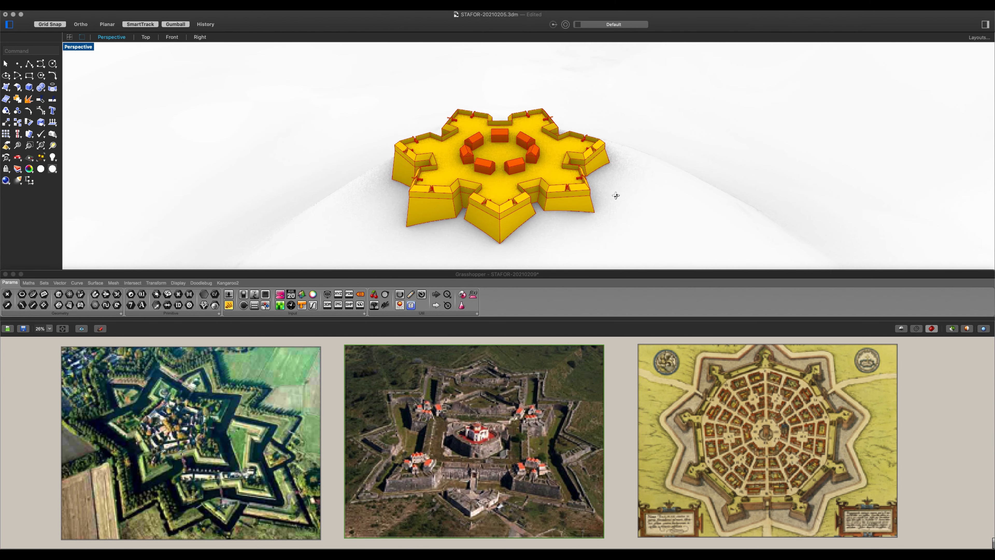
Step: Examine the star fort model, its reference images and the Bastions slider group in the Grasshopper definition
scroll(493, 220, up, 5)
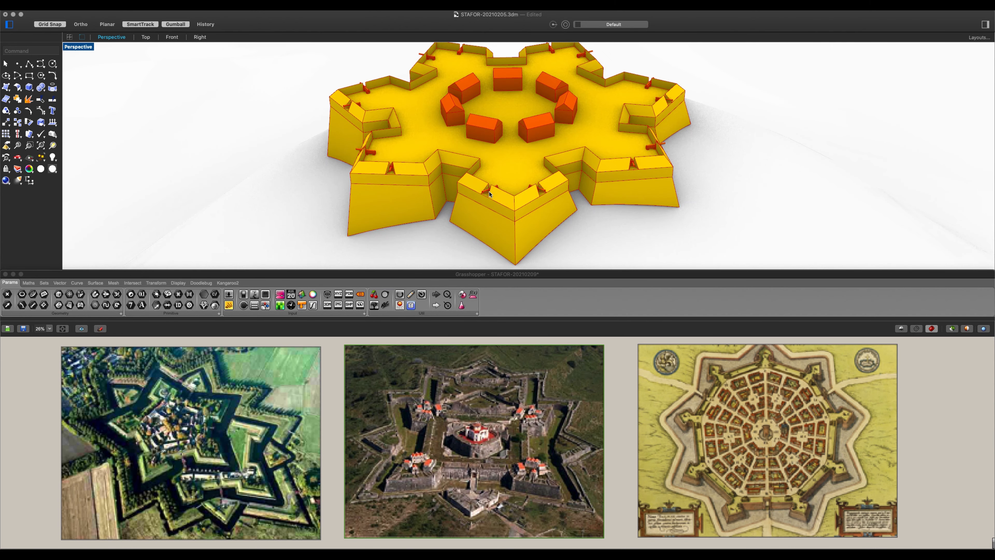
scroll(489, 193, down, 5)
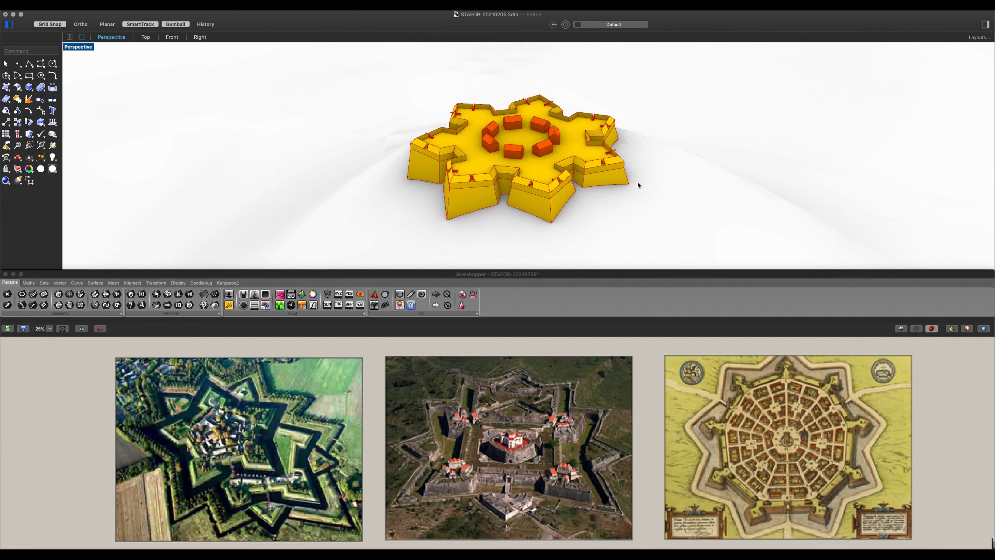
right_drag(595, 204, 596, 228)
scroll(333, 420, down, 2)
right_drag(188, 545, 333, 420)
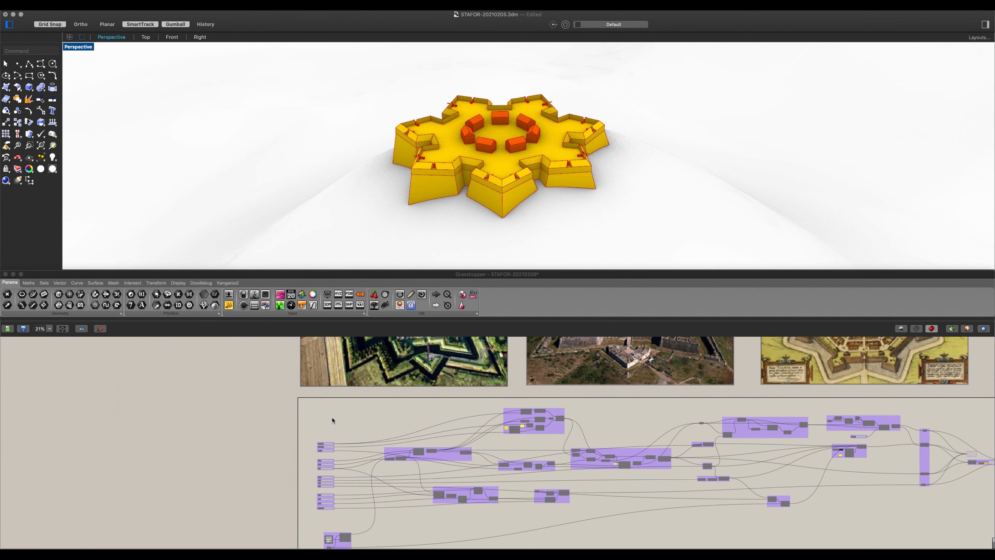
scroll(321, 472, up, 4)
right_drag(320, 474, 428, 408)
scroll(375, 405, up, 3)
scroll(428, 363, up, 1)
scroll(429, 407, up, 3)
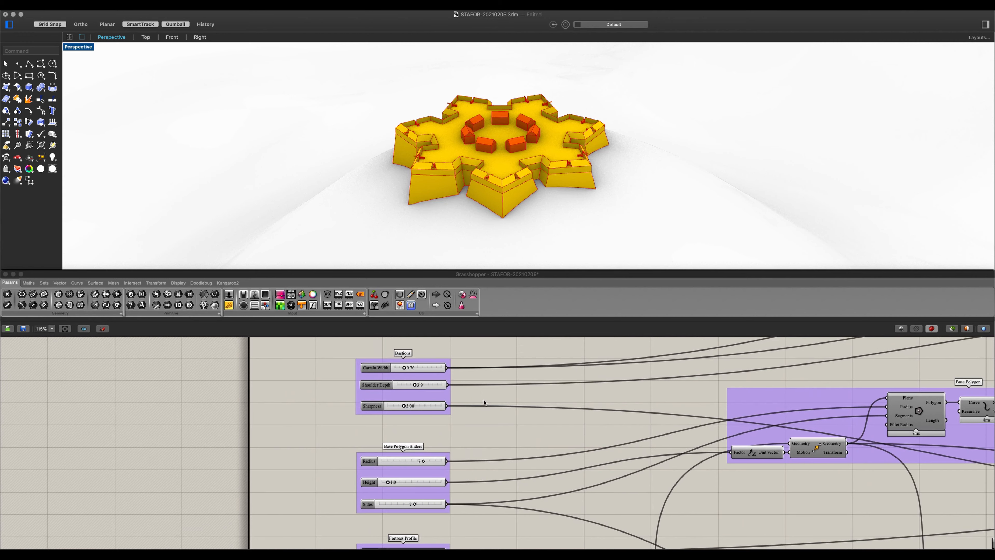
scroll(431, 392, up, 2)
scroll(411, 368, down, 2)
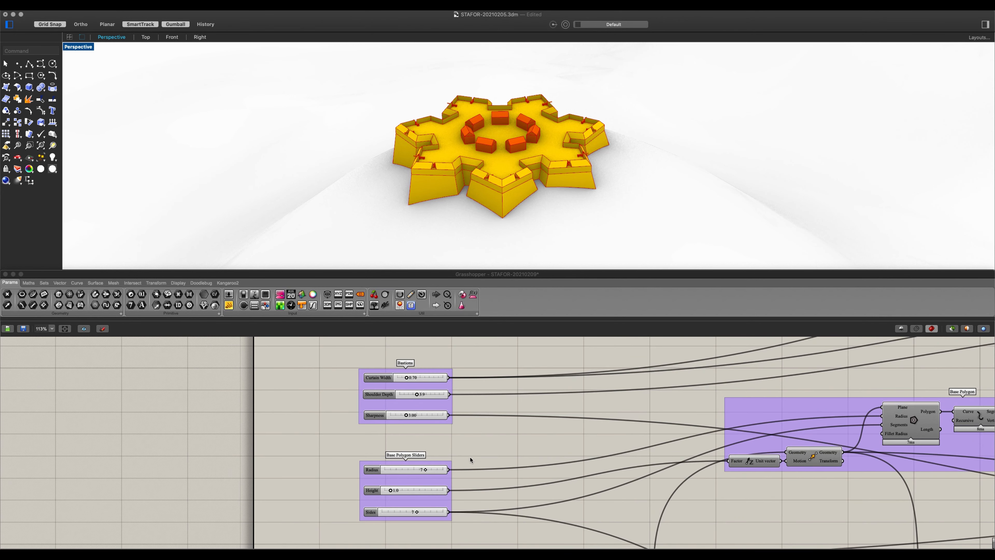
right_drag(471, 459, 483, 350)
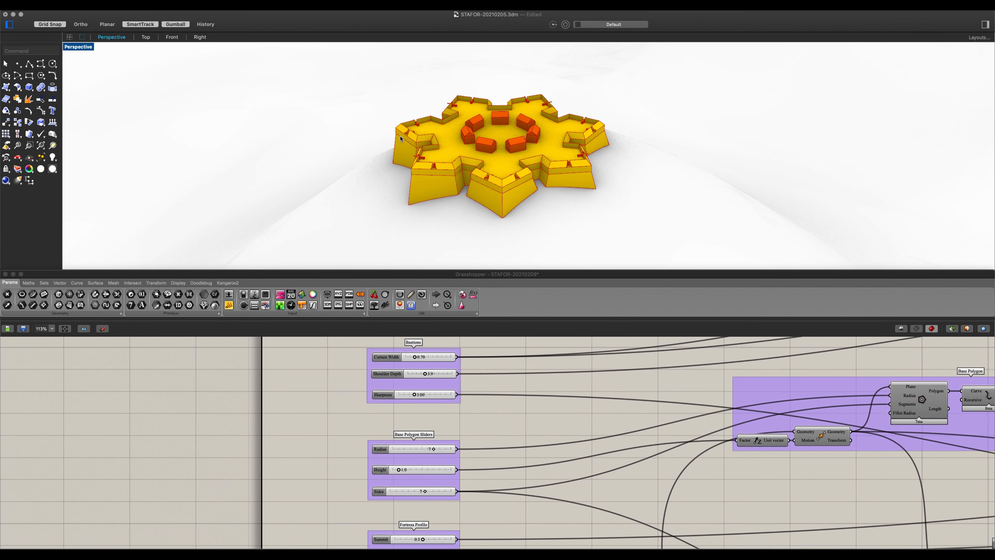
Step: Review the Base Polygon, Fortress Profile and Barracks slider groups against the fort model
scroll(412, 465, up, 2)
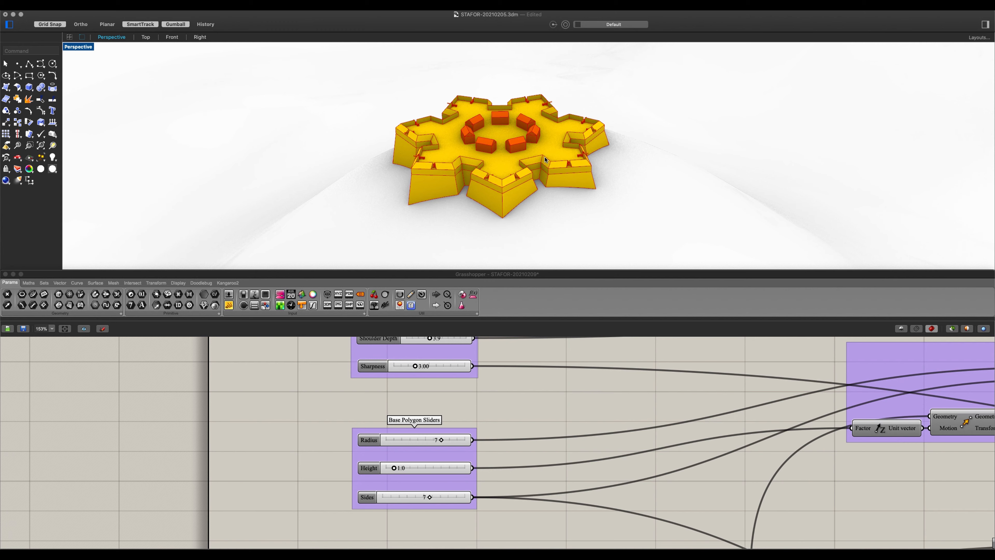
right_drag(495, 506, 524, 377)
right_drag(509, 446, 501, 414)
scroll(500, 414, up, 1)
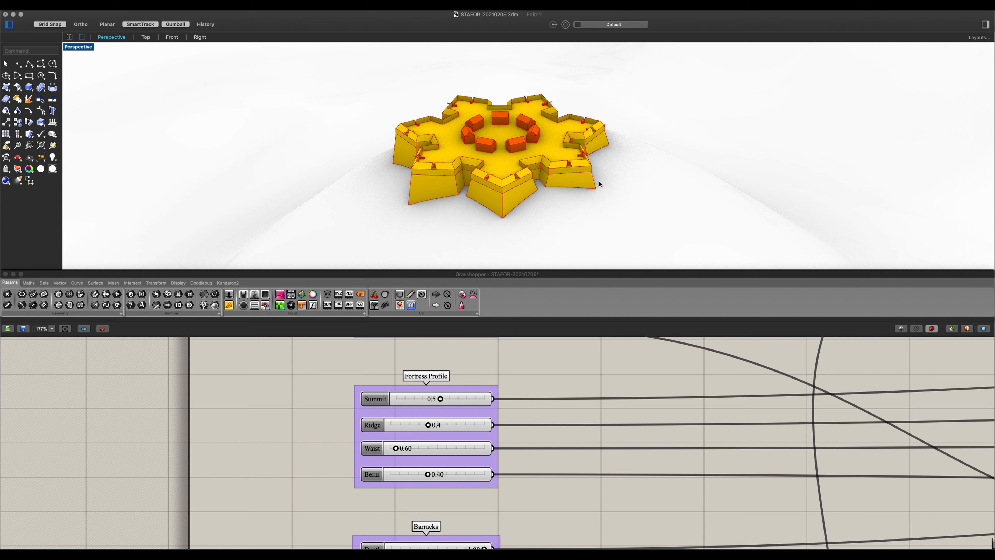
scroll(598, 195, up, 2)
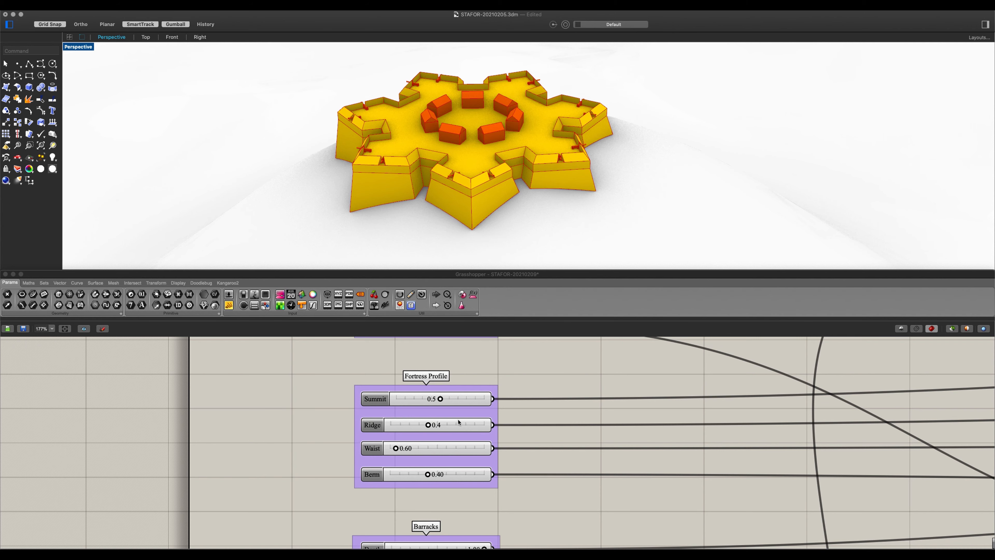
scroll(459, 422, down, 5)
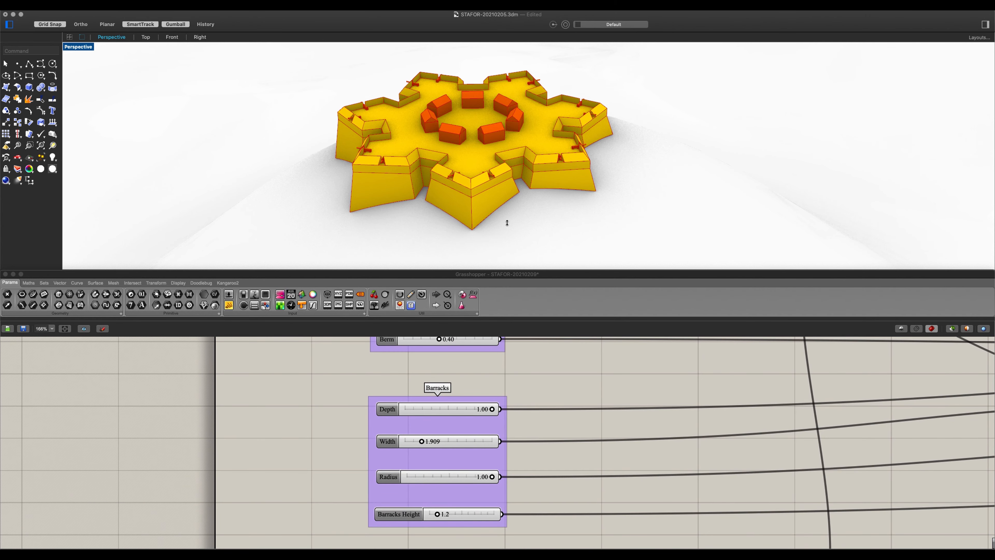
scroll(440, 472, down, 2)
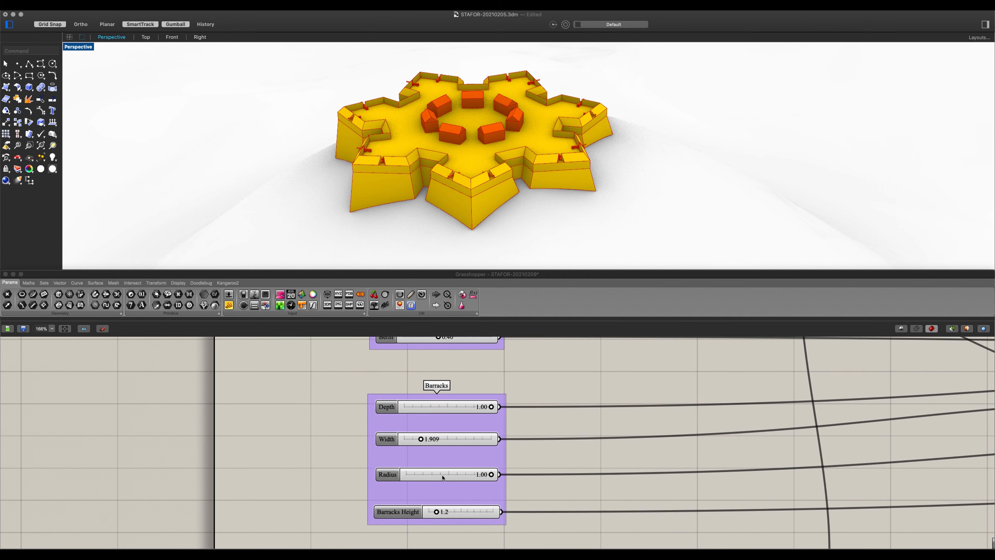
scroll(442, 460, down, 1)
scroll(451, 450, up, 1)
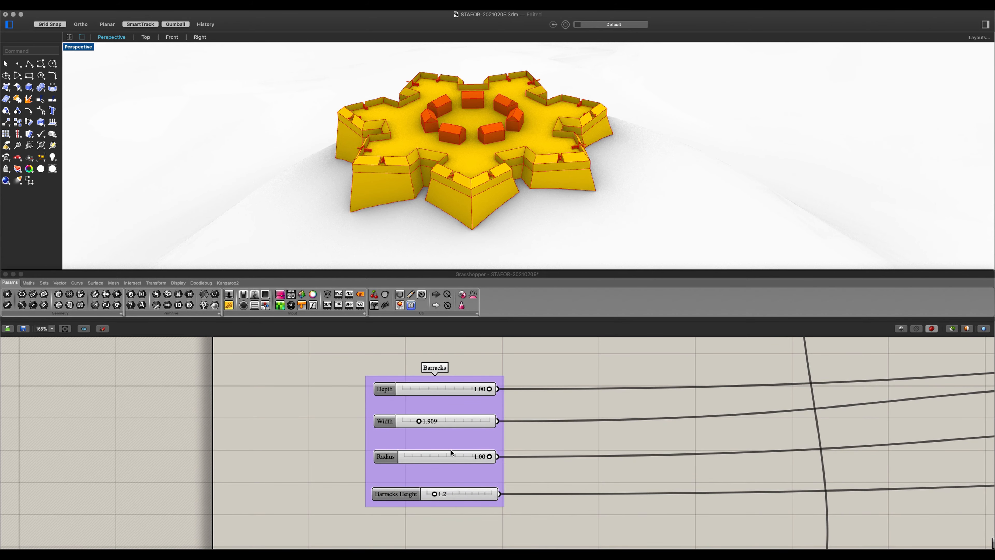
scroll(498, 405, down, 1)
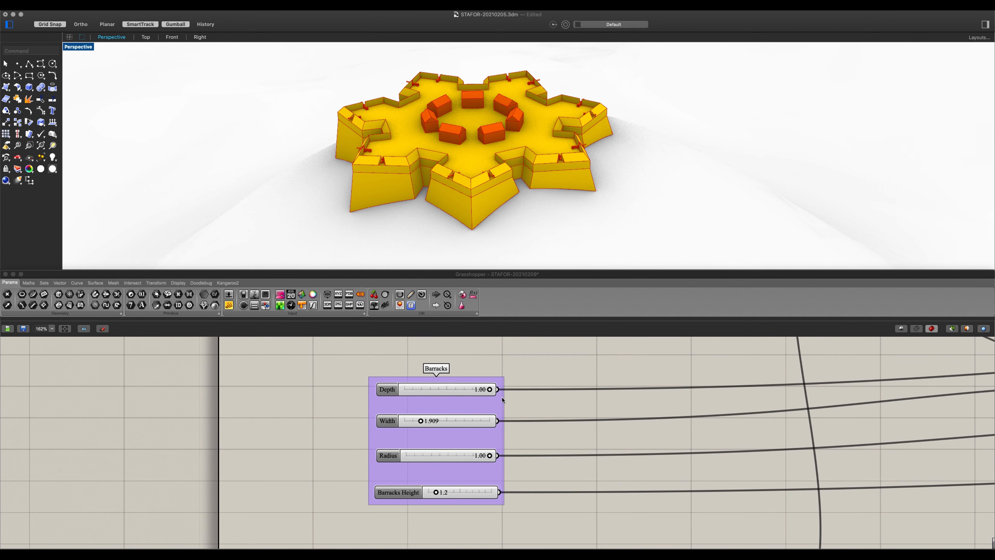
Step: Set the Curtain Width in the Bastions group to 0.50
scroll(514, 369, down, 3)
right_drag(513, 418, 510, 478)
right_drag(510, 373, 512, 556)
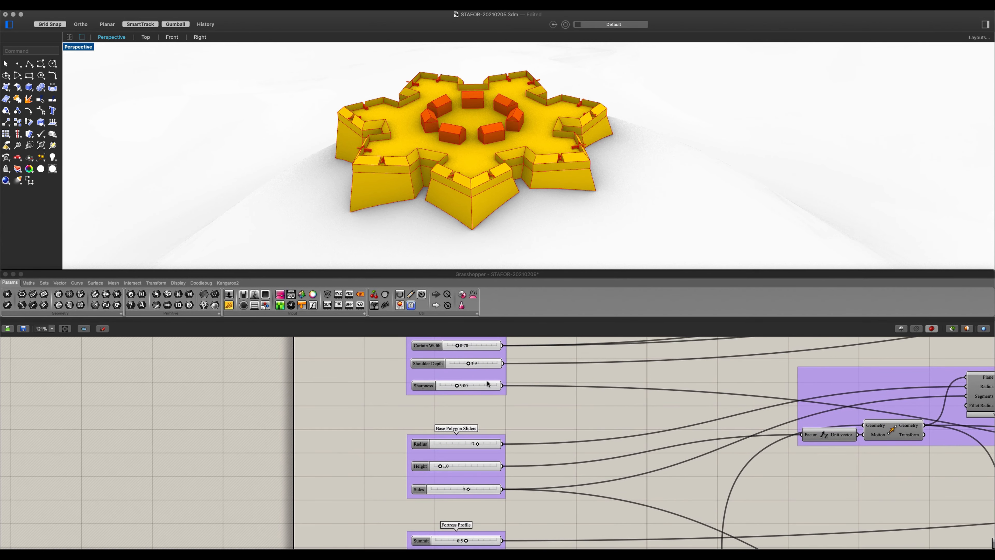
right_drag(469, 369, 467, 429)
scroll(467, 431, up, 3)
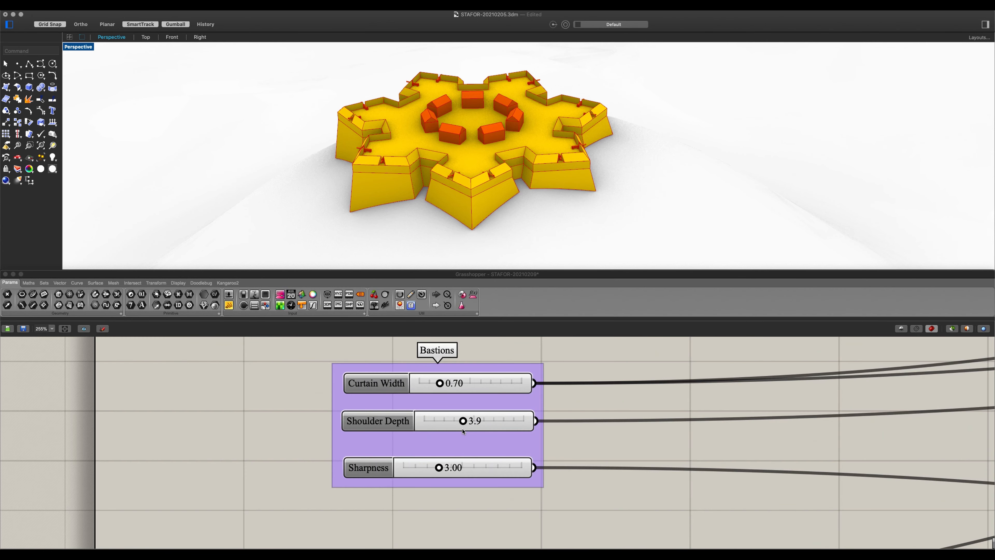
click(464, 386)
double_click(465, 384)
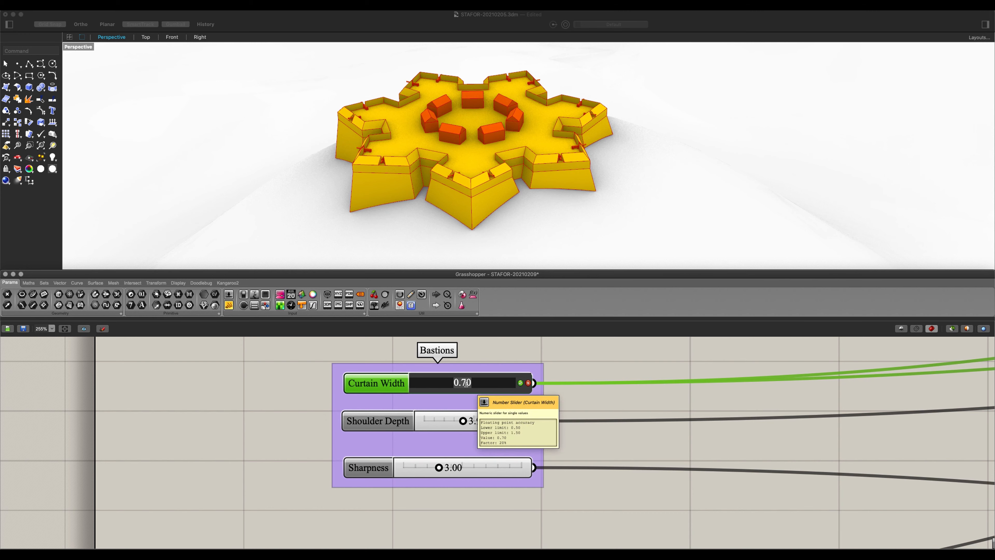
text(.5)
key(Return)
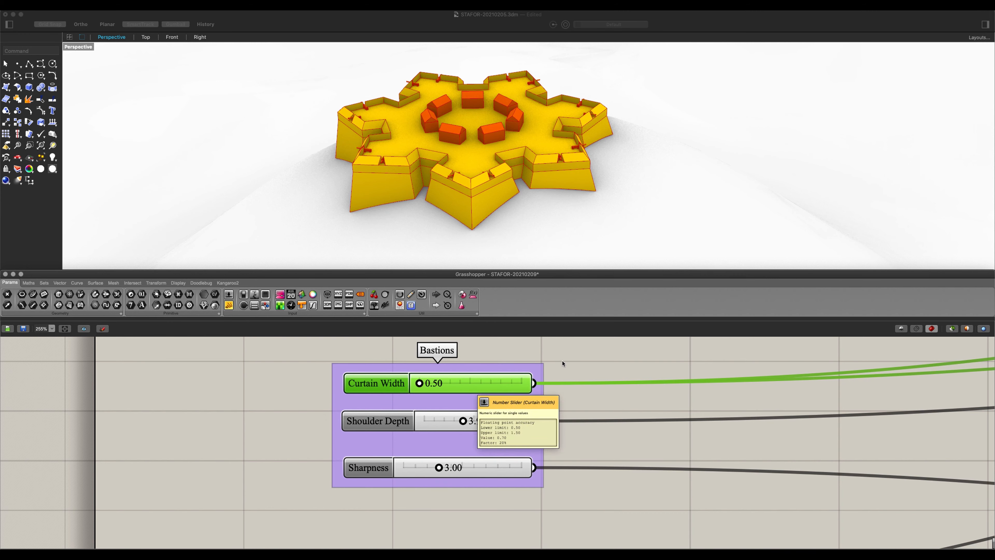
click(564, 361)
right_drag(520, 207, 470, 204)
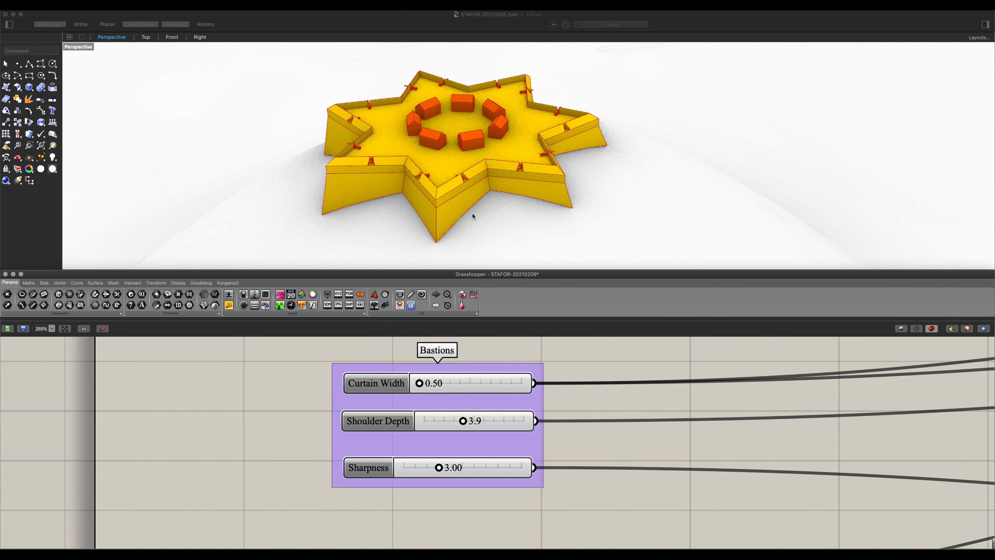
Step: Set the Curtain Width in the Bastions group to 0.80
click(457, 384)
double_click(457, 384)
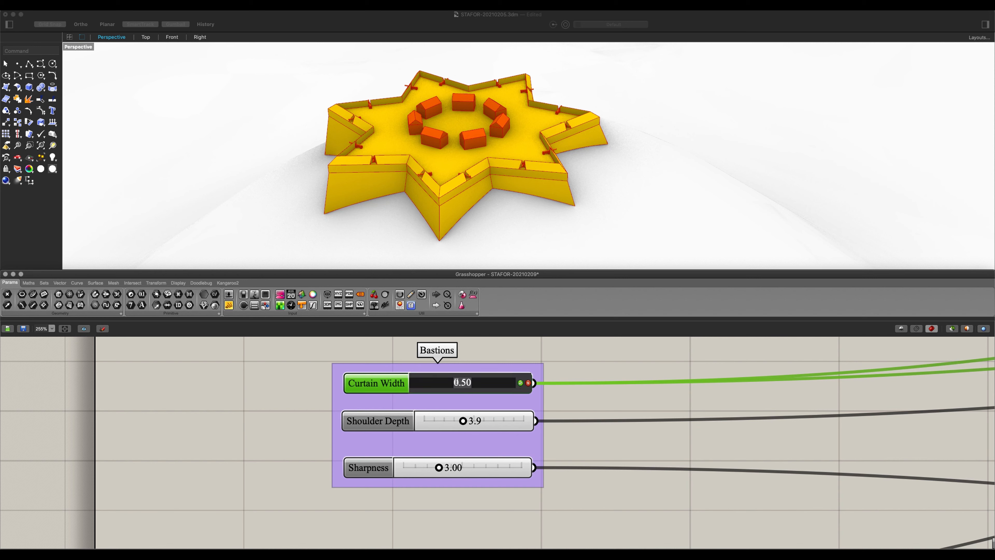
text(.8)
key(Return)
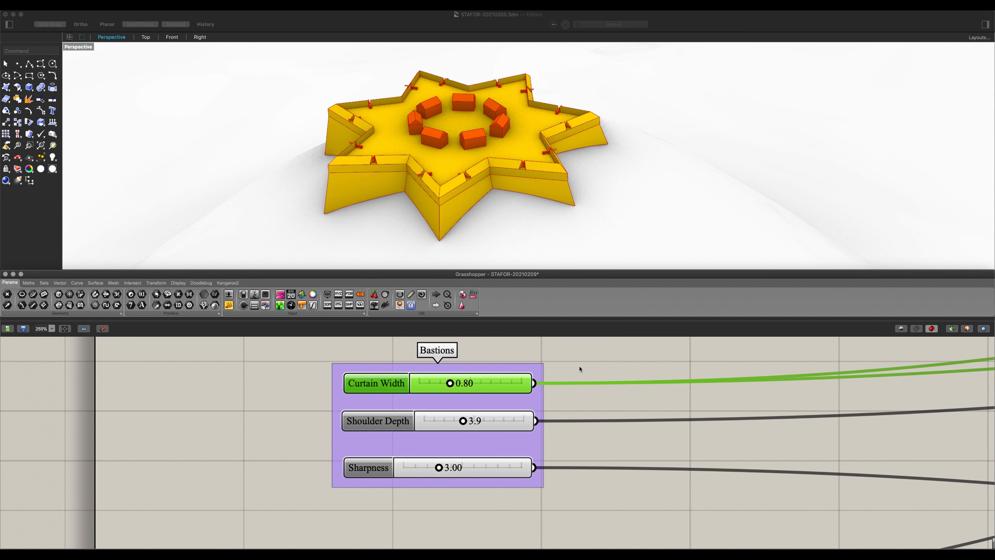
click(579, 370)
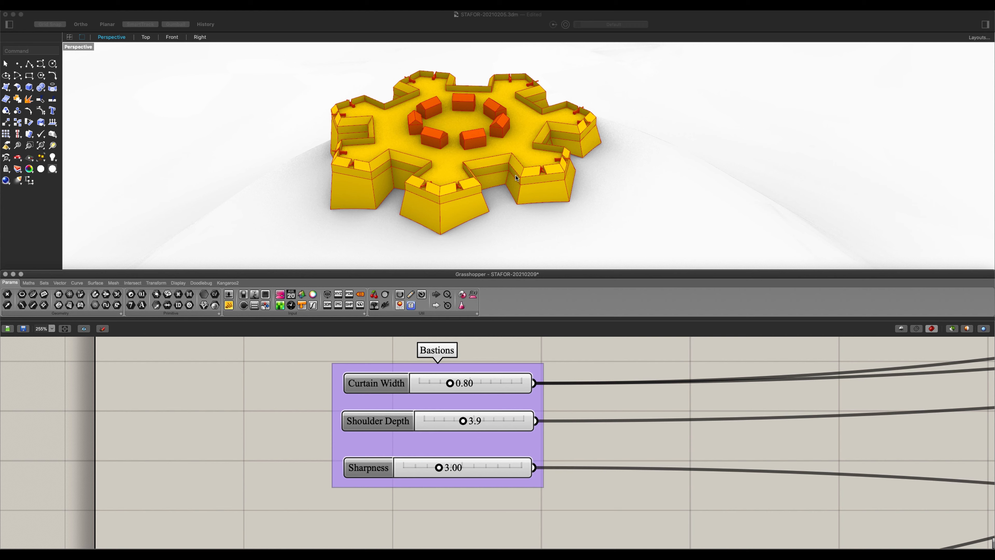
Step: Set the Shoulder Depth in the Bastions group to 2.0
double_click(463, 420)
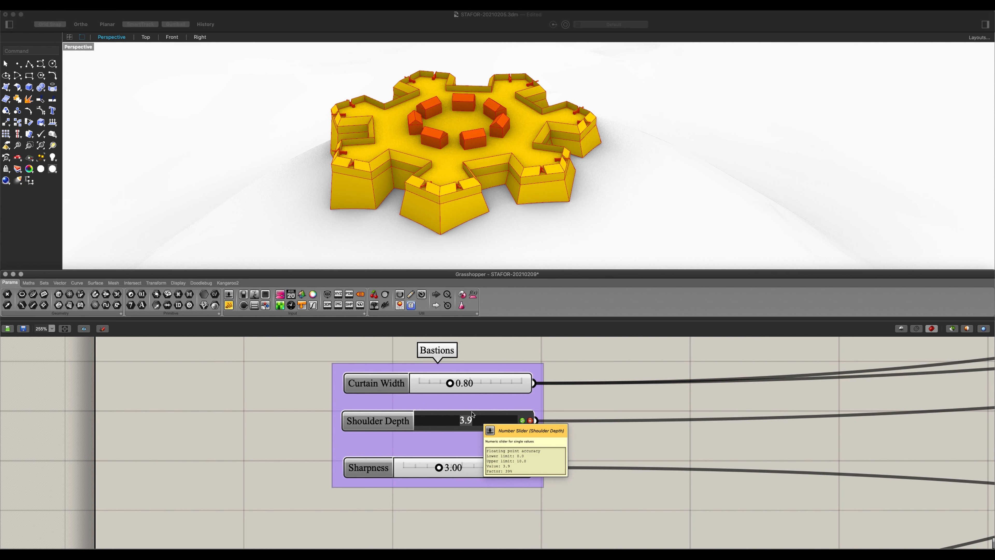
text(2)
key(Return)
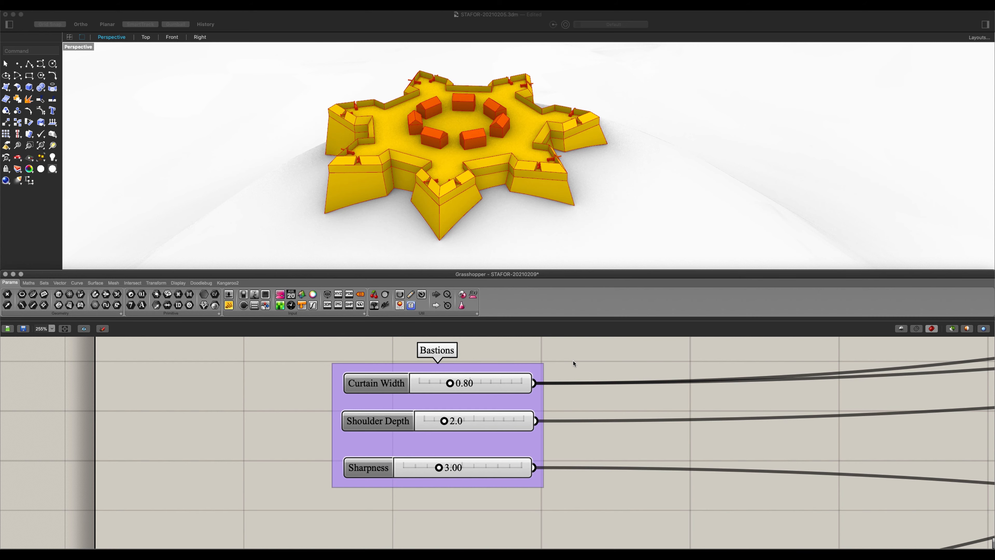
Step: Set the Sharpness in the Bastions group to 4.00
right_drag(563, 496, 574, 486)
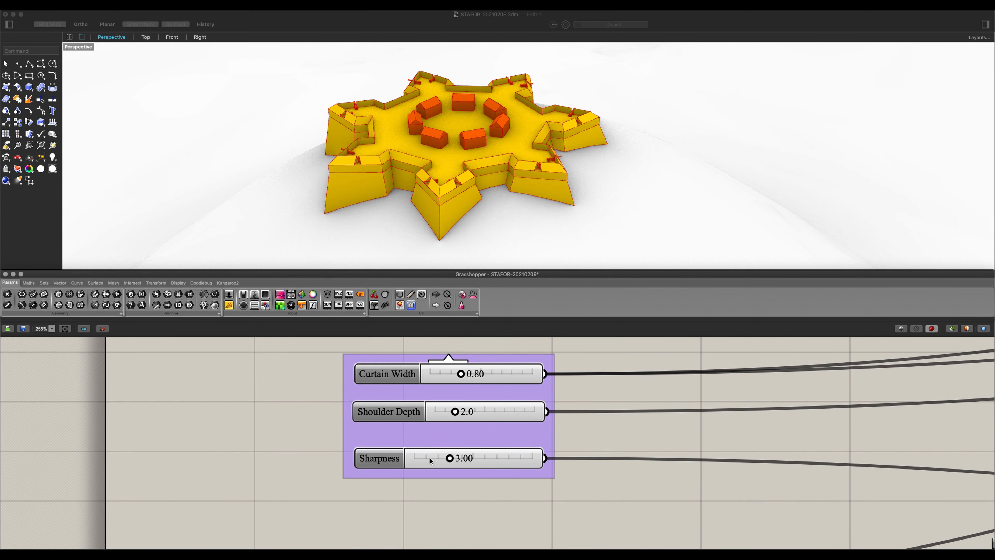
scroll(462, 465, up, 1)
double_click(466, 458)
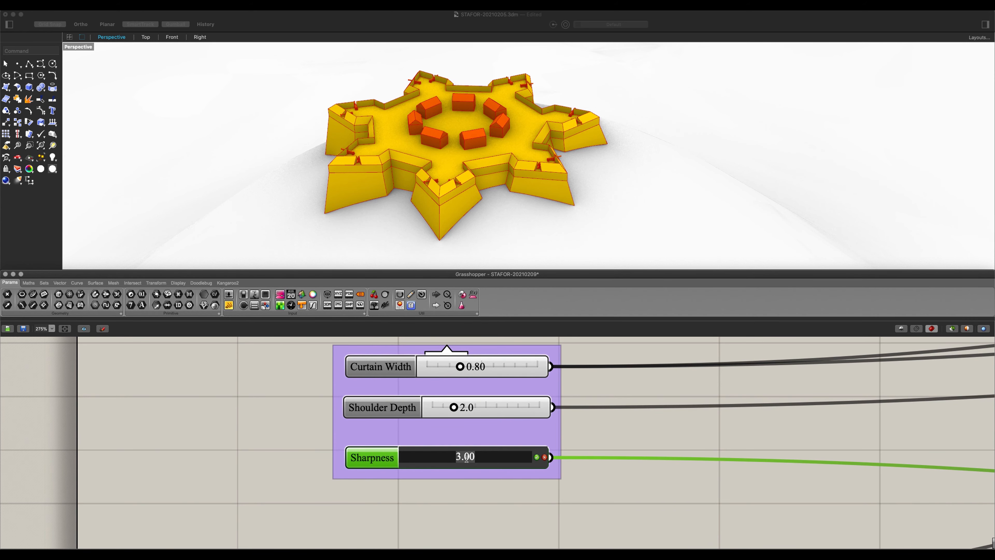
text(4)
key(Return)
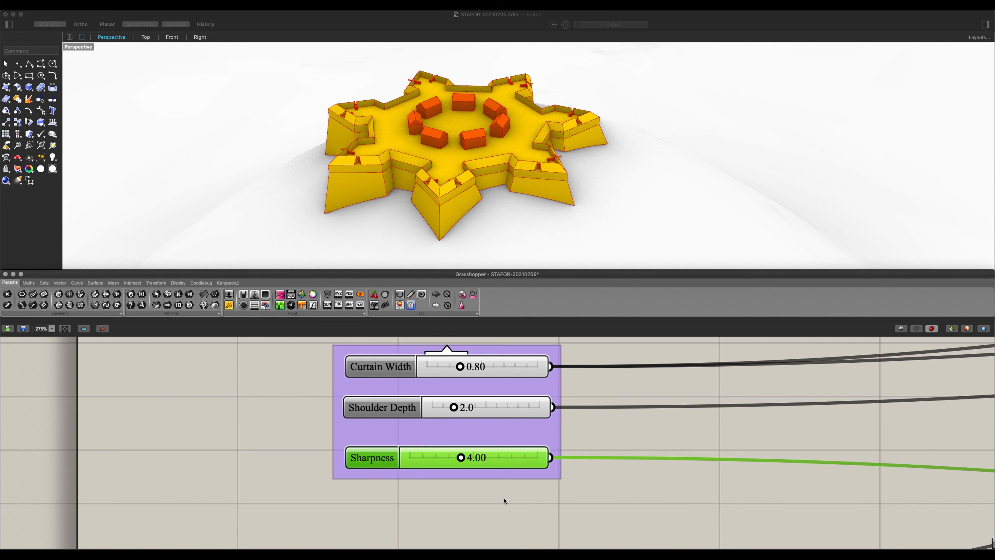
Step: Set the Sharpness in the Bastions group to 2.00
double_click(480, 461)
text(2)
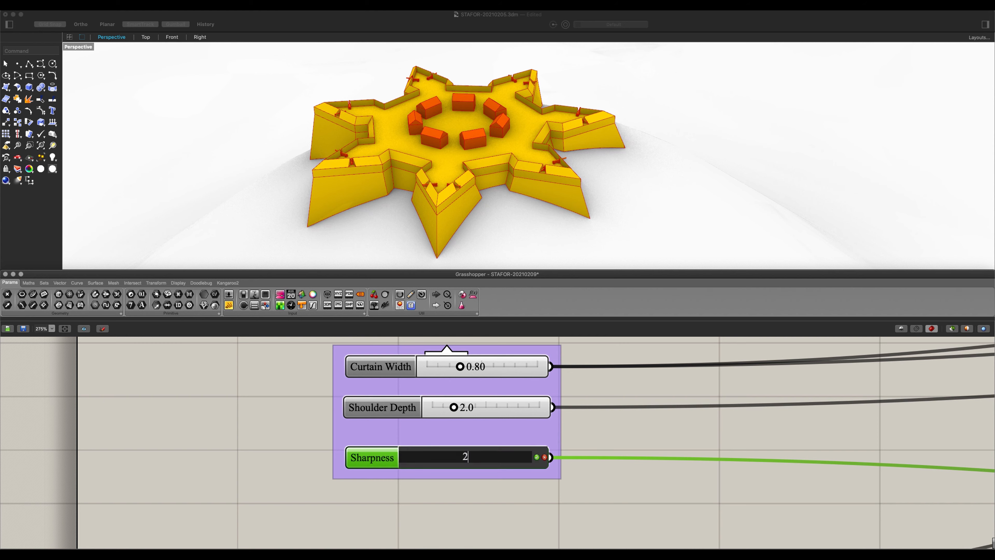
key(Return)
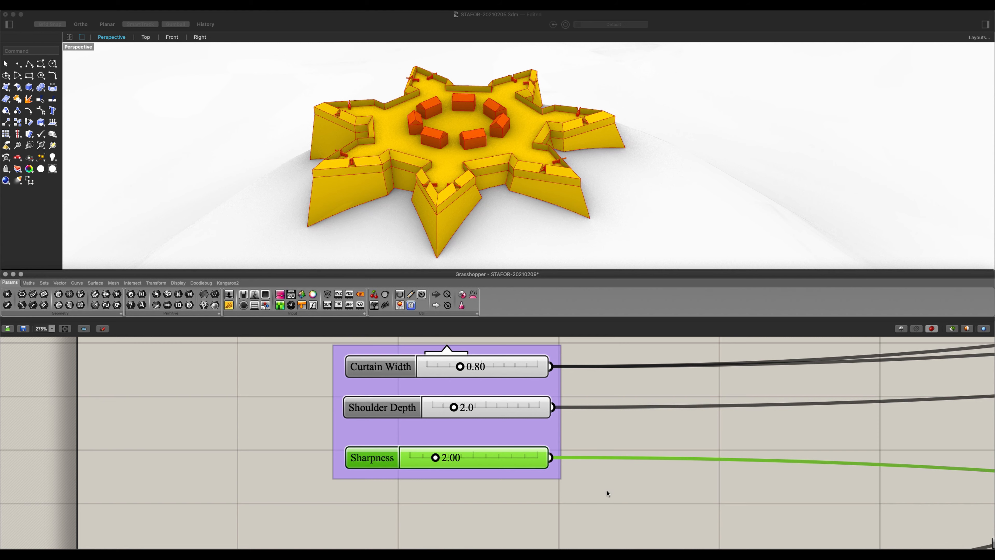
Step: Set the Radius in the Base Polygon Sliders group to 5
scroll(593, 465, down, 1)
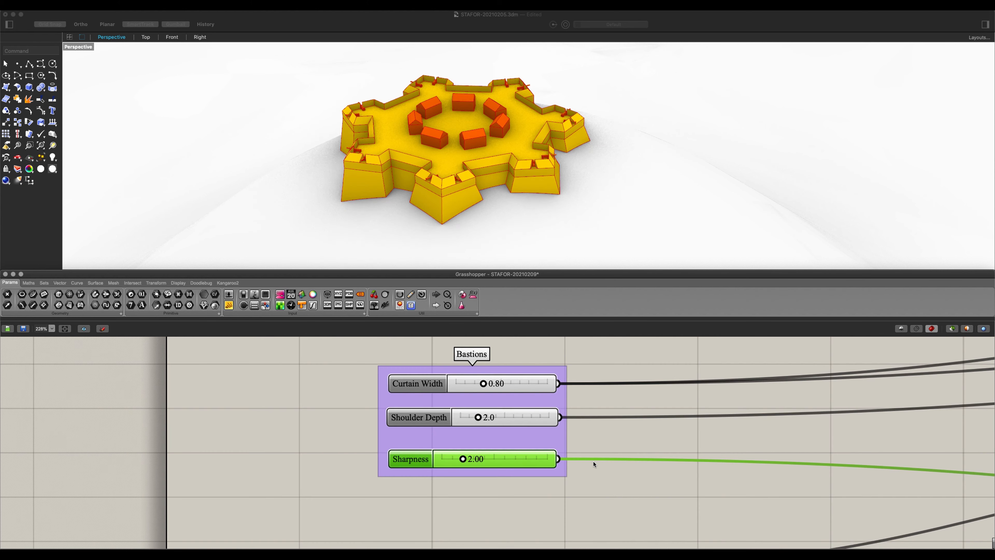
right_drag(593, 464, 581, 383)
scroll(558, 401, up, 2)
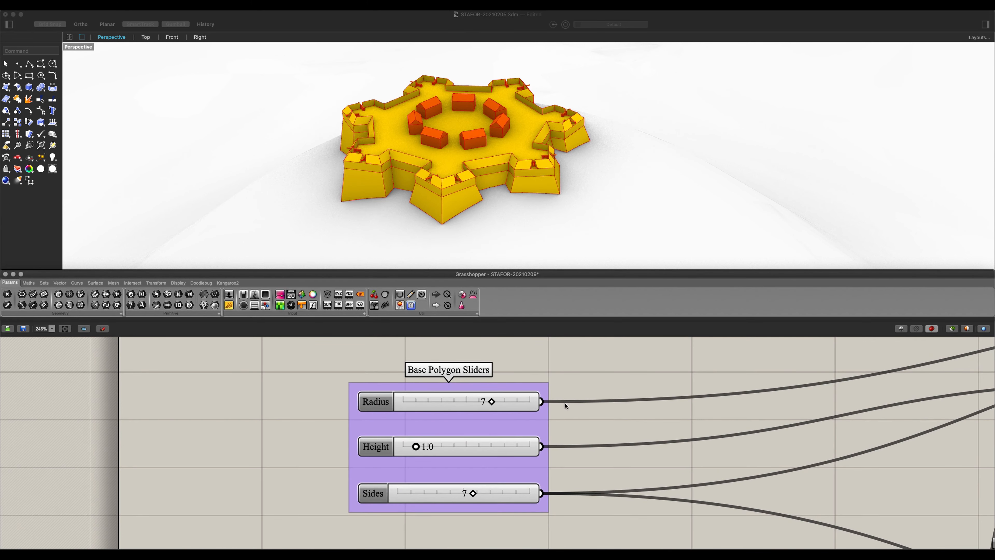
click(471, 409)
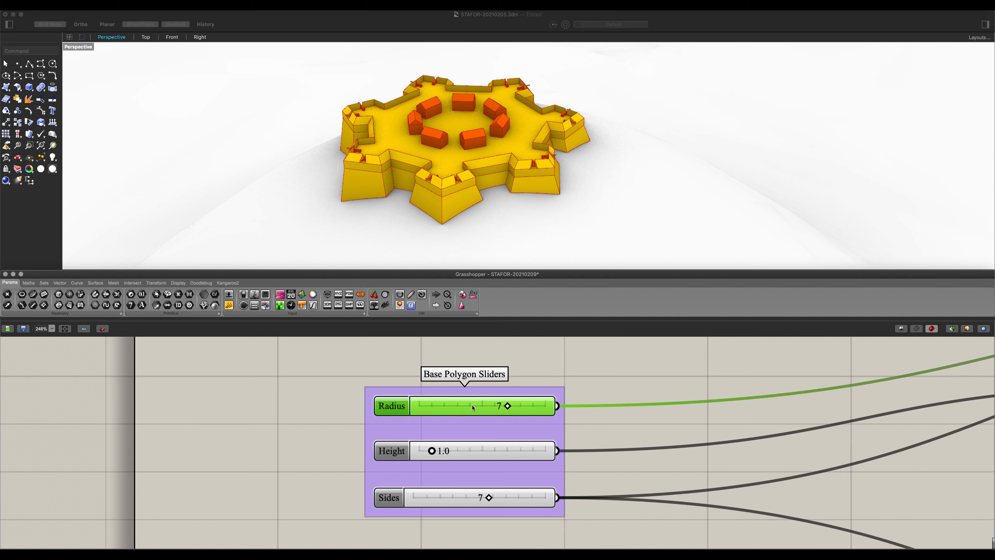
double_click(475, 407)
text(5)
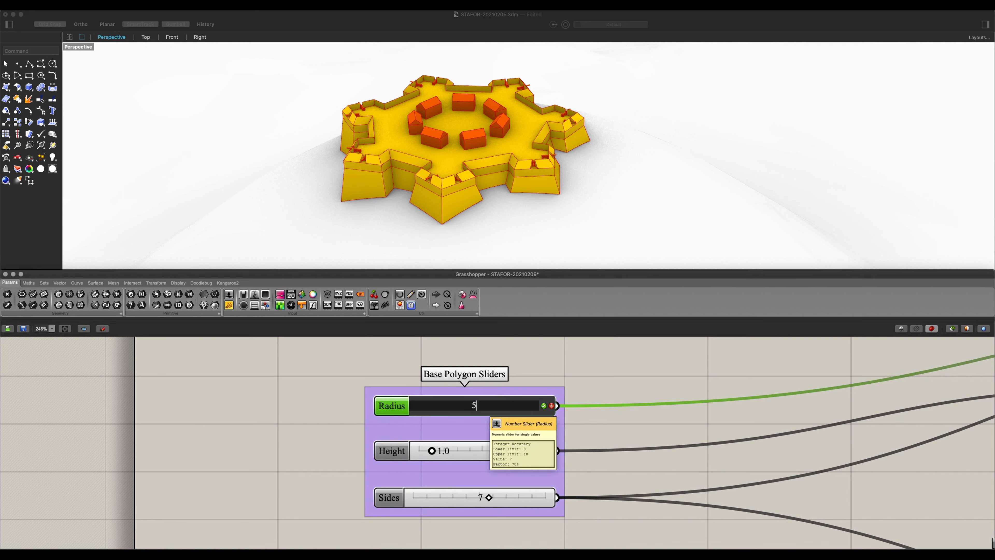
key(Return)
click(568, 361)
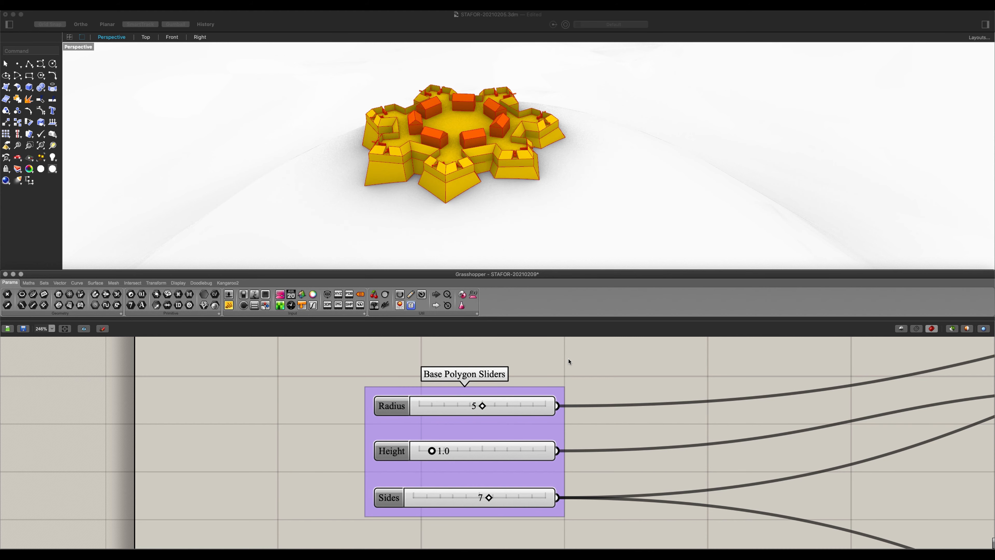
Step: Set the Height in the Base Polygon Sliders group to 2.0
scroll(589, 455, down, 2)
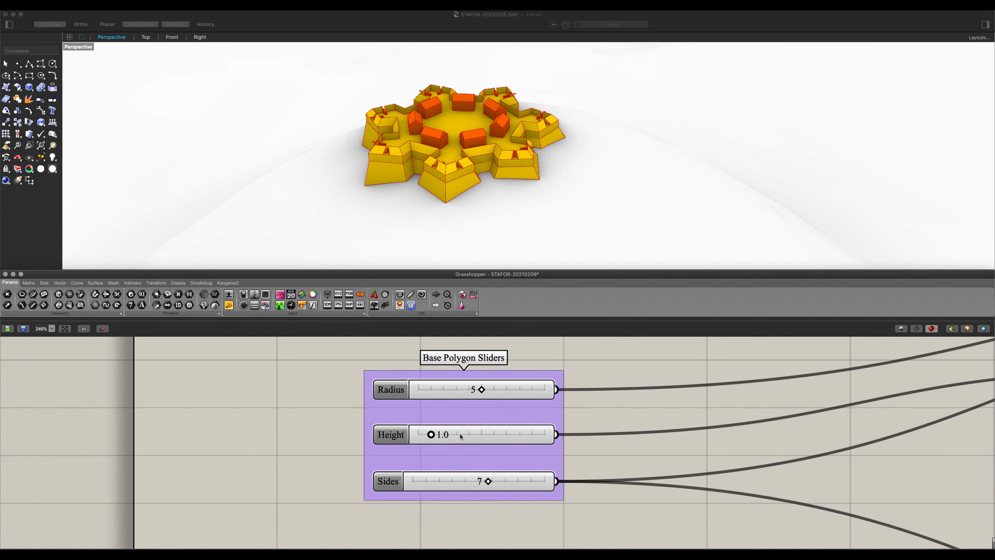
double_click(472, 433)
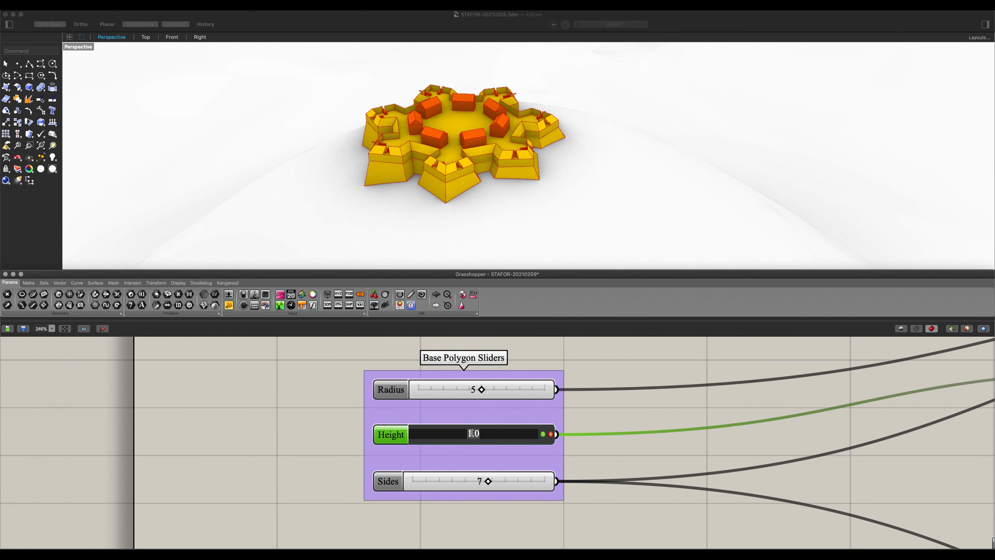
text(2)
key(Return)
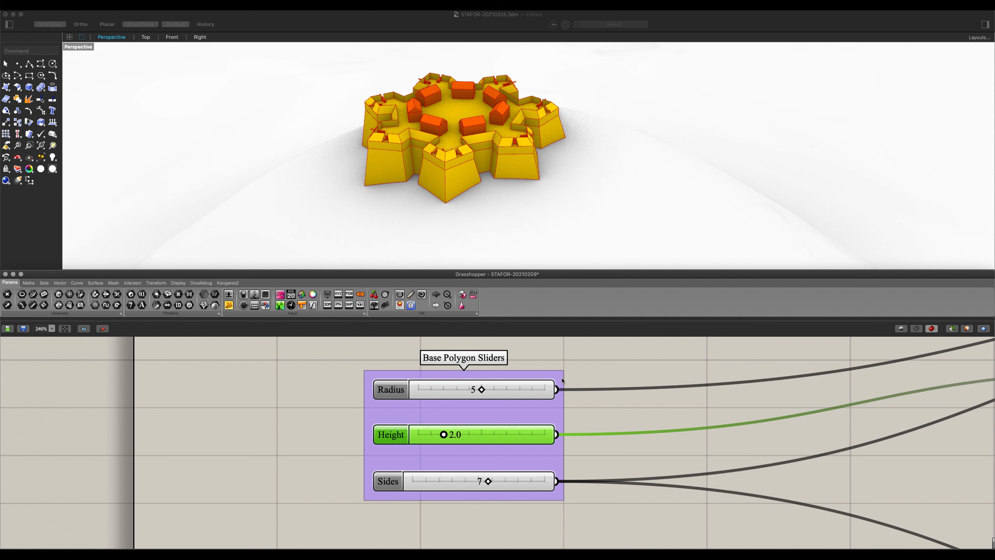
Step: Set the number of Sides in the Base Polygon Sliders group to 5
double_click(461, 482)
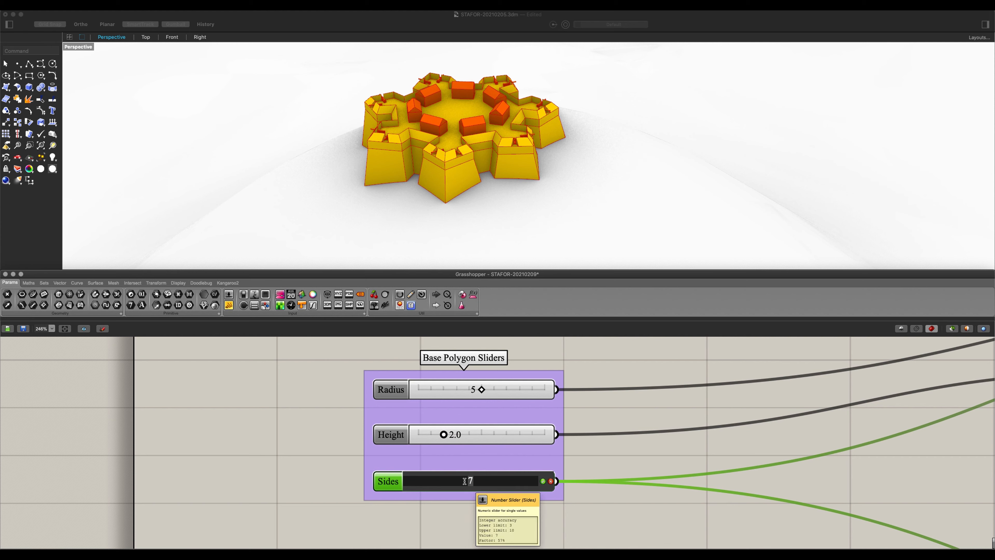
text(5)
key(Return)
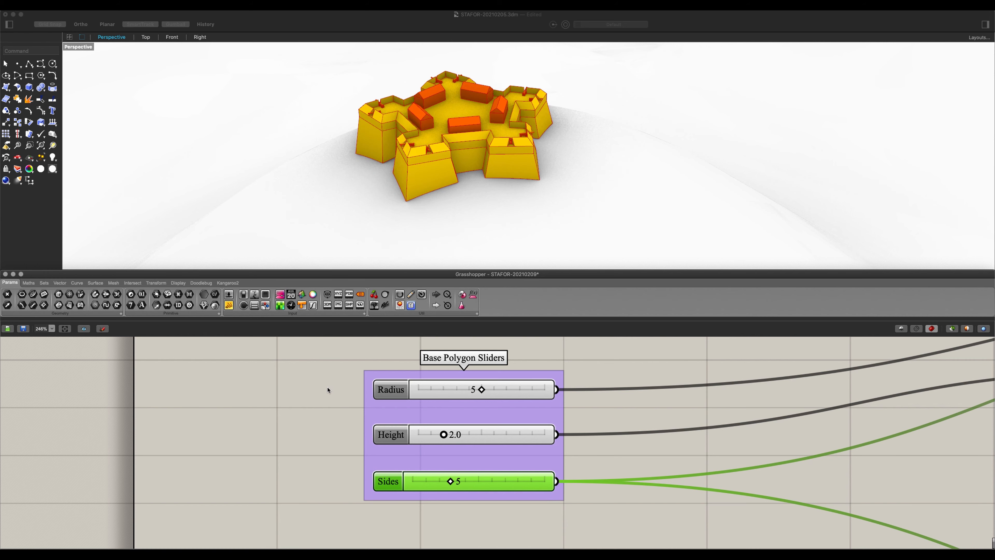
Step: Set the Summit in the Fortress Profile group to 0.4
right_drag(417, 201, 395, 243)
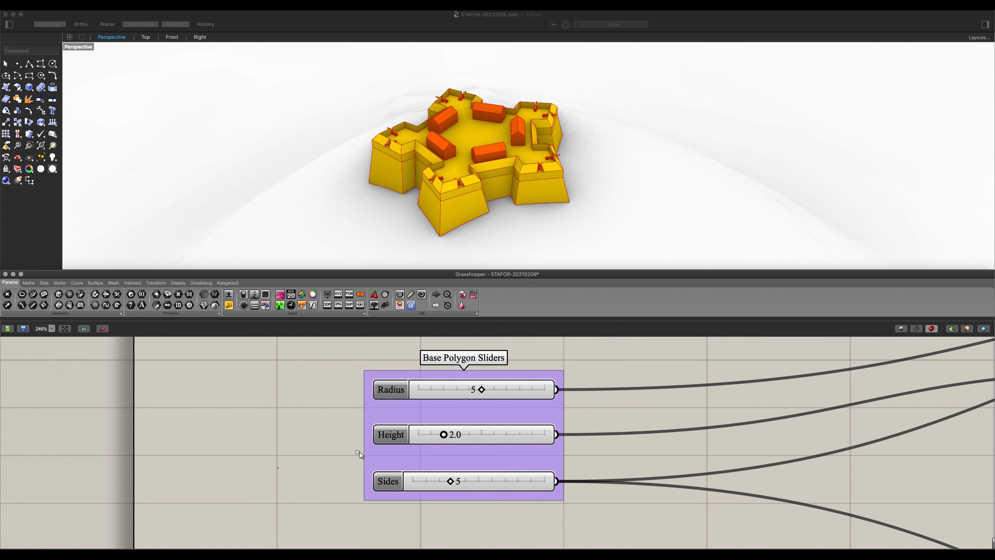
scroll(353, 454, down, 6)
scroll(372, 466, up, 5)
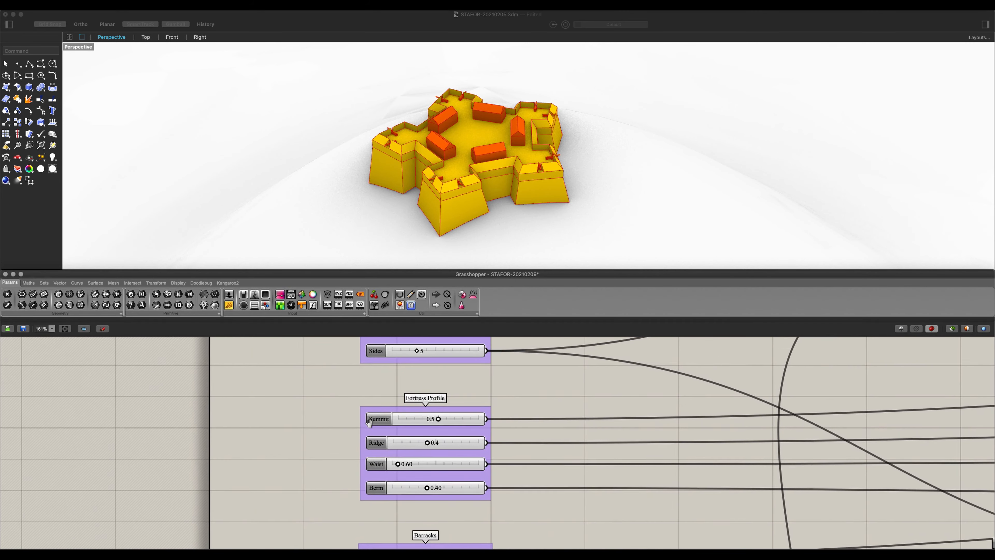
scroll(533, 170, up, 3)
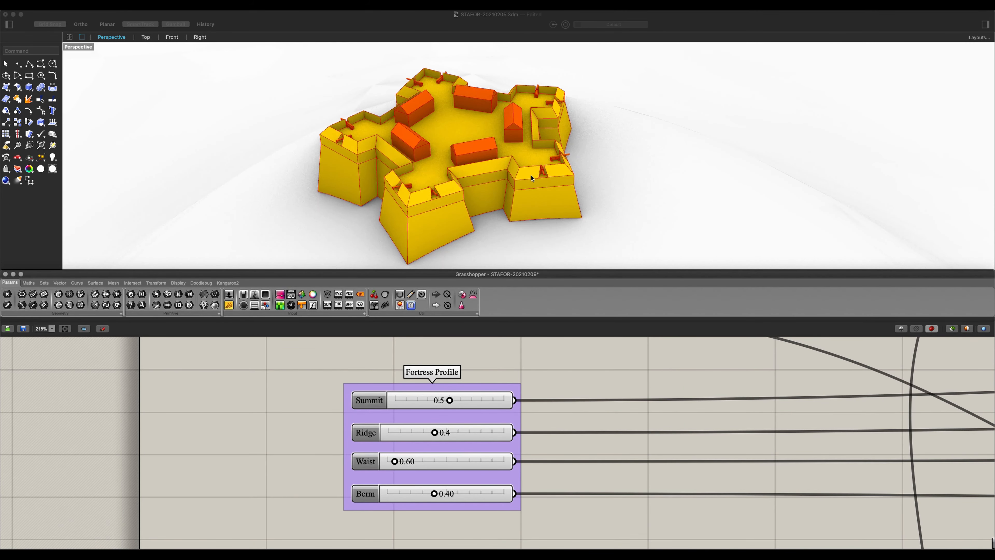
click(435, 403)
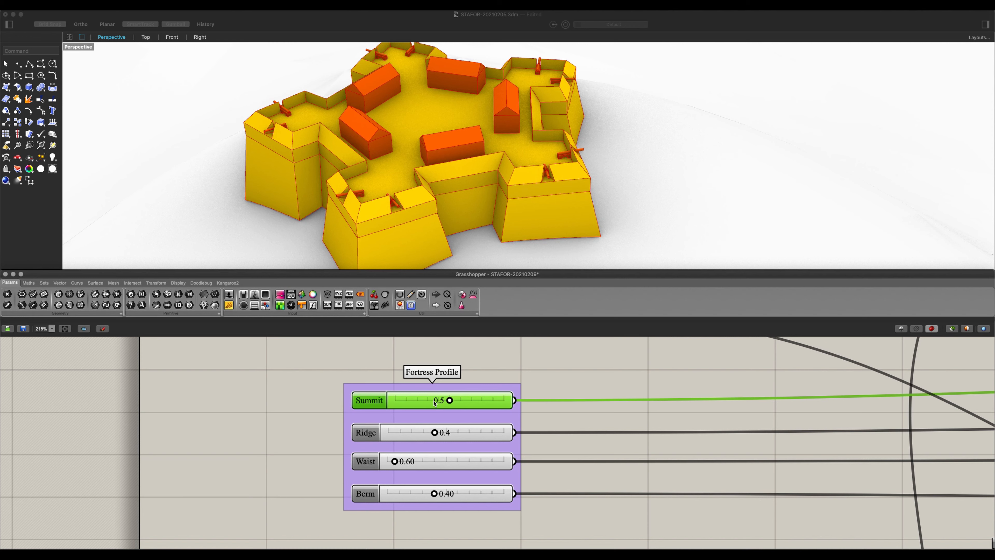
double_click(434, 402)
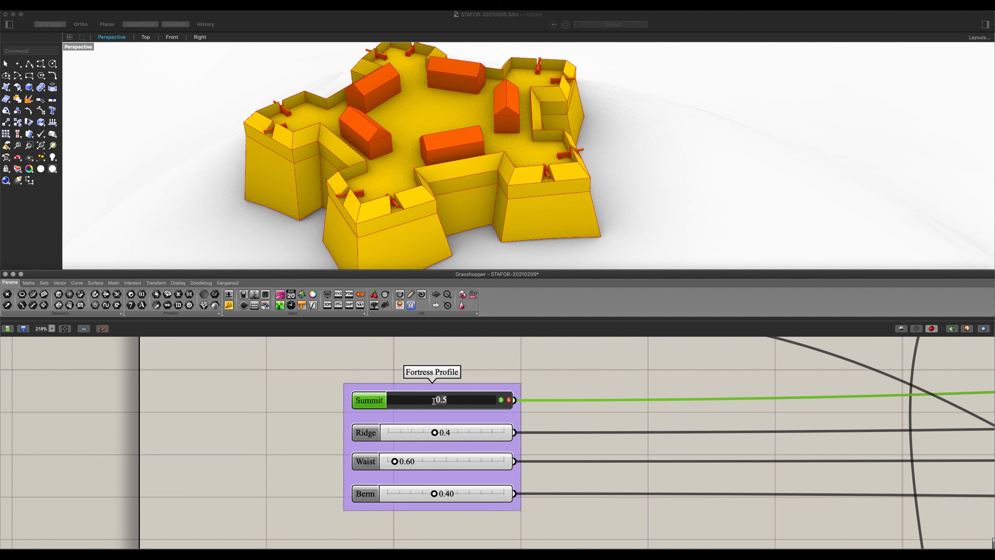
text(.4)
key(Return)
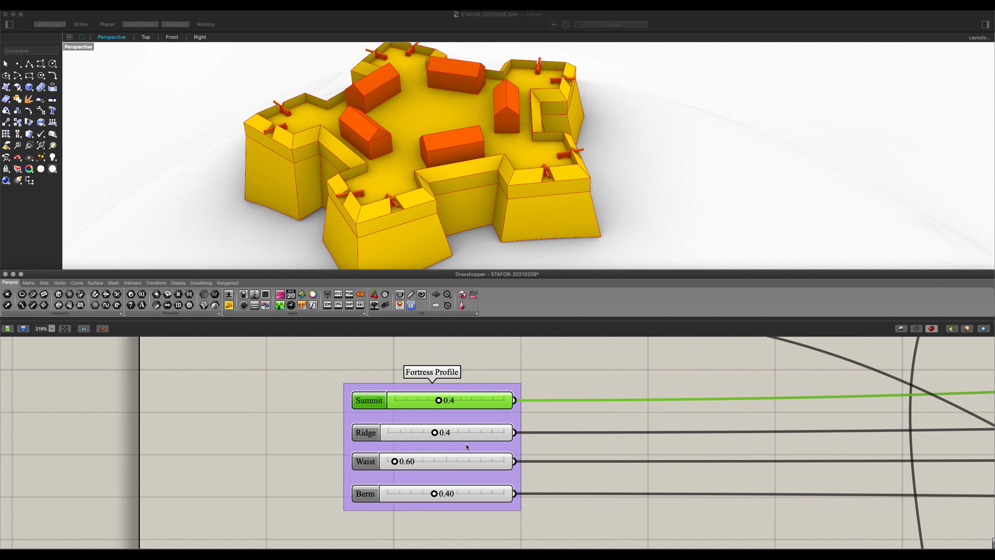
Step: Set the Ridge in the Fortress Profile group to 0.6
click(437, 439)
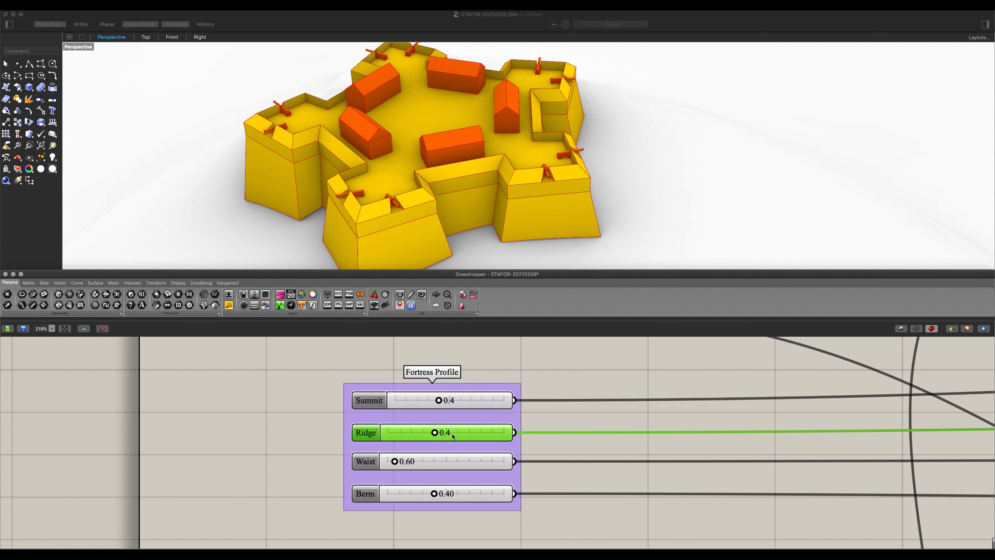
double_click(439, 437)
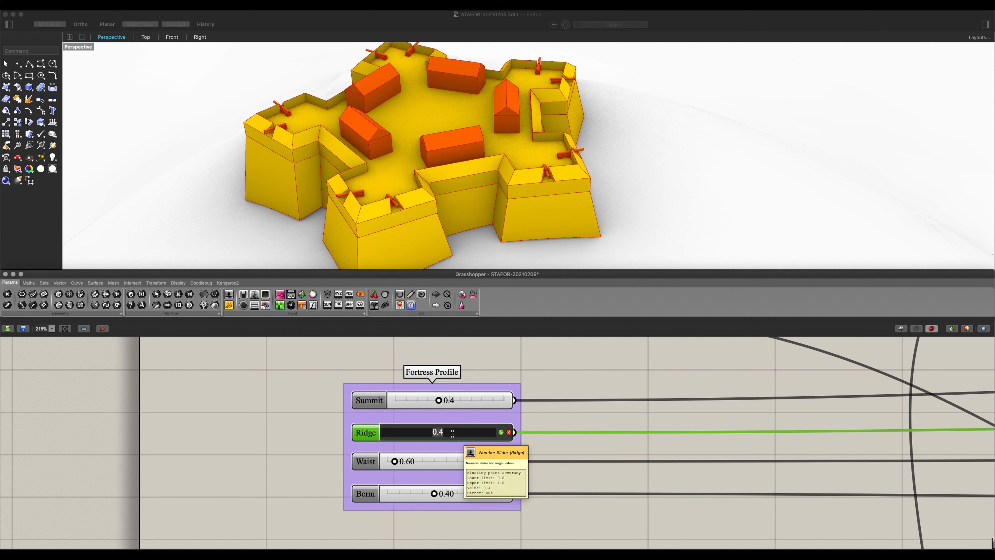
text(.6)
key(Return)
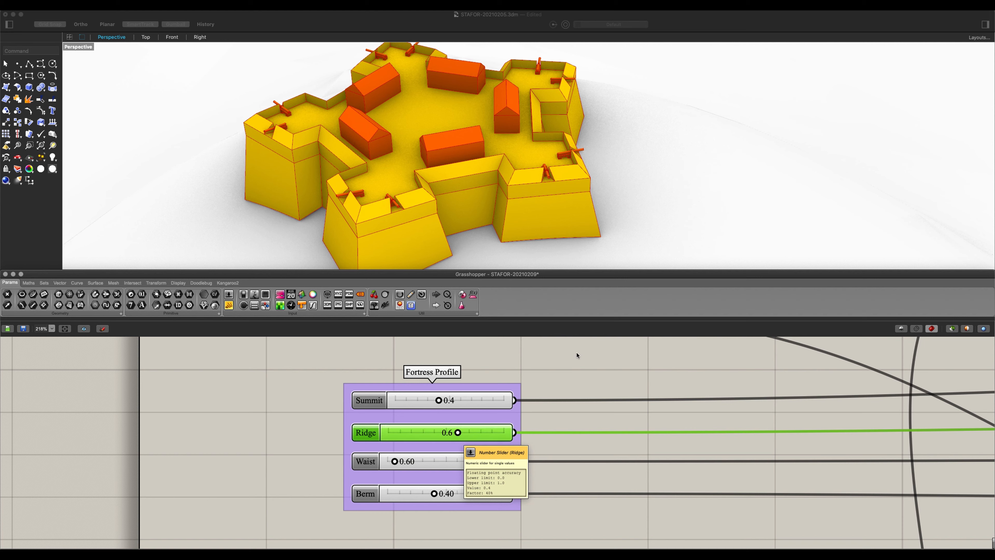
Step: Set the Waist in the Fortress Profile group to 3.00
click(432, 465)
double_click(433, 461)
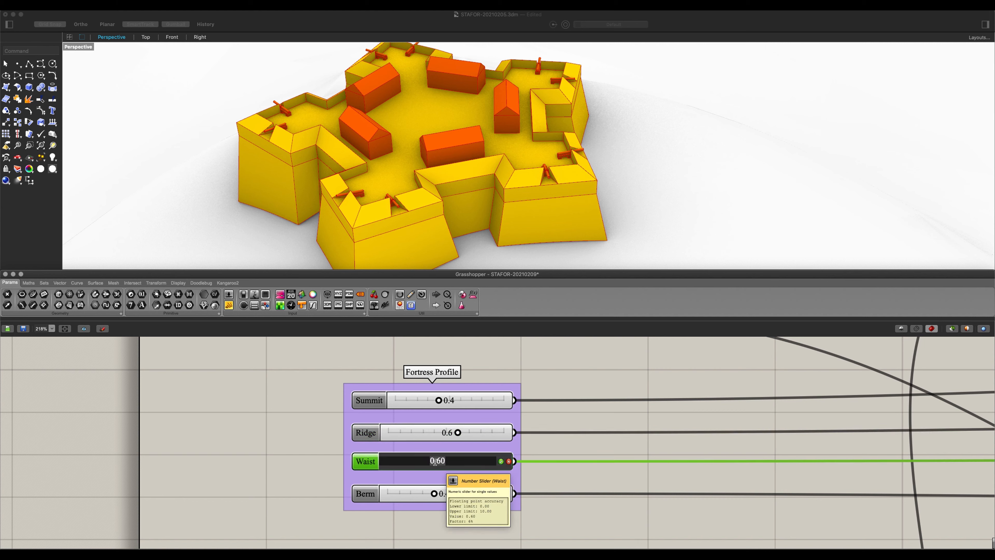
text(3)
key(Return)
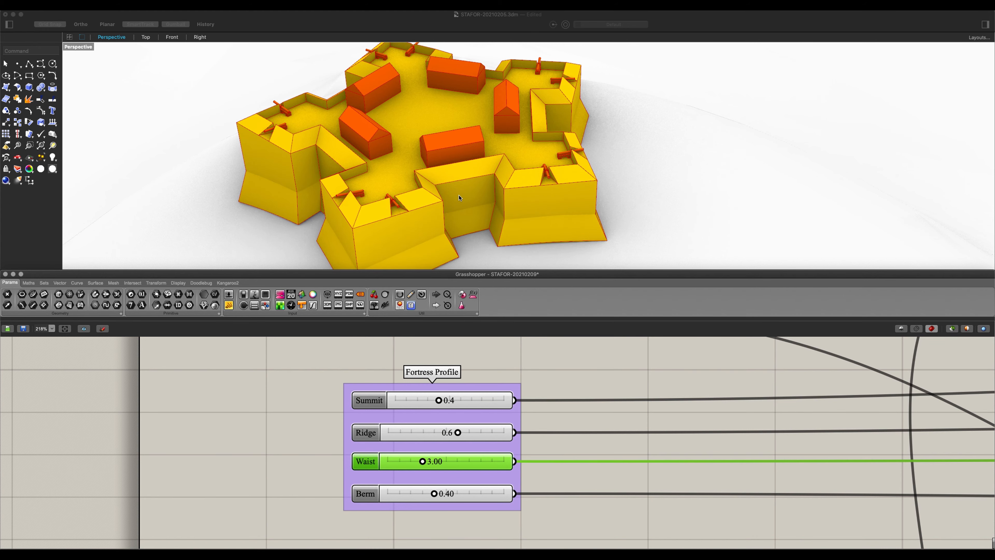
Step: Set the Berm in the Fortress Profile group to 0.30
scroll(461, 192, down, 3)
right_drag(460, 191, 504, 200)
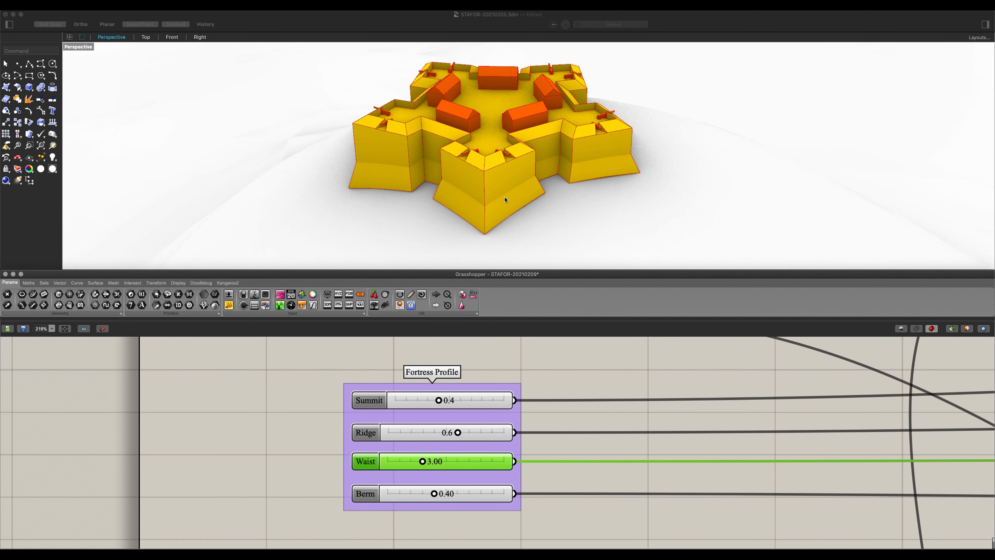
scroll(553, 164, up, 3)
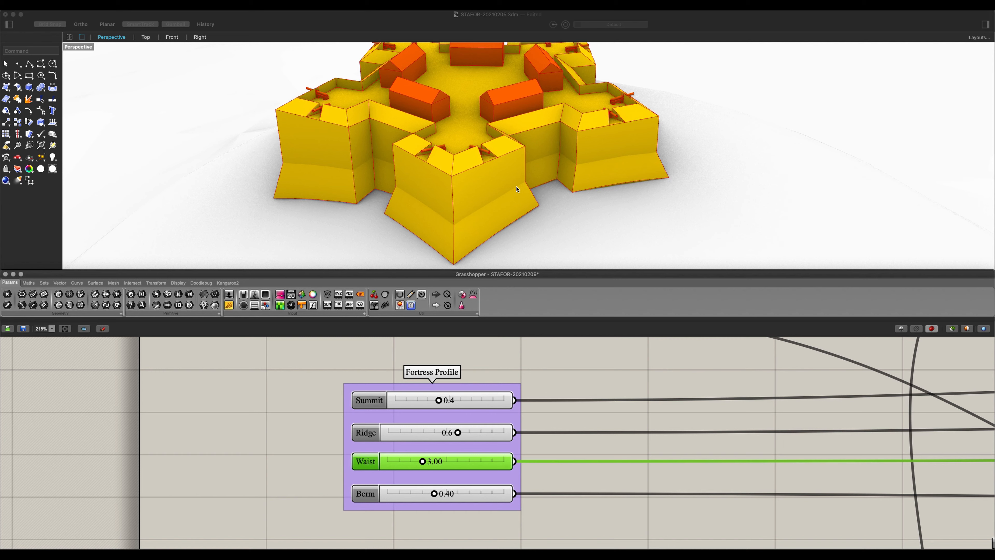
right_click(525, 220)
click(382, 518)
double_click(427, 493)
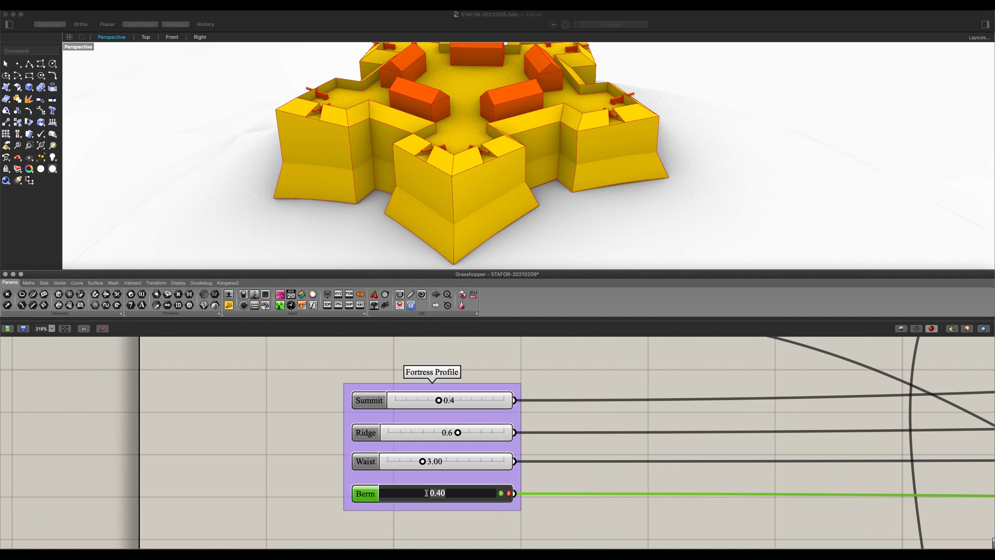
text(.3)
key(Return)
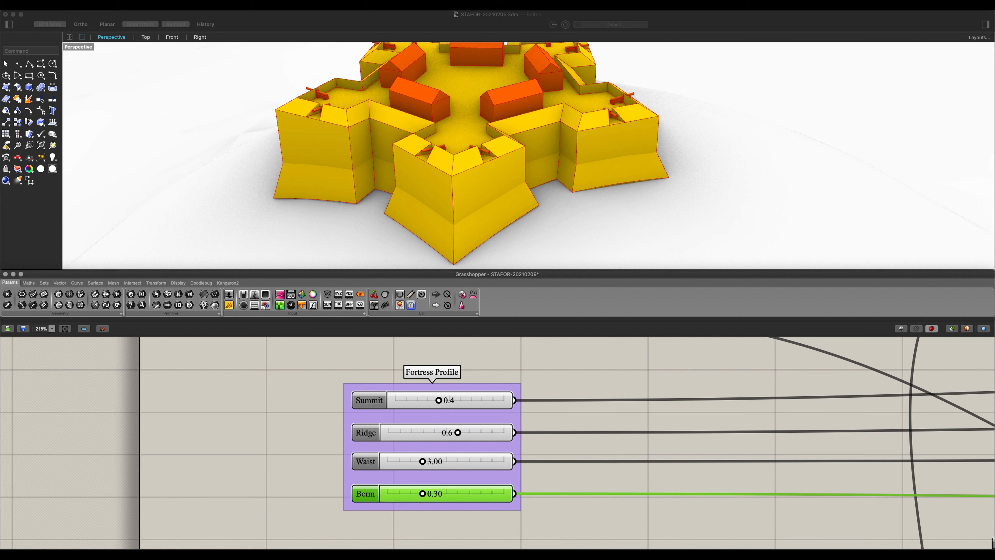
Step: Set the Waist in the Fortress Profile group to 1.50
double_click(447, 463)
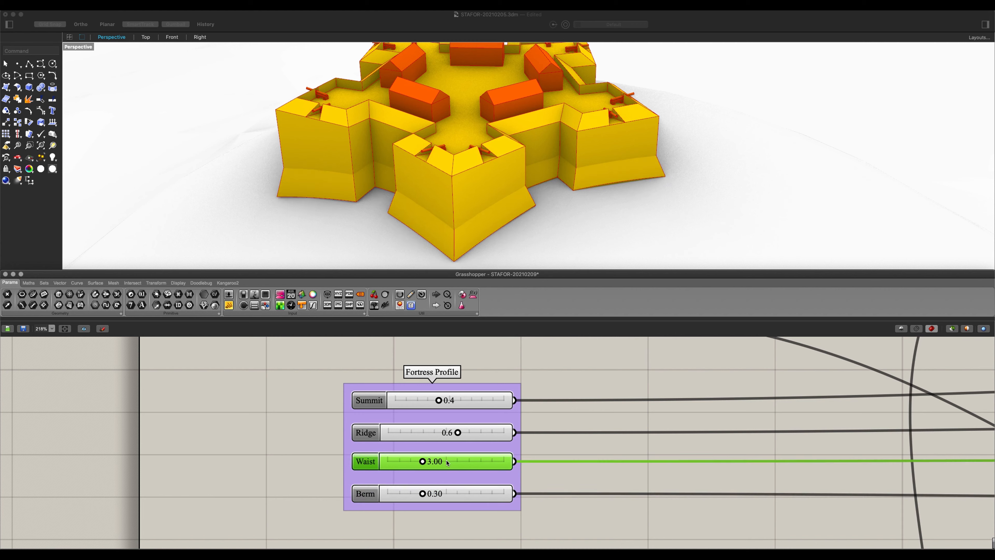
text(1.5)
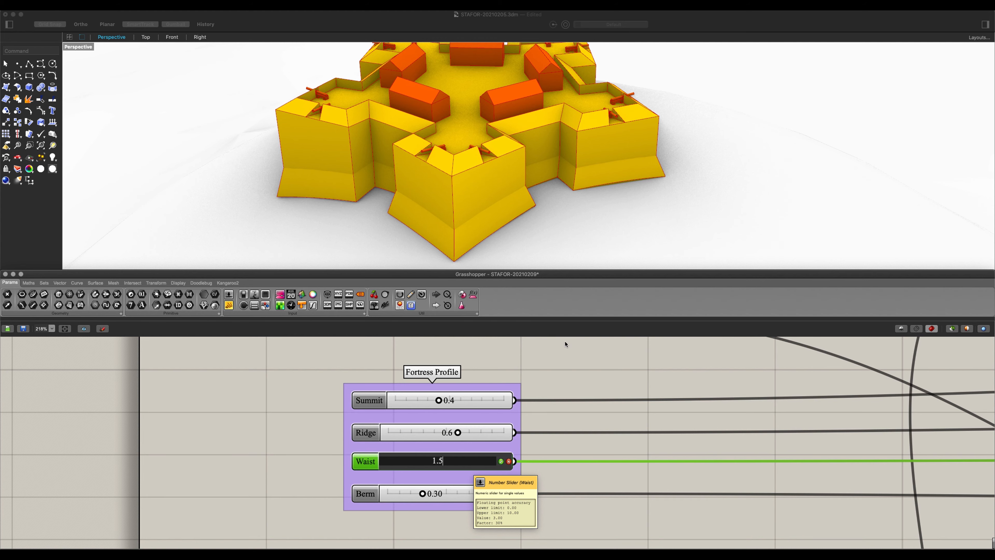
key(Return)
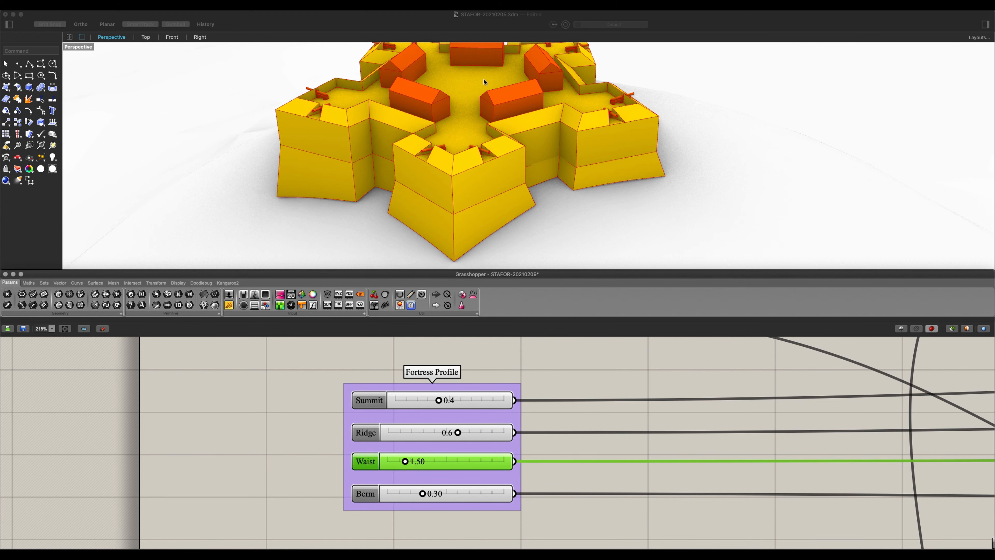
Step: Reduce the Depth in the Barracks group to 0.86
right_drag(484, 81, 485, 169)
click(547, 373)
scroll(527, 383, down, 5)
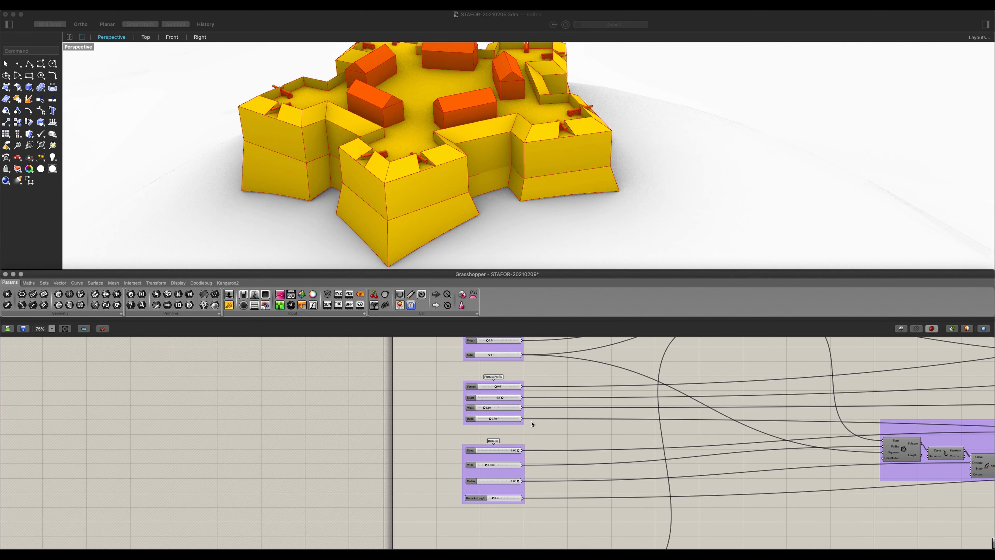
scroll(512, 452, up, 3)
right_drag(508, 466, 504, 447)
scroll(471, 196, down, 10)
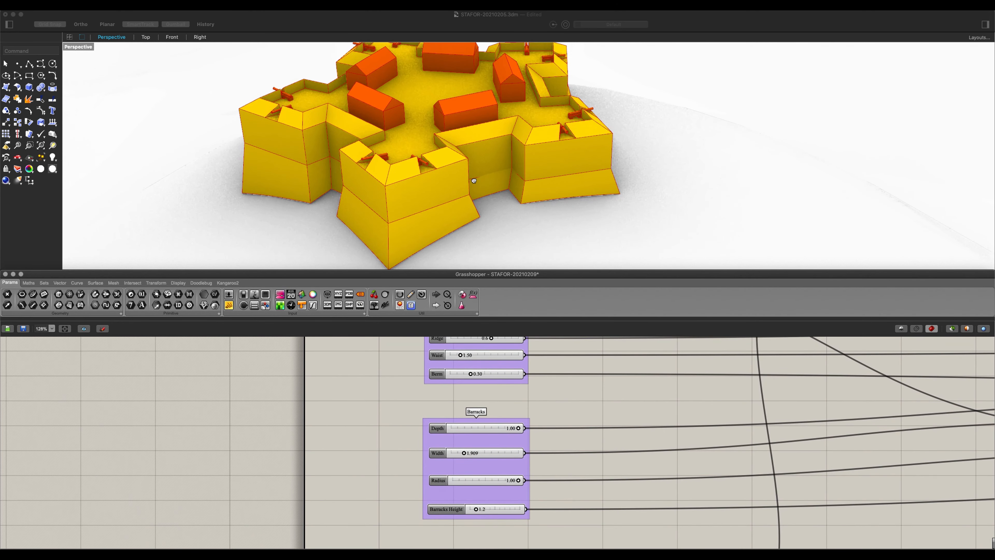
scroll(450, 192, up, 8)
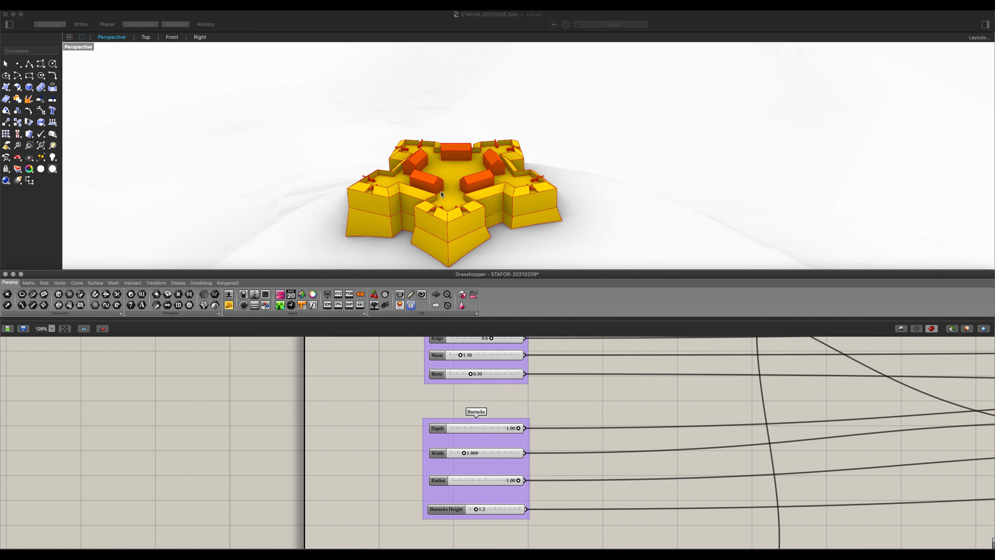
scroll(479, 450, up, 2)
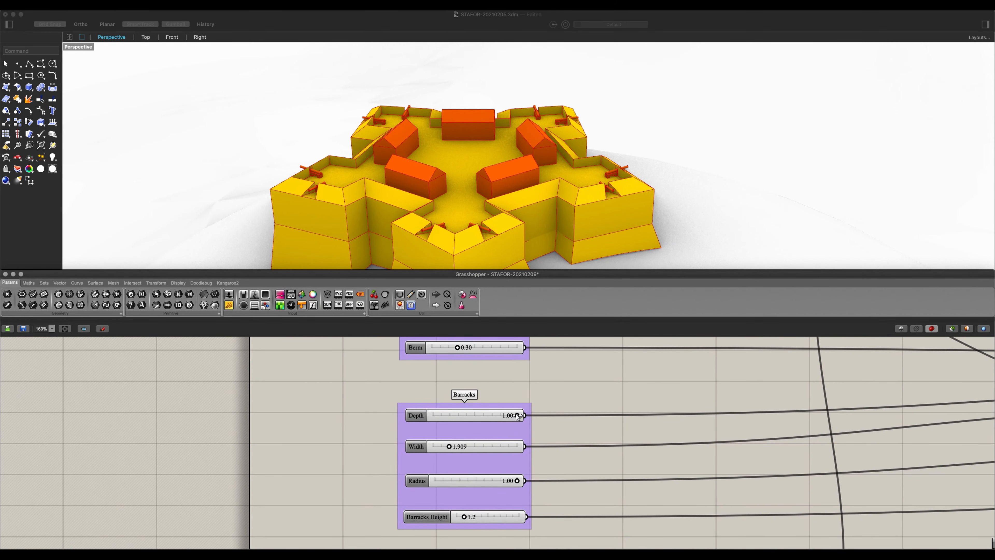
mouse_move(516, 416)
mouse_down()
mouse_move(473, 412)
mouse_move(505, 412)
mouse_up()
Step: Reduce the Width in the Barracks group to 1.353 and the Radius to 0.75
click(463, 448)
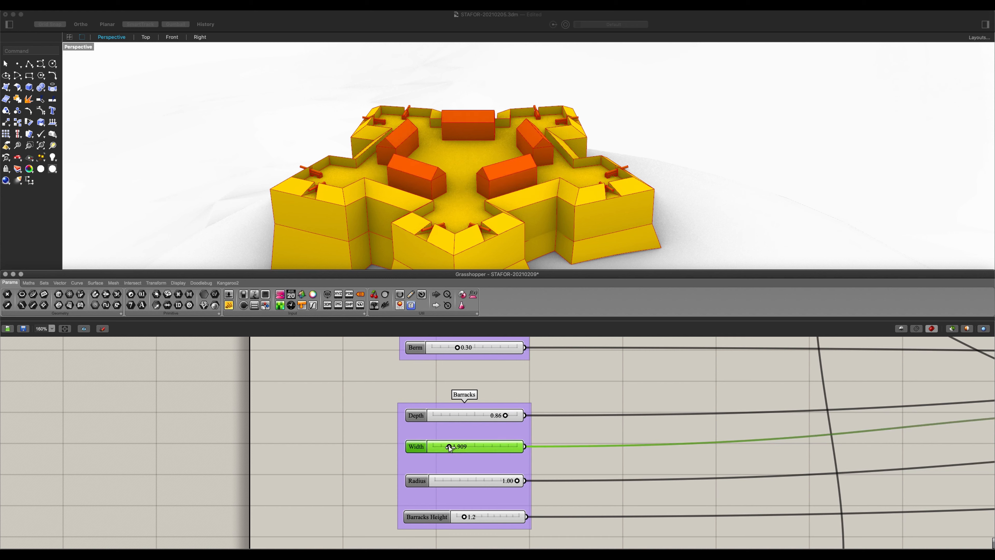
mouse_move(449, 447)
mouse_down()
mouse_move(495, 449)
mouse_move(443, 445)
mouse_up()
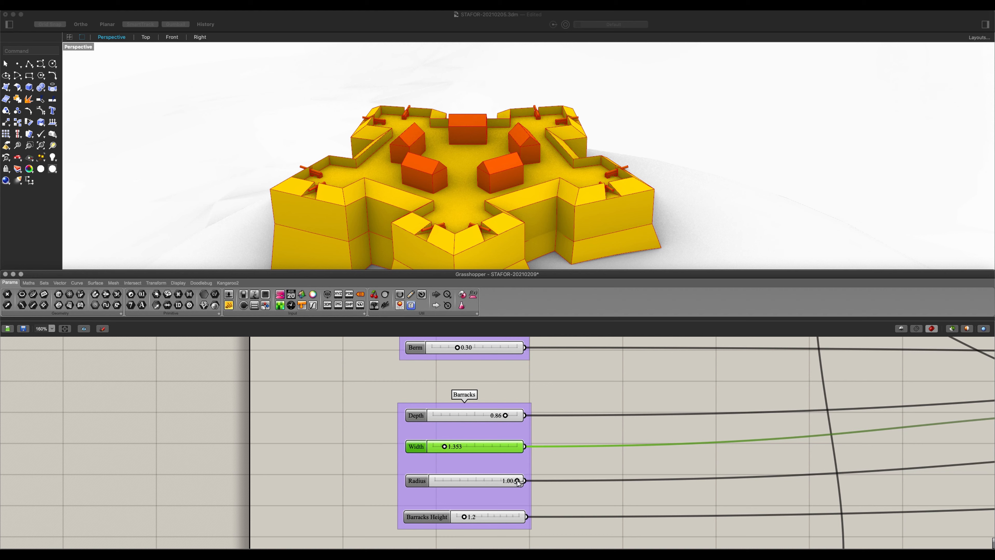
mouse_move(517, 482)
mouse_down()
mouse_move(482, 479)
mouse_move(497, 480)
mouse_up()
right_click(495, 481)
click(586, 508)
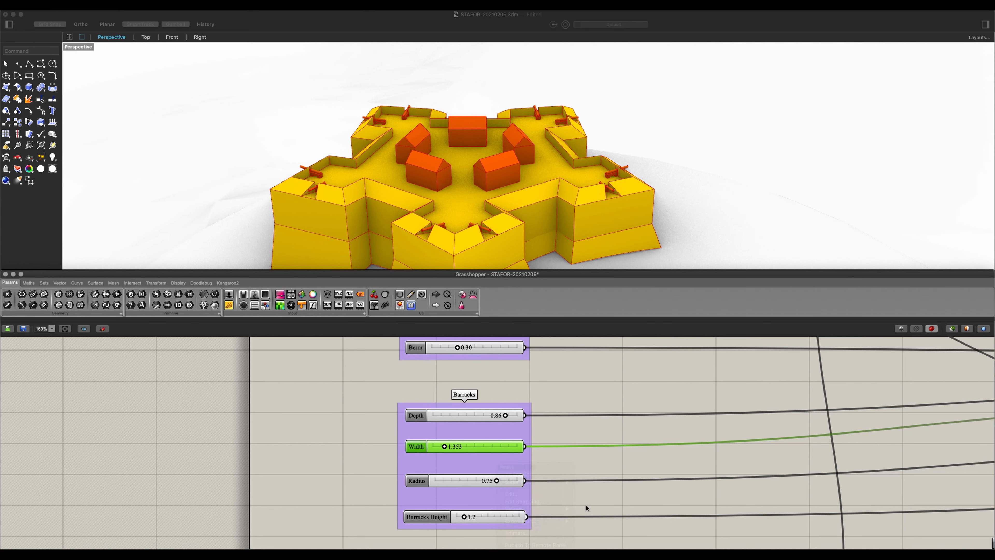
Step: Raise the Barracks Height in the Barracks group to 1.6
scroll(464, 514, up, 5)
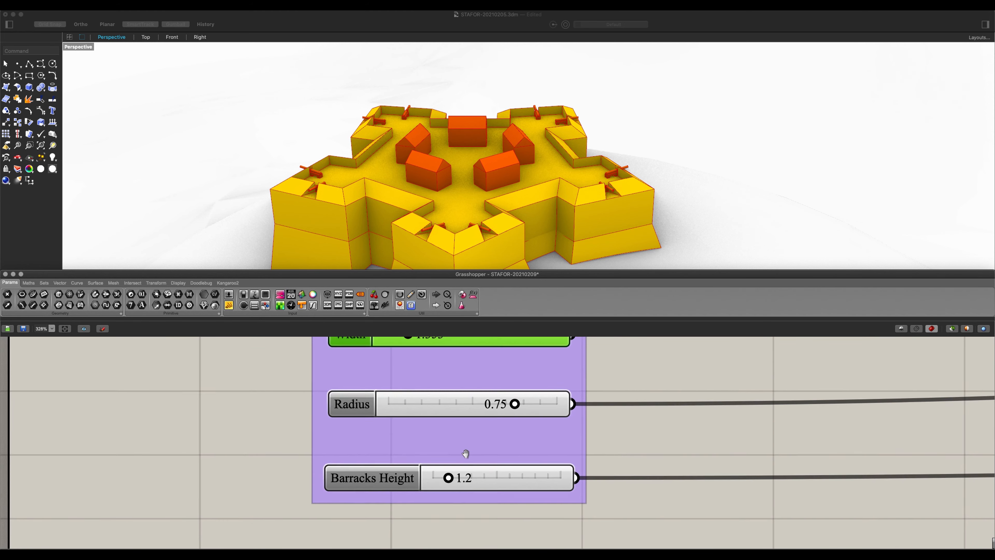
mouse_move(455, 455)
mouse_down()
mouse_move(477, 458)
mouse_move(463, 457)
mouse_up()
scroll(437, 462, down, 8)
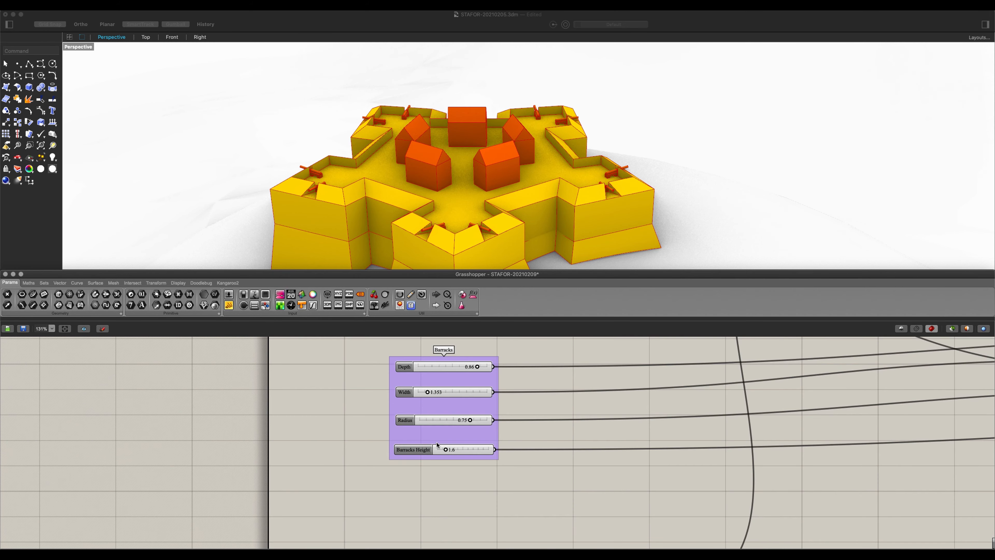
Step: Relocate the fort onto the smaller hill of the terrain by setting the Foundation point slider to about 0.68 ; 0.67
right_drag(433, 444, 438, 370)
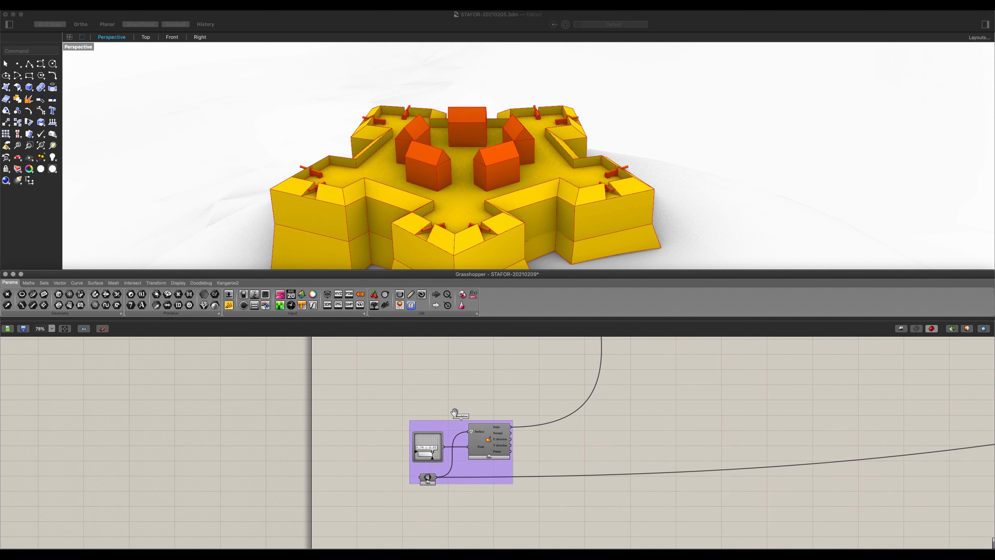
scroll(444, 438, up, 2)
right_drag(443, 438, 445, 429)
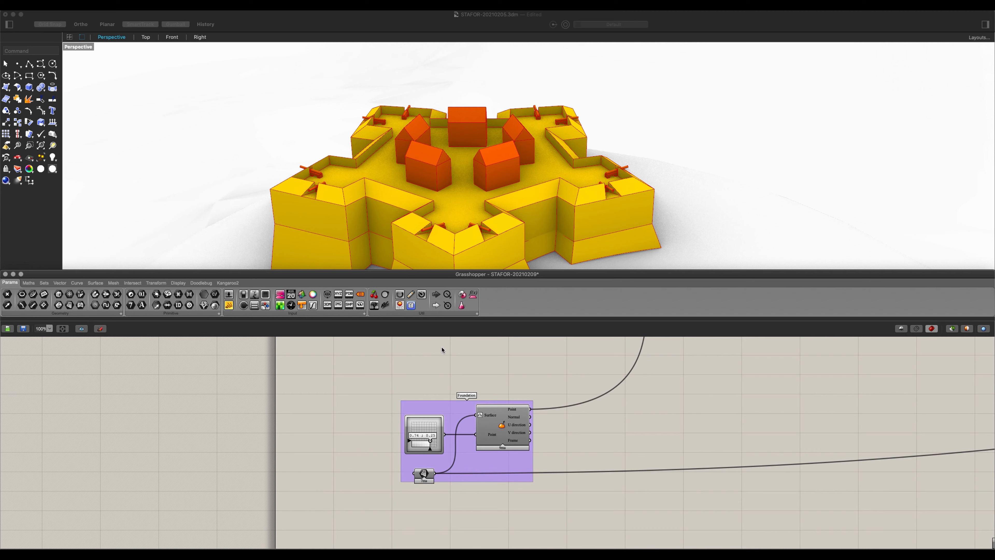
scroll(390, 143, down, 10)
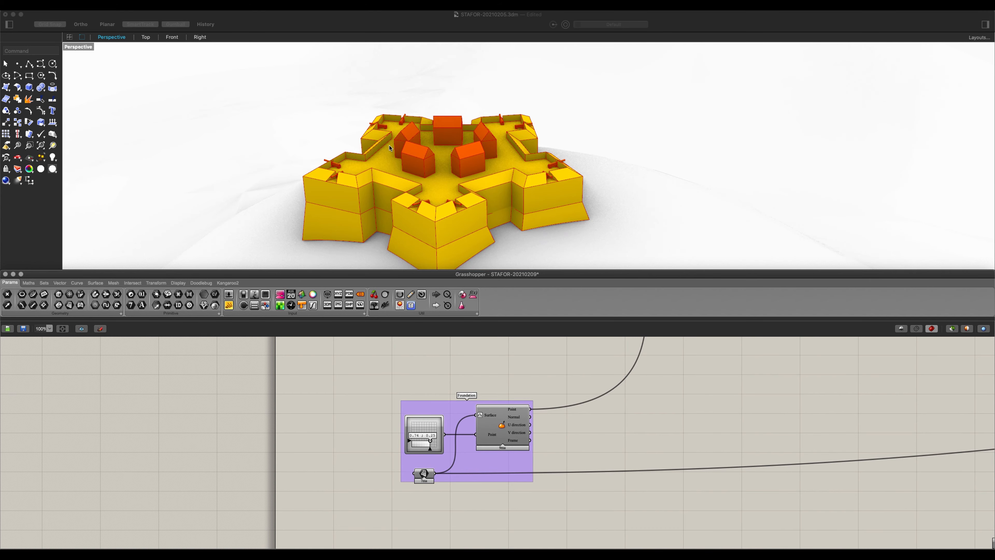
mouse_move(391, 168)
right_down()
mouse_move(333, 151)
mouse_move(360, 159)
mouse_move(385, 120)
right_up()
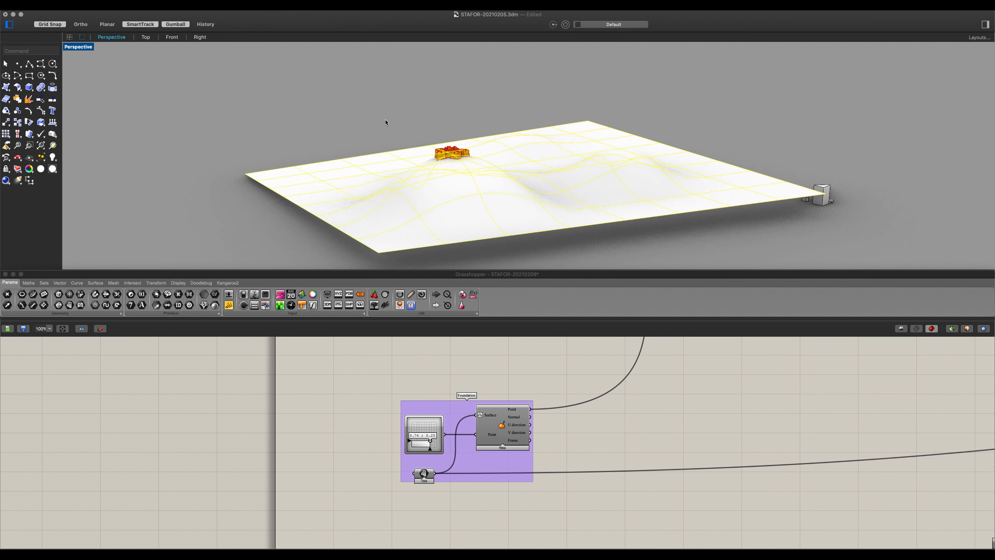
right_drag(561, 205, 468, 192)
click(447, 470)
scroll(438, 463, up, 5)
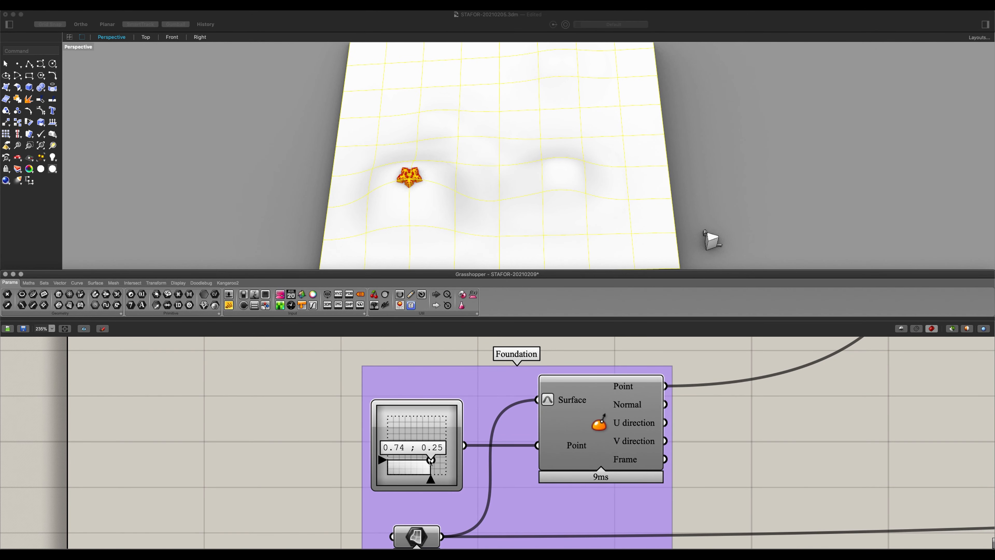
click(440, 429)
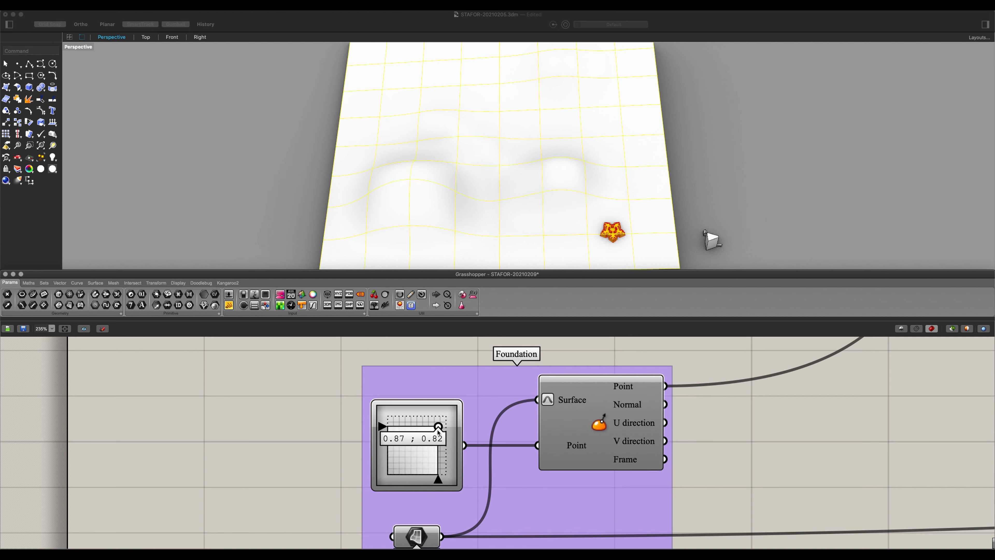
mouse_move(437, 430)
mouse_down()
mouse_move(425, 430)
mouse_move(430, 439)
mouse_up()
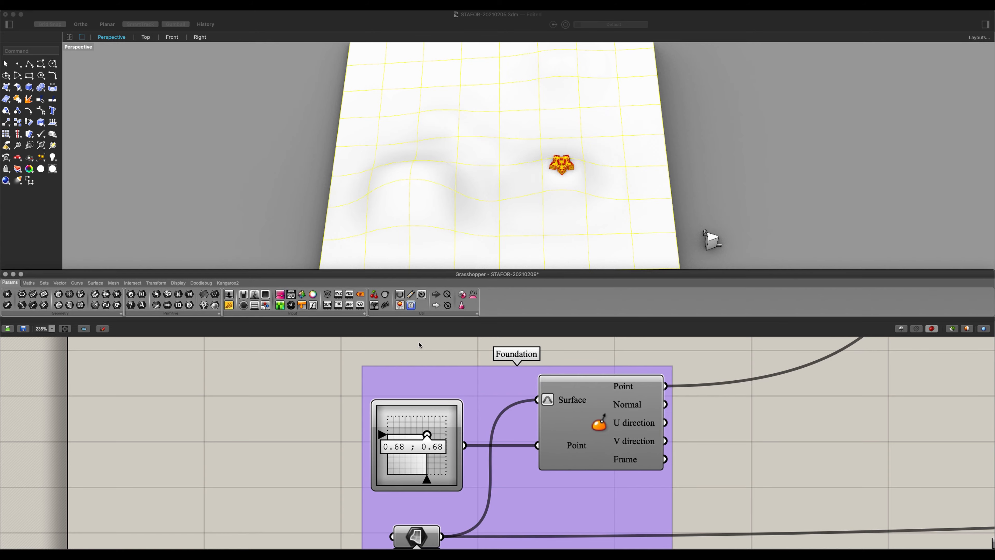
Step: Review the star fort reference images placed on the Grasshopper canvas
scroll(419, 357, down, 5)
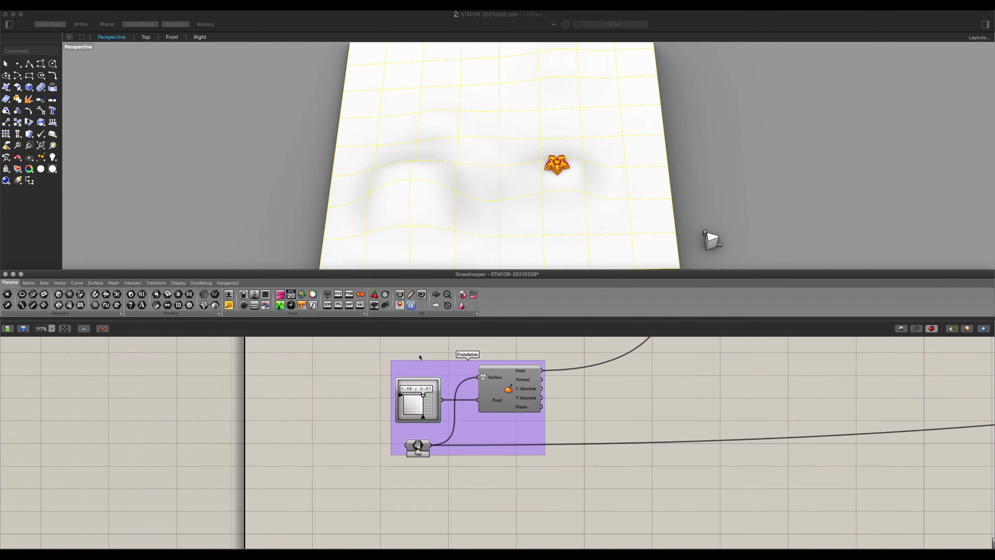
right_drag(420, 357, 423, 487)
right_drag(435, 413, 390, 500)
scroll(391, 501, down, 2)
right_drag(442, 382, 375, 538)
right_drag(382, 359, 380, 460)
scroll(343, 420, down, 5)
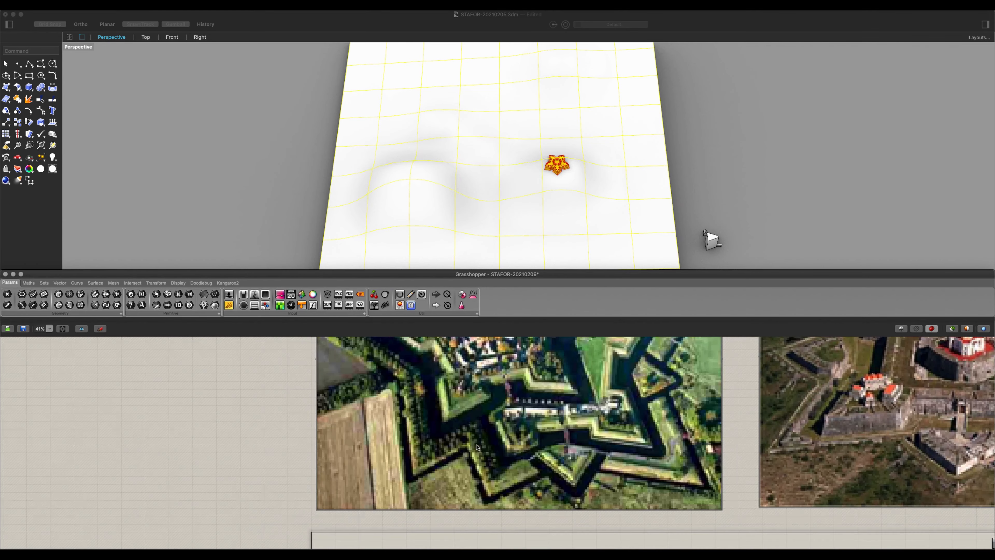
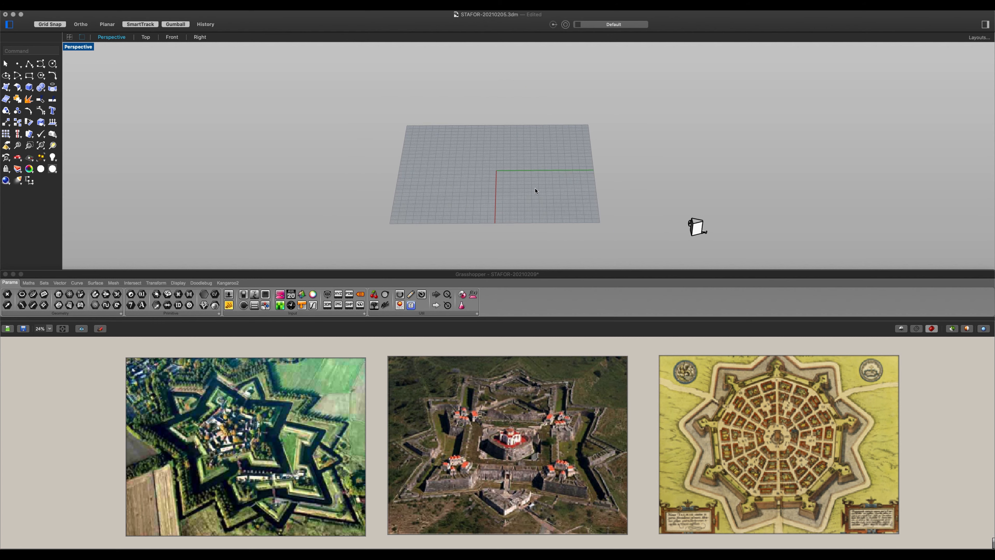
Step: Create a flat surface from four corner points, slightly larger than the construction grid
click(16, 86)
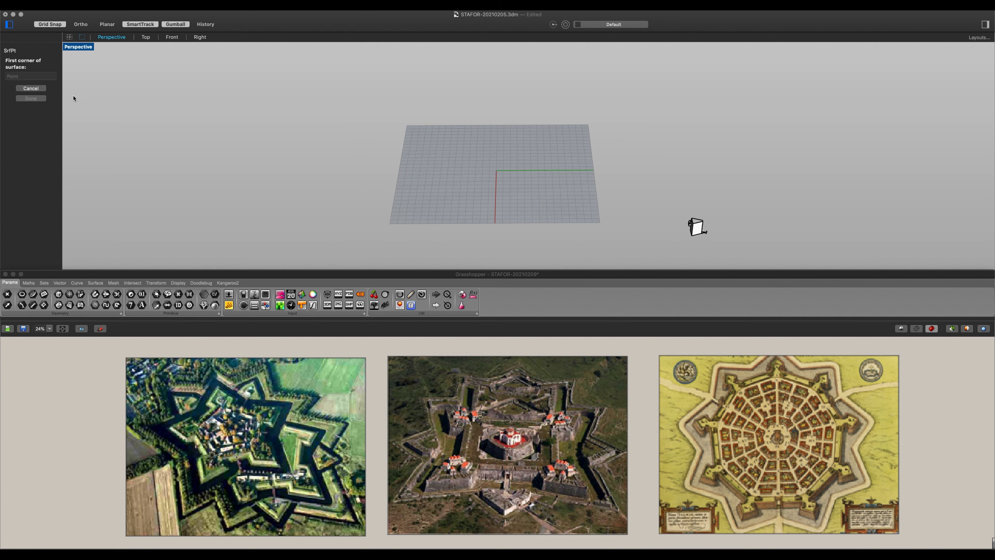
click(381, 230)
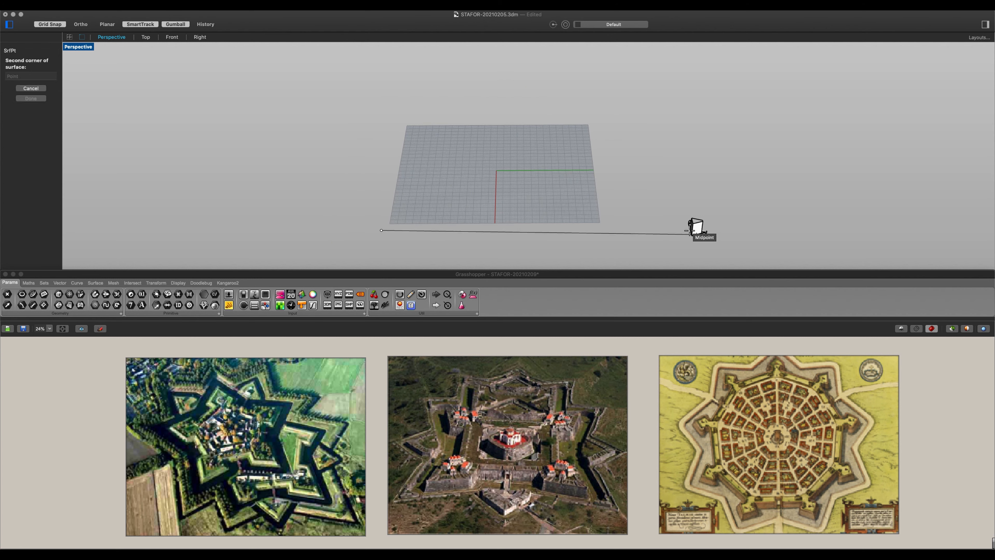
click(627, 229)
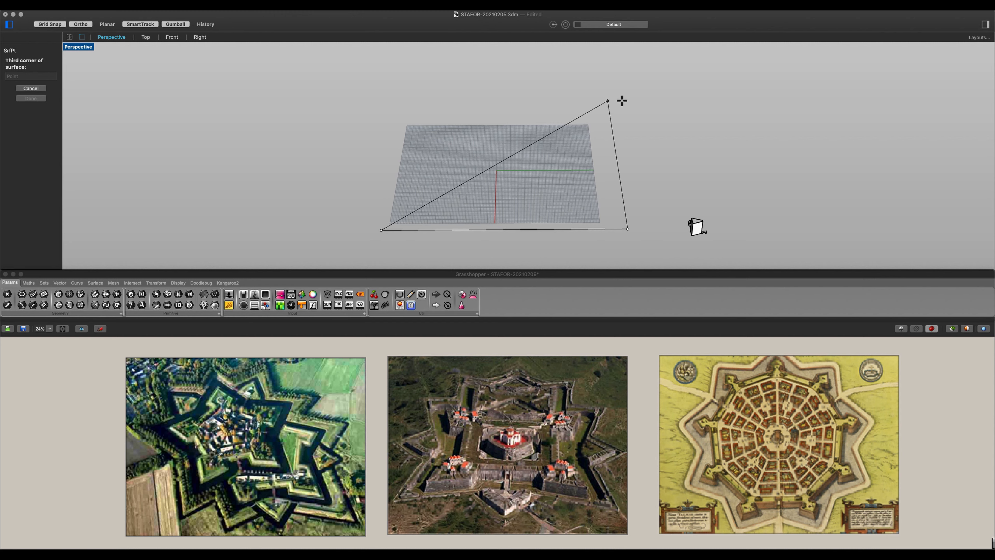
shift+click(608, 103)
shift+click(403, 104)
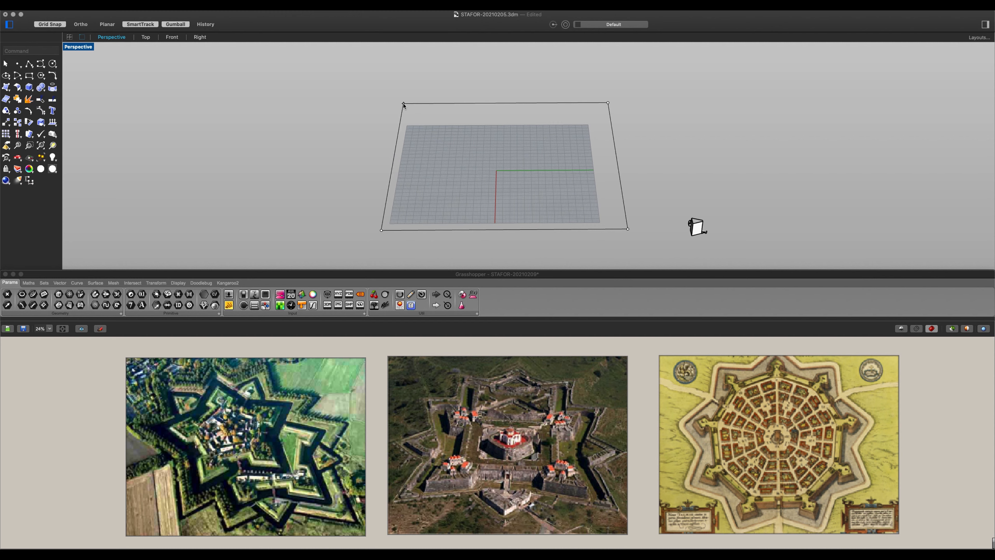
Step: Rebuild the flat surface with a point count of 10 and degree 2 in both U and V
text(re)
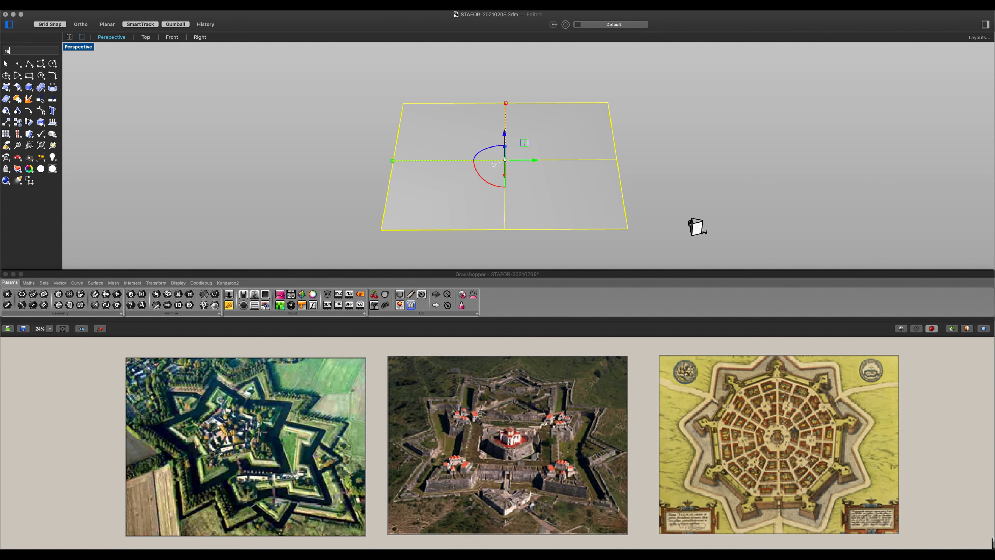
key(Return)
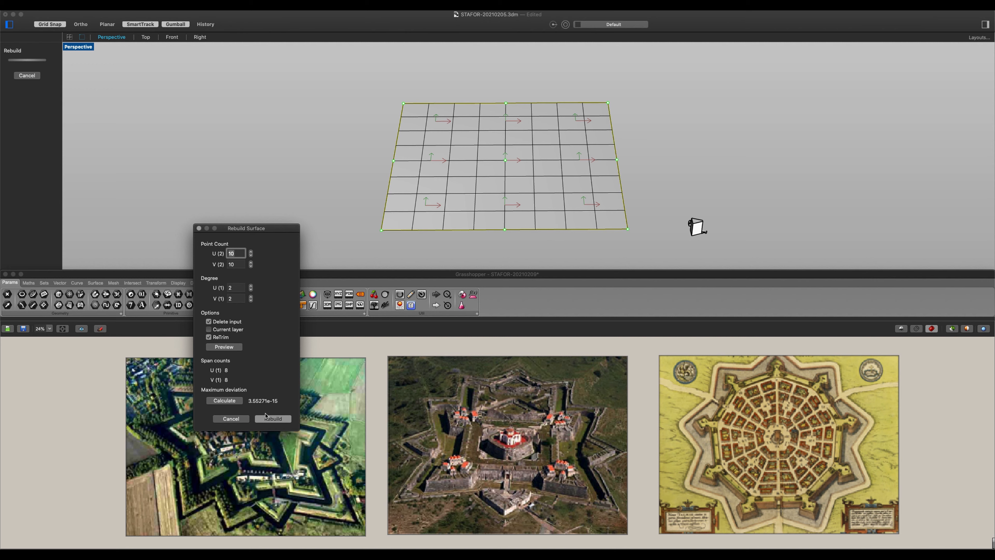
click(273, 418)
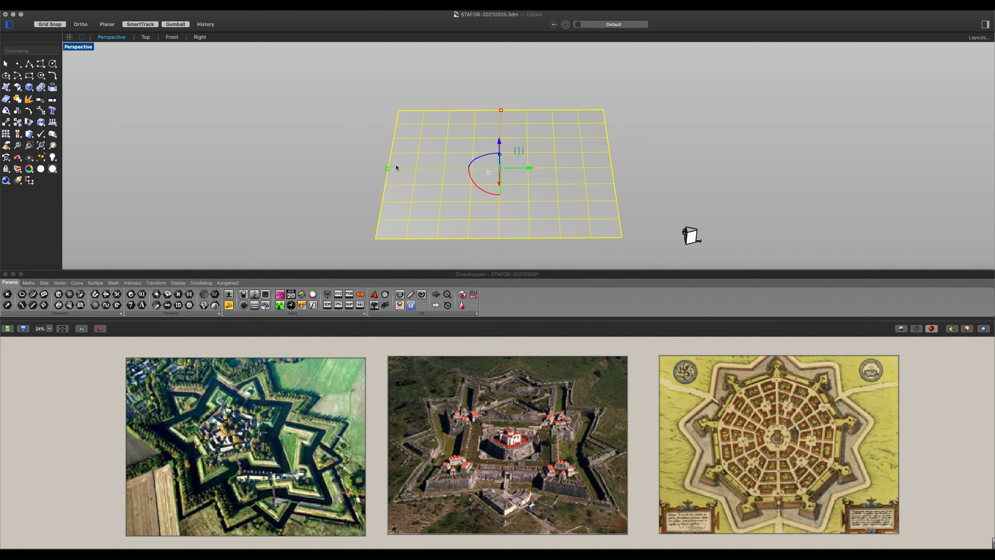
Step: Show the surface's control points and raise a block of four neighbouring points near the front corner to form a broad hill
click(367, 171)
click(420, 158)
click(41, 111)
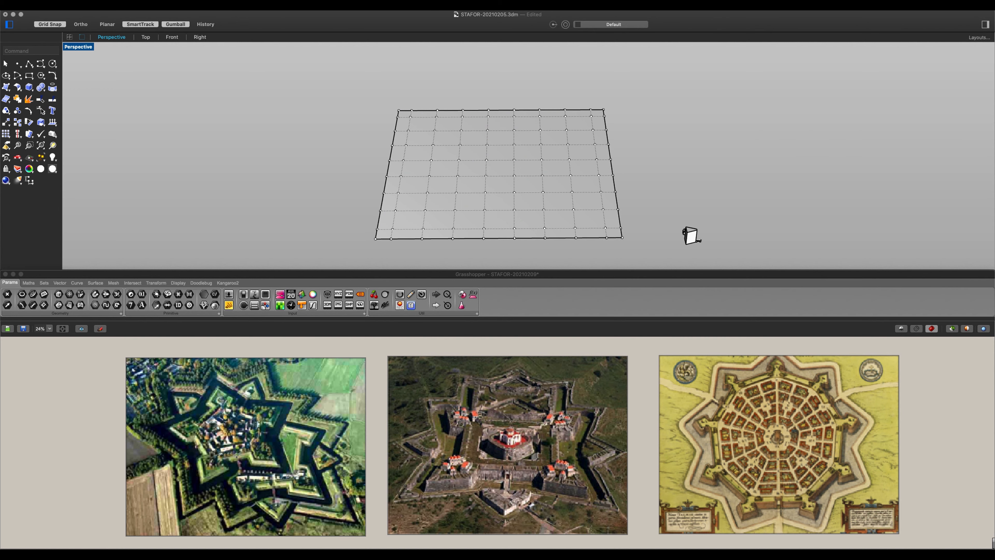
scroll(555, 181, up, 2)
click(578, 217)
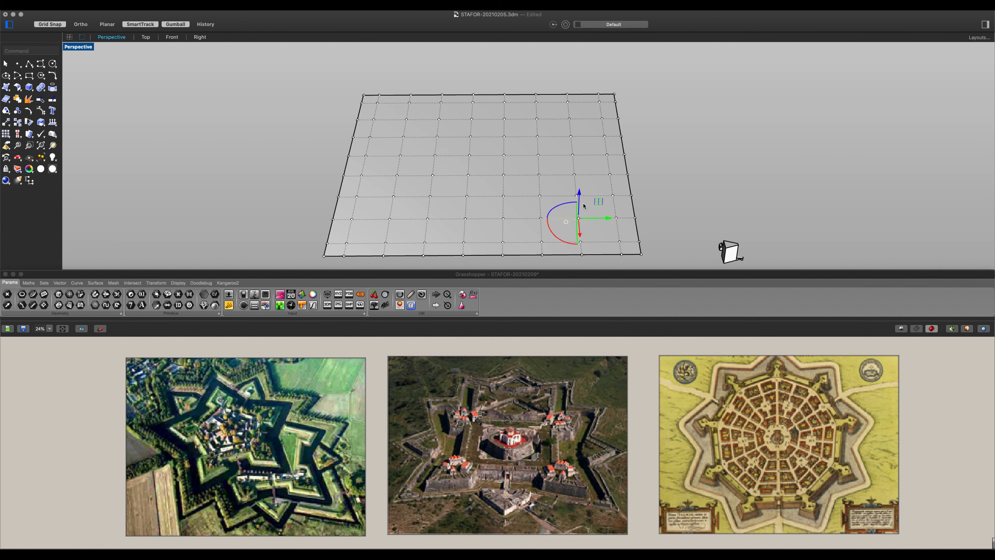
shift+click(575, 195)
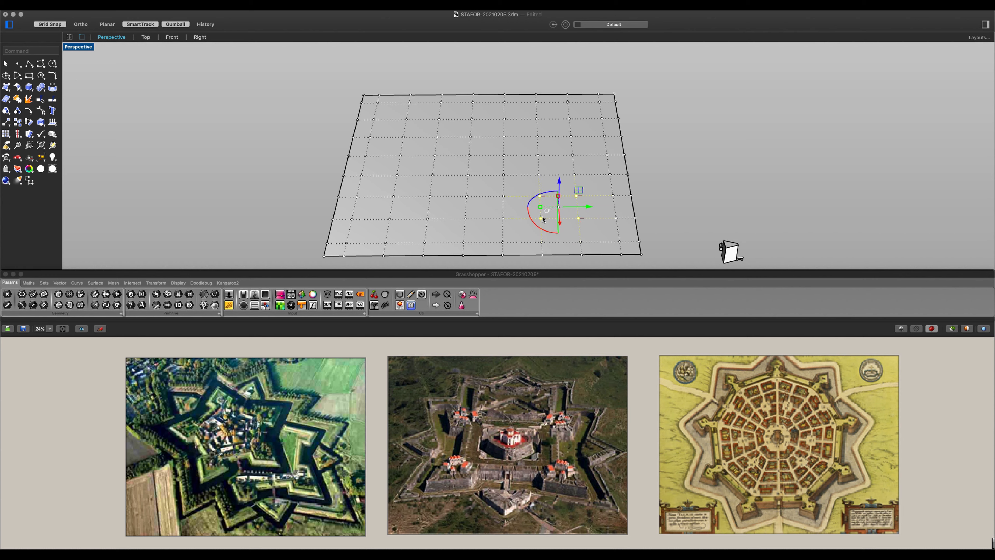
drag(578, 184, 568, 149)
Step: Raise control points in two other areas towards the back of the surface to form two smaller hills, and hide the control points
click(438, 137)
drag(436, 156, 433, 92)
click(532, 118)
click(536, 119)
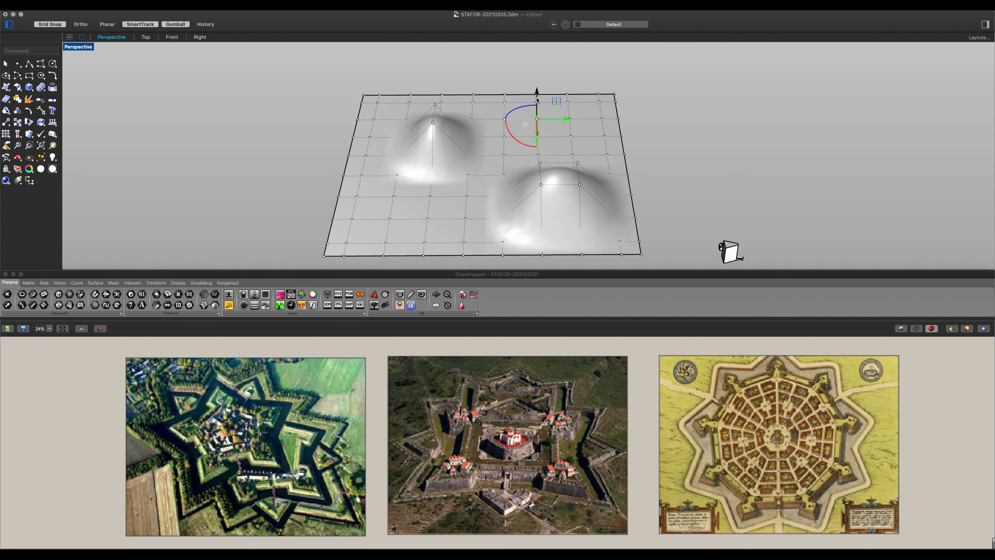
drag(537, 98, 542, 60)
key(Escape)
key(Escape)
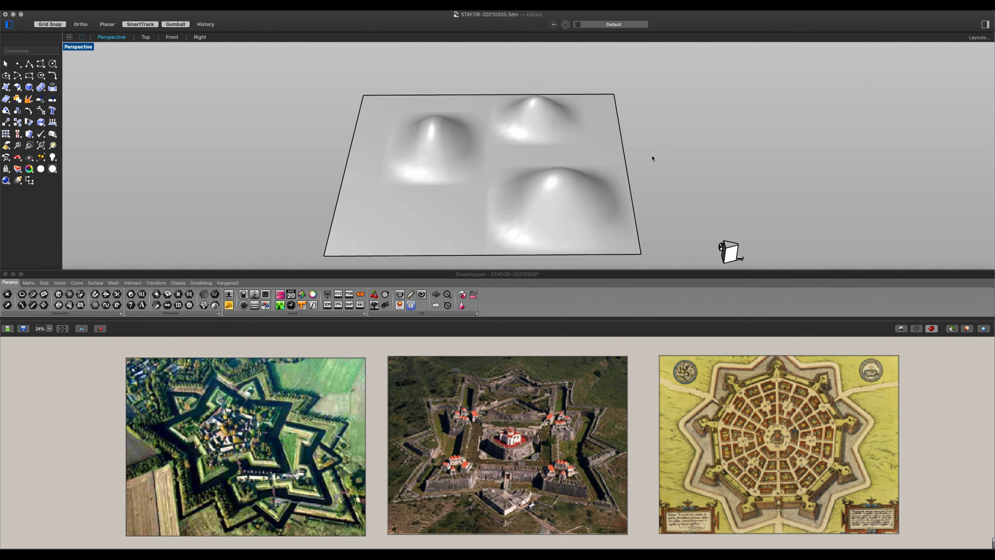
Step: Examine the separate module models beside the terrain, starting with the small gabled barracks
right_drag(652, 158, 592, 186)
scroll(592, 190, up, 3)
scroll(592, 190, down, 5)
scroll(551, 180, up, 10)
click(554, 180)
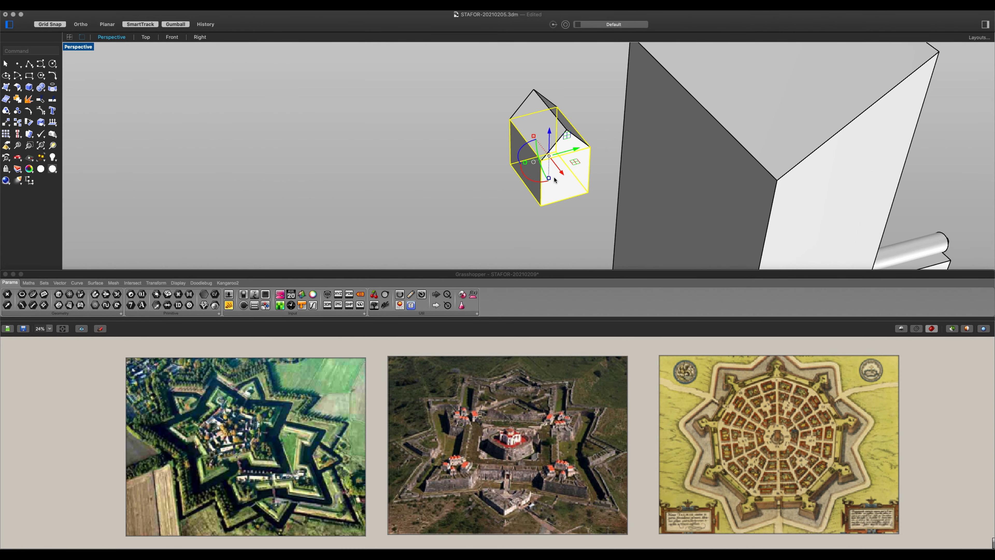
scroll(549, 169, down, 6)
click(538, 152)
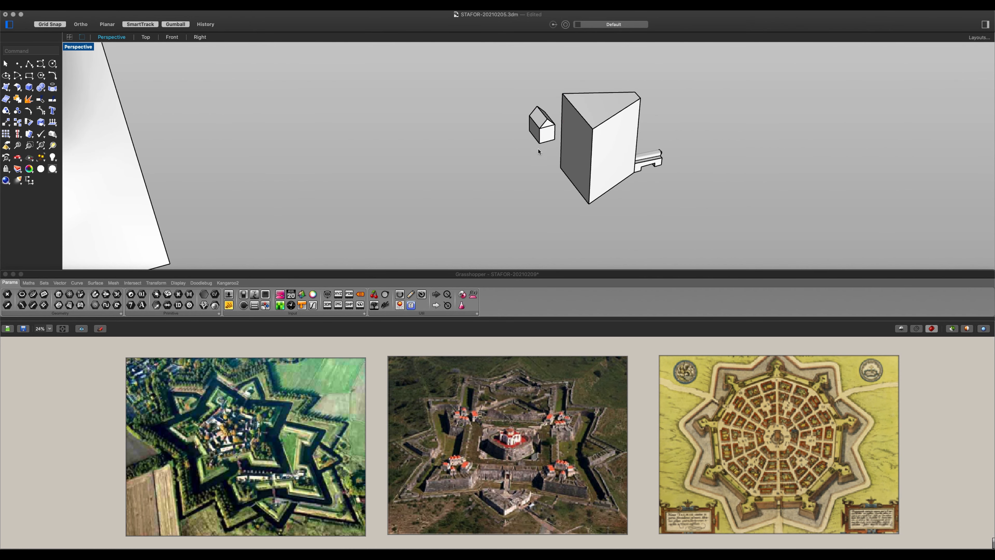
Step: Move the cannon clear of the bastion block to view it whole, and undo the move
right_drag(602, 153, 579, 154)
click(594, 163)
drag(595, 179, 615, 207)
scroll(617, 208, up, 5)
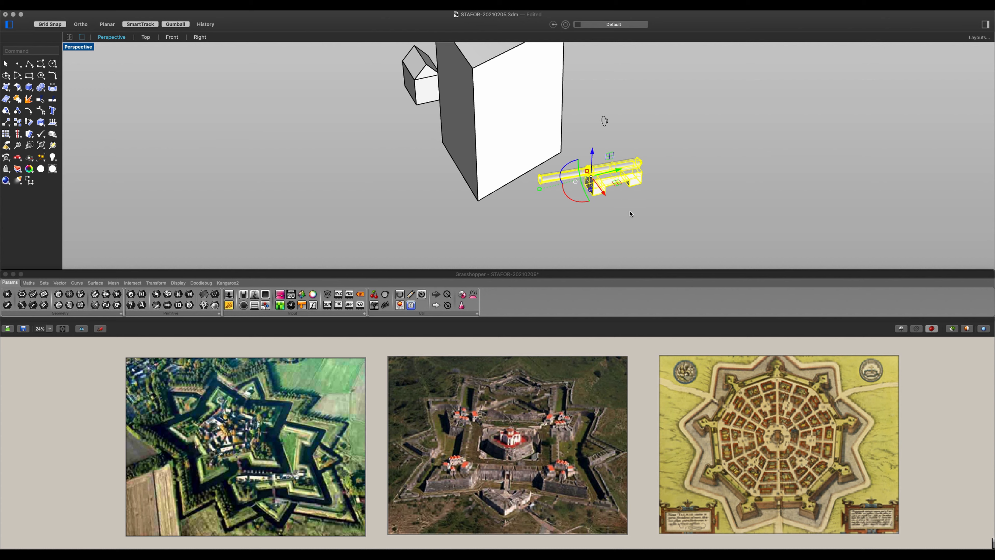
key(super+z)
click(595, 178)
scroll(598, 188, up, 2)
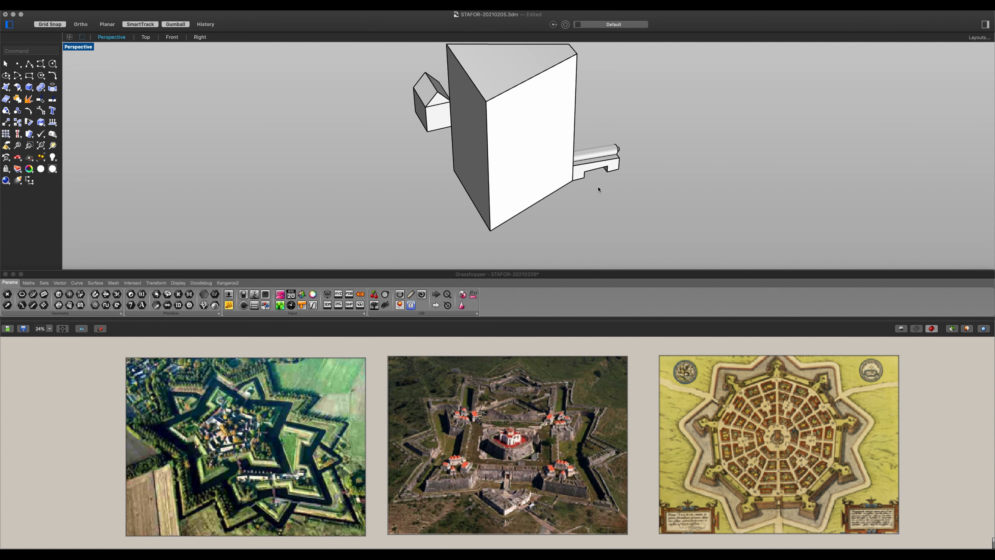
Step: Examine the bastion block and the cannon by selecting each in turn
click(478, 159)
scroll(553, 196, down, 3)
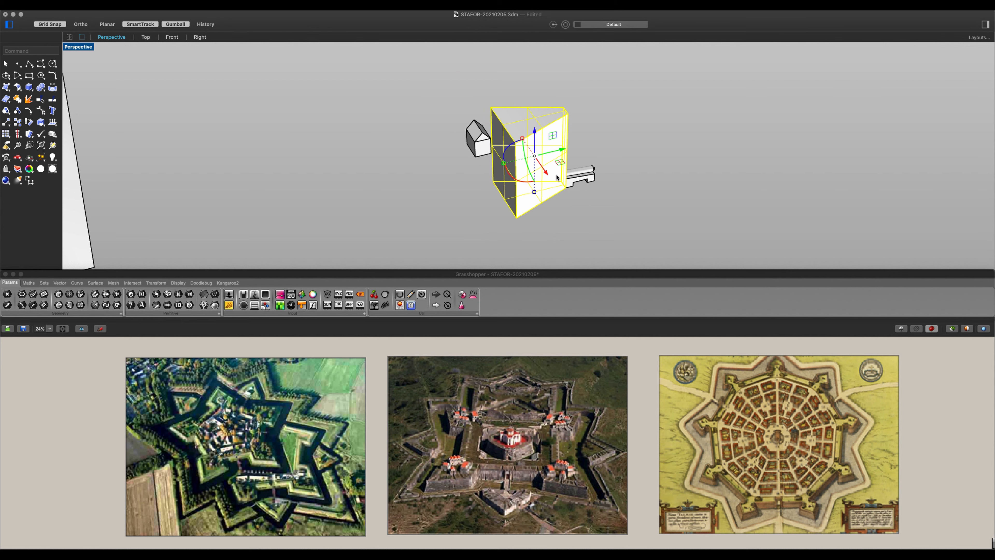
scroll(554, 180, up, 1)
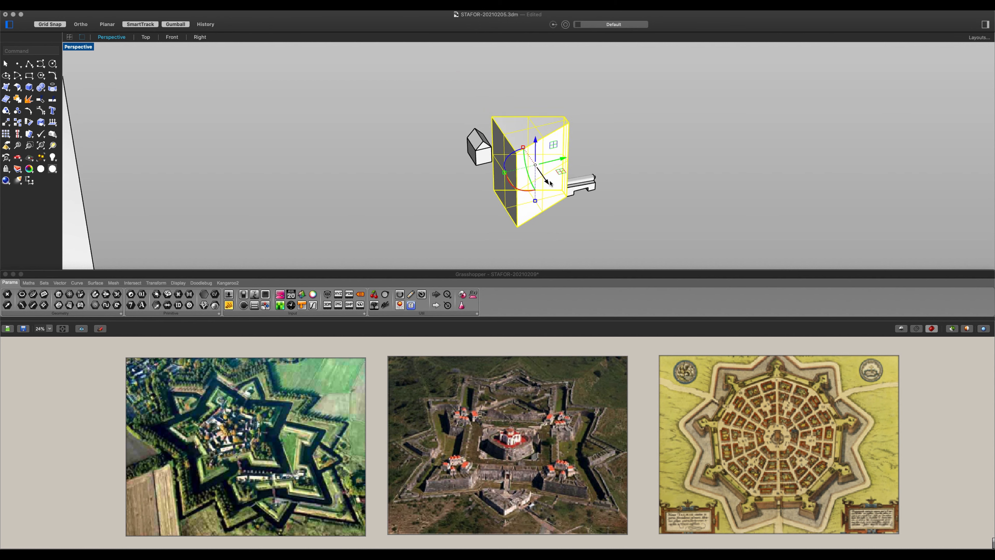
scroll(567, 184, up, 8)
click(574, 186)
scroll(553, 193, down, 8)
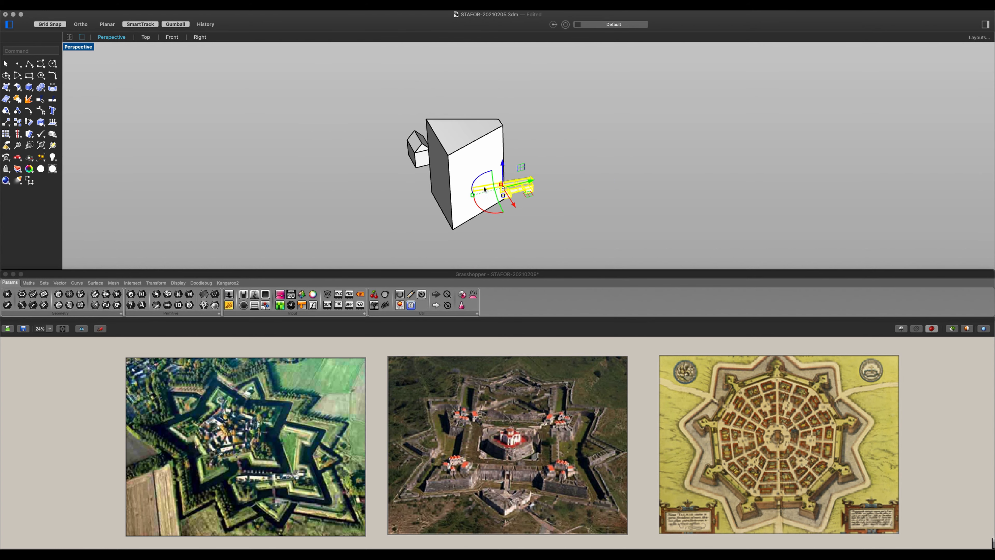
click(540, 199)
Step: Examine the underside of the bastion block, checking its centre line and the solid separately
scroll(557, 209, down, 1)
right_drag(557, 210, 523, 164)
scroll(519, 171, up, 8)
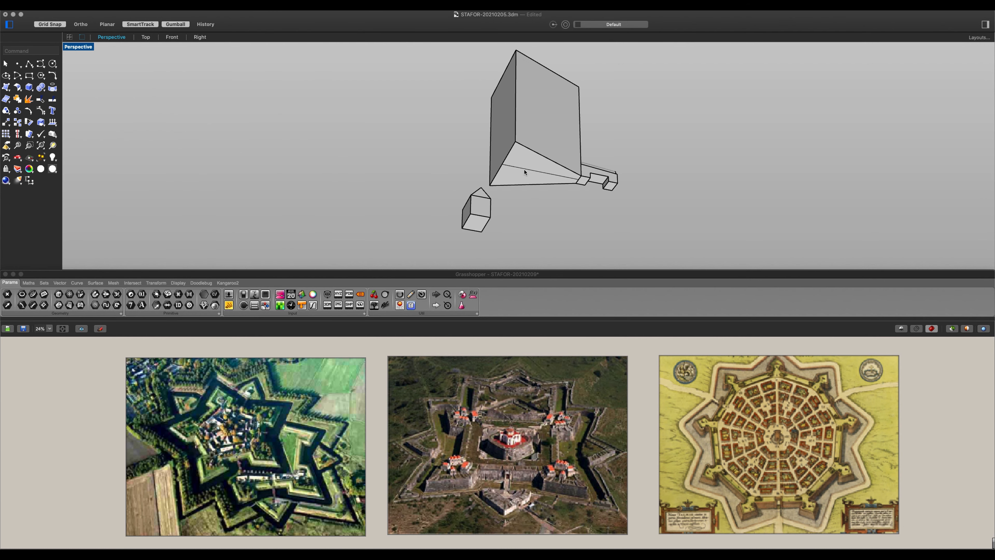
click(516, 173)
click(549, 181)
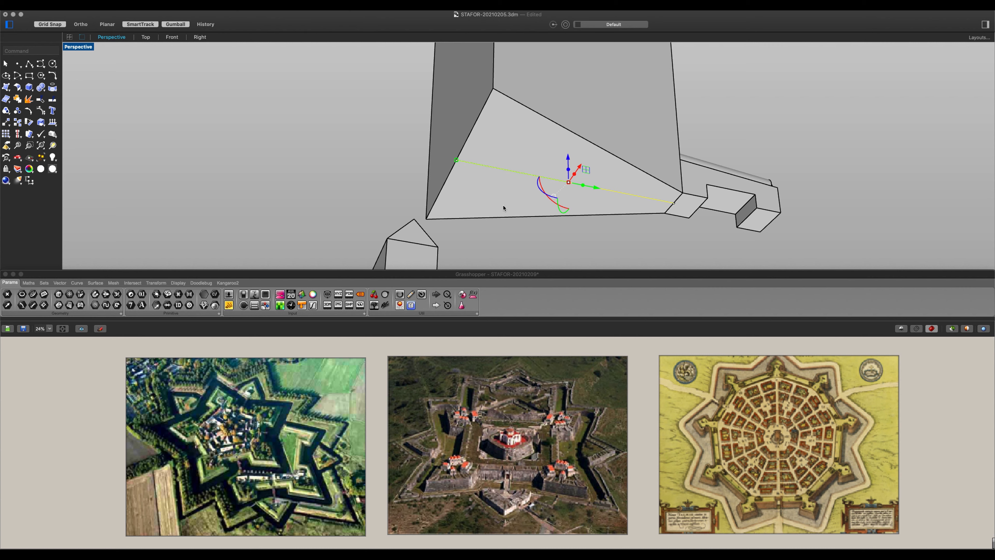
shift+click(519, 201)
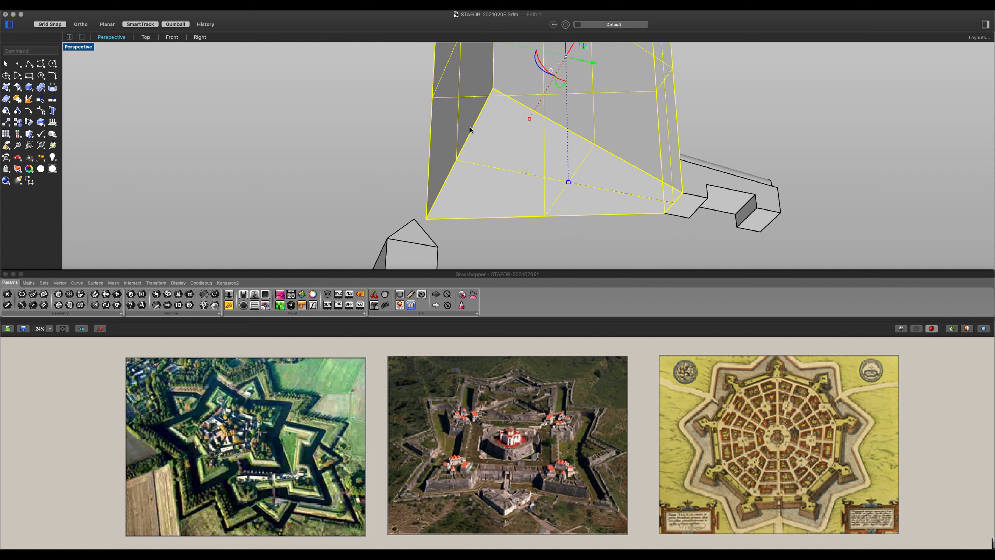
click(379, 154)
click(502, 172)
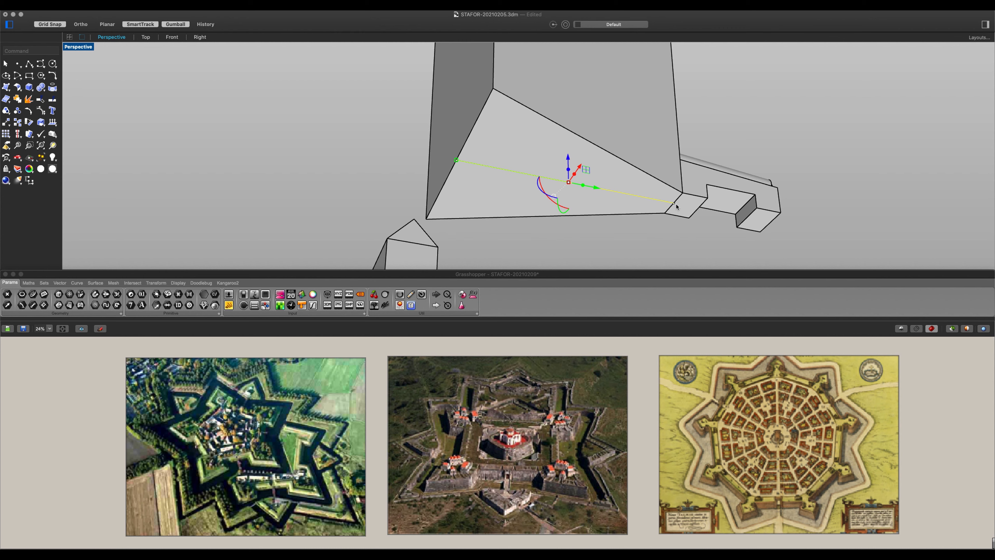
click(351, 172)
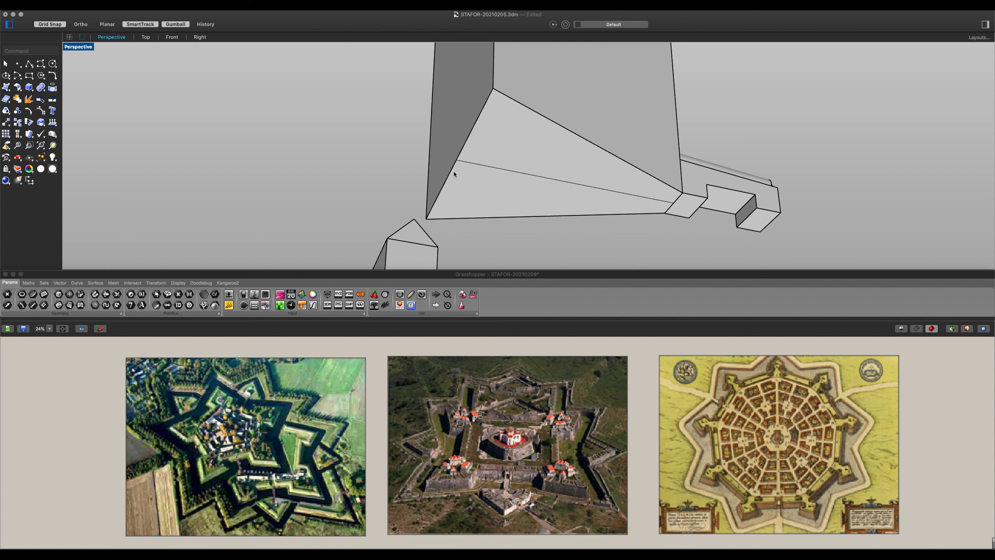
scroll(502, 137, down, 3)
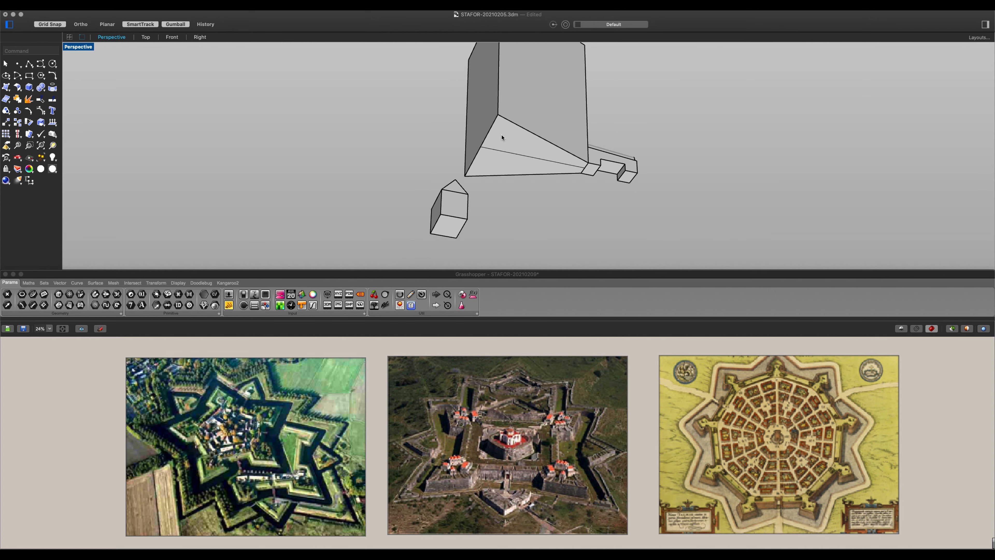
Step: Examine the whole hilly terrain surface by selecting it, with the module models beside it
right_drag(505, 120, 693, 153)
scroll(490, 186, down, 5)
right_drag(575, 145, 584, 185)
scroll(581, 182, down, 2)
shift+right_drag(473, 182, 560, 182)
click(559, 182)
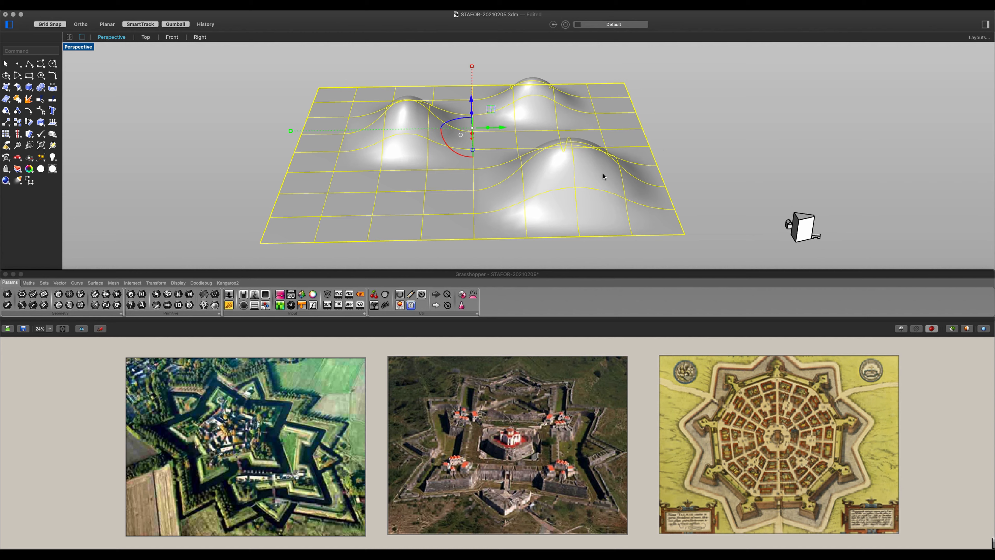
click(675, 135)
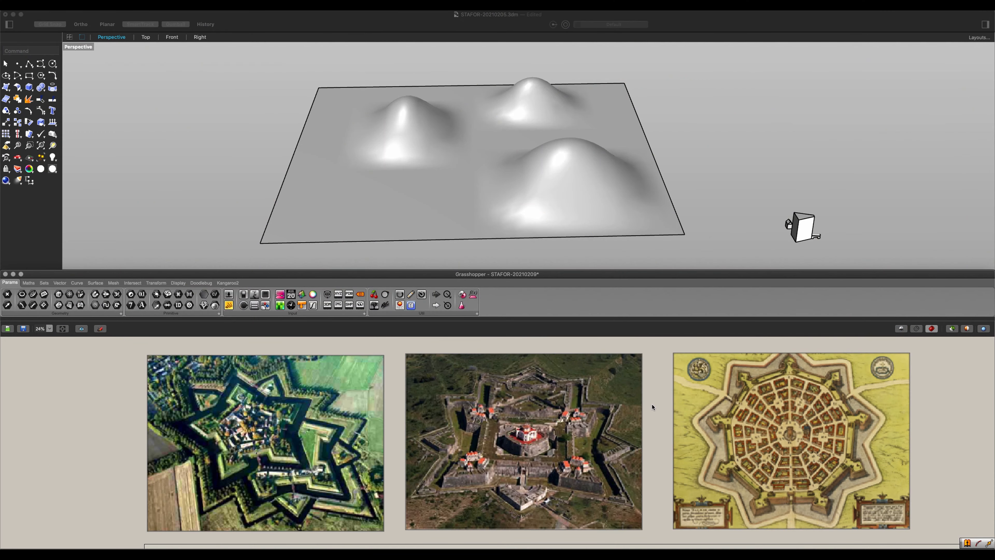
Step: Place a Surface parameter in the empty framed canvas area below the reference images
scroll(648, 404, down, 2)
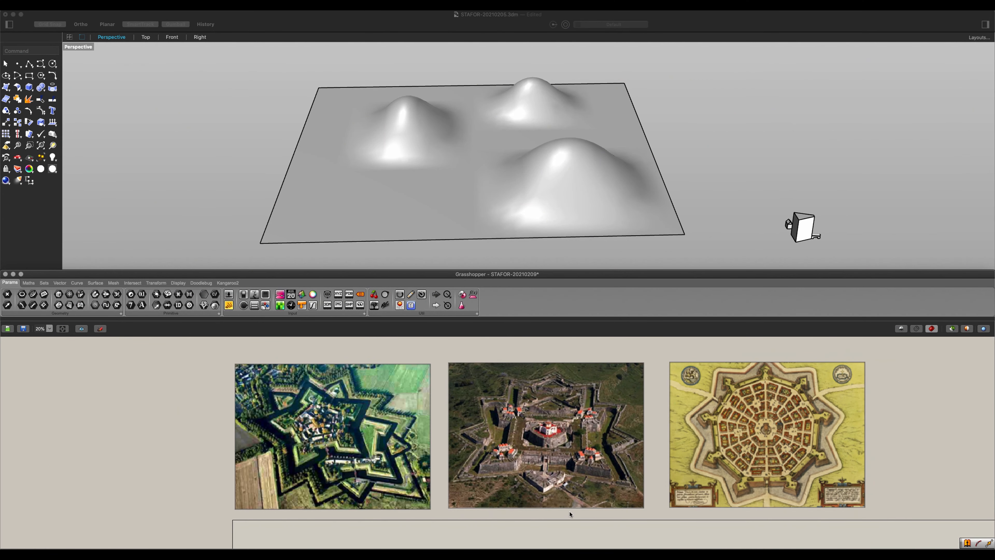
right_drag(519, 525, 626, 344)
scroll(382, 385, up, 2)
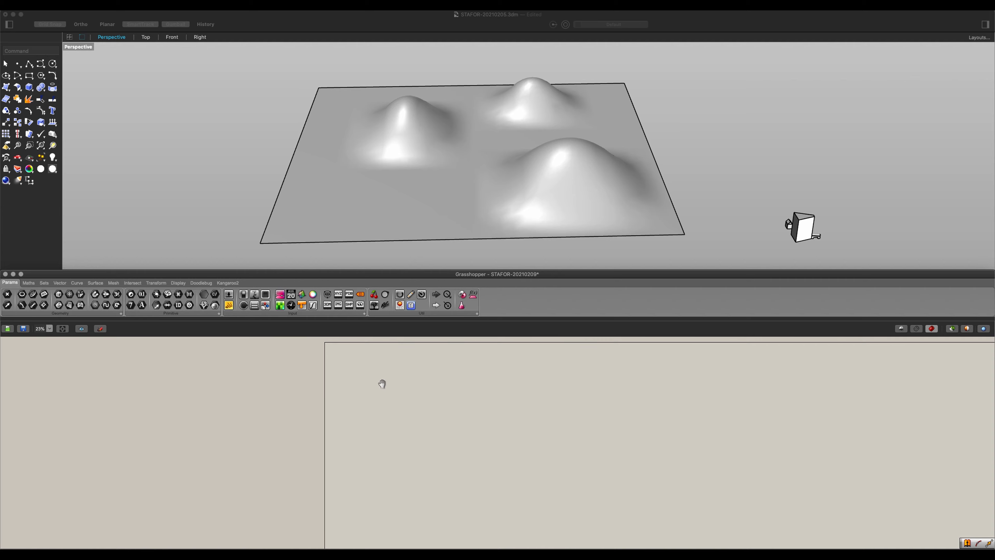
right_drag(382, 384, 559, 411)
scroll(438, 431, up, 8)
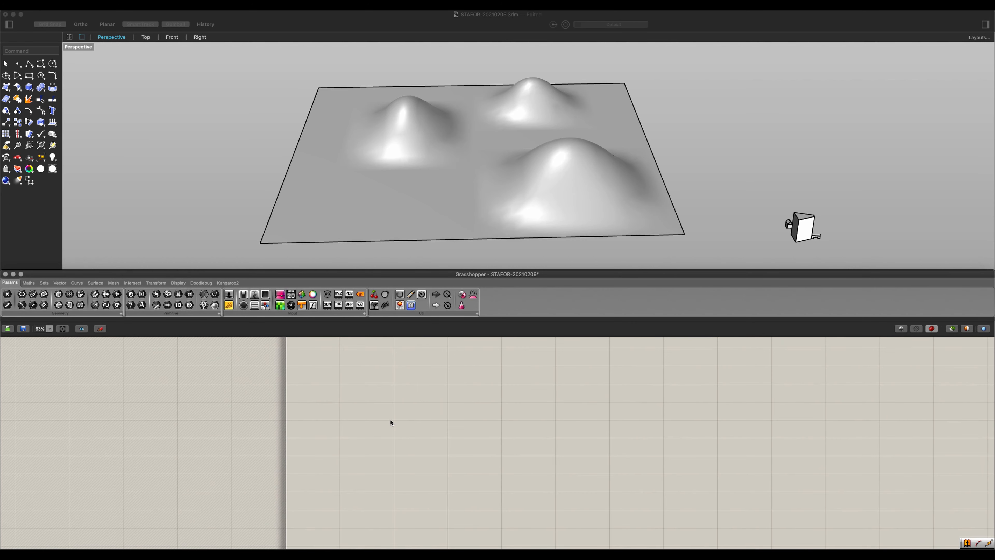
double_click(406, 419)
text(srf)
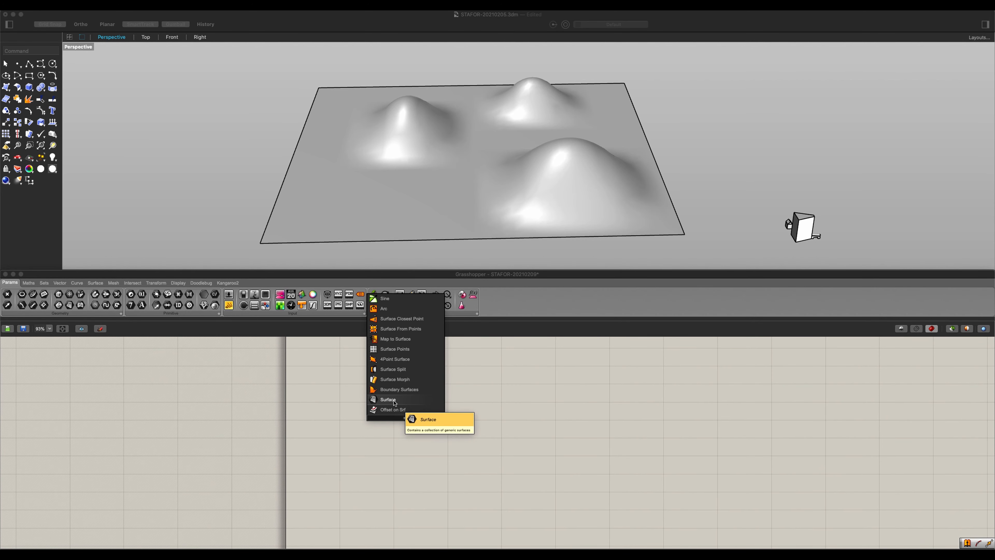
click(390, 401)
Step: Reference the hilly terrain as the Surface parameter's geometry and move the parameter down to leave working space
scroll(407, 423, up, 4)
right_click(402, 415)
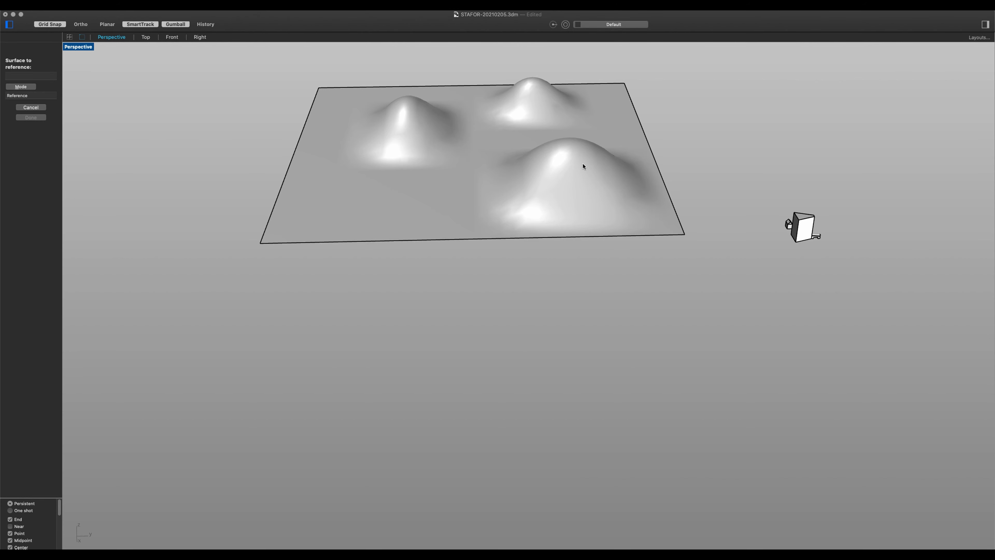
click(559, 156)
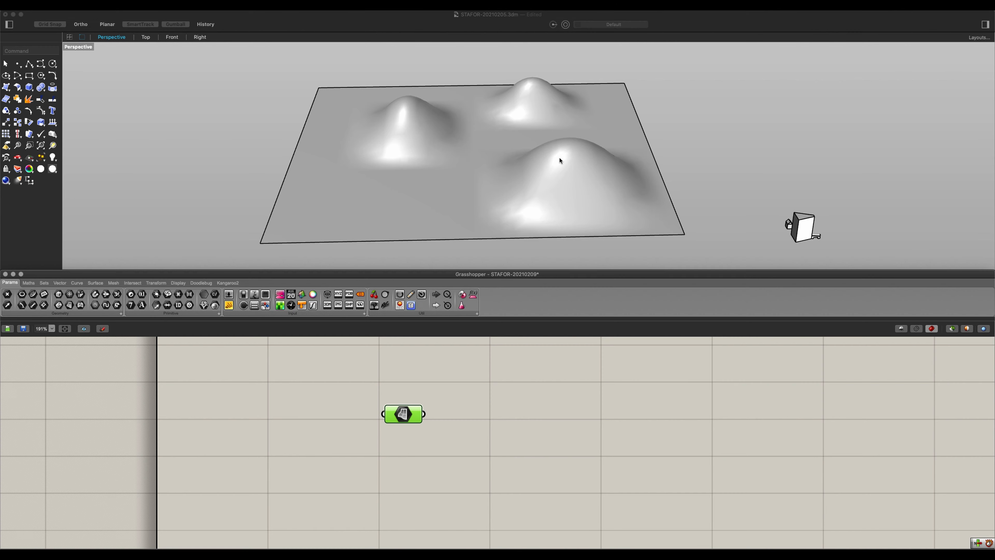
click(420, 436)
drag(411, 415, 364, 489)
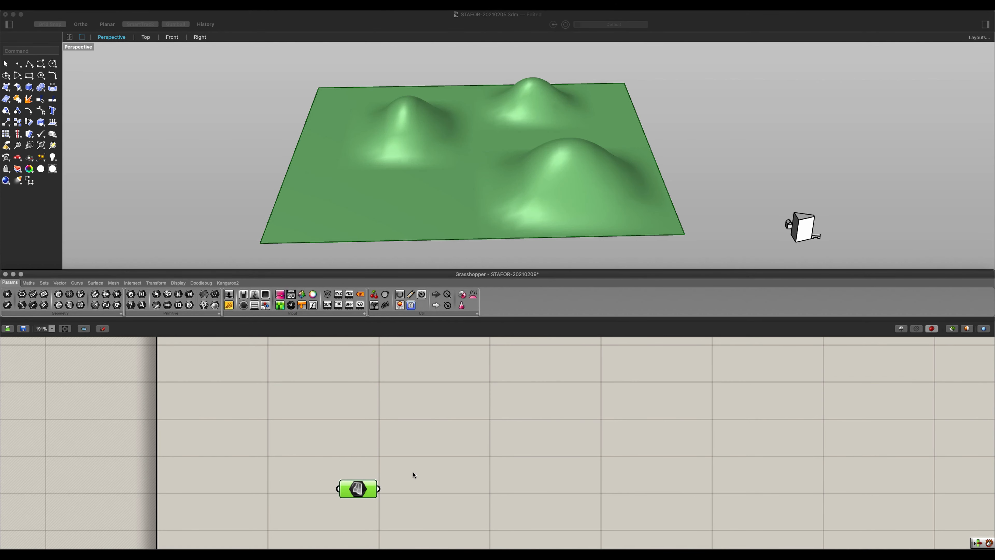
scroll(448, 455, down, 3)
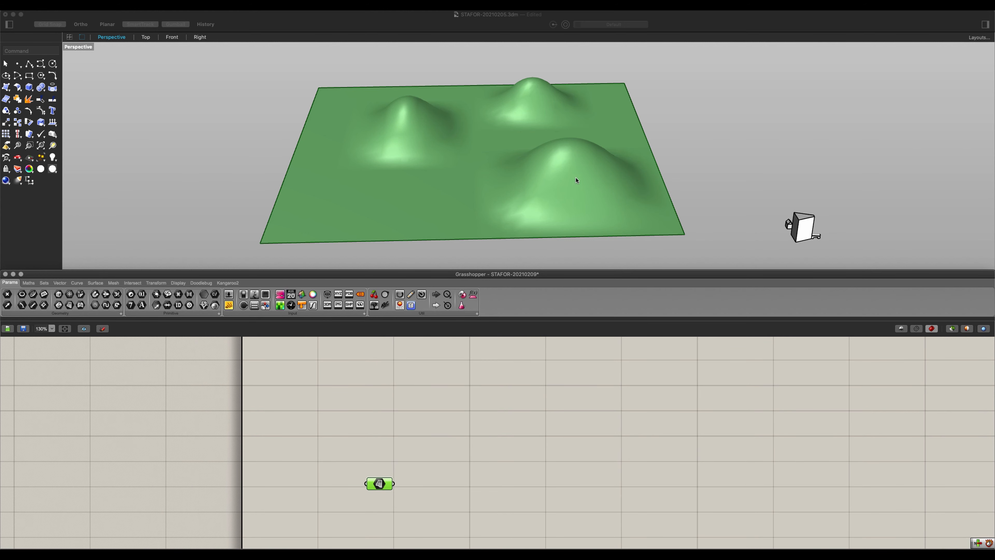
scroll(454, 443, up, 1)
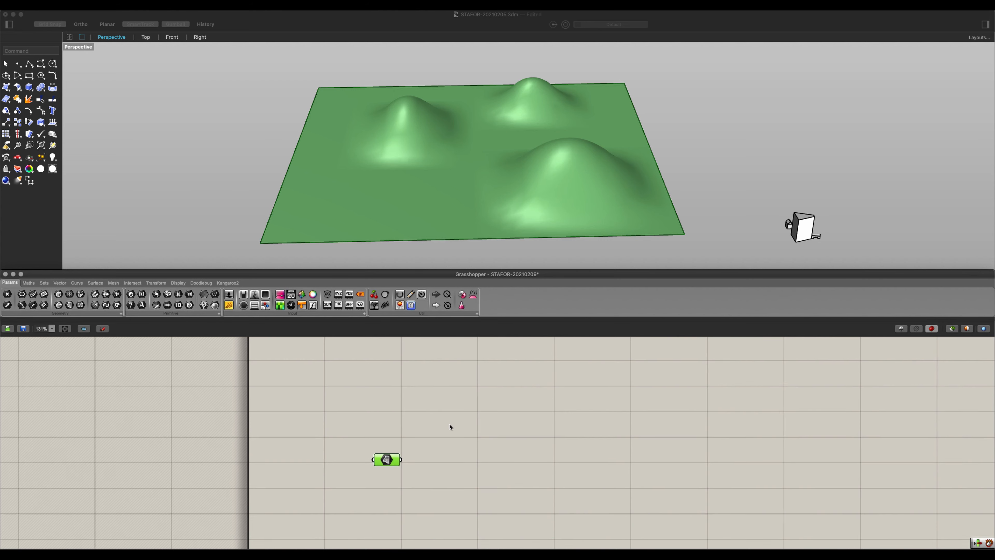
Step: Add an Evaluate Surface component above the Surface parameter
double_click(471, 411)
text(evalua)
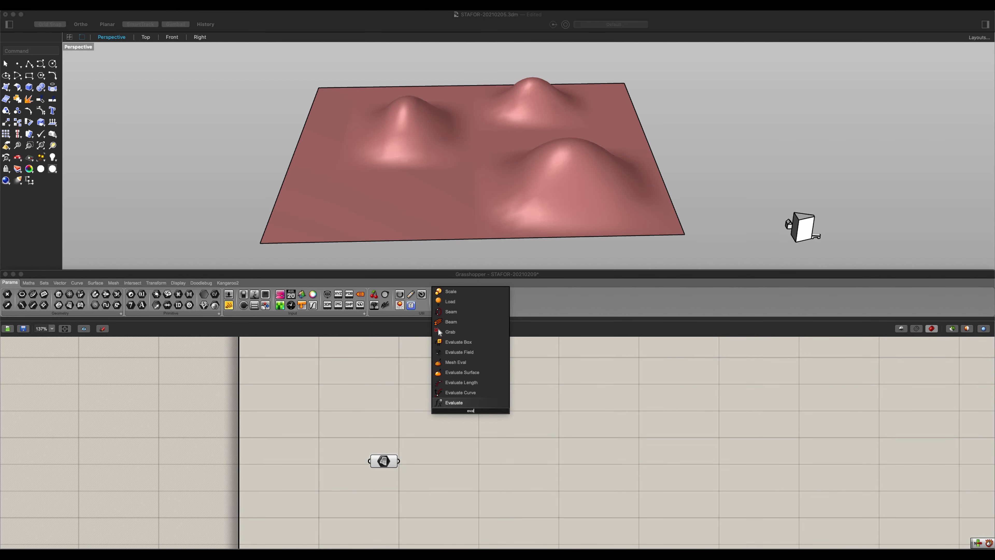
key(Up)
key(Up)
key(Up)
key(Return)
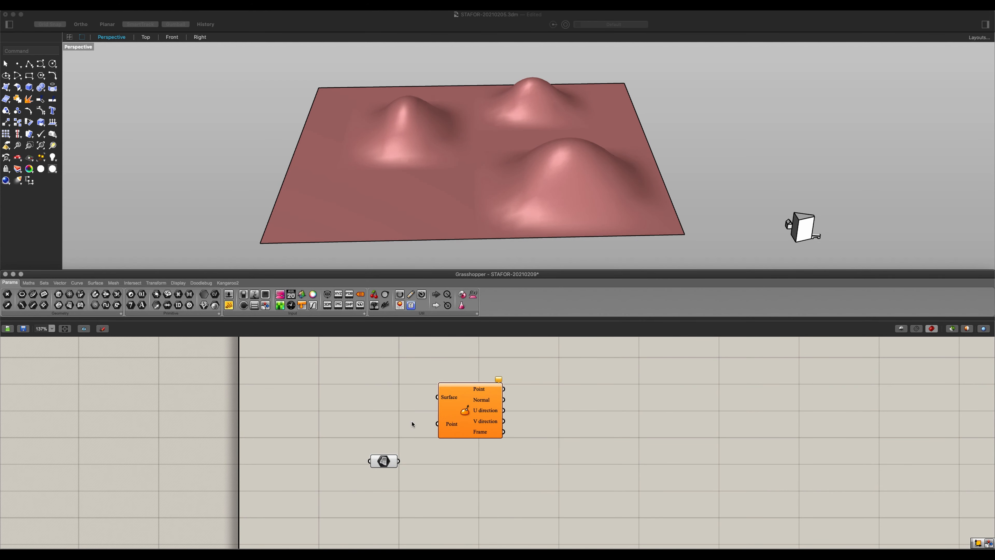
Step: Feed the terrain Surface parameter into Evaluate Surface's Surface input and reparameterize that input
drag(436, 445, 536, 398)
scroll(503, 397, up, 1)
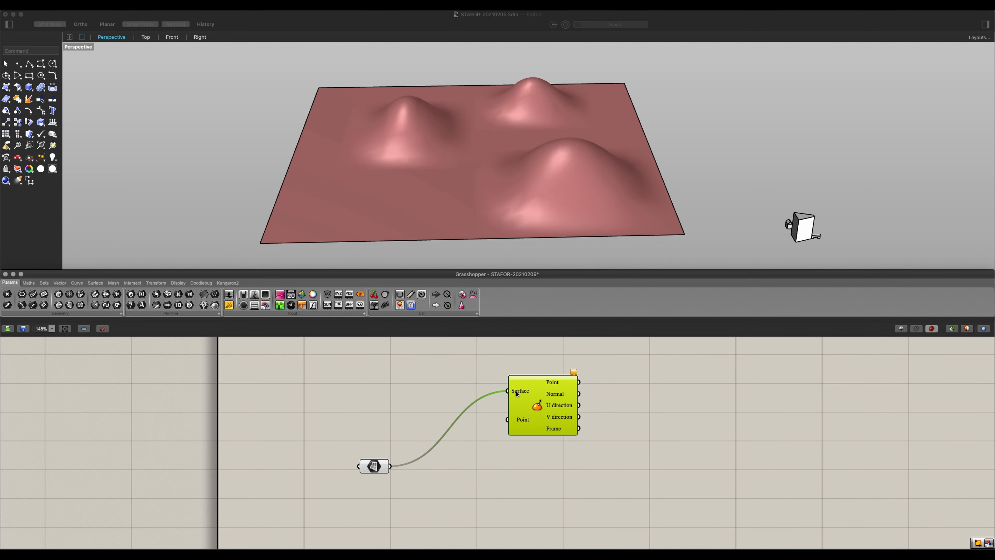
right_click(511, 391)
click(531, 469)
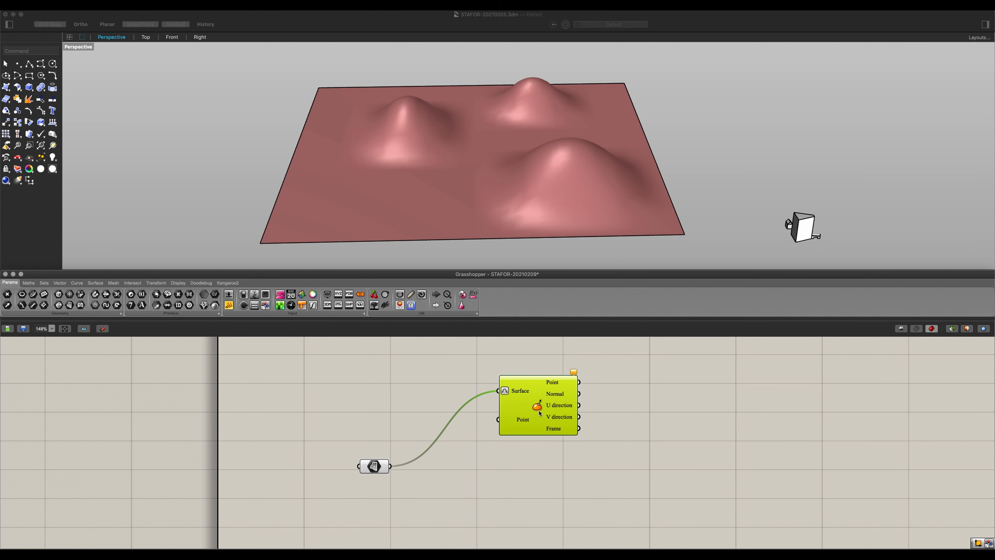
Step: Add an MD Slider and connect it to Evaluate Surface's Point input
scroll(478, 419, up, 2)
scroll(478, 419, left, 3)
double_click(409, 398)
text(md)
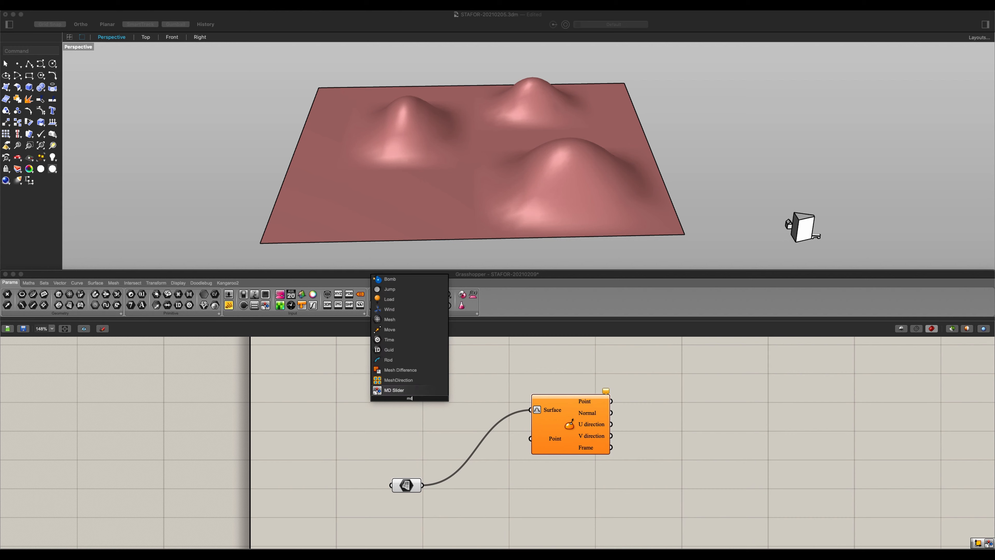
key(Return)
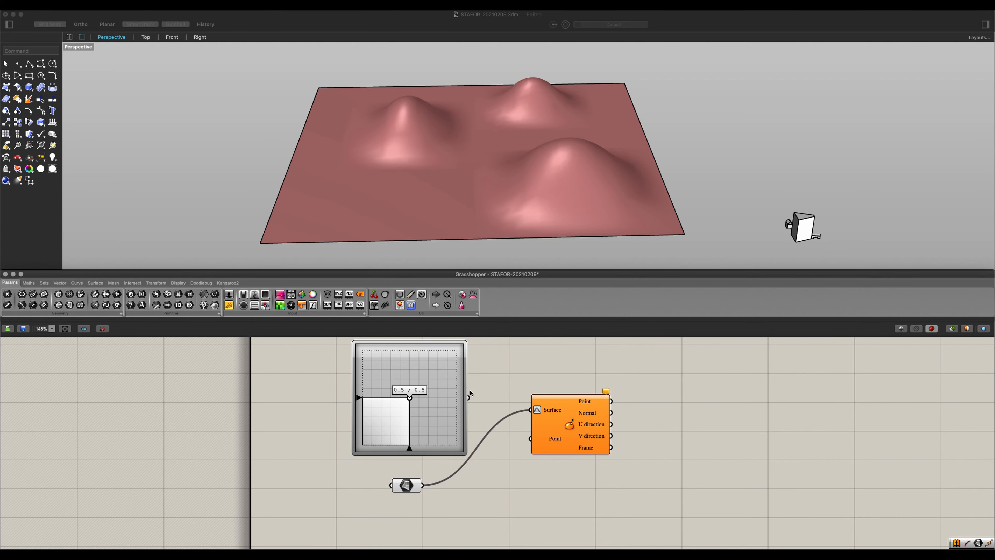
drag(469, 396, 530, 438)
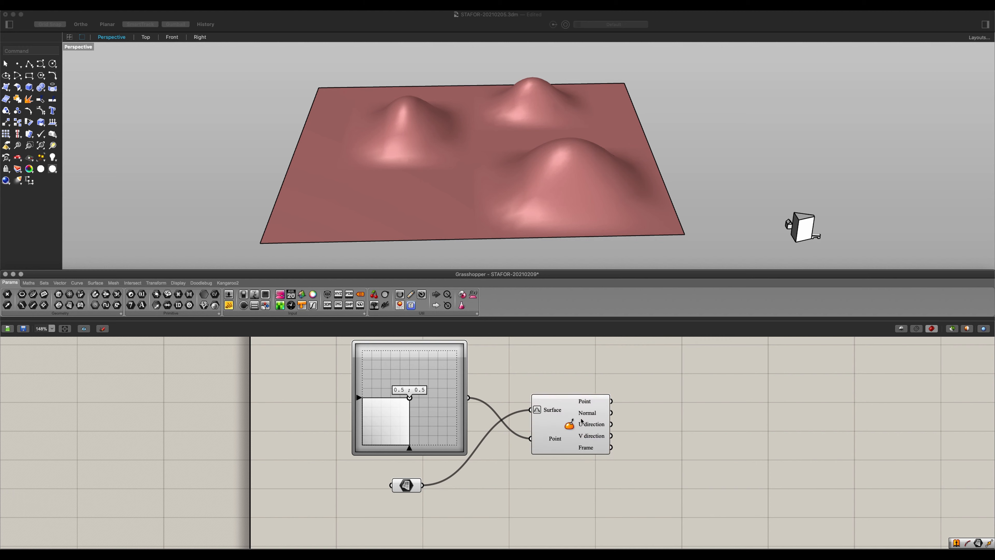
Step: Set the MD Slider to 0.76 ; 0.26 to place the evaluated point on top of the largest hill
click(569, 425)
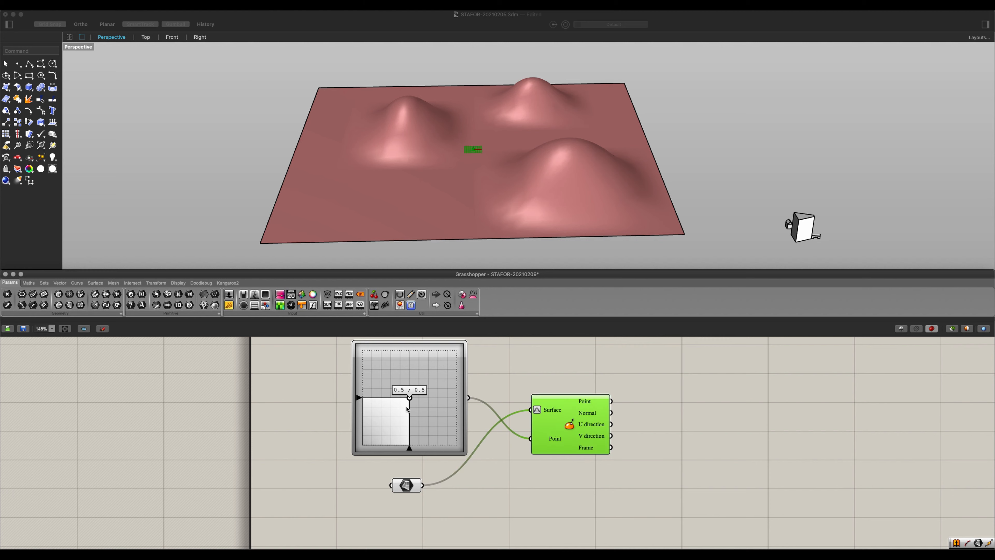
drag(407, 400, 433, 421)
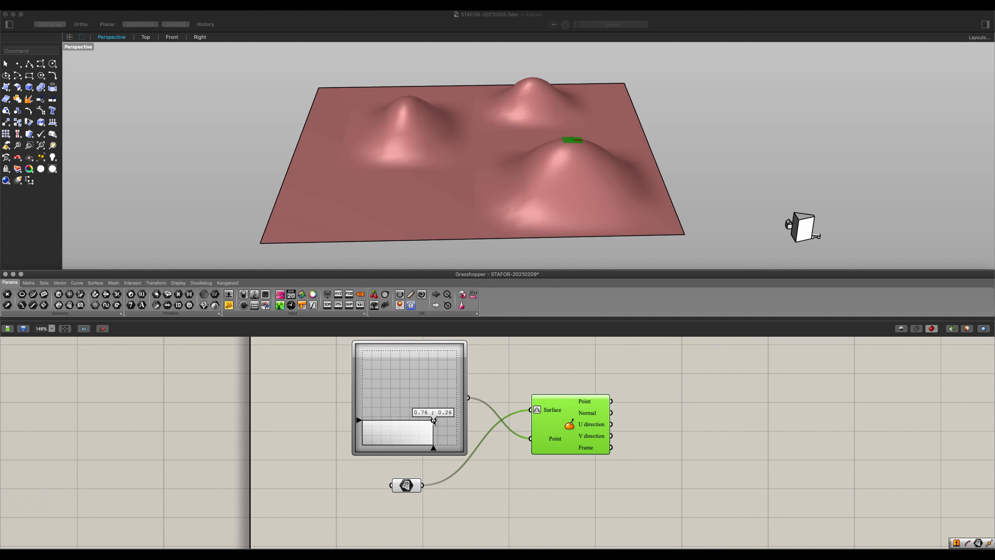
click(490, 396)
mouse_move(517, 219)
right_down()
mouse_move(499, 226)
mouse_move(515, 196)
mouse_move(513, 211)
right_up()
scroll(499, 392, down, 3)
right_drag(499, 392, 492, 402)
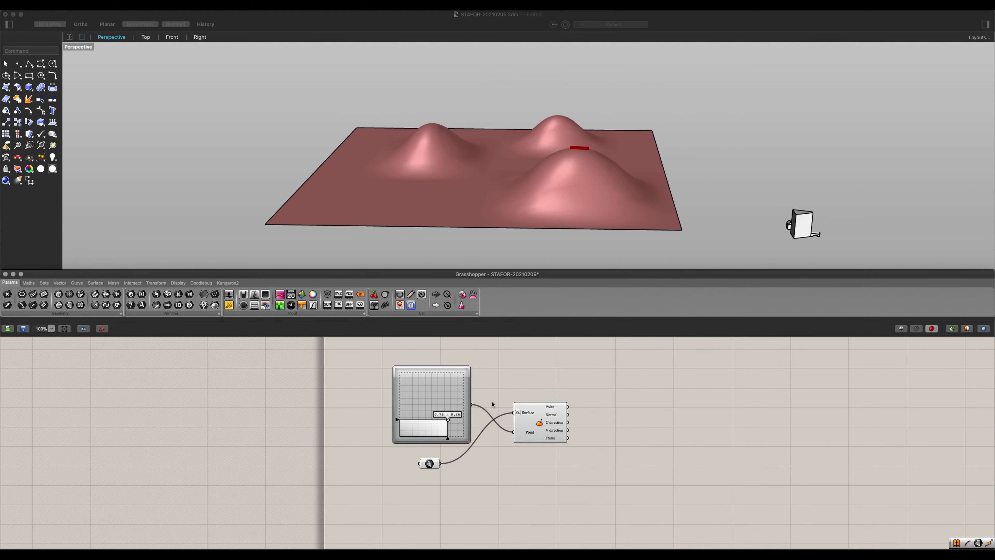
Step: Collect the MD Slider, Surface parameter and Evaluate Surface in a purple group labelled Foundation
drag(590, 510, 351, 363)
scroll(487, 403, up, 3)
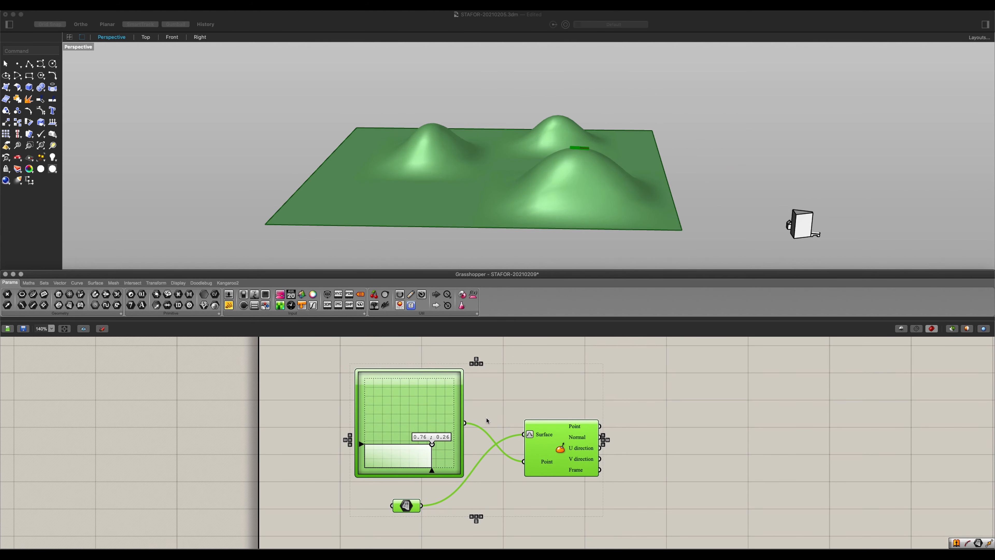
key(ctrl+g)
right_click(490, 400)
click(496, 402)
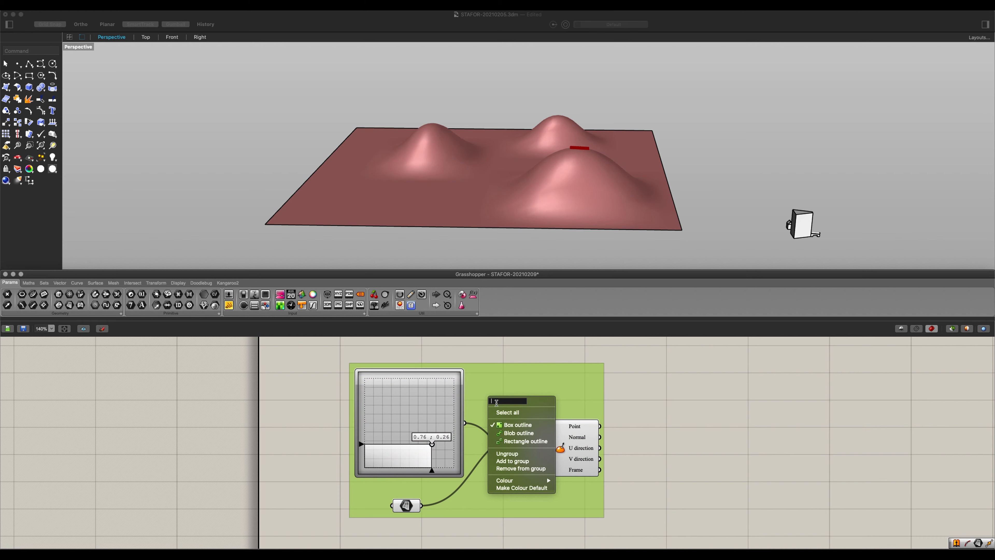
text(Foundation)
key(Return)
click(628, 387)
scroll(580, 415, down, 4)
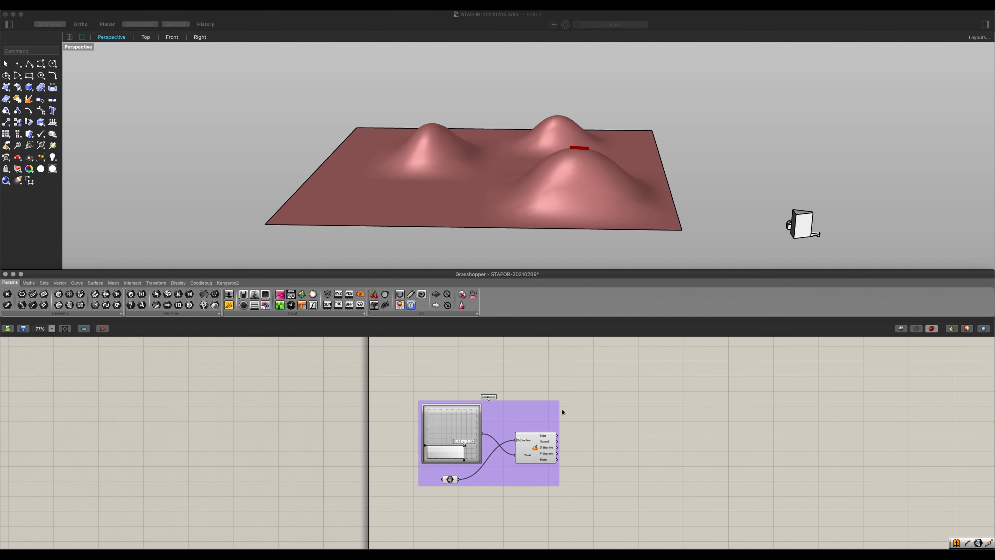
right_drag(562, 412, 544, 423)
drag(535, 425, 524, 441)
click(568, 437)
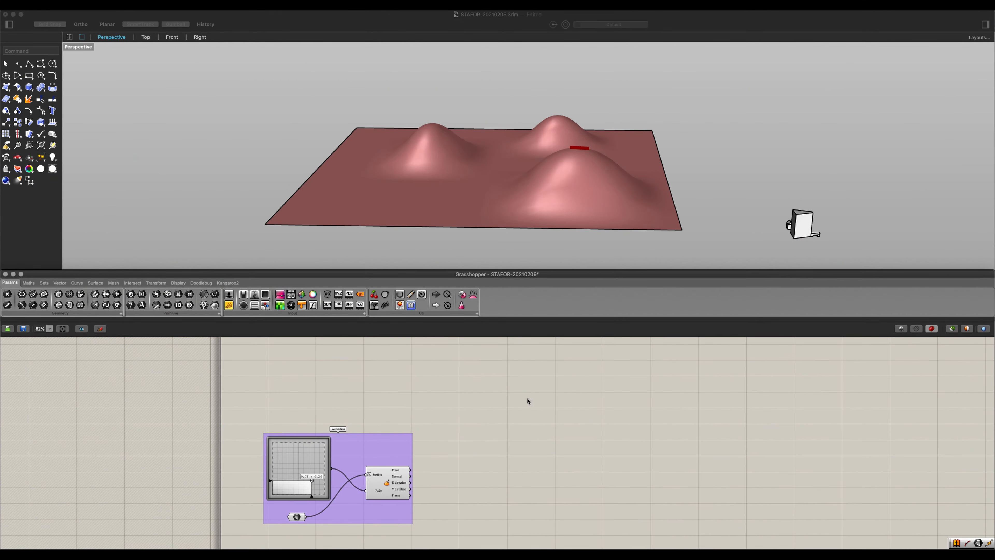
Step: Add a Move component and feed Evaluate Surface's Point output into its Geometry input
double_click(517, 404)
text(move)
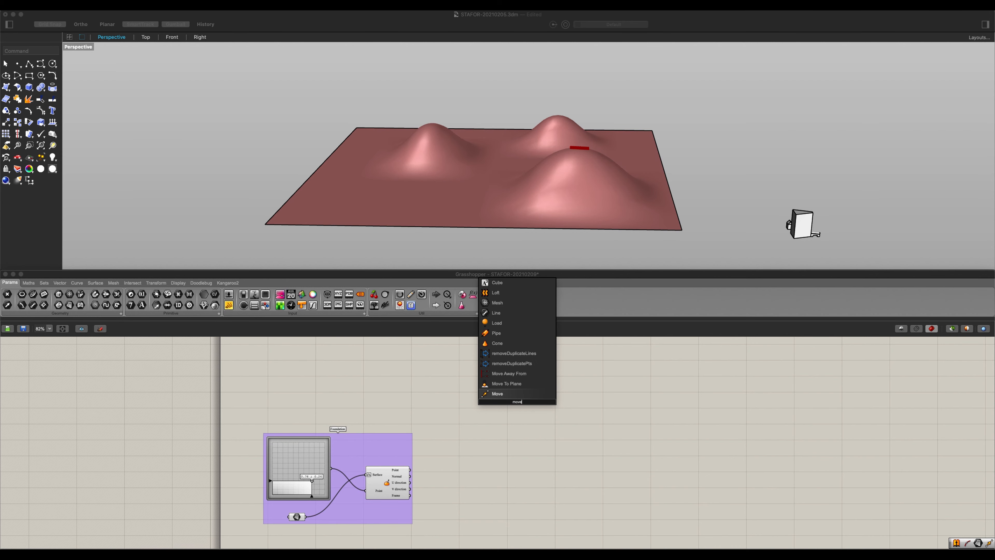
key(Return)
drag(410, 469, 506, 404)
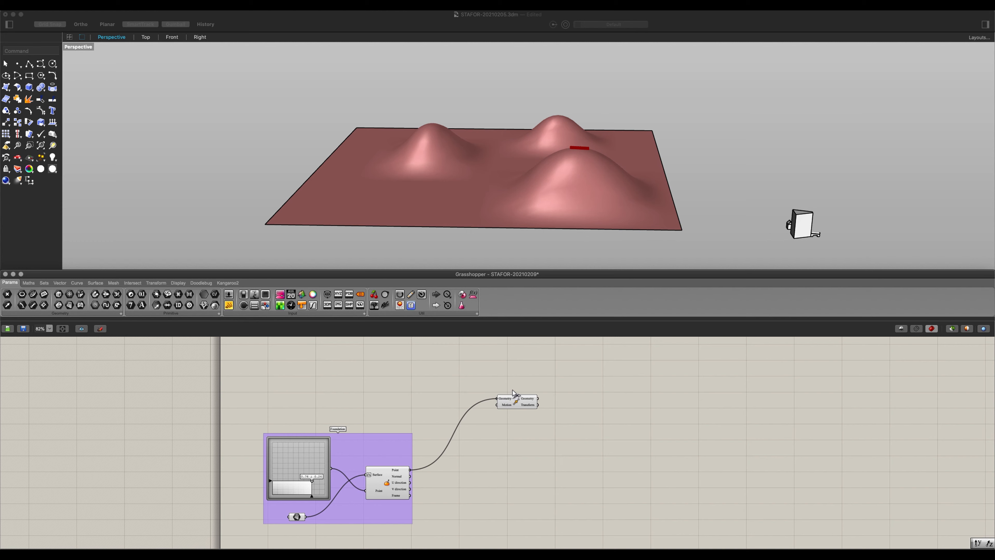
click(513, 399)
scroll(430, 400, up, 5)
Step: Add a Unit Z vector and connect it to the Move component's Motion input
double_click(420, 400)
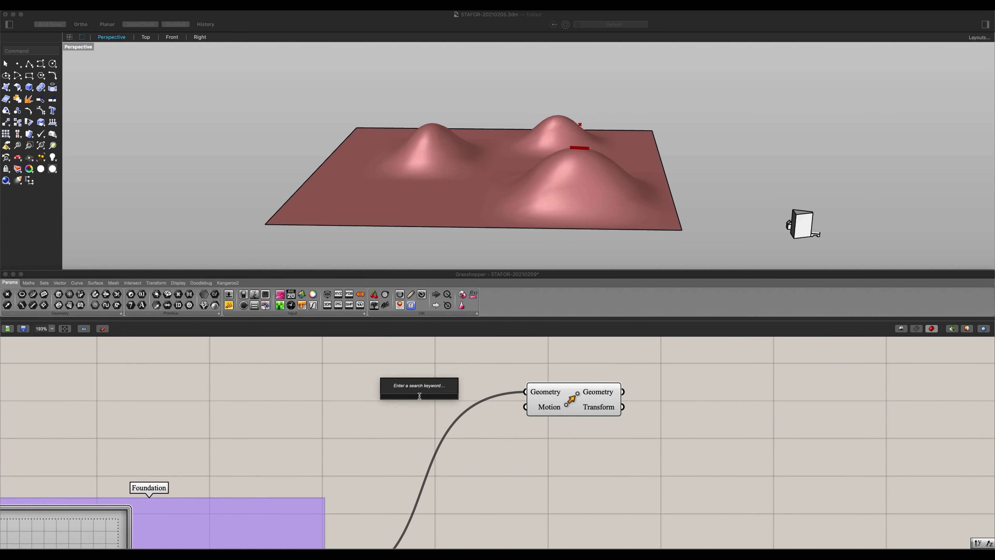
text(unit z)
key(Return)
drag(464, 396, 526, 408)
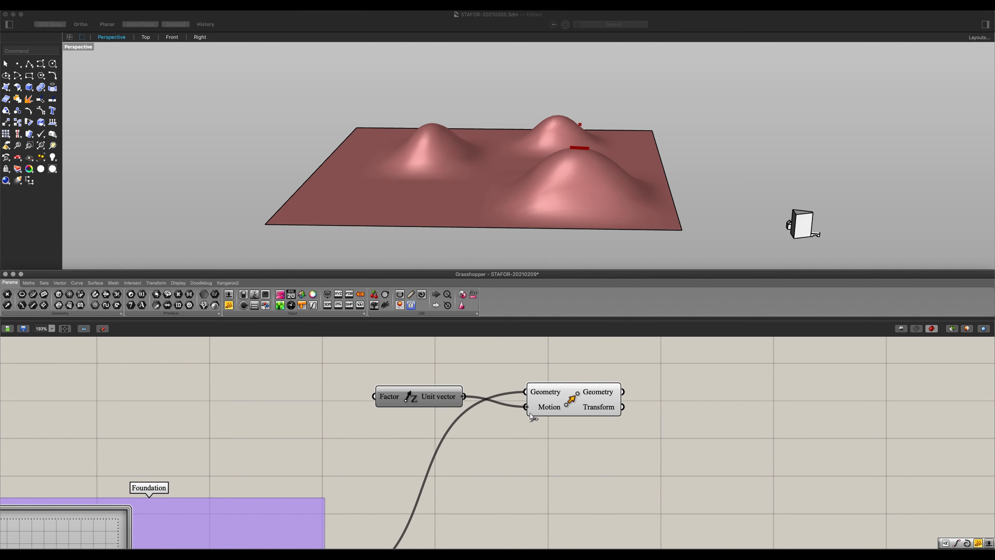
click(423, 396)
scroll(422, 398, down, 5)
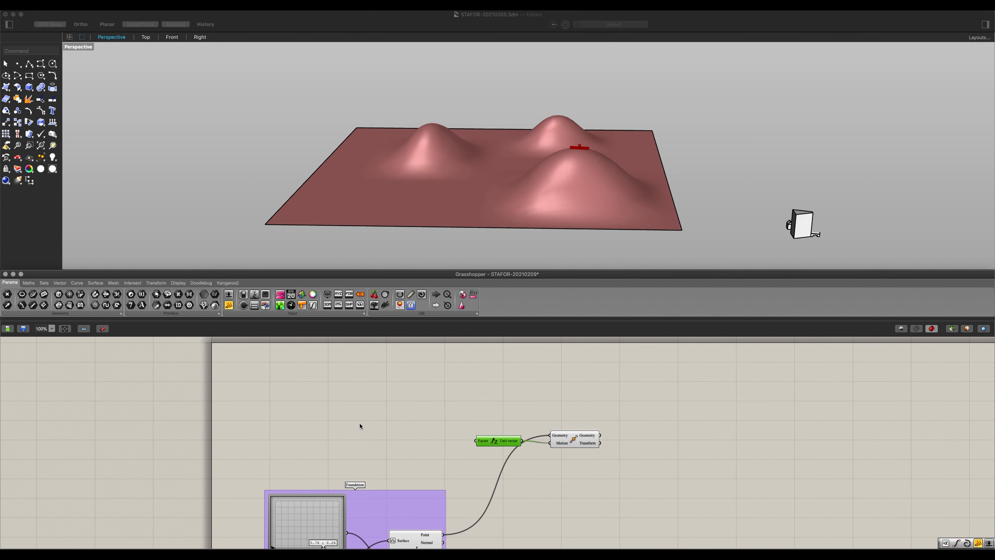
Step: Add a number slider with the value 10.0 and connect it to the Unit Z vector's Factor input
double_click(359, 426)
text(1)
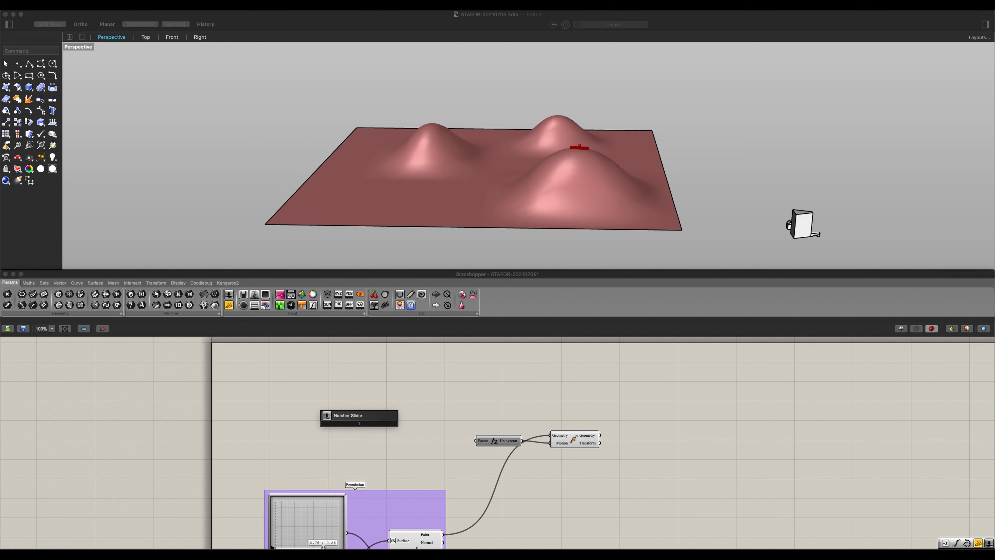
key(Return)
double_click(374, 427)
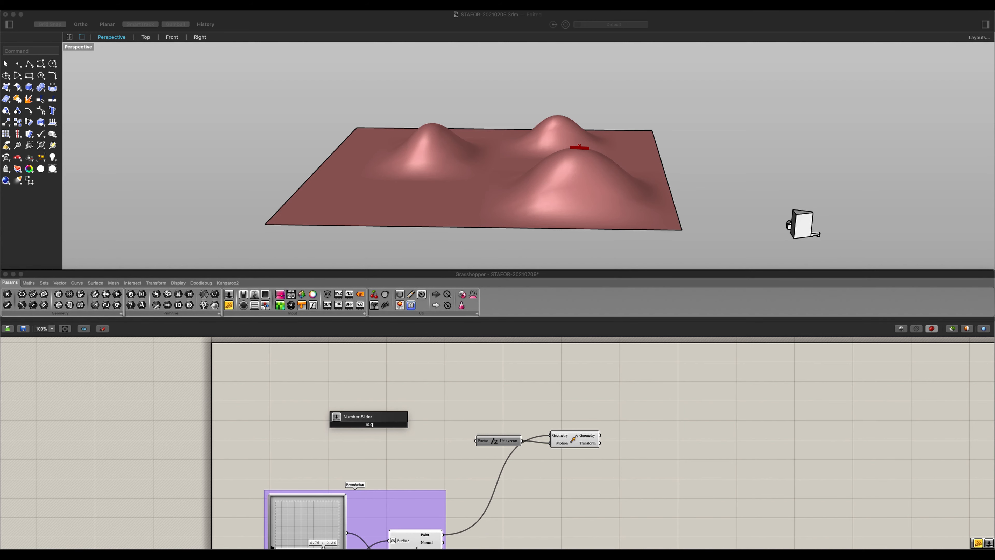
key(Return)
scroll(493, 403, up, 3)
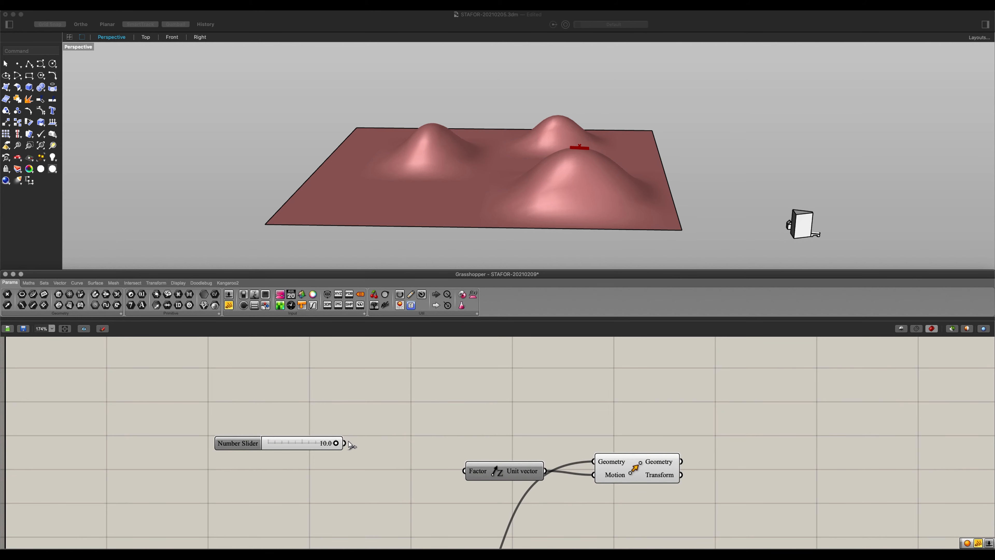
drag(345, 442, 460, 473)
scroll(451, 441, down, 3)
right_drag(526, 438, 362, 428)
click(411, 444)
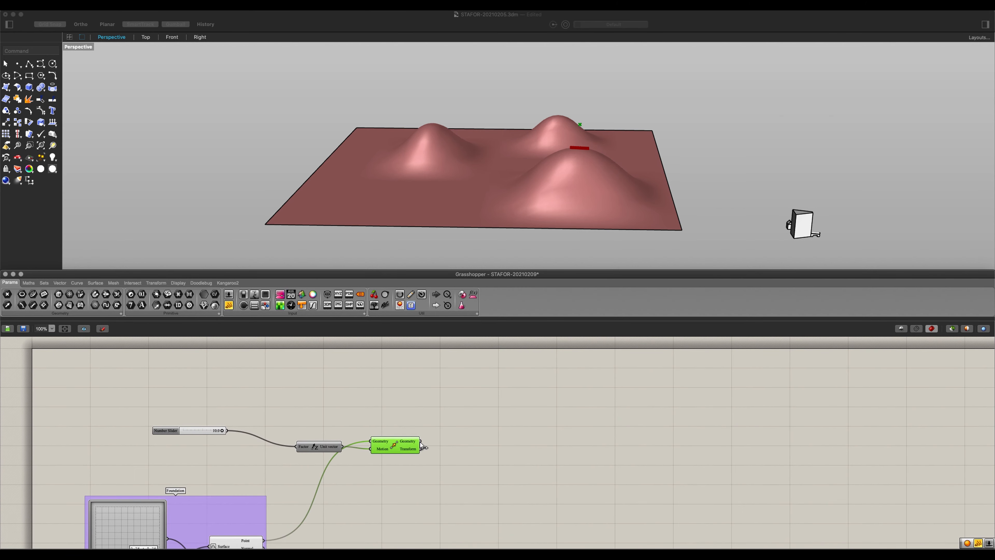
Step: Add a Polygon component and connect the Move component's Geometry output to its Plane input
click(461, 433)
double_click(474, 420)
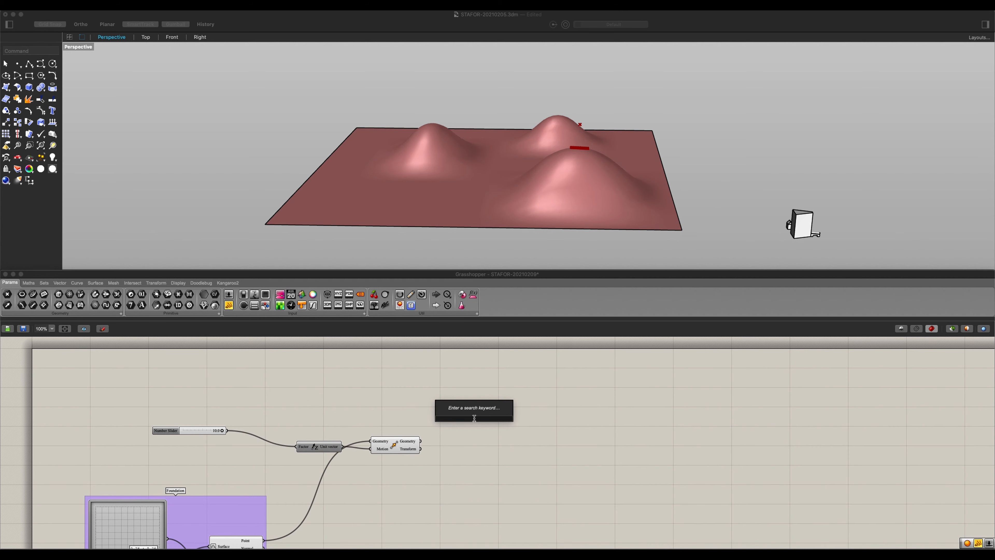
text(pol)
key(Up)
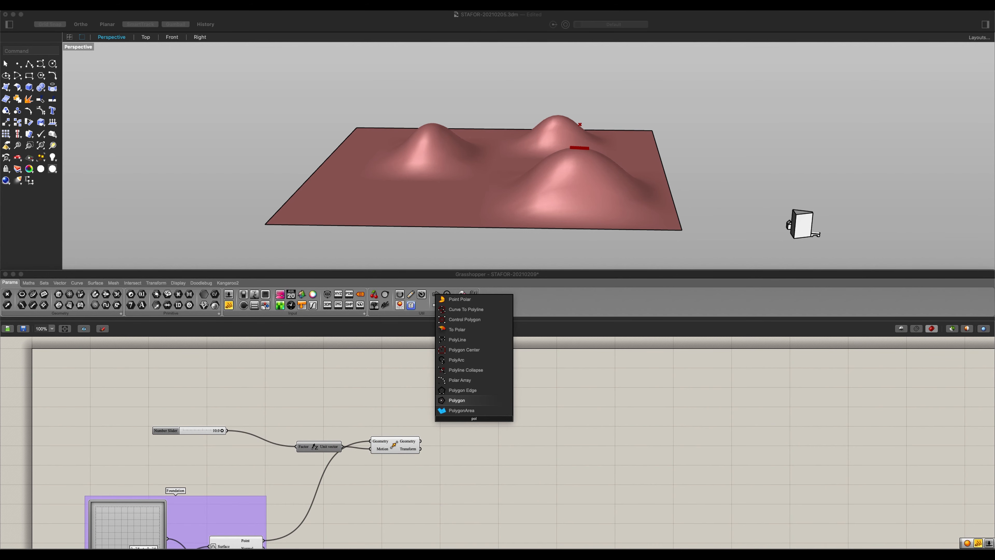
key(Return)
scroll(442, 429, up, 3)
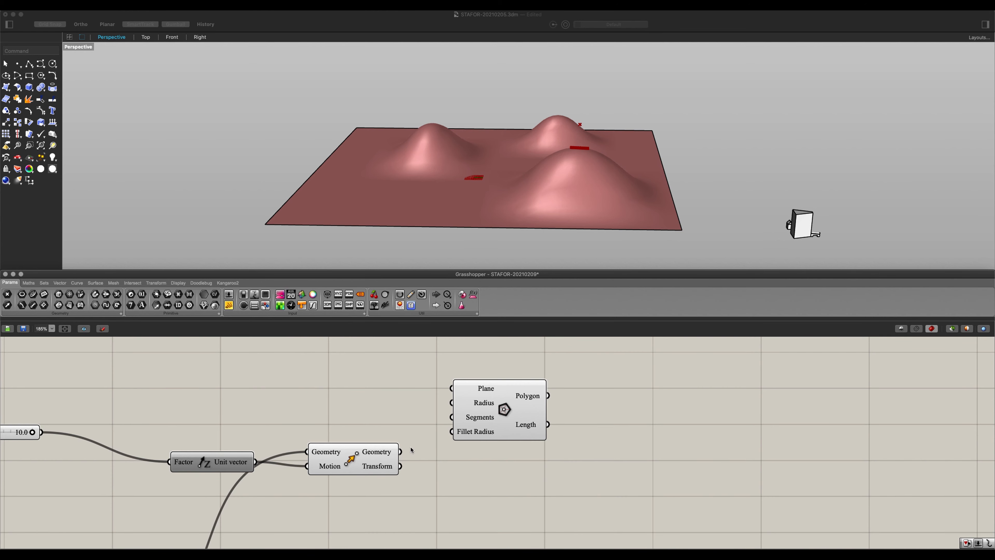
drag(400, 450, 453, 388)
click(488, 407)
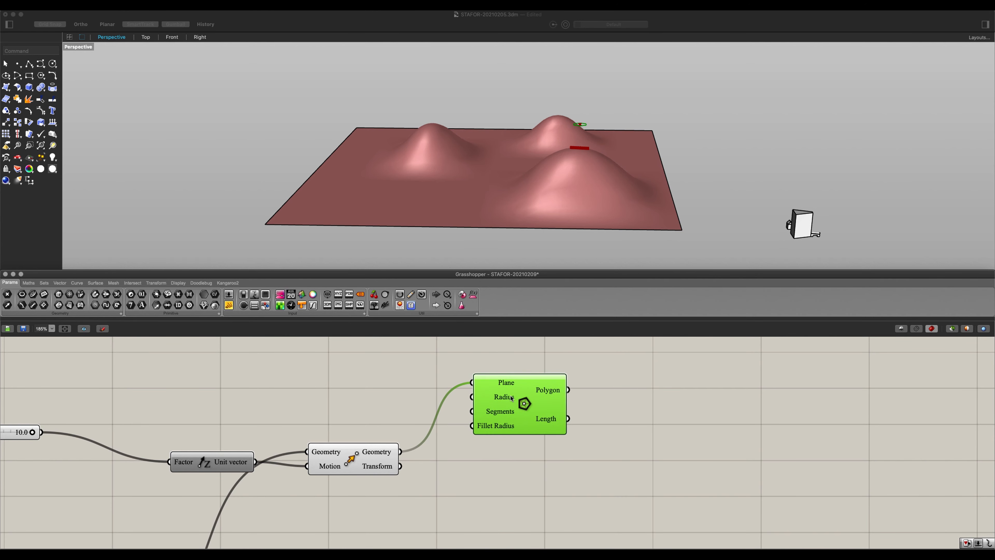
Step: Move the height slider closer to the Unit Z component and set it to 1.0
scroll(466, 431, down, 2)
right_drag(467, 431, 511, 422)
click(452, 436)
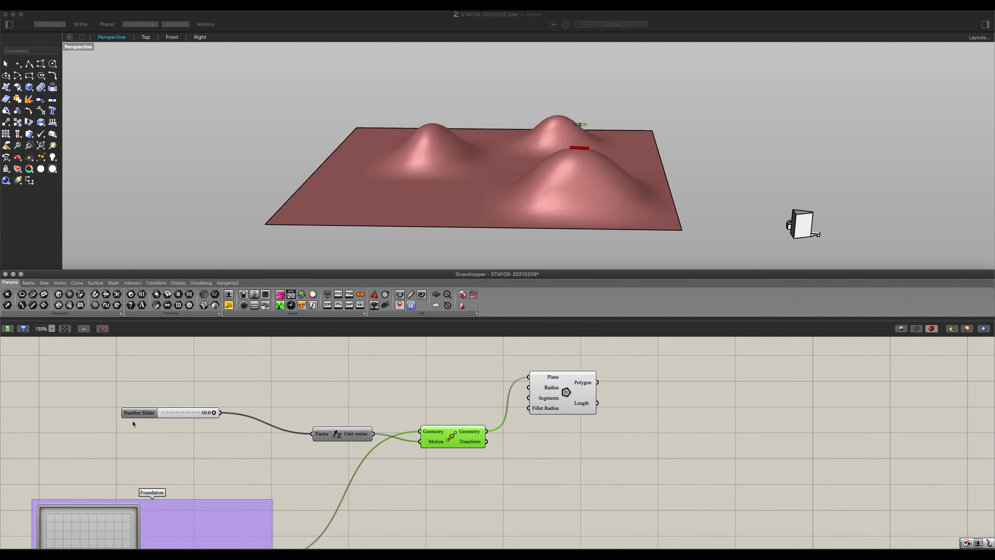
drag(180, 410, 217, 430)
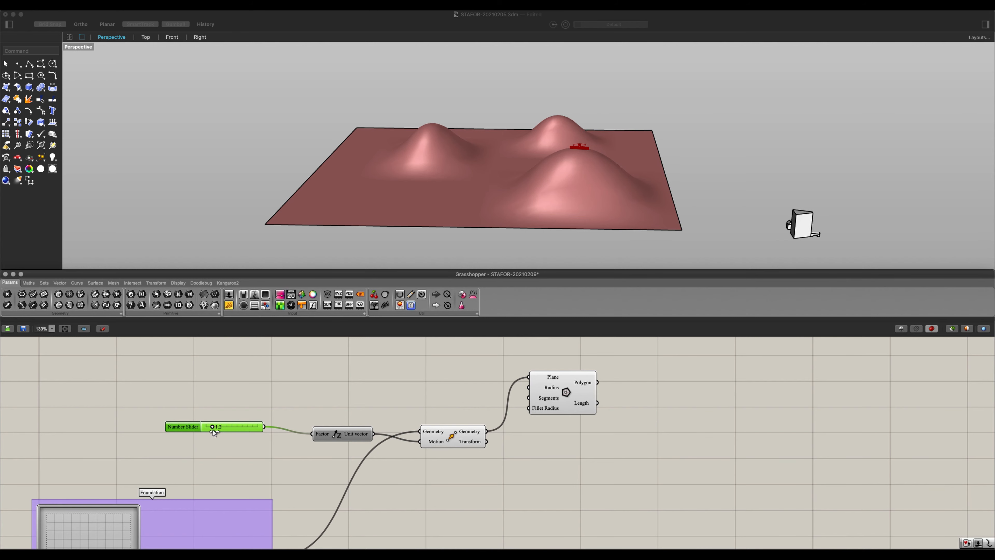
scroll(223, 438, up, 5)
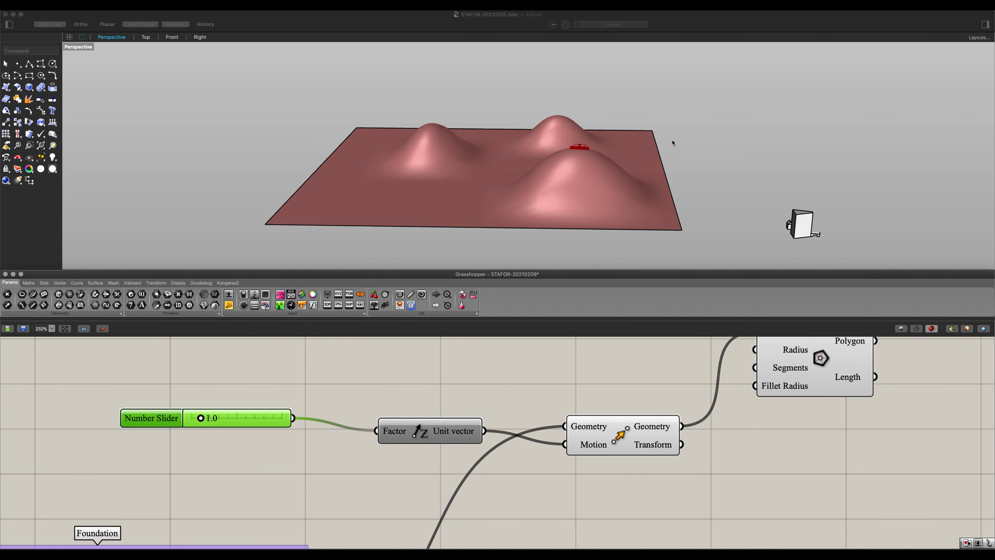
right_drag(673, 149, 609, 143)
scroll(669, 187, up, 6)
right_drag(671, 187, 729, 187)
scroll(525, 477, down, 1)
scroll(525, 476, down, 5)
Step: Add a number slider with the value 2 and connect it to the Polygon's Radius input
right_drag(628, 467, 445, 443)
scroll(529, 429, up, 2)
right_drag(535, 415, 653, 439)
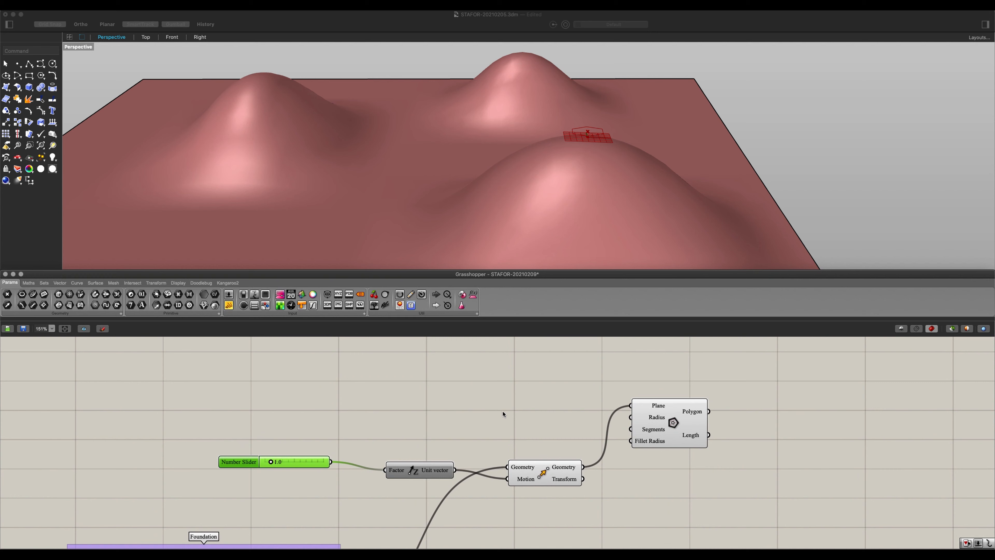
double_click(405, 401)
text(1)
key(BackSpace)
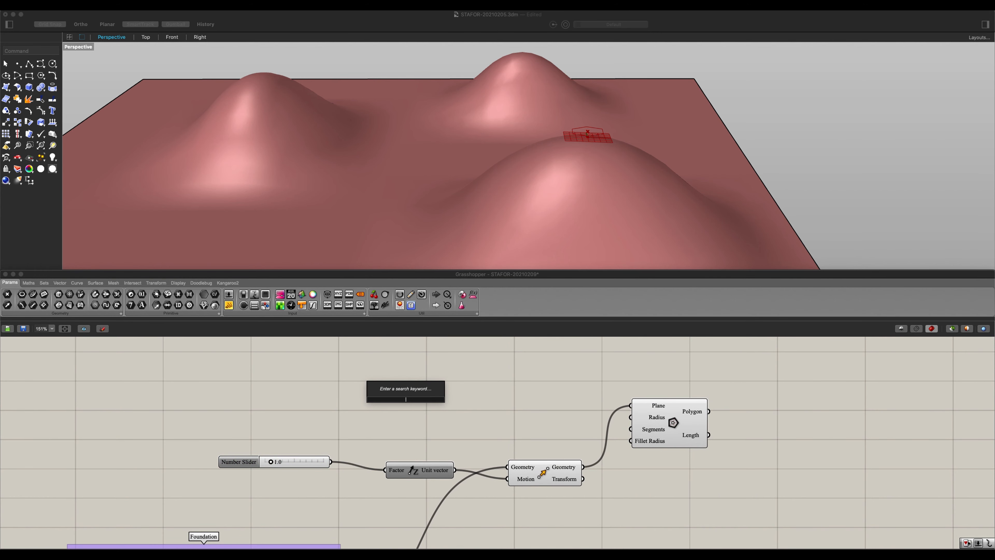
text(2)
key(Return)
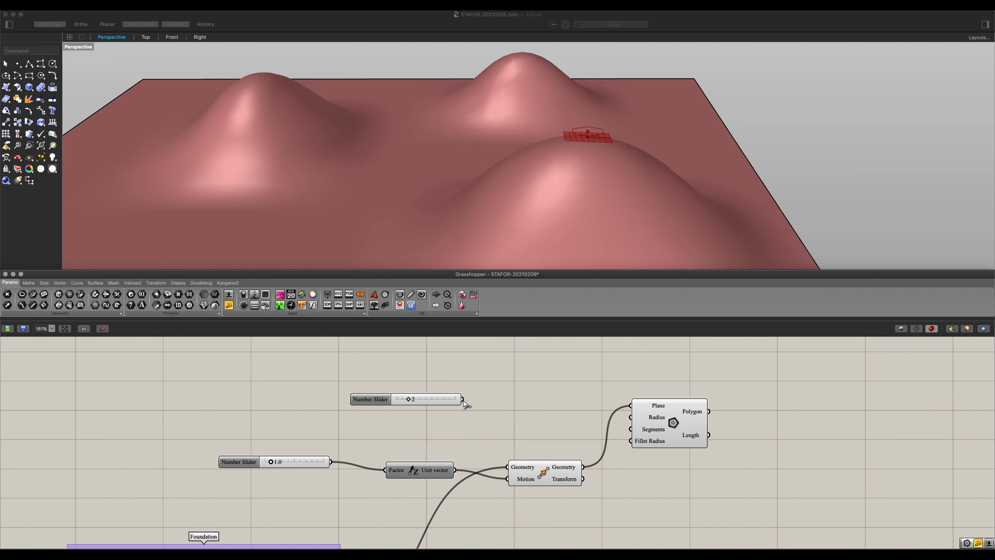
drag(463, 399, 661, 420)
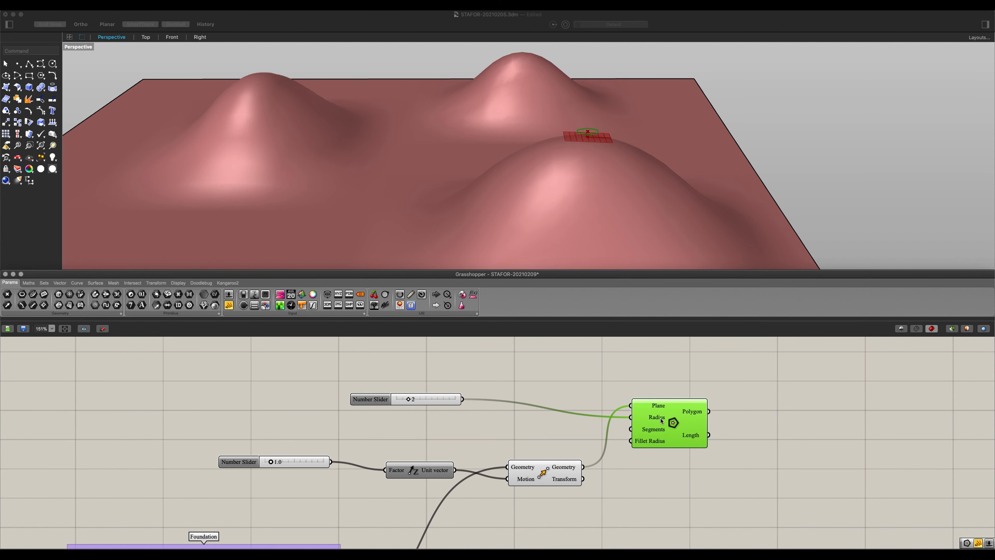
Step: Set the polygon's radius slider to 5
scroll(382, 363, up, 2)
scroll(571, 177, up, 6)
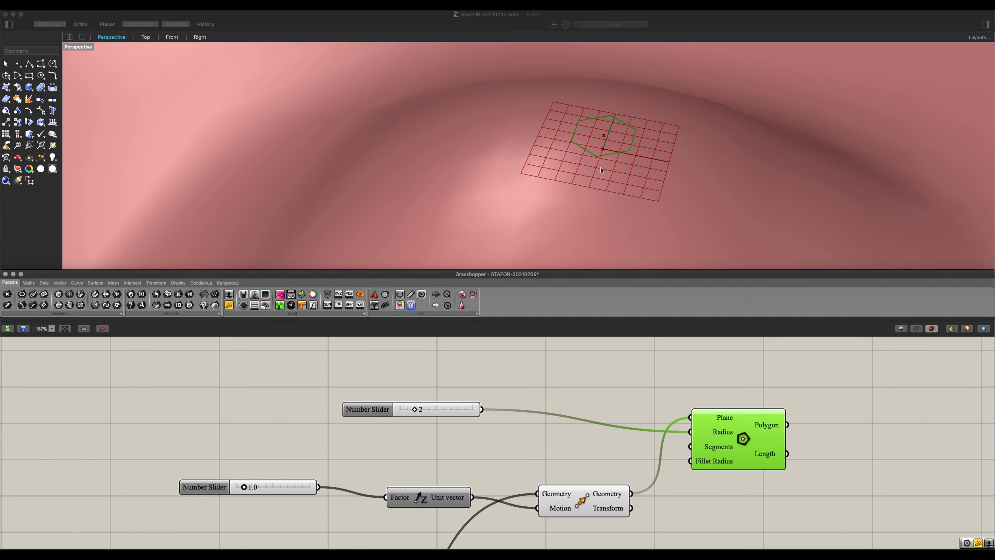
scroll(622, 172, down, 3)
drag(418, 409, 436, 412)
click(433, 423)
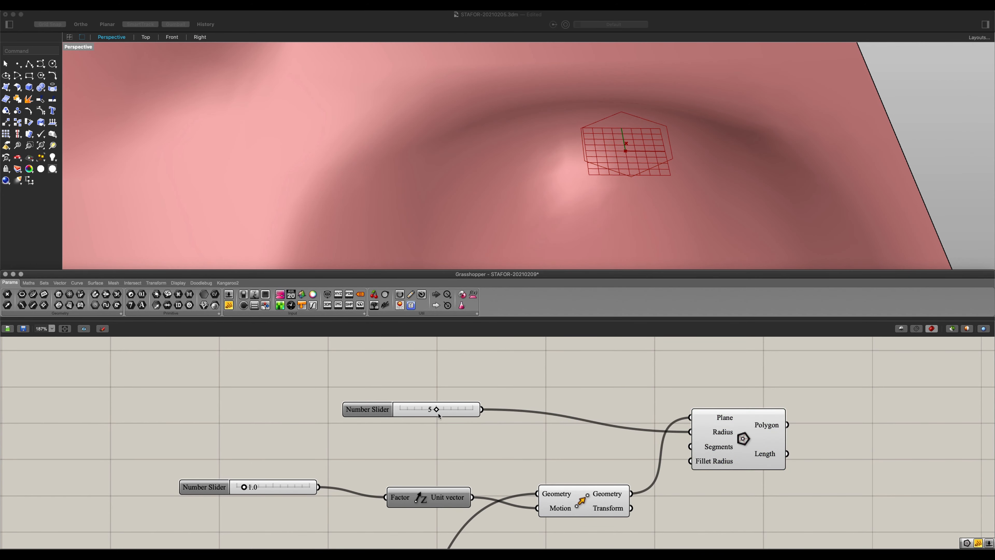
Step: Turn off the preview of Evaluate Surface, the Surface parameter and the Move component, leaving the Polygon previewed
scroll(565, 380, down, 10)
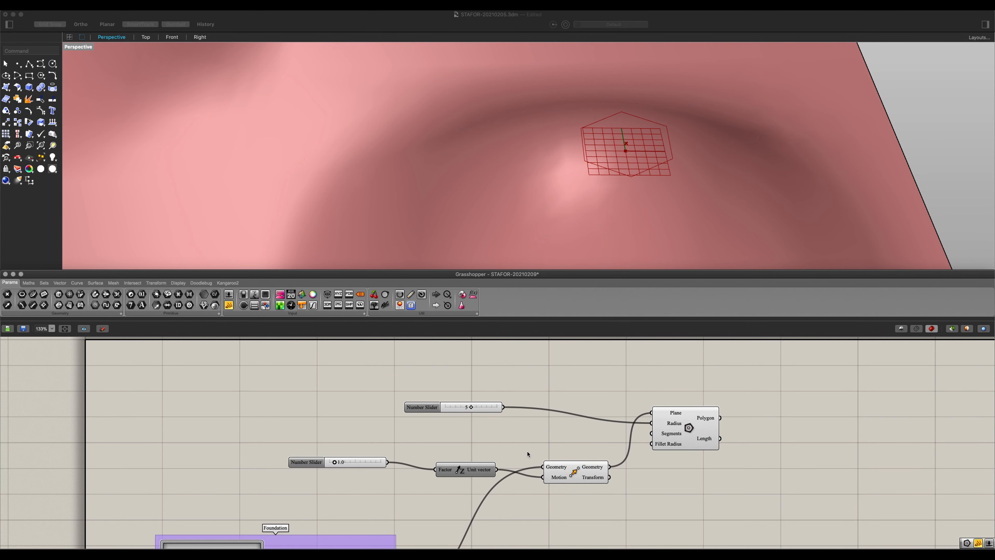
right_drag(572, 379, 573, 379)
click(479, 454)
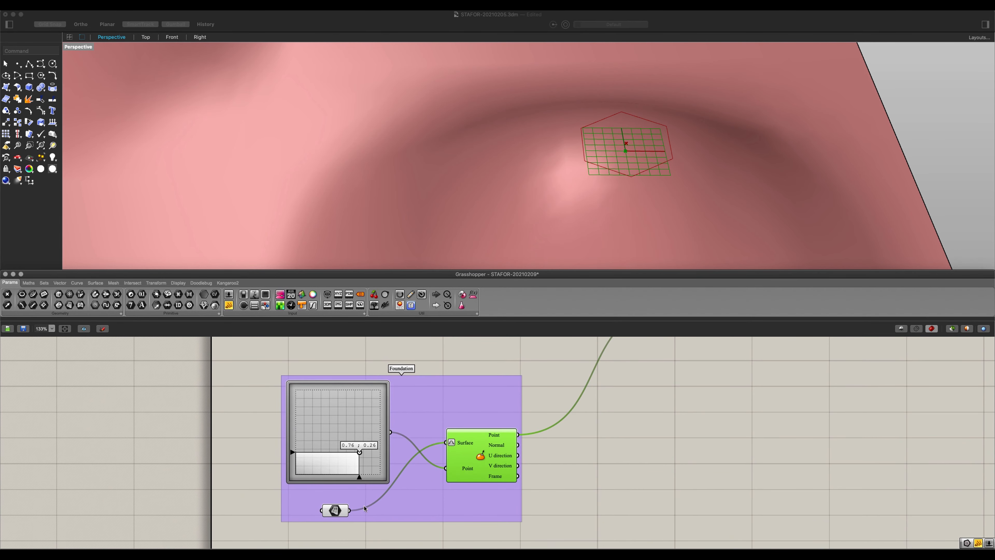
key(ctrl+q)
click(339, 511)
key(ctrl+q)
scroll(748, 377, down, 2)
right_drag(748, 378, 544, 473)
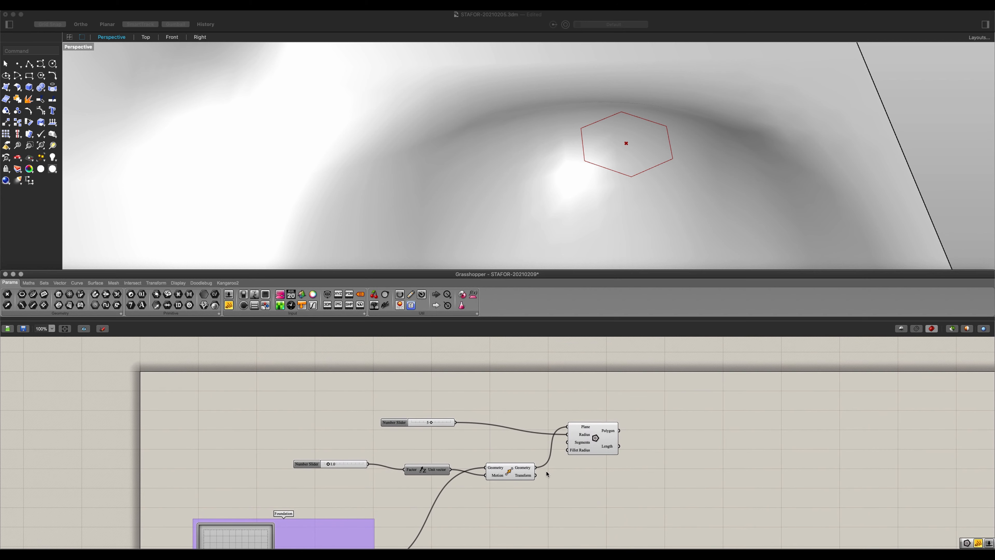
scroll(544, 473, up, 2)
key(ctrl+q)
click(615, 431)
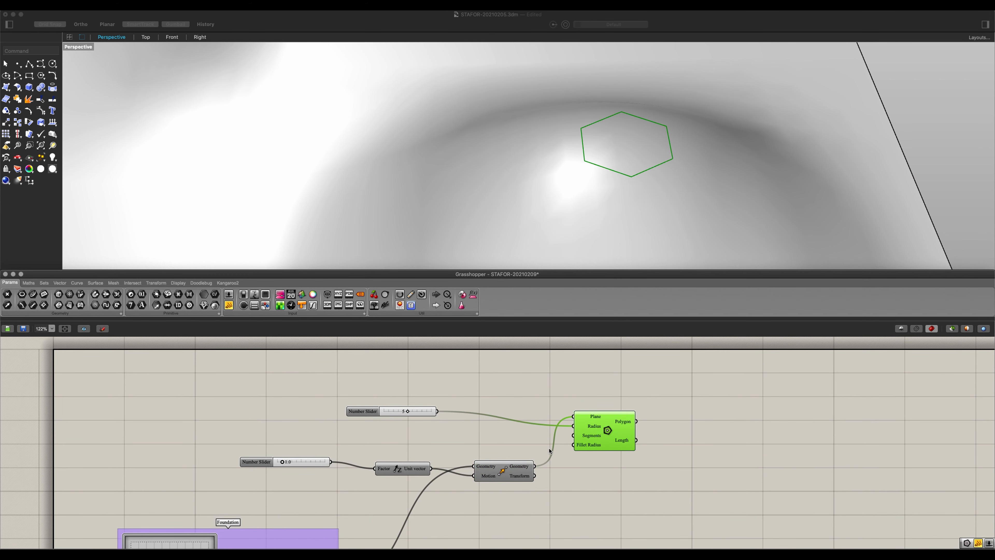
Step: Add a number slider with the value 7 and connect it to the Polygon's Segments input
scroll(463, 442, left, 5)
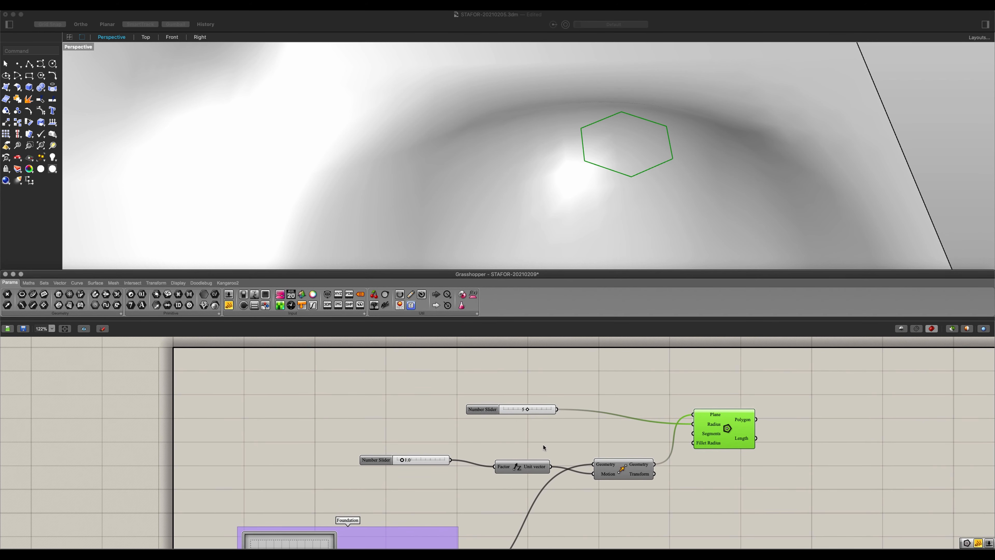
double_click(347, 442)
text(7)
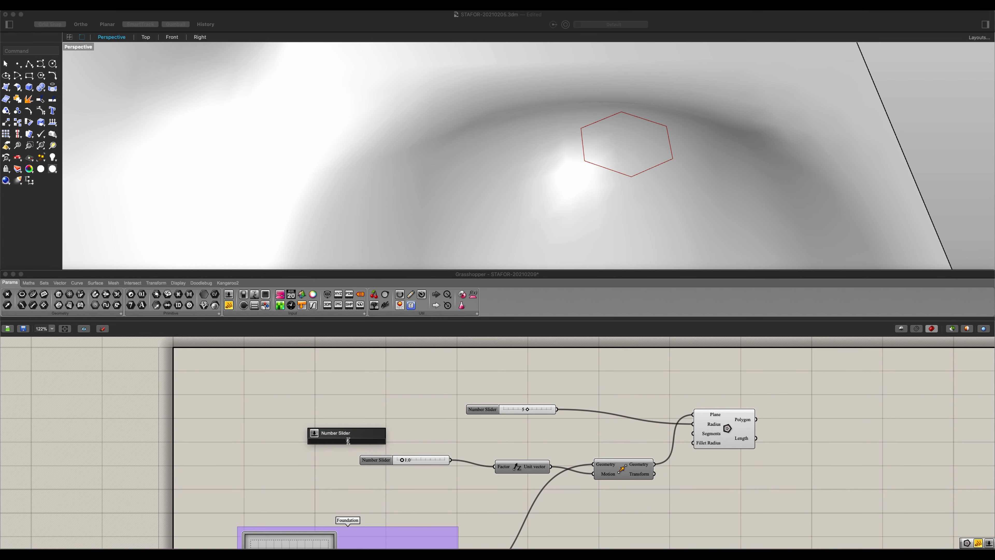
key(Return)
drag(393, 441, 693, 433)
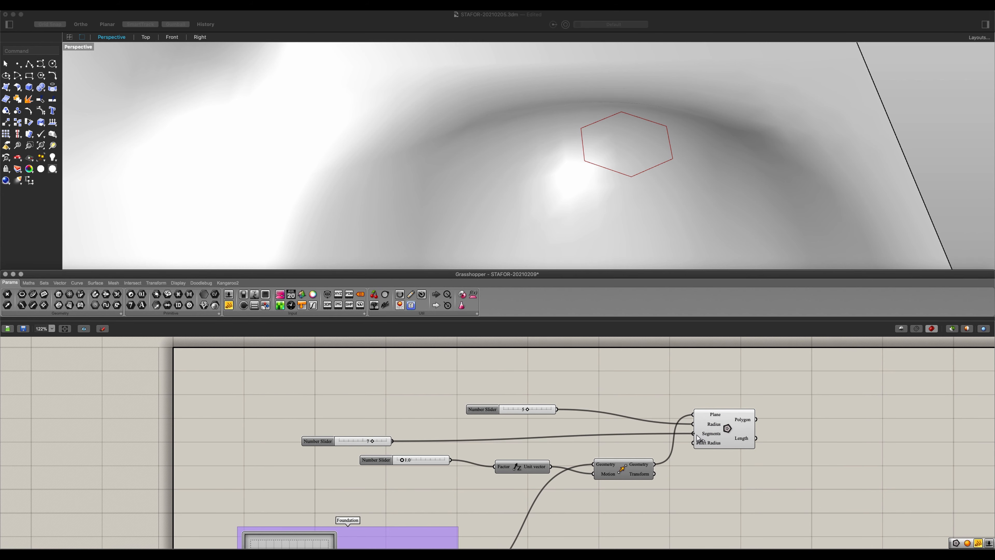
Step: Align the radius, segments and height sliders in one column and shift them away from the components they feed
drag(470, 484, 322, 369)
click(428, 400)
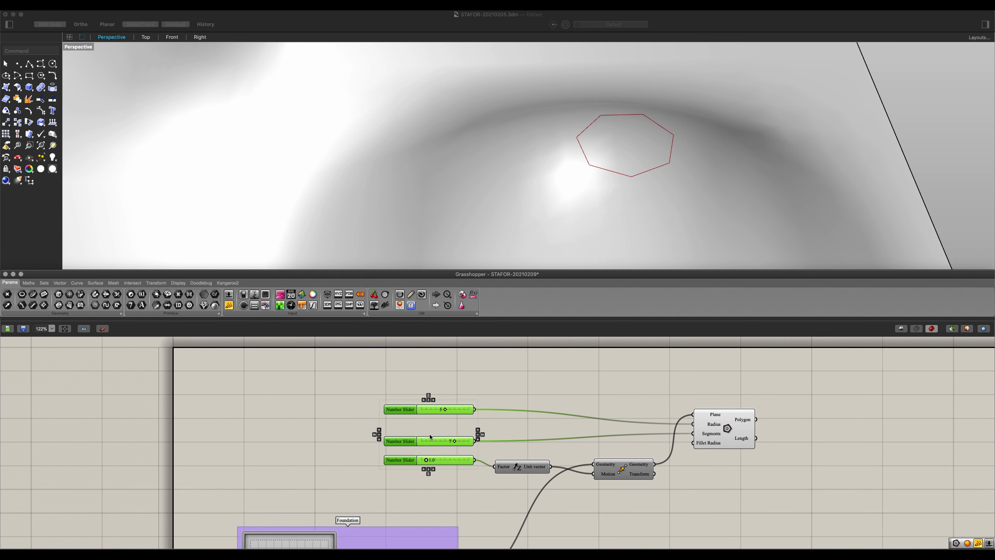
mouse_move(430, 437)
mouse_down()
mouse_move(415, 421)
mouse_move(430, 449)
mouse_up()
click(427, 450)
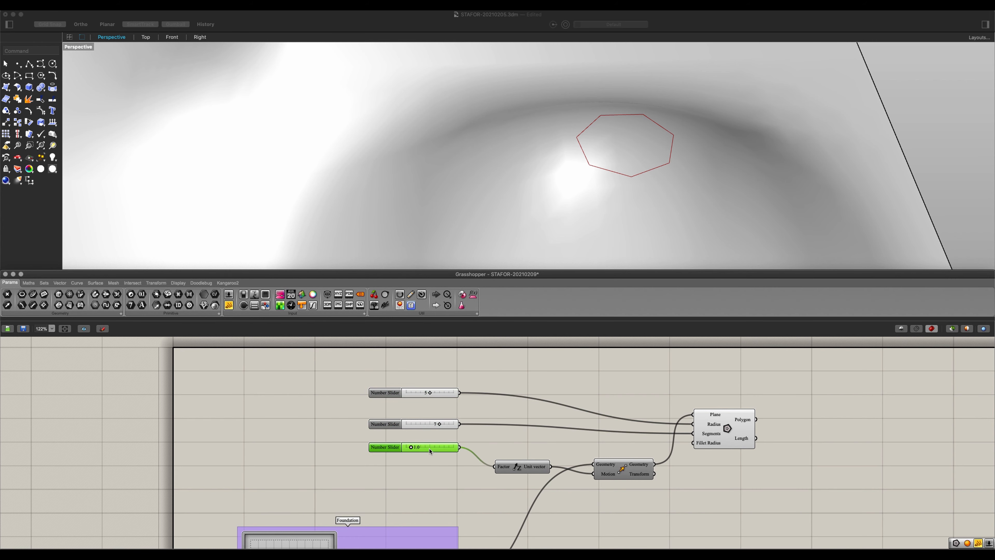
Step: Arrange the Unit Z, Move and Polygon components closely together in a row beside the sliders
right_drag(429, 451, 261, 395)
click(483, 385)
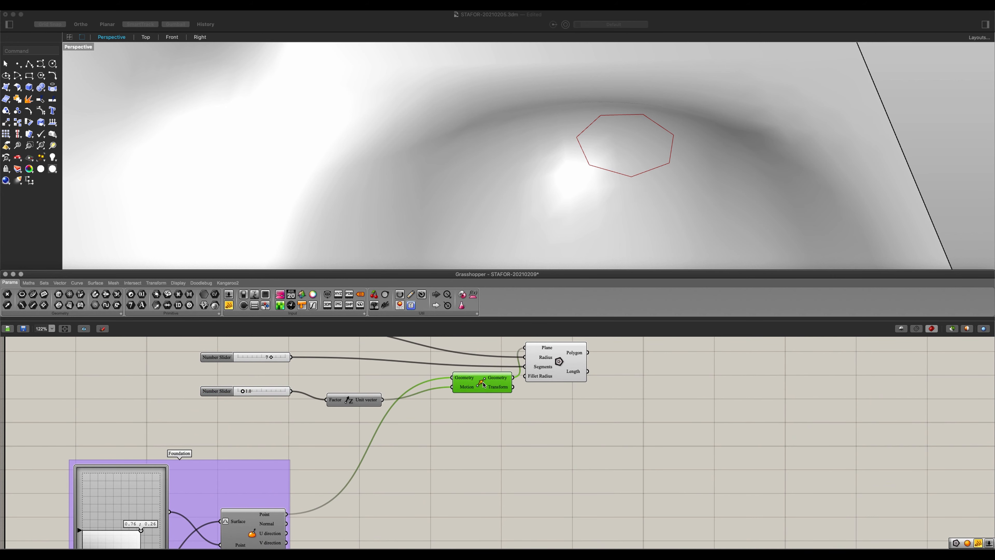
drag(353, 400, 405, 387)
right_drag(522, 407, 376, 452)
drag(413, 406, 420, 407)
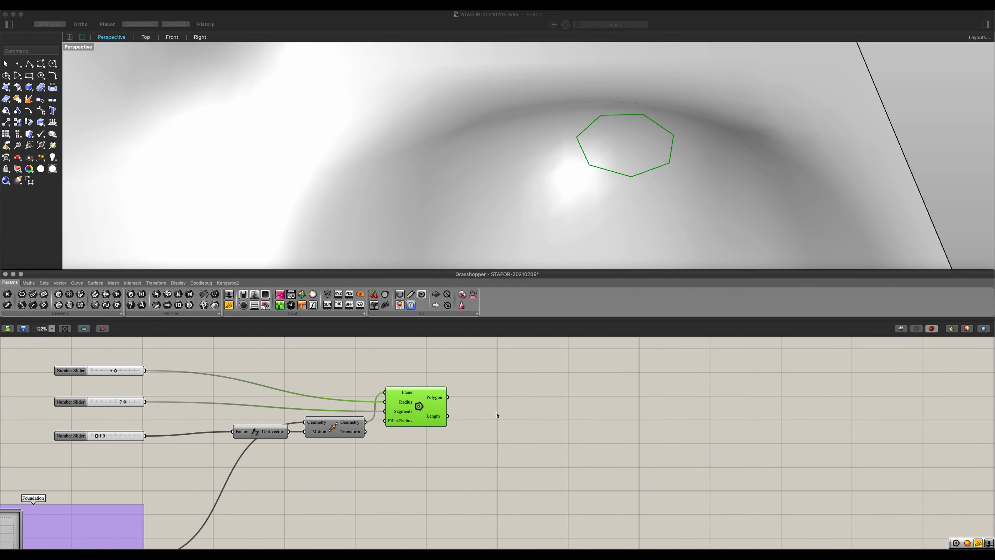
Step: Add an Explode component and connect the Polygon output to its Curve input
double_click(501, 416)
text(explode)
key(Return)
drag(448, 397, 471, 403)
scroll(490, 428, right, 5)
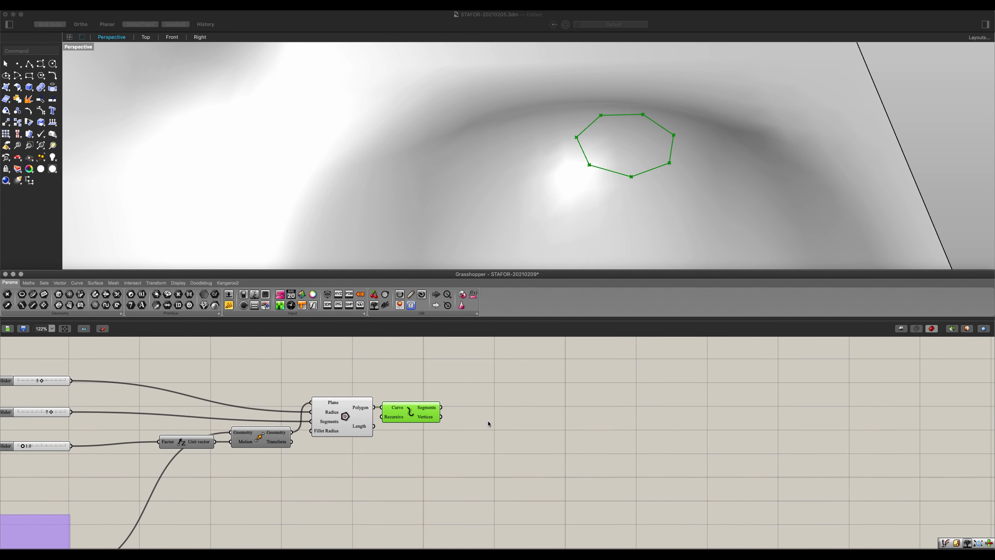
Step: Add a removeDuplicatePts component and feed Explode's Vertices output into its points input
mouse_move(434, 420)
scroll(403, 427, left, 4)
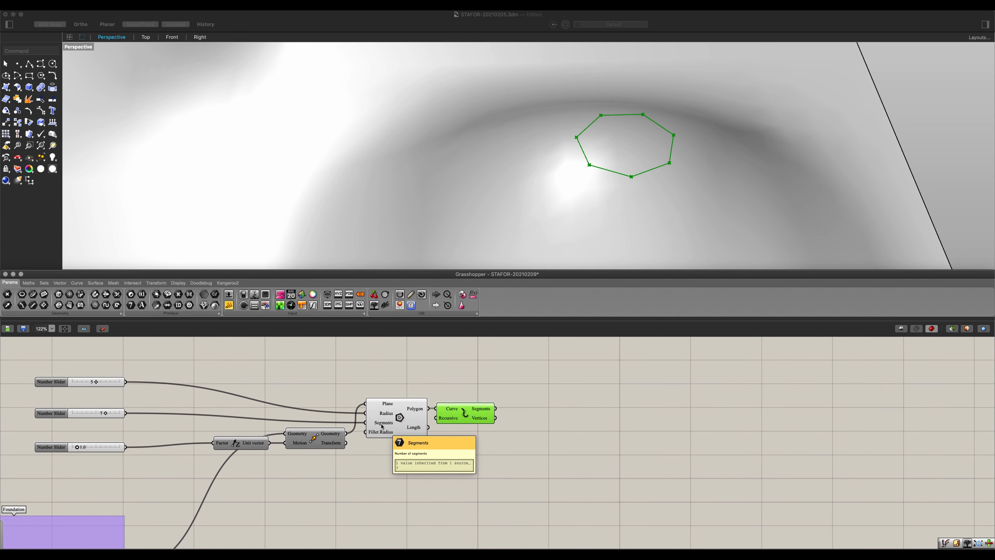
mouse_move(484, 422)
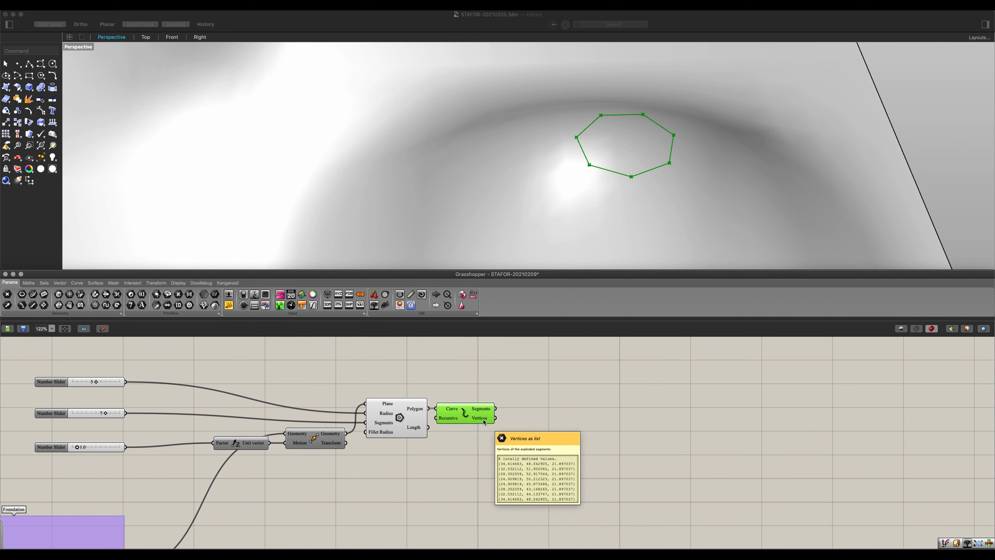
scroll(473, 423, right, 3)
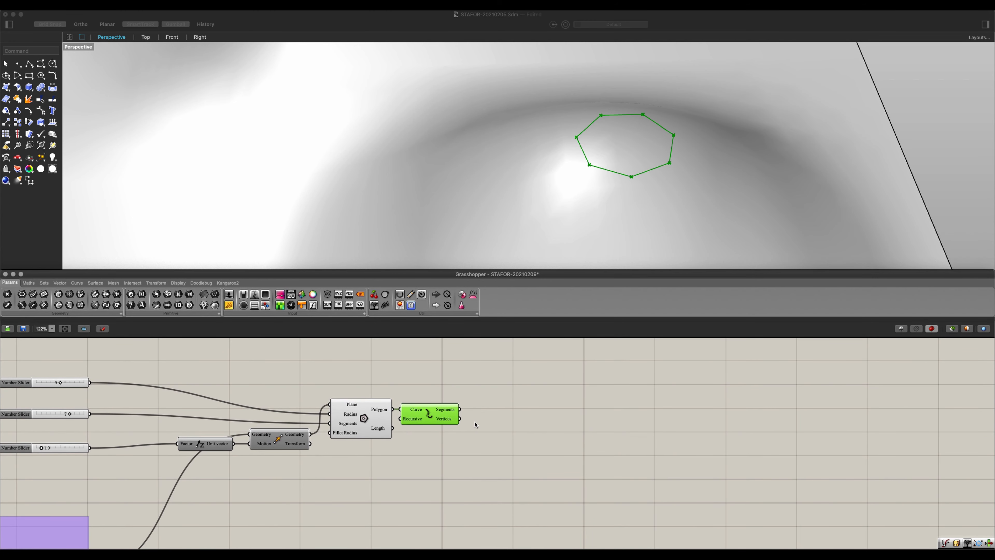
double_click(485, 427)
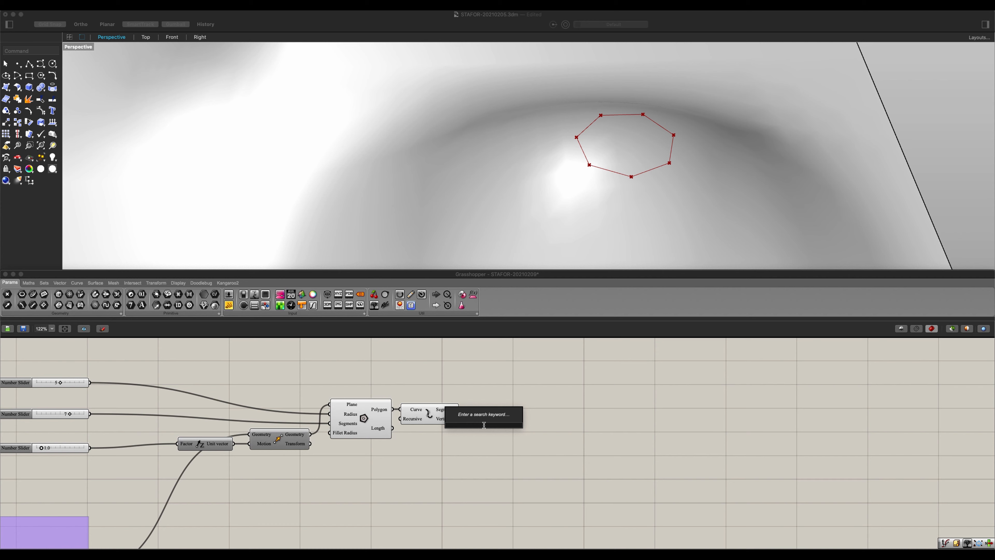
text(remove)
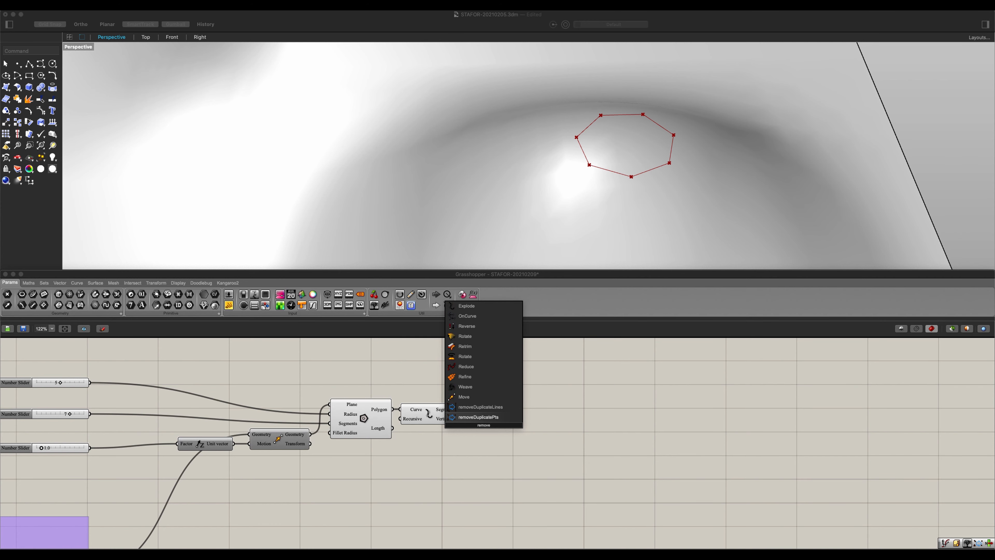
key(Return)
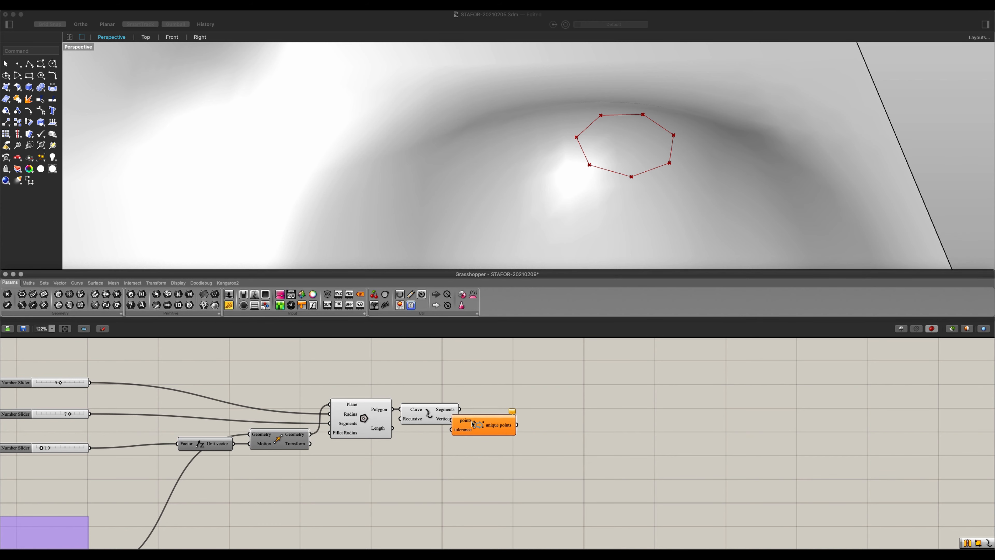
mouse_move(473, 424)
mouse_down()
mouse_move(504, 422)
mouse_move(487, 421)
mouse_up()
scroll(464, 422, up, 3)
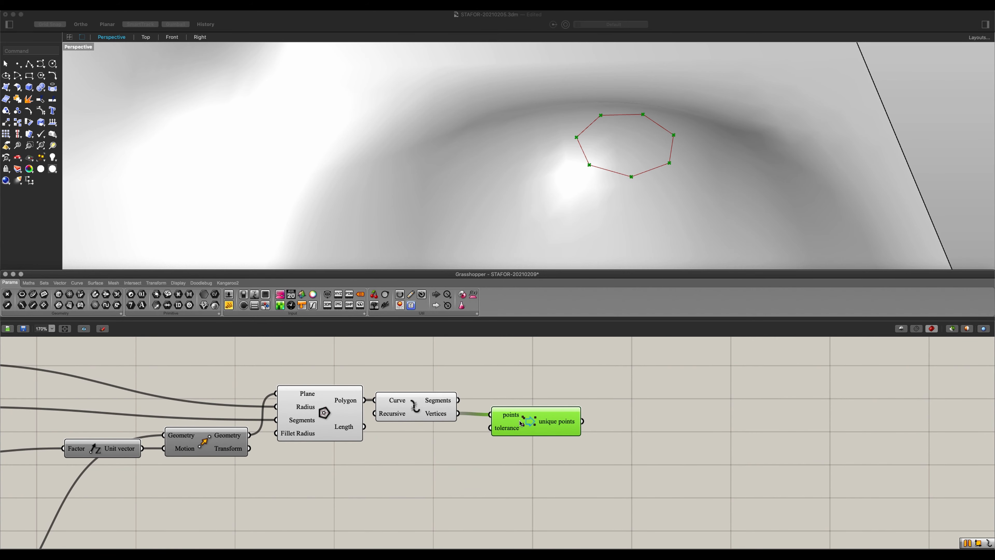
scroll(627, 451, down, 3)
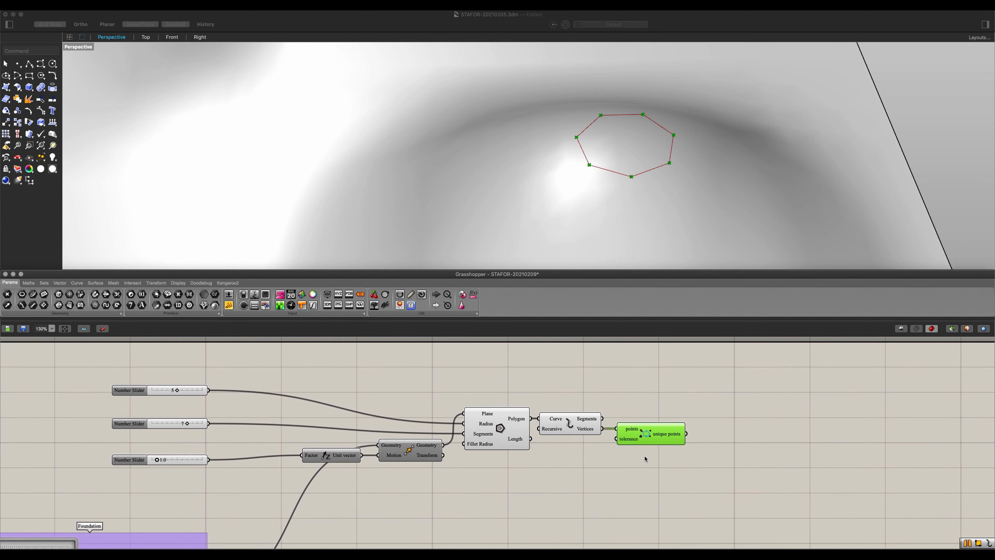
Step: Group the Unit Z, Move, Polygon, Explode and removeDuplicatePts components, name the group "Base Polygon", and shift it slightly away from the sliders
click(662, 460)
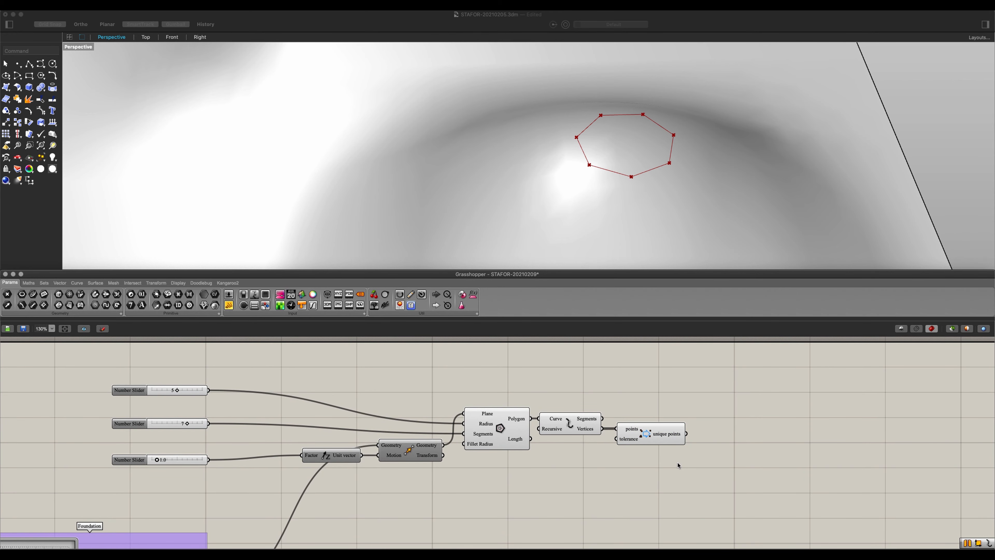
drag(679, 465, 309, 373)
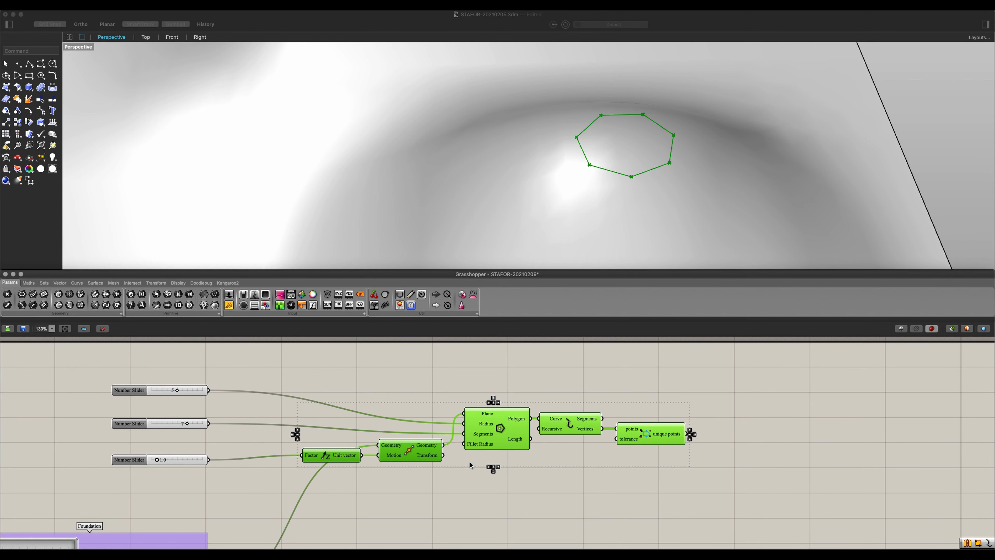
key(super+g)
click(439, 413)
right_click(438, 411)
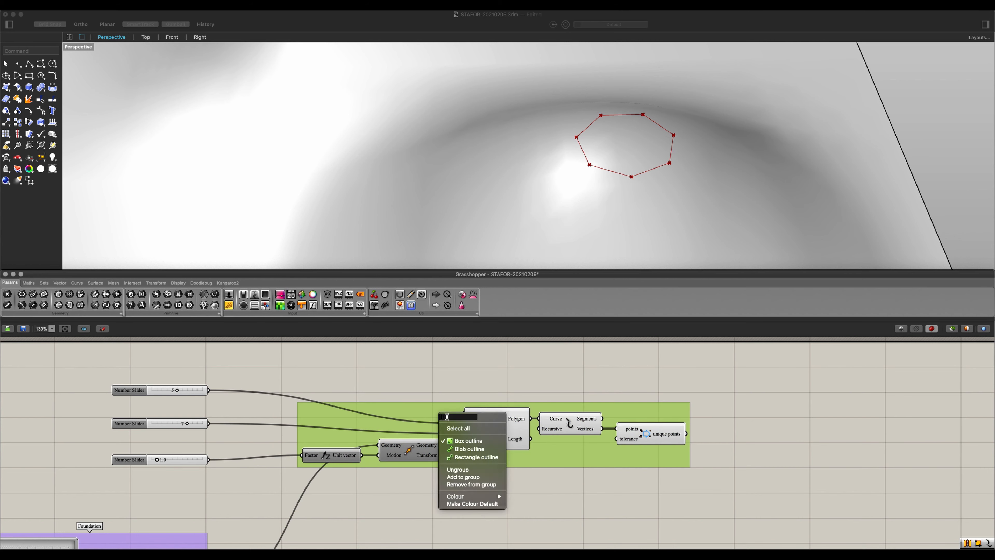
text(Base Polygon)
key(Return)
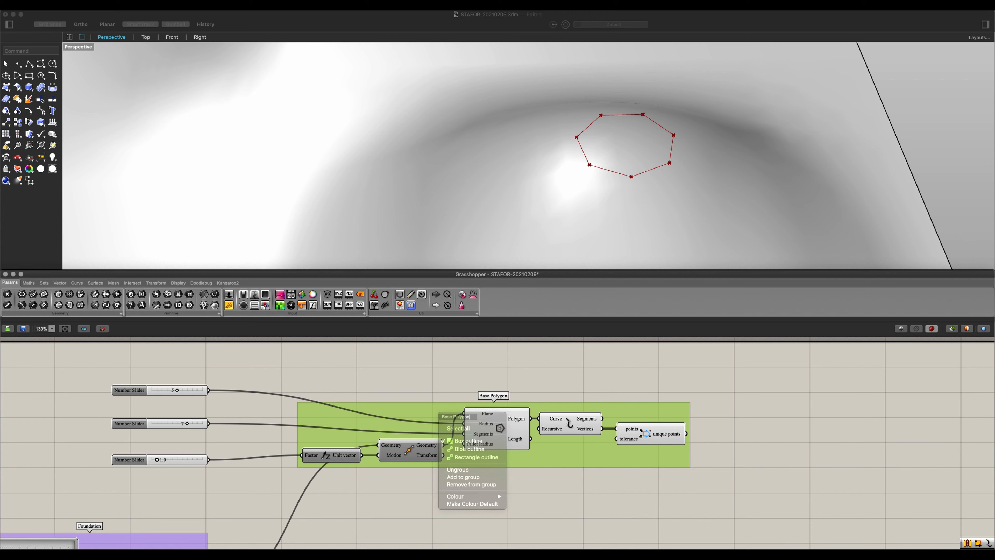
drag(464, 459, 493, 450)
click(571, 501)
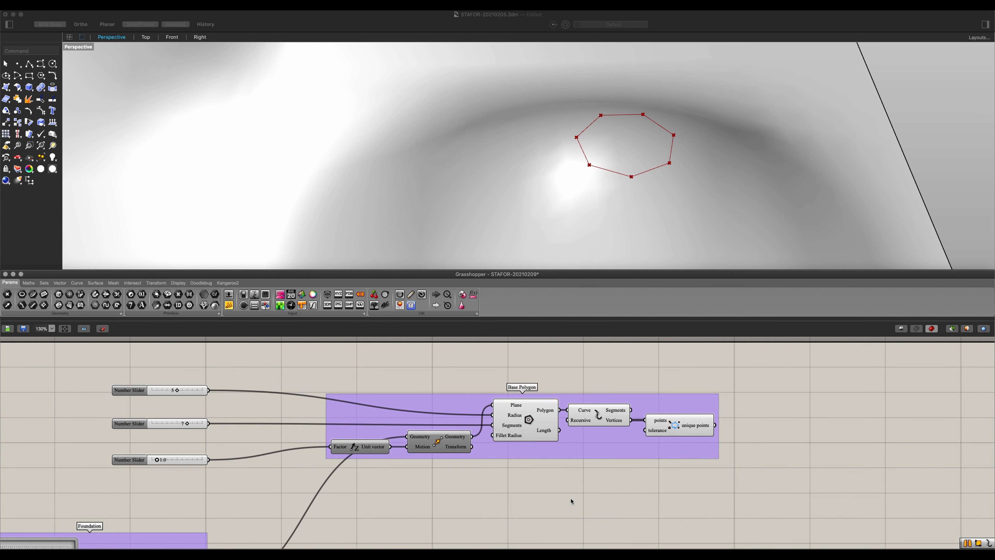
Step: Turn off the viewport preview of the Polygon component in the Base Polygon group
click(534, 423)
key(ctrl+q)
click(539, 453)
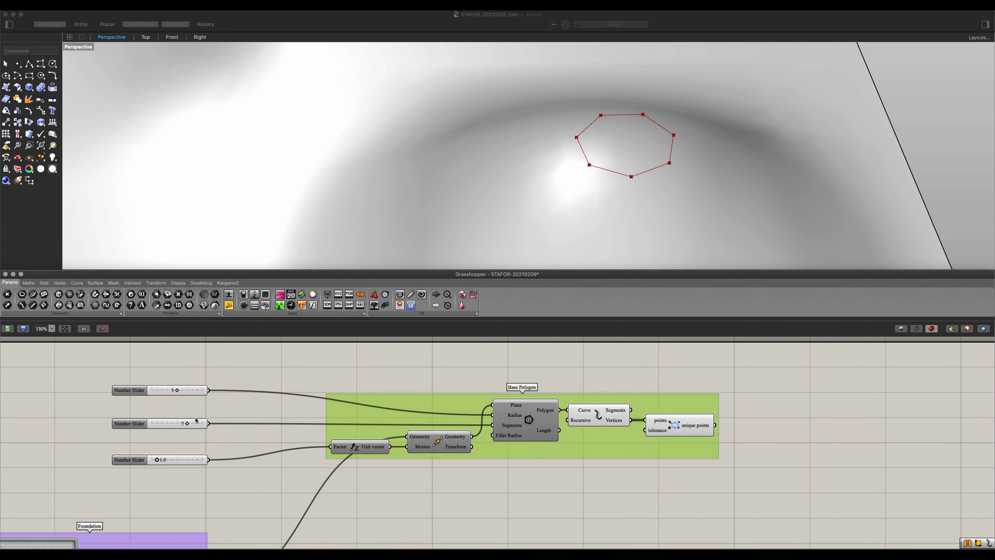
Step: Group the three number sliders for radius, segments and height and name the group "Base Polygon"
right_drag(217, 440, 442, 455)
drag(458, 503, 337, 380)
key(ctrl+g)
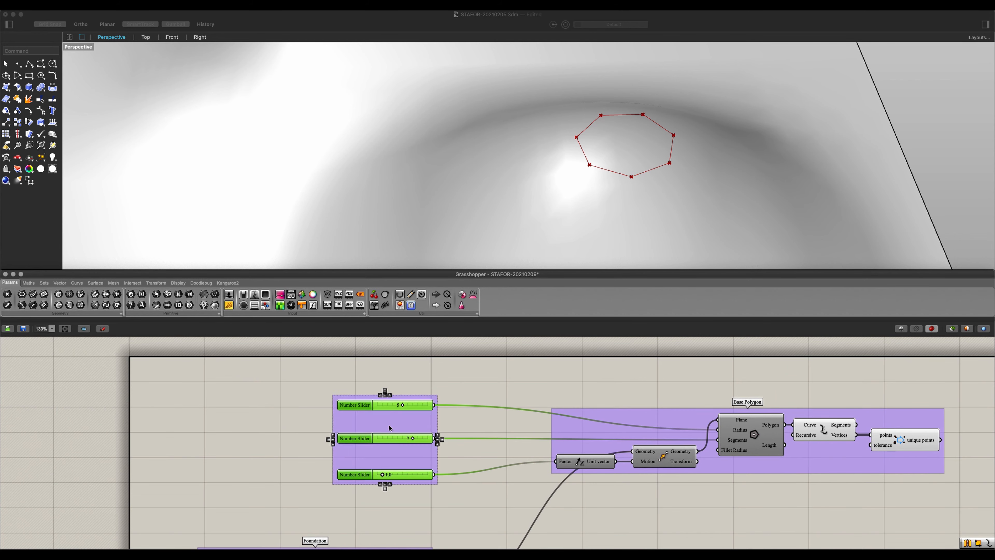
right_click(395, 424)
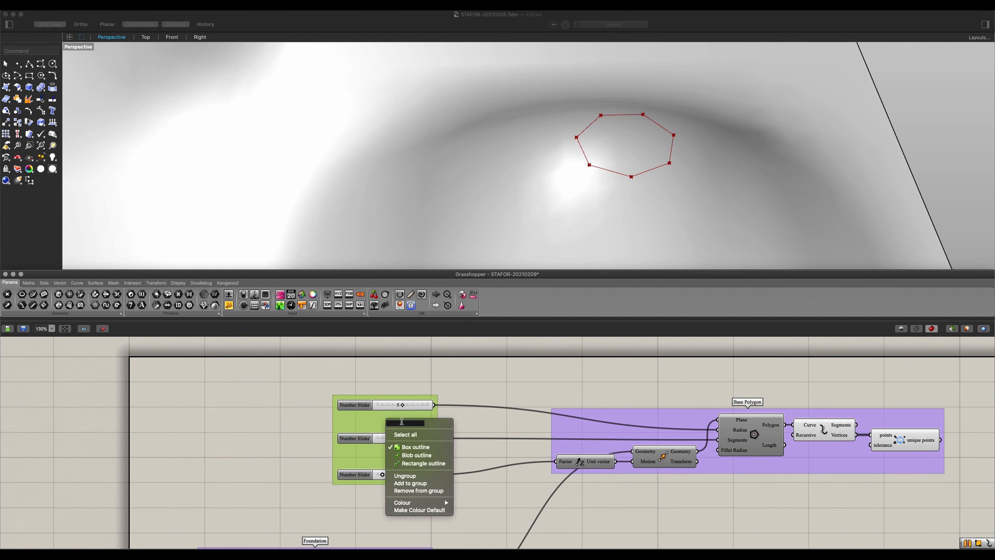
text(Base Polygon)
key(Return)
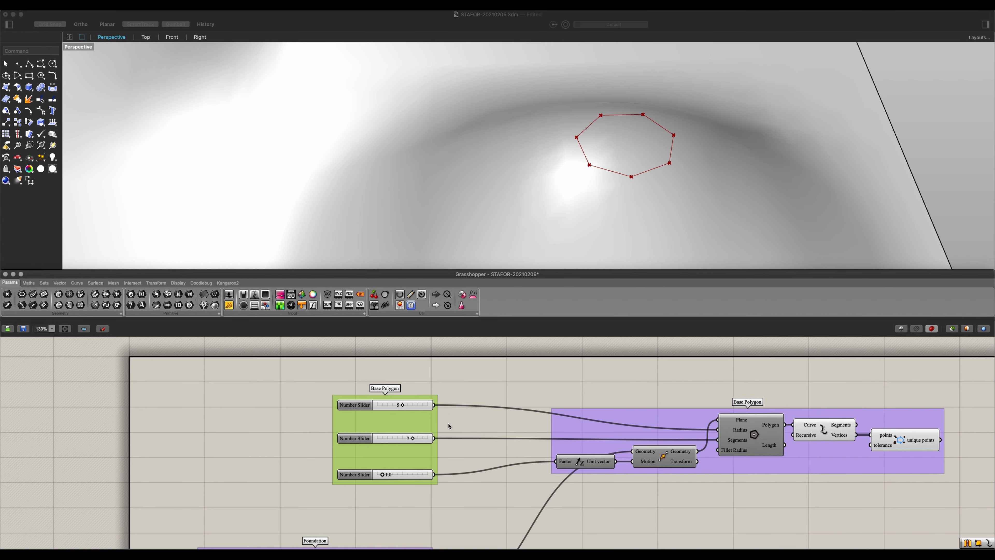
Step: Rename the slider that feeds the Polygon's Radius input to "Radius"
scroll(503, 426, up, 3)
click(343, 410)
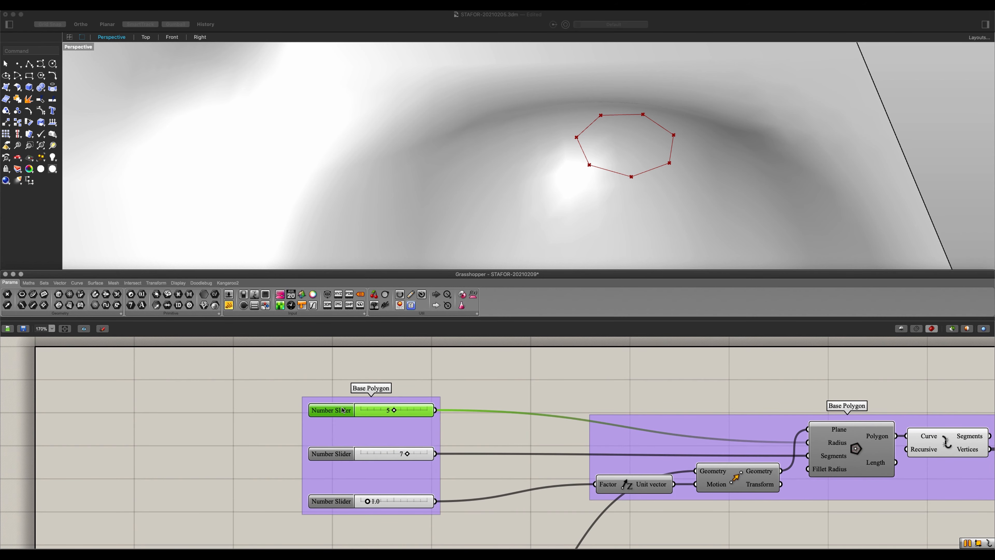
double_click(342, 411)
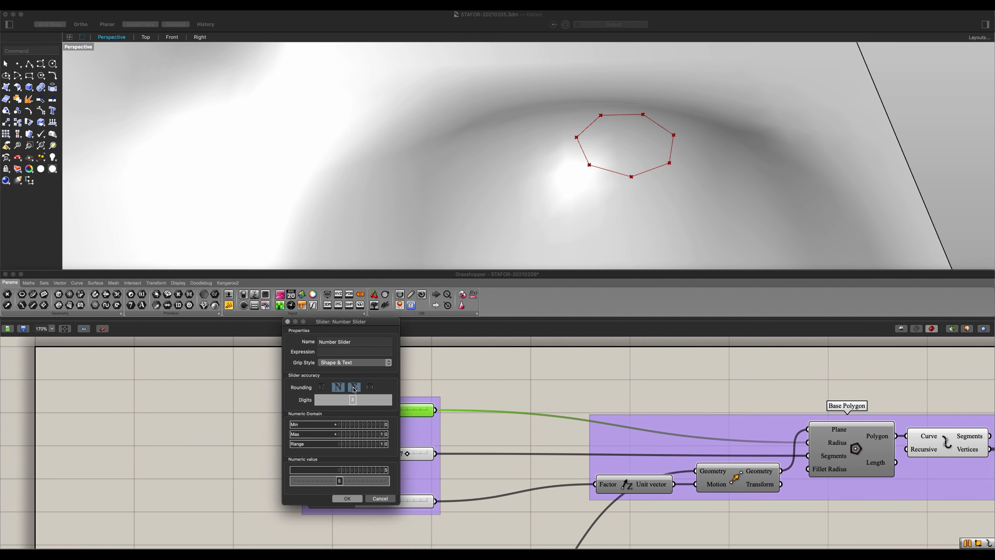
triple_click(361, 342)
text(Radius)
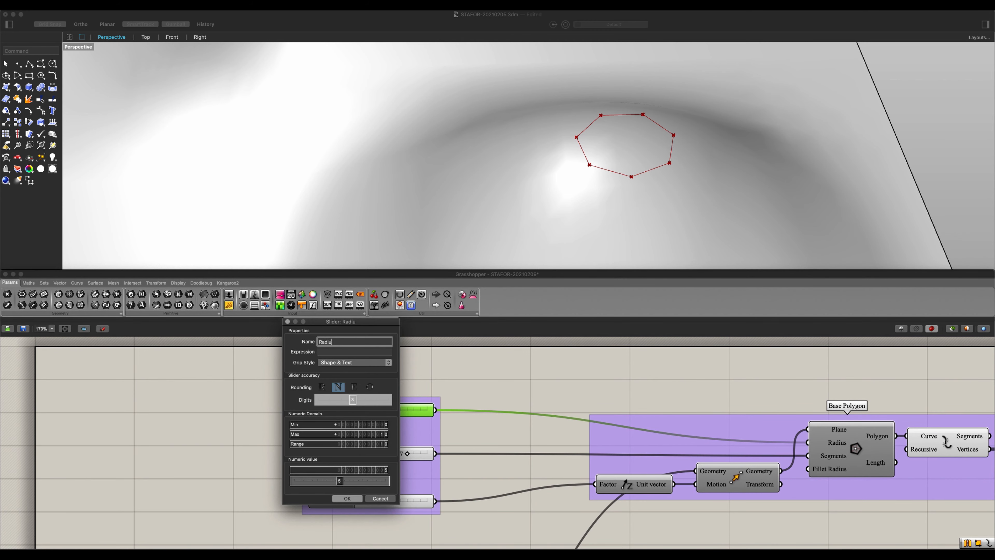
key(Return)
Step: Rename the slider that feeds the Polygon's Segments input to "Sides"
click(331, 453)
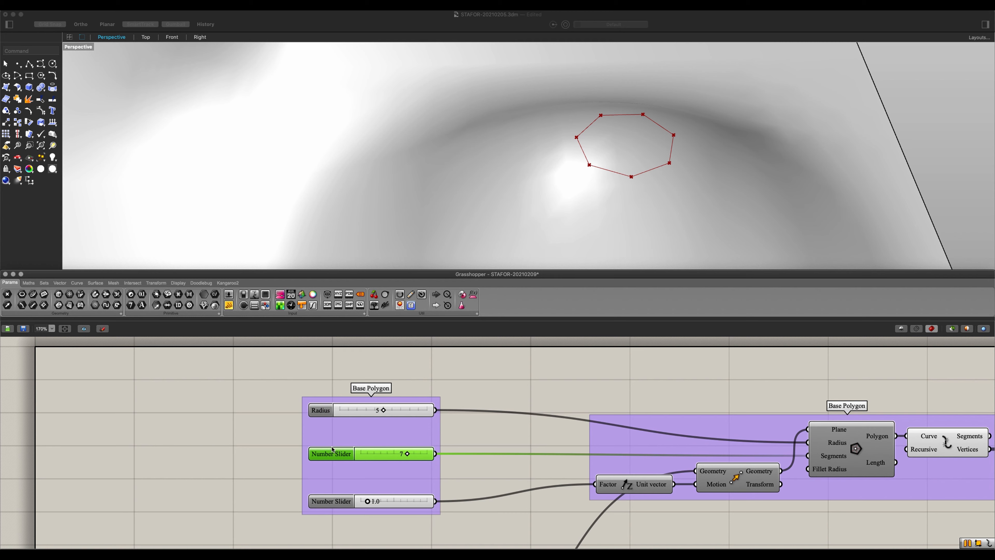
right_click(331, 449)
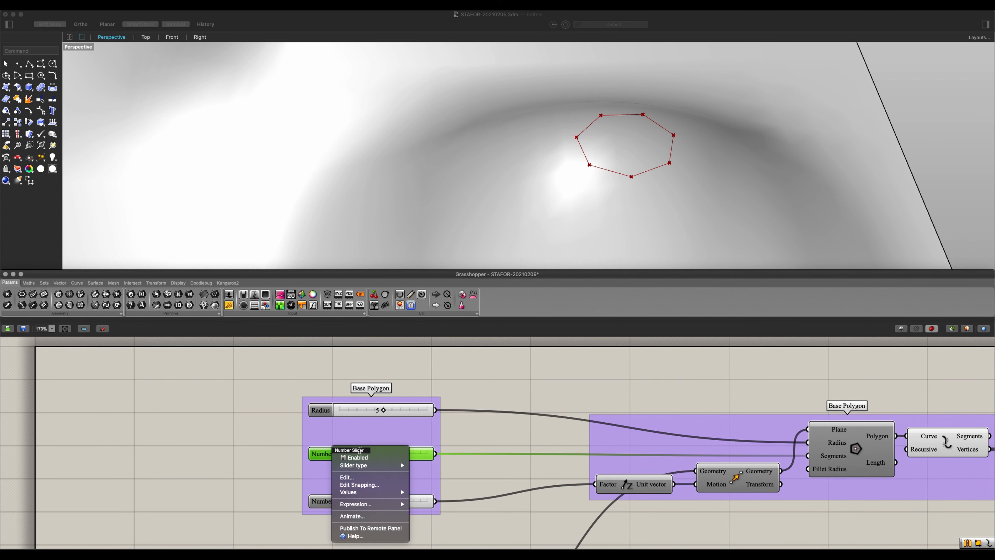
text(Sides)
key(Return)
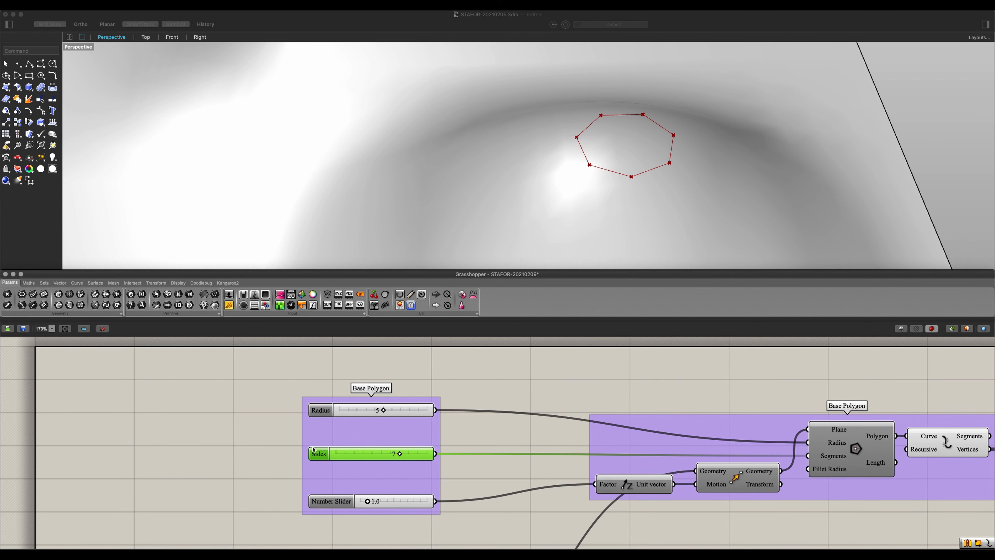
Step: Rename the slider that feeds the Unit Z Factor input to "Height"
right_drag(329, 451, 371, 415)
click(367, 466)
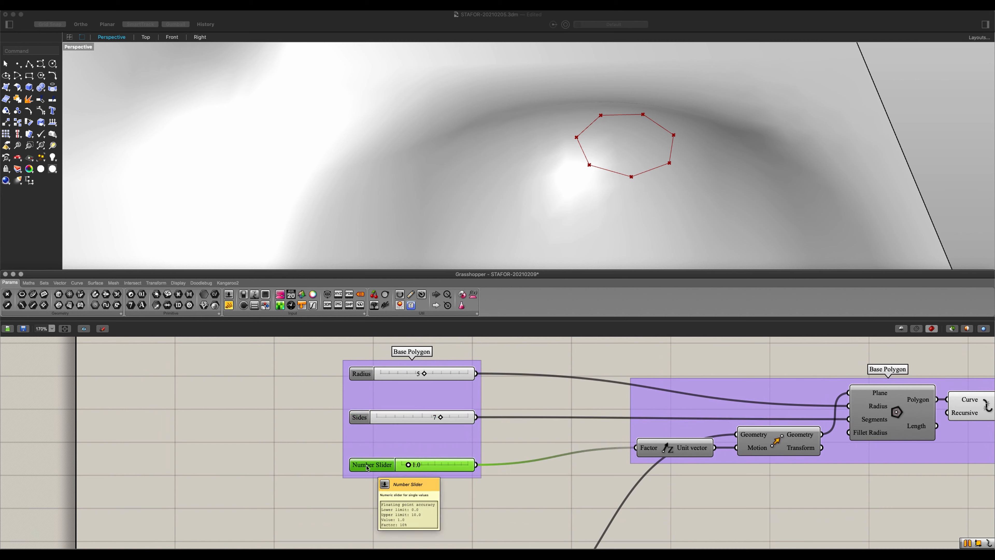
right_click(367, 466)
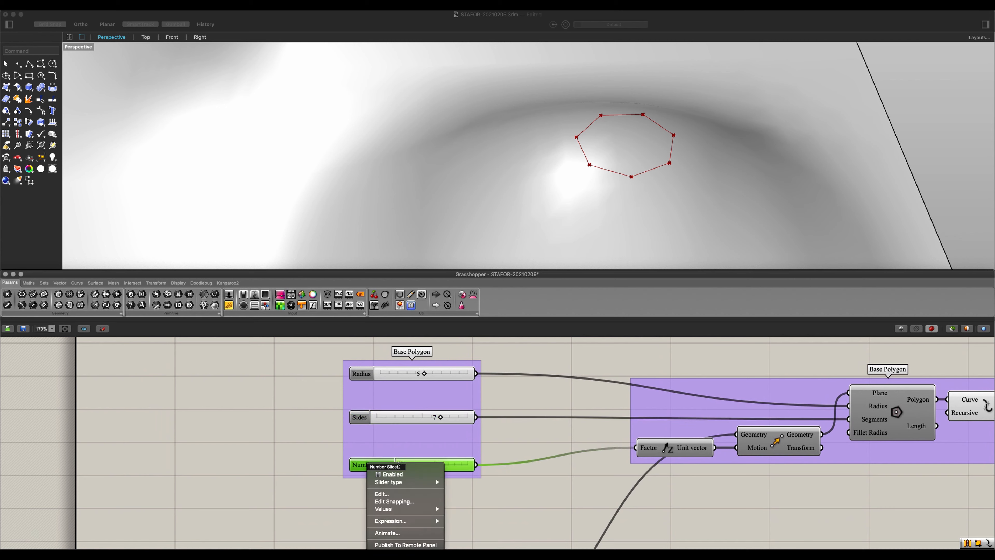
drag(398, 466, 314, 461)
text(Height)
key(Return)
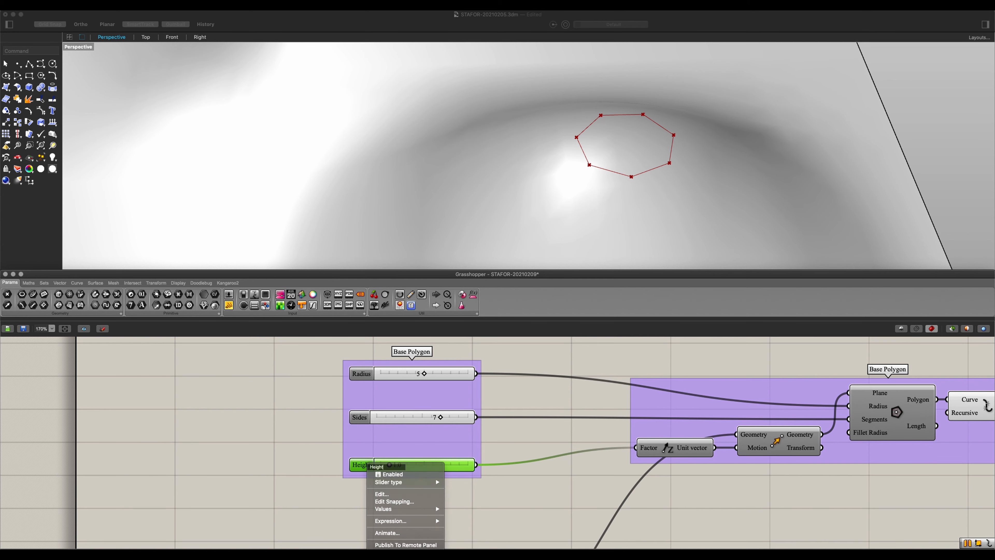
Step: Add an Evaluate Curve component on the empty canvas beyond the Base Polygon component group
scroll(337, 458, up, 3)
scroll(342, 455, down, 8)
right_drag(584, 469, 515, 435)
scroll(466, 428, down, 3)
click(536, 439)
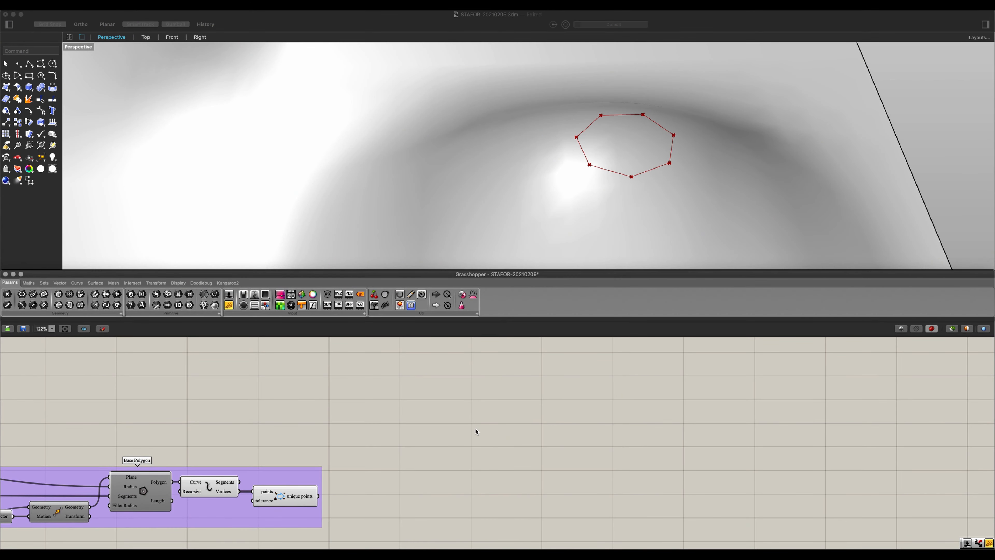
double_click(476, 431)
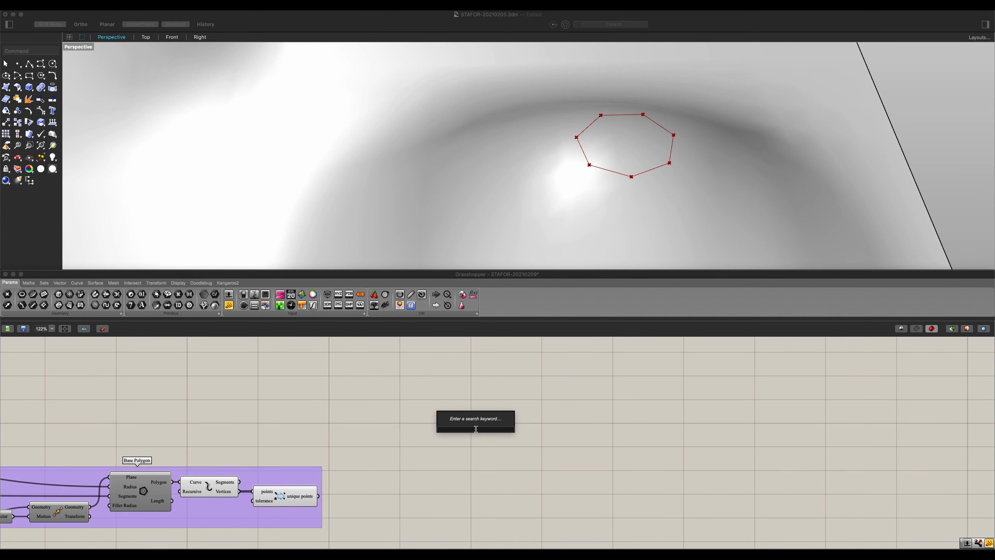
text(evaluate)
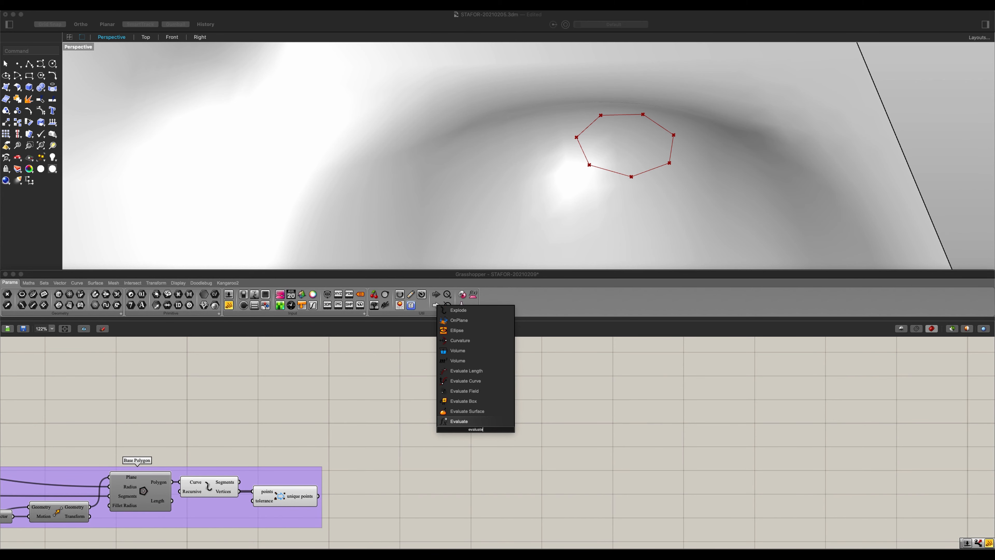
key(Up)
key(Up)
key(Up)
key(Up)
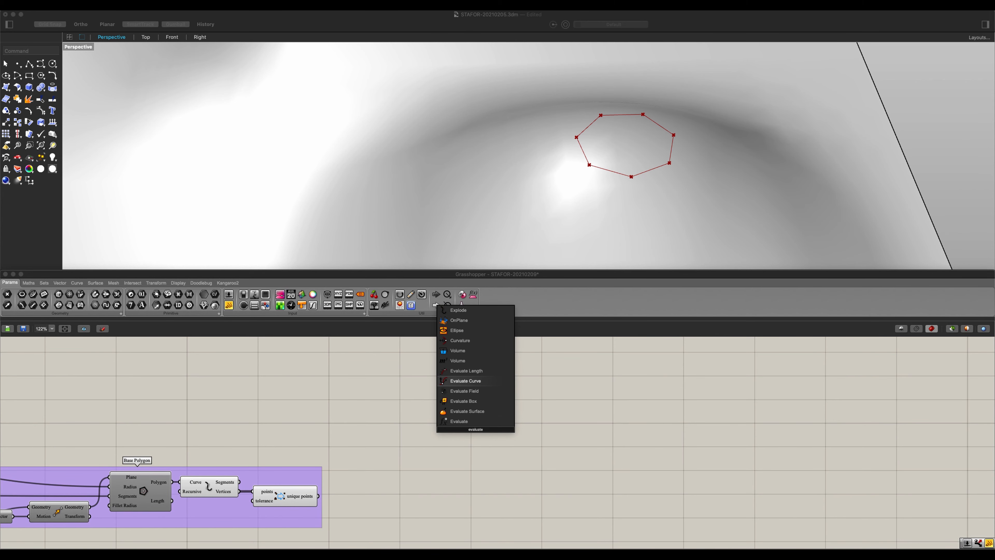
key(Return)
Step: Connect Explode's Segments output to Evaluate Curve's Curve input, reparameterize that input, and move the component further away
scroll(452, 427, up, 5)
scroll(451, 427, down, 3)
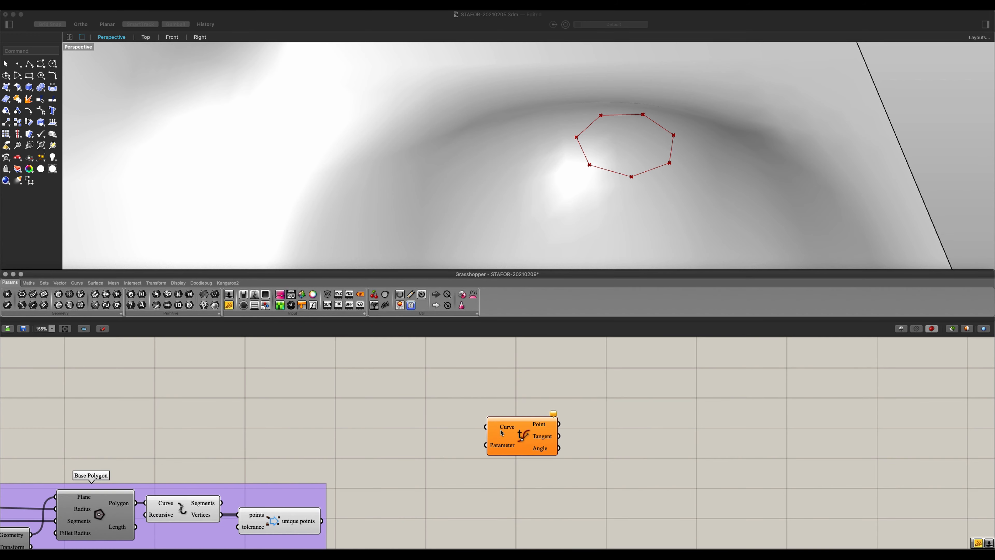
drag(225, 503, 533, 390)
right_drag(532, 389, 525, 428)
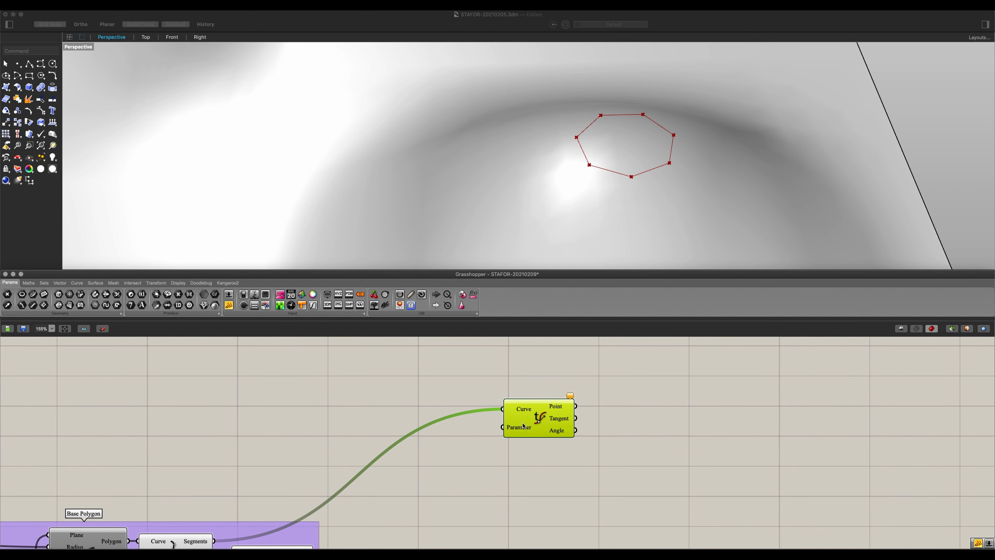
right_click(510, 409)
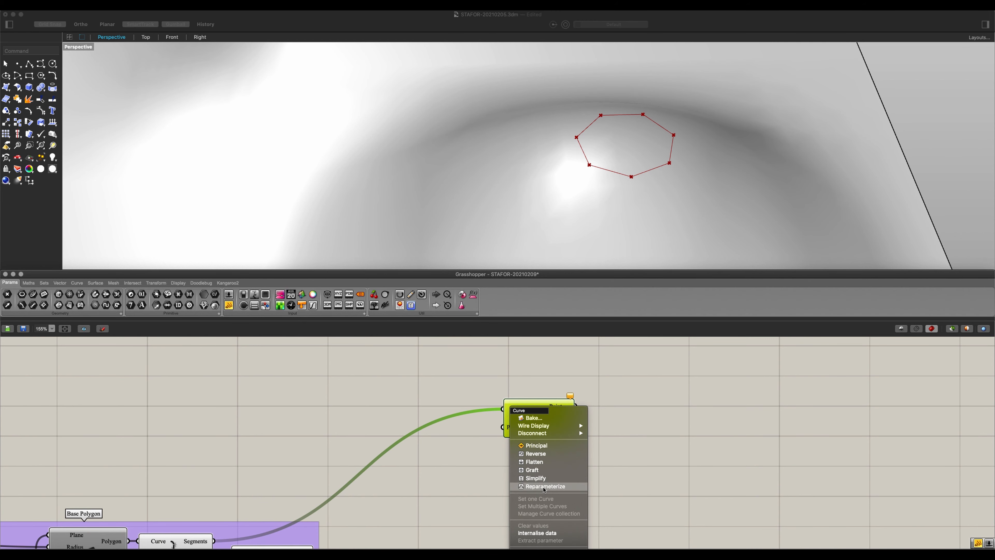
click(543, 487)
drag(542, 420, 583, 370)
Step: Add a number slider ranging from 0.00 to 1.00 into Evaluate Curve's Parameter input and set it to 0.50
right_drag(503, 402, 563, 465)
double_click(409, 440)
text(1)
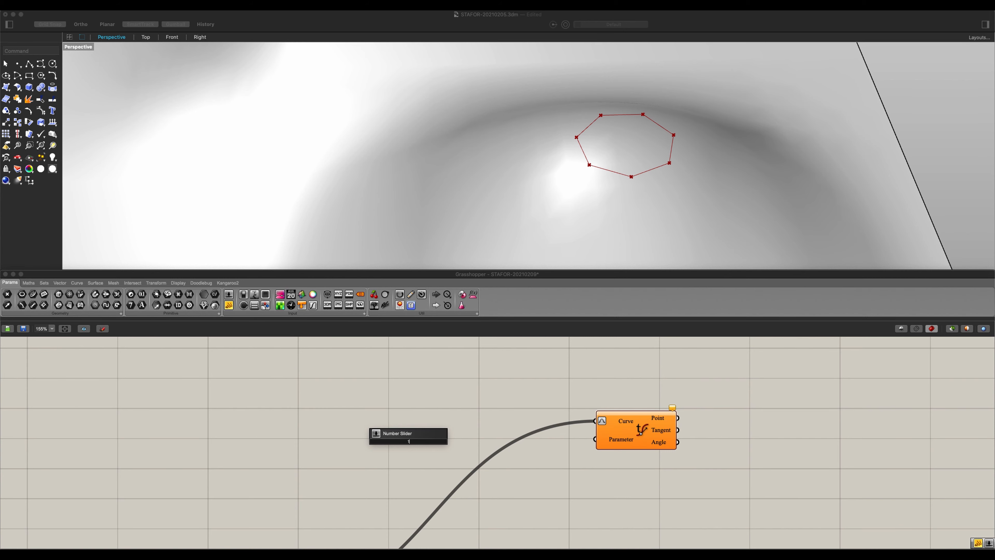
text(.00)
key(Return)
scroll(466, 450, up, 1)
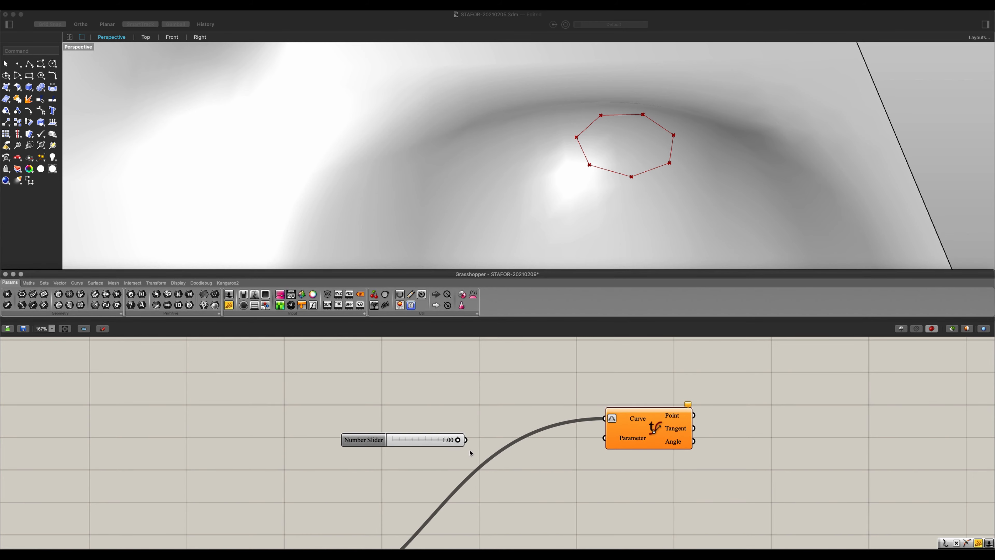
drag(465, 440, 605, 439)
click(619, 453)
scroll(617, 456, down, 2)
right_drag(627, 440, 621, 437)
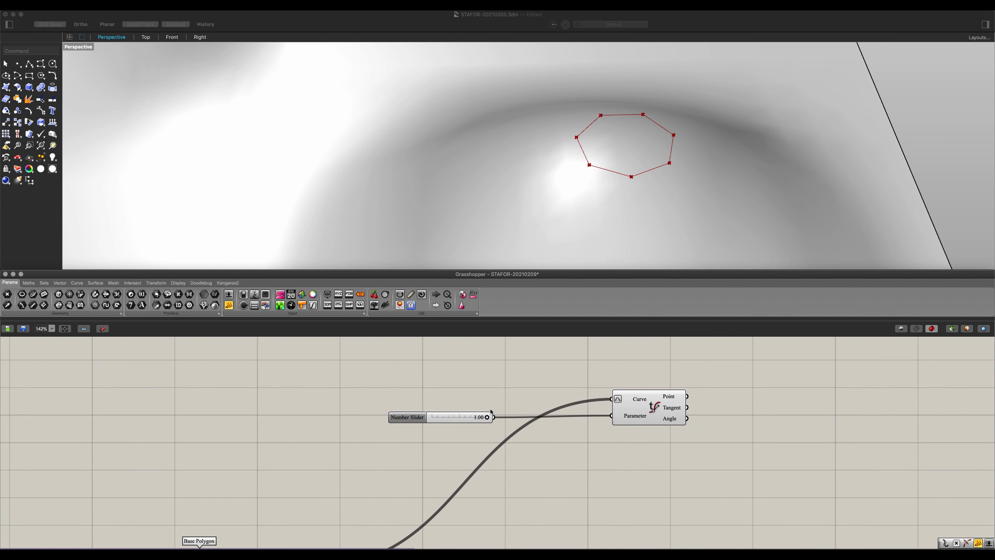
drag(486, 417, 460, 419)
scroll(459, 420, up, 2)
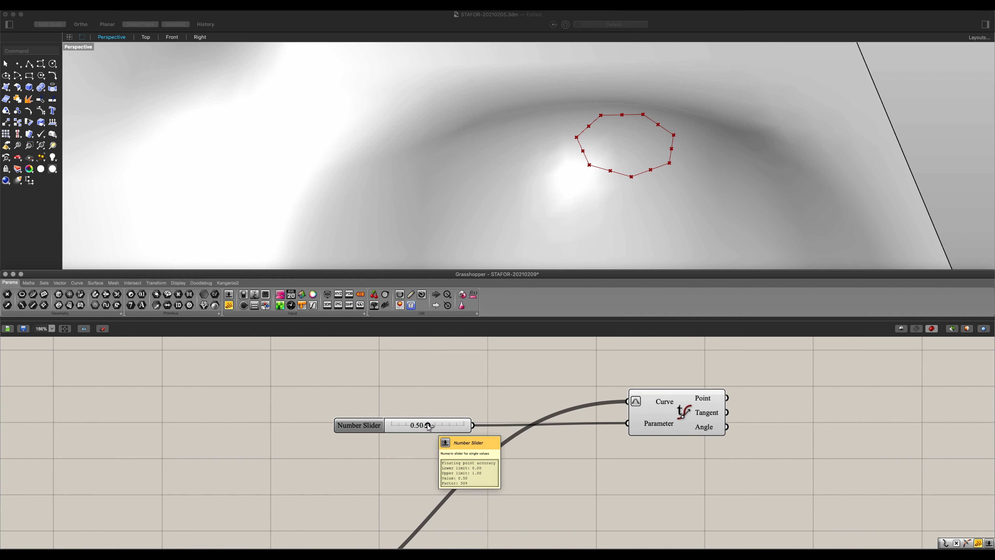
Step: Set the Evaluate Curve parameter slider's minimum to 0.50 and its value to 0.81
click(369, 428)
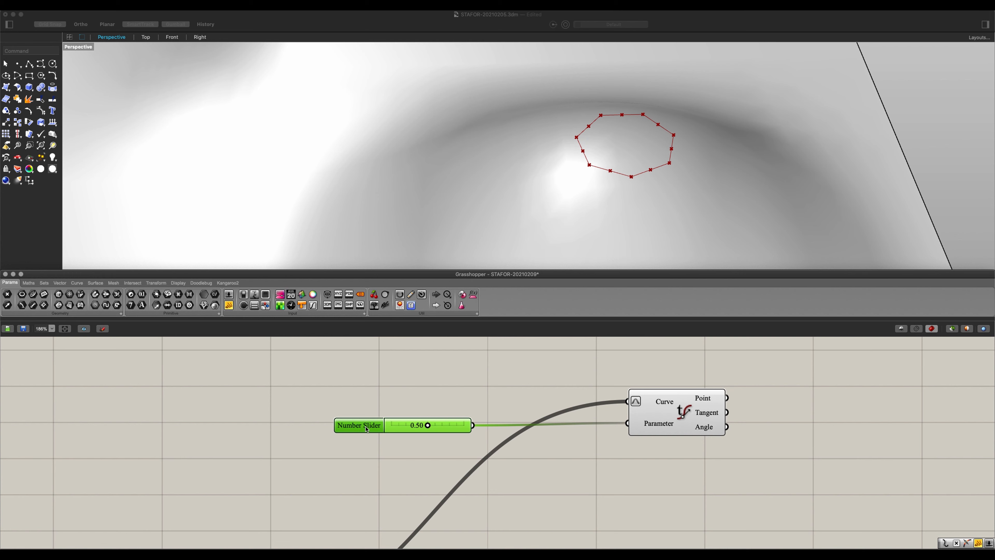
double_click(367, 431)
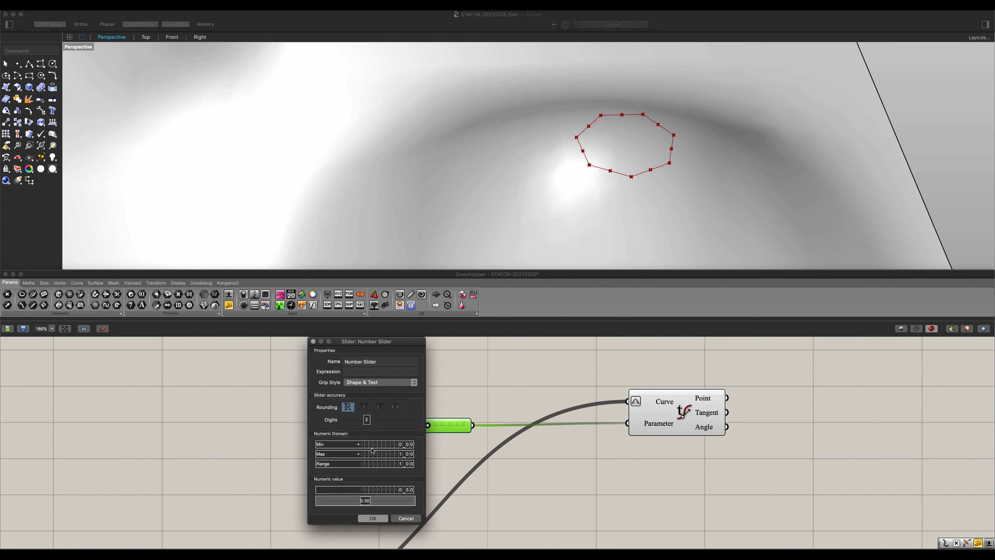
click(380, 444)
key(BackSpace)
click(401, 445)
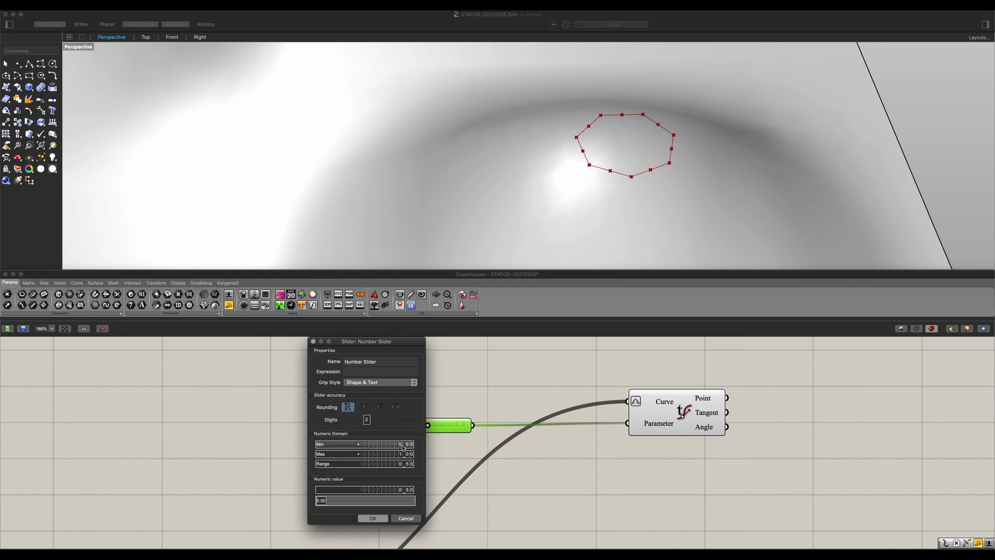
click(374, 518)
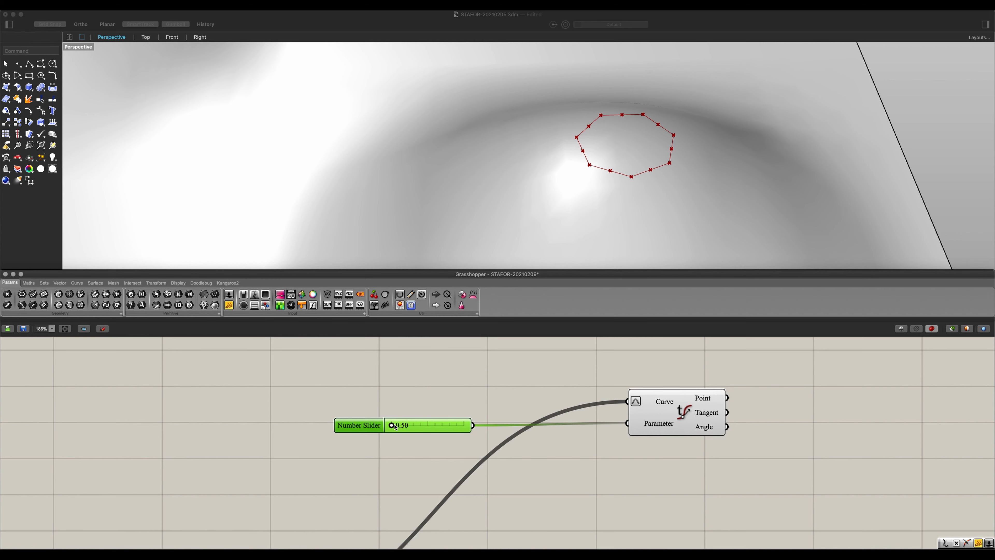
drag(412, 428, 439, 434)
Step: Add a Rotate component with Geometry, Angle and Plane inputs below Evaluate Curve
scroll(535, 465, down, 2)
right_drag(536, 466, 394, 438)
click(498, 399)
right_drag(513, 441, 513, 431)
double_click(521, 458)
text(rotate)
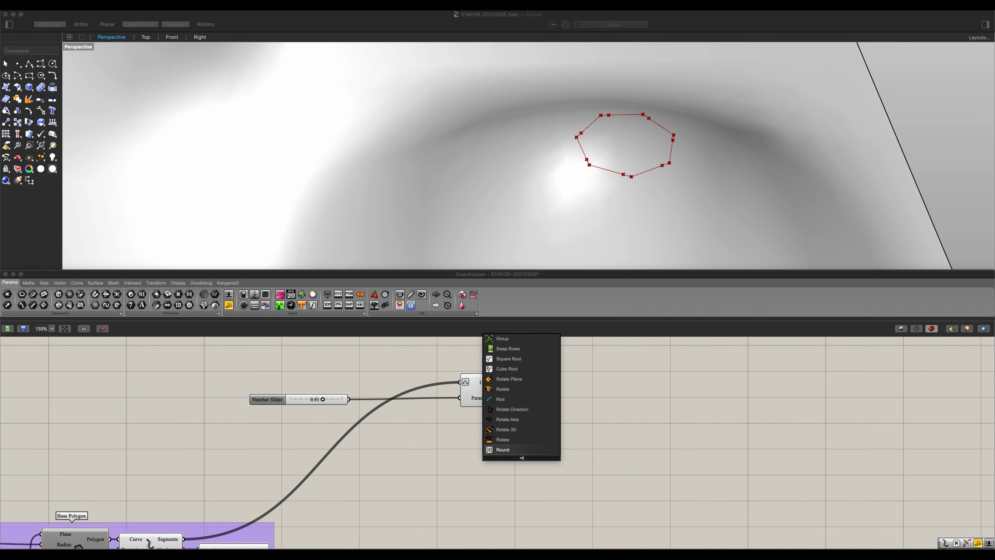
key(Return)
right_drag(444, 462, 493, 441)
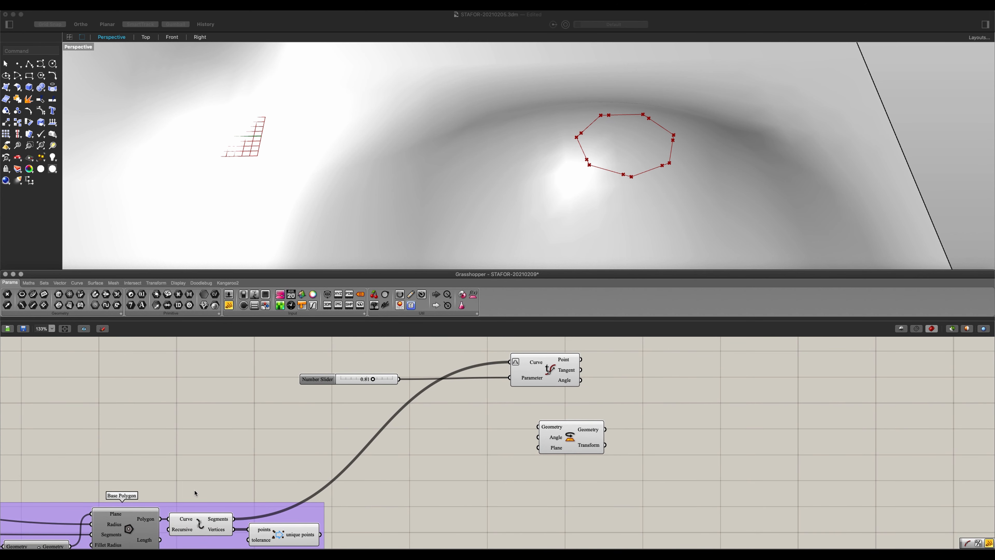
Step: Connect Explode's Segments output to Rotate's Geometry input and move Rotate a little further away
drag(234, 518, 604, 431)
scroll(493, 198, down, 4)
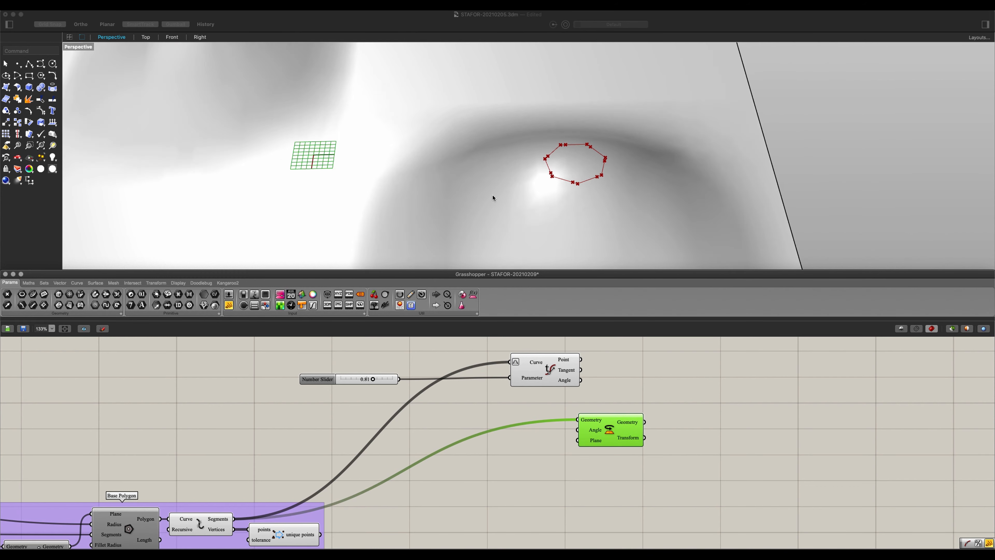
scroll(493, 198, down, 4)
scroll(485, 113, up, 3)
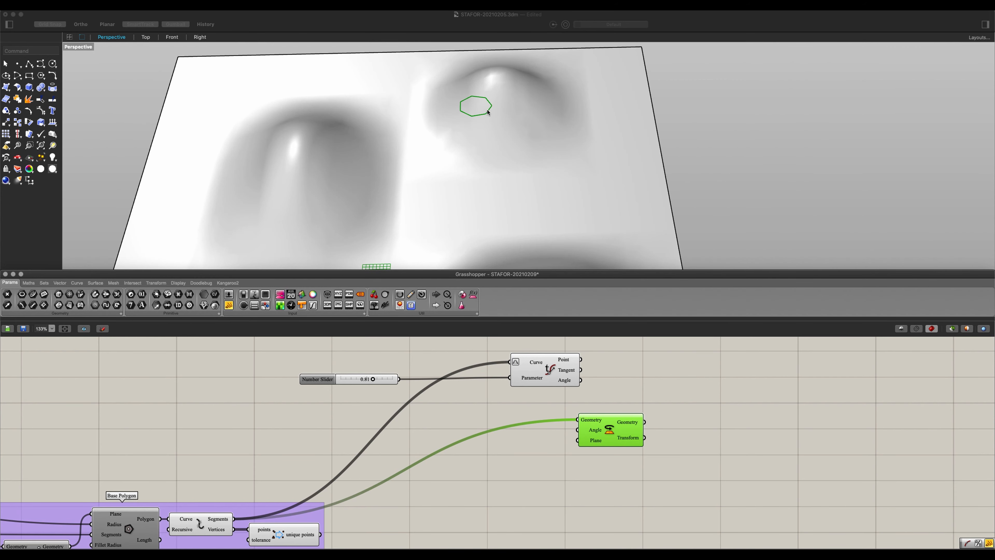
scroll(515, 184, down, 3)
scroll(510, 179, up, 6)
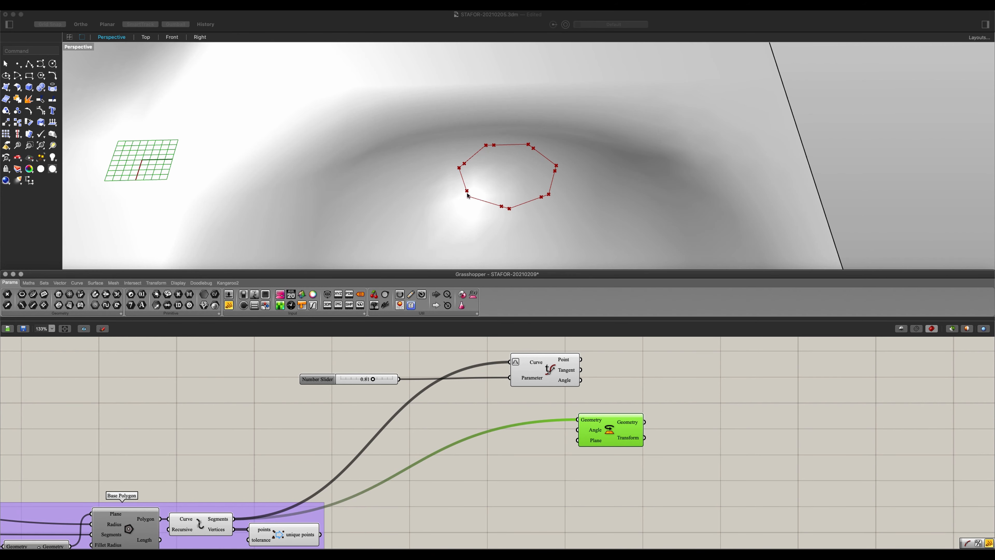
Step: Add a Curve Middle component, feed it Explode's Segments, connect its Midpoint output to Rotate's Plane input, and place it beside Rotate
double_click(496, 451)
text(mid)
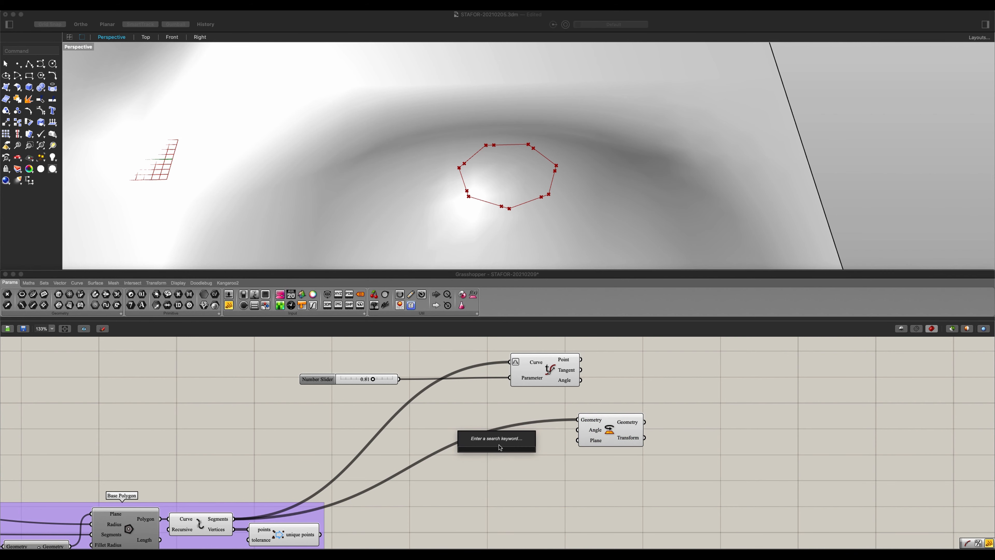
key(Return)
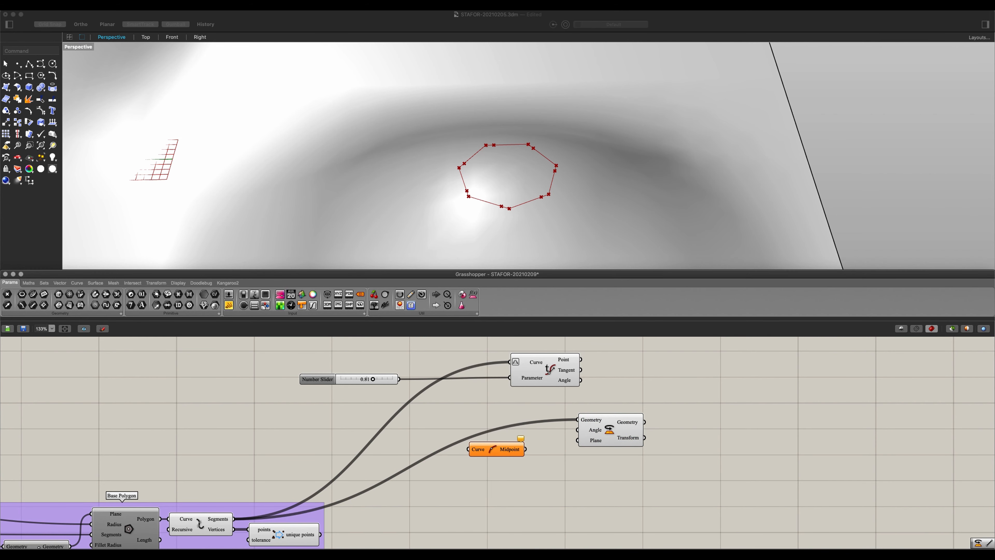
drag(235, 518, 572, 449)
click(534, 459)
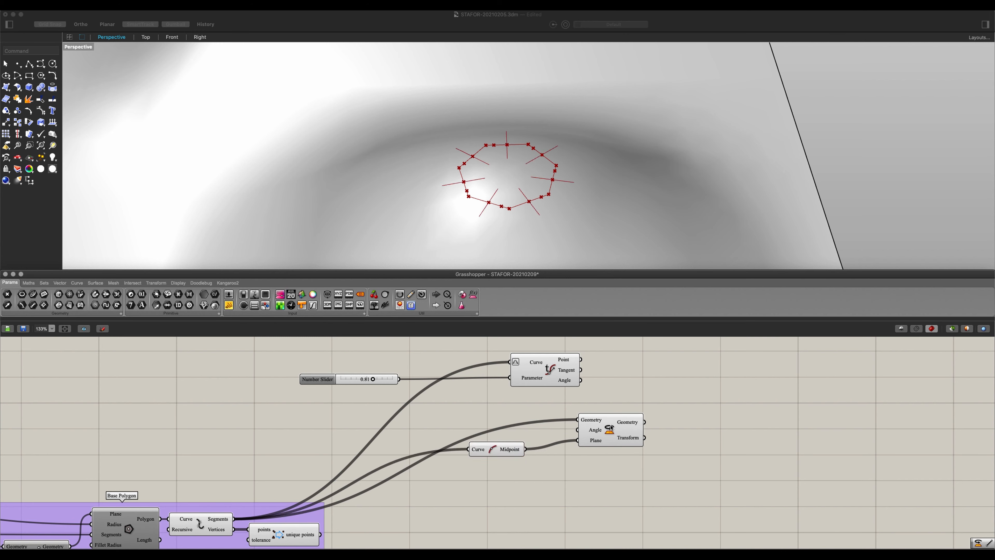
click(599, 435)
drag(489, 449, 527, 440)
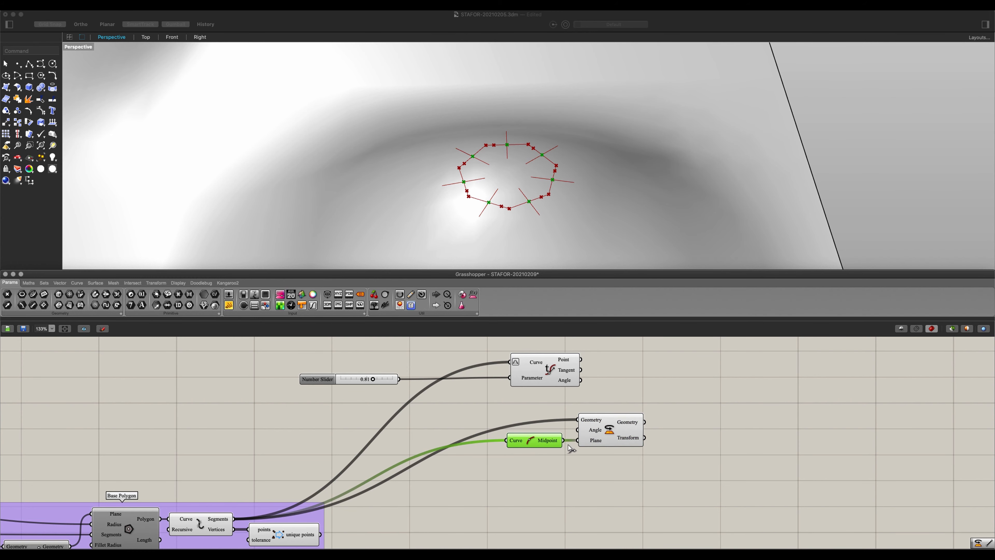
Step: Add a Line SDL component with Start, Direction and Length inputs, placed beyond Rotate
scroll(547, 446, right, 1)
scroll(546, 447, right, 3)
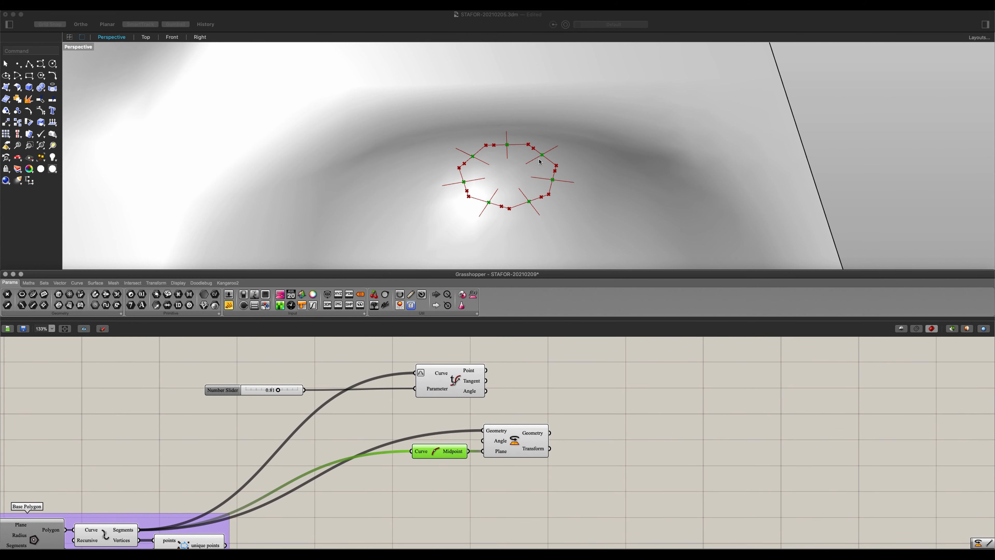
click(561, 431)
right_drag(573, 433, 533, 442)
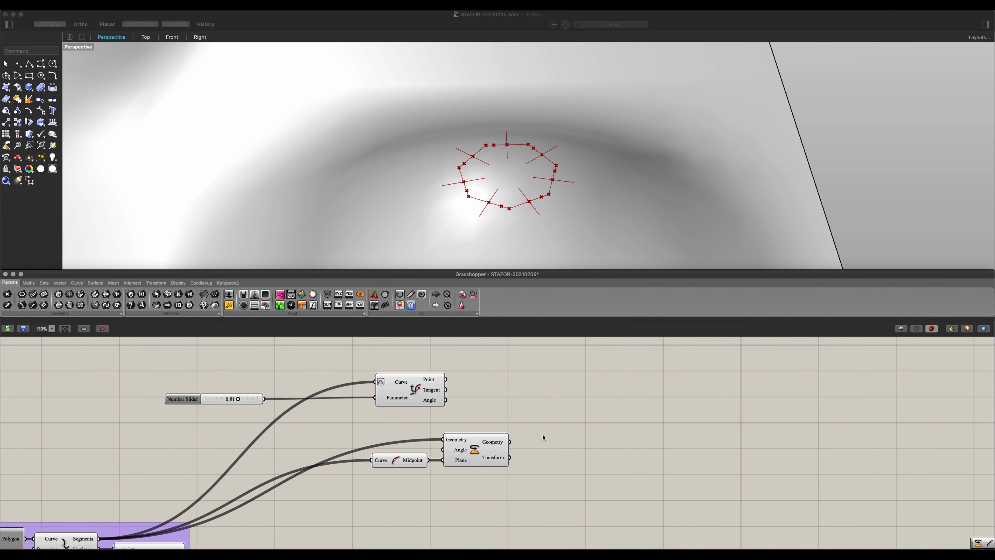
double_click(565, 423)
text(sdl)
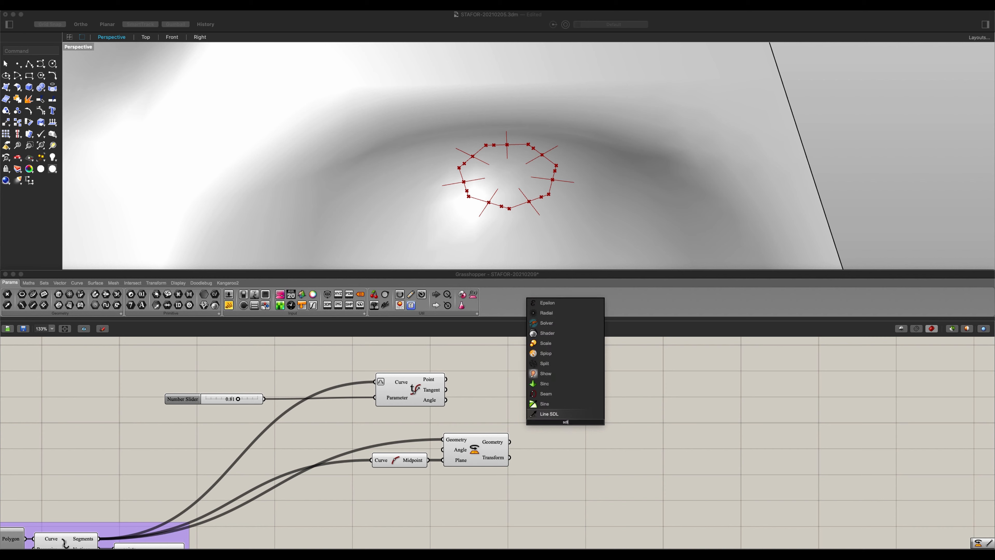
key(Return)
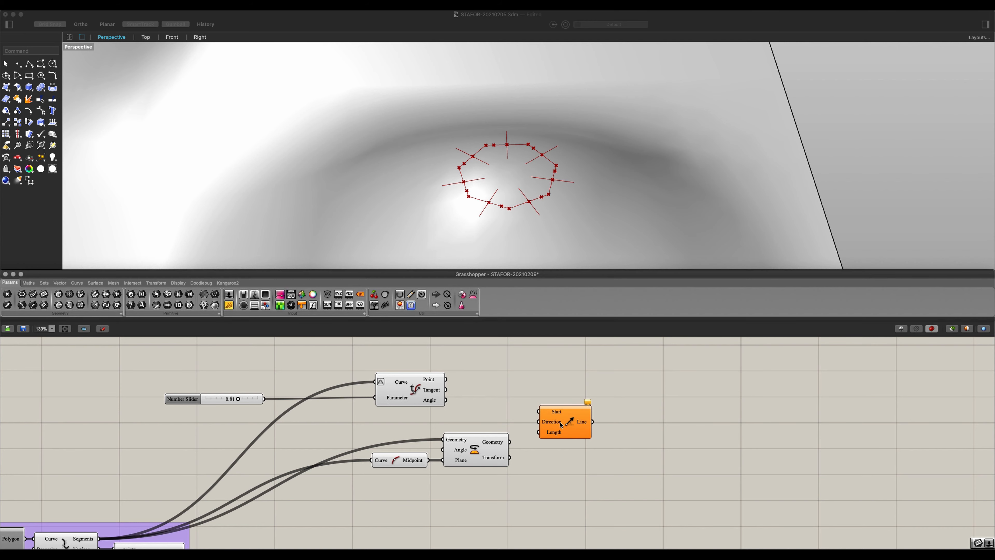
drag(561, 424, 600, 433)
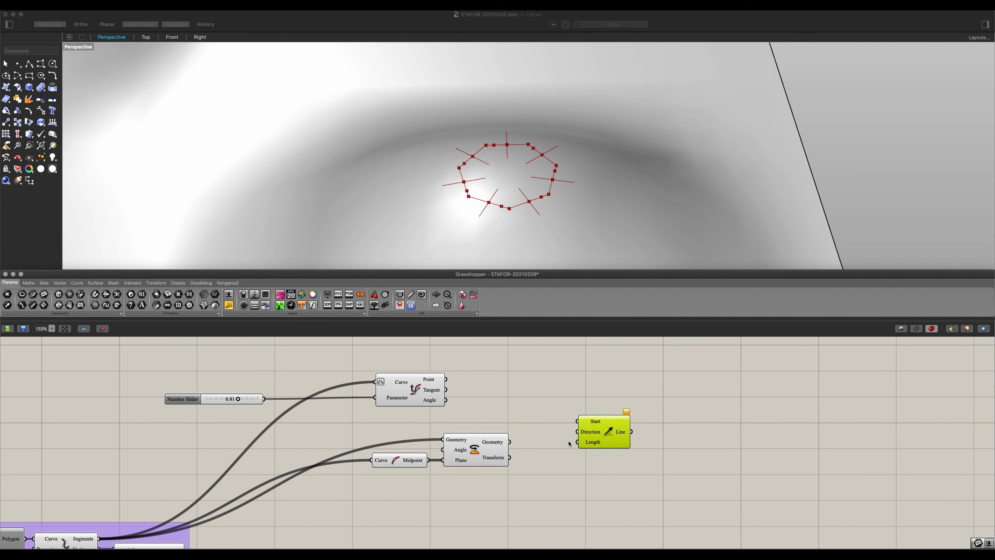
Step: Connect Evaluate Curve's Point output to Line SDL's Start input and Rotate's Geometry output to its Direction input
scroll(590, 429, up, 4)
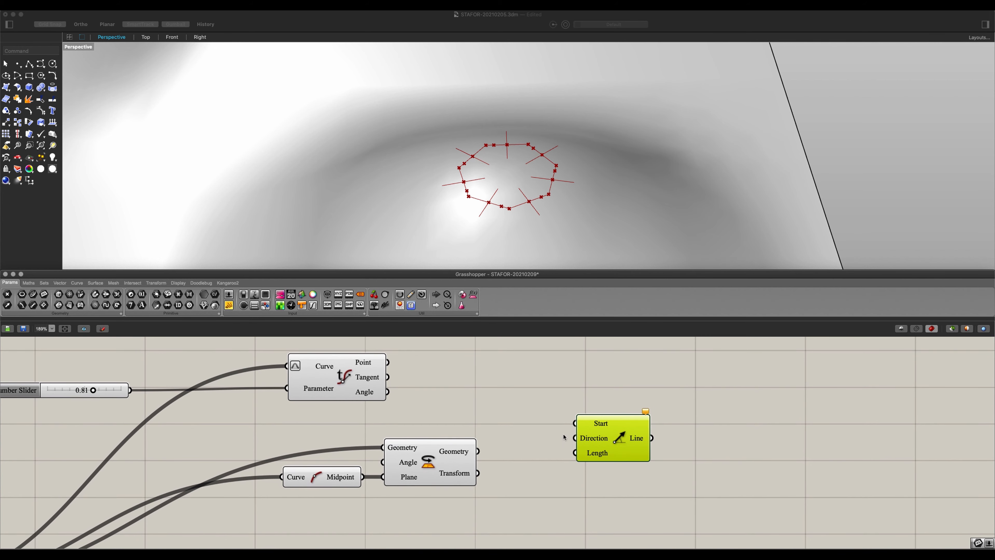
drag(387, 362, 613, 433)
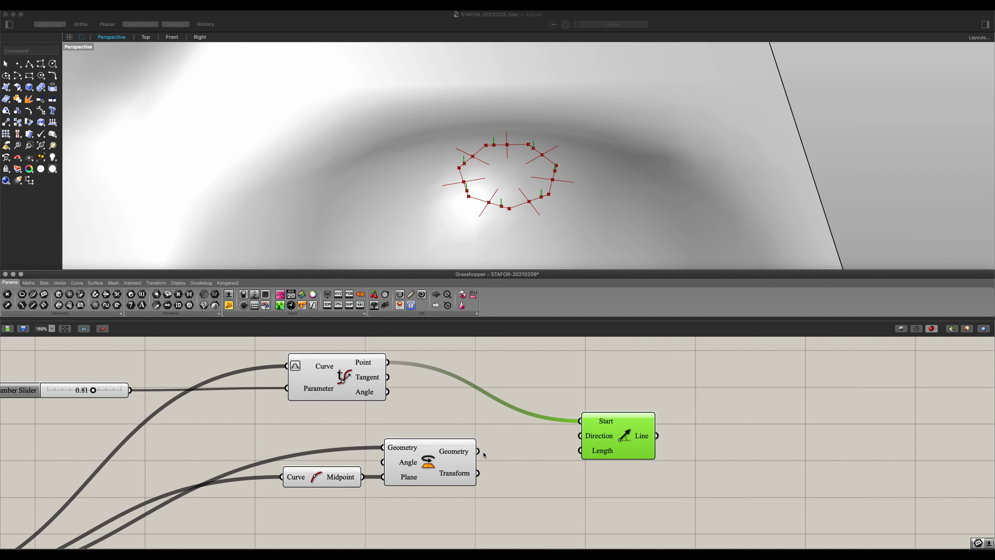
drag(480, 452, 641, 450)
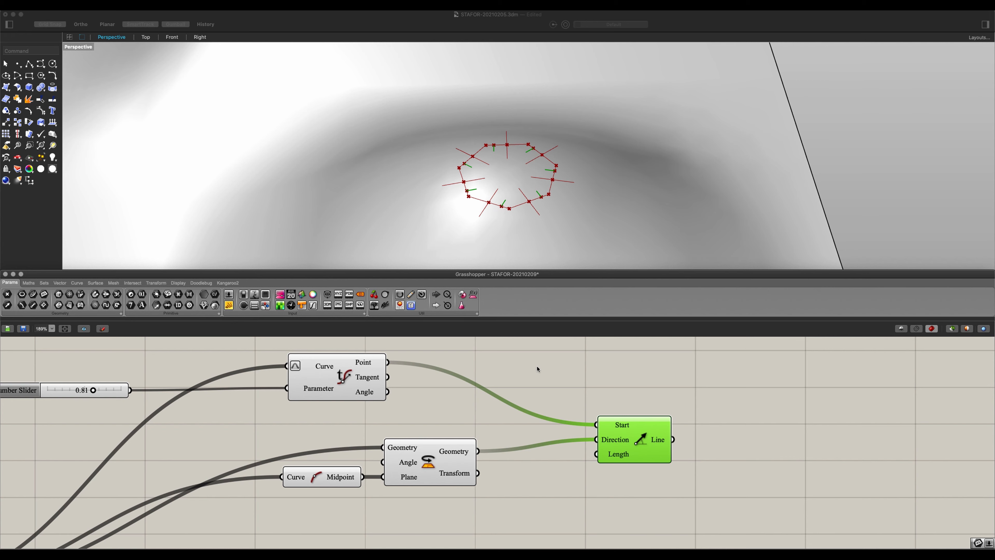
Step: Insert a Vector parameter between Rotate's Geometry output and Line SDL's Direction input, and space the components apart
right_drag(537, 482, 535, 455)
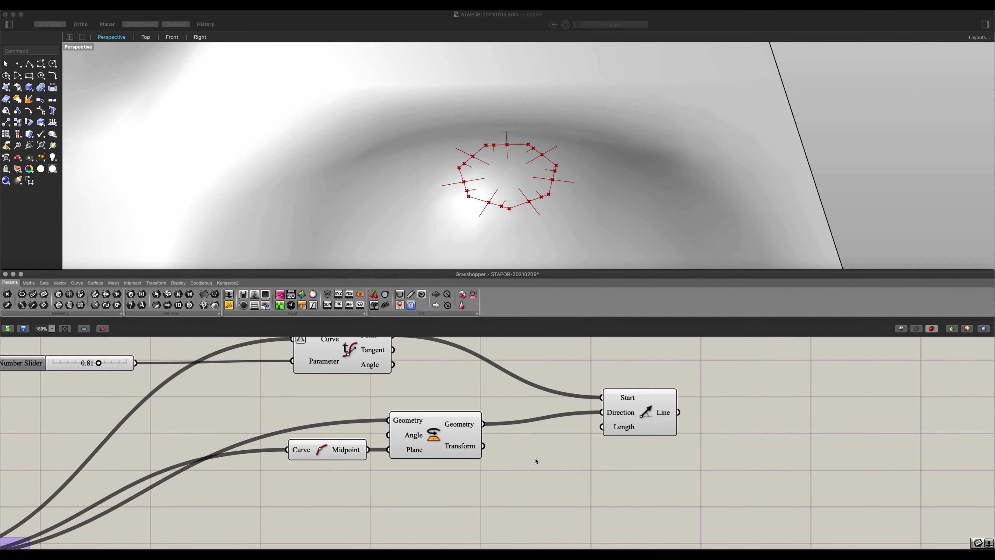
double_click(535, 458)
text(vector)
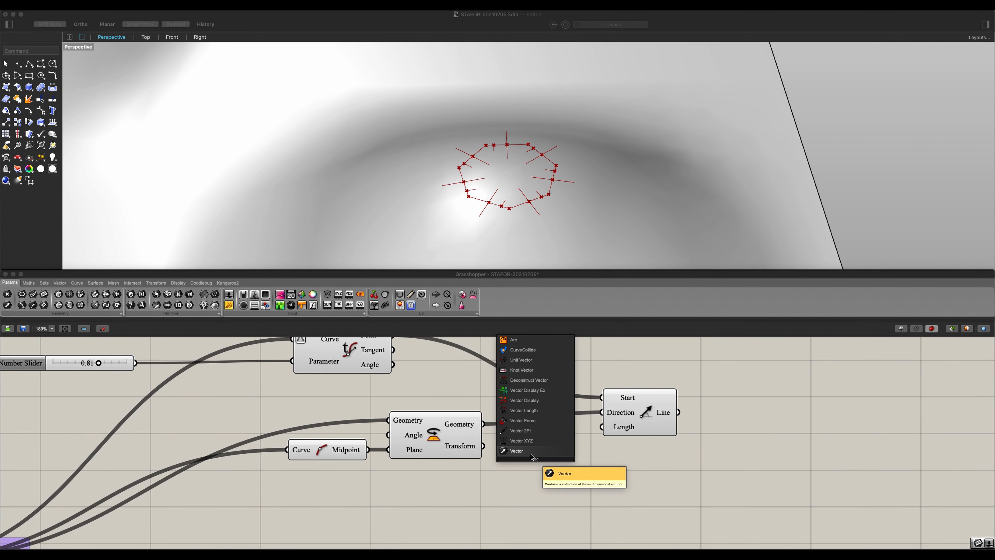
click(533, 453)
drag(539, 459, 550, 440)
drag(484, 423, 601, 412)
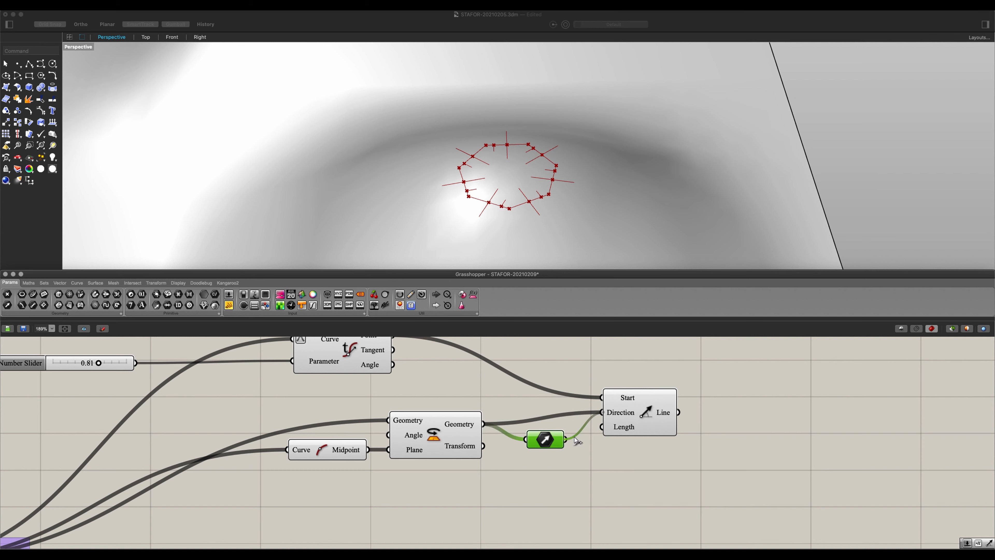
drag(549, 448, 525, 432)
drag(642, 416, 673, 418)
scroll(501, 212, up, 3)
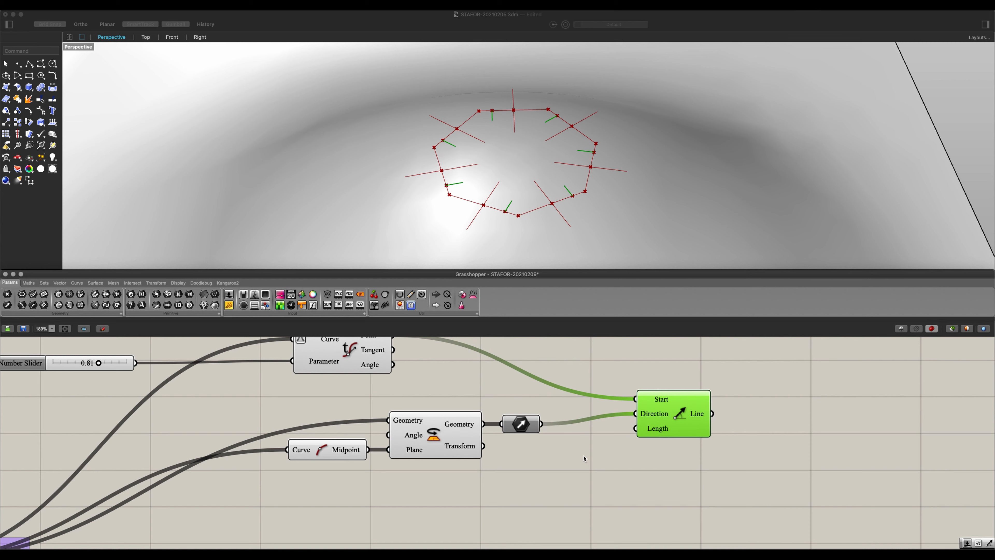
Step: Insert a Negative component between the Vector parameter and Line SDL's Direction input, and line the components up in a row
click(573, 465)
double_click(573, 461)
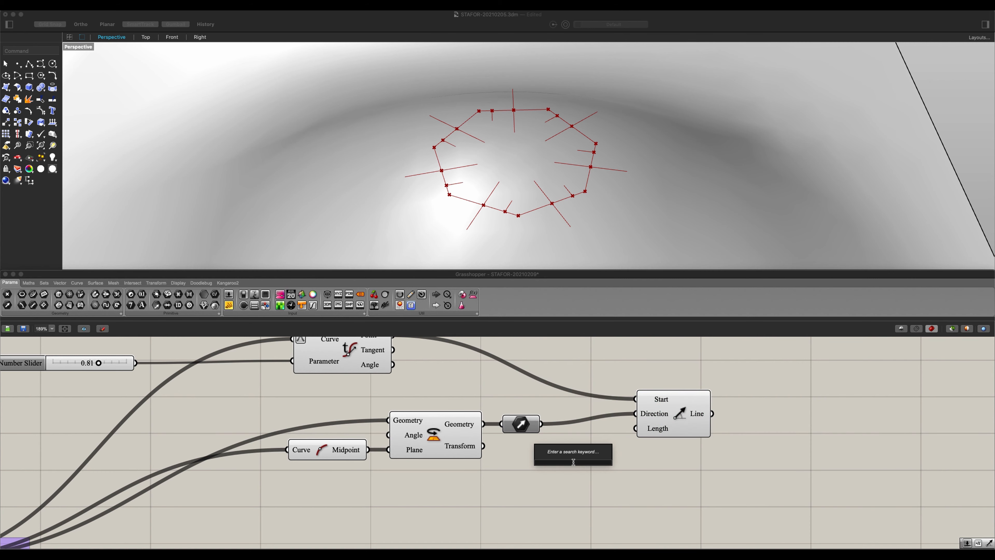
text(neg)
click(572, 456)
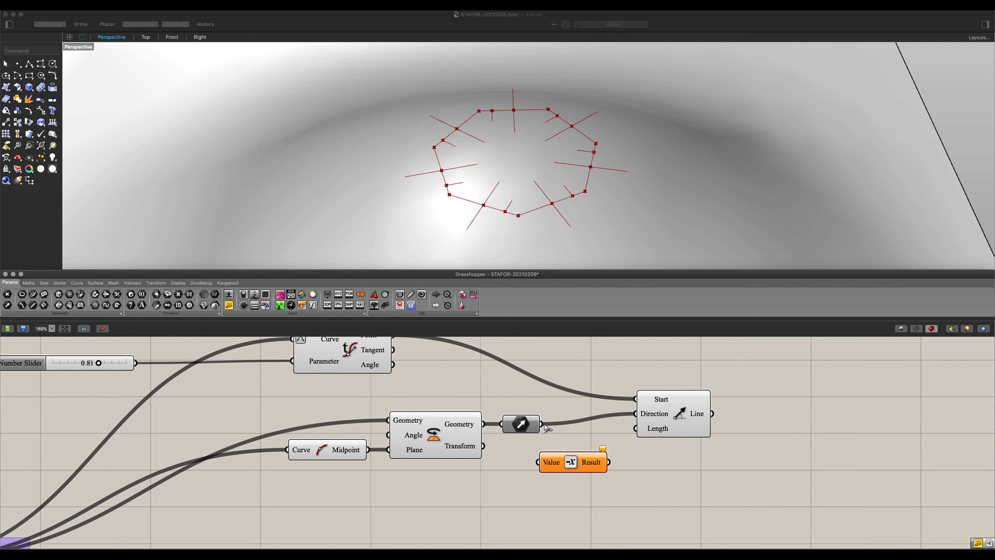
drag(542, 423, 538, 462)
drag(609, 463, 635, 413)
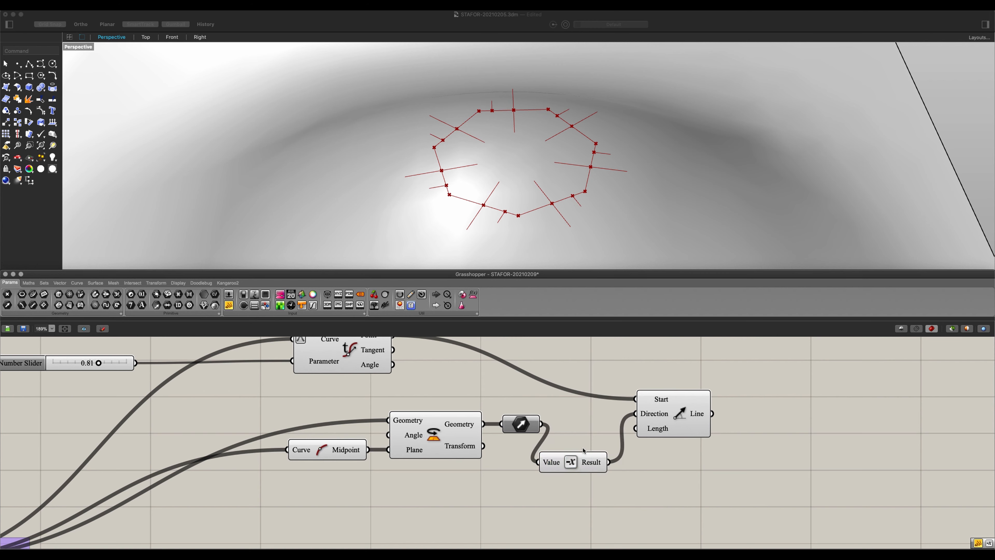
drag(575, 457, 593, 421)
drag(675, 421, 705, 434)
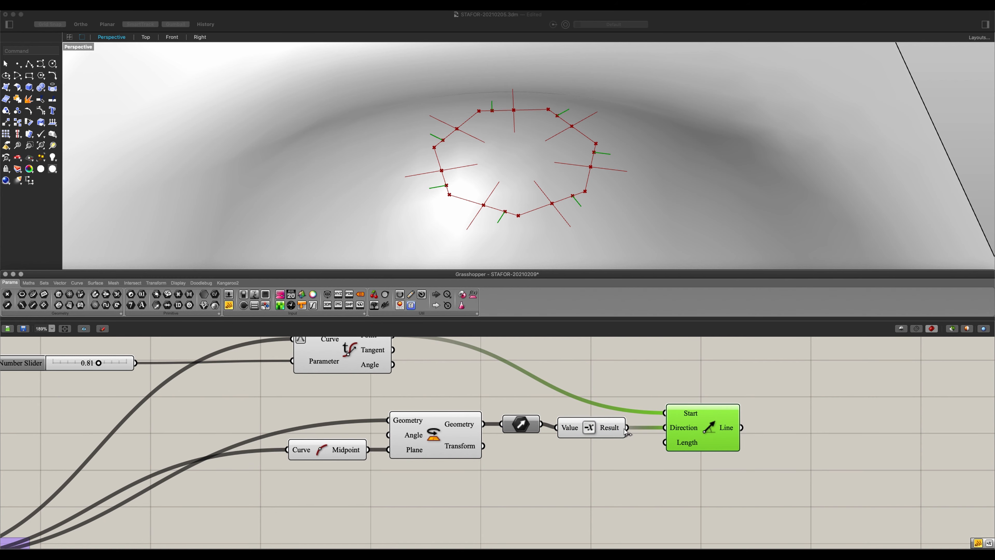
drag(576, 427, 584, 427)
click(527, 427)
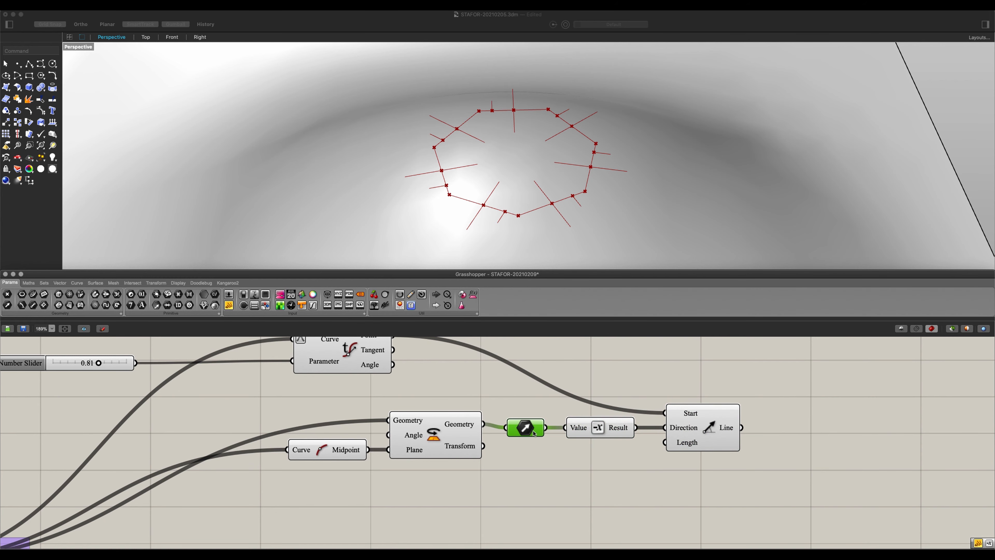
Step: Insert a removeDuplicatePts component between Evaluate Curve's Point output and Line SDL's Start input, aligned with Evaluate Curve
scroll(527, 435, down, 2)
right_drag(524, 434, 568, 462)
click(496, 428)
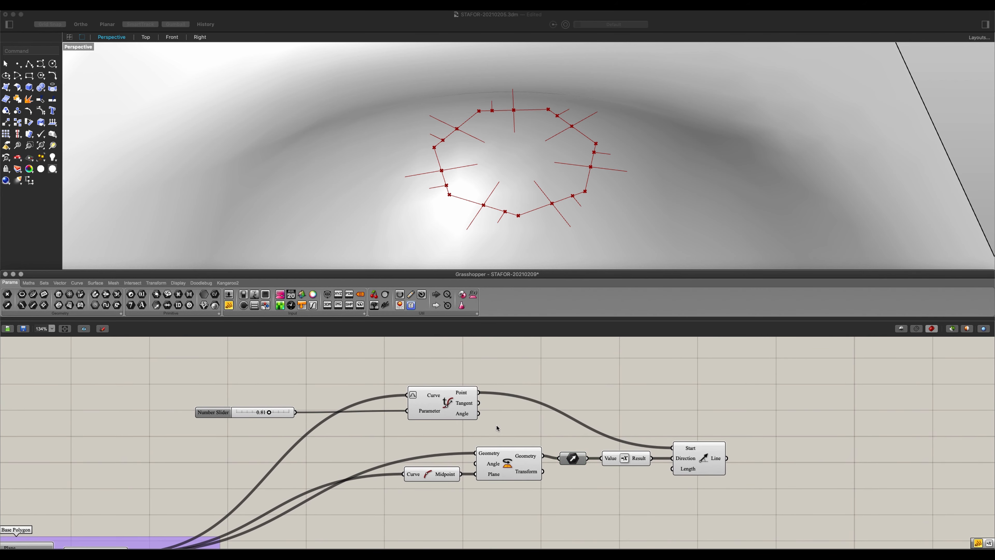
scroll(509, 413, up, 2)
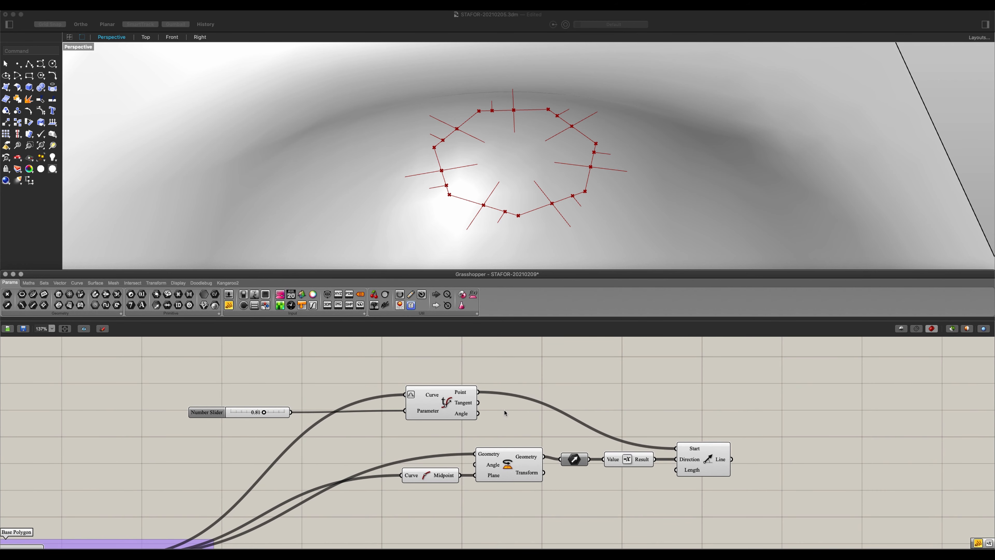
click(465, 413)
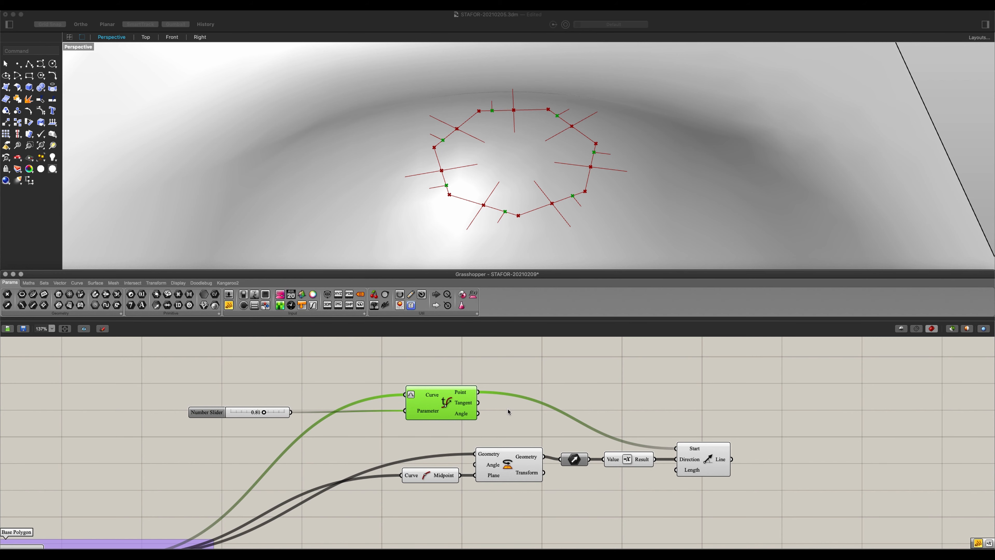
scroll(511, 414, right, 3)
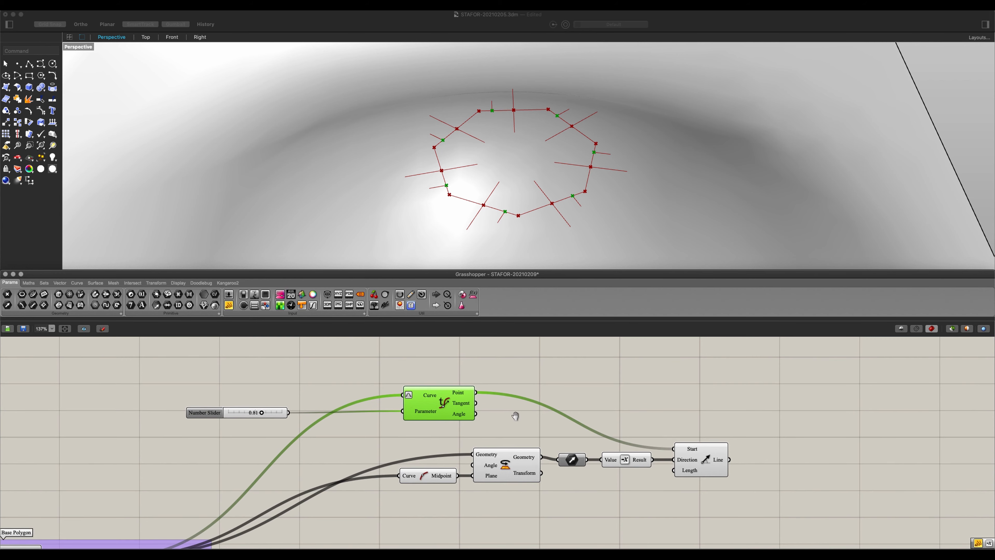
scroll(505, 428, up, 1)
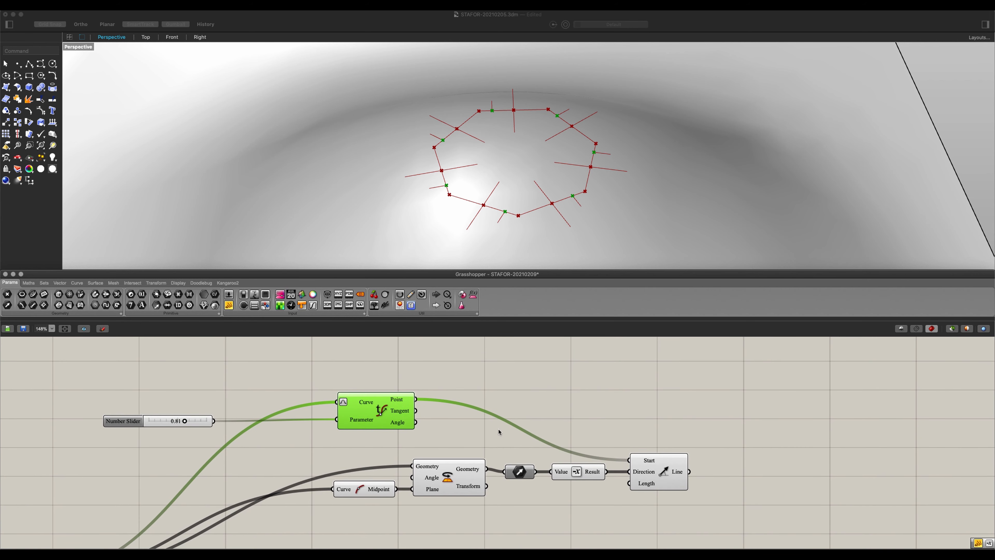
double_click(535, 399)
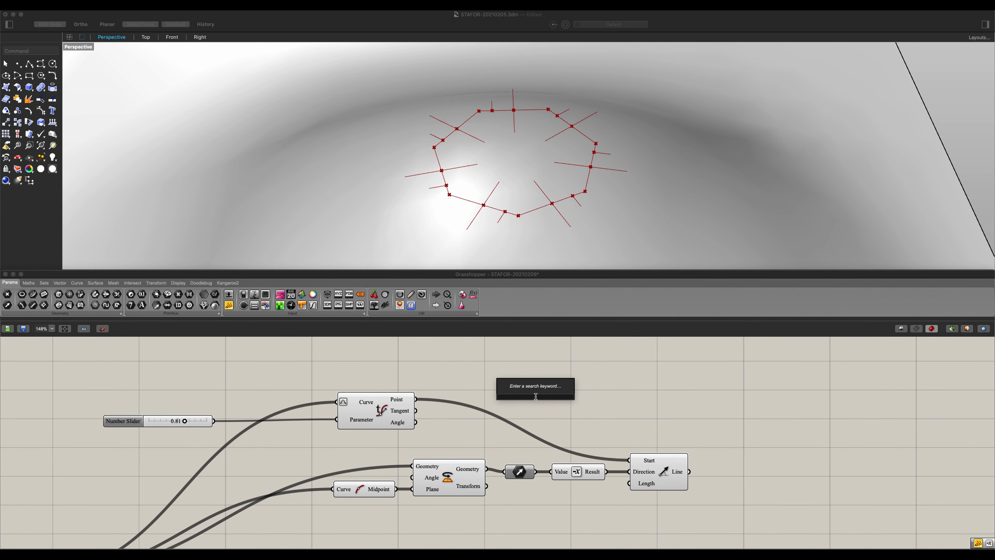
text(remov)
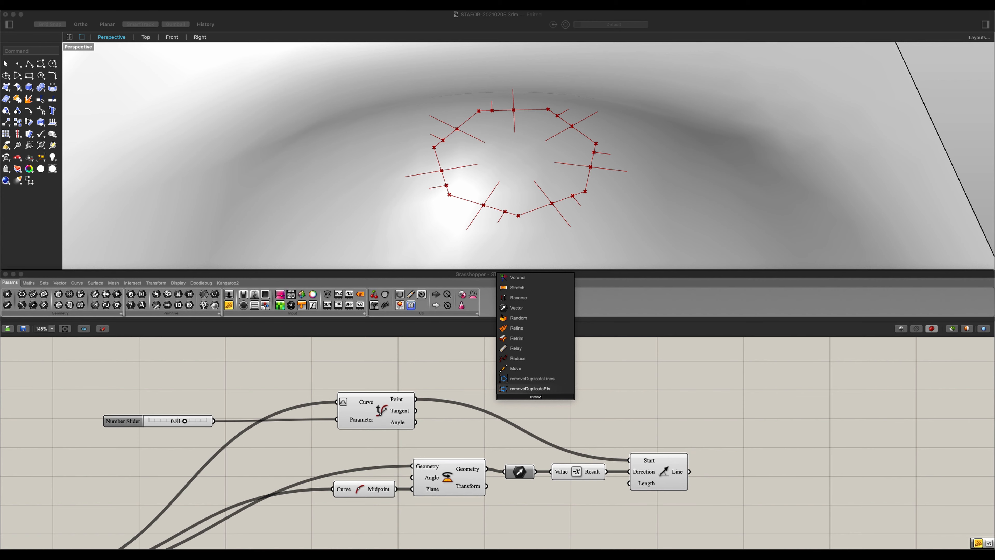
key(Return)
drag(422, 397, 496, 390)
right_drag(579, 416, 555, 405)
drag(550, 386, 604, 451)
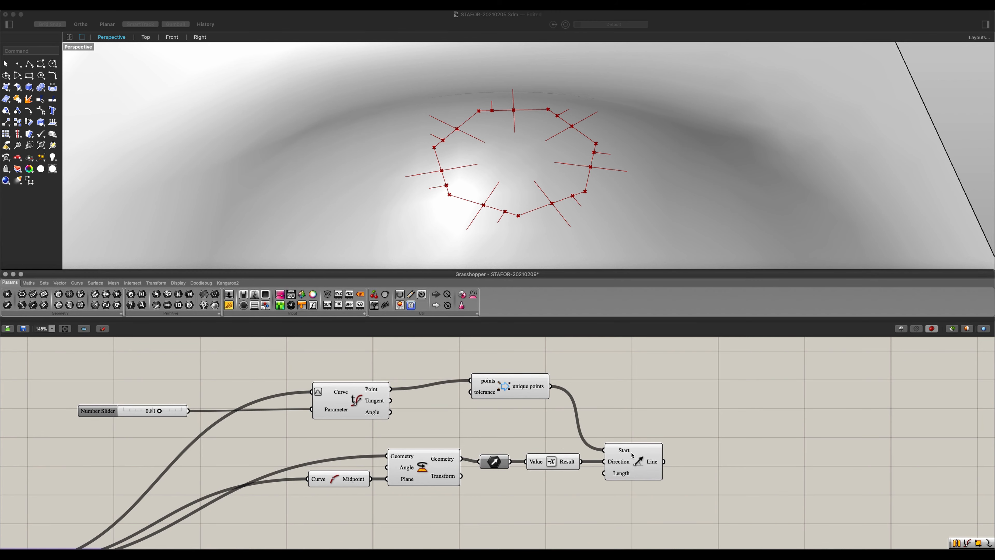
click(635, 462)
drag(499, 382, 476, 391)
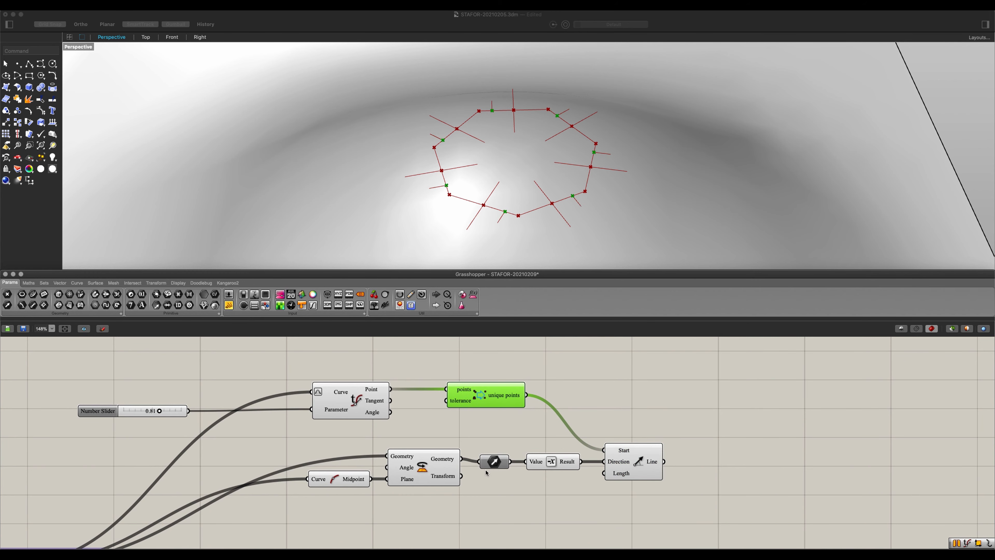
Step: Turn off the preview of the Evaluate Curve, unique points, Midpoint, Rotate, Vector and Negative components, leaving Line SDL's preview on
right_drag(486, 474, 573, 451)
click(601, 473)
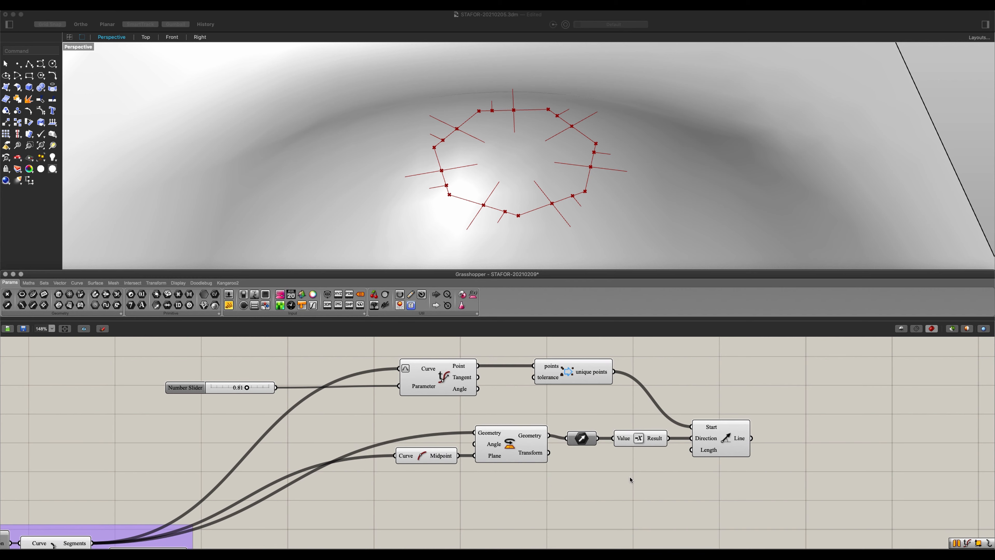
drag(630, 478, 393, 357)
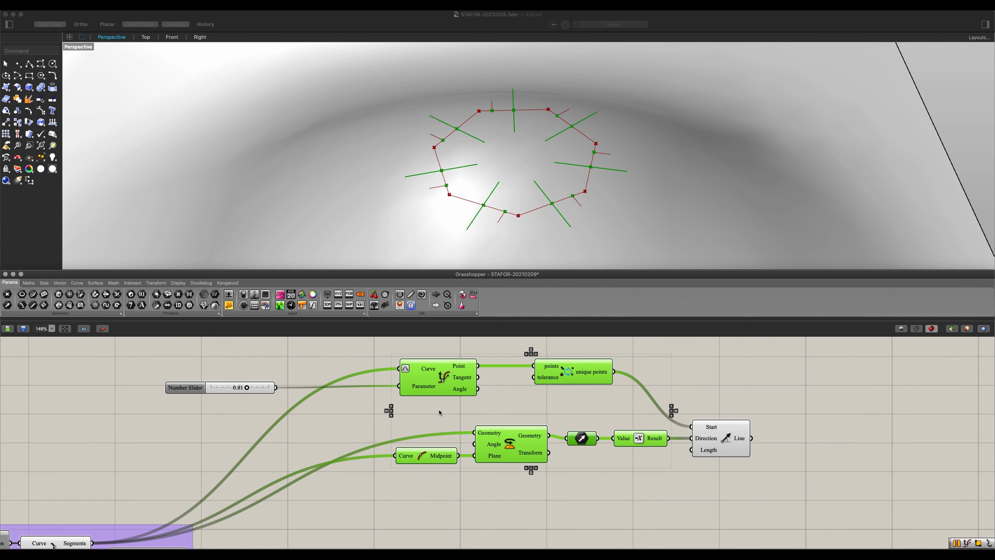
click(480, 408)
scroll(481, 408, down, 1)
right_drag(652, 466, 713, 467)
click(779, 441)
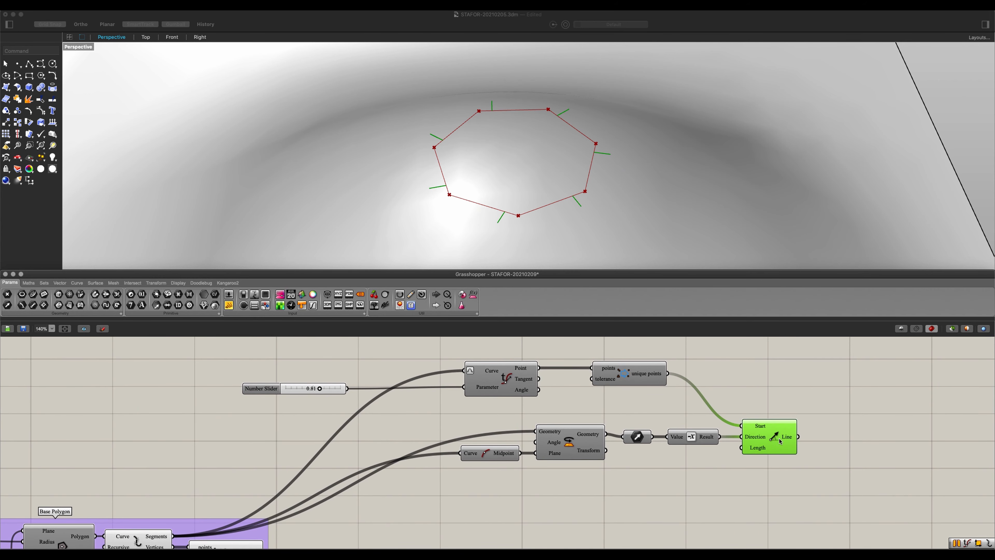
scroll(743, 452, down, 1)
right_drag(603, 477, 592, 465)
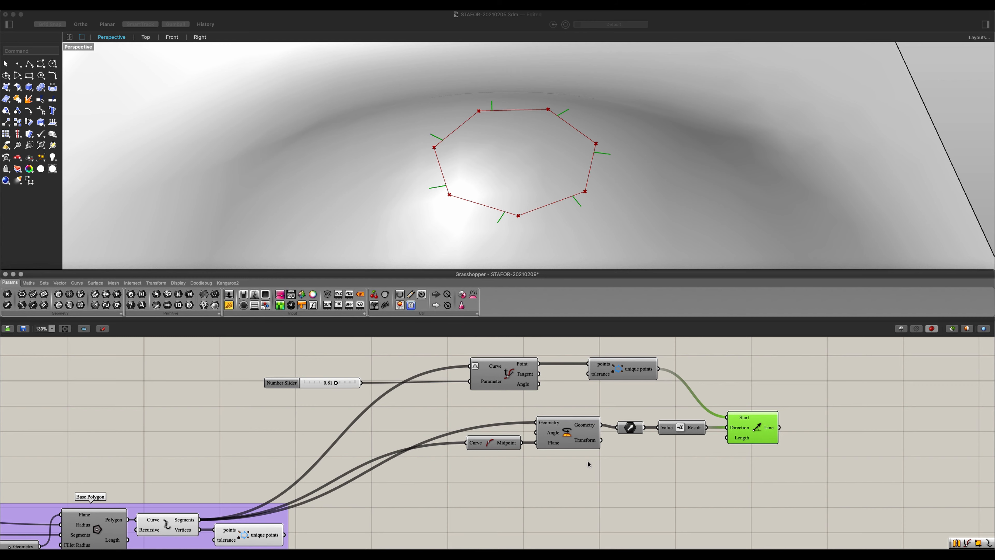
scroll(738, 440, up, 4)
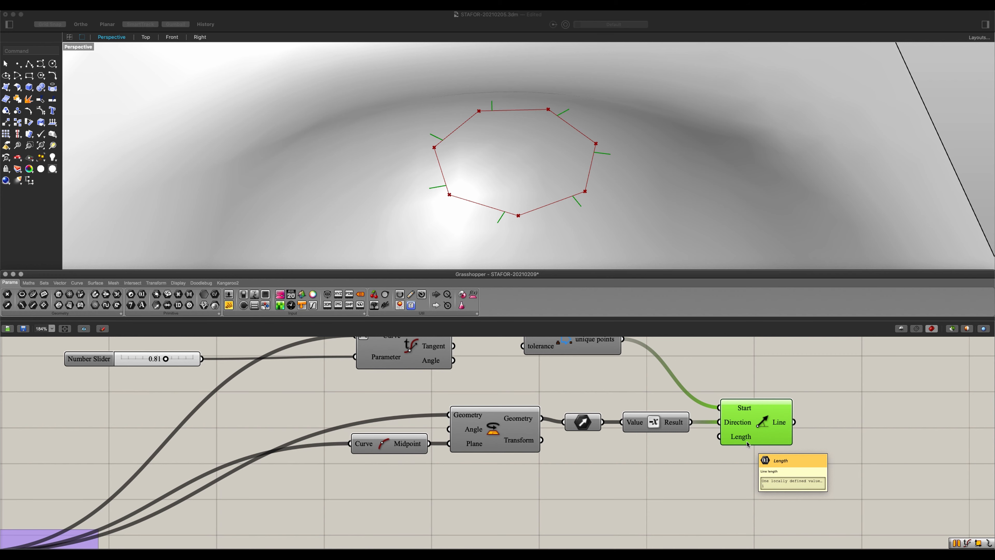
scroll(744, 444, down, 3)
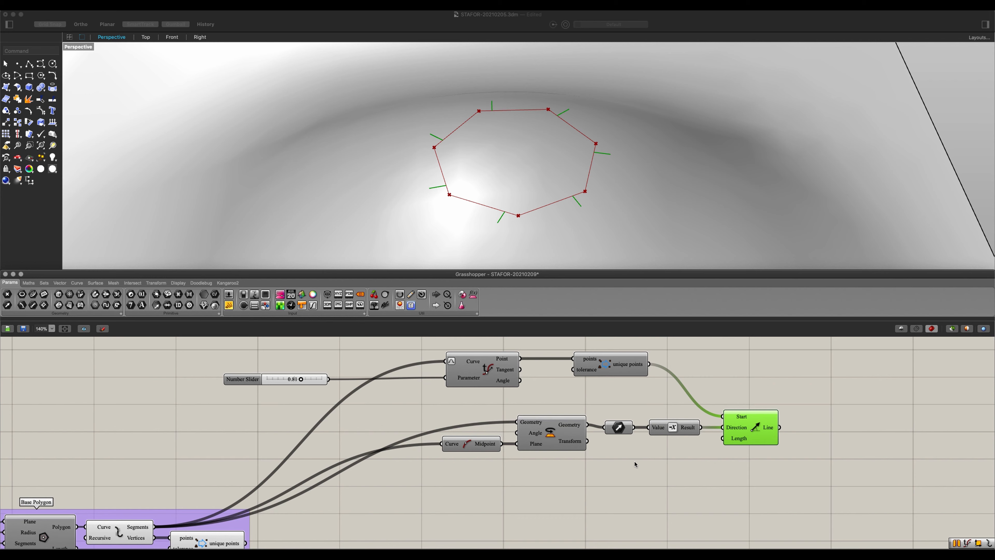
right_drag(586, 463, 613, 465)
right_drag(396, 422, 395, 419)
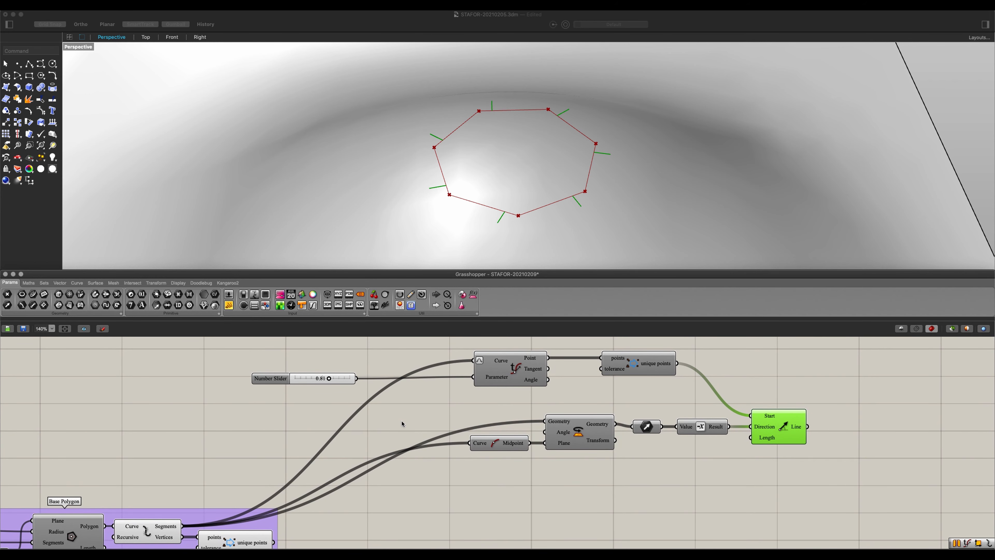
scroll(409, 413, left, 2)
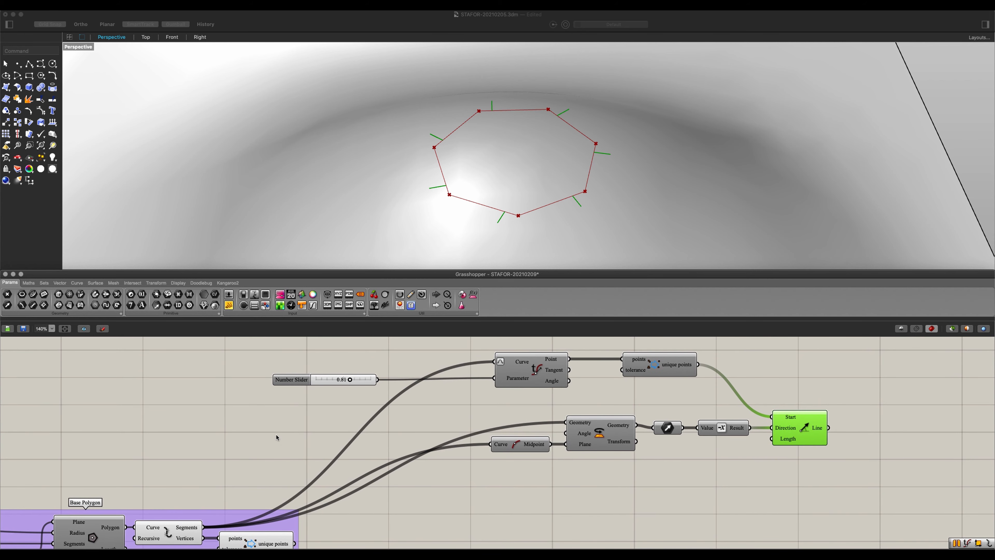
Step: Add a number slider with a maximum of 10.0 below the 0.81 slider and set it to 3.0
double_click(277, 431)
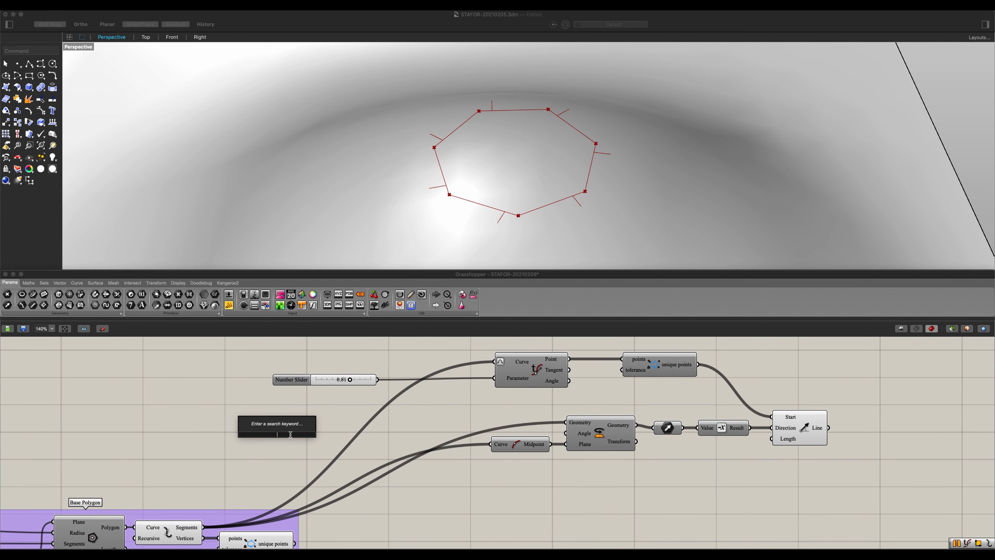
text(1)
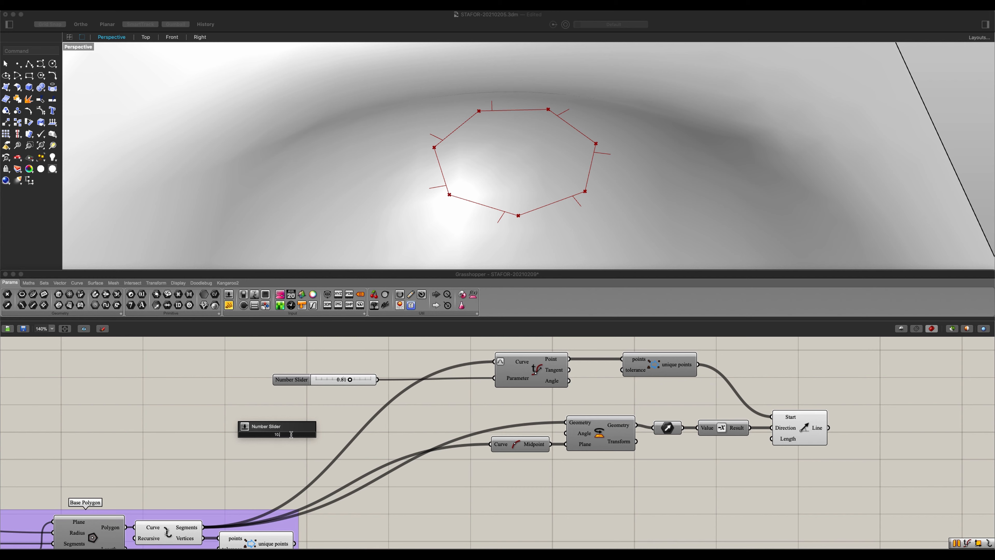
text(0)
key(Return)
scroll(311, 435, up, 1)
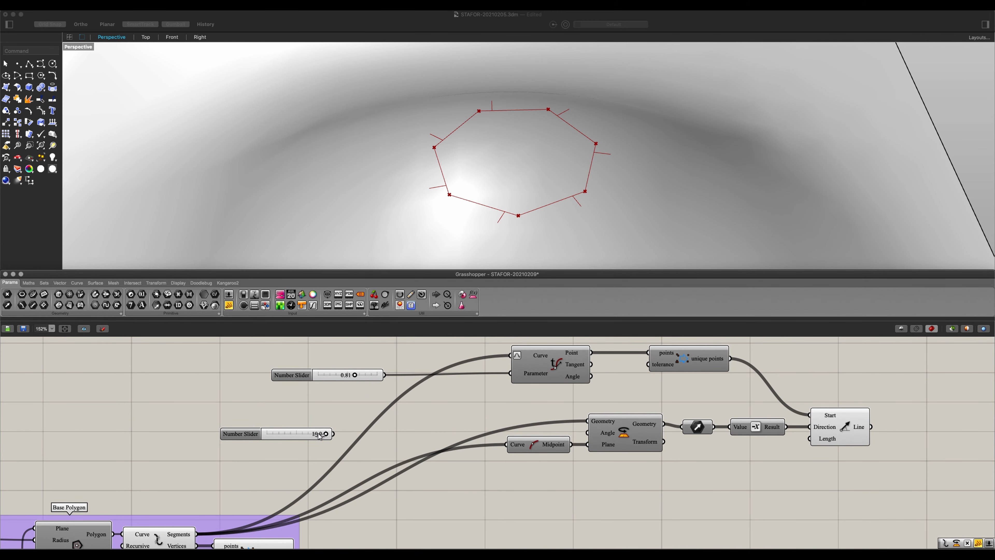
drag(319, 434, 292, 441)
mouse_move(329, 457)
right_down()
mouse_move(306, 447)
mouse_move(317, 458)
right_up()
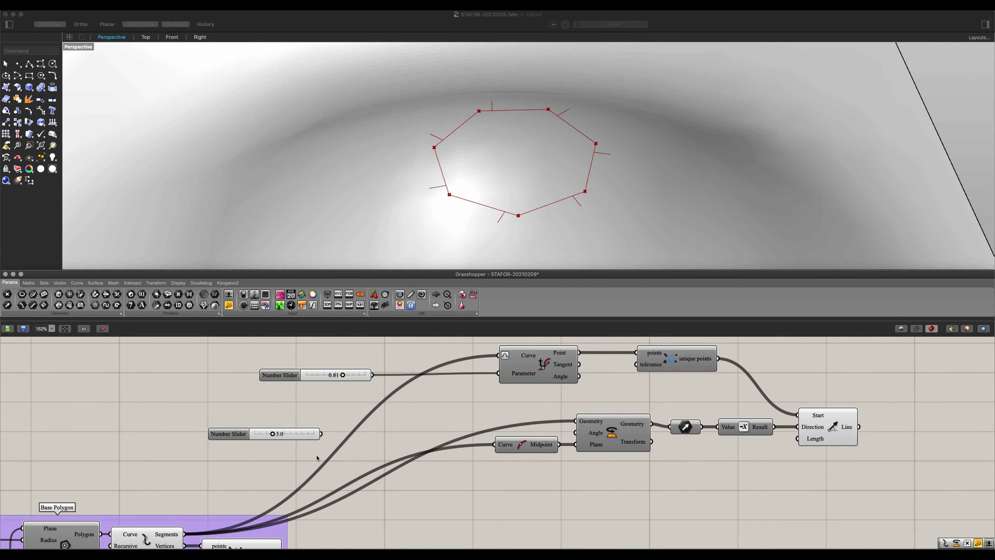
drag(229, 433, 229, 439)
right_drag(468, 488, 480, 474)
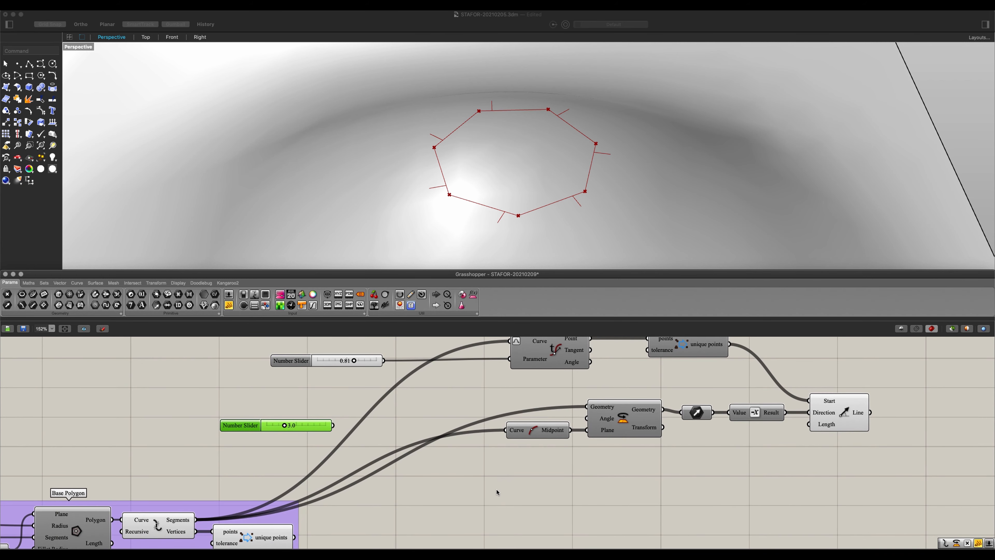
Step: Add a Remap Numbers component and place it below the Rotate component
double_click(528, 491)
text(remap)
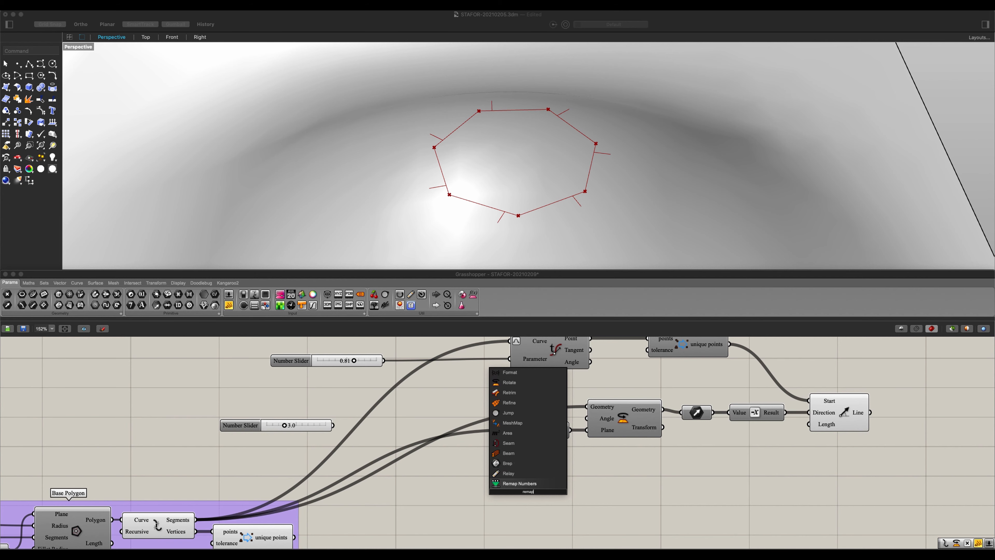
key(Return)
drag(511, 481, 582, 478)
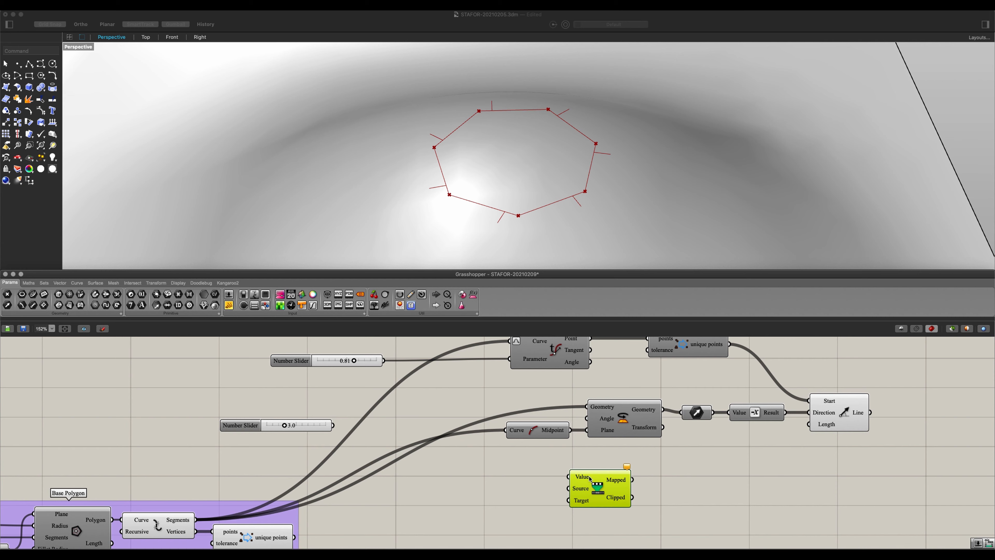
drag(591, 480, 600, 486)
Step: Insert a Multiplication component between the 0.81 slider and Remap Numbers' Value input, using the slider as its A input
double_click(459, 491)
text(mo)
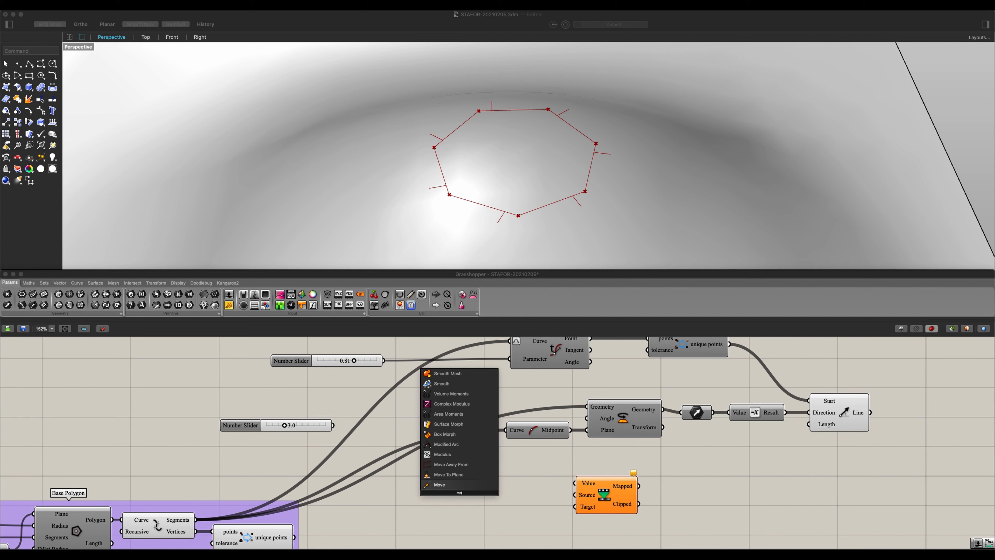
key(BackSpace)
text(ult)
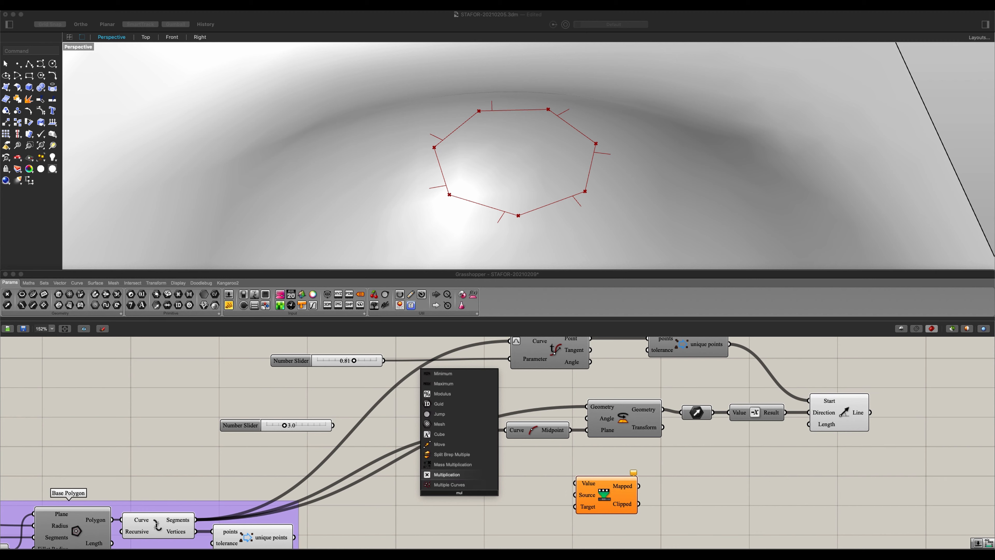
key(Return)
drag(383, 360, 574, 483)
drag(464, 492, 525, 478)
Step: Add a panel containing 2 and connect it to Multiplication's B input, positioned just before the component
double_click(460, 494)
text(//2)
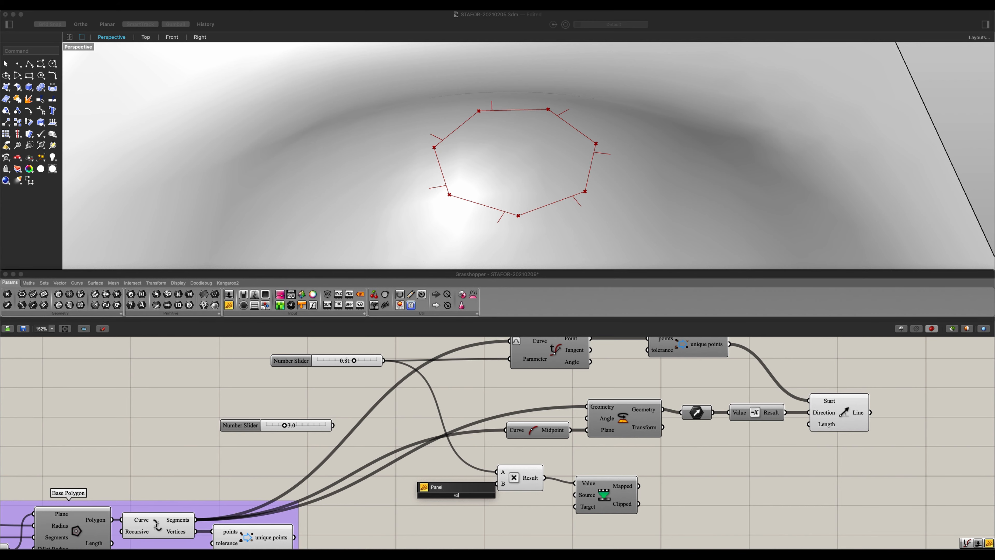
key(Return)
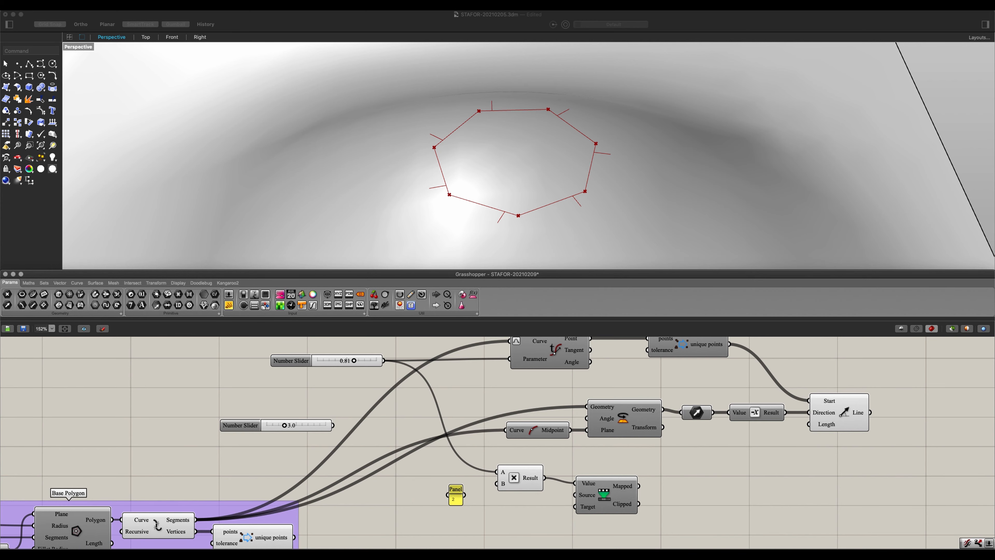
scroll(464, 496, up, 5)
drag(466, 494, 522, 474)
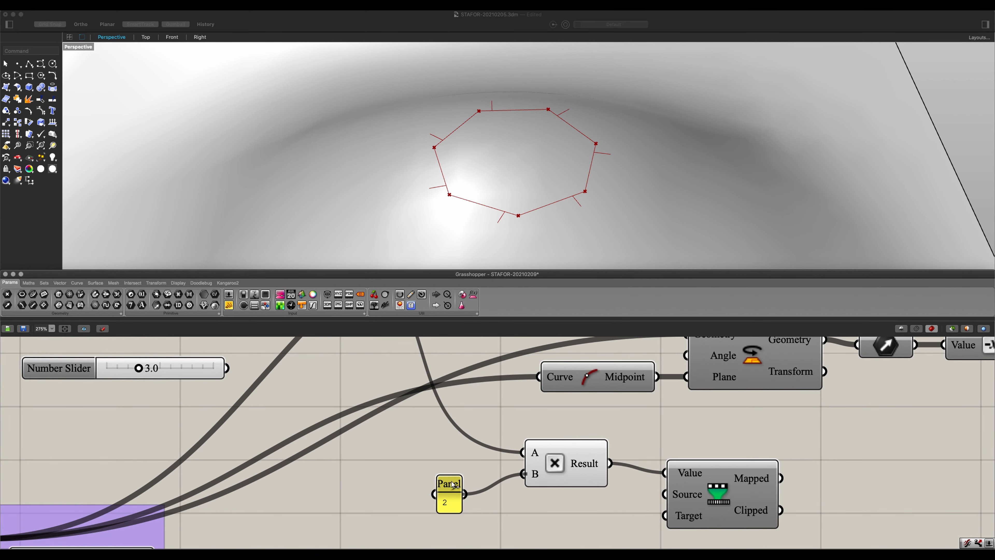
drag(437, 494, 469, 475)
Step: Rearrange the Multiplication, panel and Remap Numbers components and connect Remap Numbers' Mapped output to Line SDL's Length input
scroll(472, 473, down, 6)
drag(581, 487, 609, 510)
drag(527, 497, 521, 458)
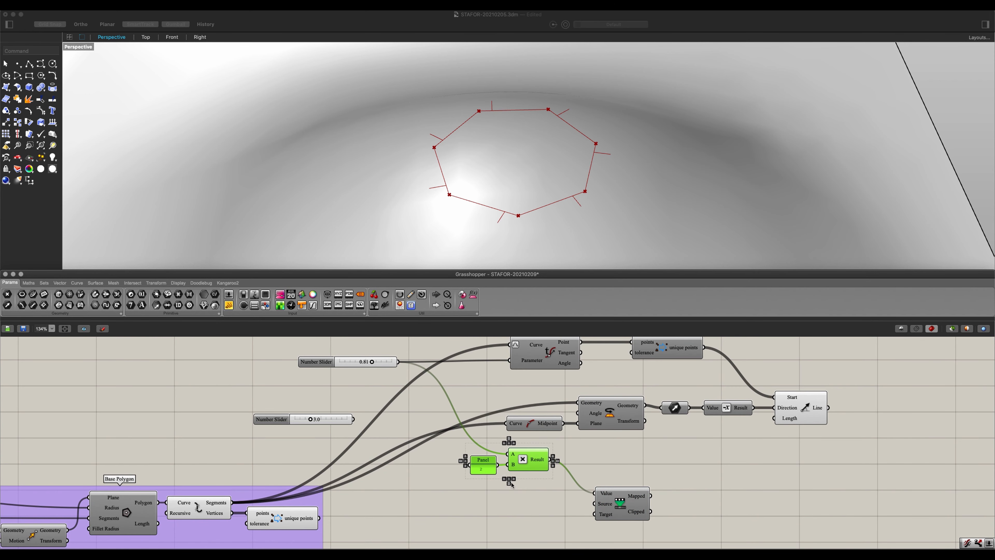
click(571, 460)
drag(630, 498, 774, 419)
click(803, 408)
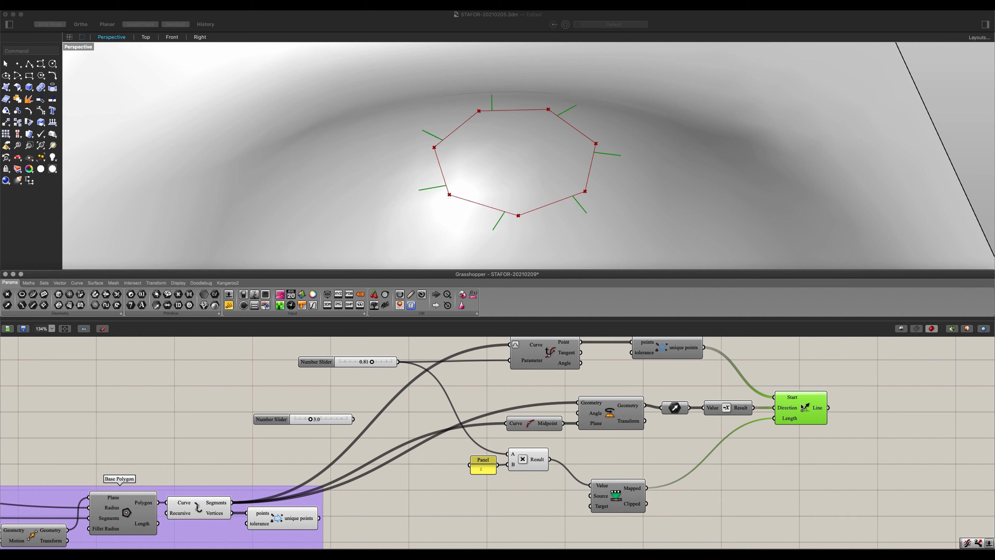
Step: Try Evaluate Curve's parameter slider at 0.67 and 0.83 to test the line lengths
mouse_move(373, 365)
mouse_down()
mouse_move(333, 366)
mouse_move(368, 364)
mouse_move(359, 366)
mouse_up()
right_drag(491, 376, 484, 398)
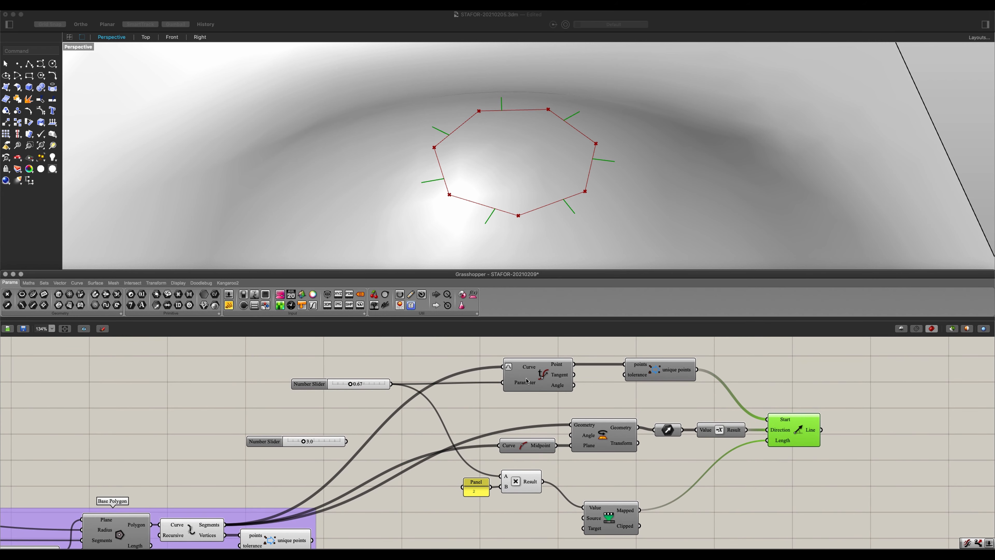
mouse_move(350, 383)
mouse_down()
mouse_move(378, 384)
mouse_move(348, 386)
mouse_move(367, 386)
mouse_up()
right_drag(375, 405, 360, 369)
click(444, 469)
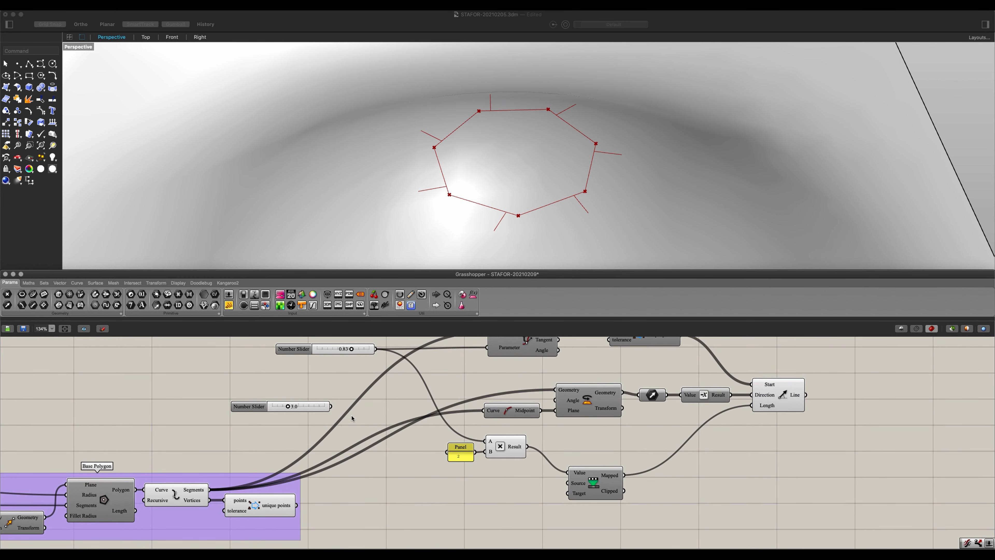
Step: Place two Construct Domain components, one above the other, beneath the Multiplication component
double_click(437, 500)
text(const)
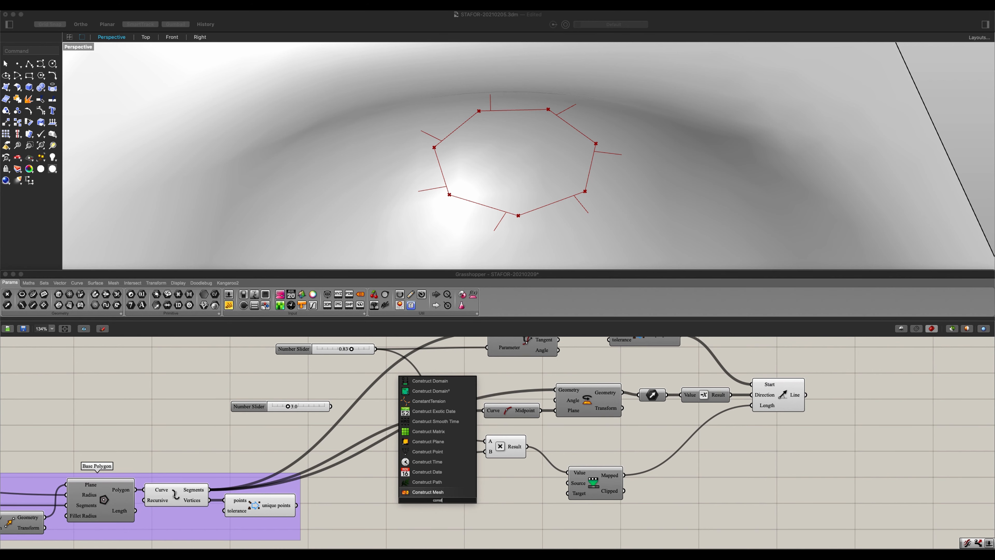
text(r)
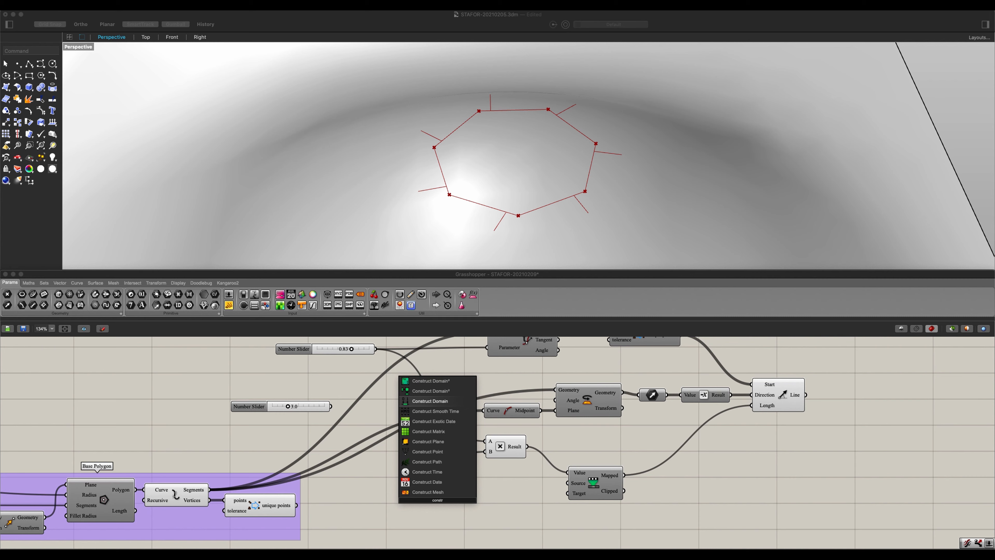
click(430, 401)
drag(444, 498, 475, 516)
Step: Connect the upper Construct Domain to Remap Numbers' Source input and the lower one to its Target input
scroll(476, 518, down, 2)
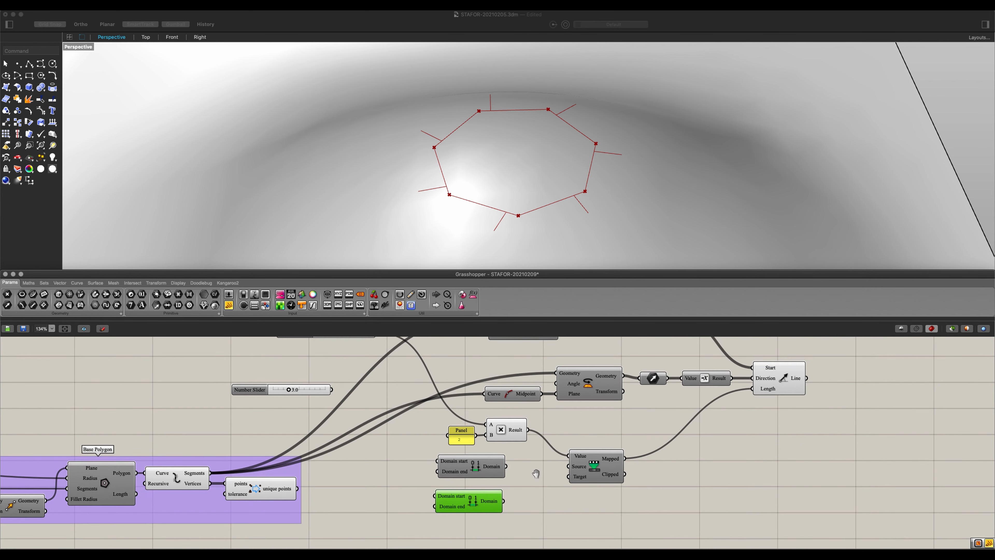
drag(506, 463, 568, 463)
drag(504, 498, 568, 473)
drag(473, 502, 488, 495)
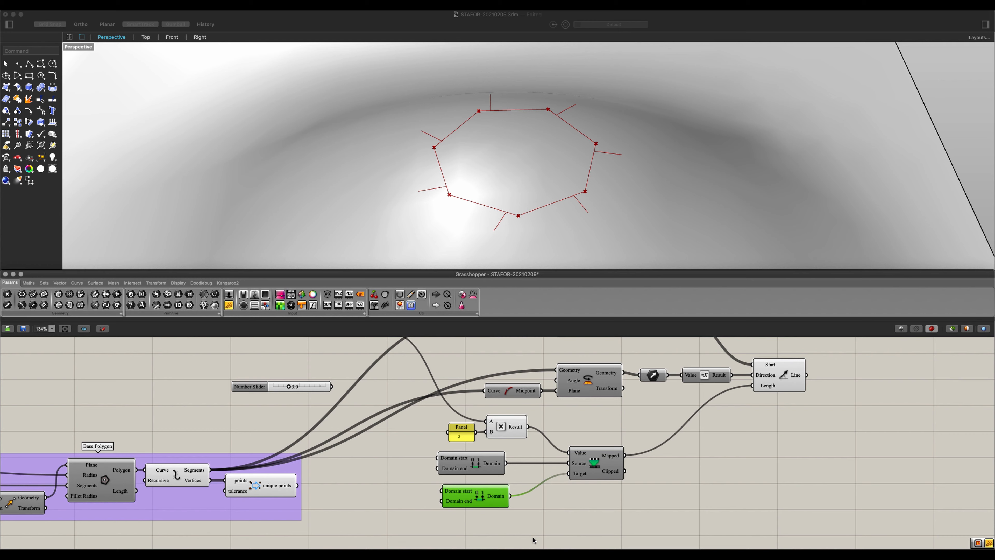
Step: Connect the 3.0 slider to the lower Construct Domain's Domain end input and set the slider to 1.9
scroll(335, 407, up, 1)
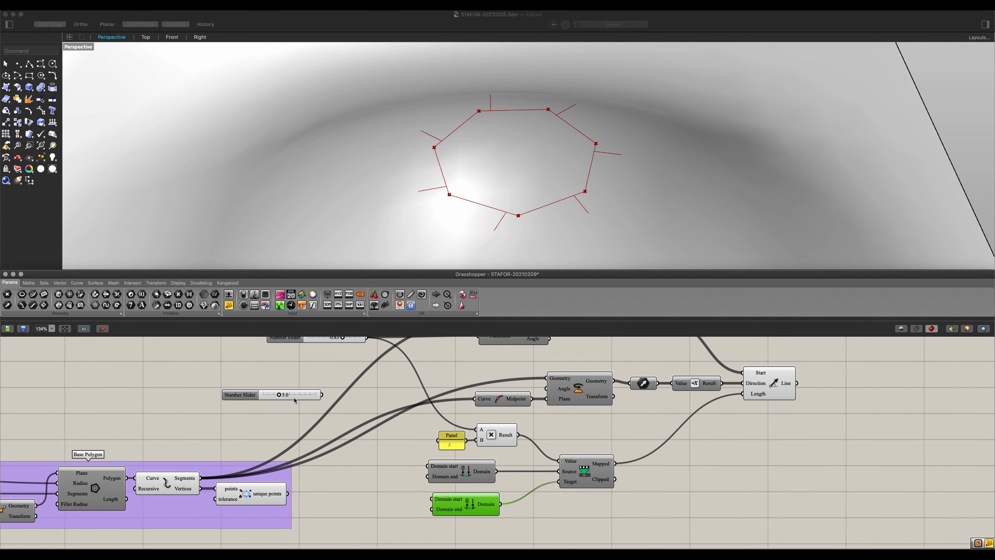
click(301, 397)
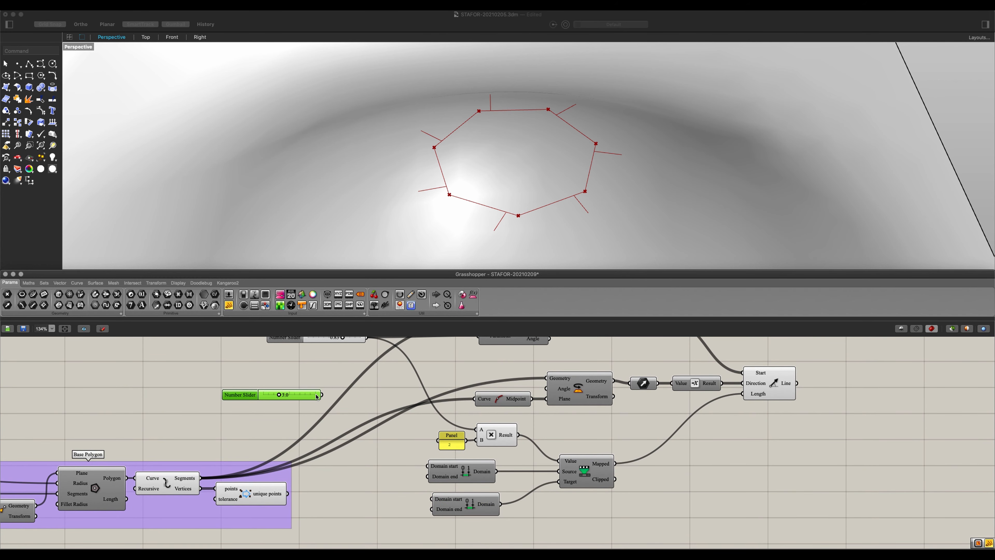
drag(321, 395, 442, 517)
drag(322, 395, 456, 508)
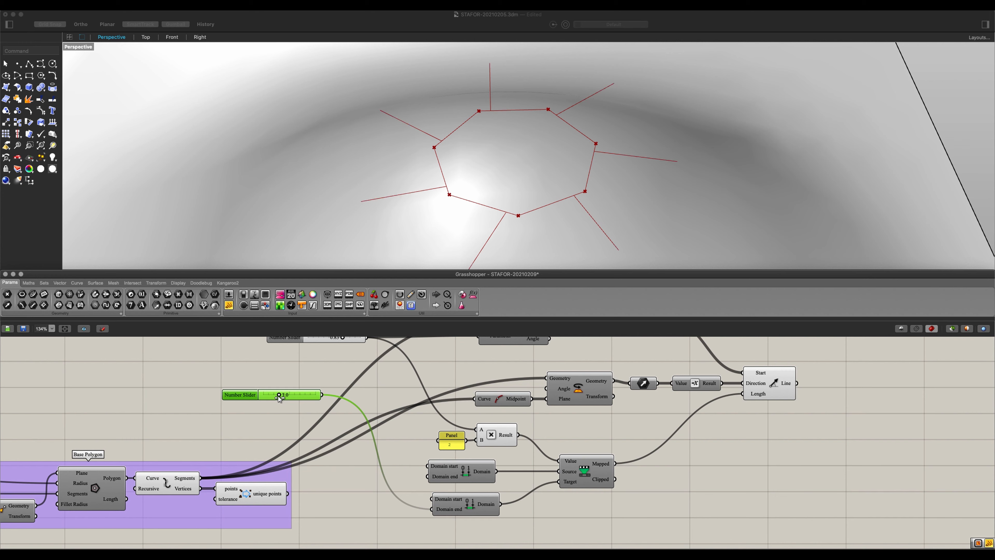
drag(275, 397, 276, 396)
Step: Set the slider driving Evaluate Curve's Parameter input to 0.50 and view the resulting lines in perspective
right_drag(276, 406, 265, 435)
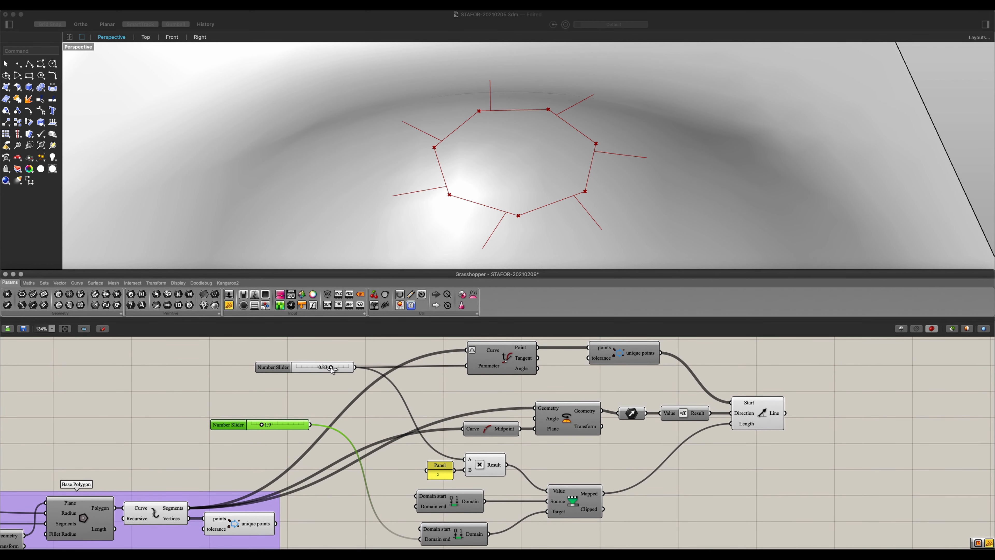
drag(328, 369, 290, 370)
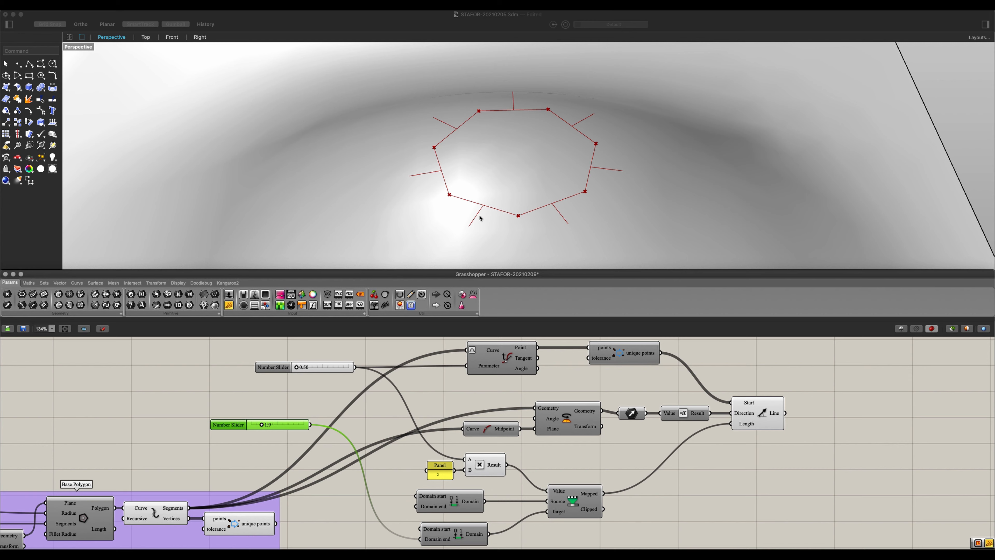
right_drag(476, 215, 460, 195)
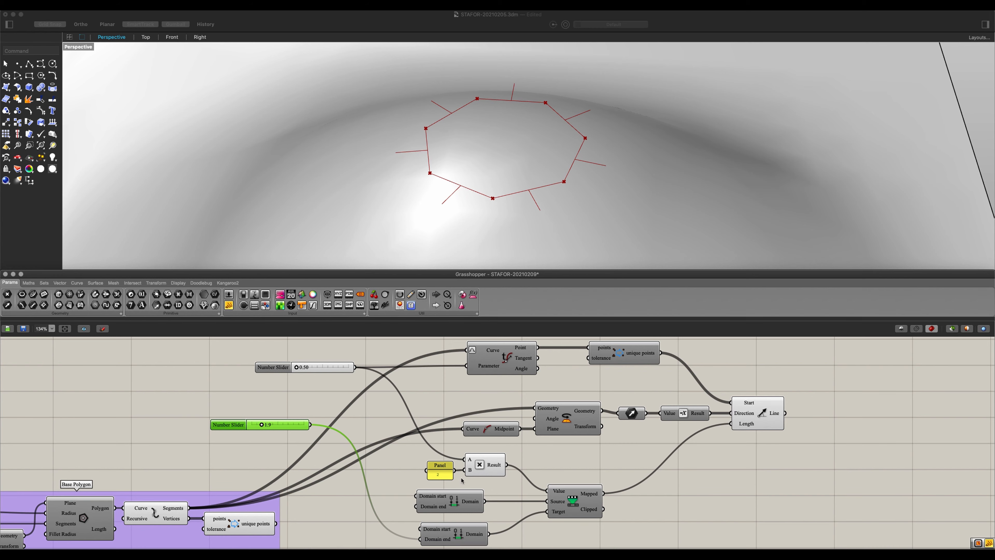
Step: Move the Construct Domain that feeds Remap Numbers' Source input slightly closer to the Remap Numbers component
right_drag(461, 480, 511, 425)
scroll(511, 424, up, 1)
drag(500, 445, 512, 445)
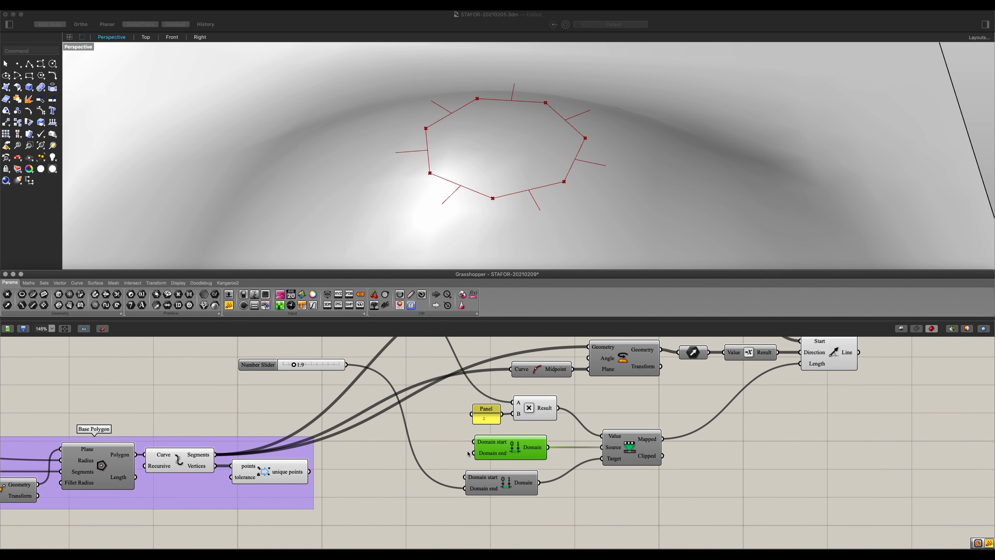
Step: Add a panel containing 1 and connect it to Domain start of the Construct Domain that feeds Remap Numbers' Source
scroll(467, 453, up, 3)
drag(502, 478, 512, 483)
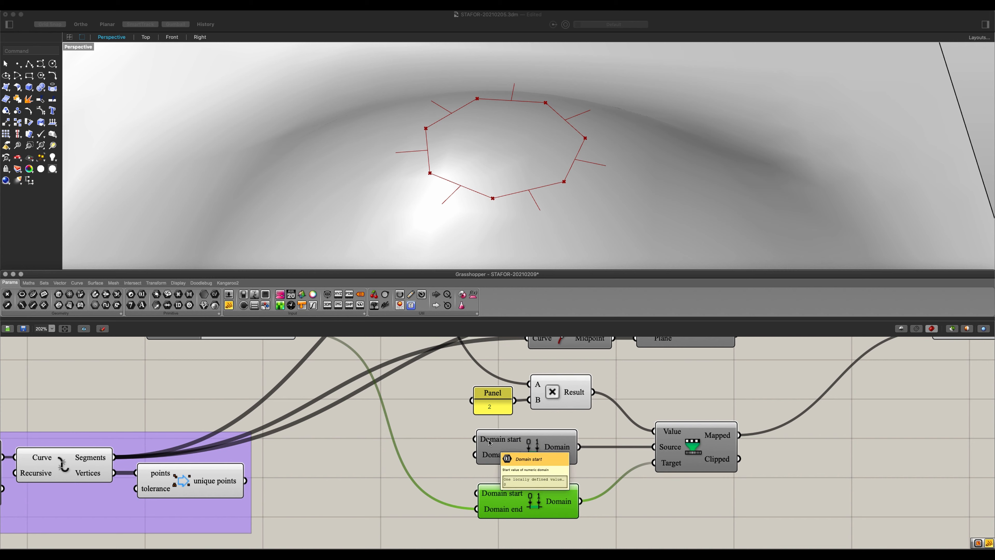
double_click(433, 439)
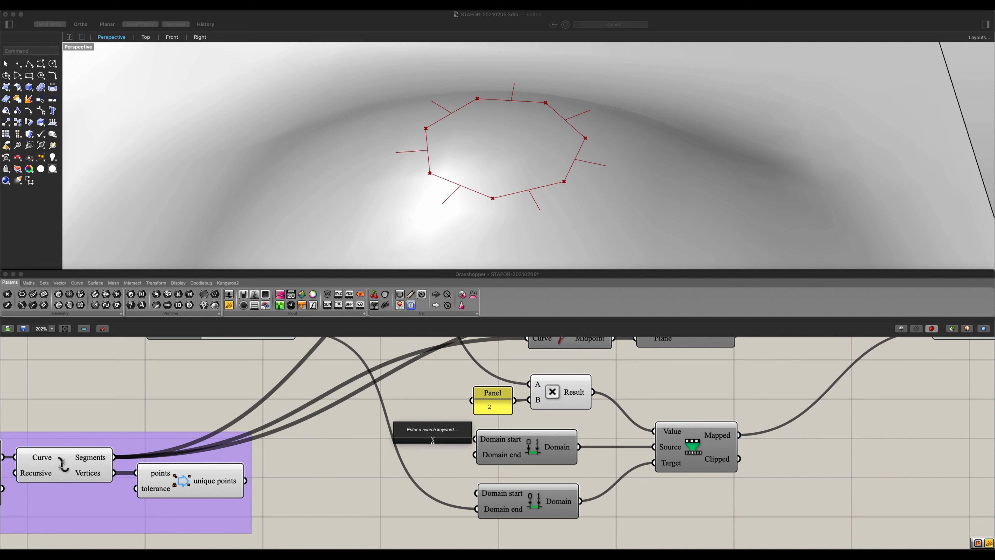
text(//)
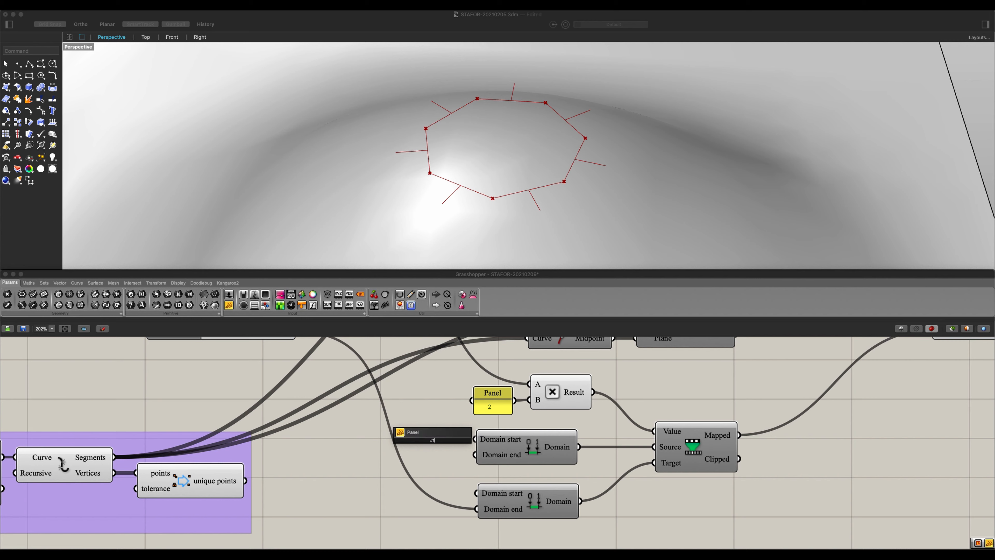
text(1)
key(Return)
drag(444, 439, 475, 439)
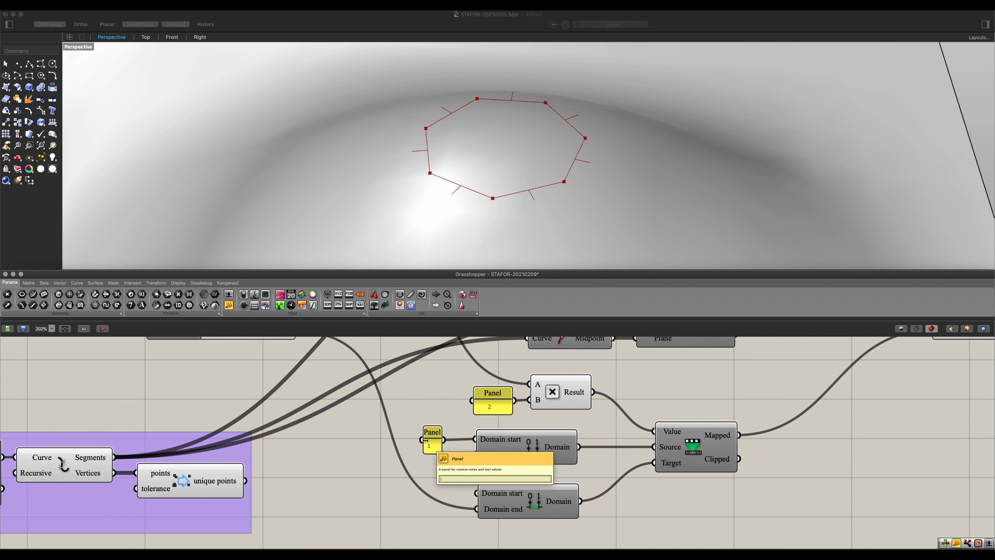
Step: Duplicate that panel, connect the copy to Domain end of the same Construct Domain, and change its text to 0
drag(424, 441, 475, 455)
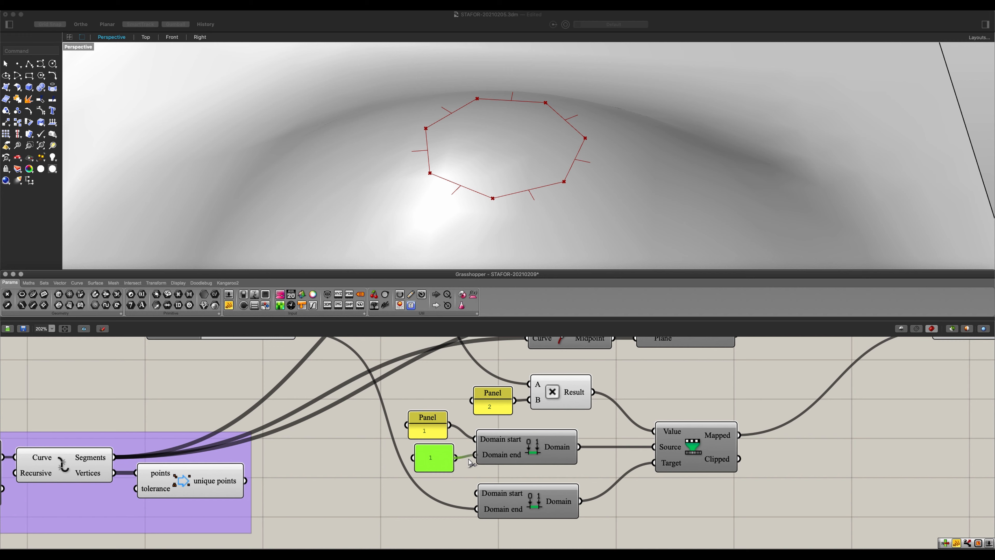
double_click(430, 462)
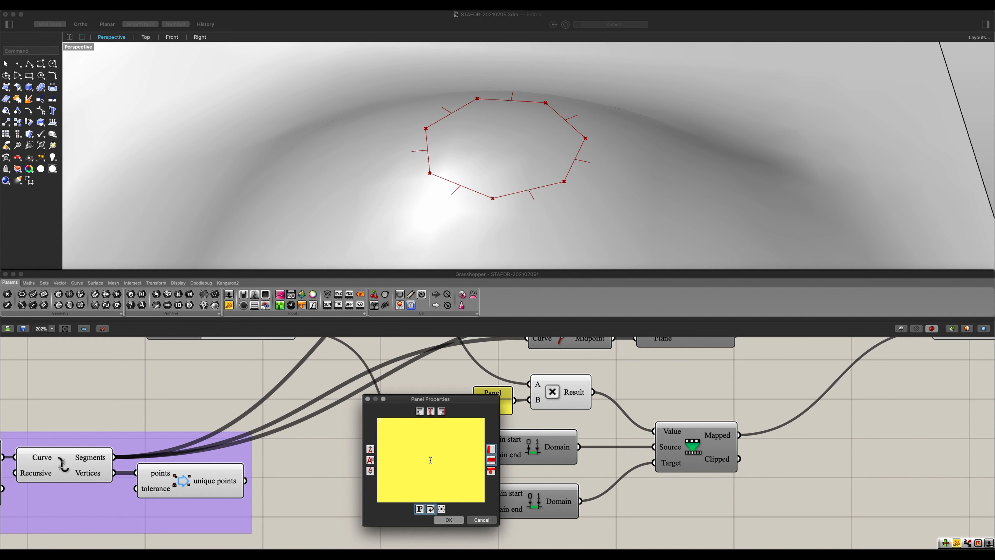
click(447, 520)
click(453, 488)
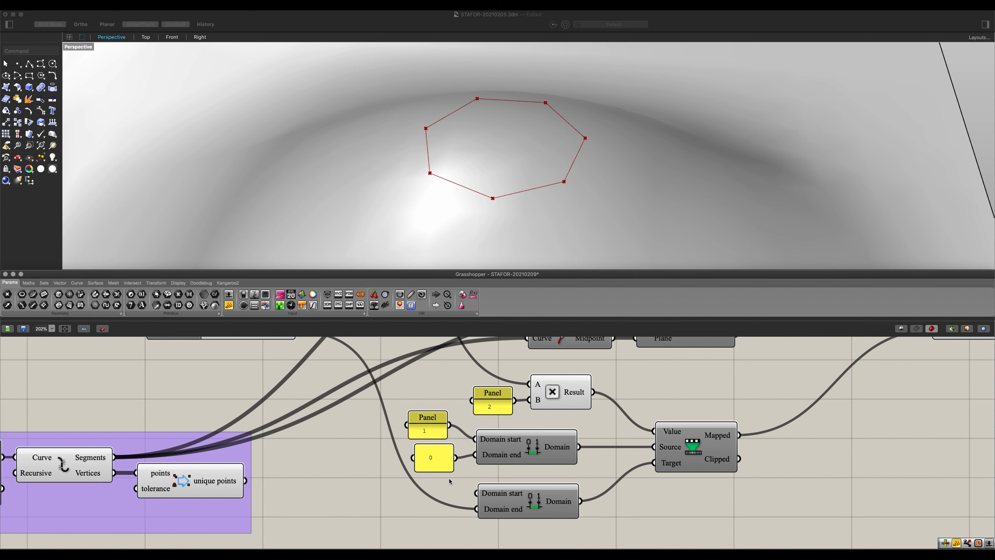
Step: Set the slider driving Evaluate Curve's Parameter to 0.83 and the slider driving the target domain's end to 3.9
scroll(453, 486, down, 4)
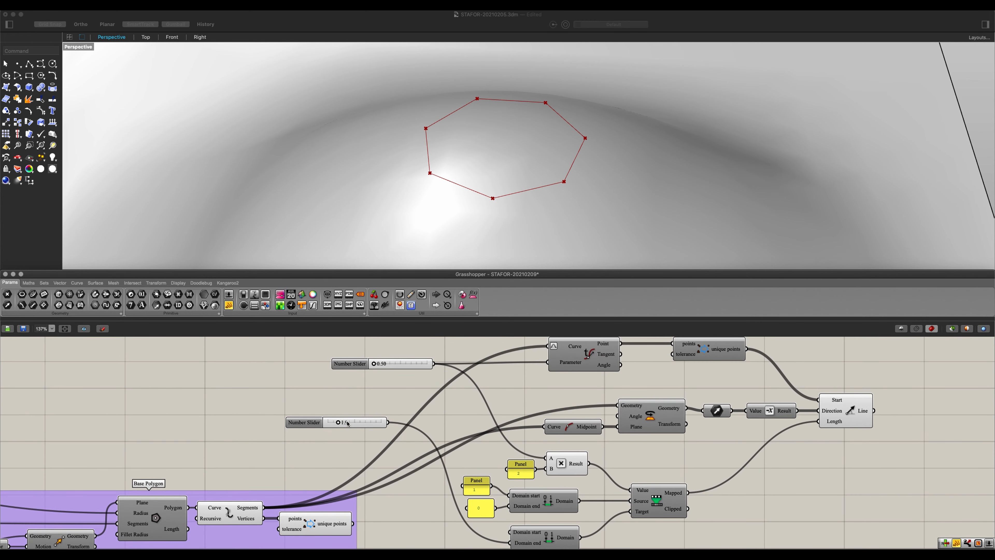
drag(339, 423, 344, 427)
drag(380, 365, 411, 367)
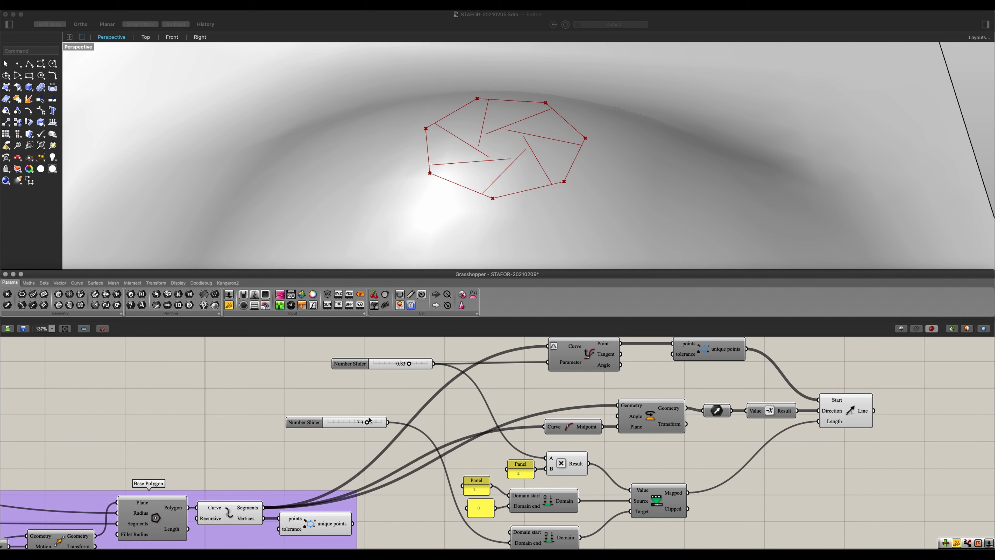
mouse_move(367, 424)
mouse_down()
mouse_move(336, 422)
mouse_move(368, 423)
mouse_move(336, 424)
mouse_move(360, 423)
mouse_move(339, 423)
mouse_move(357, 422)
mouse_move(340, 421)
mouse_move(349, 422)
mouse_up()
Step: Connect the Vector parameter directly to Line SDL's Direction, delete the Negative component, and move Line SDL closer to the Vector parameter
scroll(510, 439, down, 2)
scroll(510, 439, right, 2)
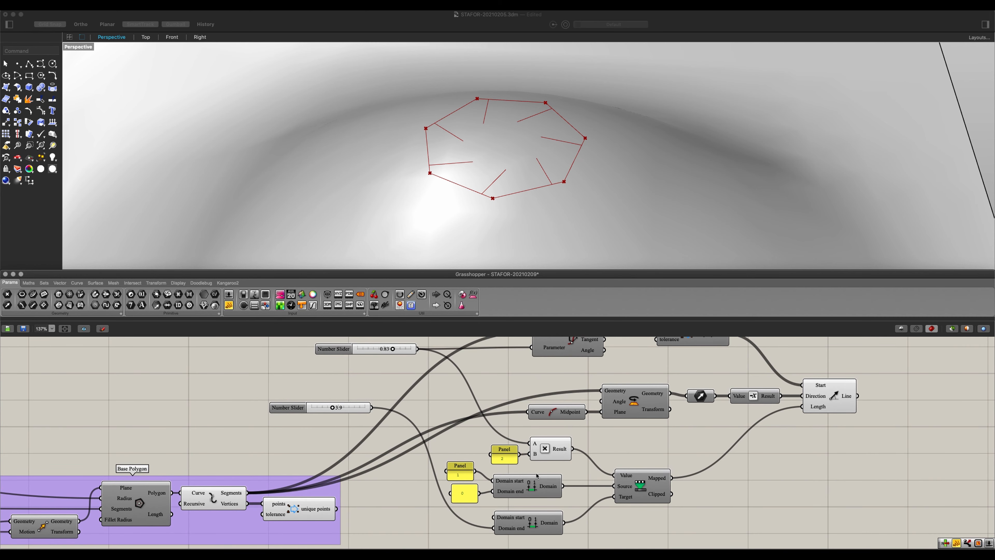
mouse_move(520, 488)
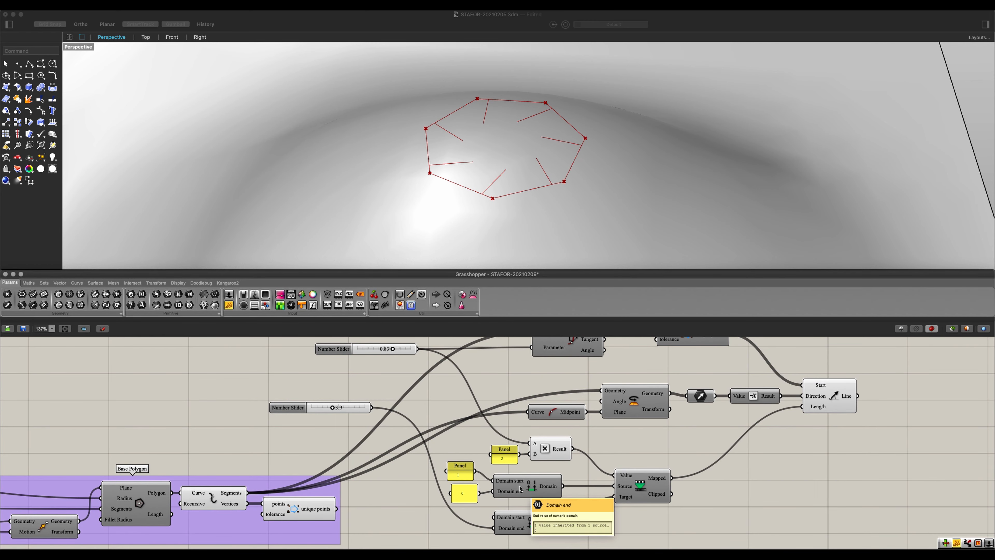
scroll(520, 489, up, 3)
scroll(520, 489, right, 2)
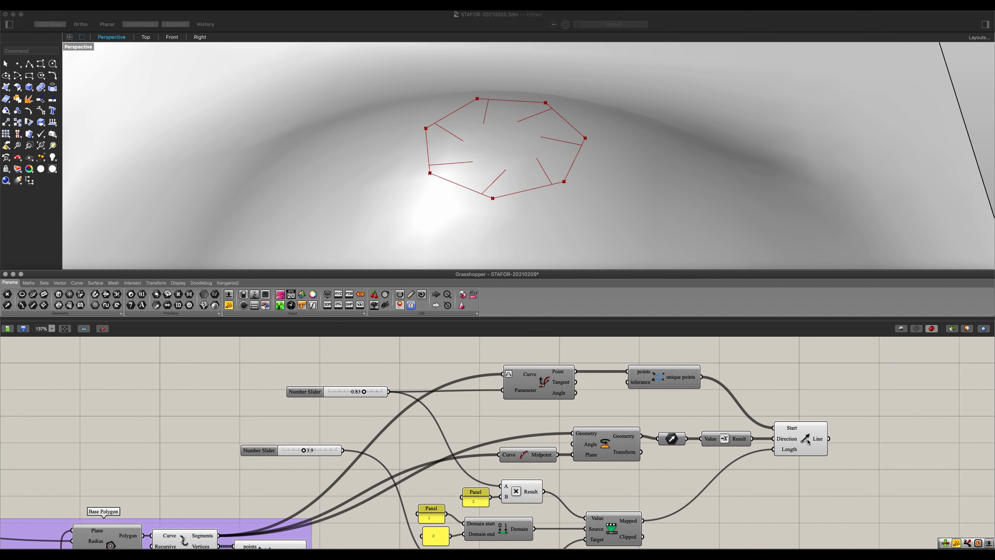
click(807, 442)
mouse_move(806, 444)
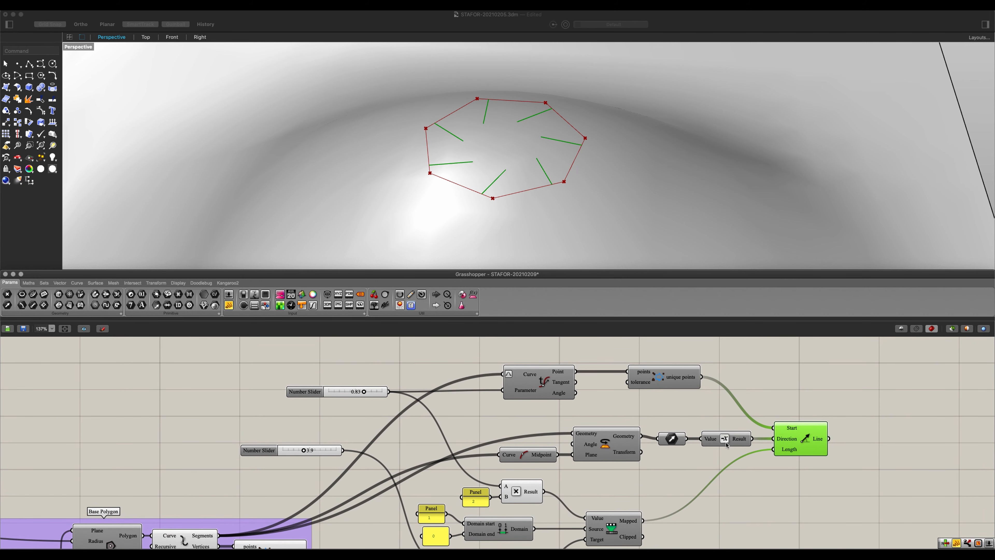
drag(722, 443, 774, 439)
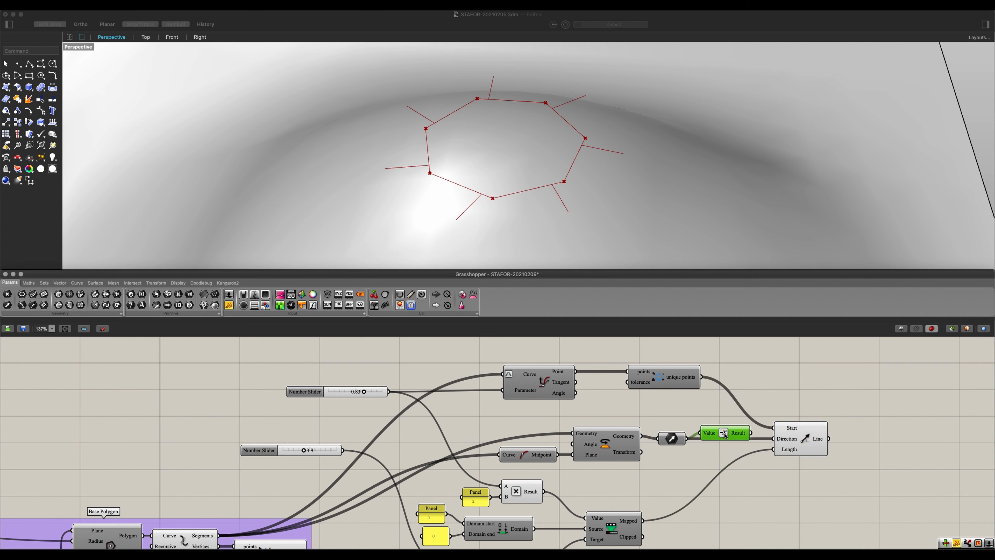
key(Delete)
drag(799, 438, 757, 438)
Step: Set the slider feeding the target domain's end to 3.8
right_drag(326, 469, 398, 435)
mouse_move(376, 419)
mouse_down()
mouse_move(367, 422)
mouse_move(376, 423)
mouse_up()
click(503, 439)
Step: Group the components from Evaluate Curve through Line SDL, leaving out the sliders, and move the group farther from the Base Polygon group
scroll(503, 438, down, 1)
scroll(503, 438, down, 5)
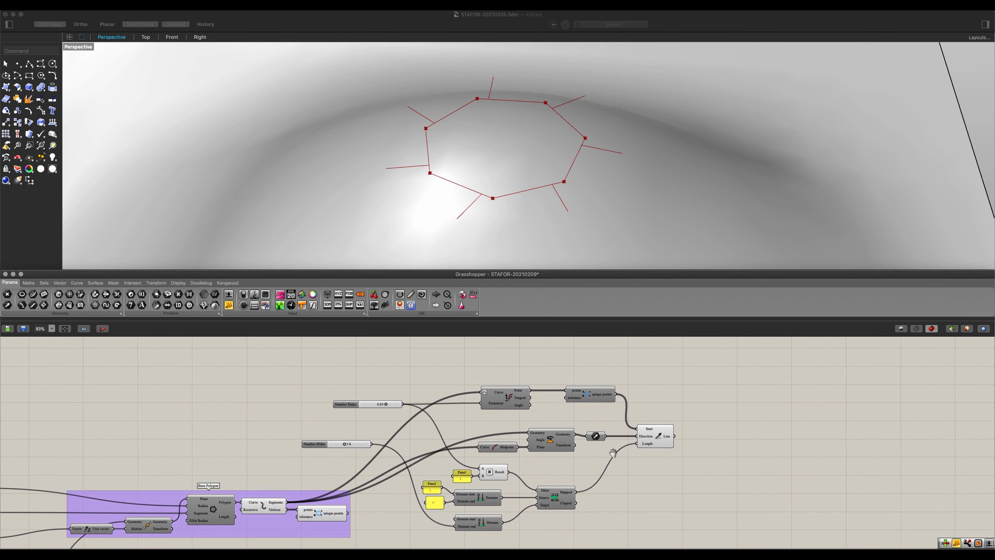
drag(679, 515, 416, 364)
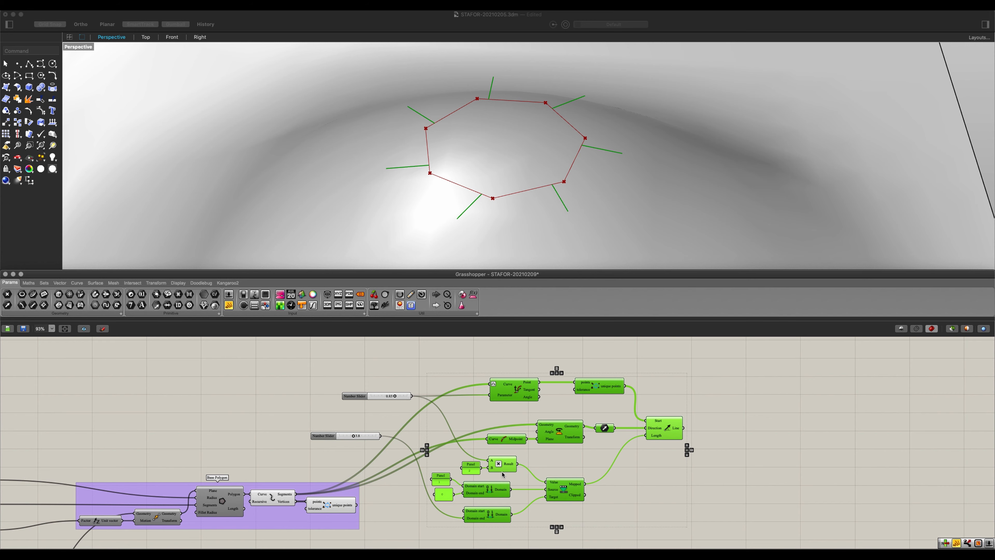
key(super+g)
drag(543, 459, 571, 425)
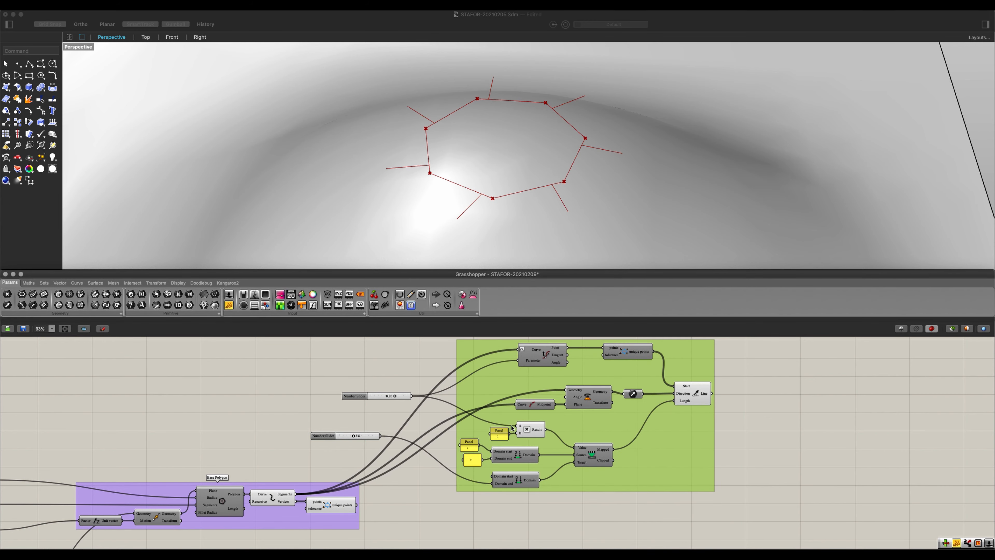
right_drag(571, 425, 615, 457)
Step: Align the two number sliders vertically, put them in their own group, and place it between the Base Polygon and line-building groups
click(399, 427)
drag(399, 428, 363, 433)
drag(420, 488, 395, 410)
key(super+g)
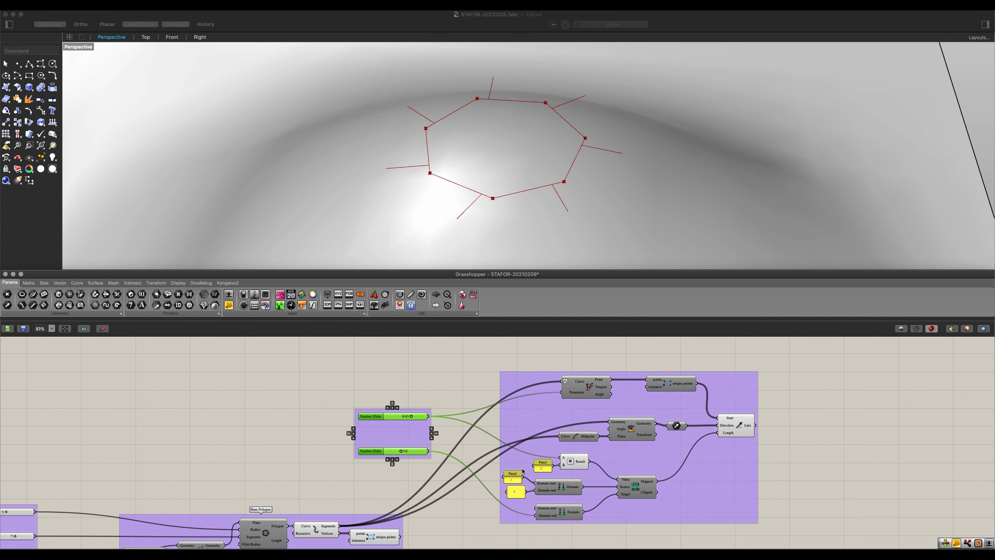
click(522, 471)
click(392, 433)
right_drag(472, 454, 405, 457)
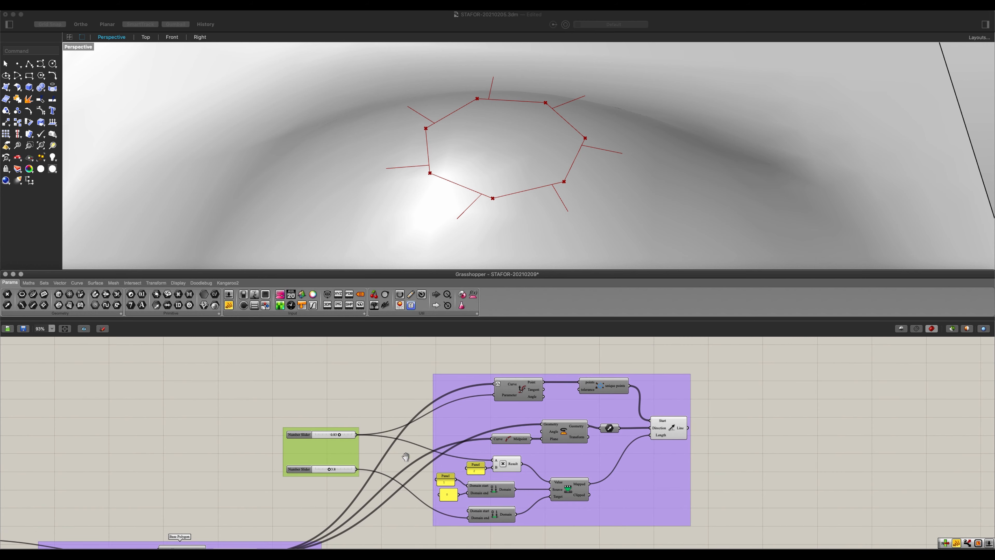
Step: Name the group containing Evaluate Curve and Line SDL "Bastion Shoulders"
click(534, 419)
scroll(552, 401, up, 4)
right_drag(556, 390, 555, 402)
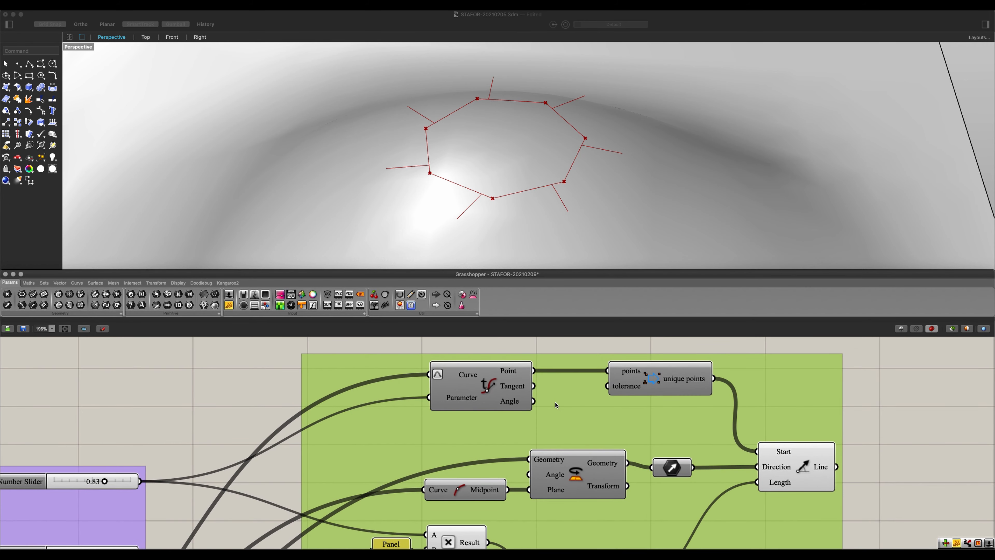
right_click(556, 403)
text(B)
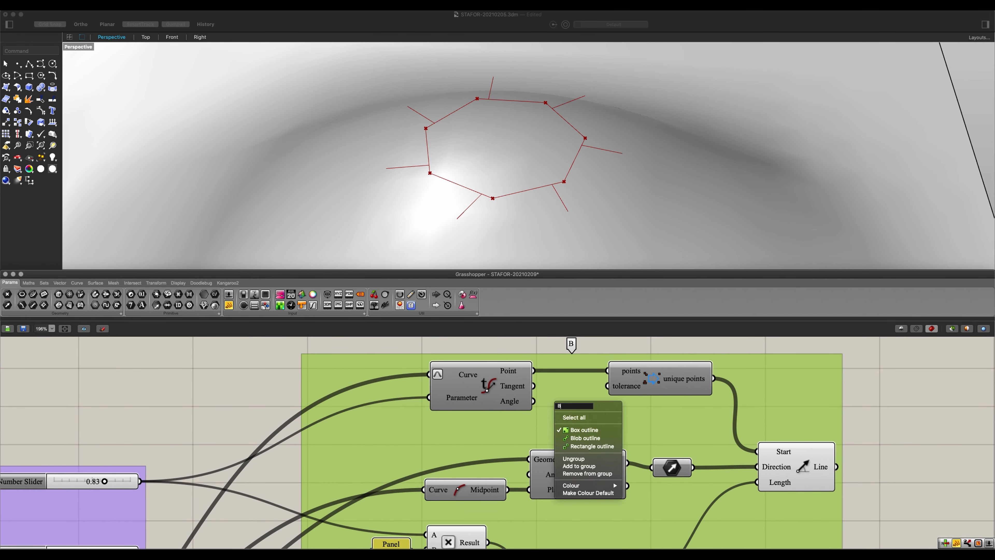
text(astion Shoulders)
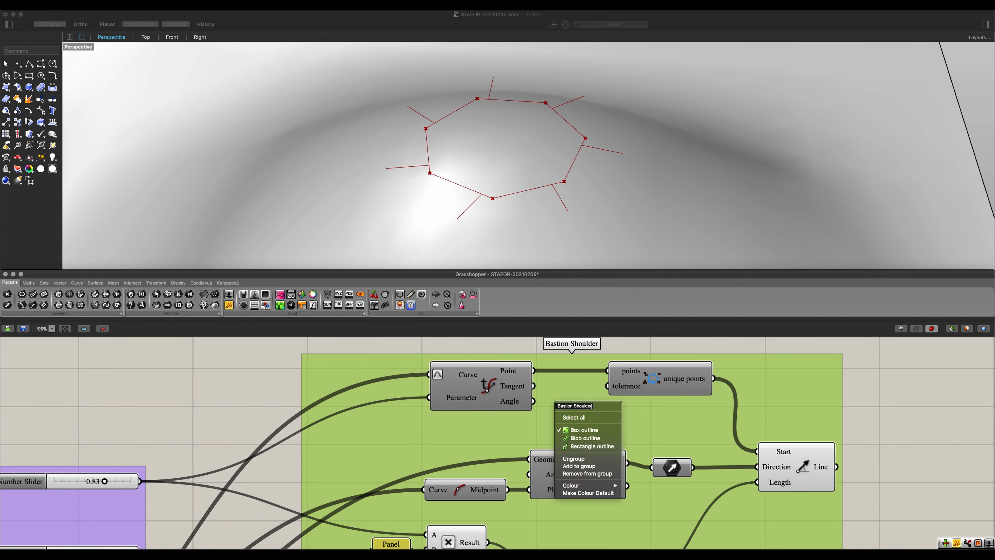
key(Return)
Step: Name the group holding the two number sliders "Bastion Shoulders" as well
scroll(556, 387, down, 5)
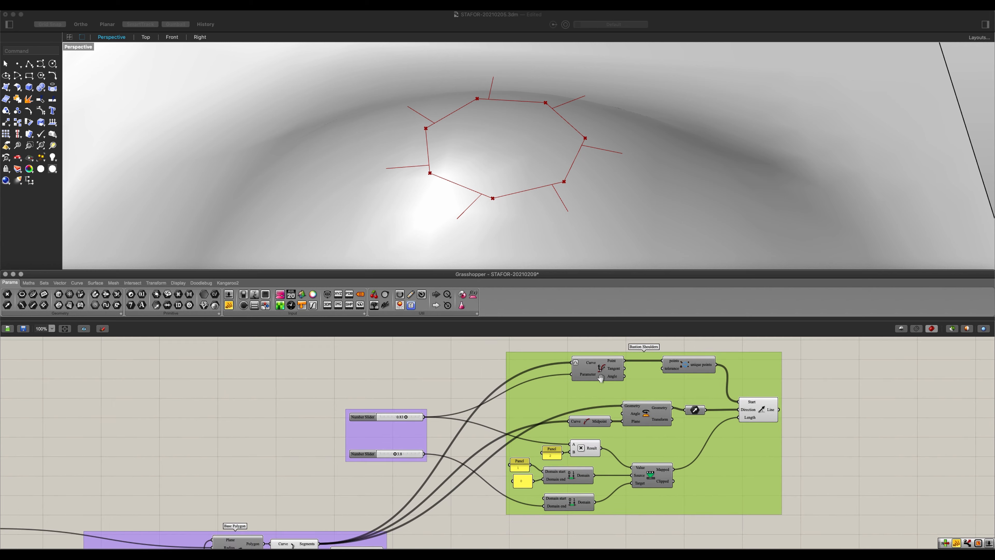
scroll(387, 434, up, 2)
click(389, 438)
right_click(381, 425)
text(Bastion Shoulders)
key(Return)
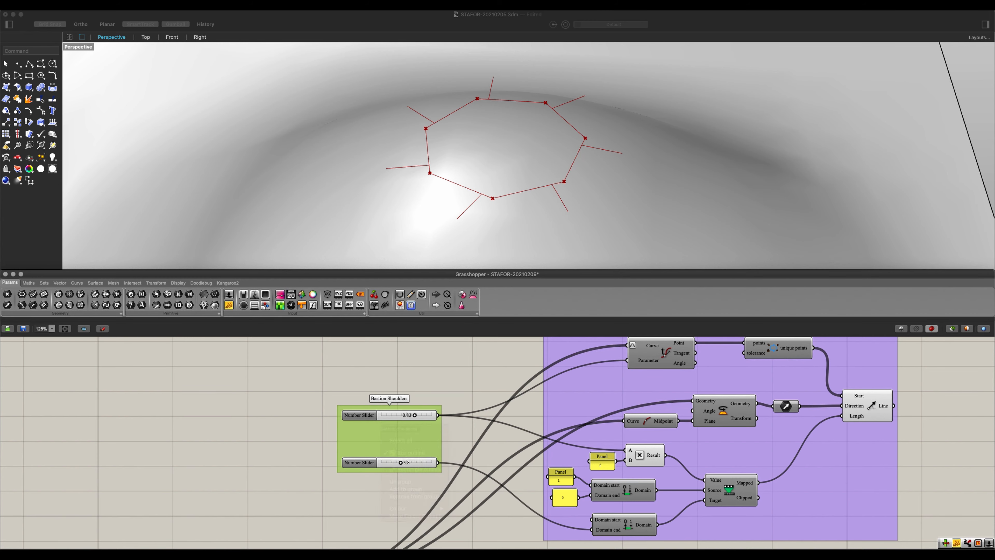
click(430, 364)
scroll(433, 377, down, 3)
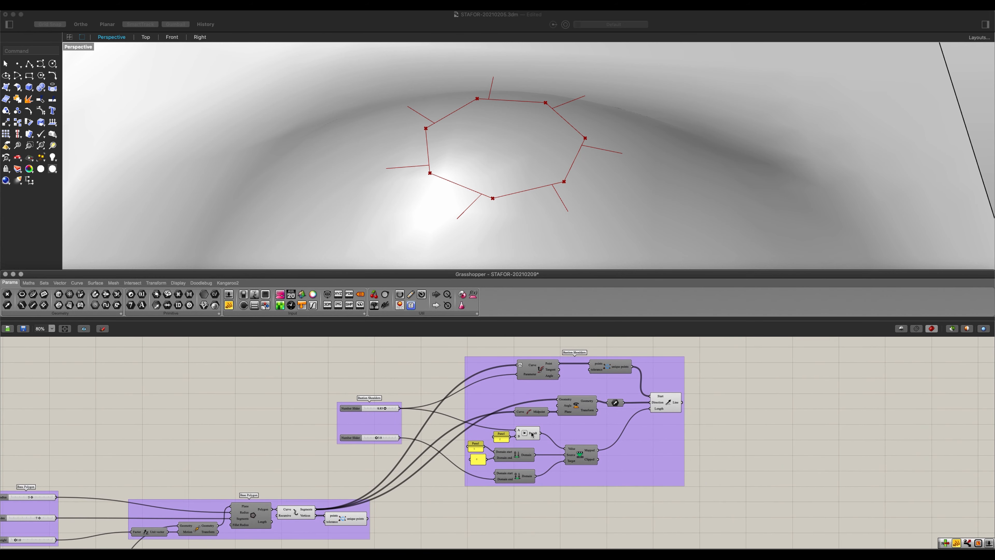
click(531, 433)
key(ctrl+q)
click(708, 449)
Step: Add a two-point Line component in the empty area below the Bastion Shoulders component group
right_drag(479, 462, 484, 458)
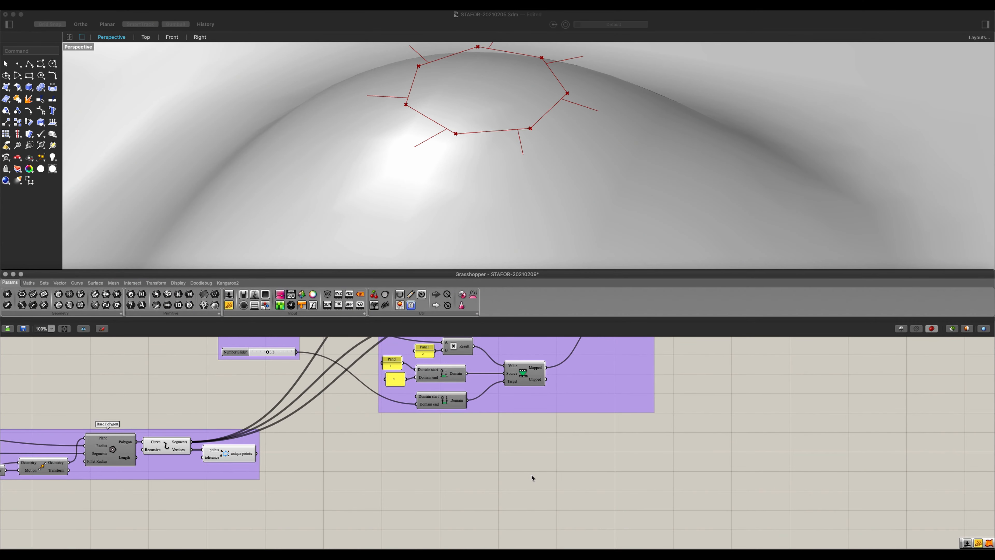
right_drag(519, 490, 583, 454)
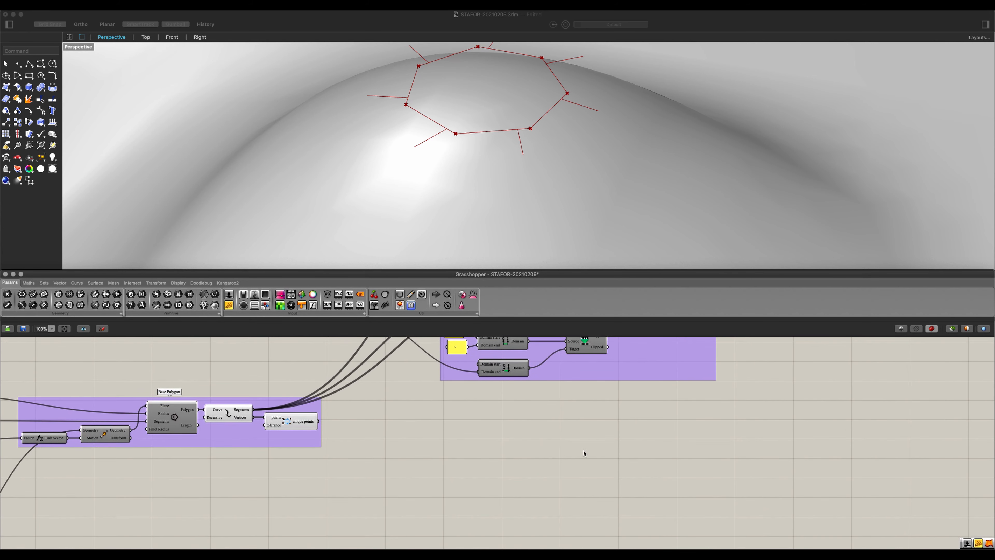
double_click(474, 446)
text(line)
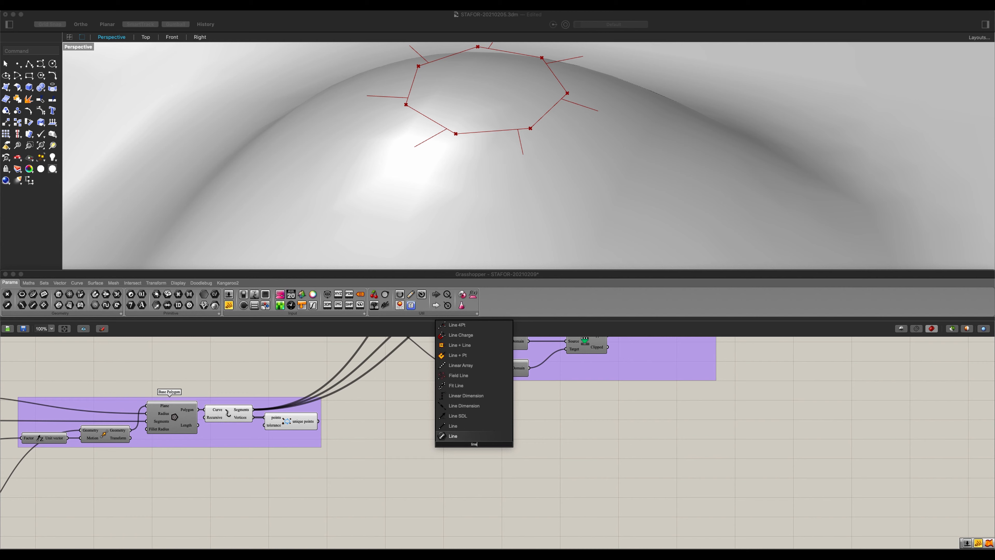
key(Down)
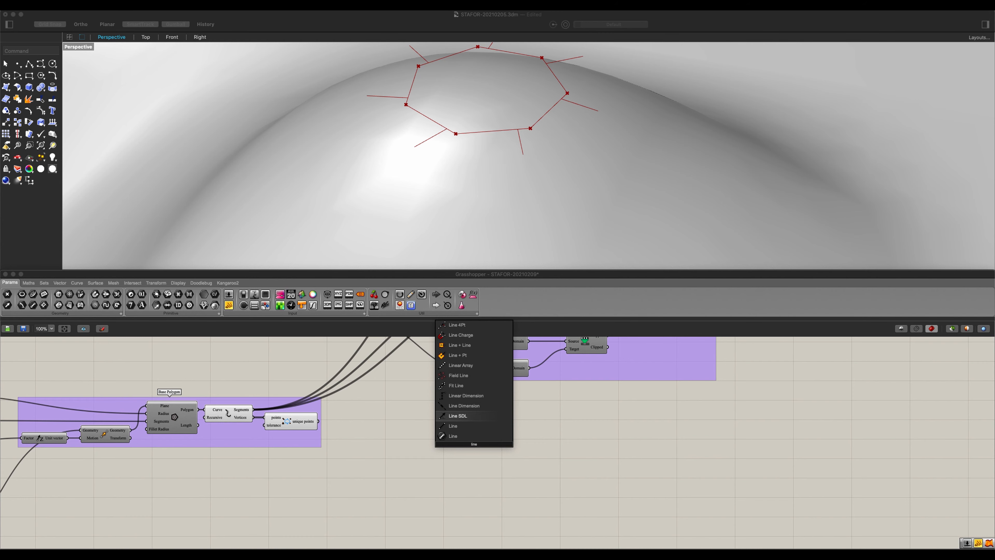
key(Down)
key(Return)
Step: Connect the Base Polygon's unique points to Line's Start Point and the Move component's Geometry output to its End Point
scroll(309, 428, up, 2)
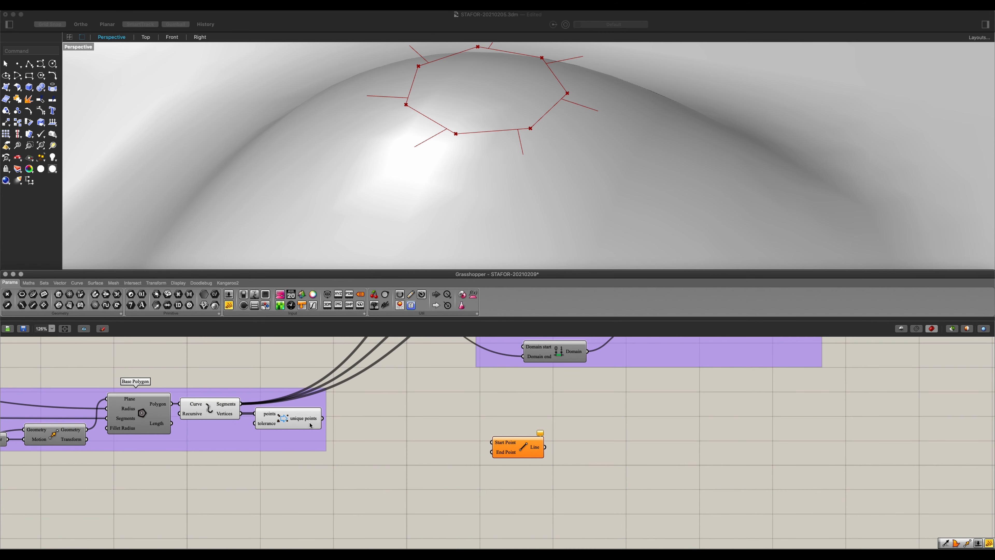
drag(324, 418, 512, 453)
click(511, 453)
scroll(336, 441, down, 1)
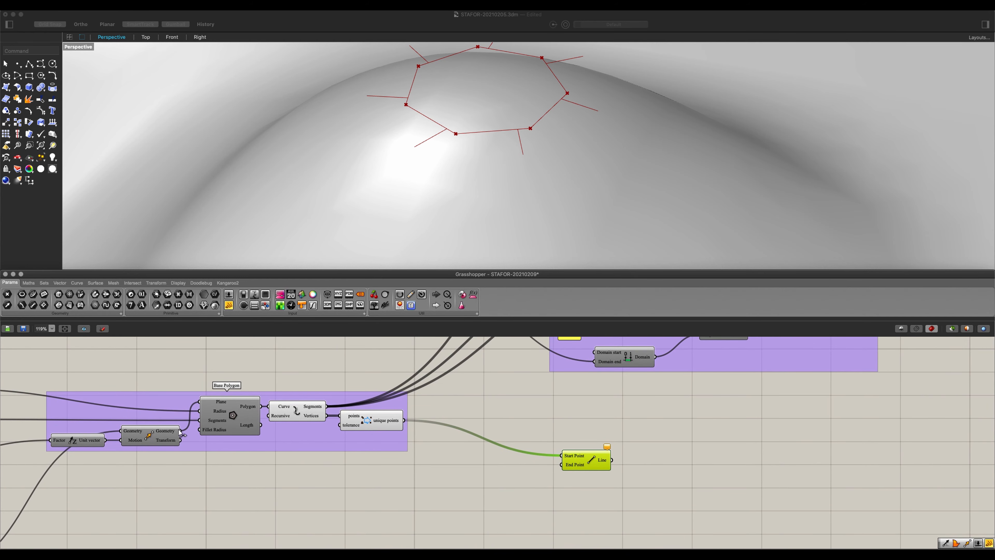
drag(180, 431, 553, 466)
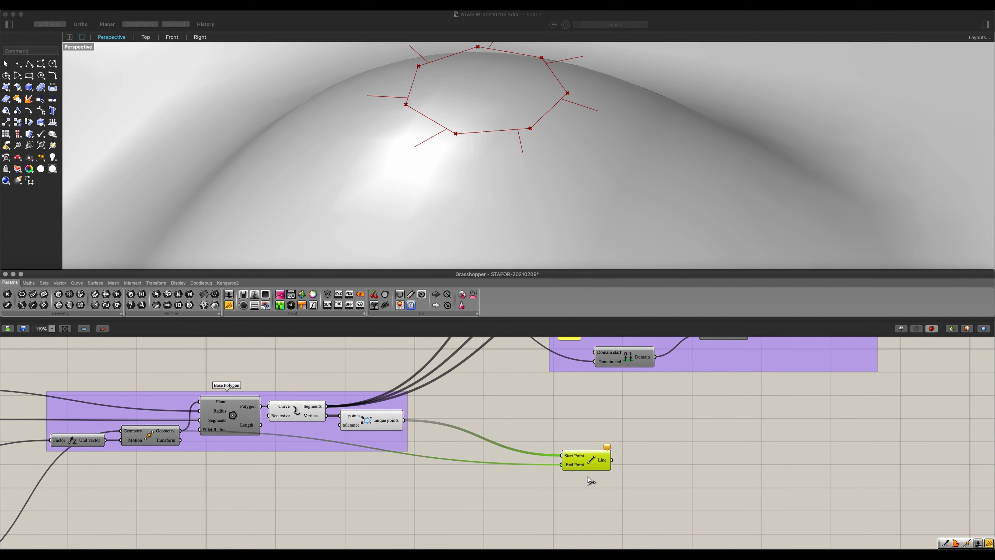
drag(587, 464, 542, 469)
scroll(544, 100, down, 2)
shift+right_drag(544, 100, 558, 173)
scroll(556, 192, up, 2)
Step: Add a Line SDL component beside the new two-point Line component
click(621, 414)
scroll(595, 429, right, 3)
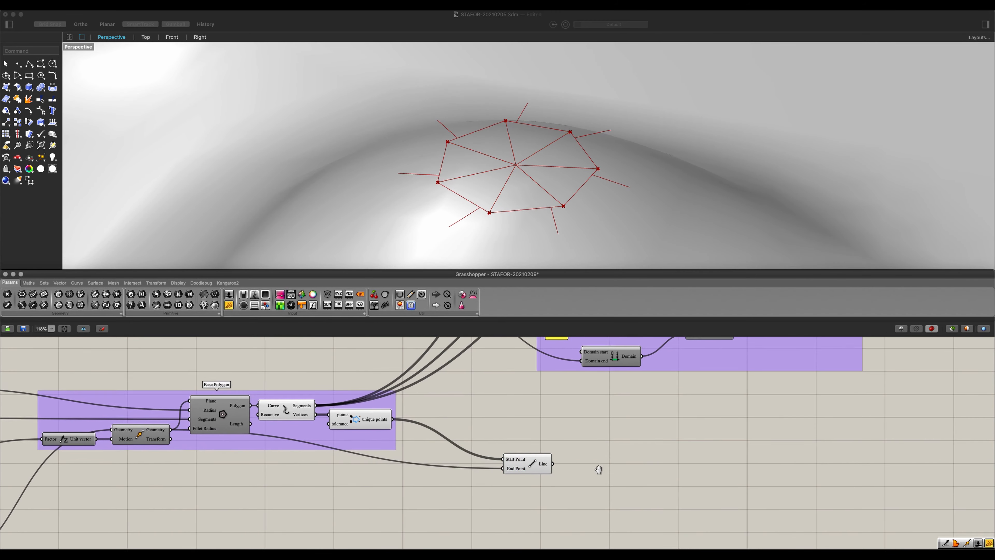
double_click(572, 436)
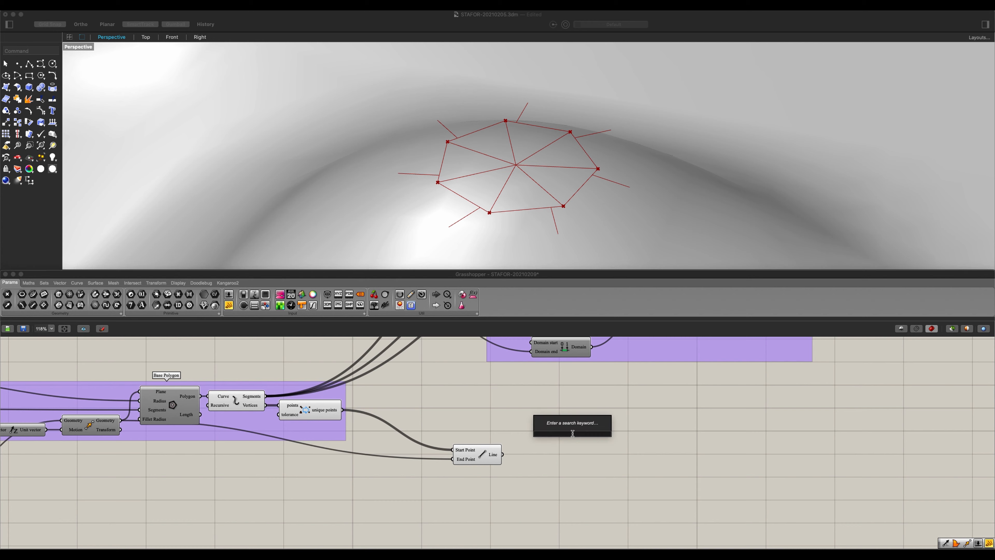
text(sdl)
key(Return)
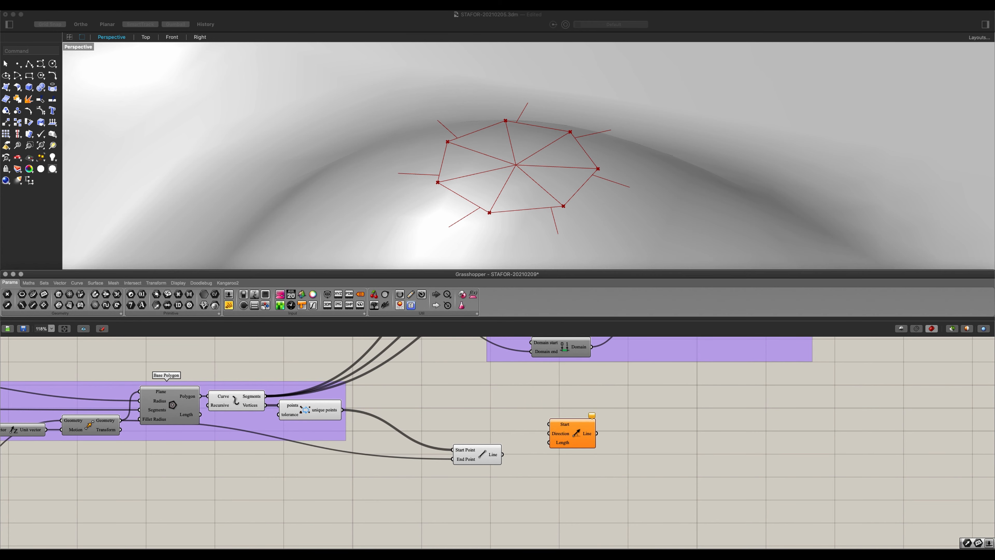
Step: Wire the Line output into the Direction input of the Line SDL component and the unique points into its Start input
drag(503, 455, 590, 433)
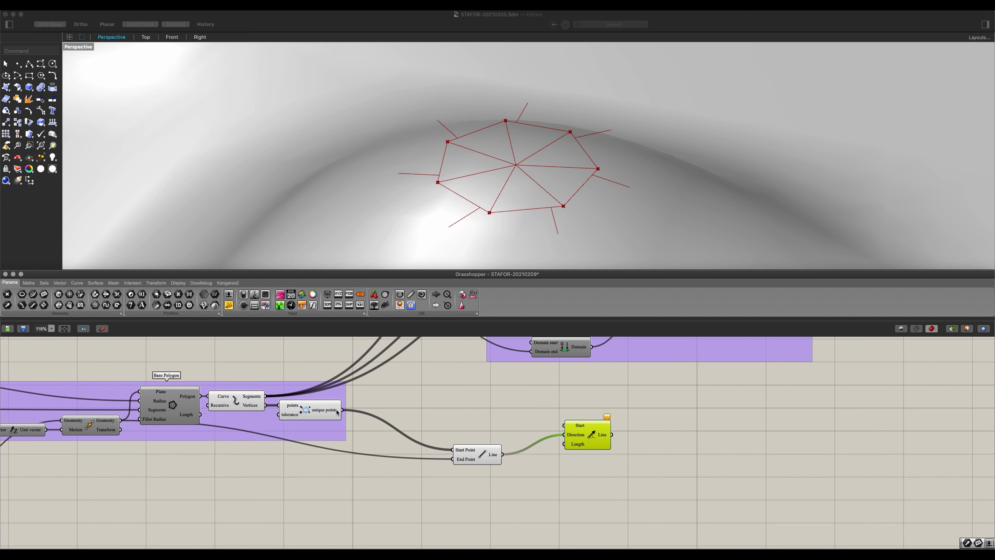
drag(447, 386, 620, 460)
right_drag(506, 487, 518, 480)
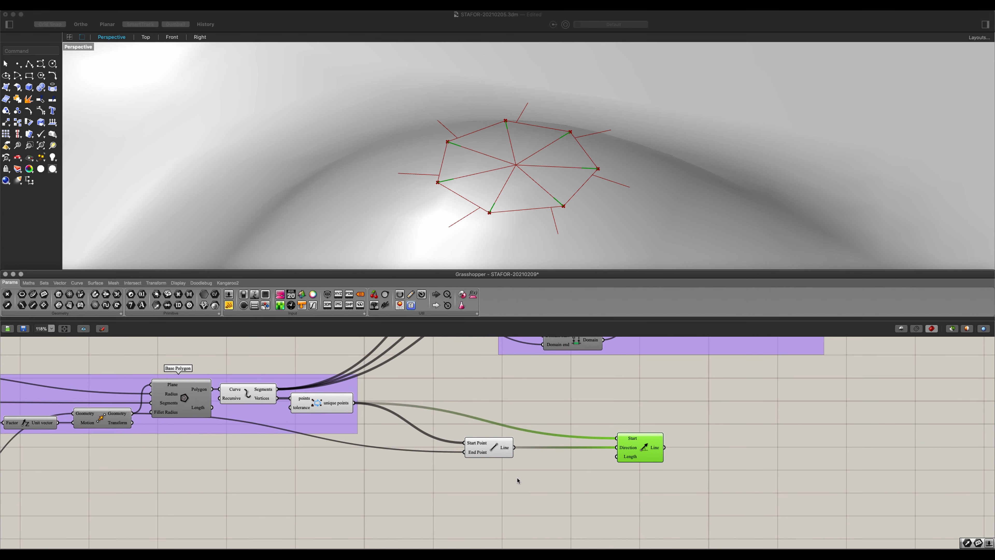
Step: Add a 10.0 Number Slider, wire it to the Line SDL component's Length input and set it to 2.7
double_click(498, 486)
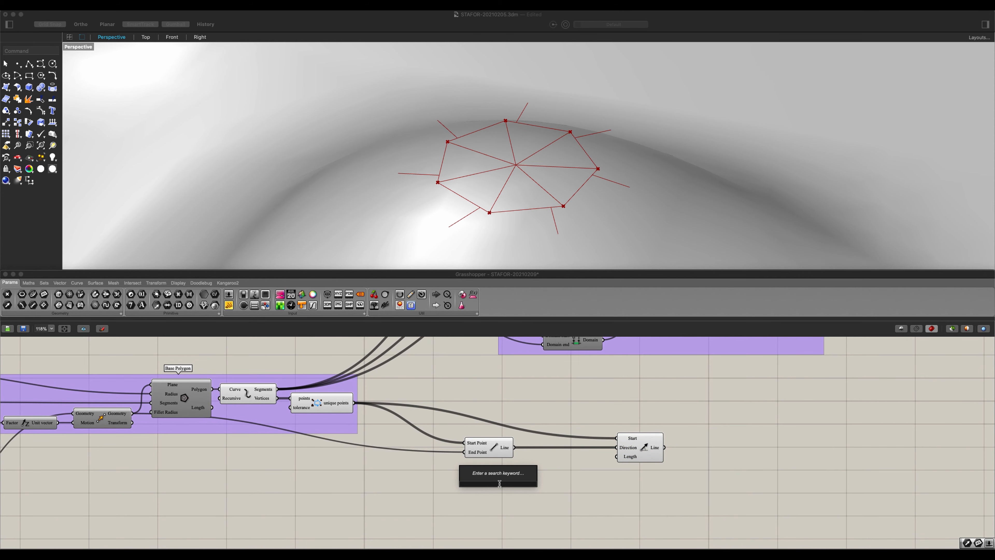
text(10.0)
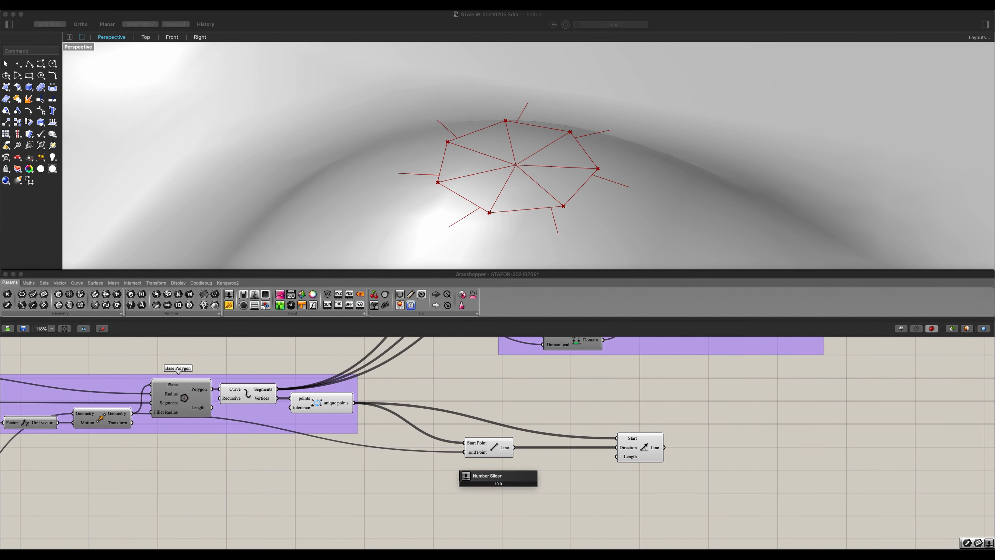
key(Return)
scroll(540, 484, up, 3)
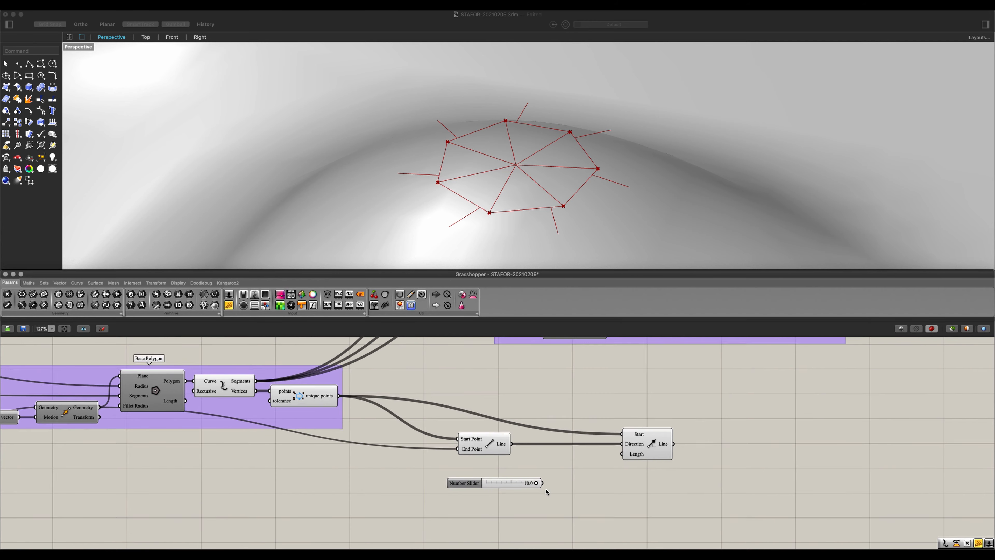
drag(533, 482, 638, 445)
click(673, 435)
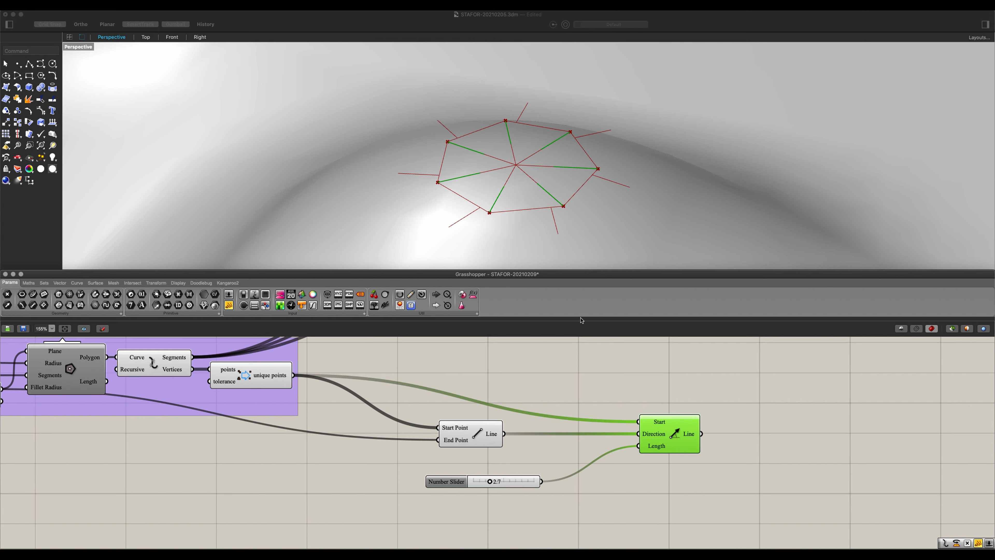
Step: Insert a Negative component between the number slider and the Line SDL component's Length input, and tidy the placement
double_click(614, 495)
text(neg)
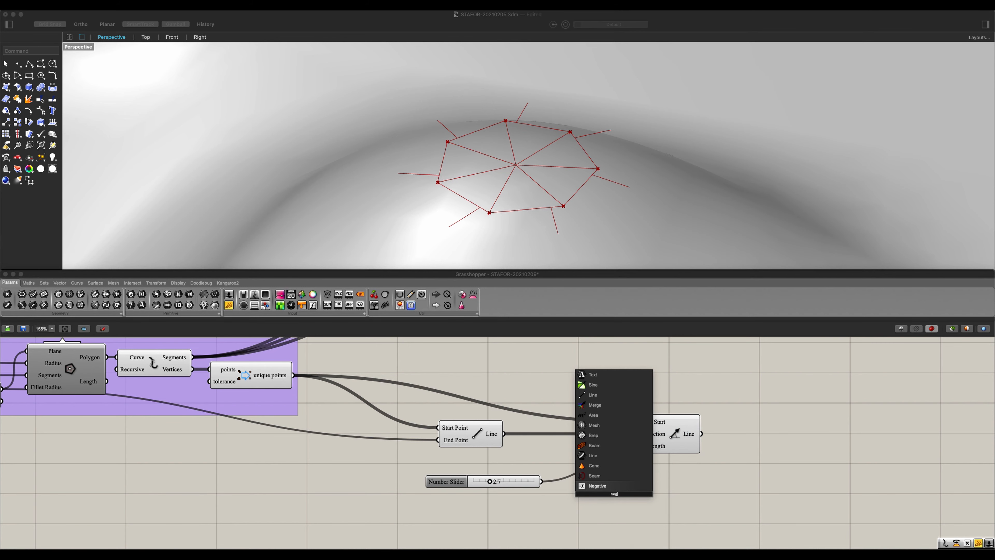
key(Return)
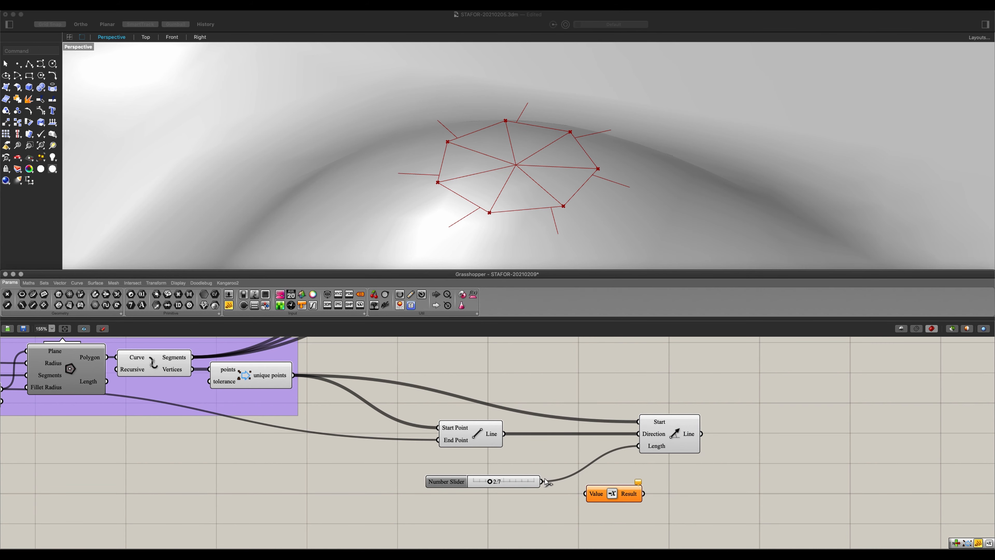
drag(542, 481, 638, 446)
drag(636, 500, 610, 470)
drag(510, 489, 504, 474)
scroll(579, 457, down, 2)
click(654, 448)
scroll(653, 448, down, 2)
right_drag(653, 449, 531, 443)
click(493, 448)
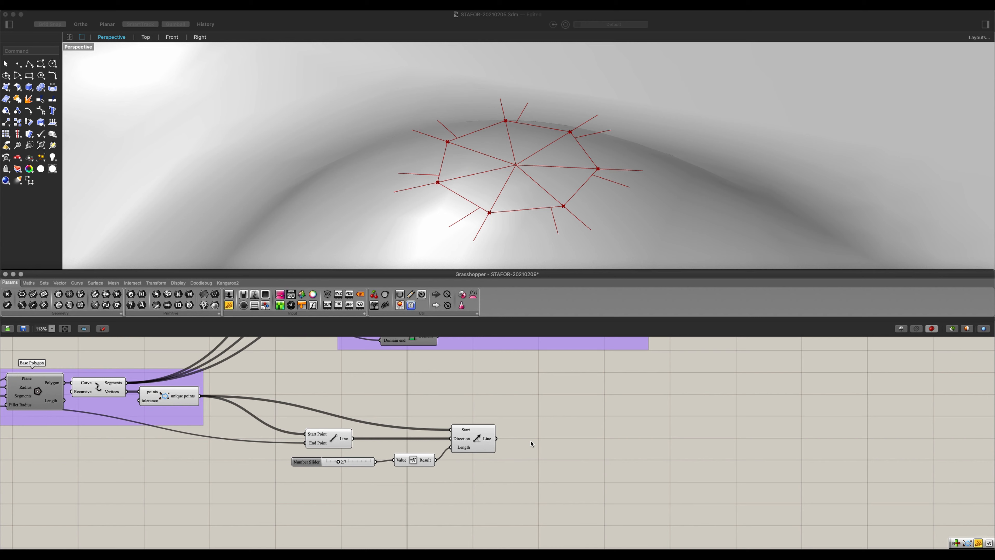
Step: Add a Shift List component and wire the Line SDL output into its List input
double_click(541, 444)
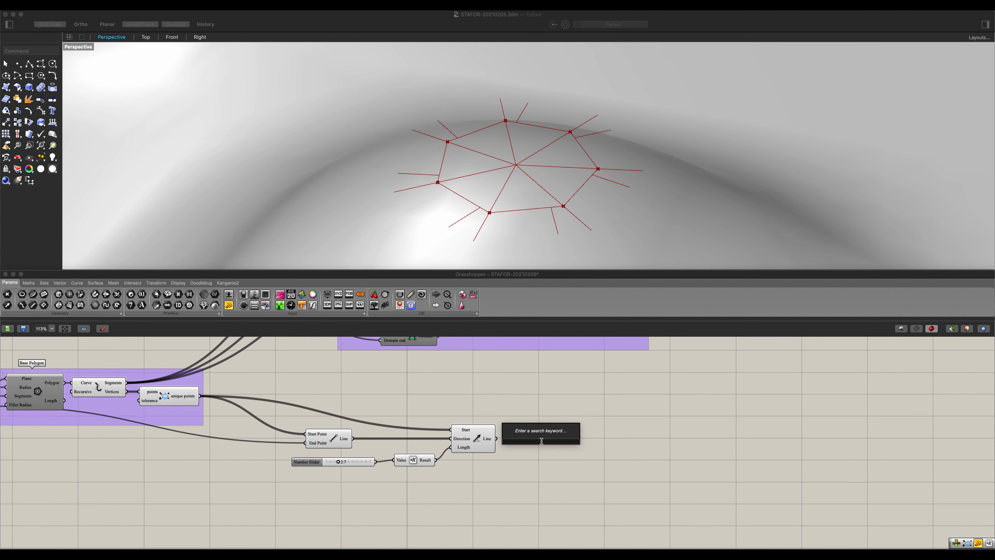
text(shift)
key(Return)
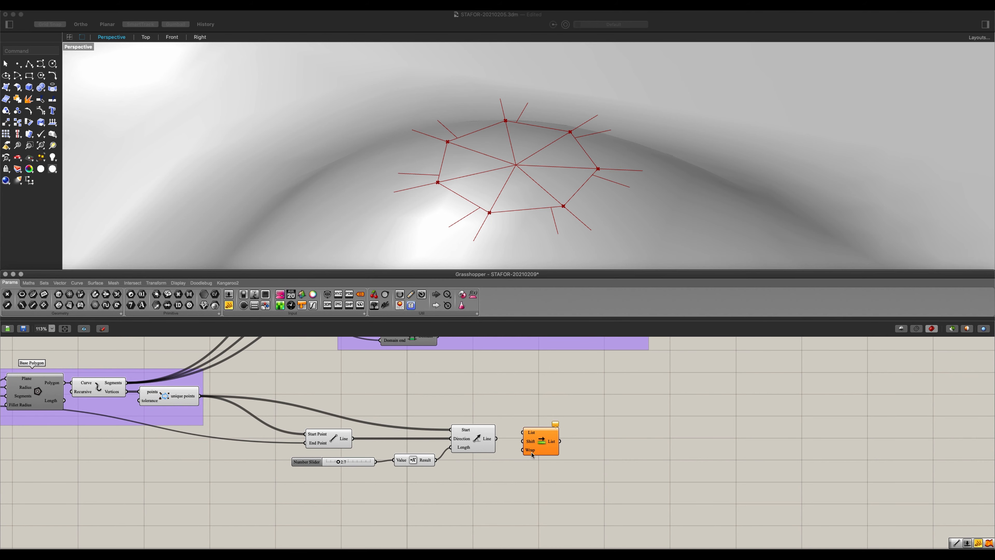
drag(496, 438, 533, 453)
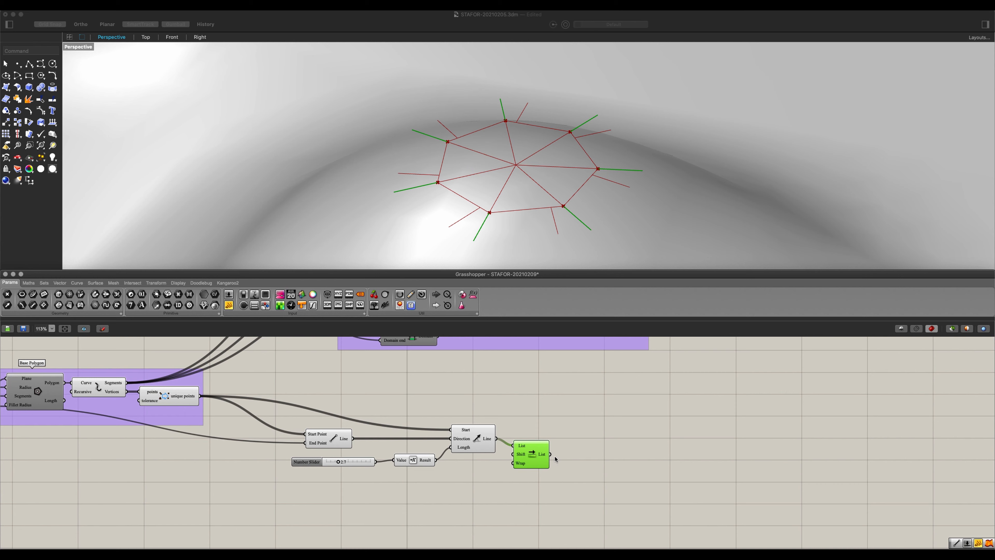
Step: Add an End Points component and wire the shifted list into its Curve input
double_click(579, 431)
text(endpo)
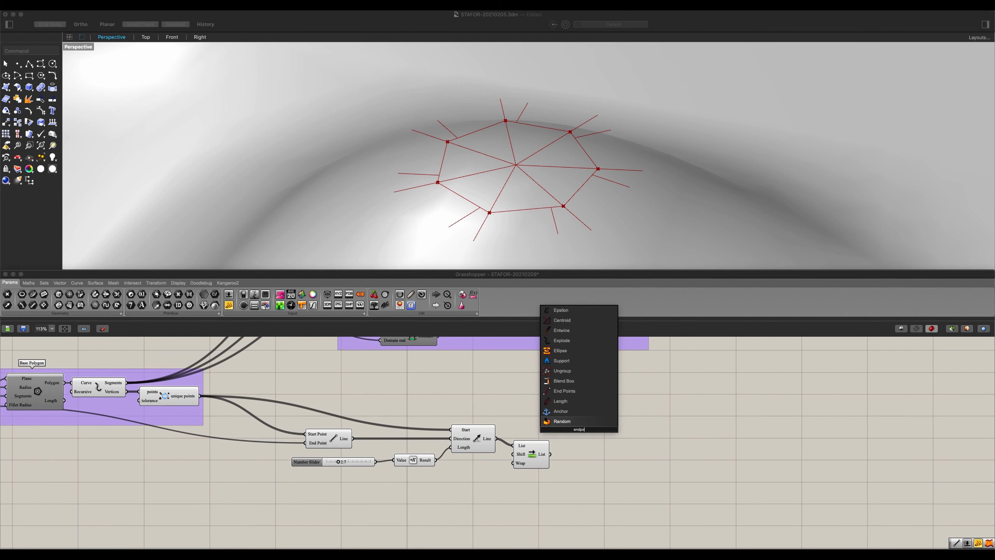
key(Up)
key(Up)
key(Up)
key(Return)
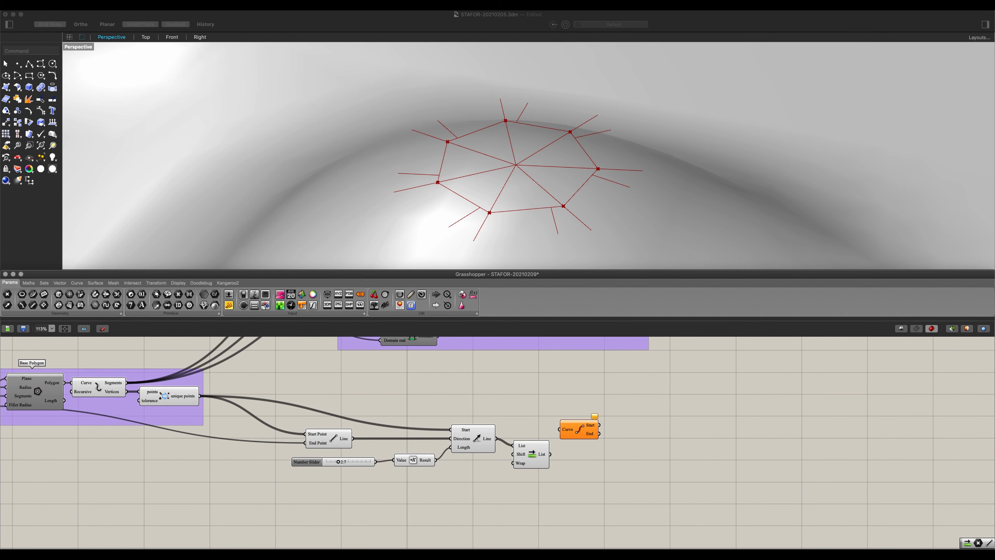
drag(551, 454, 531, 446)
click(562, 451)
drag(594, 425, 594, 430)
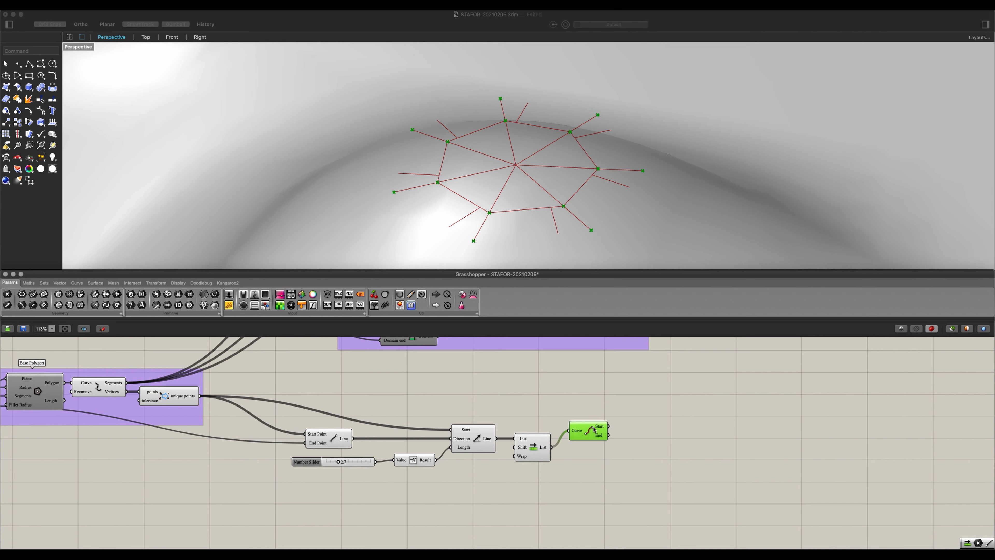
click(601, 453)
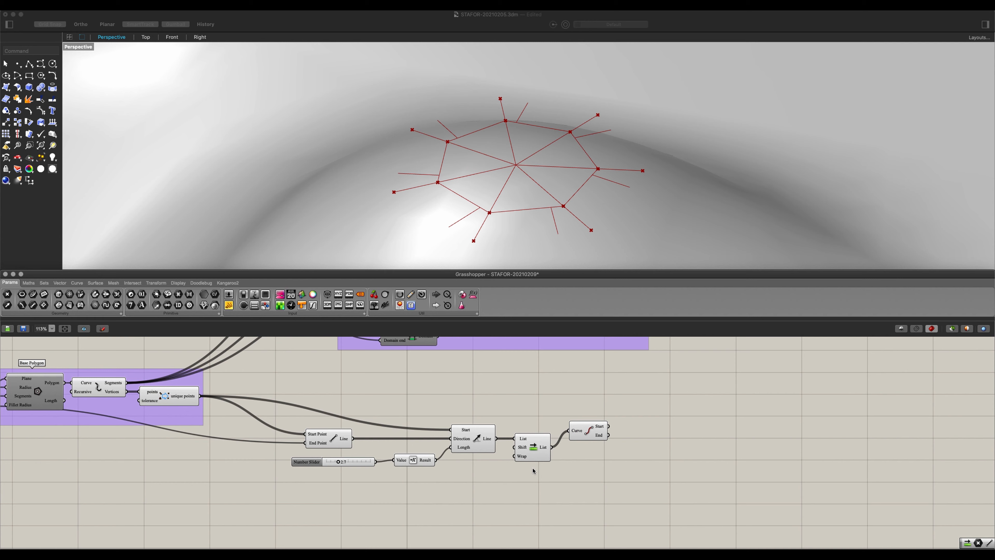
Step: Set the length slider to 2.6, group it with the new line, shift and end-point components, and name the group "Bastion Sharpness"
mouse_move(339, 462)
mouse_down()
mouse_move(362, 463)
mouse_move(338, 463)
mouse_up()
drag(639, 483, 239, 394)
key(ctrl+g)
drag(402, 439, 446, 433)
right_click(468, 417)
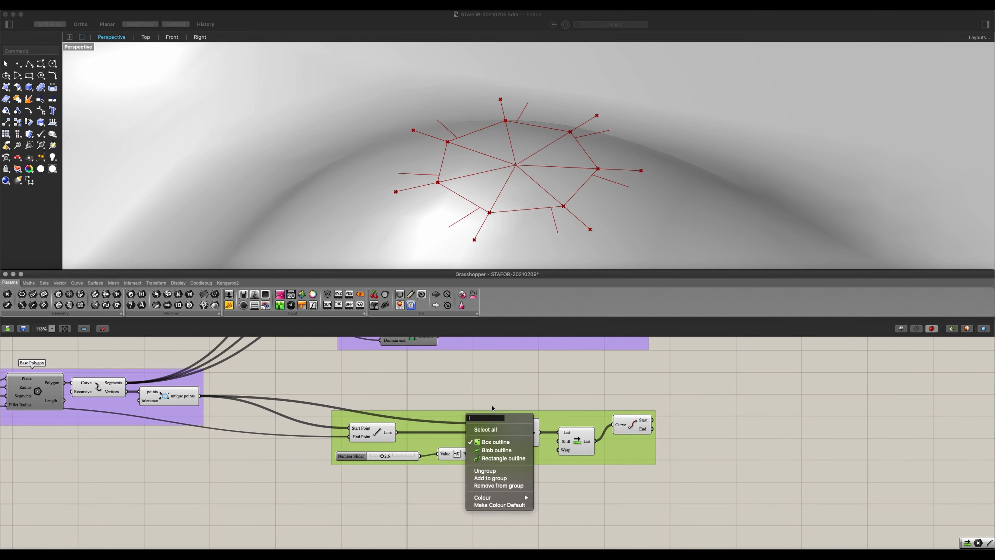
text(Bastion Sharpness)
key(Return)
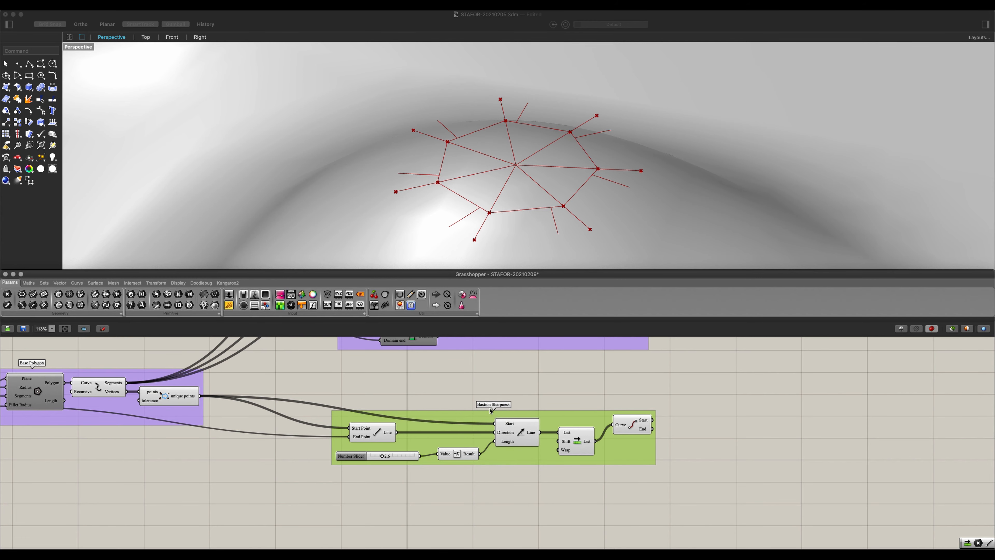
Step: Remove the number slider from the Bastion Sharpness group and place it separately, below and before the group
right_drag(430, 466, 465, 462)
click(441, 451)
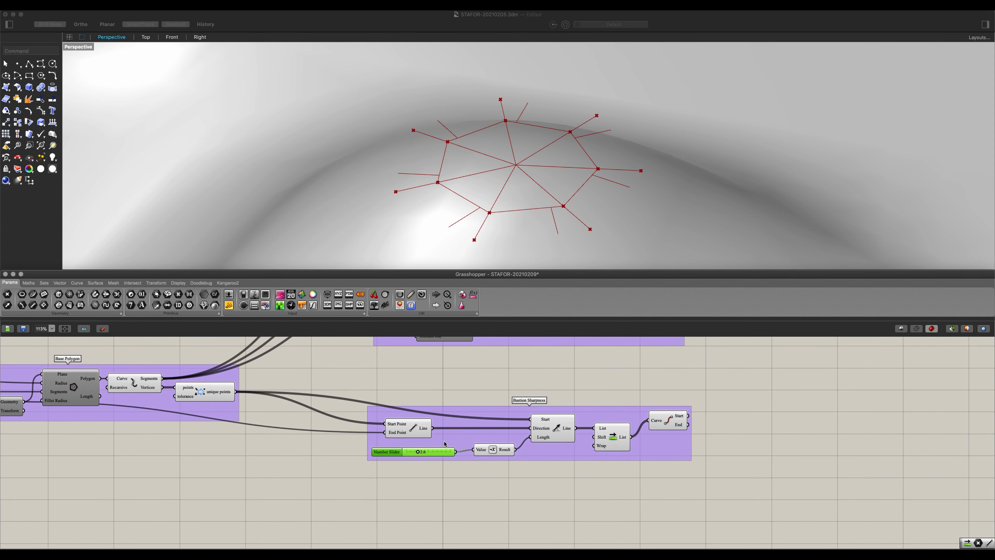
right_click(444, 438)
click(469, 511)
drag(436, 453, 310, 459)
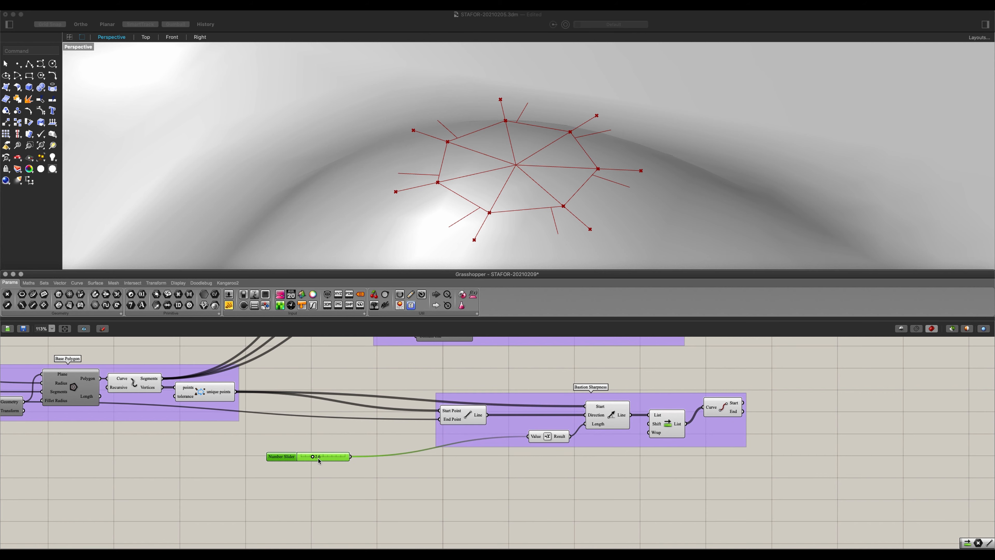
Step: Put the separated number slider in its own group and name the group "Bastion Sharpness"
key(ctrl+g)
scroll(327, 463, up, 5)
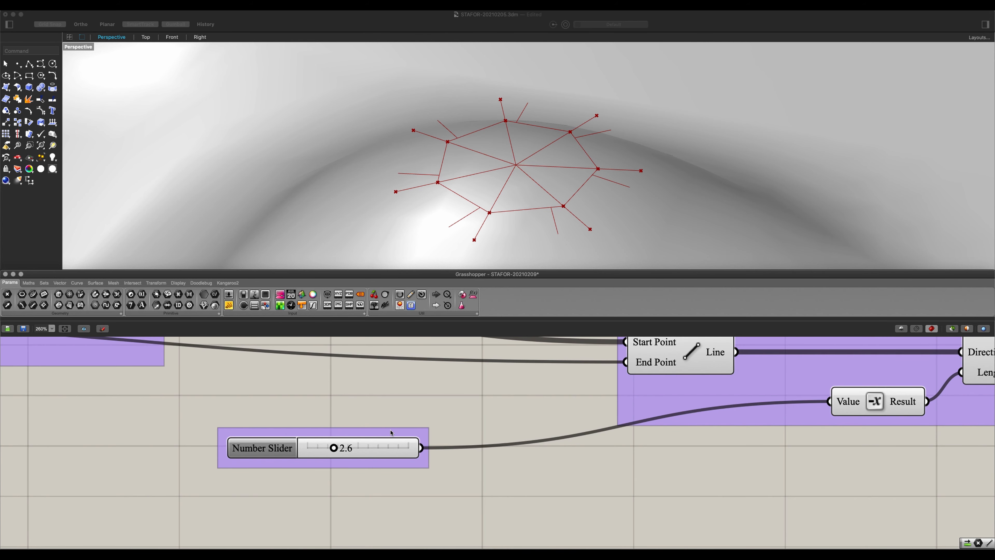
right_click(399, 436)
text(B)
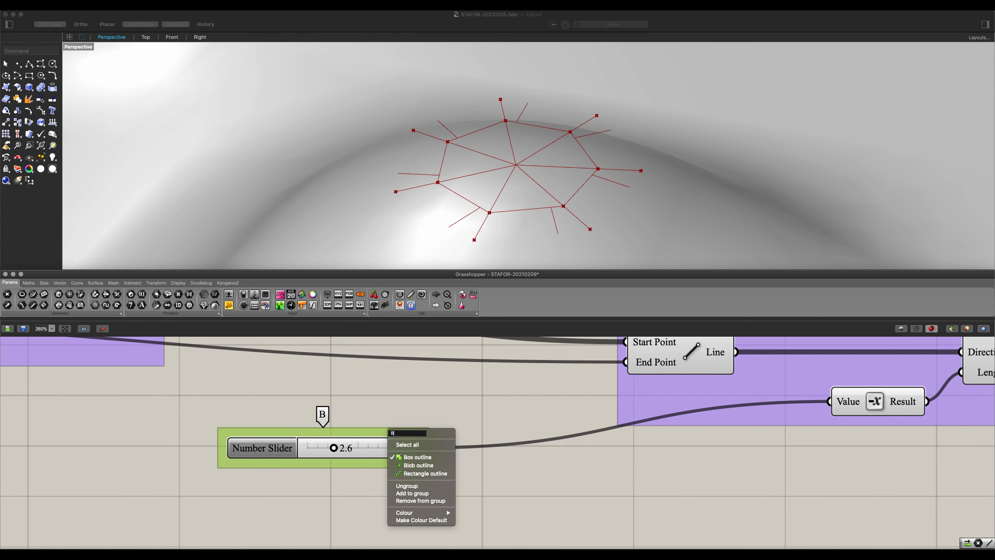
text(astion)
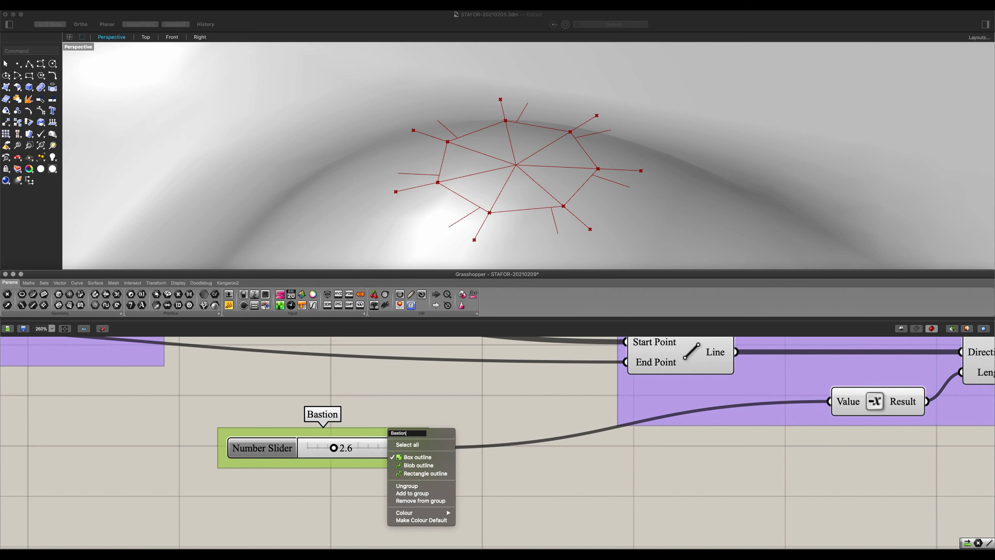
text( SHaping)
key(BackSpace)
key(BackSpace)
key(BackSpace)
key(BackSpace)
key(BackSpace)
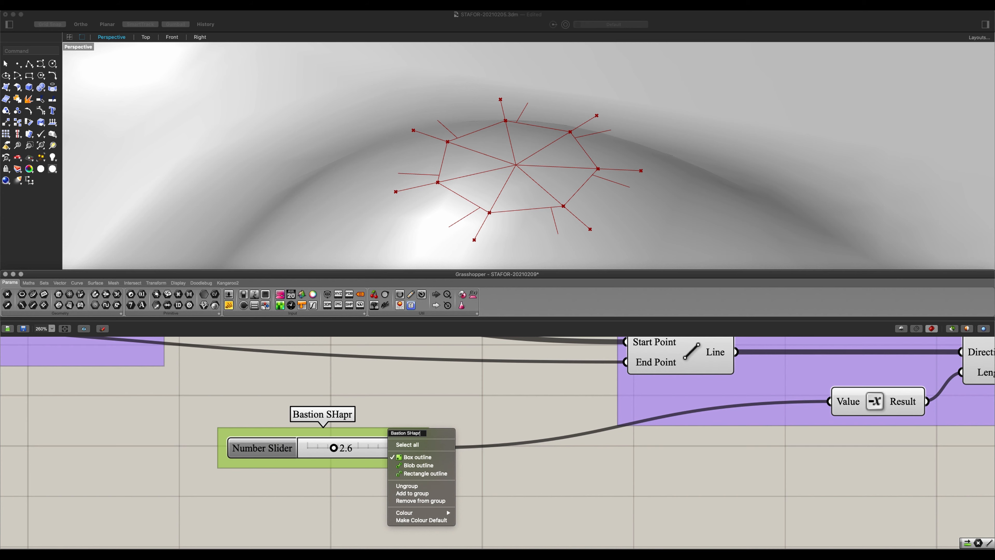
key(BackSpace)
text(harpness)
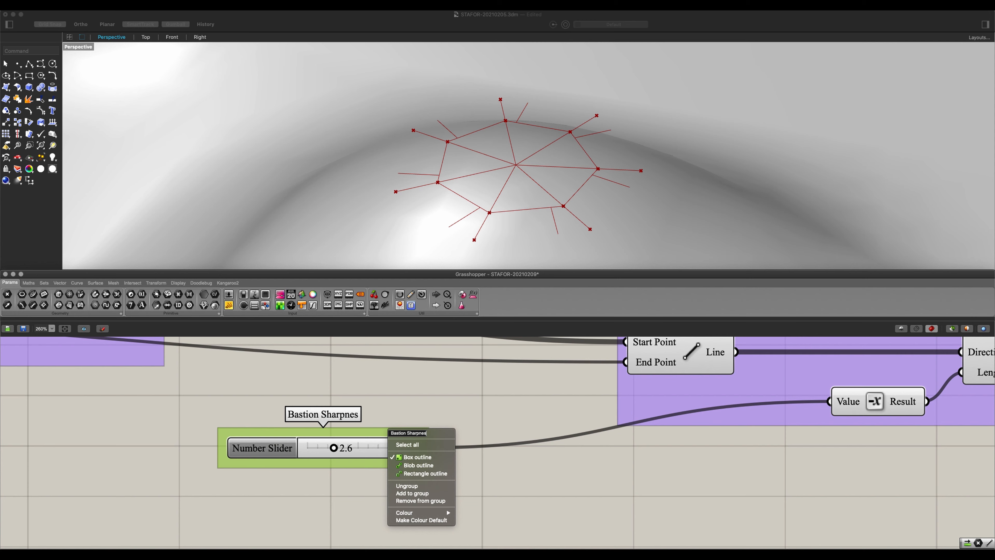
key(Return)
scroll(398, 458, down, 1)
Step: Rename the number slider in the small Bastion Sharpness group as "Sharpness"
click(289, 451)
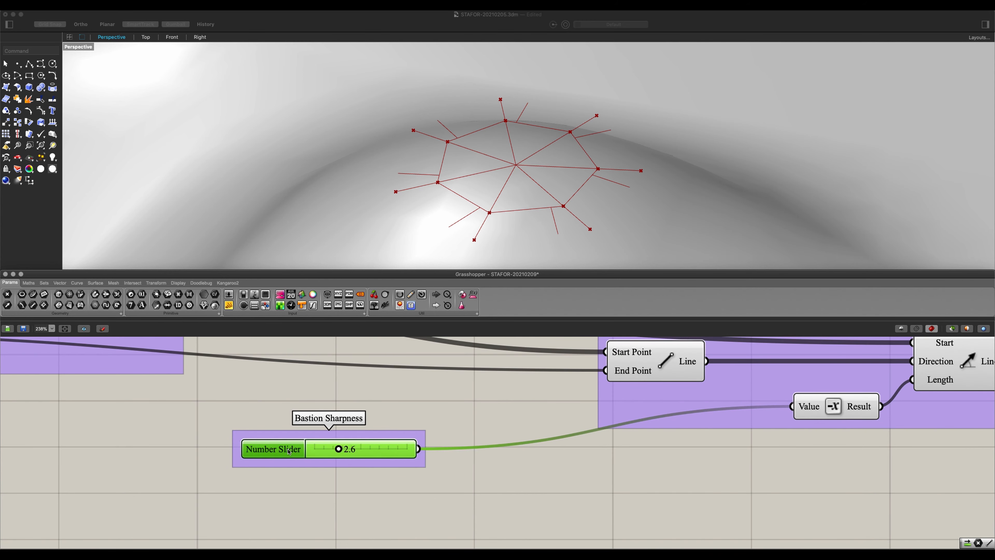
right_click(288, 450)
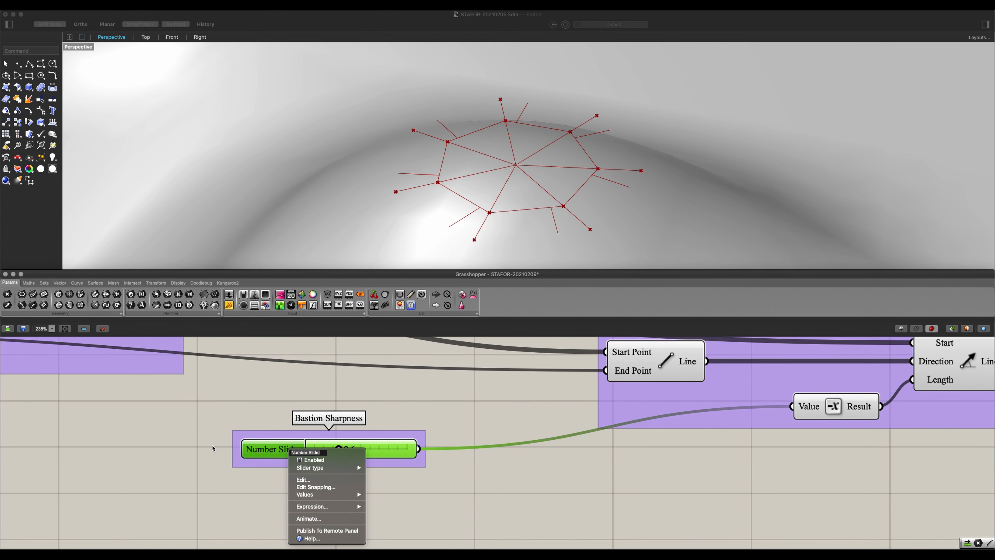
text(Sharpn)
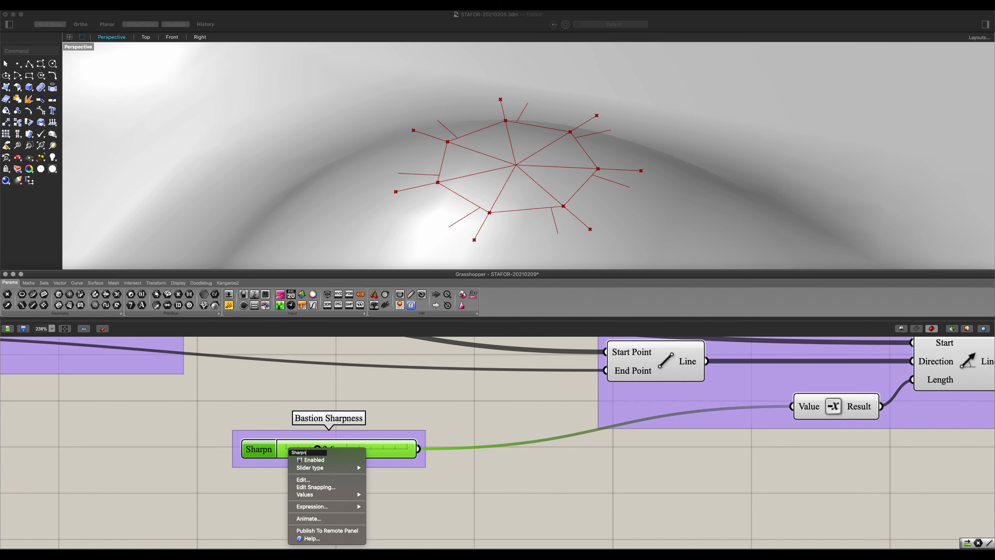
text(ess)
key(Return)
scroll(290, 405, down, 7)
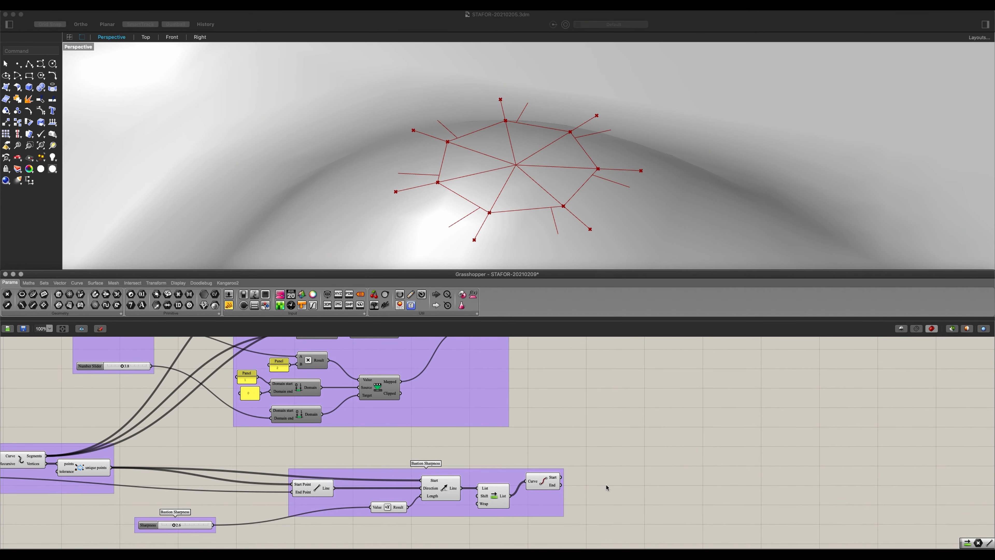
Step: Turn off the preview of the Bastion Sharpness components, the polygon's Explode and unique-points components, and the End Points component
right_drag(612, 480, 611, 473)
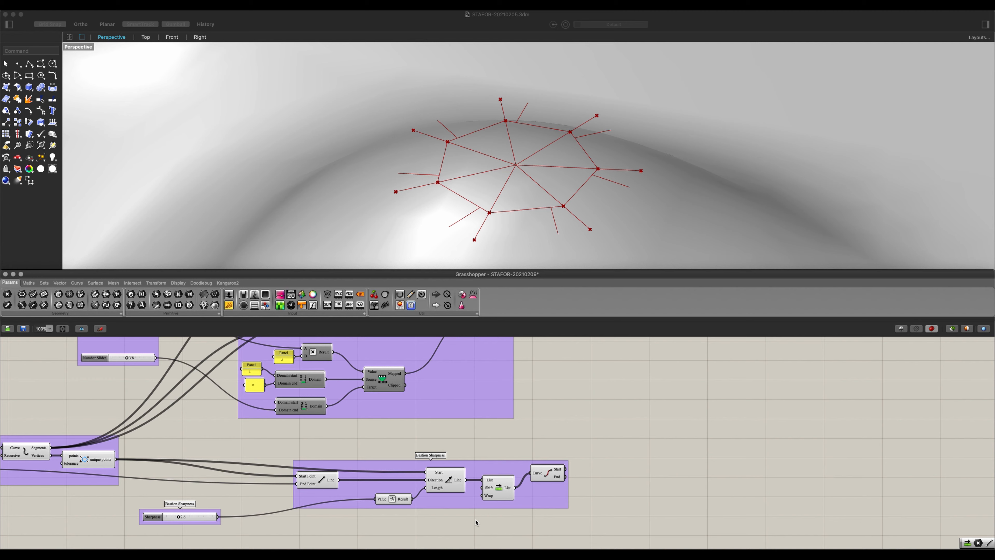
drag(505, 533, 204, 453)
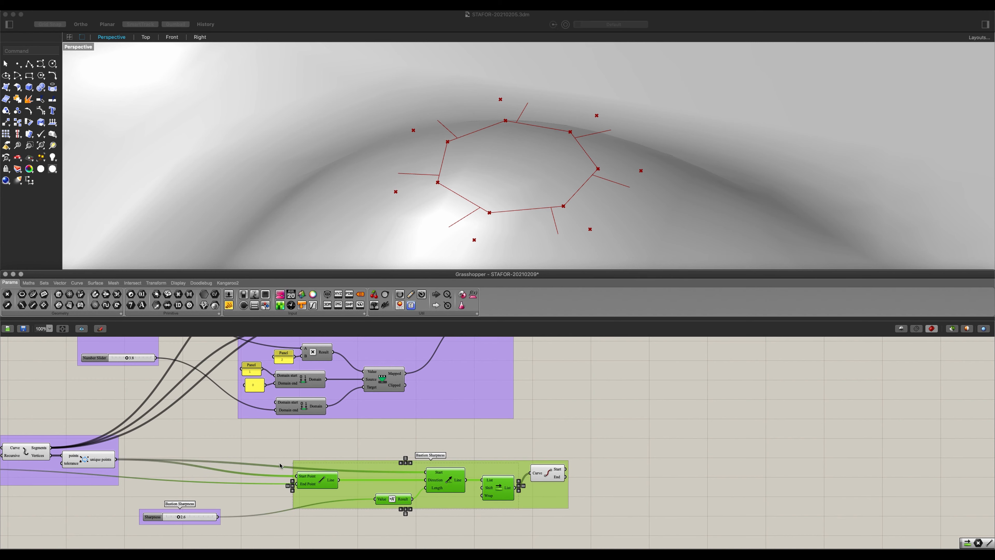
right_drag(320, 465, 432, 466)
drag(230, 512, 137, 428)
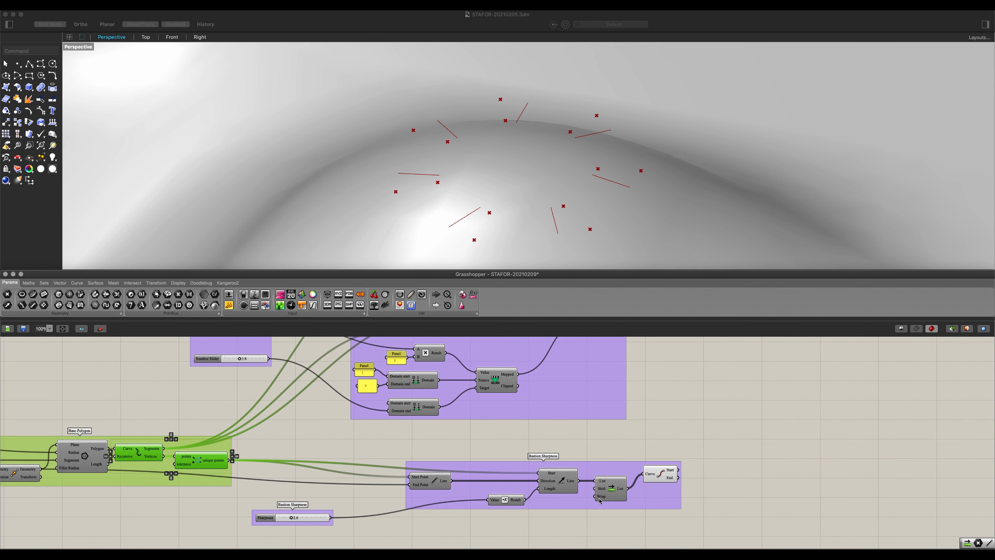
click(660, 481)
right_drag(618, 493, 562, 489)
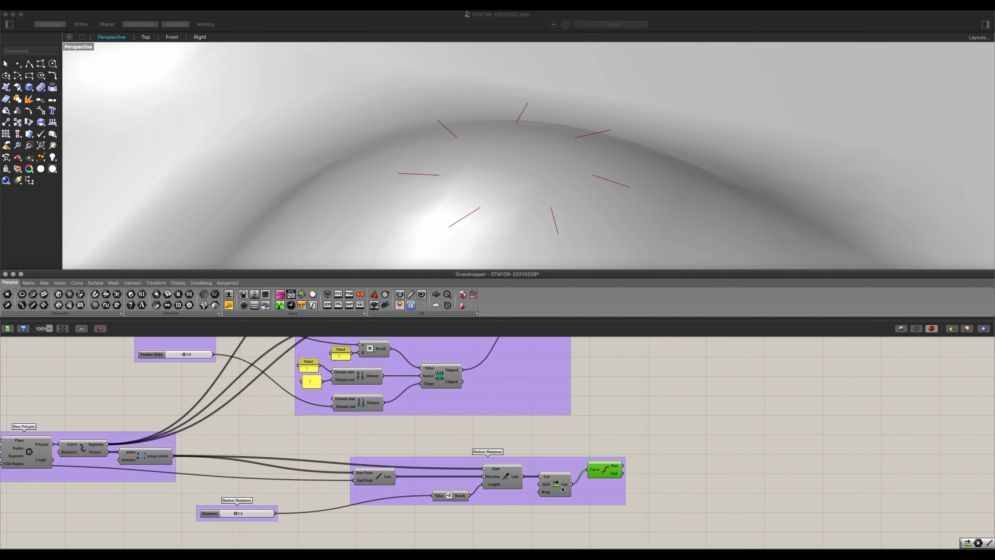
Step: Shift the Bastion Sharpness group closer to the base polygon and move its first Line component nearer to the Line SDL component
drag(582, 495, 549, 493)
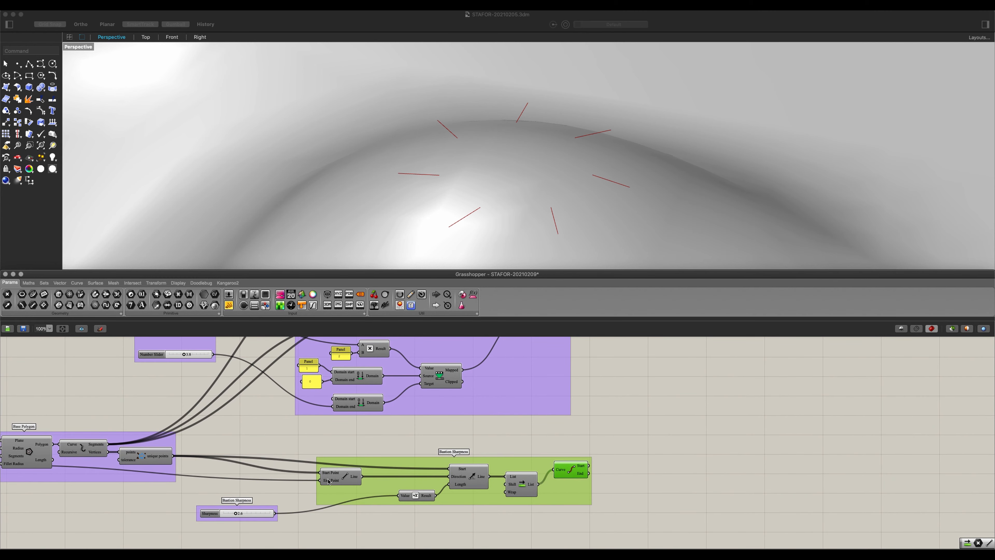
drag(329, 481, 408, 475)
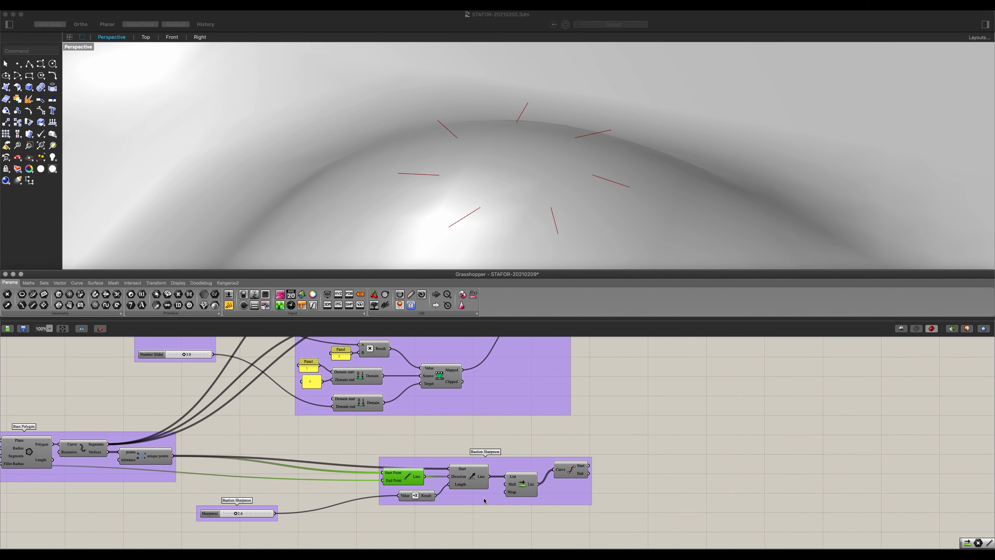
Step: Shift the Bastion Sharpness group closer to the base polygon and add a Curve Middle component beyond it
drag(484, 500, 452, 500)
click(626, 453)
double_click(624, 448)
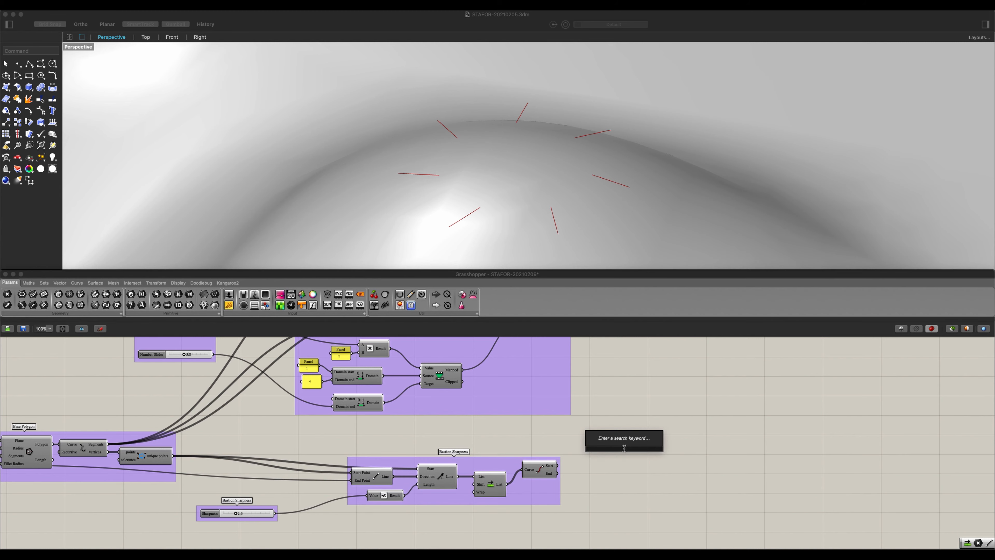
text(mid)
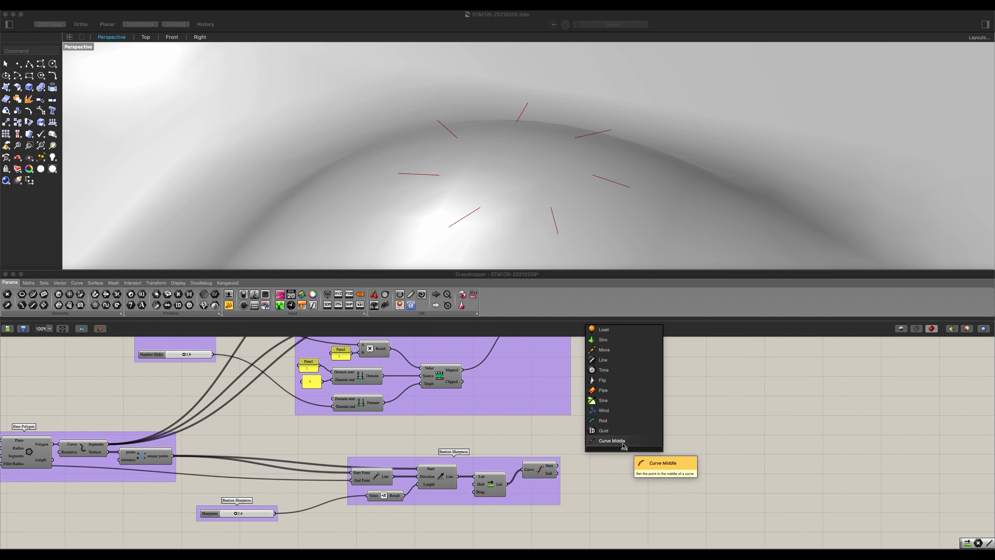
click(624, 446)
Step: Feed the base polygon's exploded segments into the Curve Middle component and place it just past the Bastion Sharpness group
drag(624, 447, 432, 430)
drag(109, 443, 447, 438)
right_drag(447, 435, 350, 425)
drag(350, 426, 524, 430)
scroll(514, 435, up, 5)
right_drag(514, 435, 489, 438)
scroll(490, 439, down, 3)
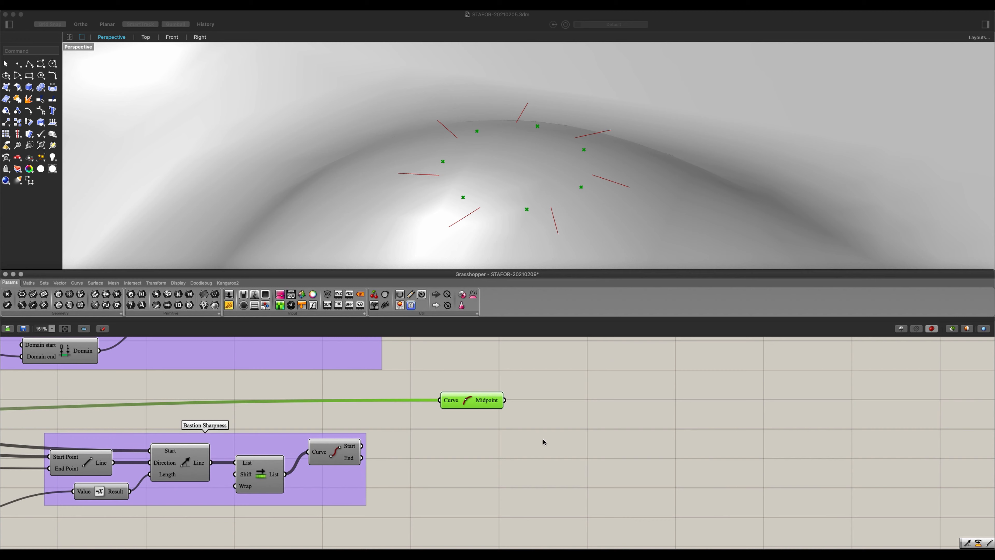
Step: Add a two-point Line component beside Curve Middle and feed the segment midpoints into its Start Point
double_click(543, 441)
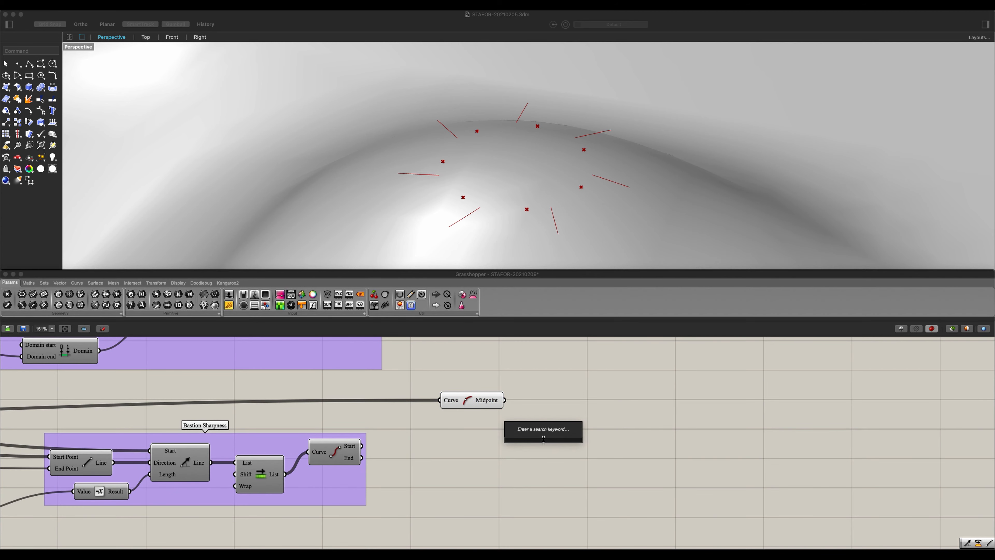
text(line)
key(Up)
key(Return)
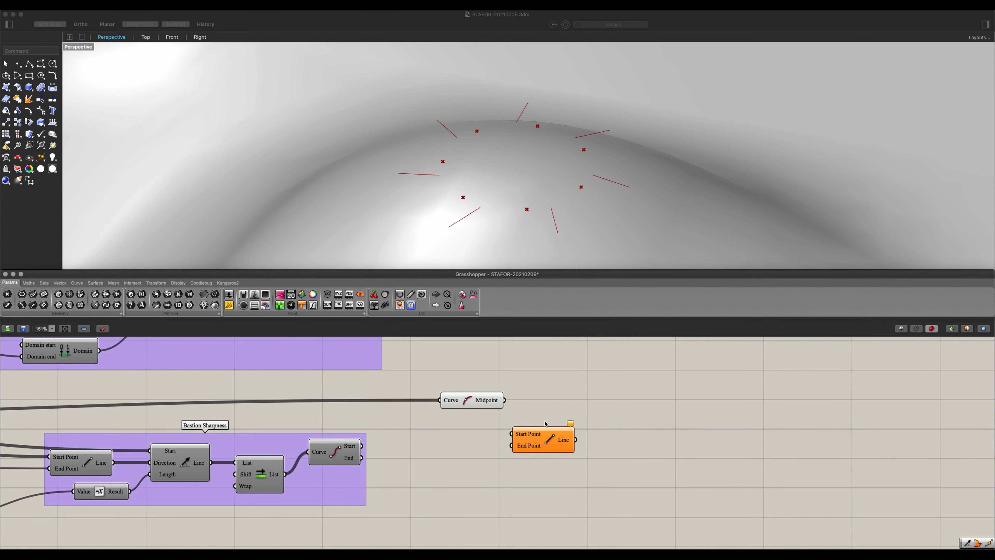
drag(540, 436, 561, 413)
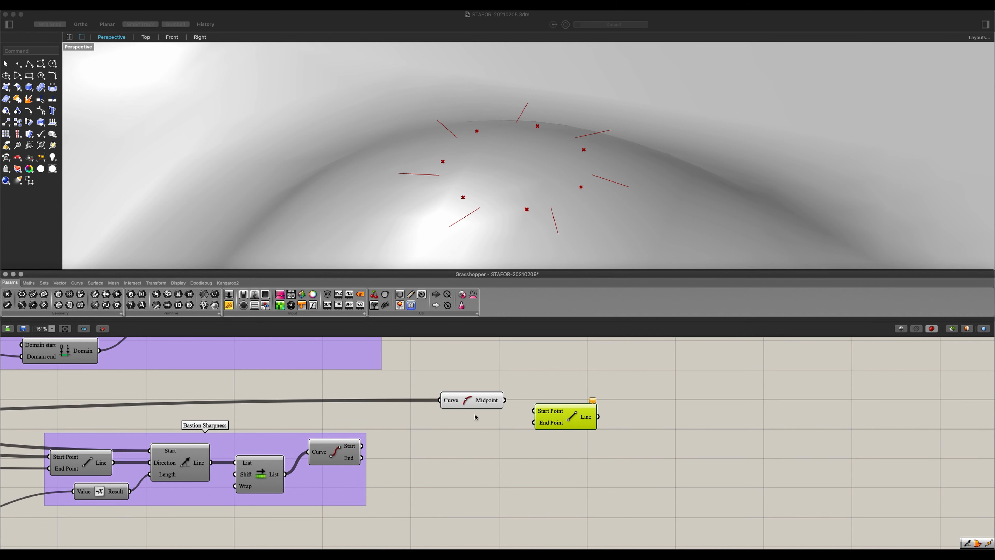
mouse_move(505, 399)
mouse_down()
mouse_move(599, 410)
mouse_move(478, 404)
mouse_move(546, 408)
mouse_move(521, 409)
mouse_up()
scroll(521, 439, down, 3)
right_drag(521, 441, 530, 442)
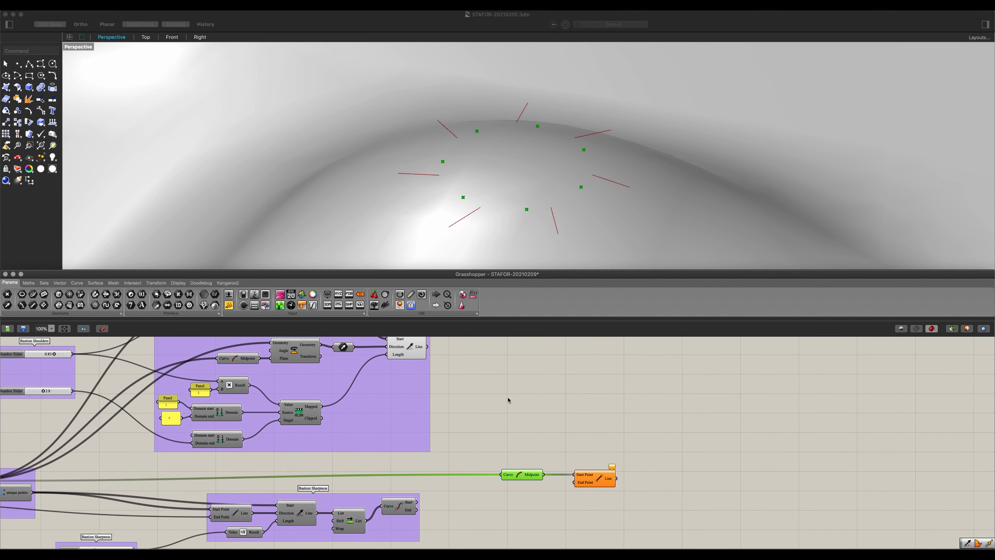
Step: Add an End Points component fed by the Line SDL of the group above Bastion Sharpness, and place it below Curve Middle
double_click(508, 397)
text(end)
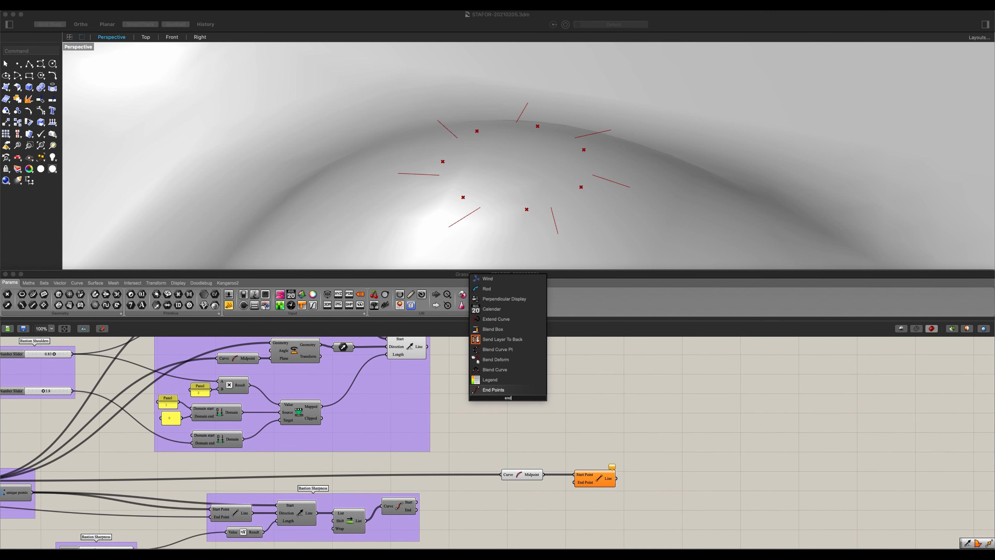
key(Return)
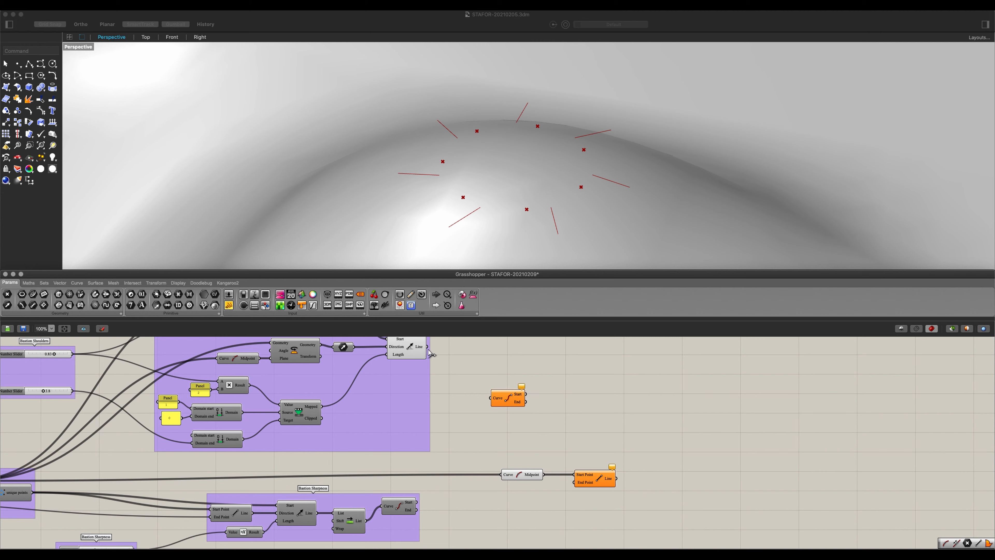
drag(427, 347, 490, 398)
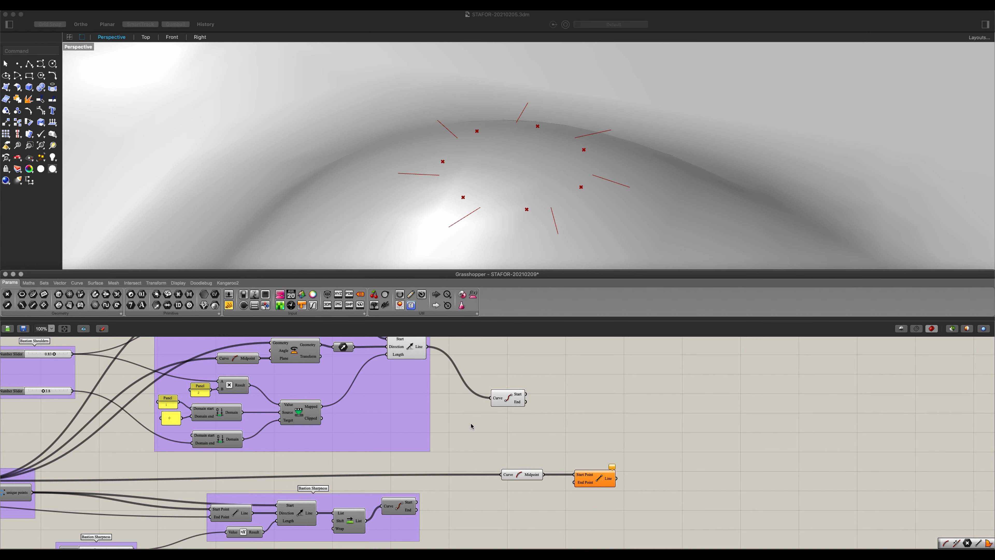
right_drag(471, 426, 413, 378)
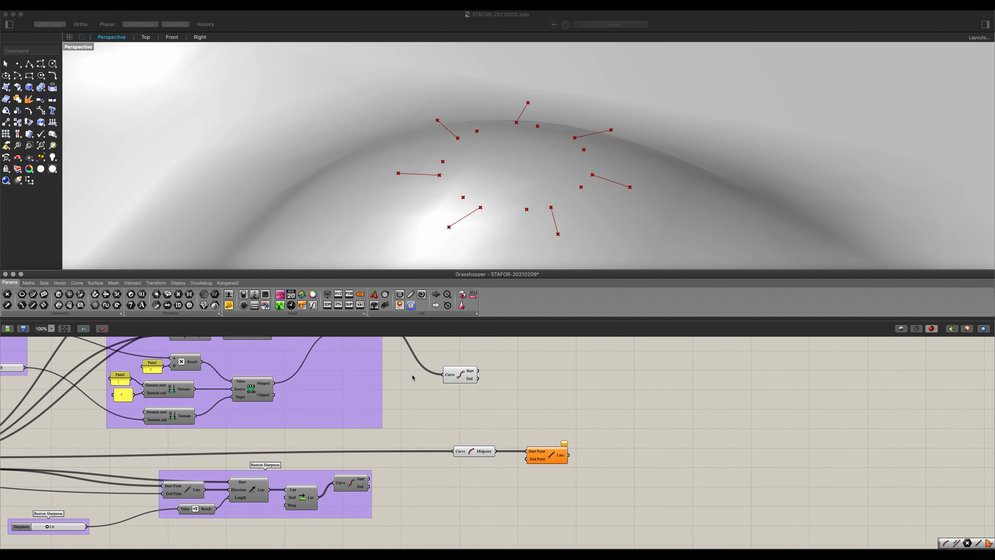
drag(463, 377, 476, 478)
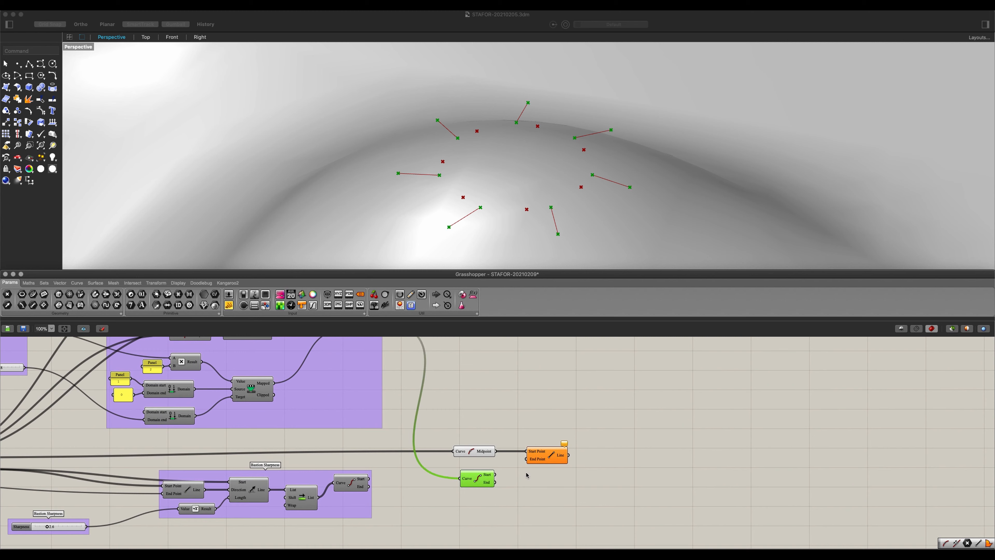
Step: Connect the new End Points component's Start output to the Line component's End Point input
drag(499, 475, 508, 476)
drag(525, 464, 543, 456)
click(549, 446)
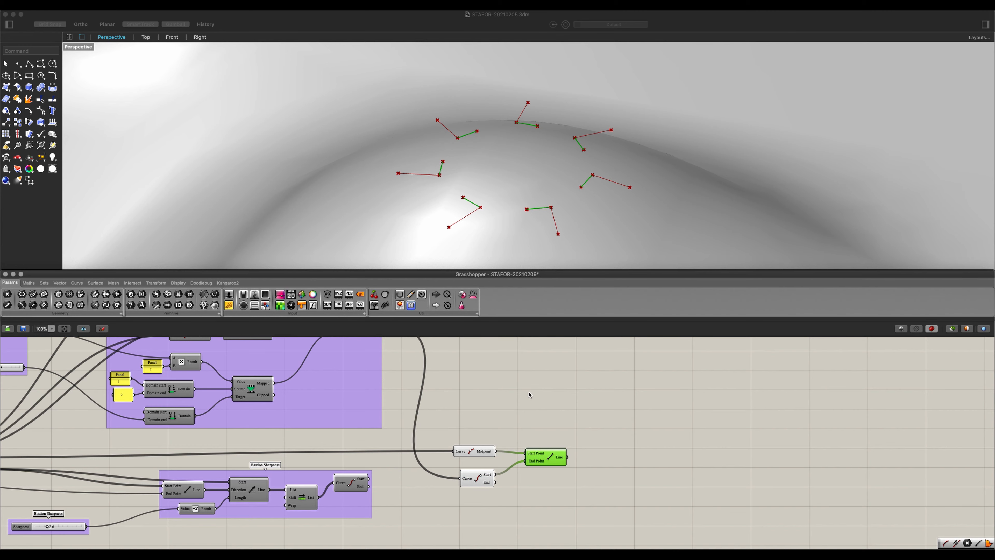
Step: Duplicate the Line component below the original and connect the new End Points component's End output to the copy's Start Point
scroll(545, 408, down, 2)
right_drag(533, 475, 536, 474)
double_click(540, 488)
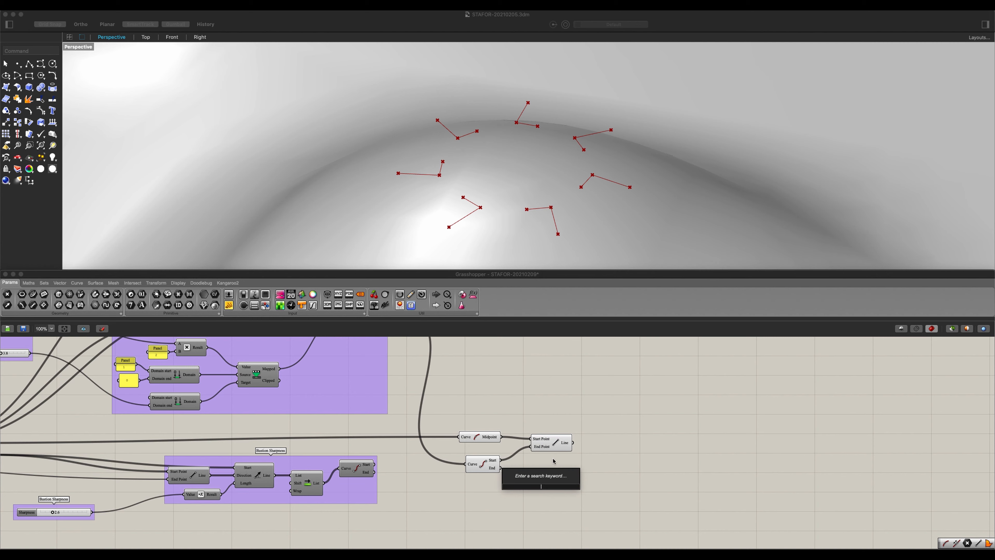
click(547, 440)
key(super+c)
key(super+v)
drag(552, 447, 539, 488)
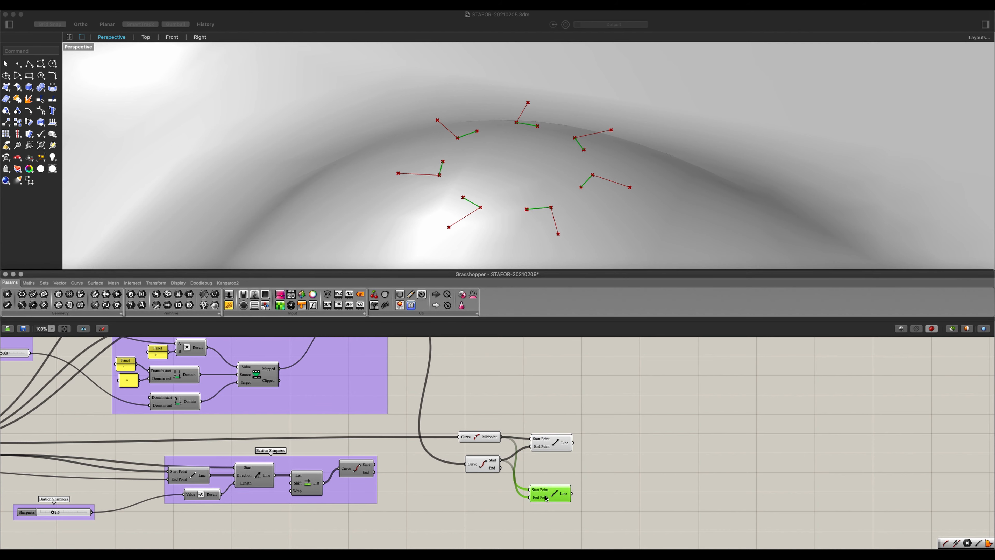
scroll(497, 455, up, 3)
drag(494, 451, 540, 493)
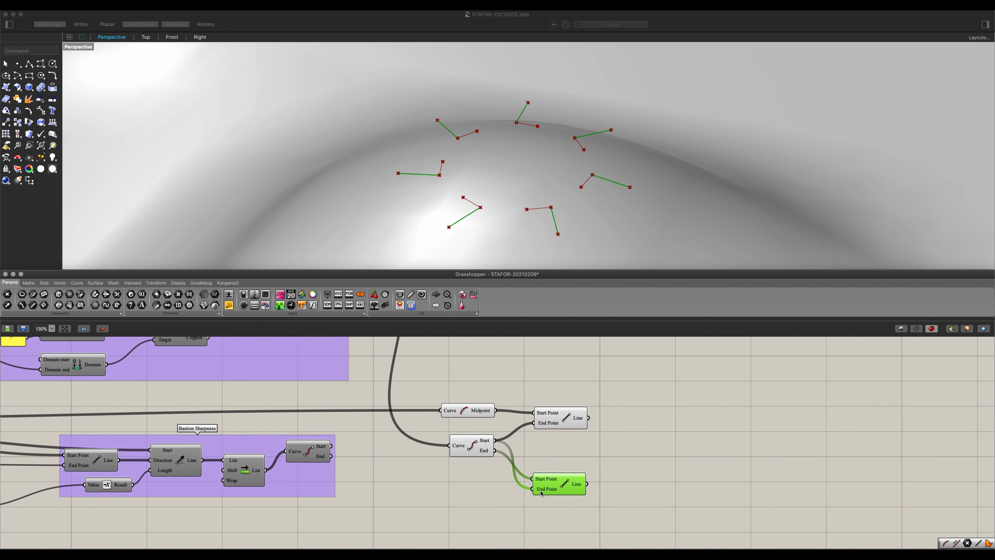
Step: Connect the End output from the Bastion Sharpness group to the second Line component's End Point
scroll(477, 496, left, 2)
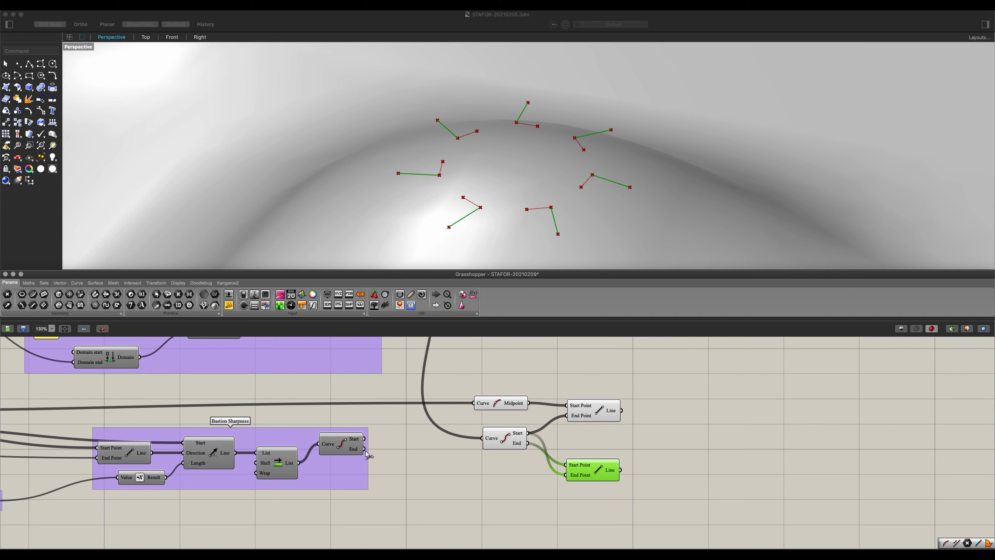
drag(364, 449, 586, 463)
click(677, 470)
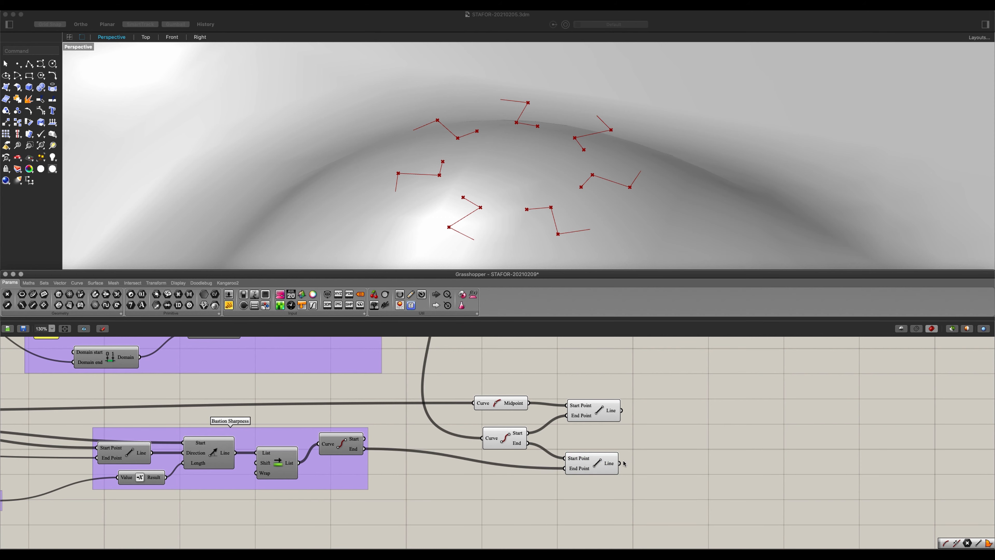
click(589, 465)
click(592, 405)
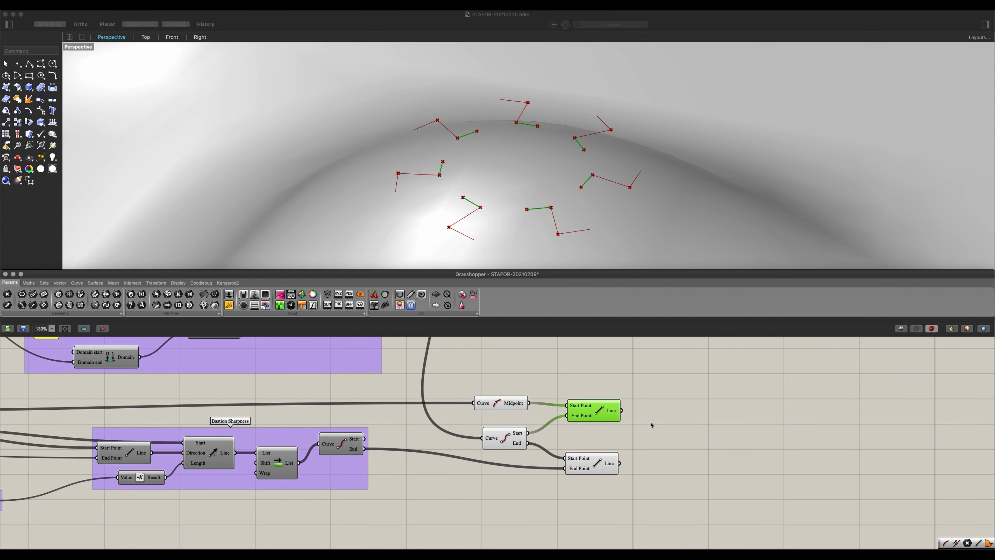
Step: Add a Join Curves component beyond the two Line components
right_drag(650, 425, 605, 427)
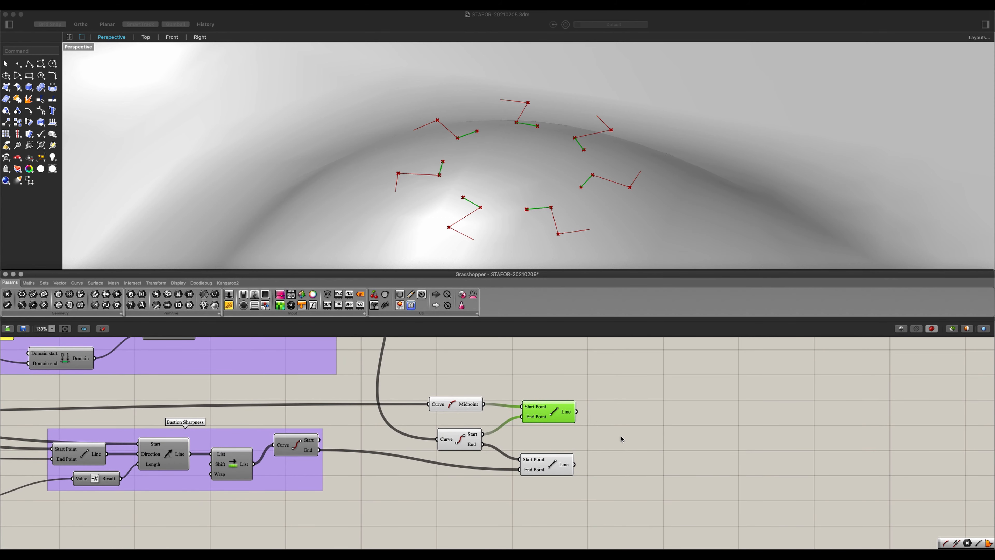
double_click(652, 435)
text(join)
key(Up)
key(Up)
key(Return)
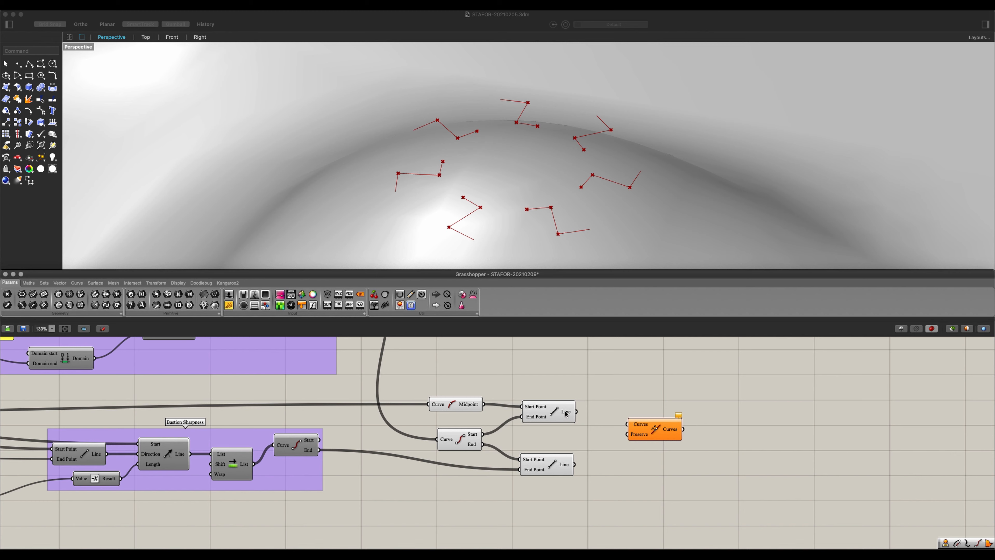
Step: Feed both Line components and the upper group's Line SDL output together into the Curves input of Join Curves
drag(575, 412, 628, 424)
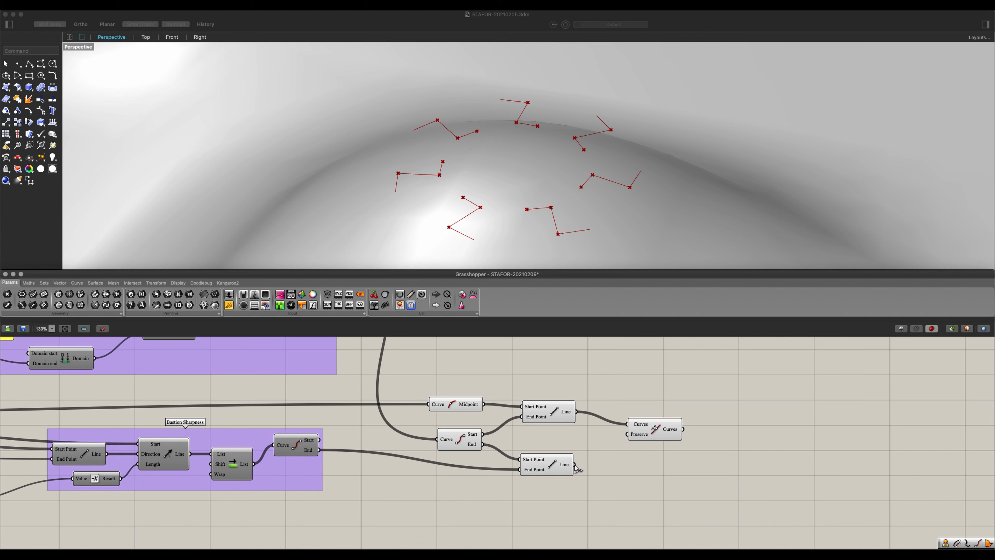
drag(575, 464, 627, 425)
click(643, 431)
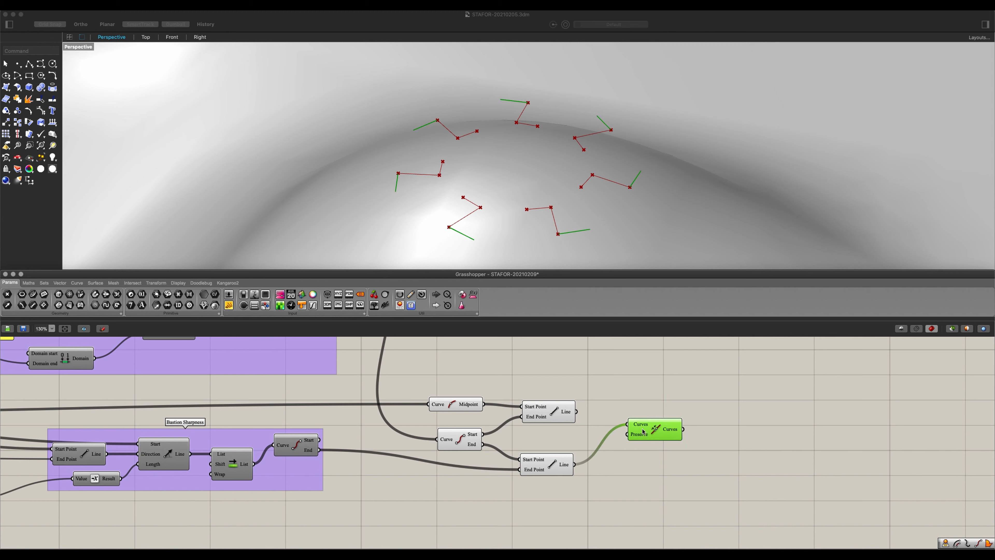
shift+drag(581, 414, 643, 430)
scroll(510, 431, down, 4)
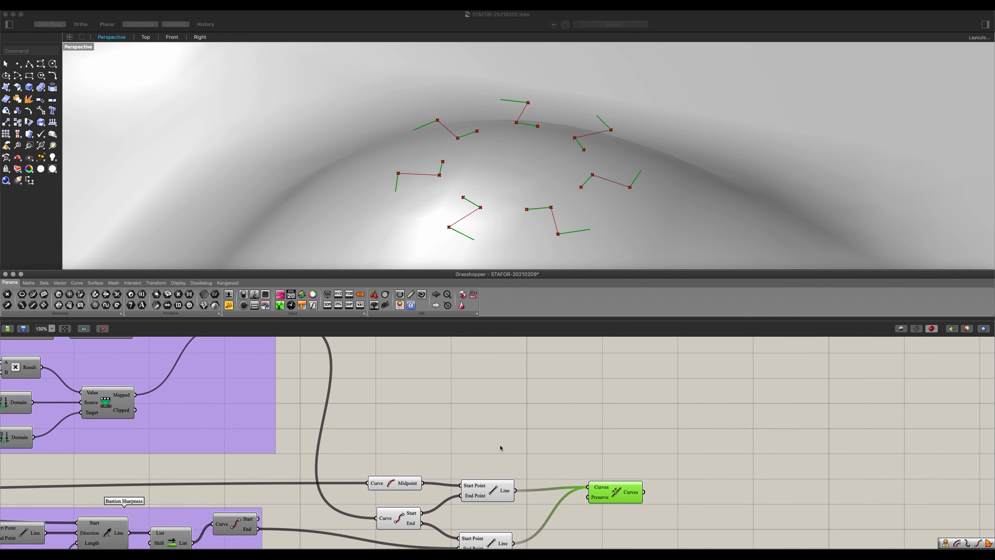
click(310, 357)
mouse_move(326, 363)
shift+mouse_down()
mouse_move(462, 367)
mouse_move(505, 462)
mouse_move(590, 499)
shift+mouse_up()
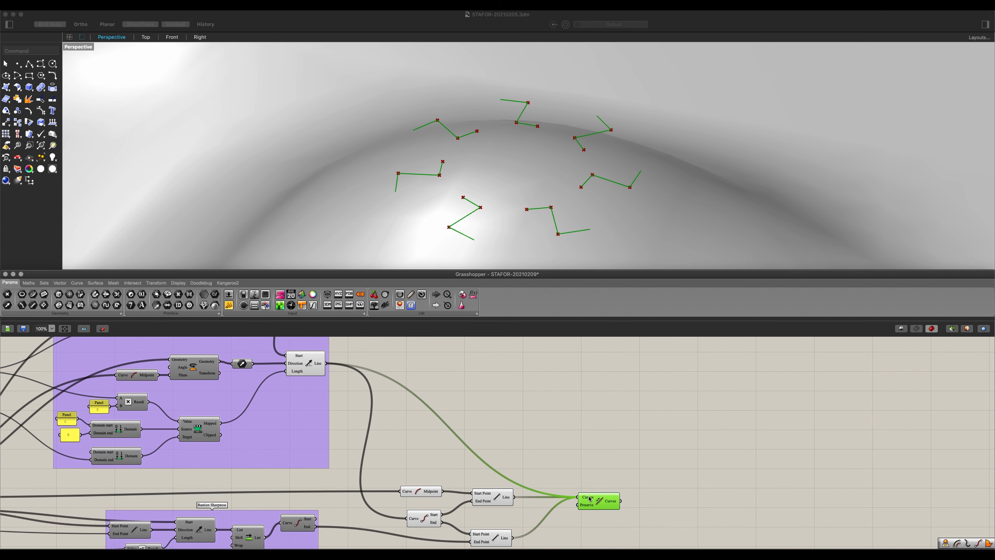
Step: Turn off the preview of the Curve Middle component and the End Points component below it
click(292, 366)
scroll(428, 484, down, 5)
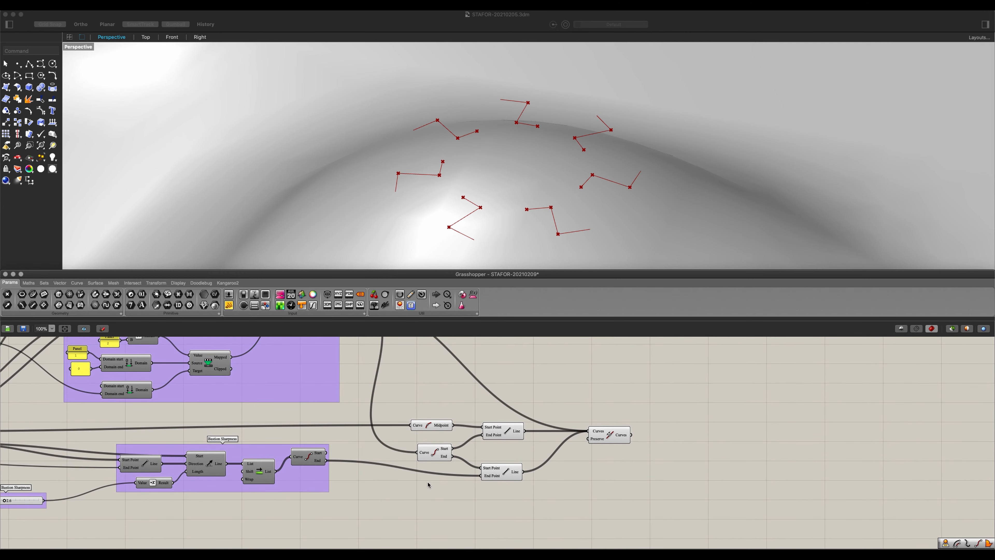
drag(454, 495, 409, 409)
click(542, 474)
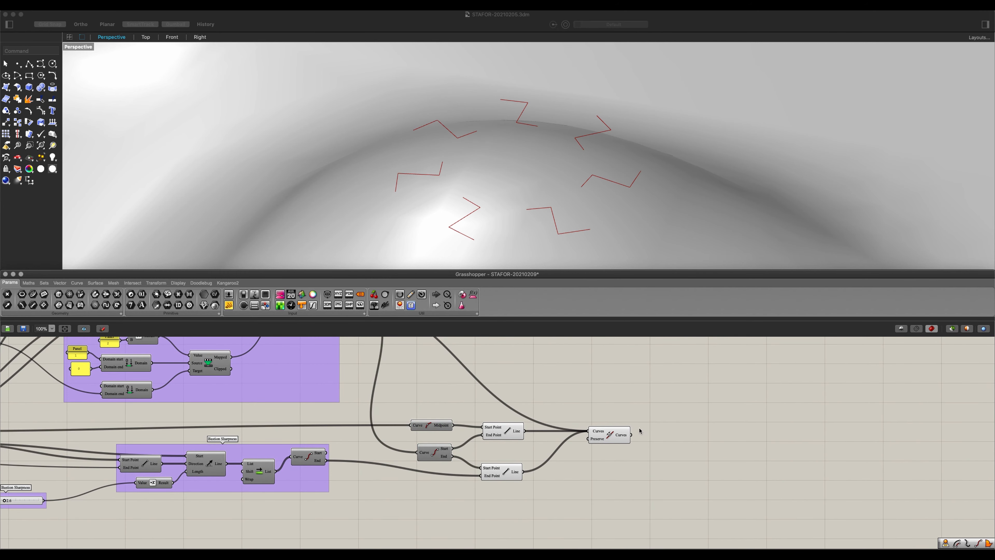
Step: Move Join Curves closer to the Line components and increase the Sharpness slider to extend the bastion tips
drag(609, 440, 591, 445)
right_drag(323, 460, 509, 459)
scroll(188, 500, up, 3)
drag(194, 499, 286, 478)
Step: Flatten the Curves input of the Join Curves component and check its output list of curves
right_drag(721, 467, 230, 473)
drag(554, 420, 551, 414)
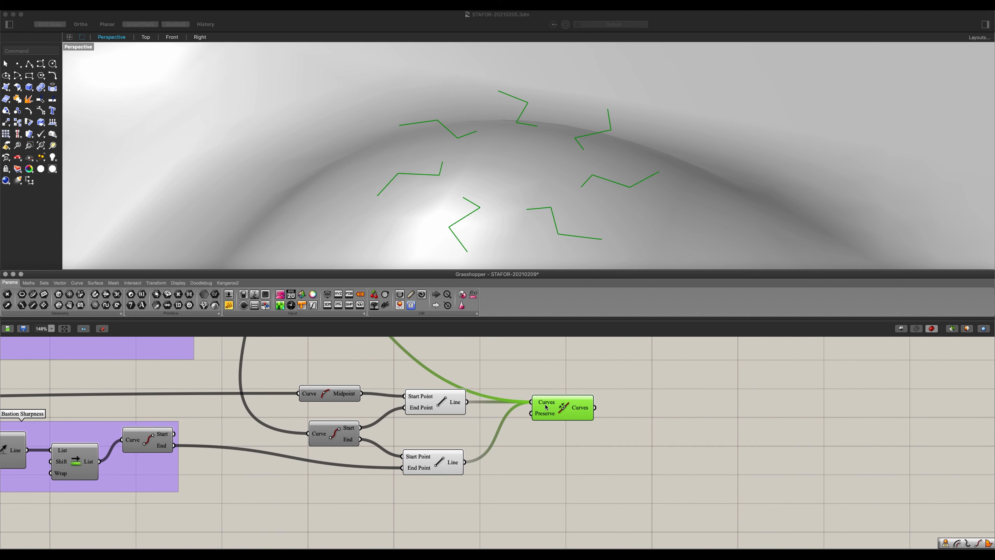
right_click(543, 405)
key(Escape)
mouse_move(586, 409)
key(super+z)
click(593, 425)
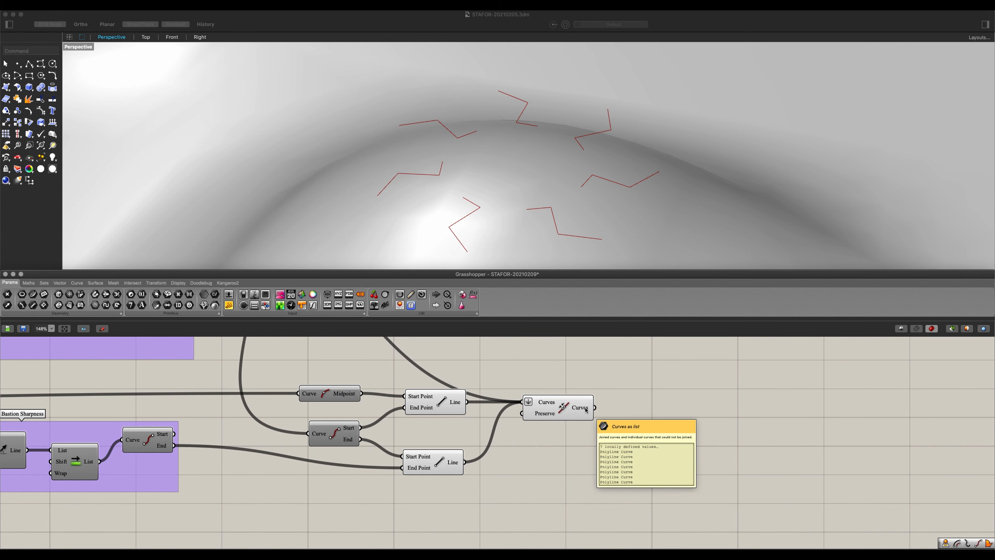
click(585, 409)
Step: Add a Rotate 3D component and feed the Join Curves output into its Geometry input
right_drag(605, 445, 572, 447)
scroll(603, 437, down, 2)
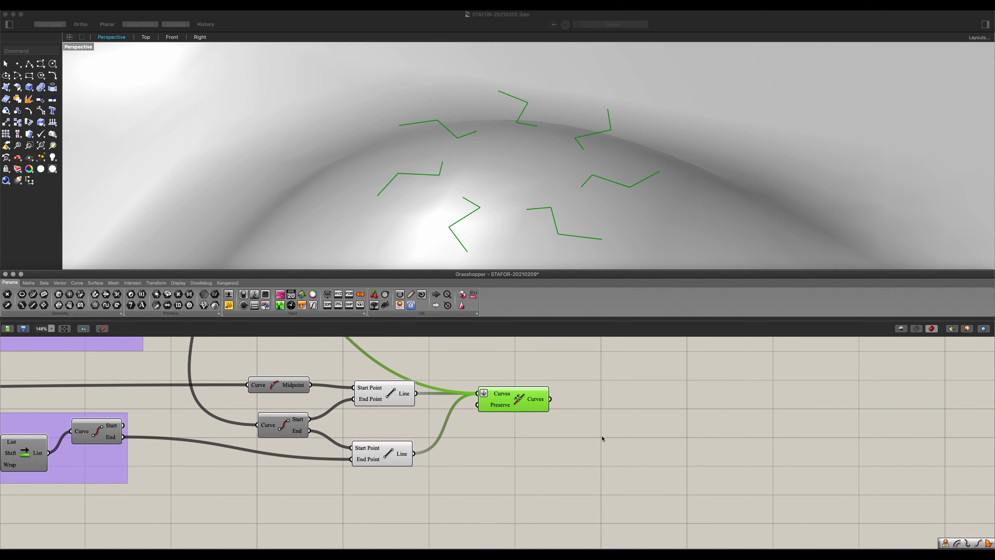
double_click(602, 438)
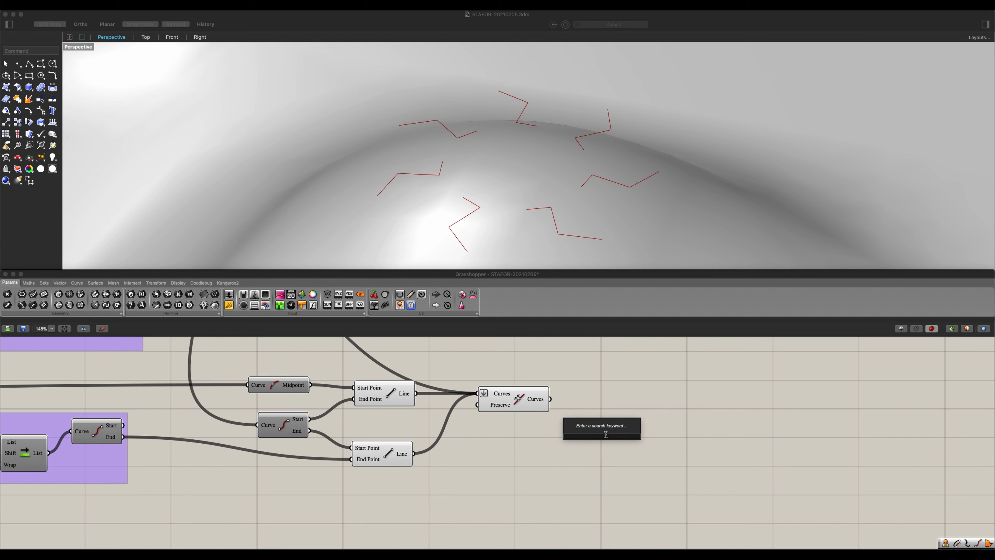
text(rotate)
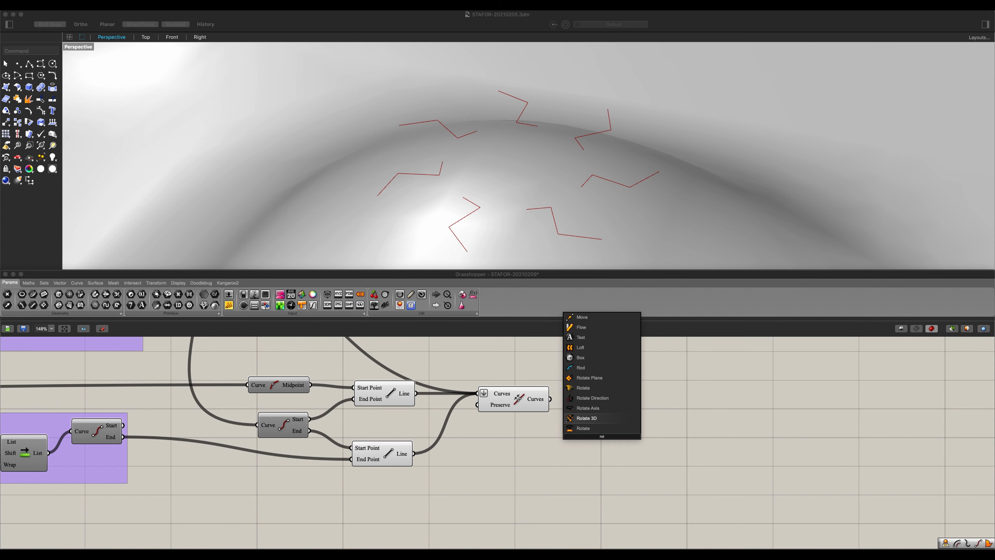
key(Return)
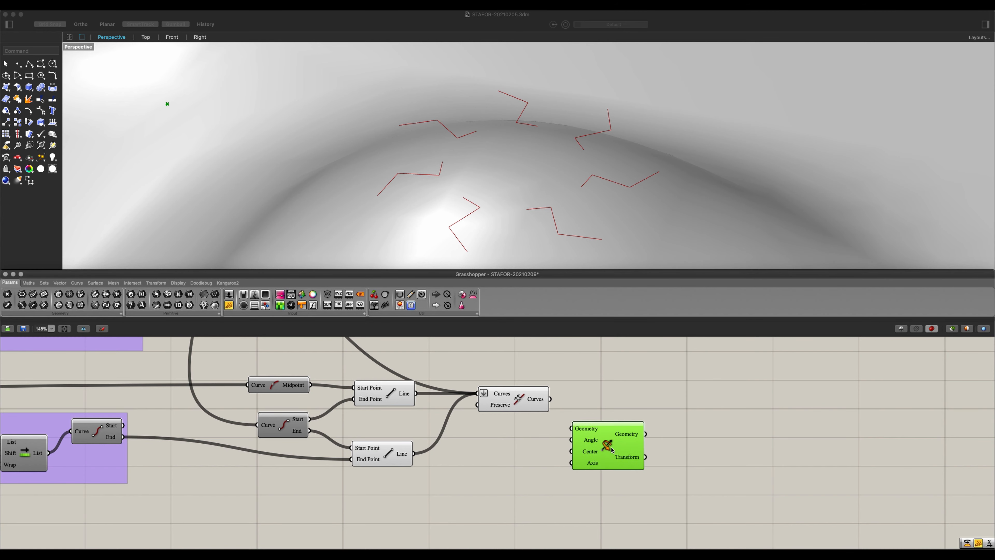
drag(551, 399, 575, 430)
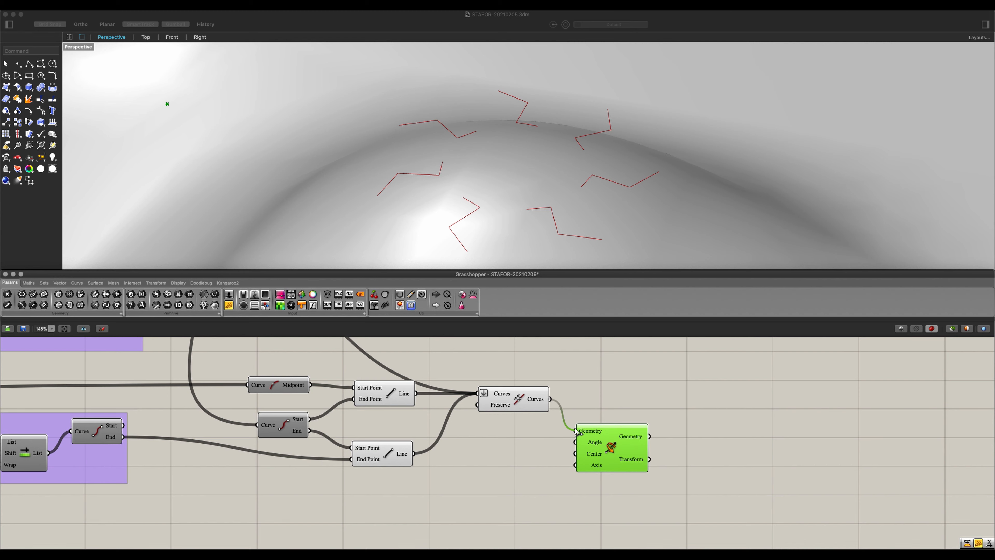
Step: Switch Rotate 3D's Angle input to degrees and feed it from a new panel containing 180
right_click(581, 444)
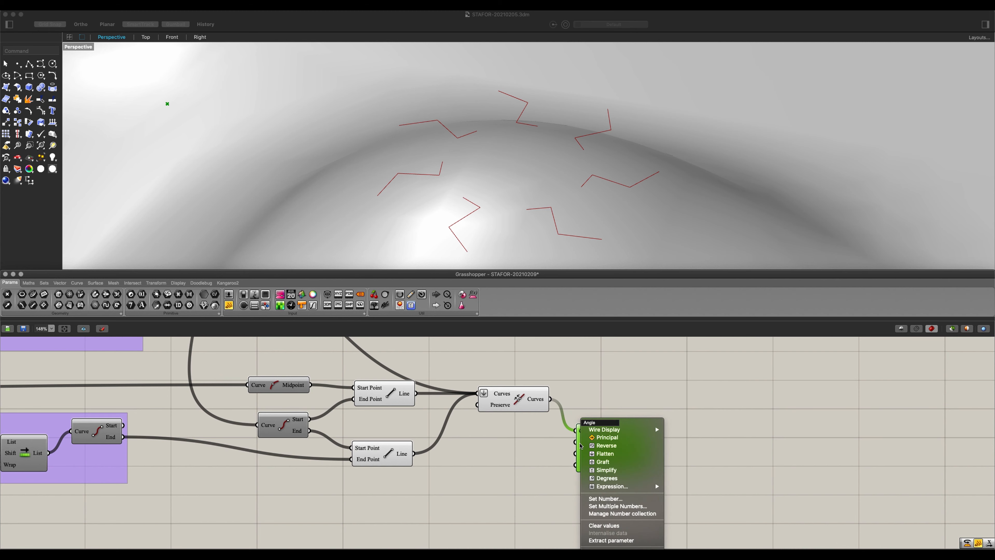
click(597, 480)
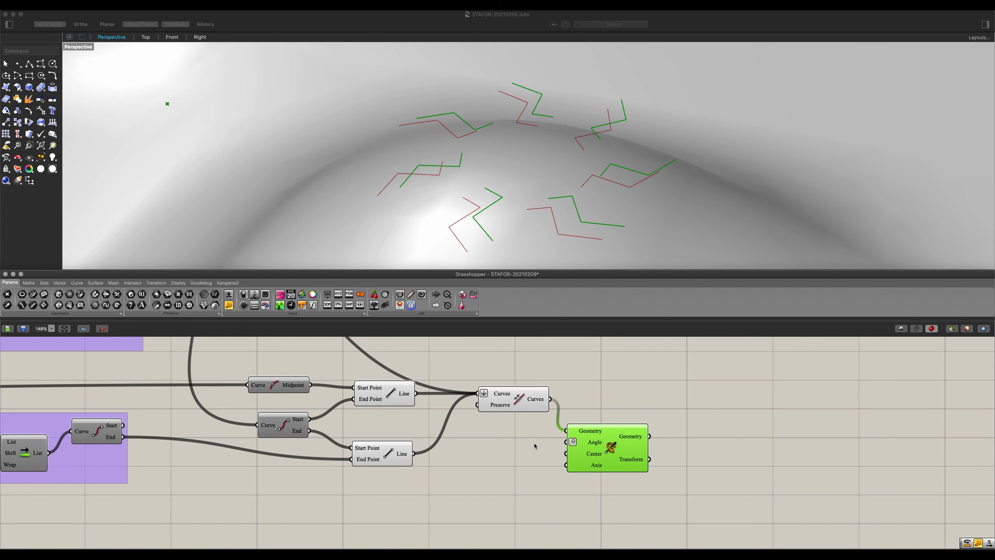
double_click(534, 445)
text(//180)
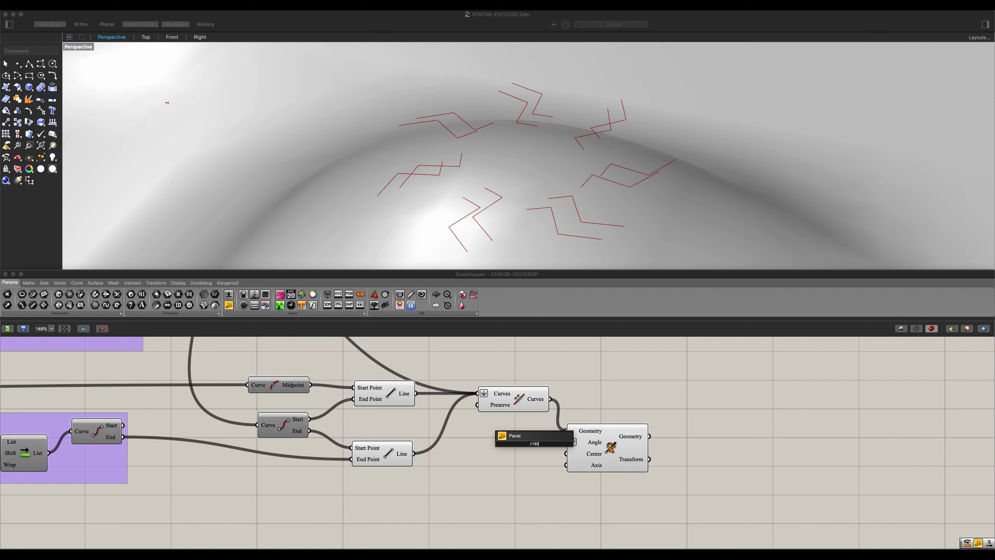
key(Return)
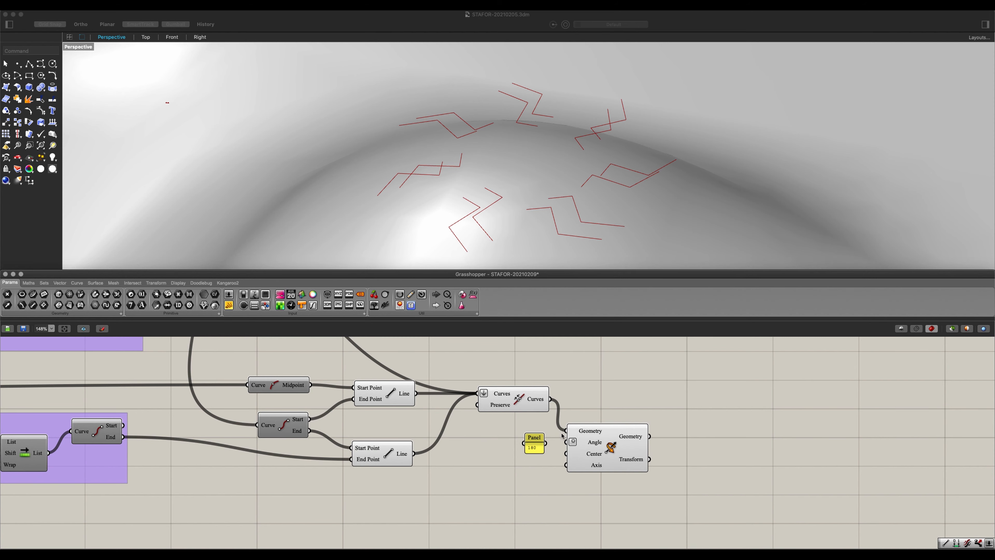
scroll(560, 437, up, 2)
drag(546, 443, 510, 445)
click(513, 446)
scroll(526, 433, down, 3)
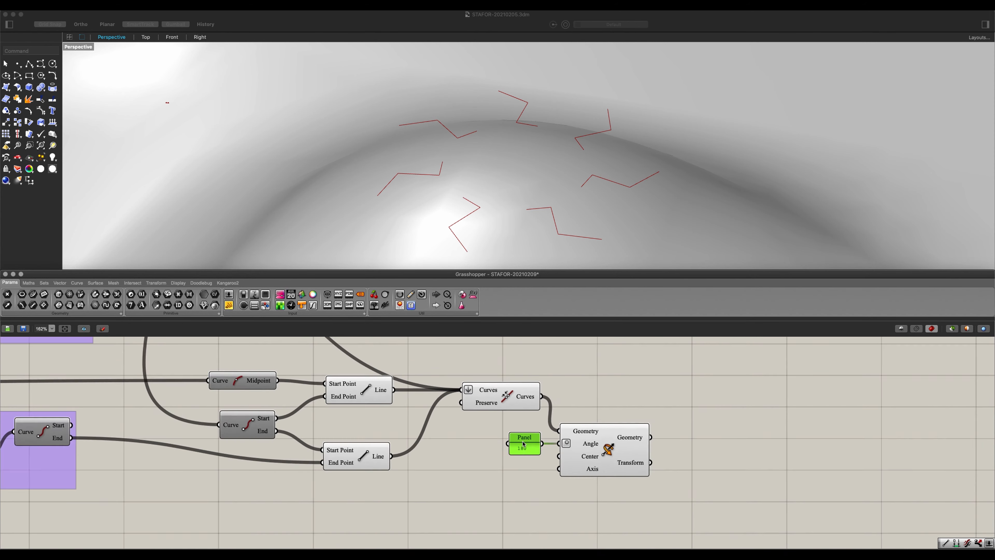
Step: Feed the Bastion Sharpness group's End output into Rotate 3D's Center and its Shift List output into Axis, and inspect the axis lines
mouse_move(569, 459)
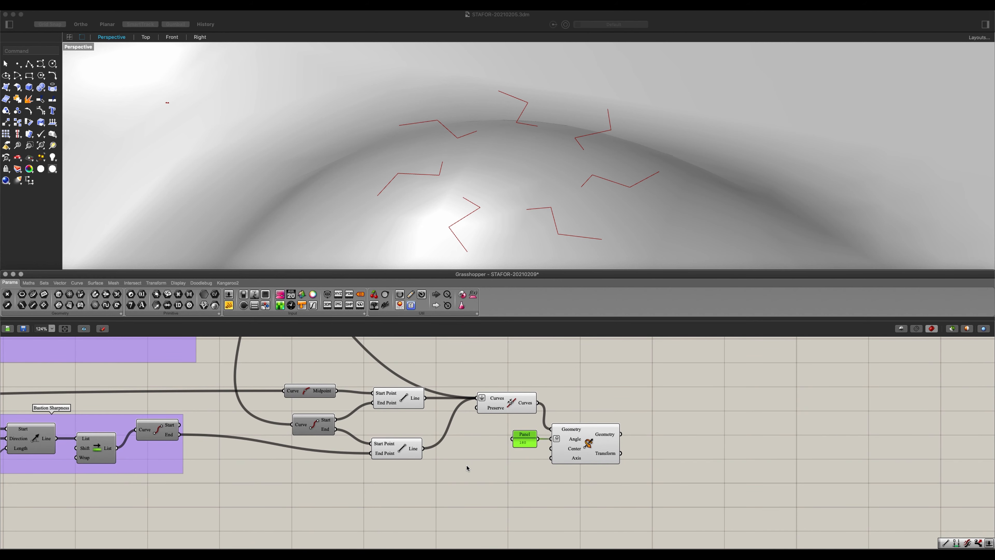
scroll(482, 469, left, 5)
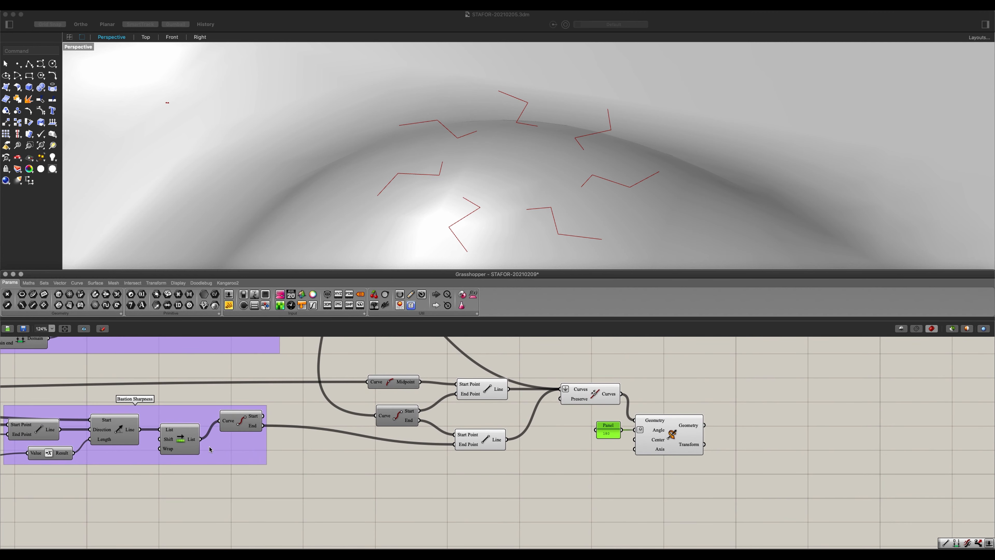
drag(201, 439, 634, 439)
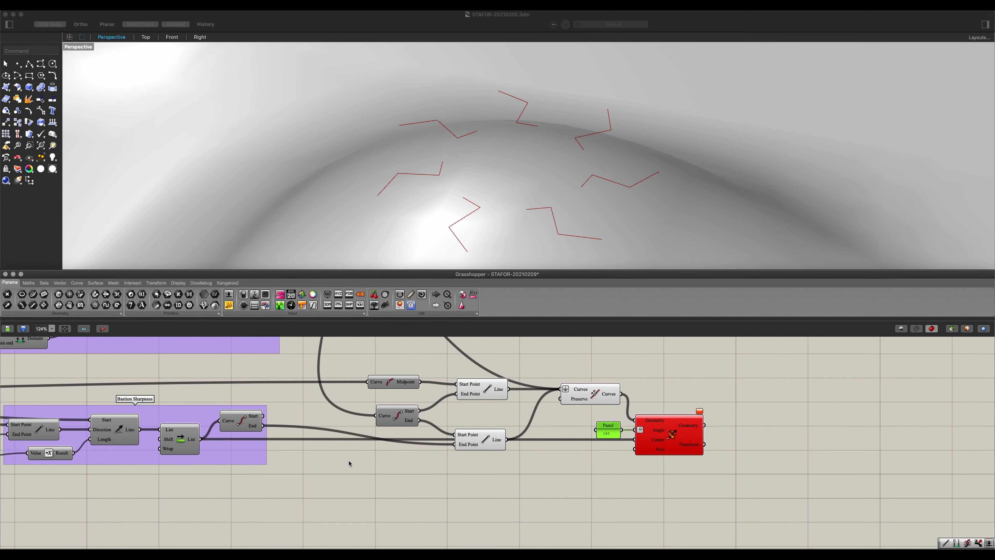
drag(264, 425, 653, 455)
click(658, 438)
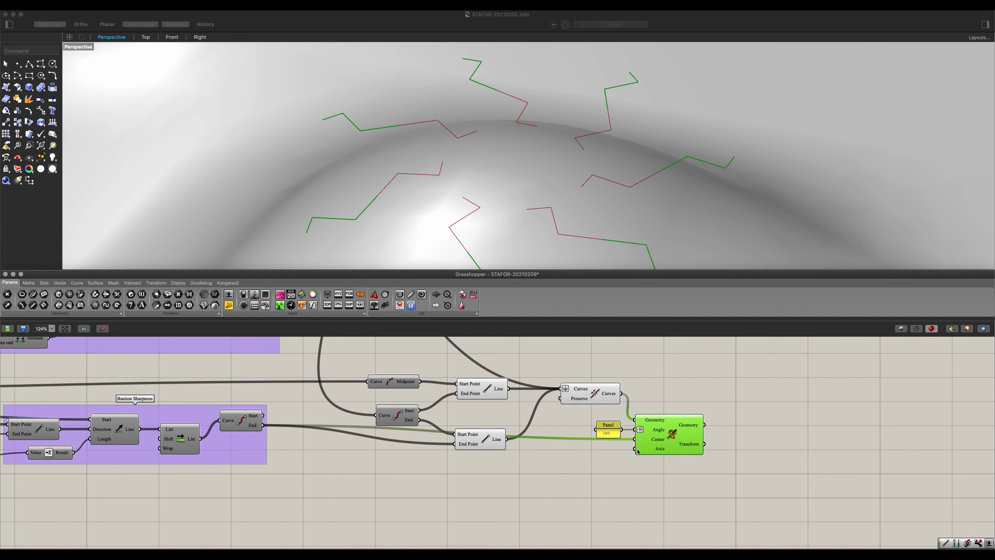
mouse_move(637, 451)
drag(200, 438, 639, 468)
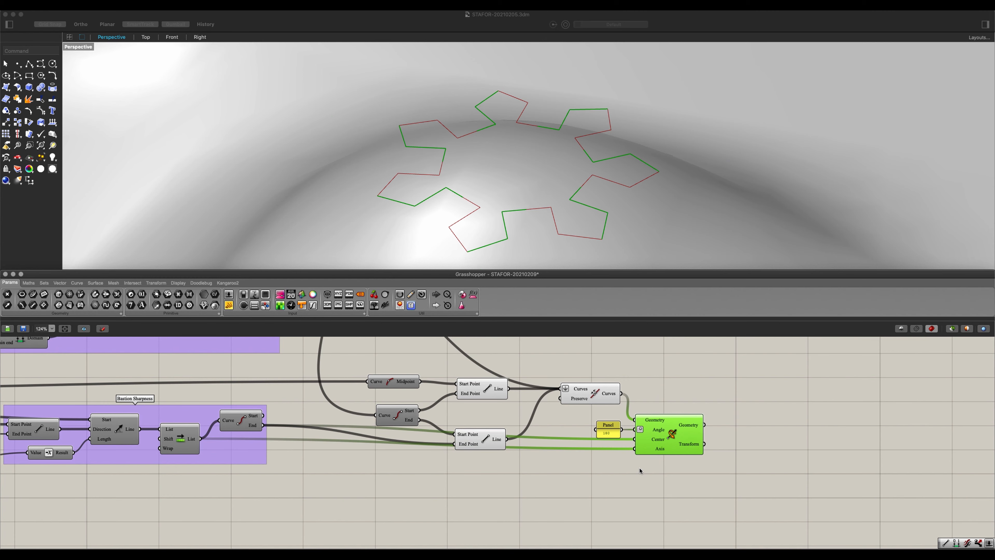
click(178, 439)
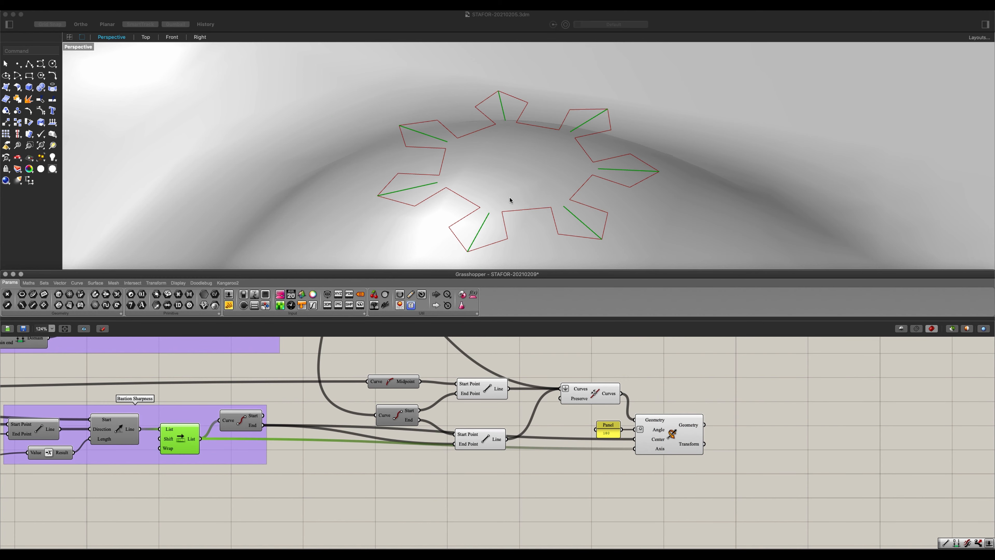
right_drag(509, 200, 500, 195)
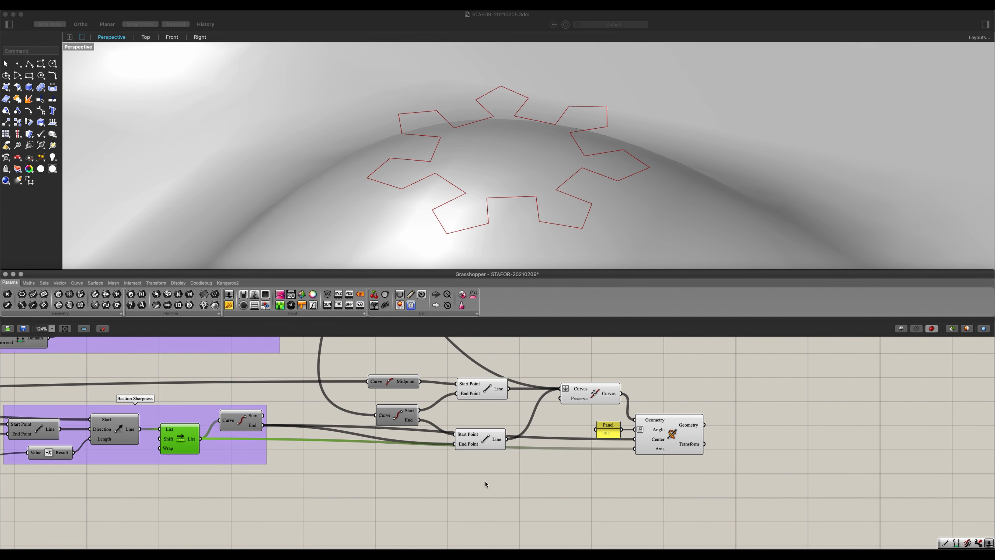
Step: Tidy the layout of Rotate 3D, the lower Line and the End Points component, and check Rotate 3D's Geometry output
click(648, 446)
scroll(648, 447, down, 1)
drag(648, 446, 681, 468)
mouse_move(502, 447)
mouse_down()
mouse_move(504, 405)
mouse_move(504, 434)
mouse_up()
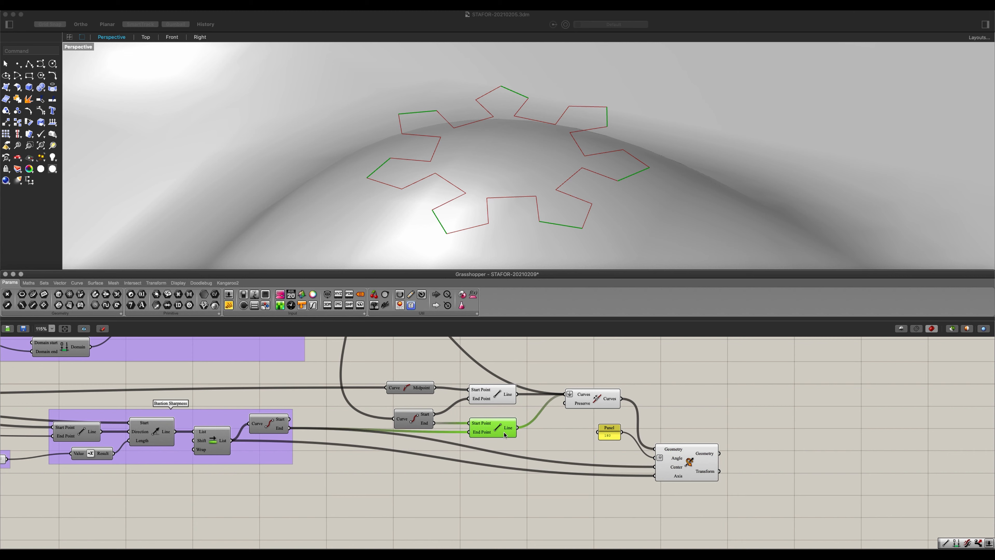
drag(410, 416, 404, 408)
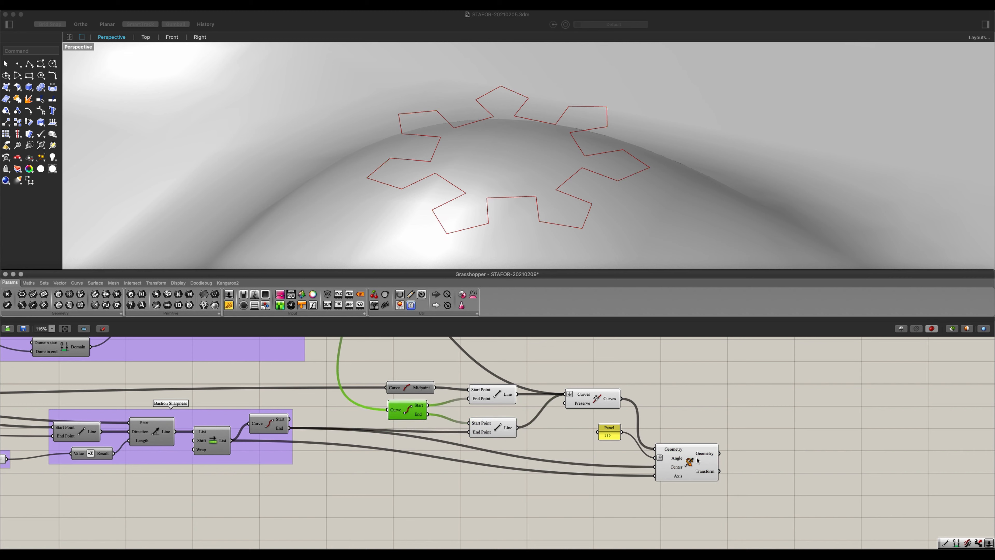
drag(697, 460, 695, 450)
click(609, 431)
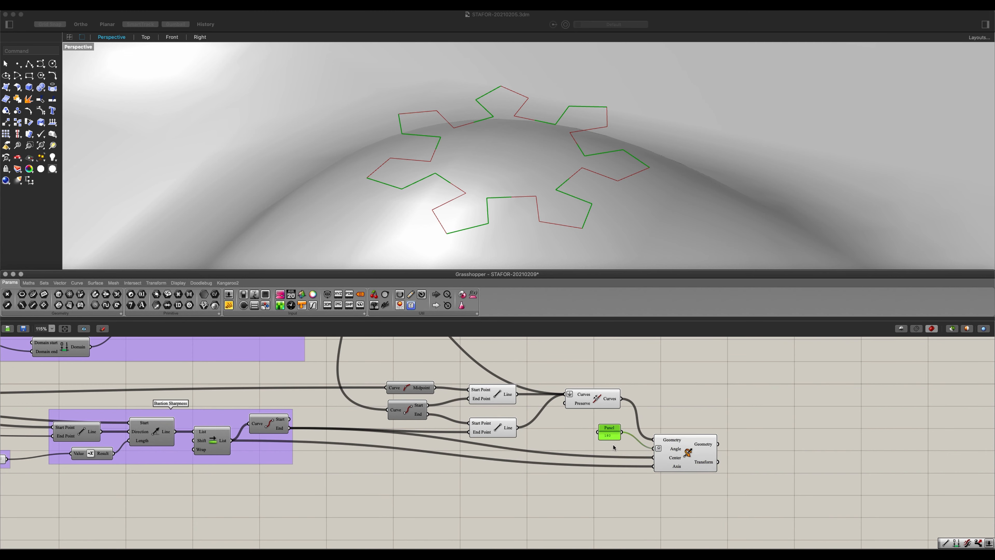
drag(613, 447, 630, 447)
right_drag(601, 446, 489, 463)
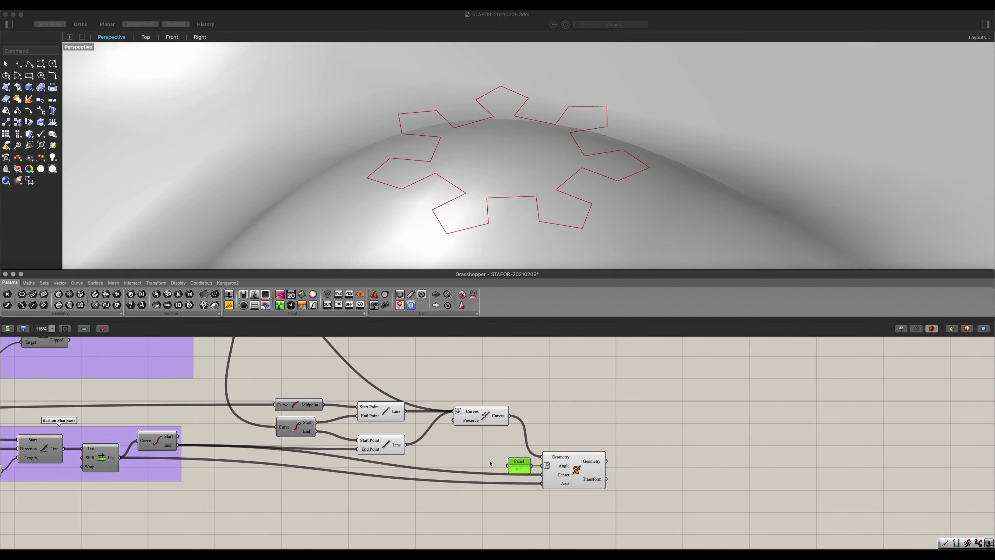
mouse_move(602, 463)
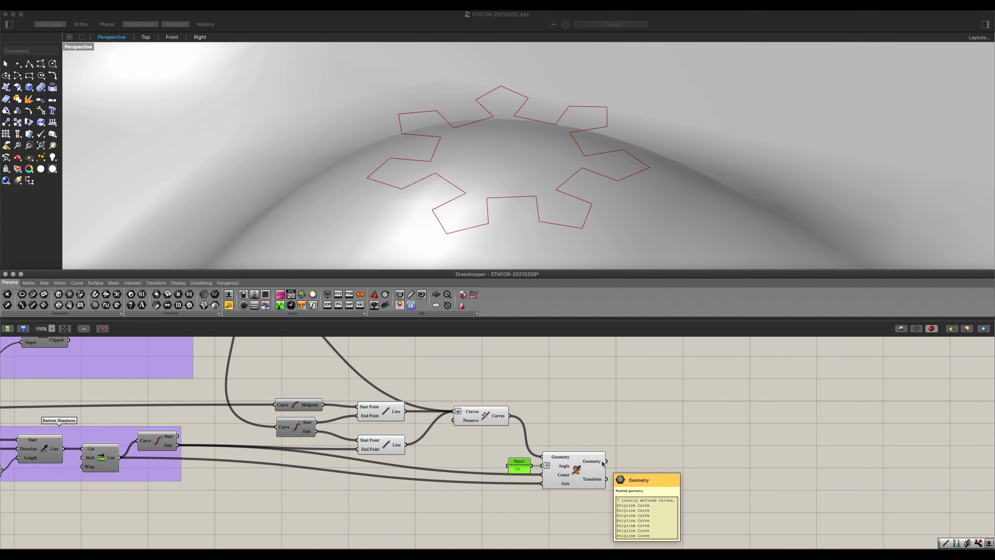
Step: Add a second Join Curves component beyond Rotate 3D
right_drag(622, 444, 606, 429)
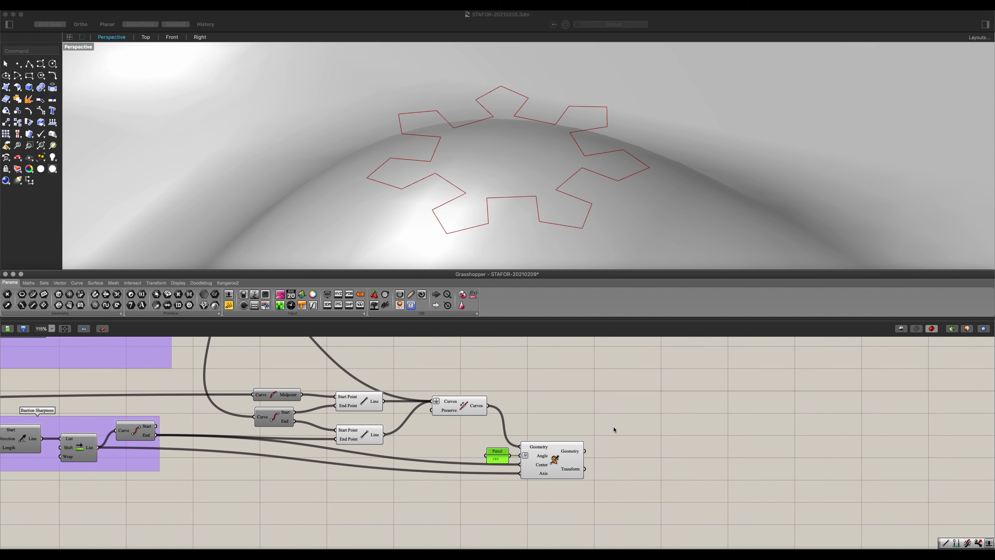
double_click(634, 417)
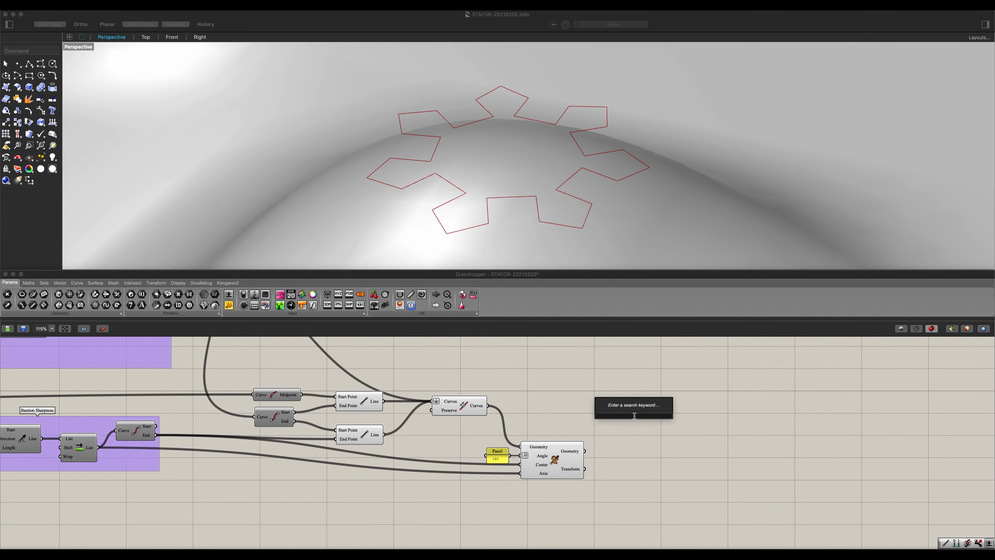
text(join)
key(Up)
key(Up)
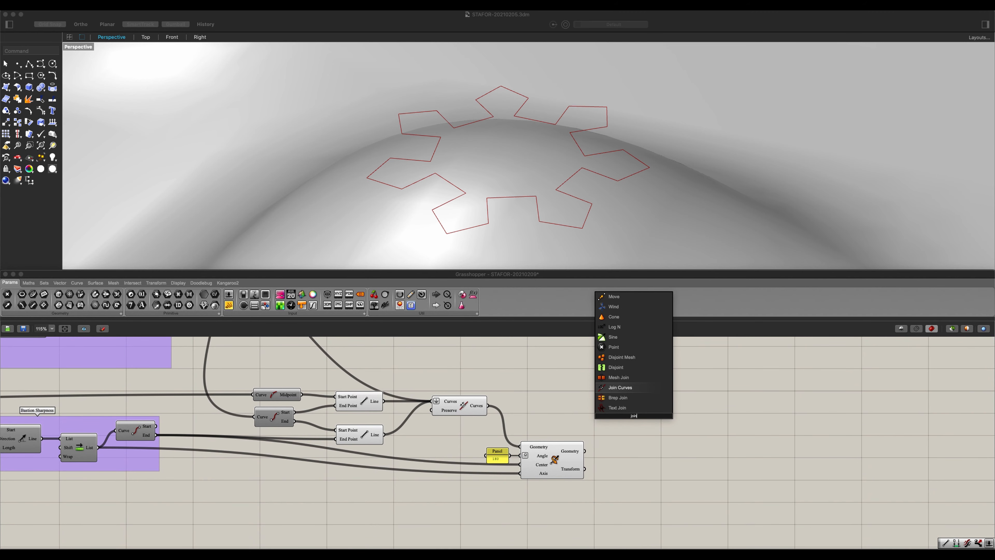
key(Return)
scroll(624, 406, up, 2)
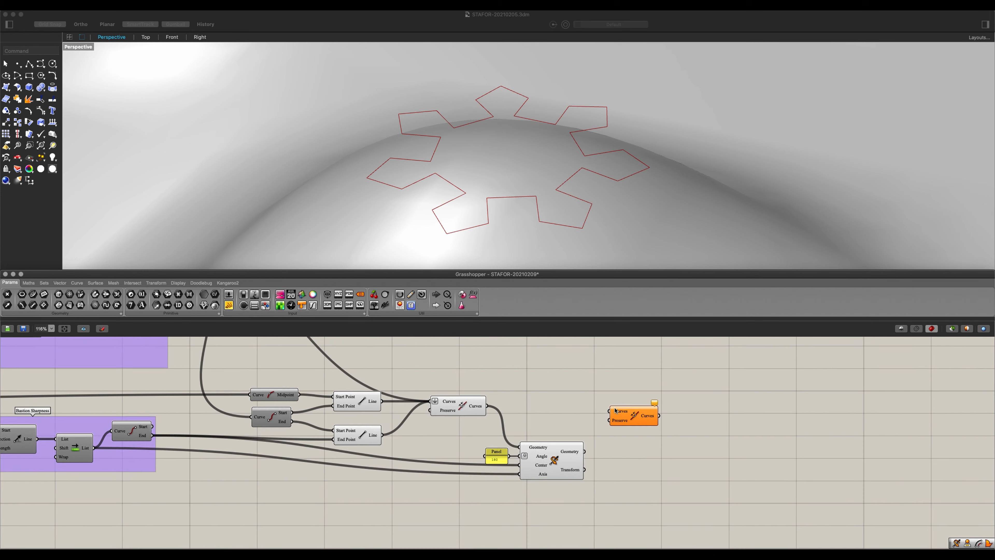
Step: Flatten the new Join Curves' Curves input and feed it both Rotate 3D's Geometry and the first Join Curves output
right_click(620, 410)
click(637, 462)
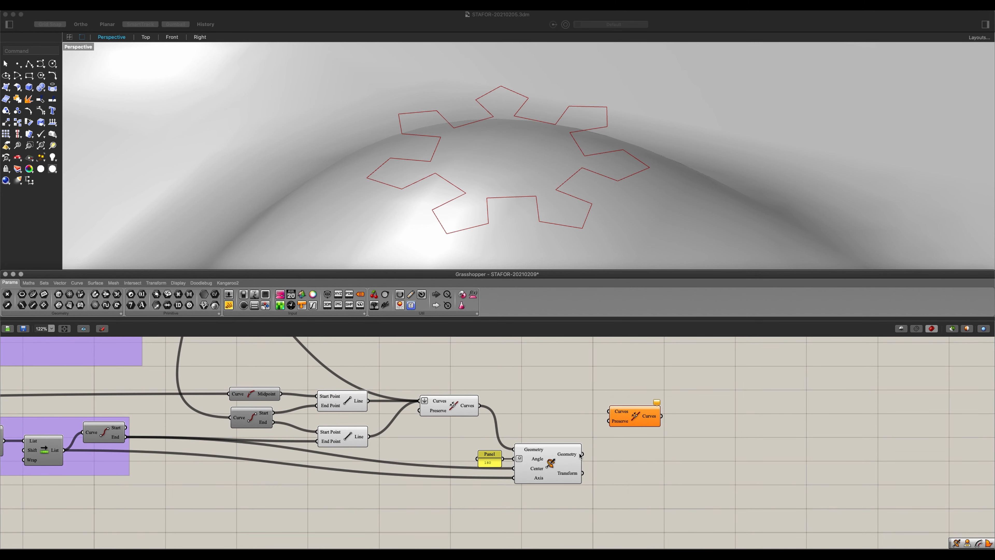
drag(583, 455, 602, 411)
shift+drag(479, 405, 637, 416)
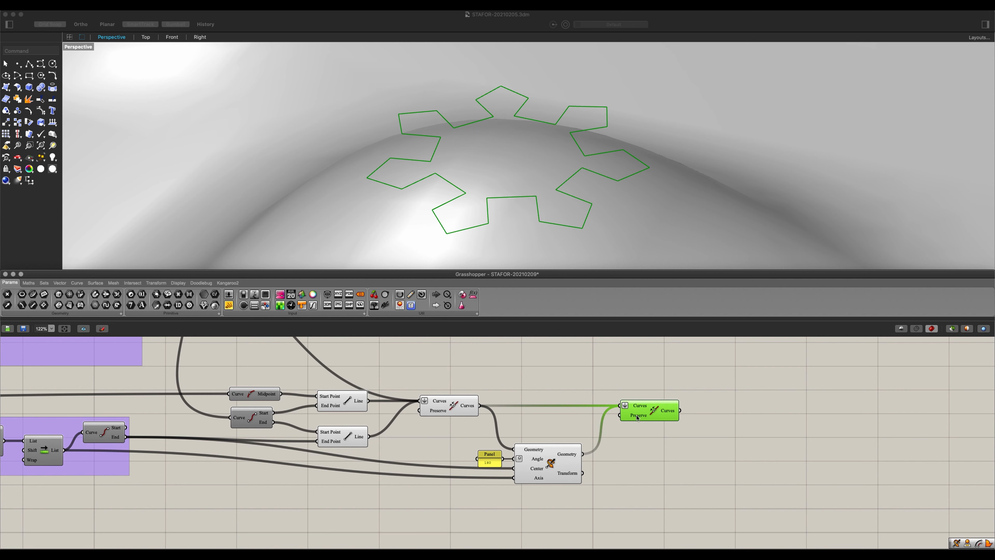
Step: Try an Explode component on the joined outline to examine its segments and vertices, and delete that component
right_drag(663, 432, 574, 418)
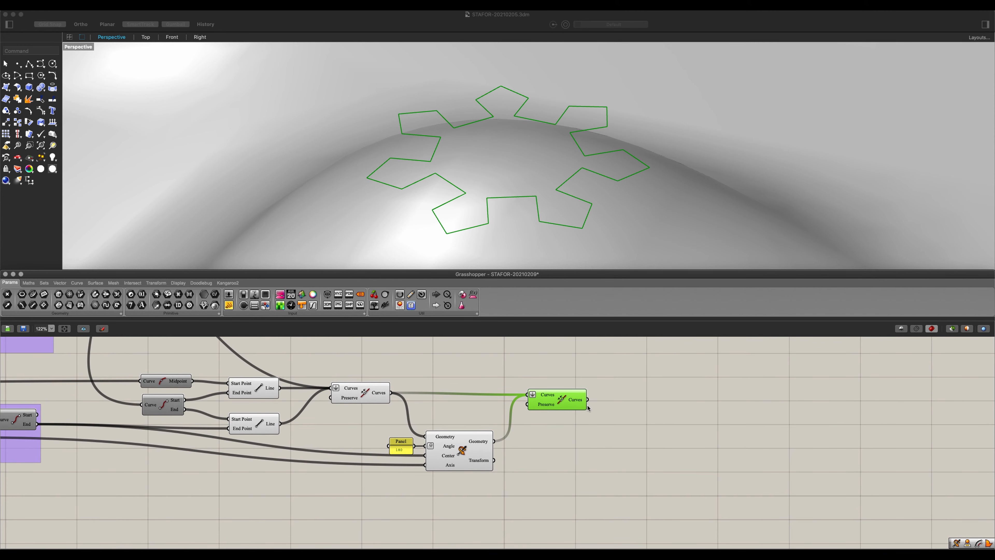
double_click(583, 437)
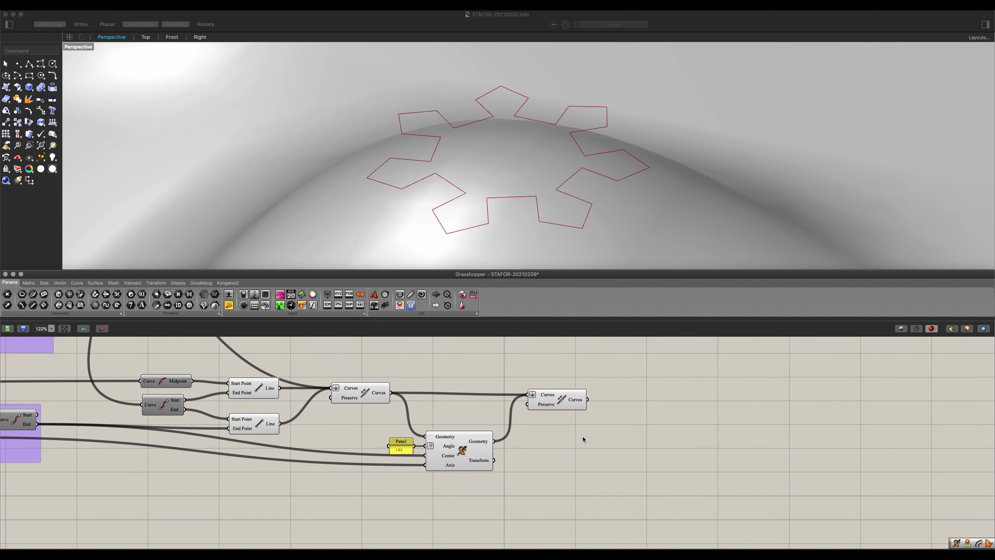
text(explo)
key(Return)
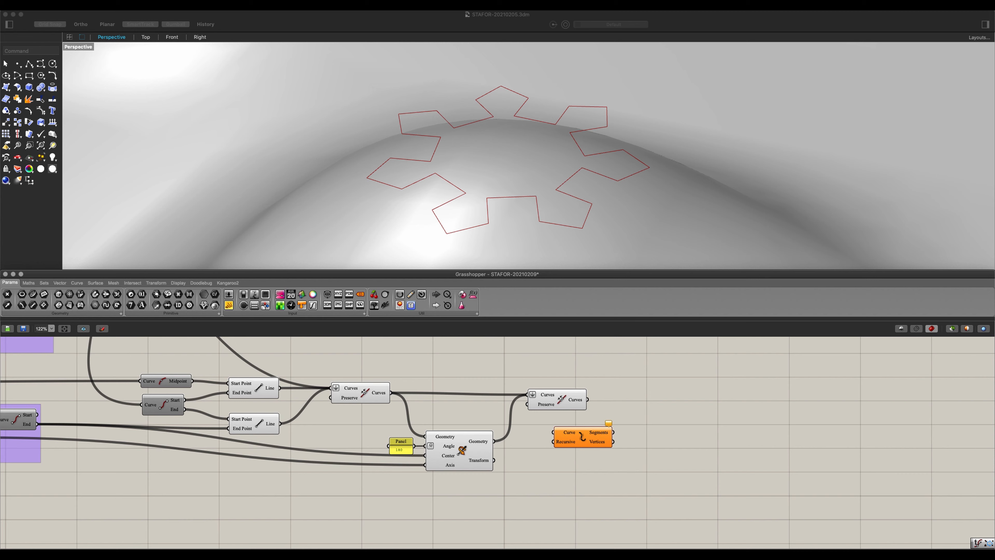
drag(588, 399, 600, 439)
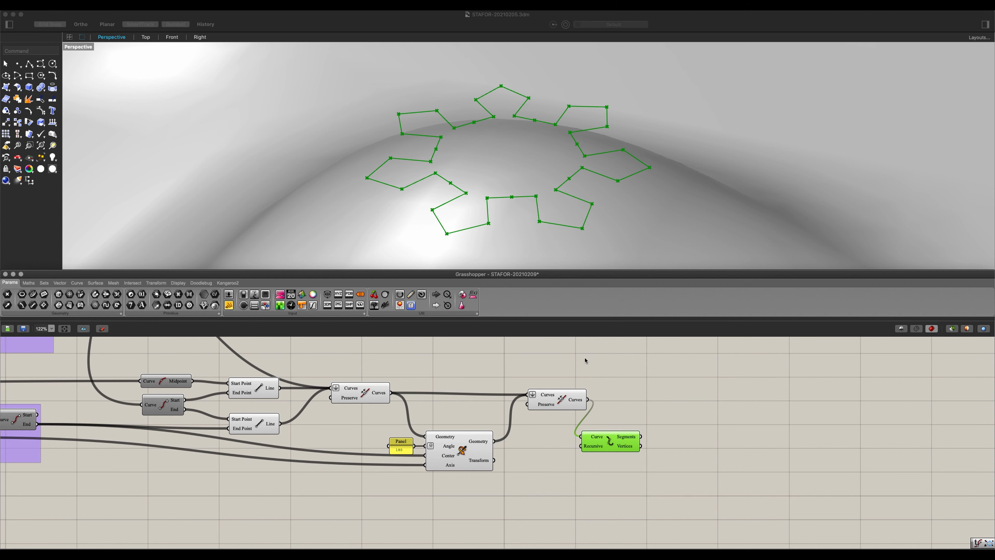
click(599, 426)
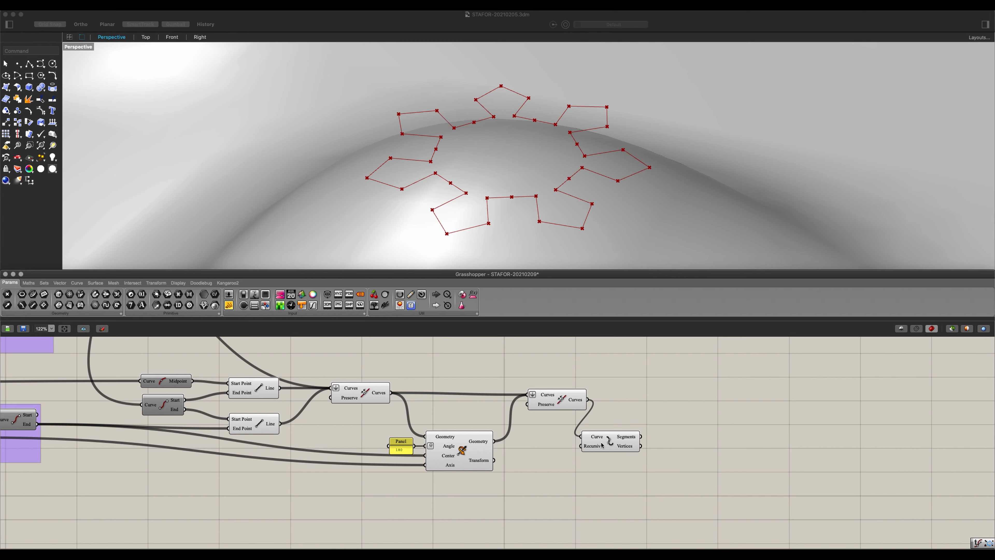
click(613, 450)
key(Delete)
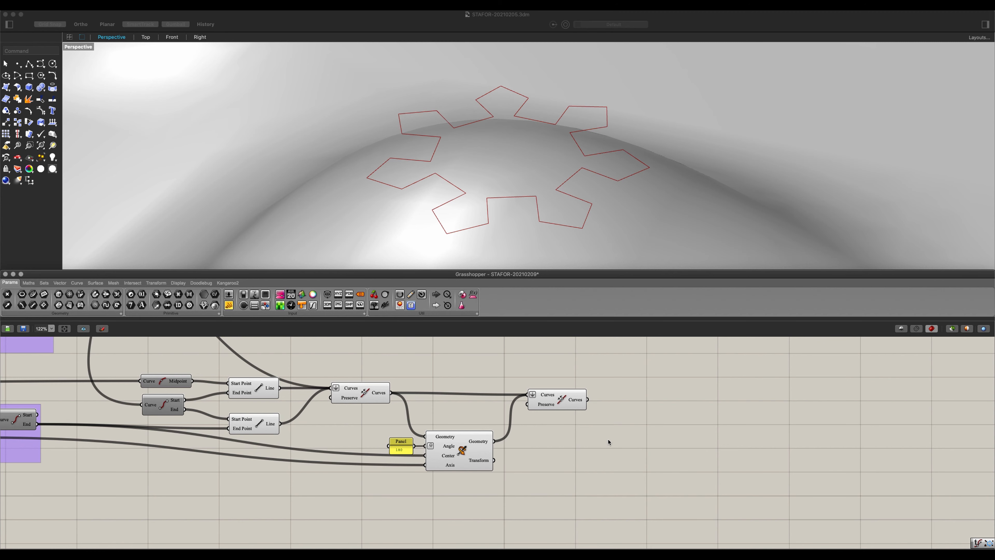
Step: Add a Simplify Curve component beside the second Join Curves and feed it that component's Curves output
double_click(608, 440)
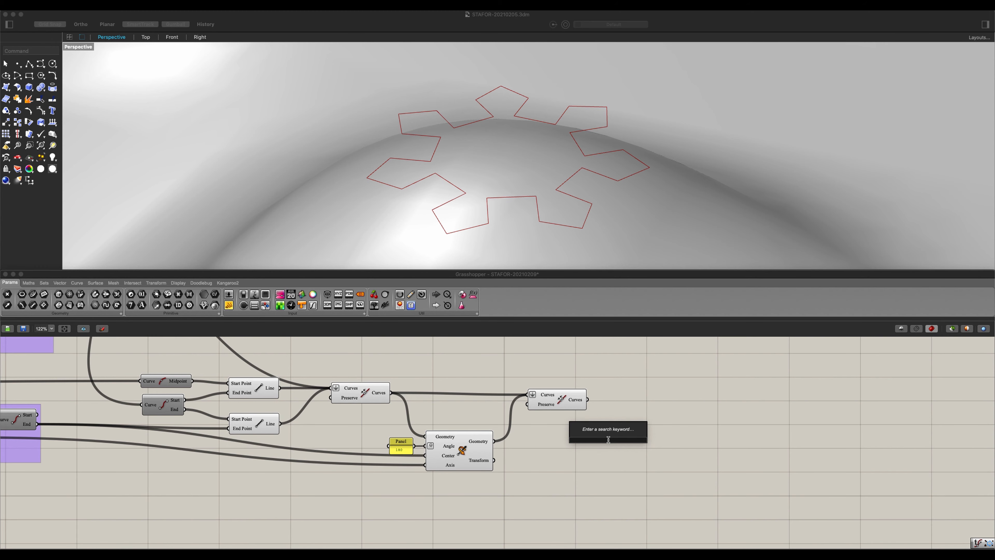
text(simpl)
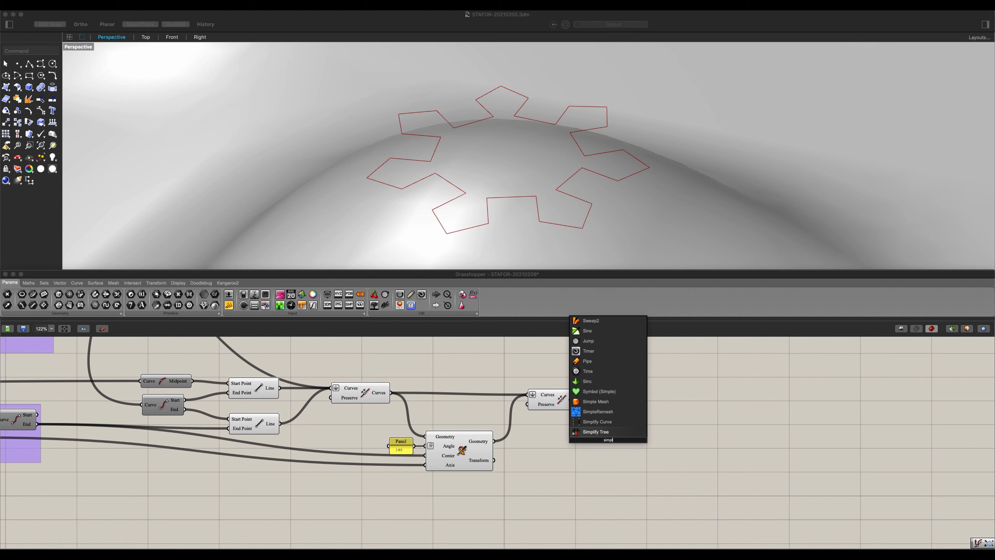
key(Up)
key(Return)
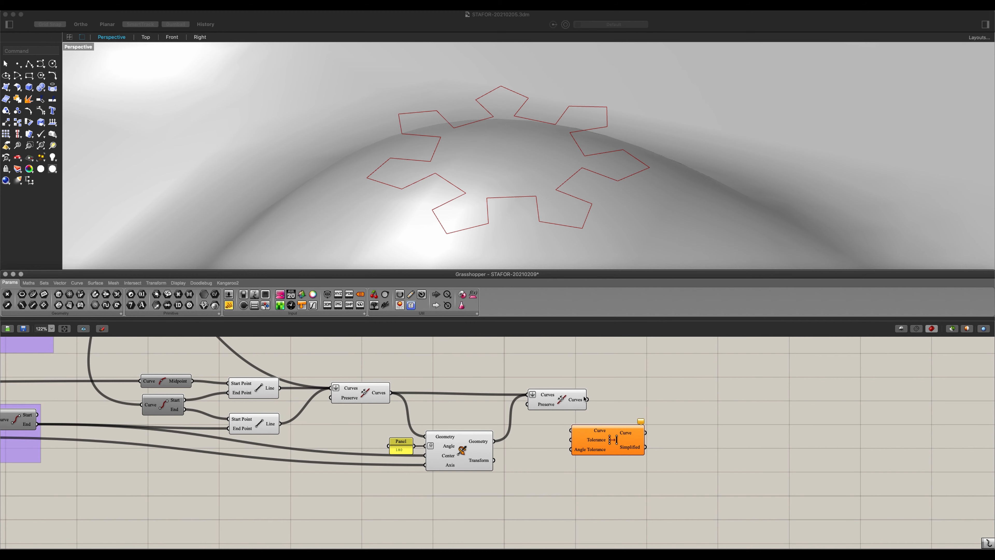
drag(586, 399, 628, 413)
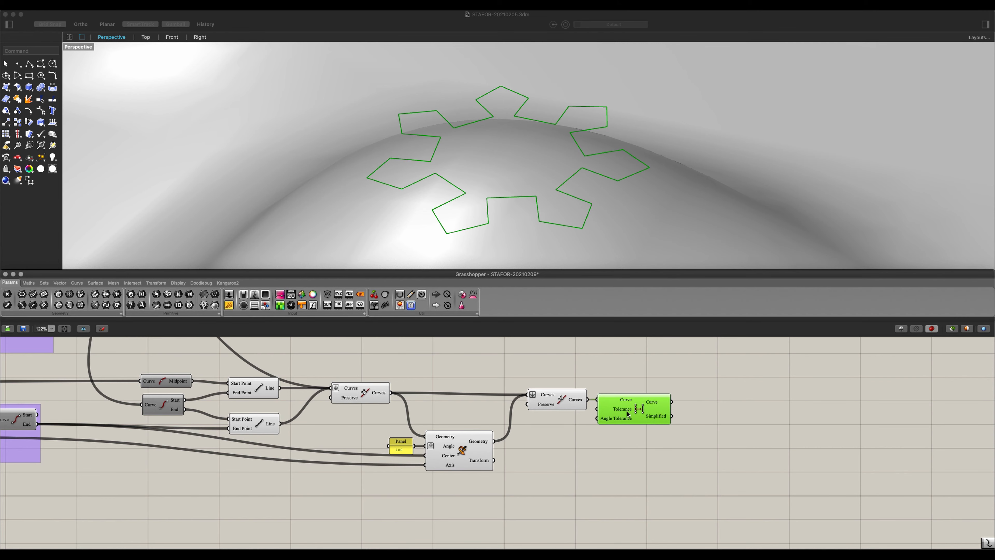
click(605, 429)
Step: Add a Curve Middle component after the lower Line component and feed it the Line output
right_drag(515, 462, 597, 474)
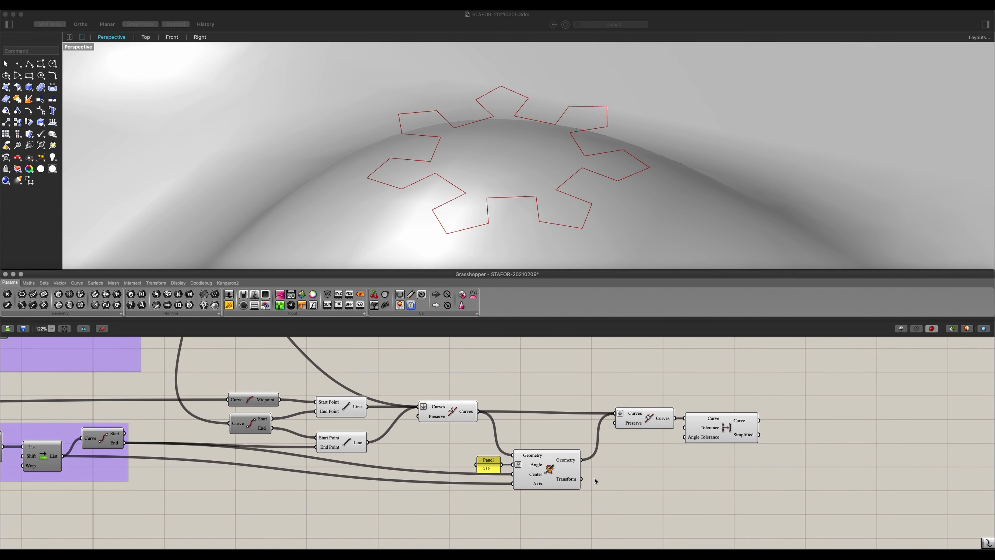
right_drag(405, 497, 432, 494)
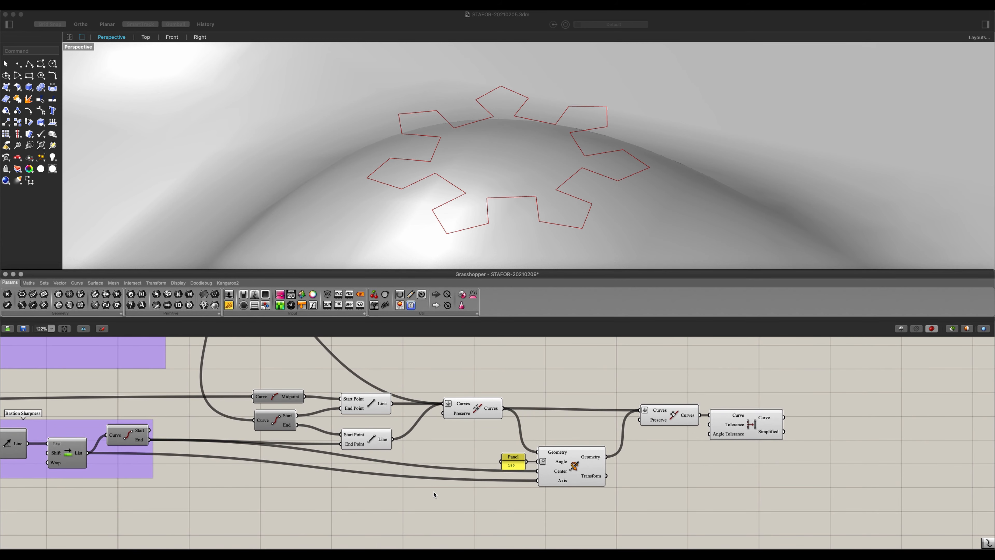
double_click(445, 444)
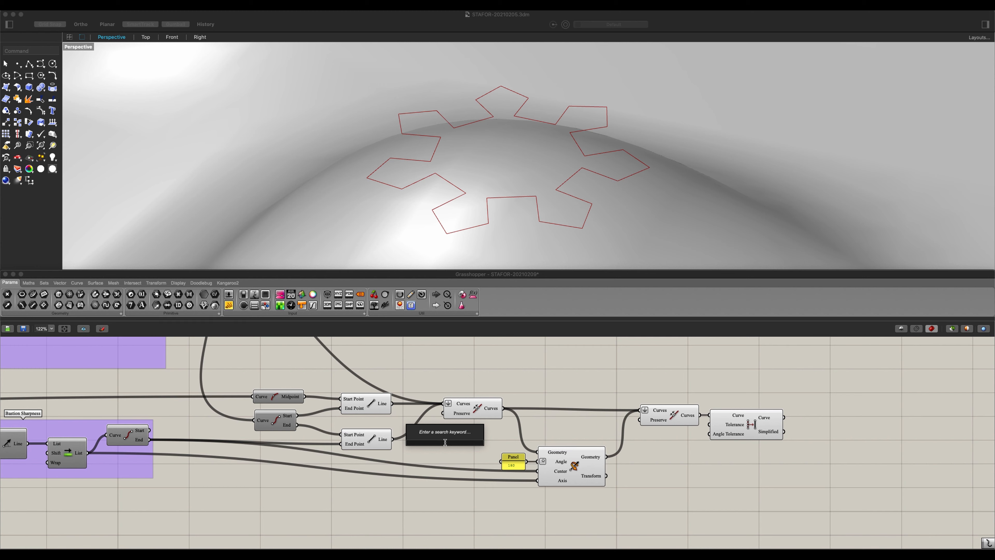
text(mi)
key(Up)
key(Up)
key(Up)
key(Up)
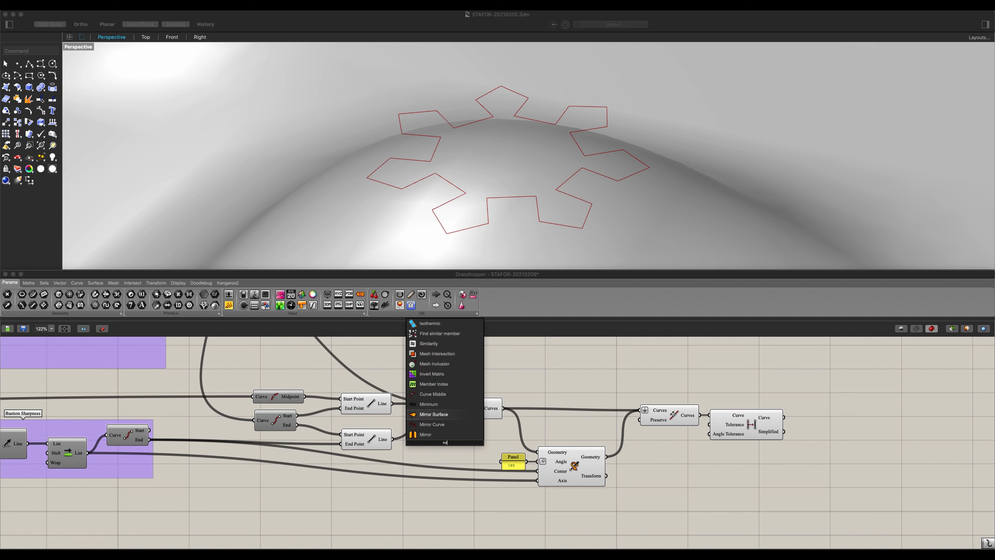
key(Return)
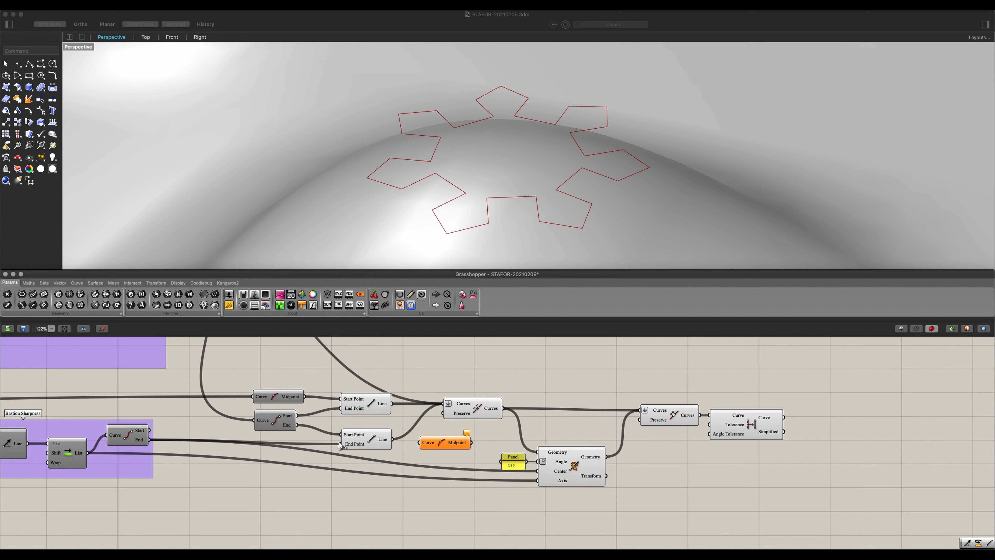
click(354, 442)
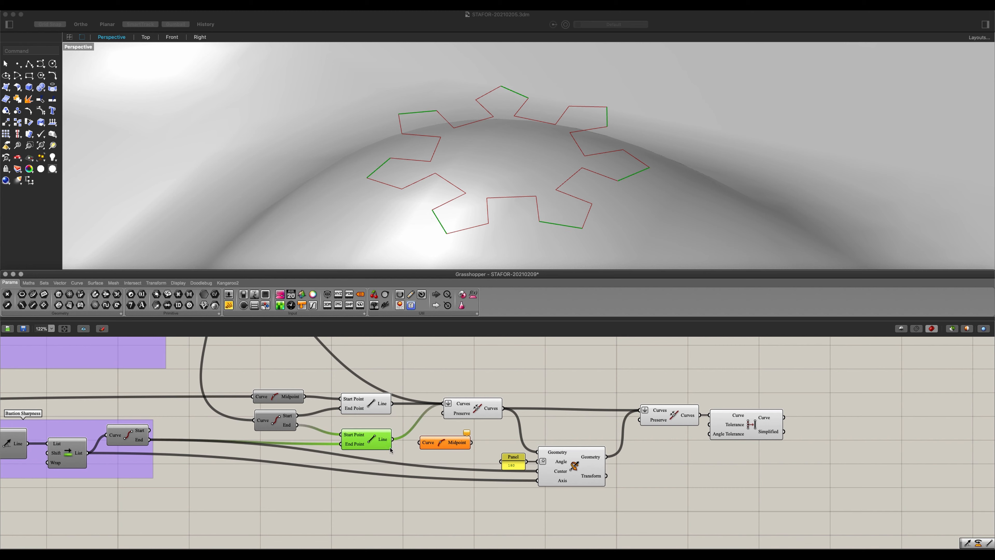
drag(392, 439, 452, 443)
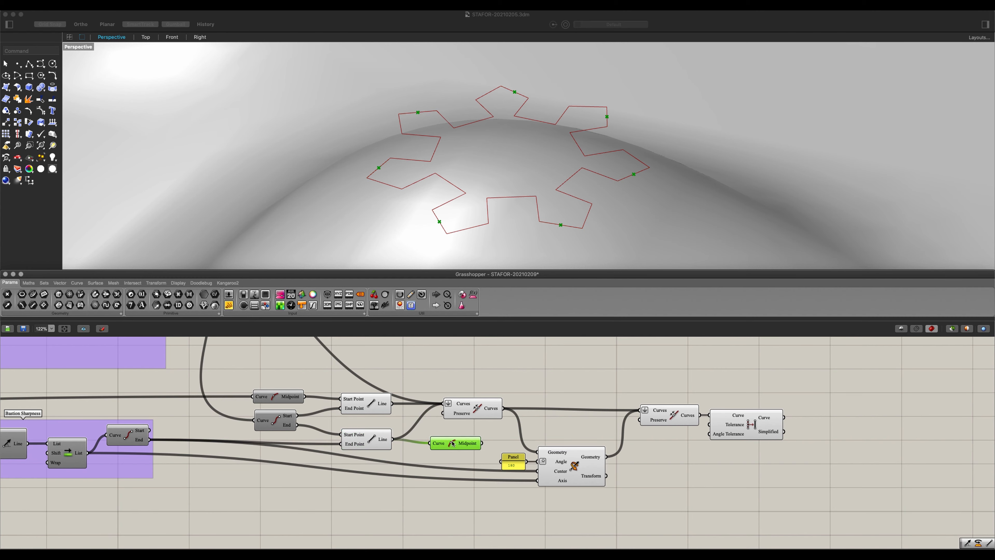
Step: Feed the new Midpoint output into Rotate 3D's Geometry input alongside the joined curves, and check the downstream Join Curves component
scroll(469, 455, up, 1)
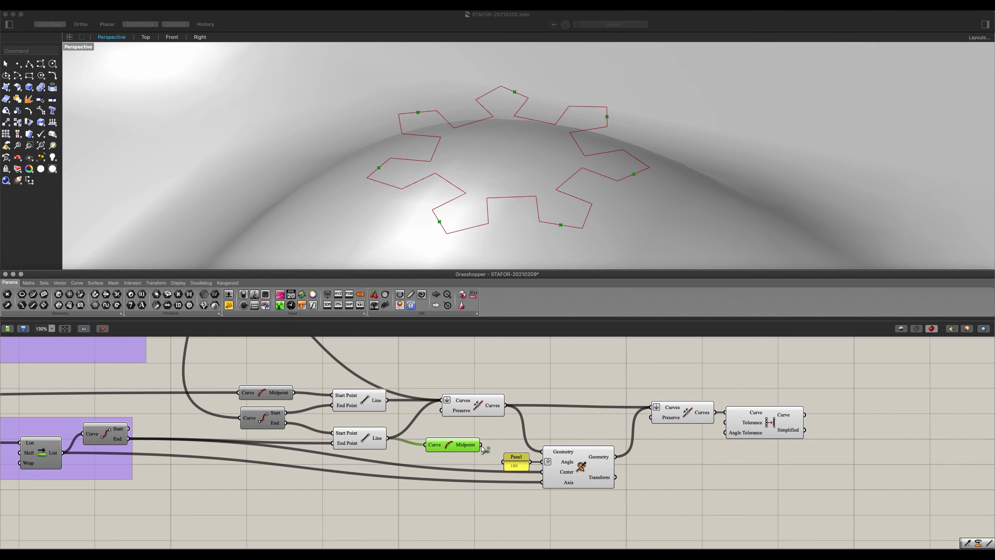
drag(481, 444, 548, 462)
click(573, 469)
right_drag(620, 476, 549, 468)
click(613, 411)
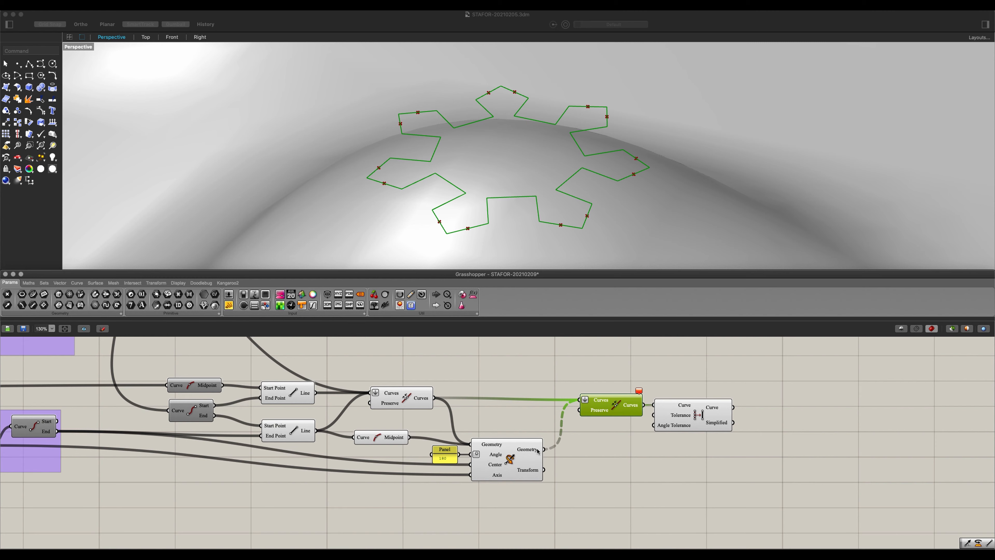
shift+drag(540, 453, 544, 449)
Step: Add an Explode Tree component with two branch outputs and feed it Rotate 3D's Geometry output
double_click(589, 465)
text(explo)
key(Up)
key(Return)
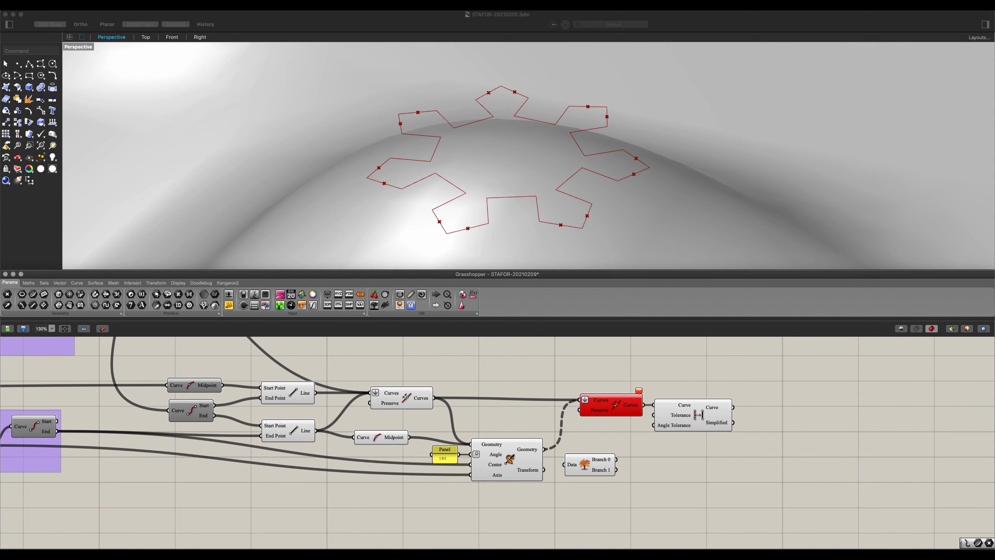
scroll(610, 392, up, 3)
drag(514, 477, 542, 497)
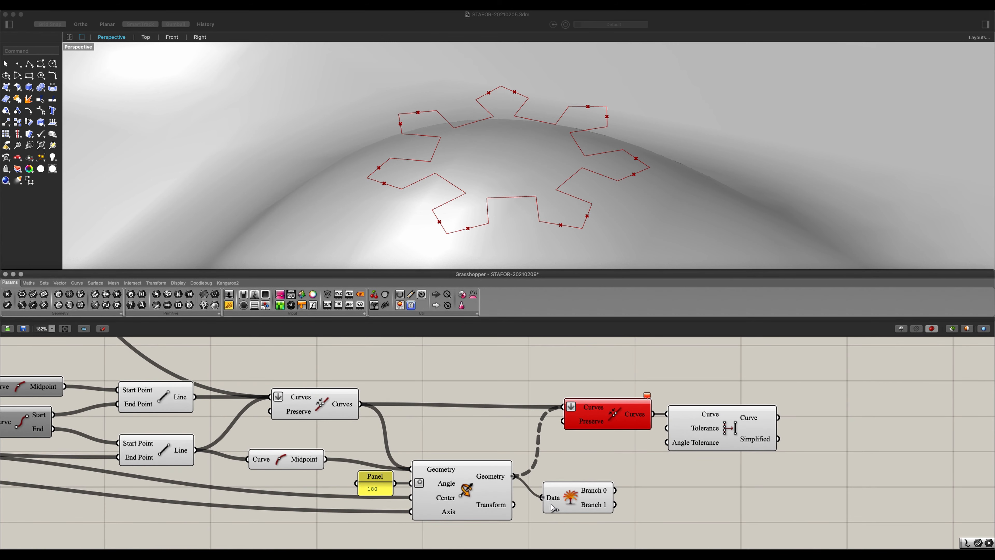
scroll(607, 504, down, 3)
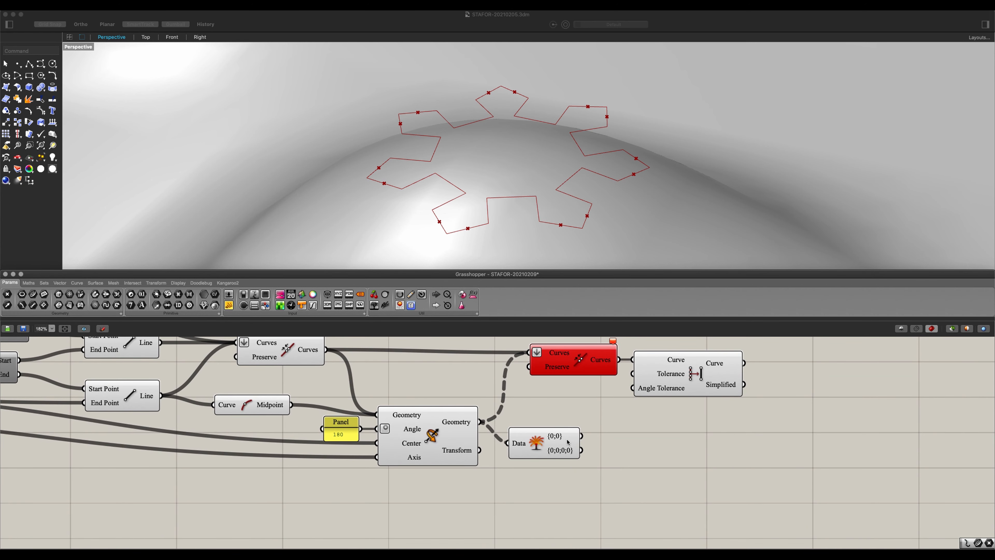
Step: Rewire the second Join Curves to take Explode Tree's {0;0} branch together with the first Join Curves output
mouse_move(558, 437)
drag(581, 435, 538, 352)
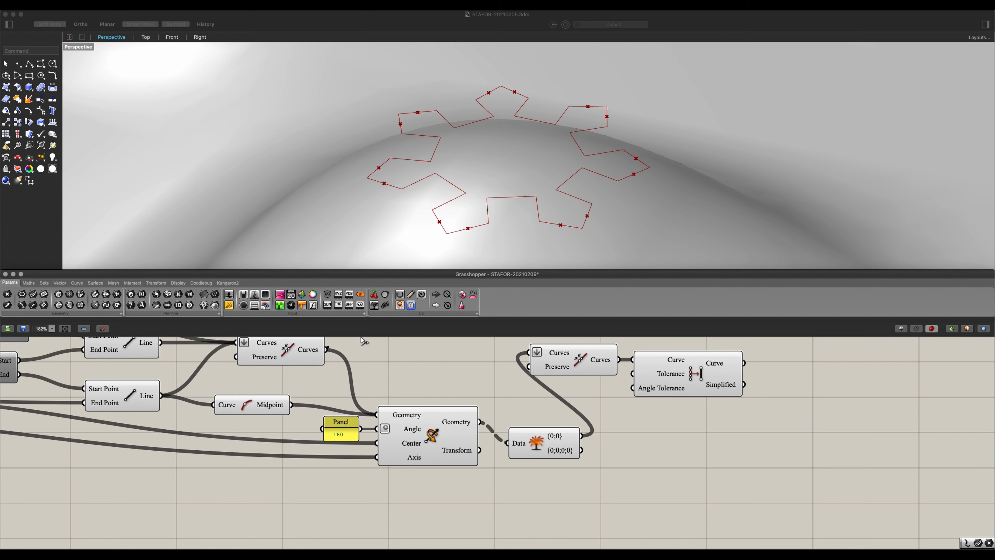
drag(326, 349, 531, 362)
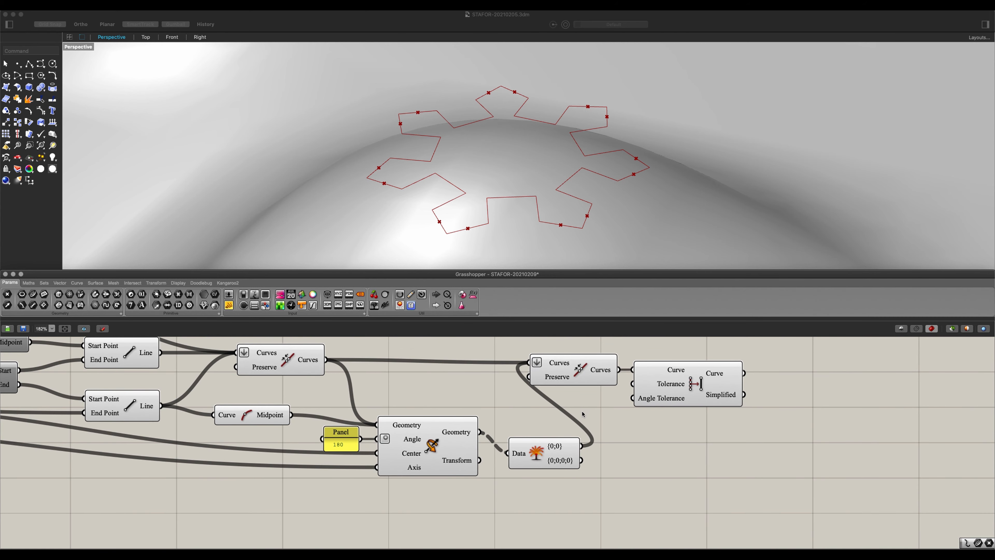
Step: Shift the second Join Curves and Simplify Curve farther along, and align Explode Tree closely beside Rotate 3D
scroll(588, 431, down, 1)
drag(651, 419, 570, 372)
drag(586, 383, 723, 384)
click(592, 480)
drag(529, 465, 528, 450)
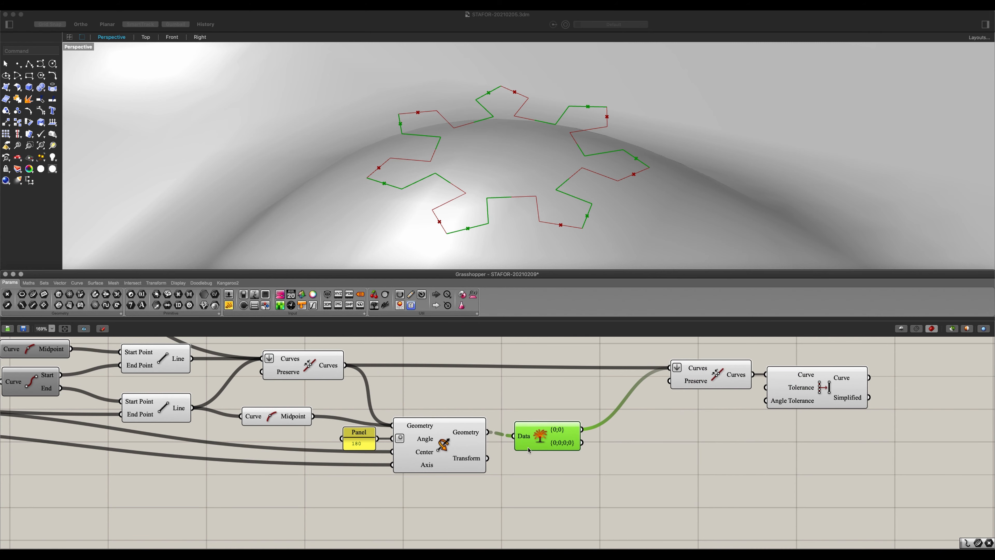
click(603, 448)
right_drag(606, 448, 564, 503)
scroll(544, 495, down, 1)
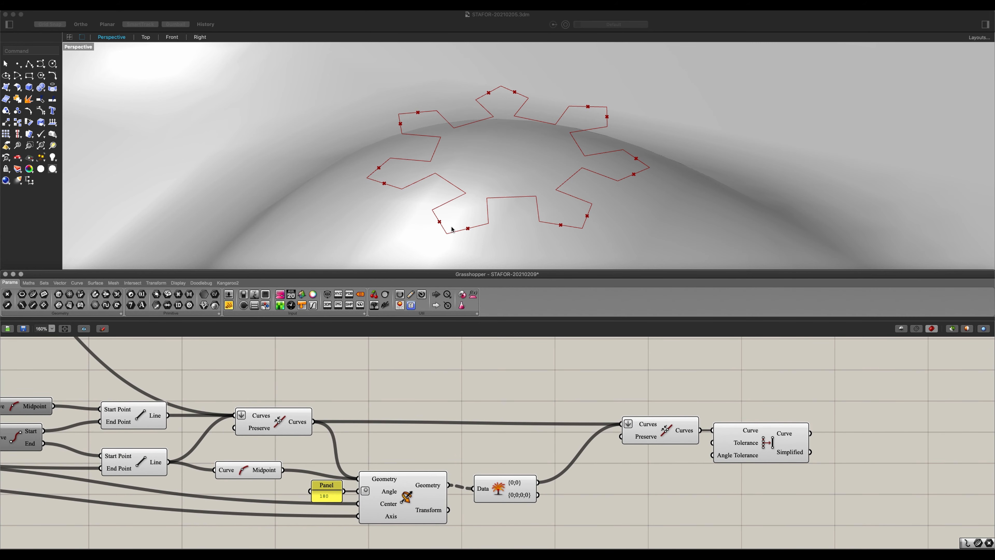
right_drag(452, 229, 459, 174)
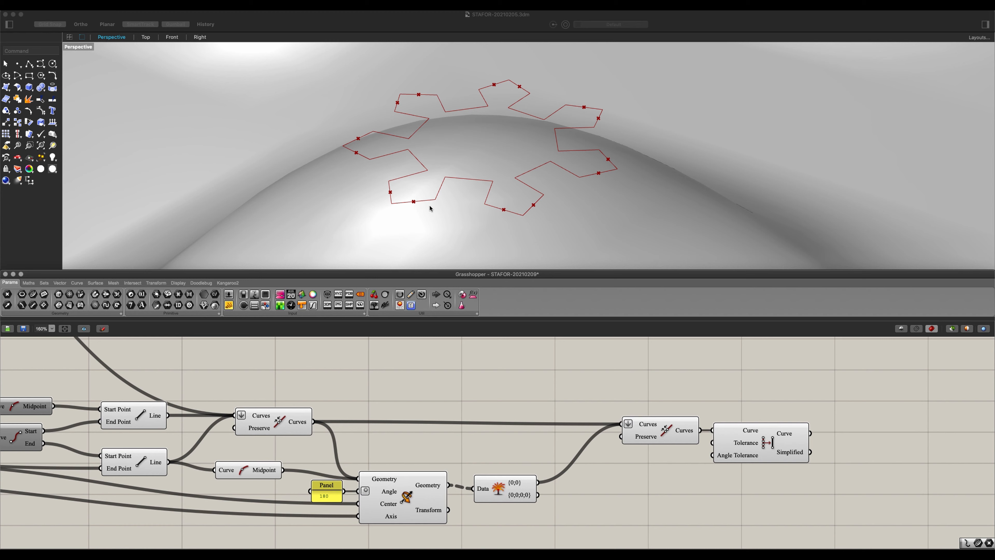
drag(502, 493, 495, 490)
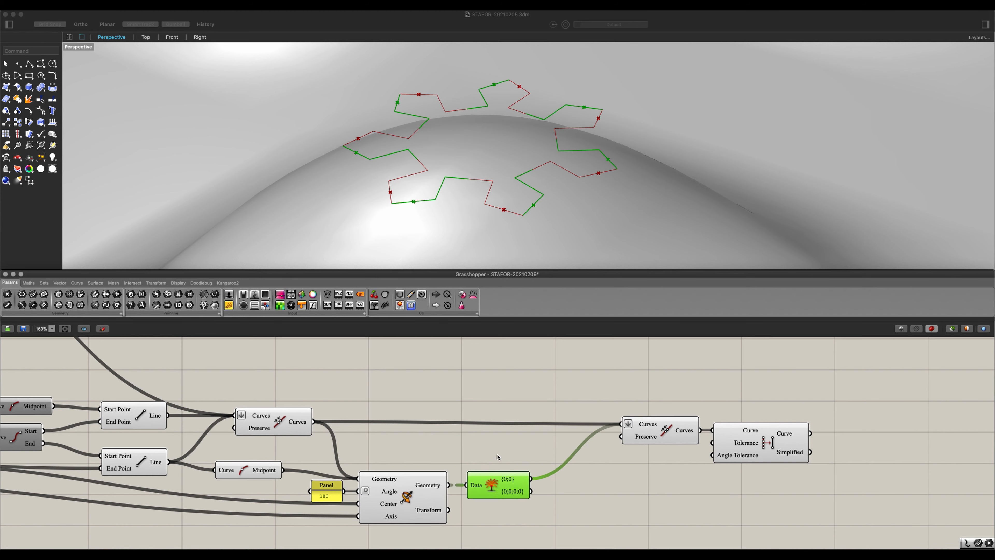
Step: Add a Point parameter and feed it both Explode Tree's {0;0;0;0} branch and the lower Line's Midpoint output
click(531, 381)
double_click(528, 381)
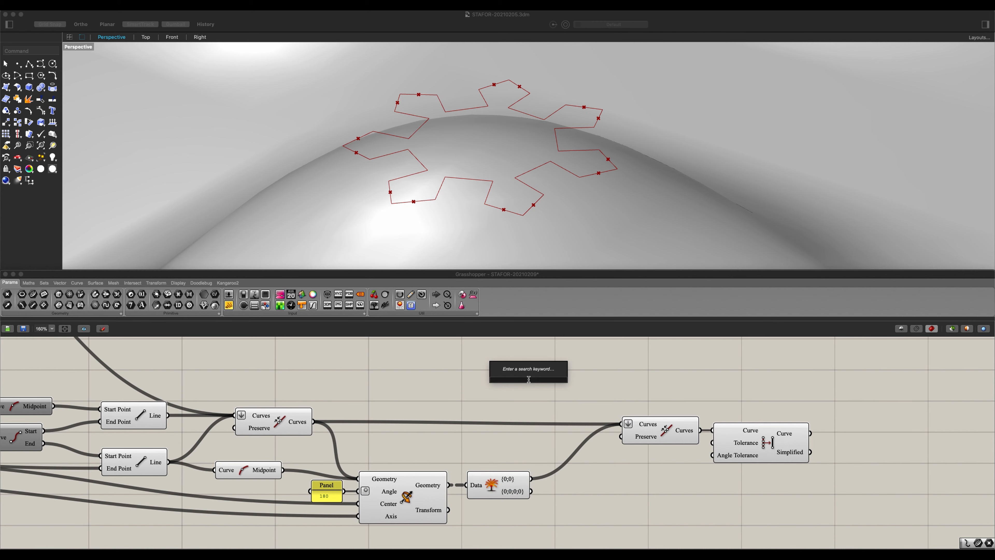
text(point)
key(Return)
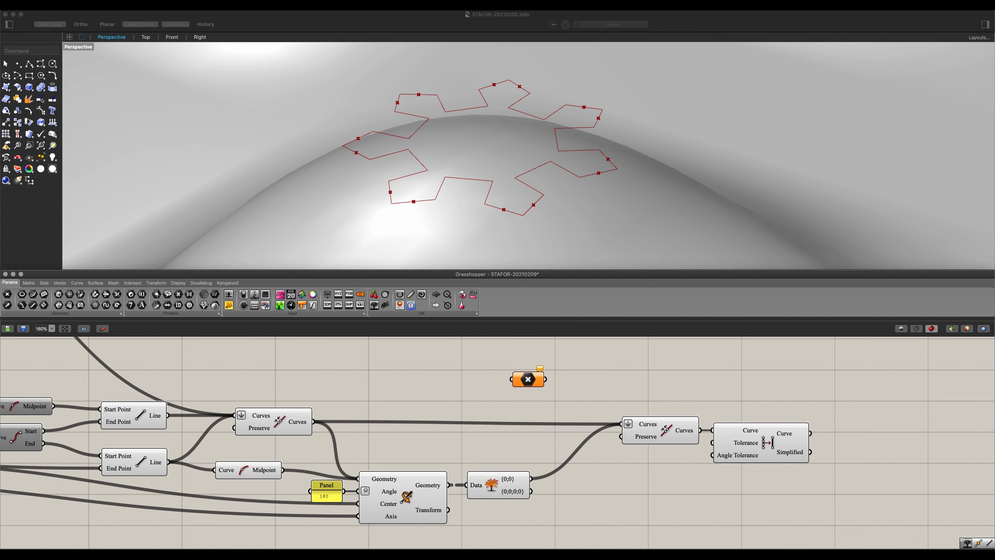
drag(531, 491, 511, 379)
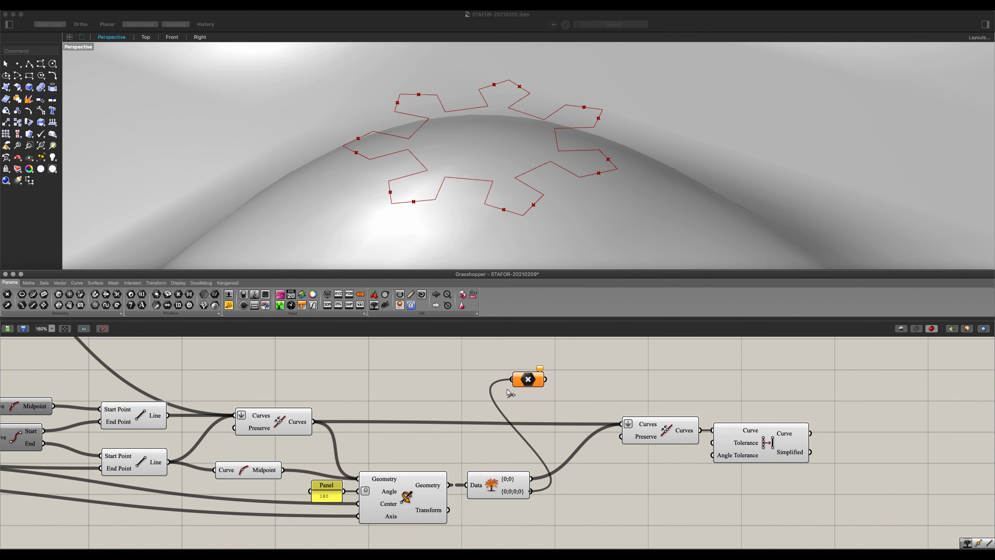
drag(281, 470, 511, 379)
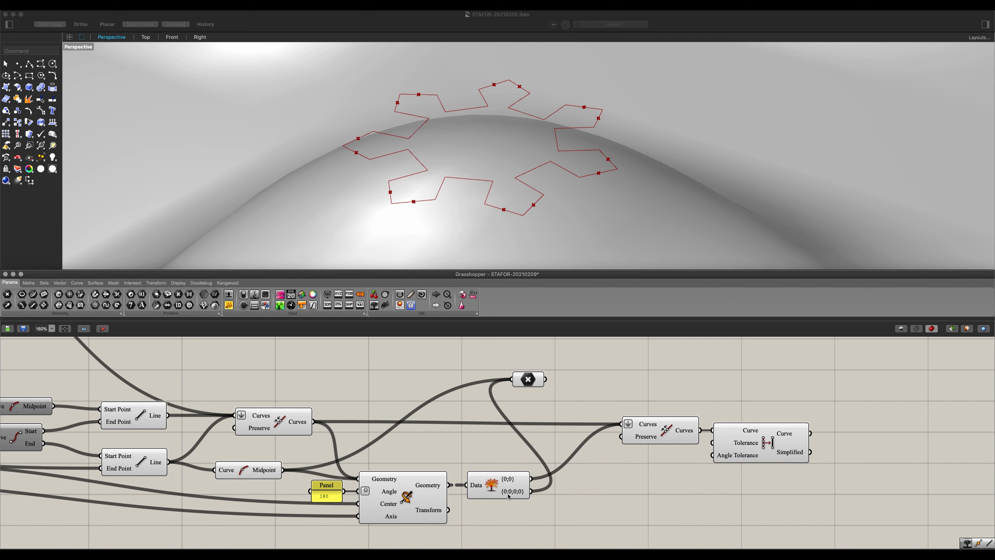
mouse_move(509, 496)
drag(528, 379, 561, 368)
click(567, 484)
Step: Turn off the preview of the components from the Lines to the second Join Curves, and move the Point parameter well above them
scroll(660, 509, down, 3)
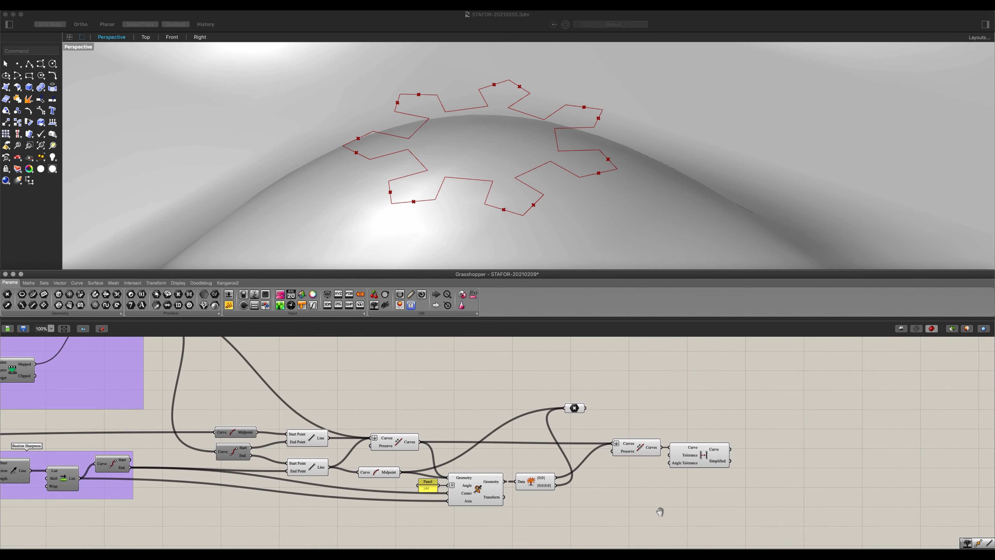
drag(672, 512, 334, 426)
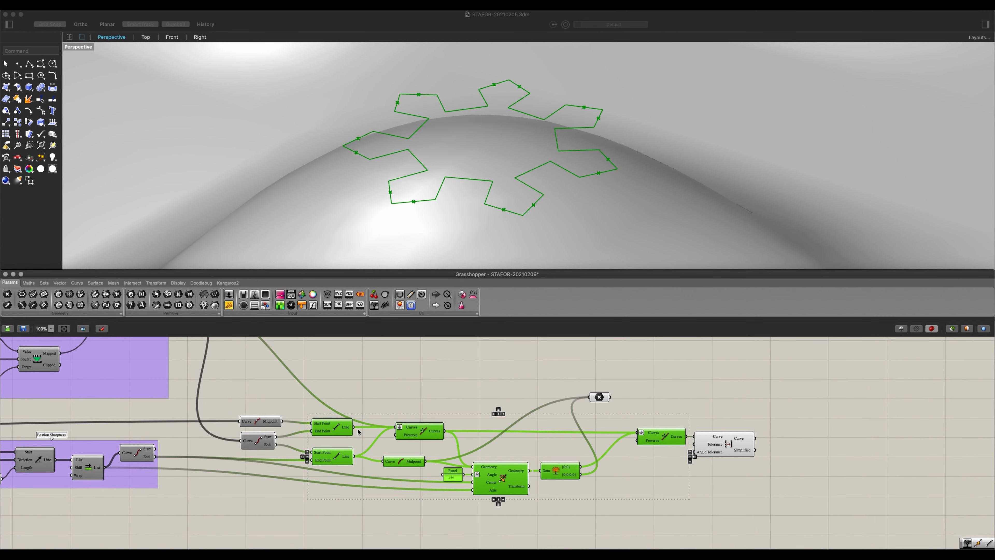
click(612, 391)
drag(605, 396, 700, 341)
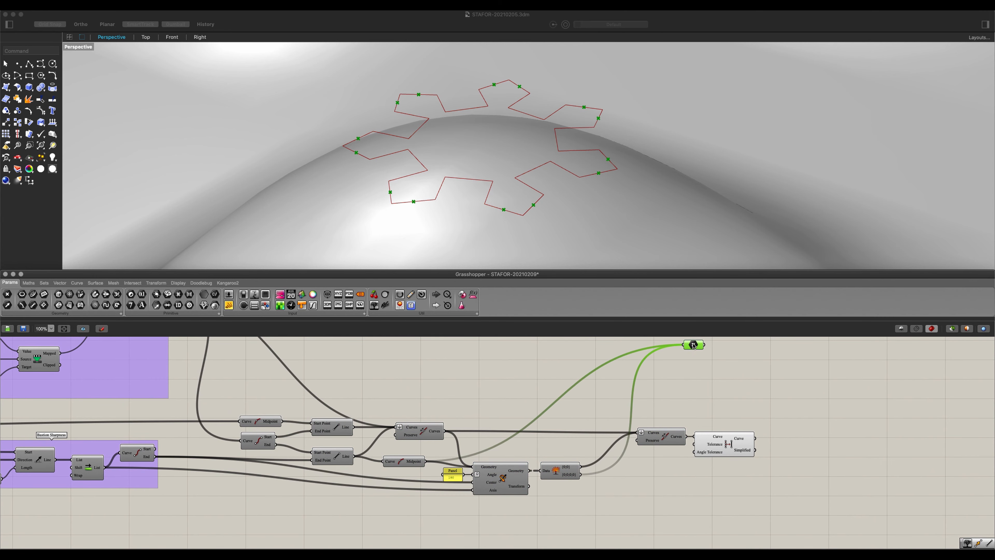
right_drag(698, 376, 608, 470)
drag(607, 437, 658, 359)
scroll(666, 431, down, 3)
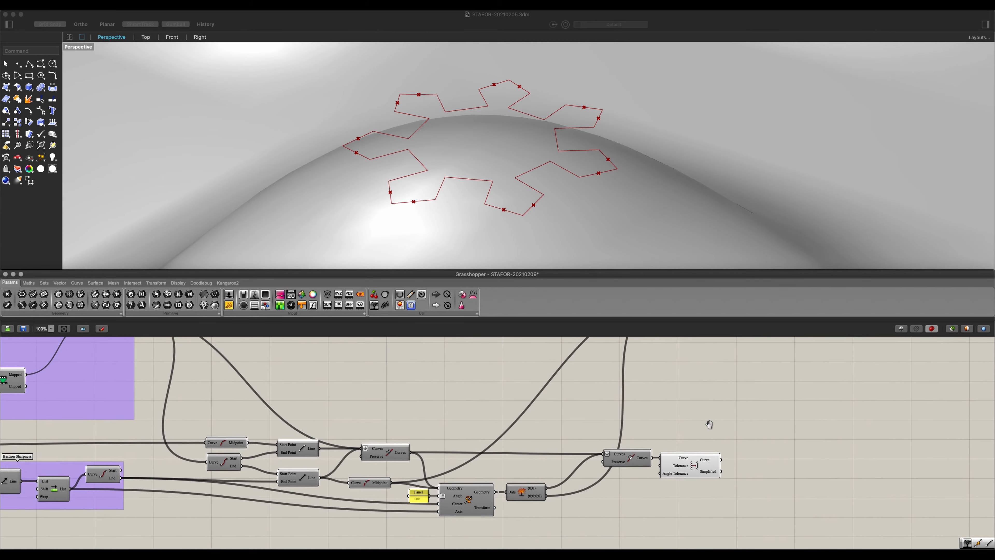
Step: Group the components from the Midpoint and End Points through Simplify Curve, and move the group away from the Bastion Sharpness group
drag(710, 493, 364, 388)
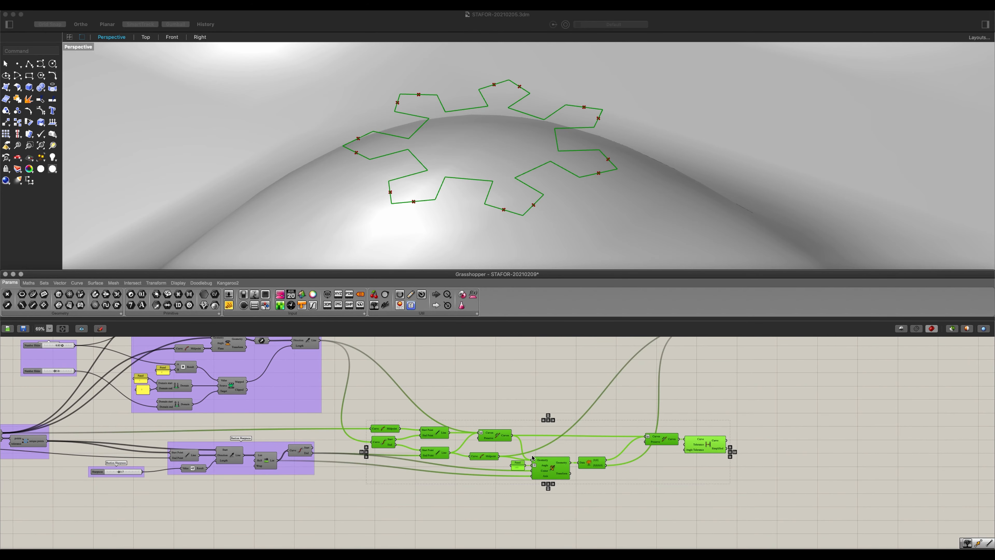
scroll(549, 415, up, 2)
key(ctrl+g)
click(587, 430)
drag(587, 430, 595, 412)
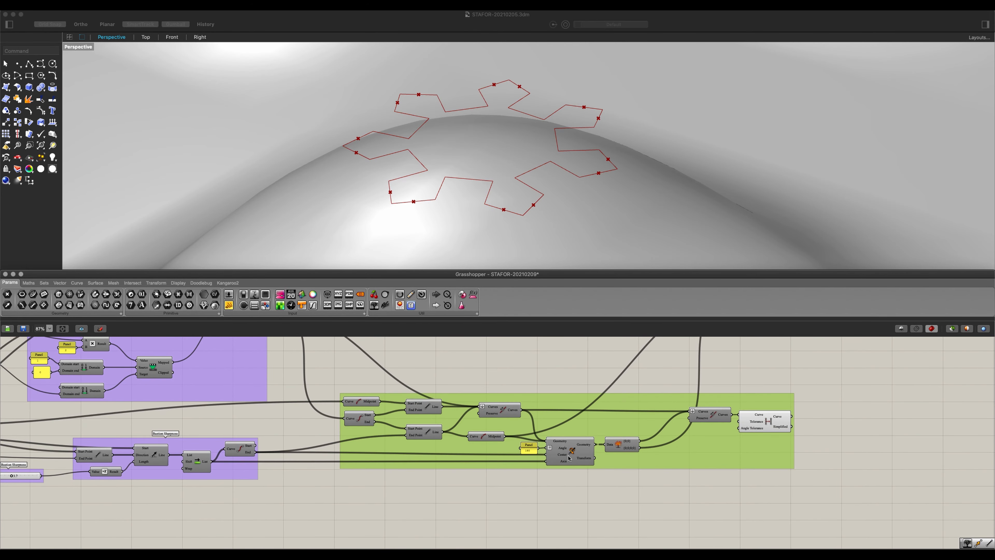
click(546, 440)
scroll(564, 439, up, 1)
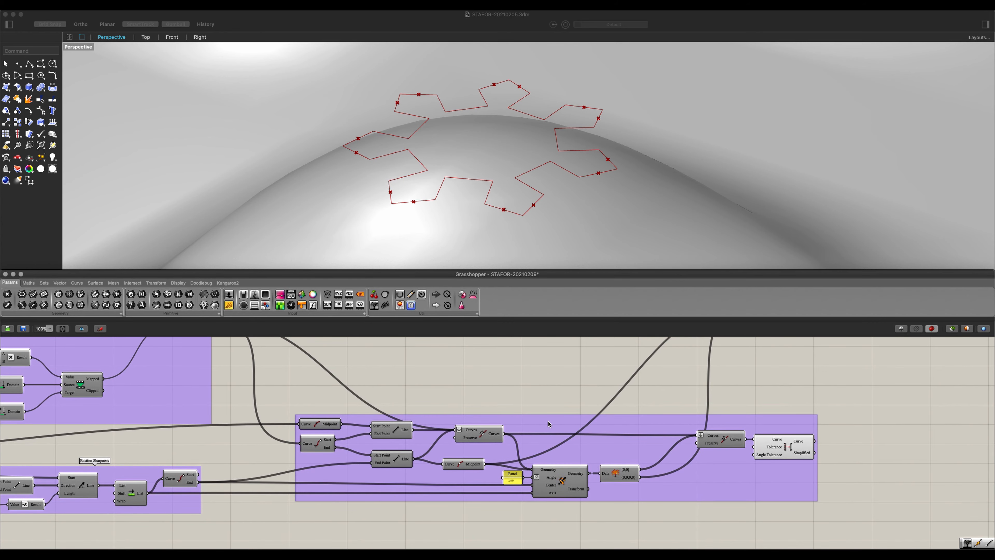
Step: Name the new group "Fortress Shape" and select its Simplify Curve component
click(552, 423)
right_click(549, 422)
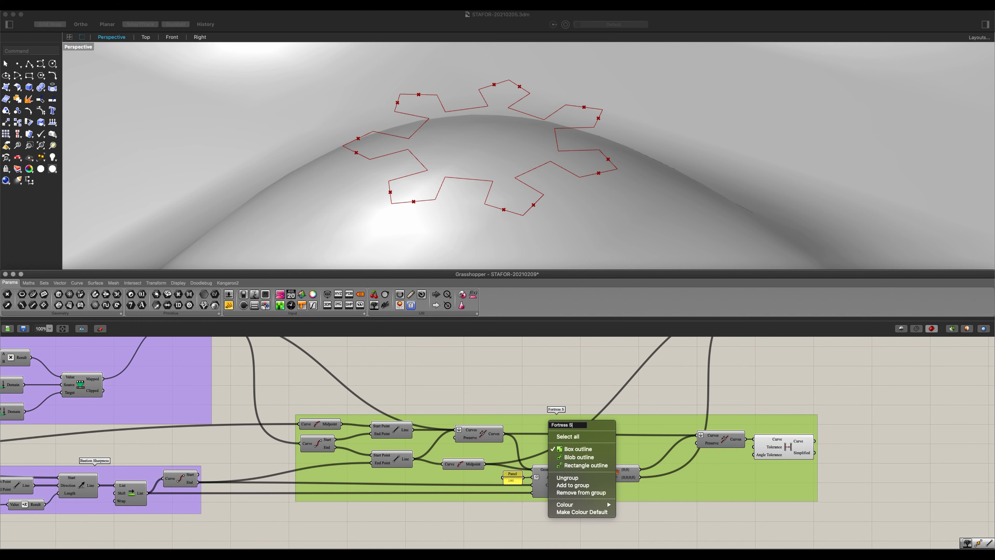
key(Return)
click(801, 449)
click(770, 428)
click(771, 440)
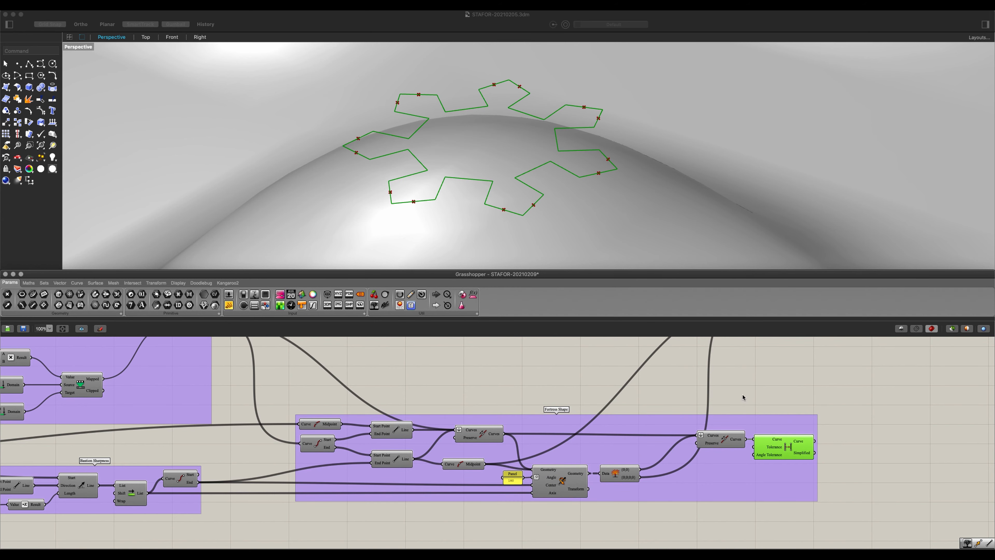
Step: Move the first Join Curves component slightly up within the Fortress Shape group and clear the selection
click(742, 398)
scroll(739, 399, down, 2)
right_drag(739, 399, 640, 408)
scroll(454, 458, up, 2)
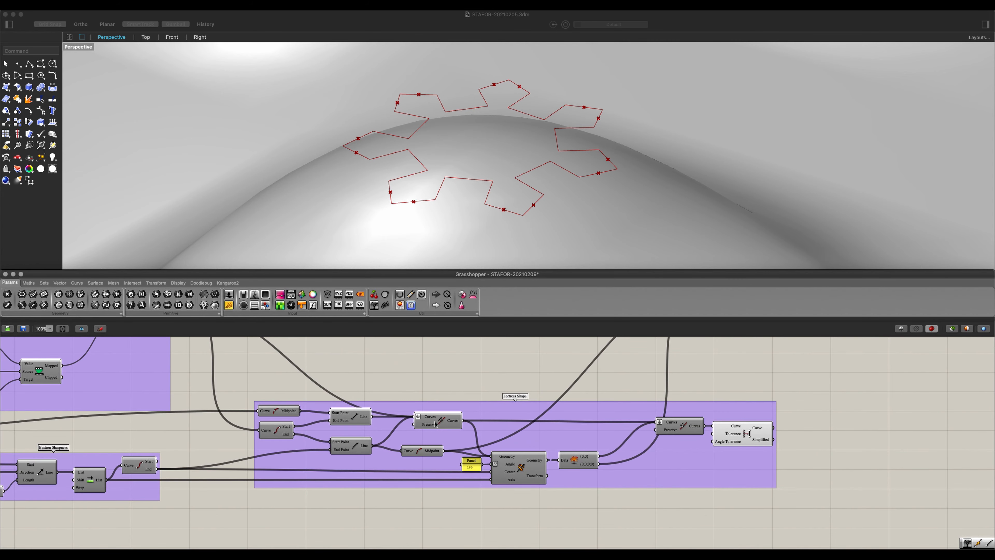
drag(436, 424, 442, 416)
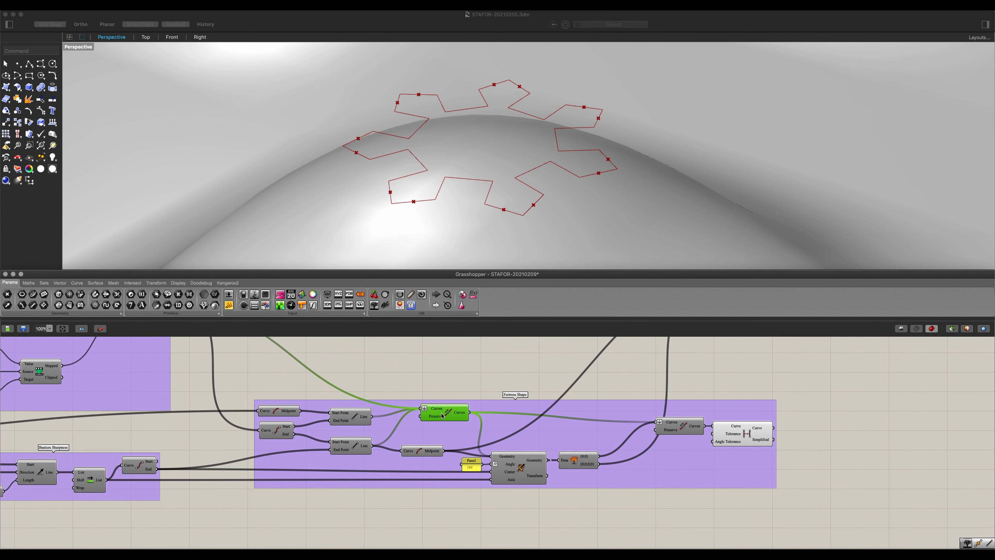
scroll(448, 438, down, 1)
click(443, 440)
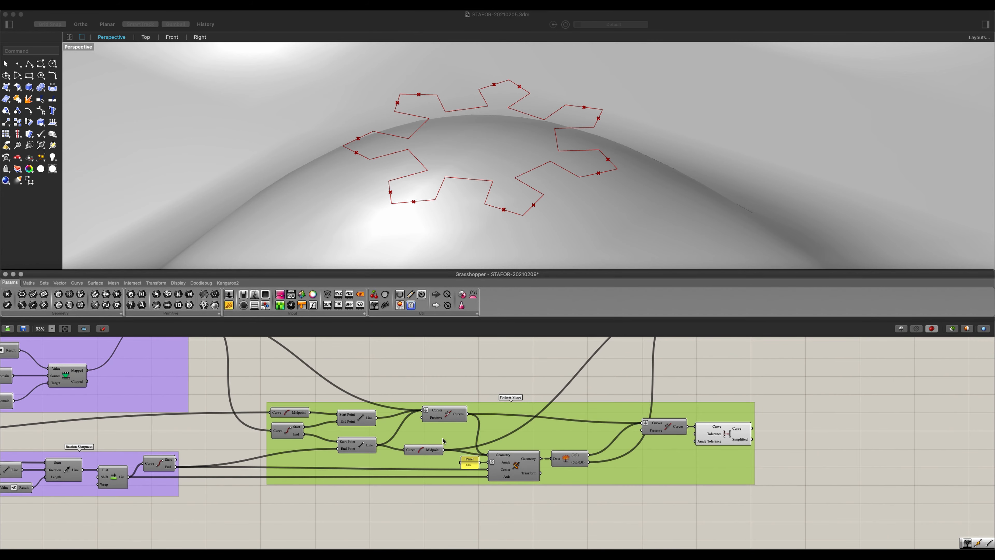
click(450, 497)
scroll(463, 480, down, 3)
mouse_move(509, 441)
right_down()
mouse_move(546, 472)
mouse_move(499, 452)
right_up()
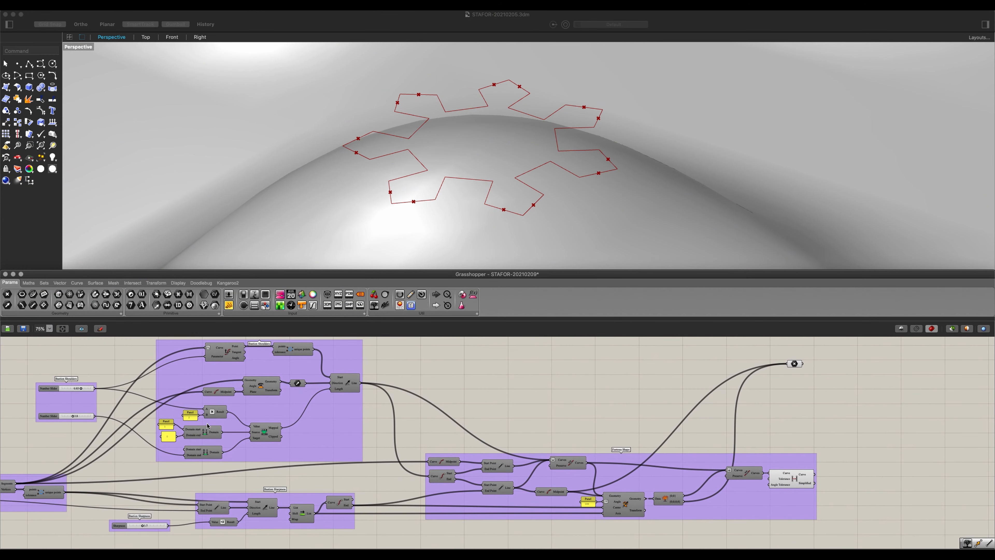
Step: Set the upper Bastion Shoulders slider to 0.74 and name it "Curtain Width"
right_drag(186, 419, 514, 411)
right_drag(385, 403, 461, 420)
scroll(567, 386, up, 2)
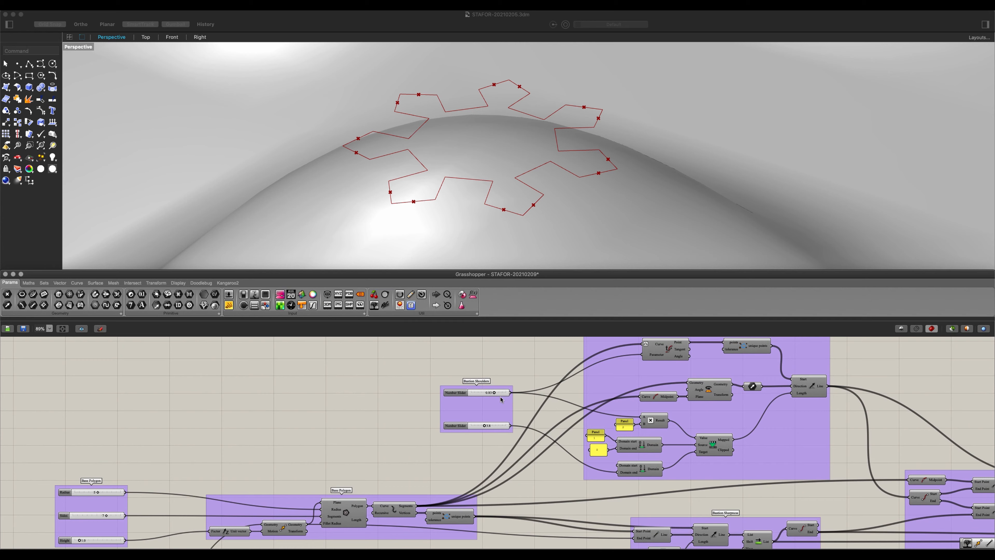
scroll(501, 399, up, 2)
mouse_move(493, 391)
mouse_down()
mouse_move(459, 392)
mouse_move(483, 391)
mouse_up()
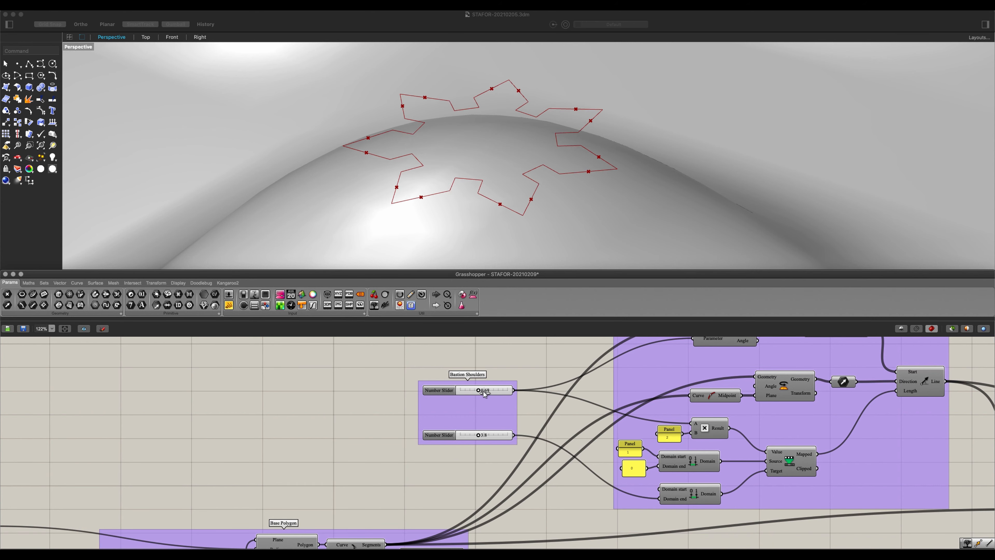
right_click(451, 390)
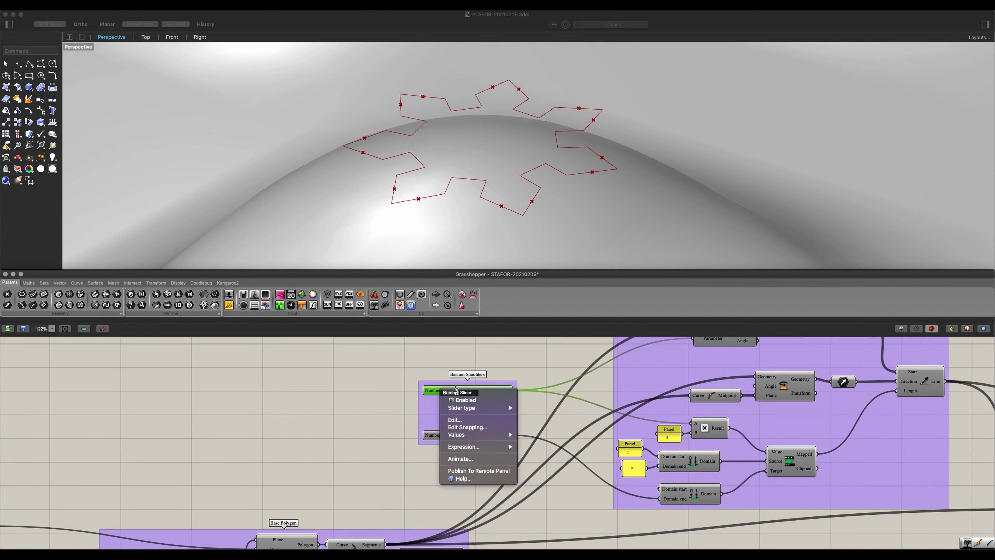
text(Curtain Width)
key(Return)
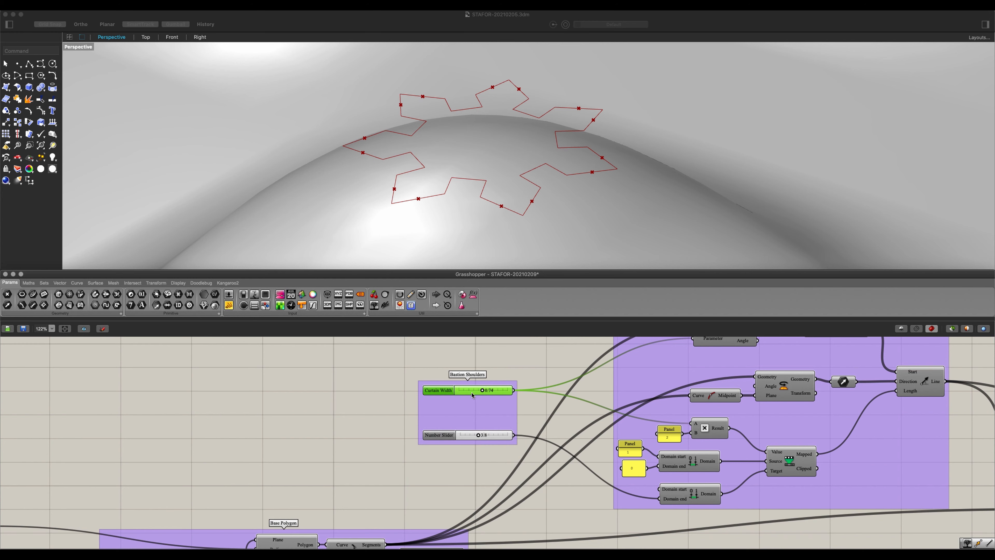
Step: Set the lower Bastion Shoulders slider to 3.6 and name it "Depth"
mouse_move(479, 435)
mouse_down()
mouse_move(464, 434)
mouse_move(479, 436)
mouse_up()
scroll(477, 434, up, 2)
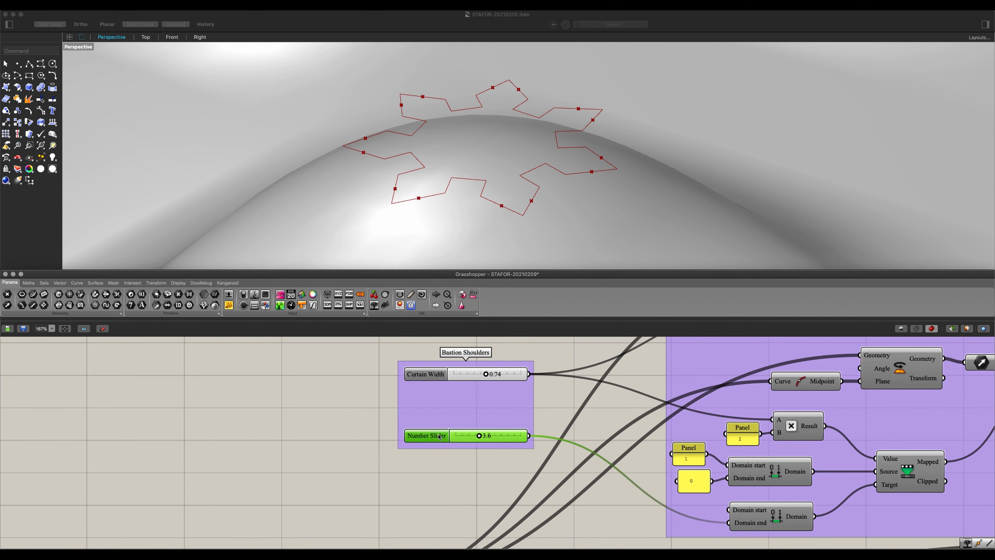
right_click(439, 436)
text(D)
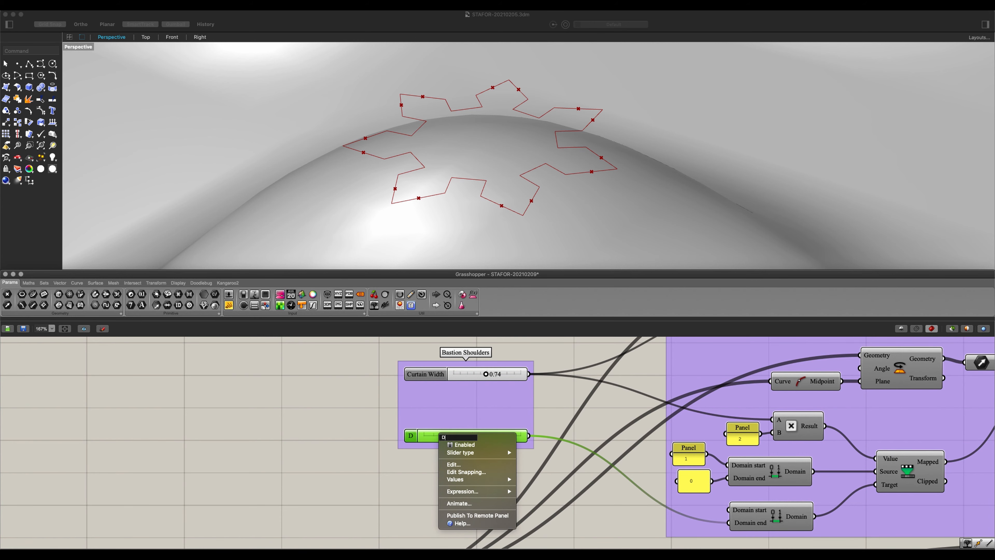
text(epth)
key(Return)
scroll(430, 407, down, 1)
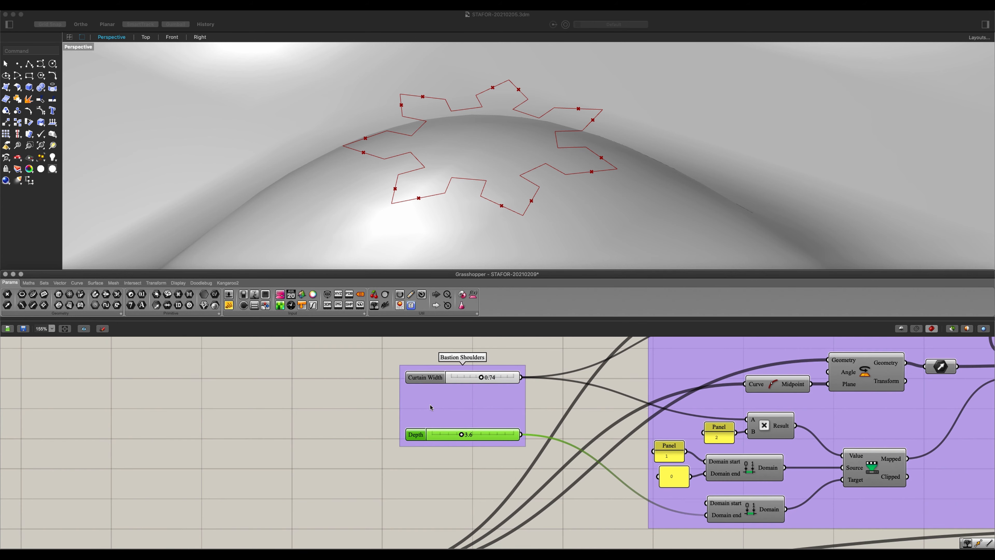
Step: Keep Curtain Width at 0.74, raise the Depth slider slightly and increase Sharpness to lengthen the bastion points
mouse_move(482, 380)
mouse_down()
mouse_move(441, 378)
mouse_move(481, 377)
mouse_up()
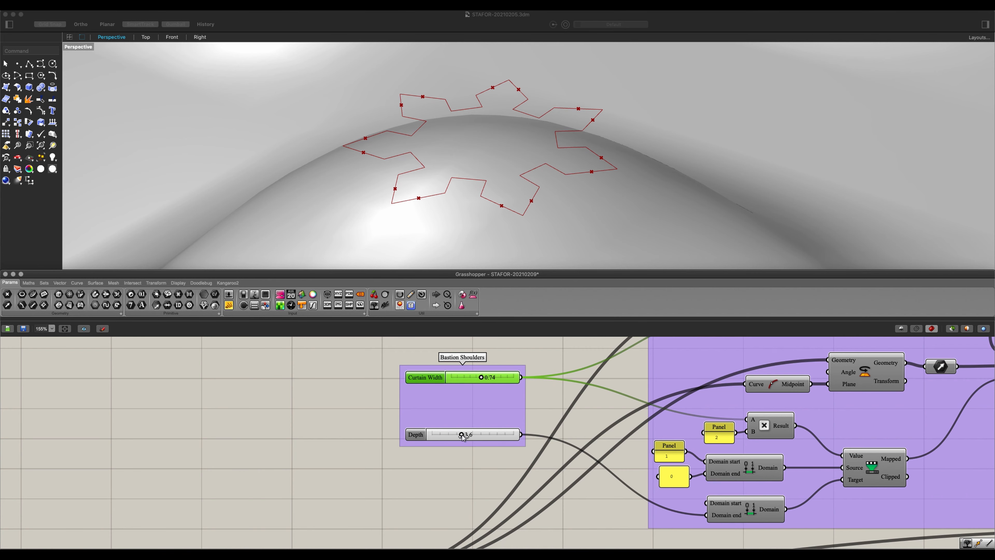
drag(463, 437, 470, 434)
scroll(468, 433, down, 3)
right_drag(495, 475, 331, 329)
scroll(411, 444, up, 2)
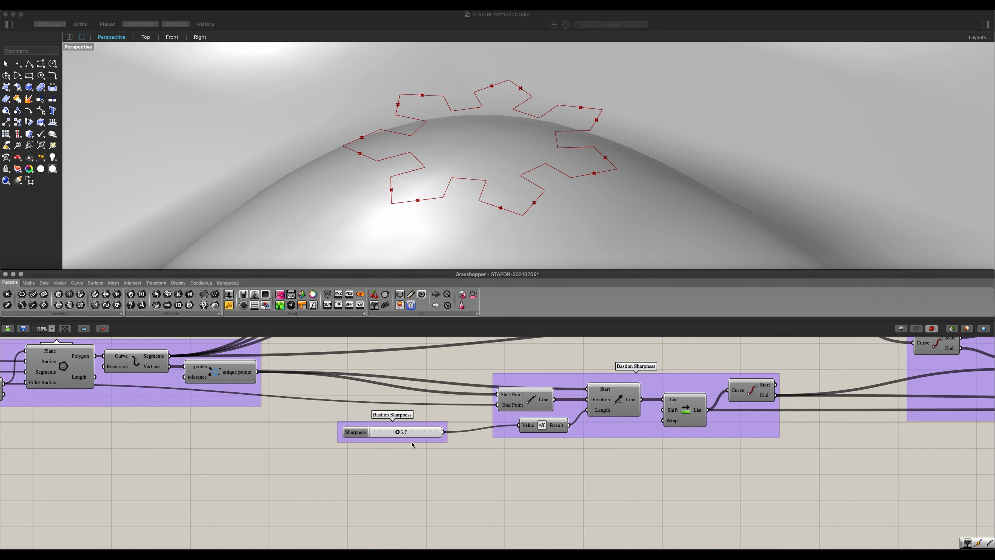
right_drag(412, 444, 504, 494)
mouse_move(489, 481)
mouse_down()
mouse_move(509, 485)
mouse_move(499, 482)
mouse_up()
Step: Set the Base Polygon group's Radius slider to 6
scroll(503, 398, down, 1)
right_drag(503, 397, 923, 430)
right_drag(346, 411, 582, 375)
scroll(434, 391, up, 2)
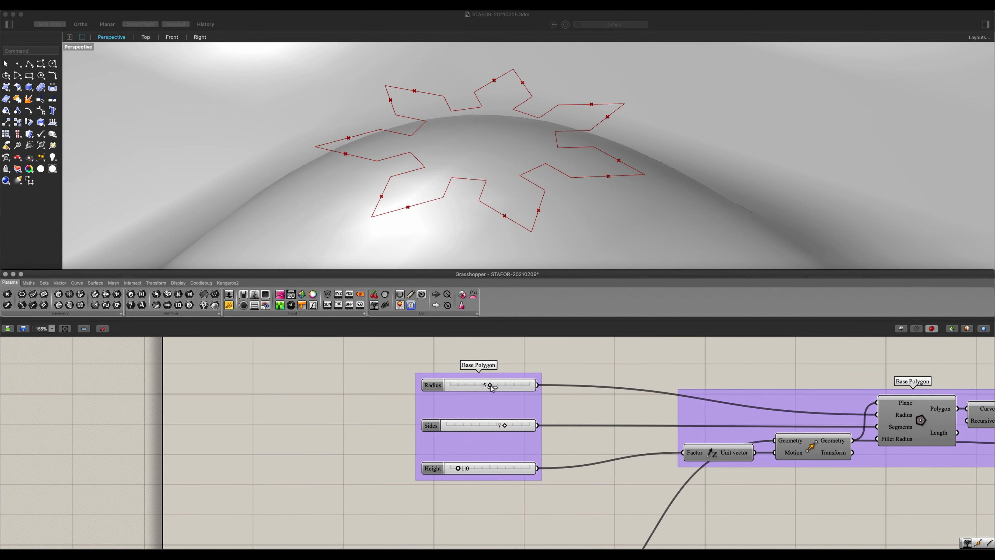
mouse_move(492, 388)
mouse_down()
mouse_move(506, 389)
mouse_move(483, 390)
mouse_move(498, 391)
mouse_up()
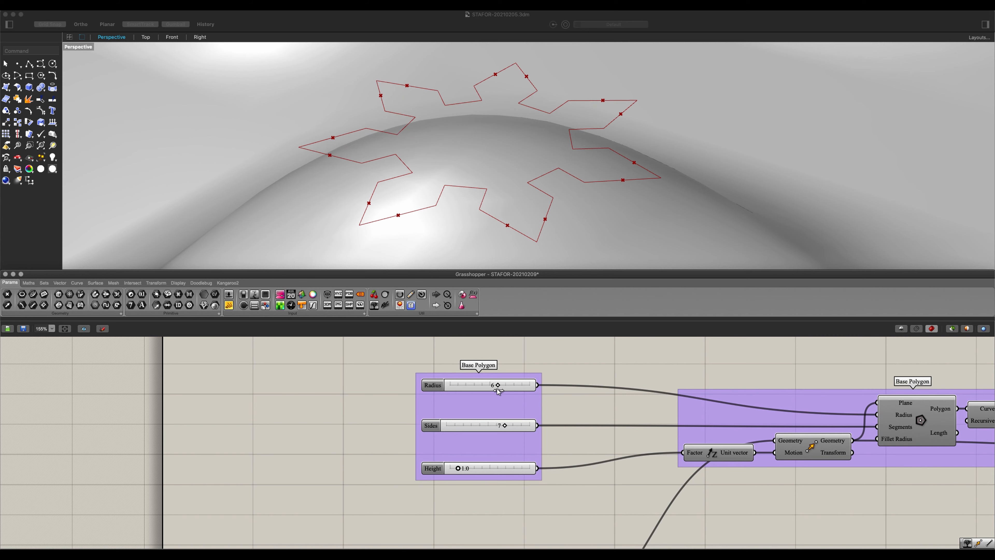
Step: Set the minimum of the Base Polygon's Sides slider to 3
drag(504, 427, 463, 426)
click(437, 427)
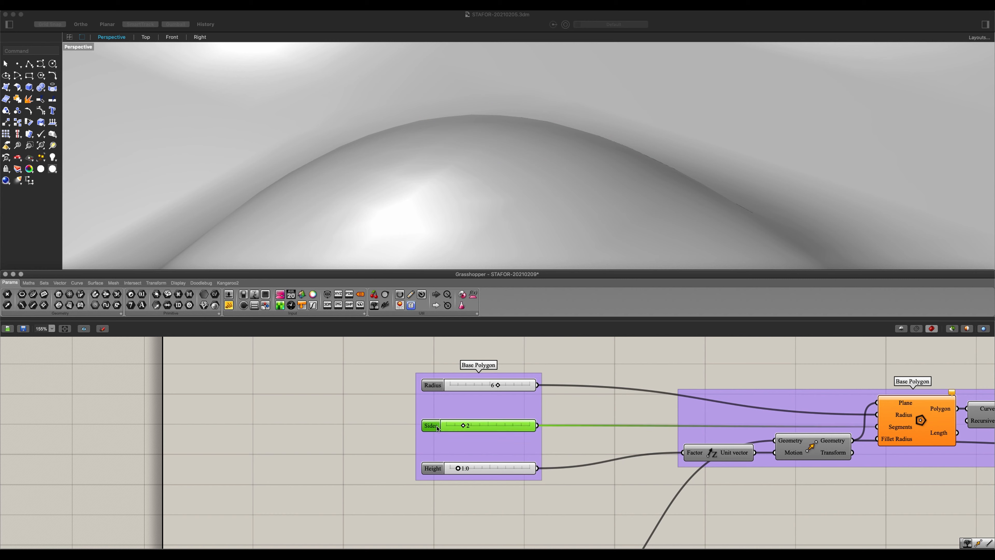
double_click(437, 427)
double_click(445, 441)
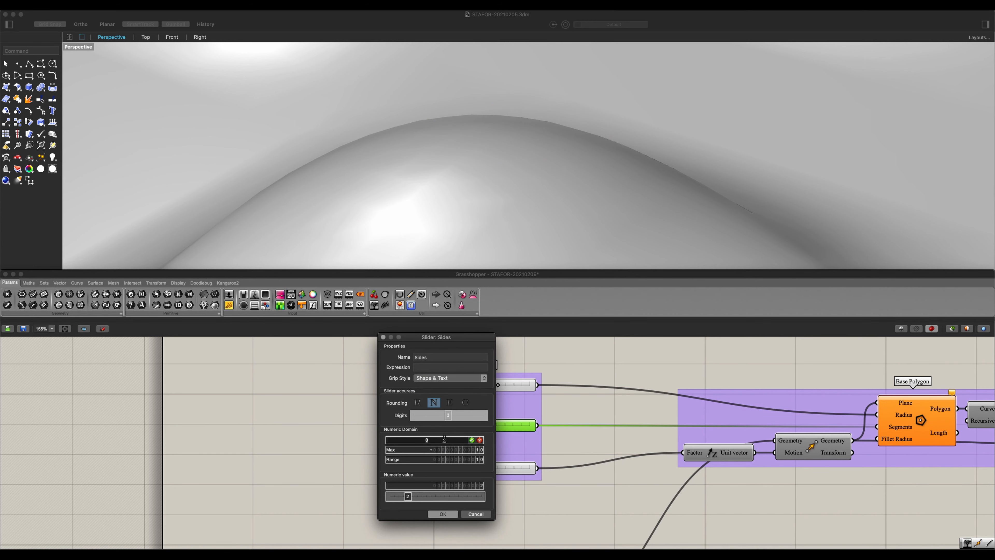
click(471, 440)
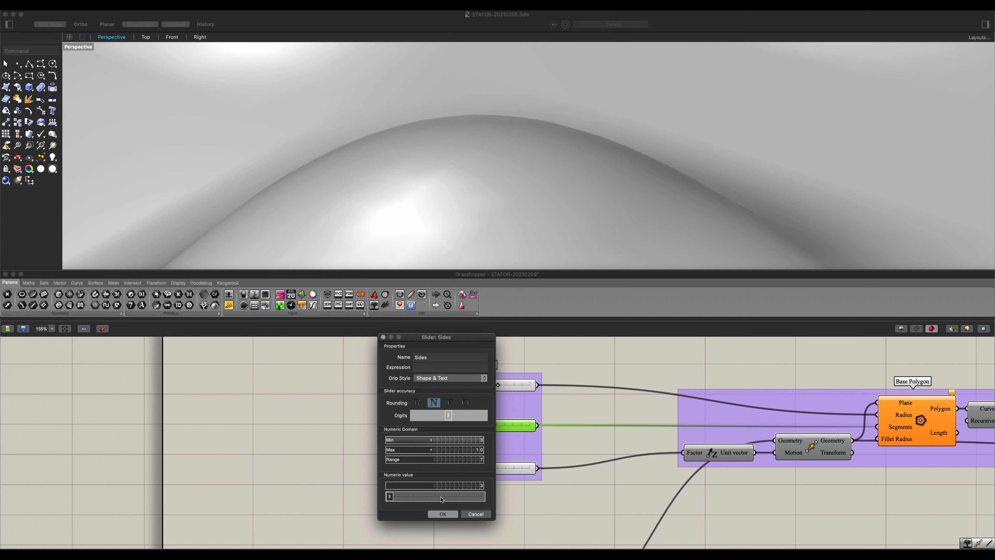
click(442, 513)
Step: Try 10 sides on the base polygon, settle on 5, and set its Height slider to 1.1
drag(447, 427, 547, 429)
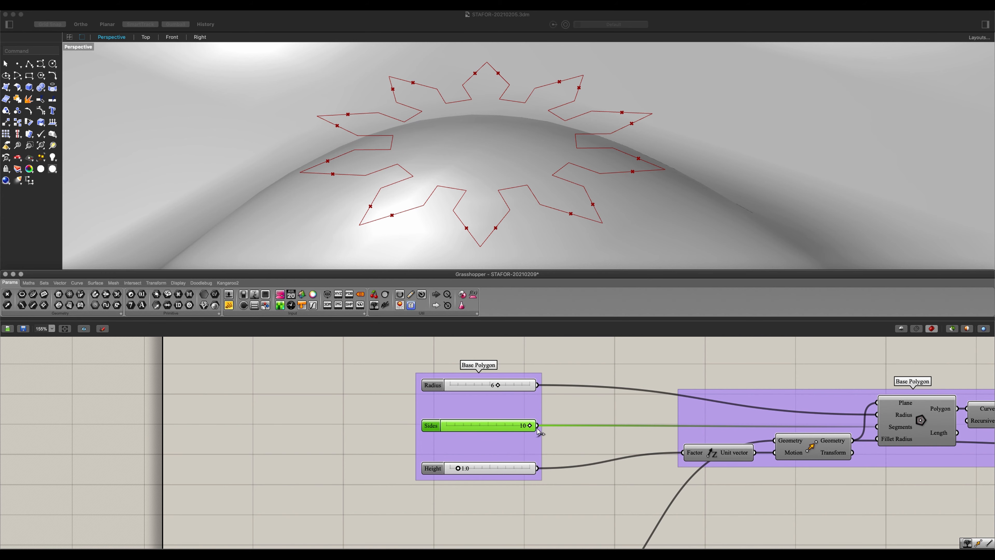
scroll(520, 423, right, 1)
scroll(519, 423, down, 1)
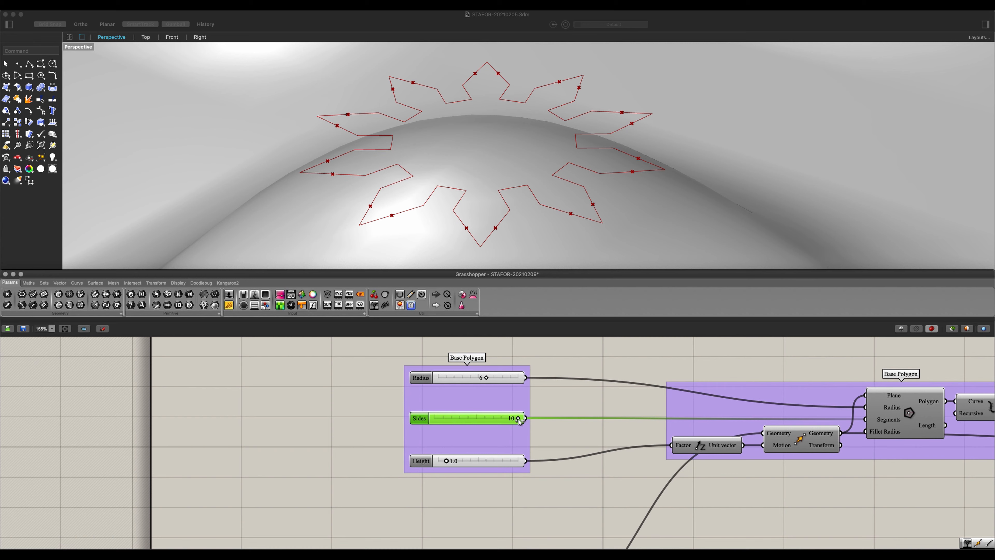
drag(517, 421, 458, 424)
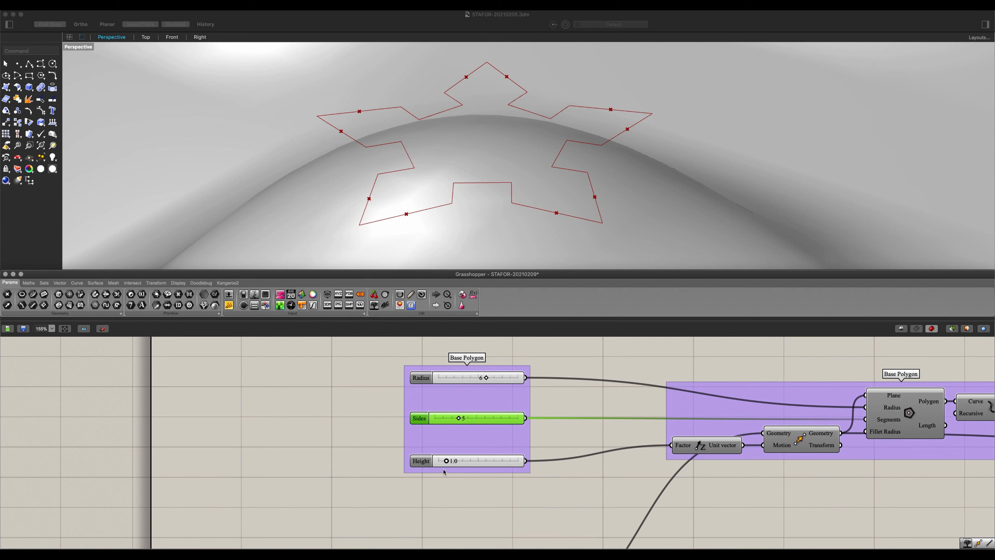
mouse_move(448, 462)
mouse_down()
mouse_move(479, 462)
mouse_move(446, 467)
mouse_up()
scroll(449, 466, down, 3)
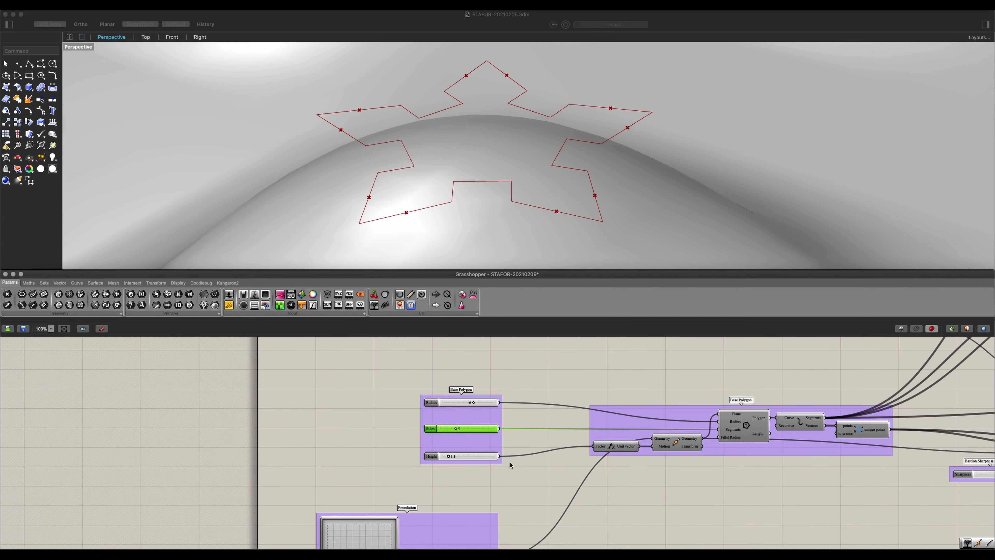
Step: Examine the end of the definition and how the five-sided fort outline sits above the terrain in perspective
click(386, 454)
scroll(577, 415, right, 15)
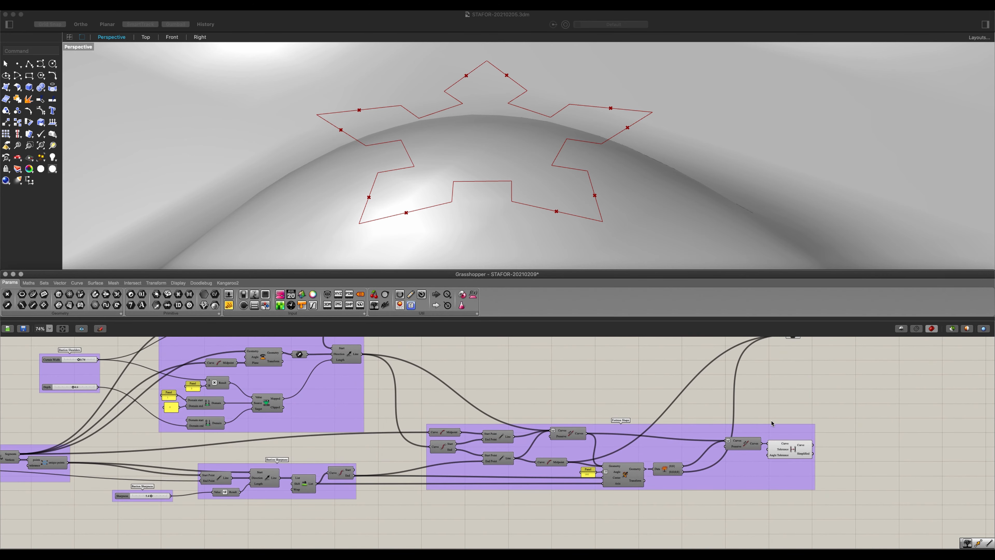
scroll(771, 423, right, 10)
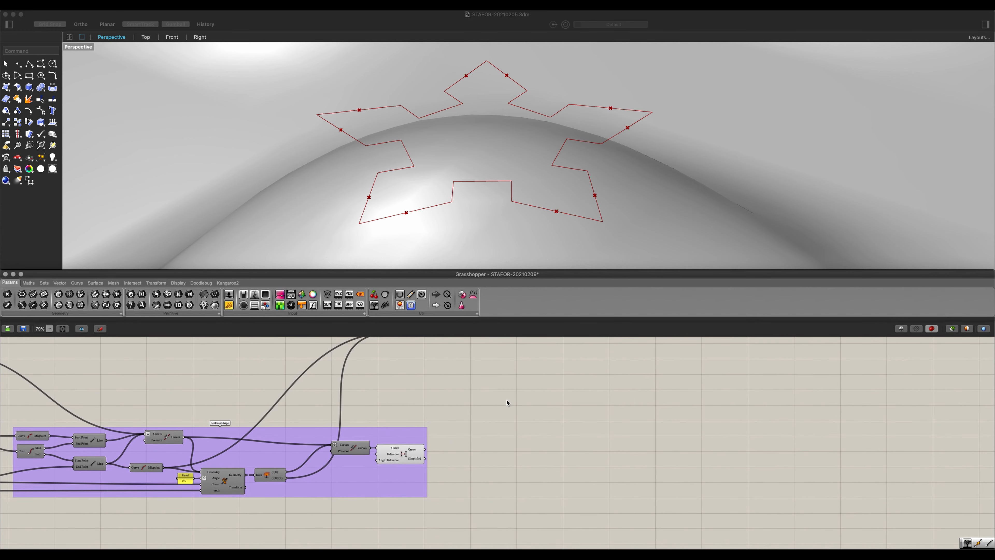
scroll(521, 184, down, 4)
right_drag(508, 188, 516, 175)
scroll(515, 175, up, 4)
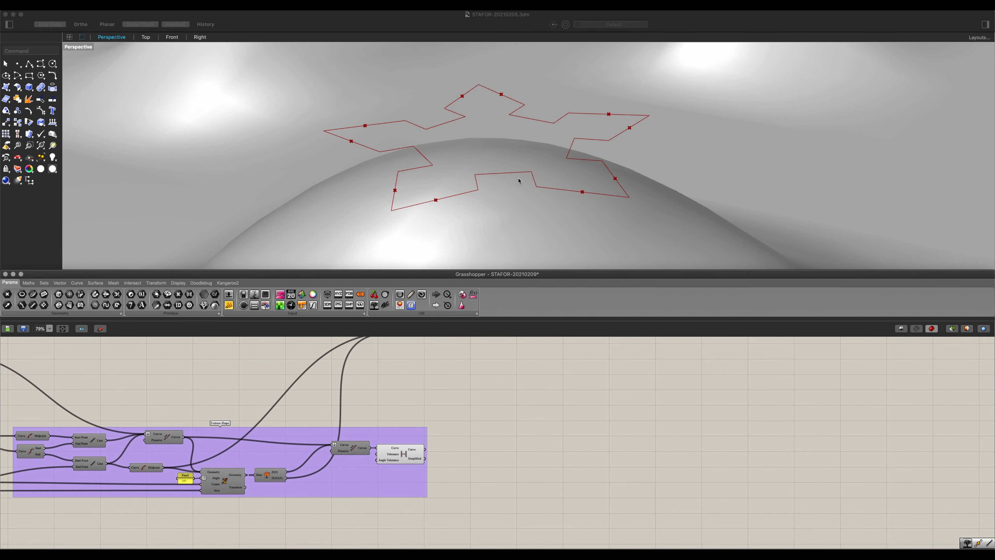
scroll(518, 178, down, 2)
right_click(518, 178)
click(488, 195)
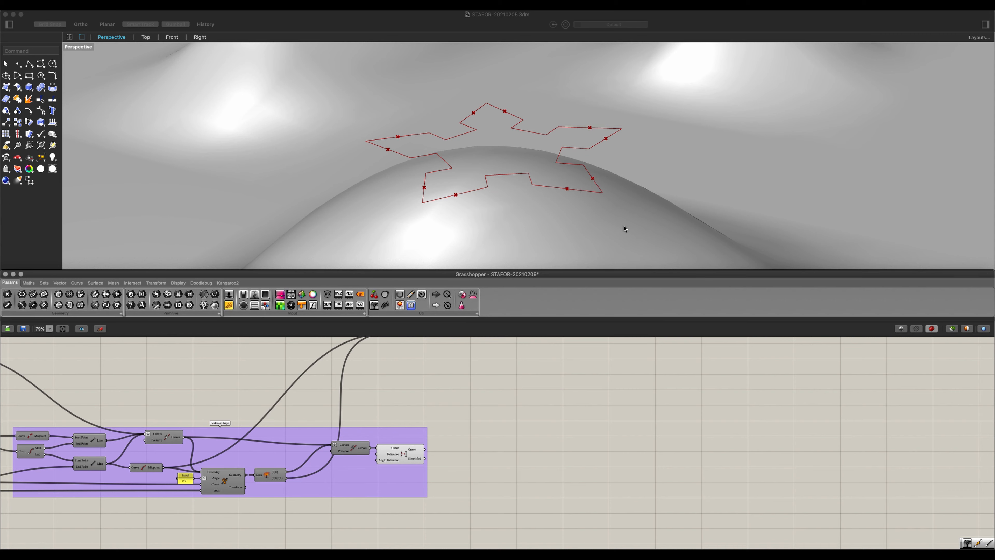
Step: Add a Move component beyond the Fortress Shape group and feed Simplify Curve's Curve output into its Geometry
scroll(477, 430, up, 1)
right_drag(477, 431, 410, 440)
double_click(442, 406)
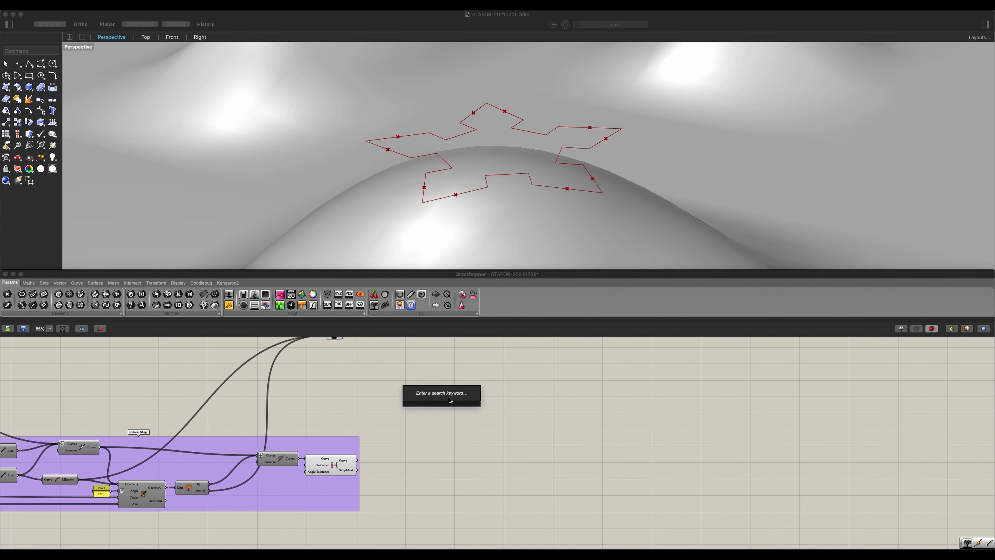
text(move)
key(Return)
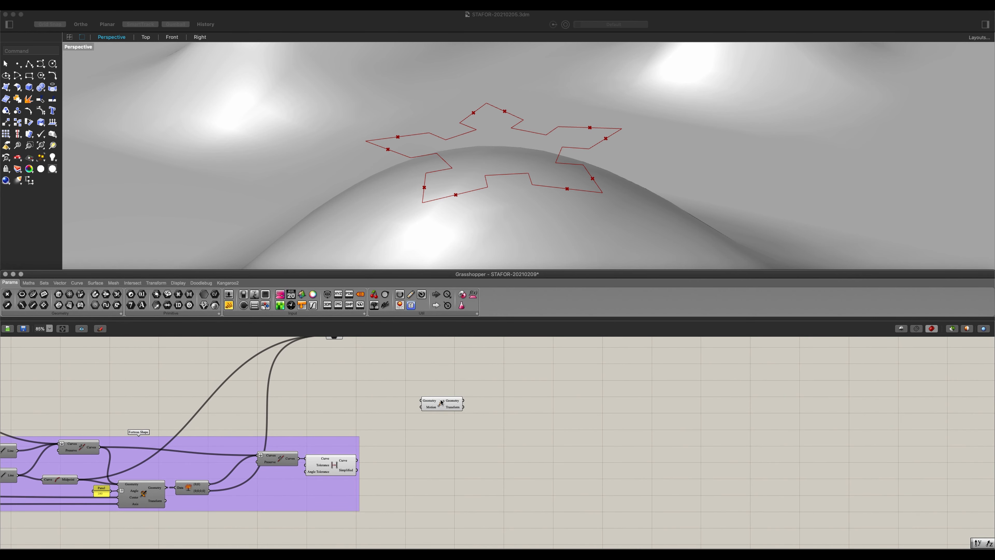
drag(356, 460, 574, 378)
scroll(414, 428, up, 2)
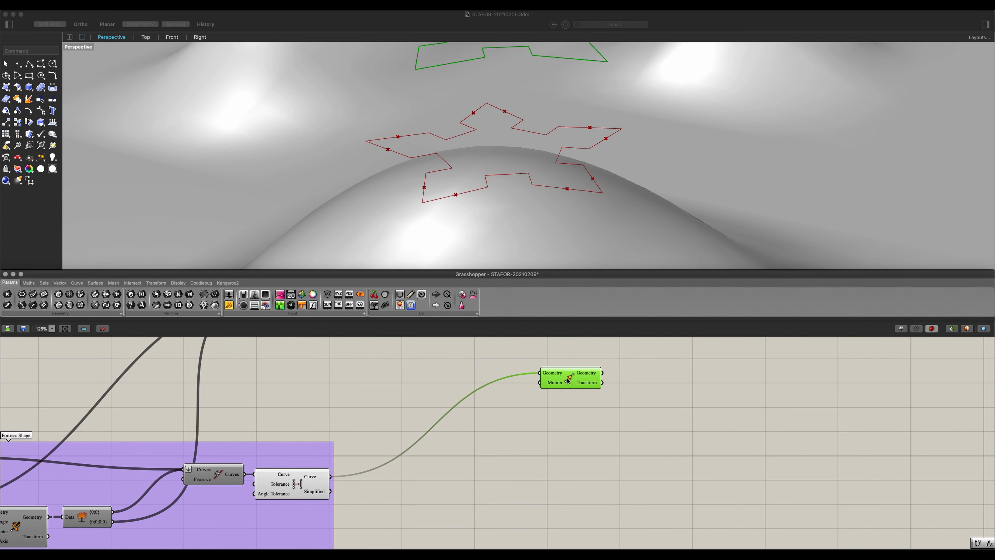
Step: Add a Unit Z vector, feed it into Move's Motion input and place it right beside the Move component
double_click(495, 402)
text(z)
key(Return)
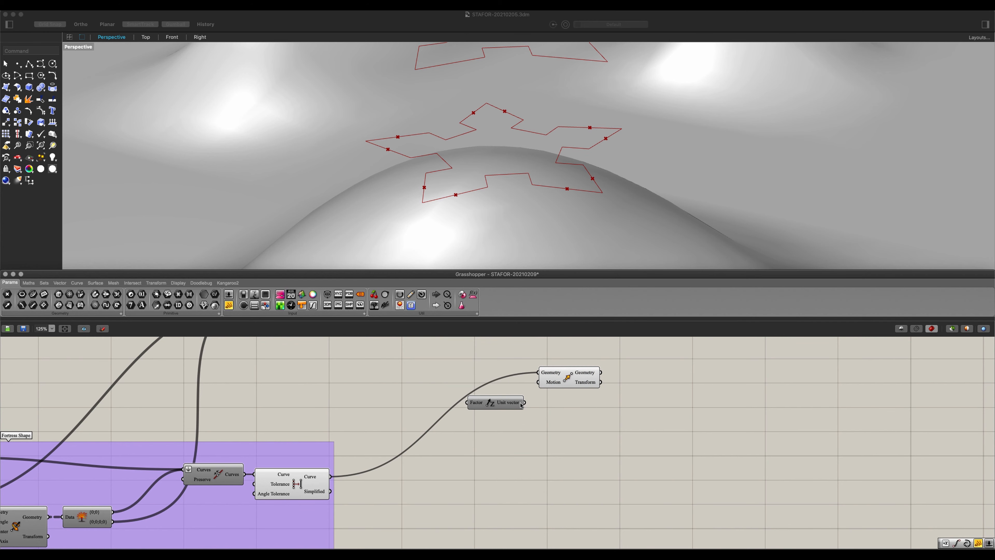
drag(524, 402, 513, 381)
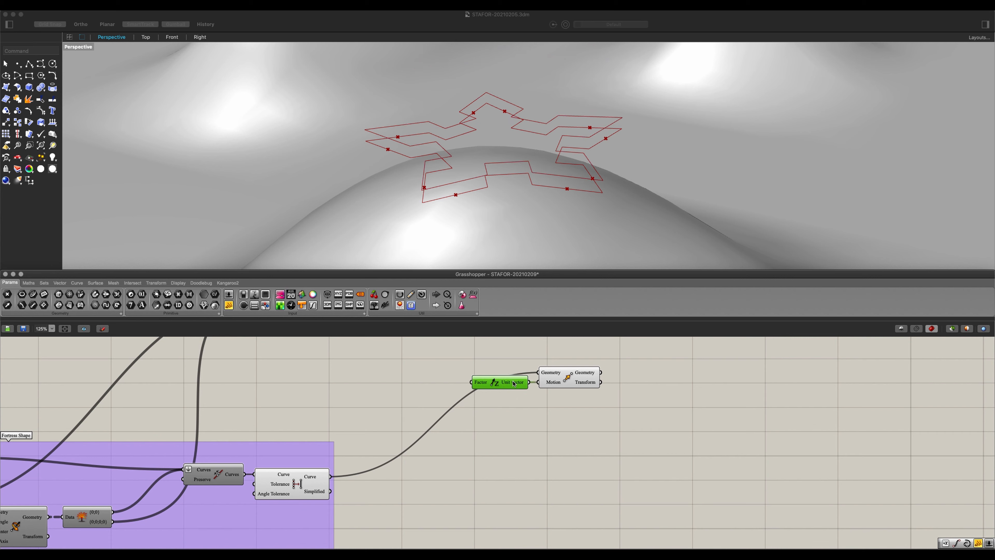
Step: Add a two-decimal number slider at 1.00, connect it to Unit Z's Factor, place it beside that component and set it to 0.49
double_click(349, 388)
text(1)
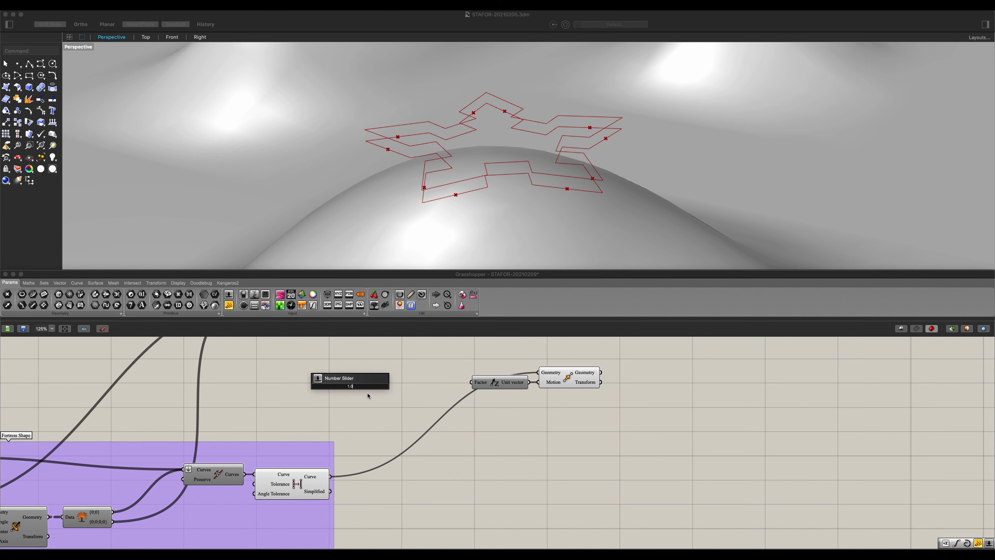
key(Return)
scroll(387, 389, up, 4)
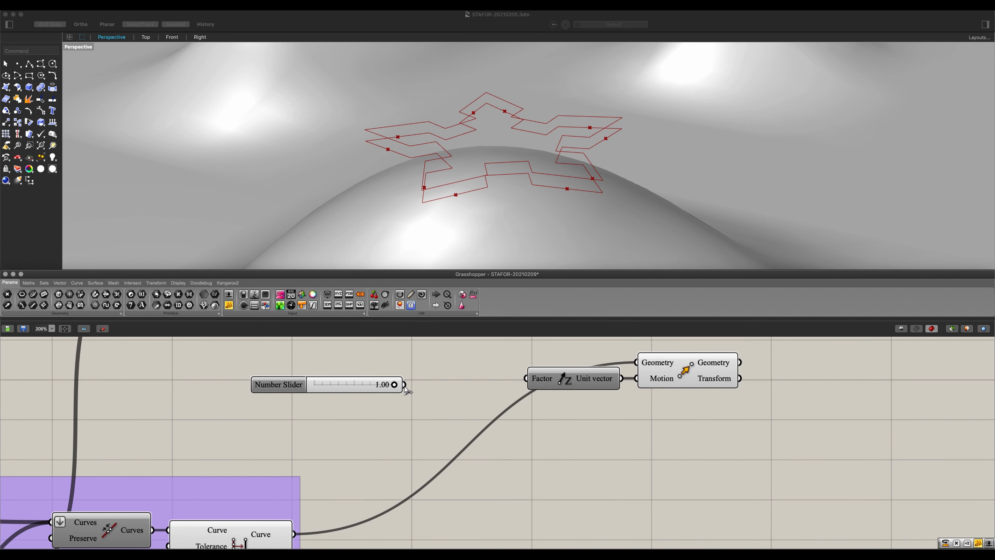
drag(421, 436, 526, 378)
click(344, 387)
drag(346, 387, 442, 387)
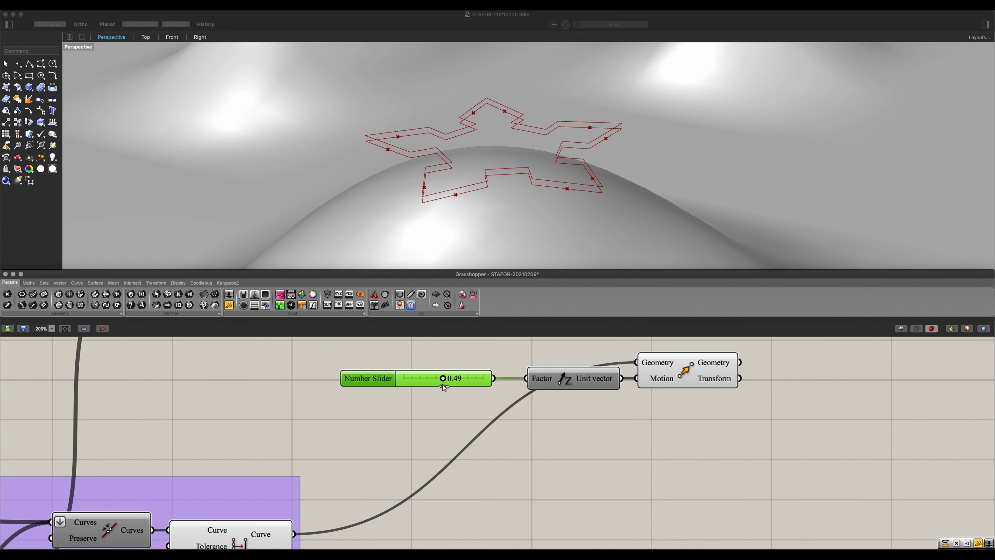
scroll(509, 408, down, 8)
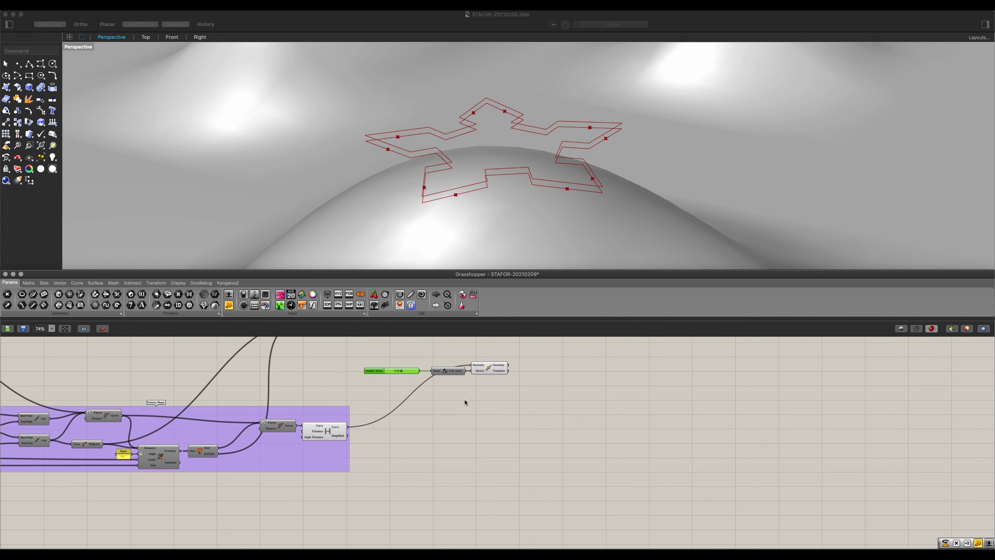
Step: Group the number slider, Unit Z and Move components above the Fortress Shape group and name the group Summit Polyline
drag(547, 406, 431, 353)
scroll(435, 351, up, 8)
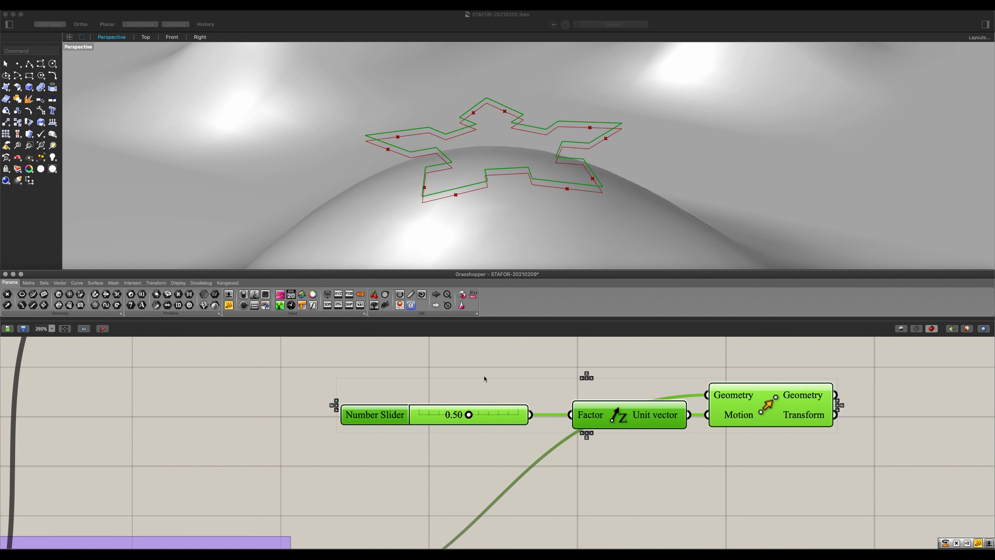
key(ctrl+g)
scroll(485, 378, up, 1)
right_click(500, 385)
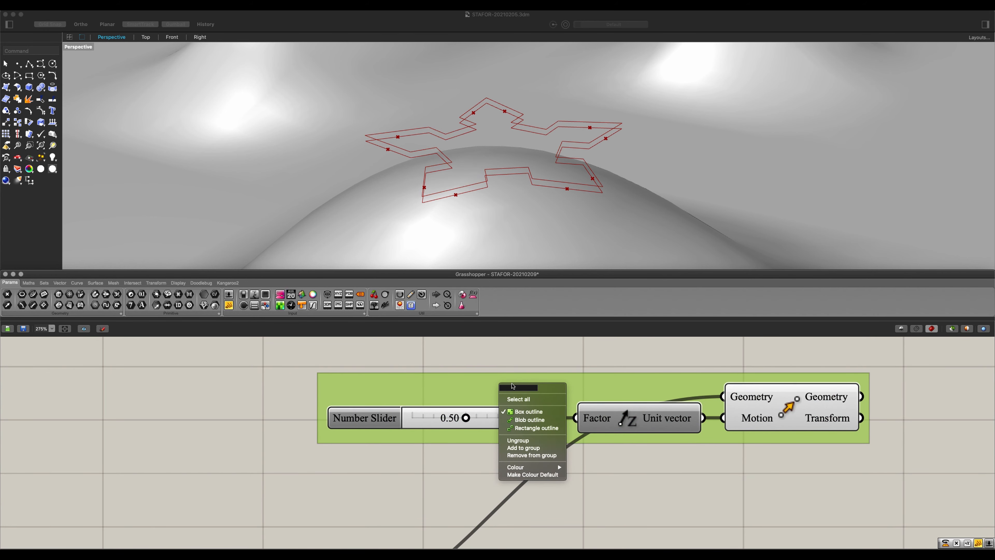
text(Summit )
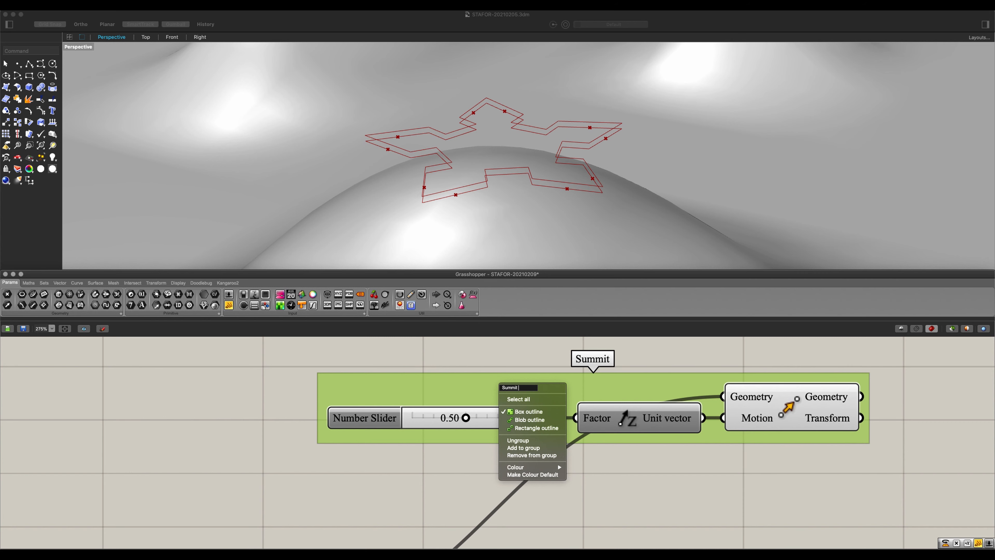
text(Polyline)
key(Return)
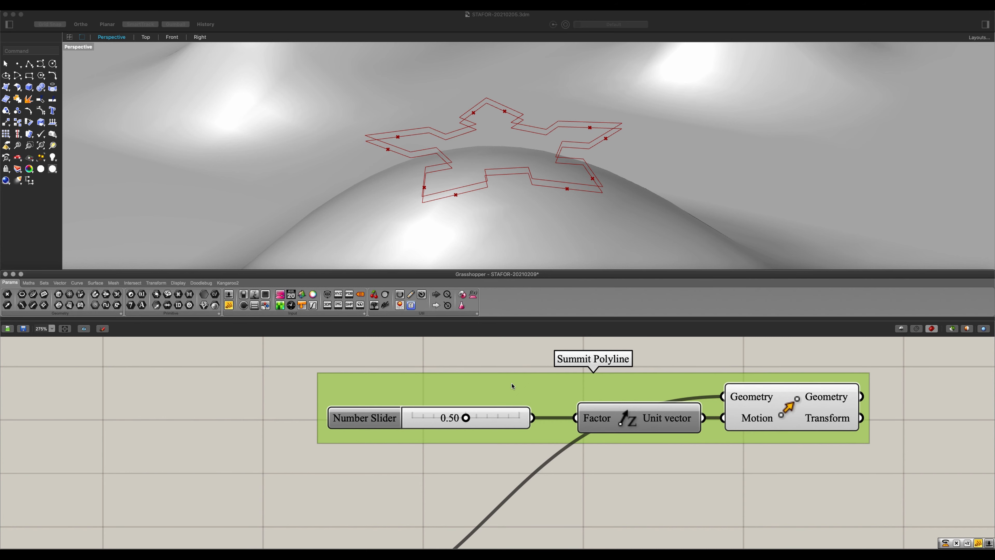
scroll(640, 372, down, 5)
click(544, 421)
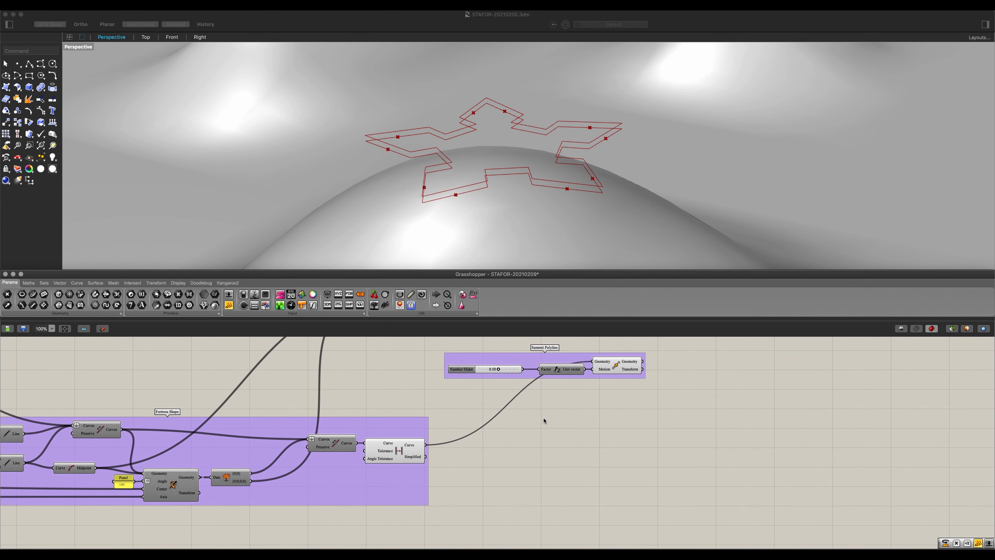
Step: Add an Offset Curve component beyond the Fortress Shape group and feed Simplify Curve's Curve output into its Curve input
right_drag(547, 432, 488, 448)
scroll(542, 422, up, 1)
double_click(499, 457)
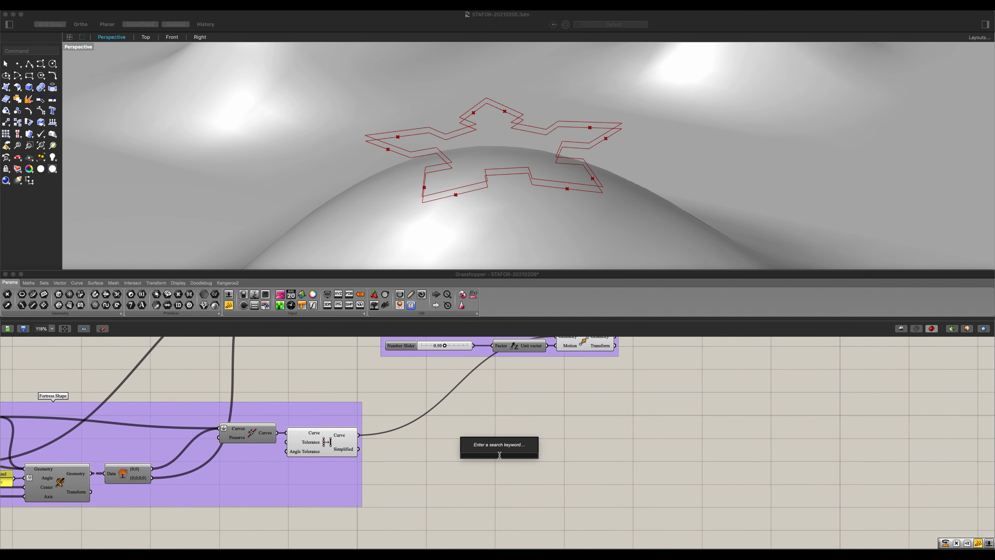
text(offset)
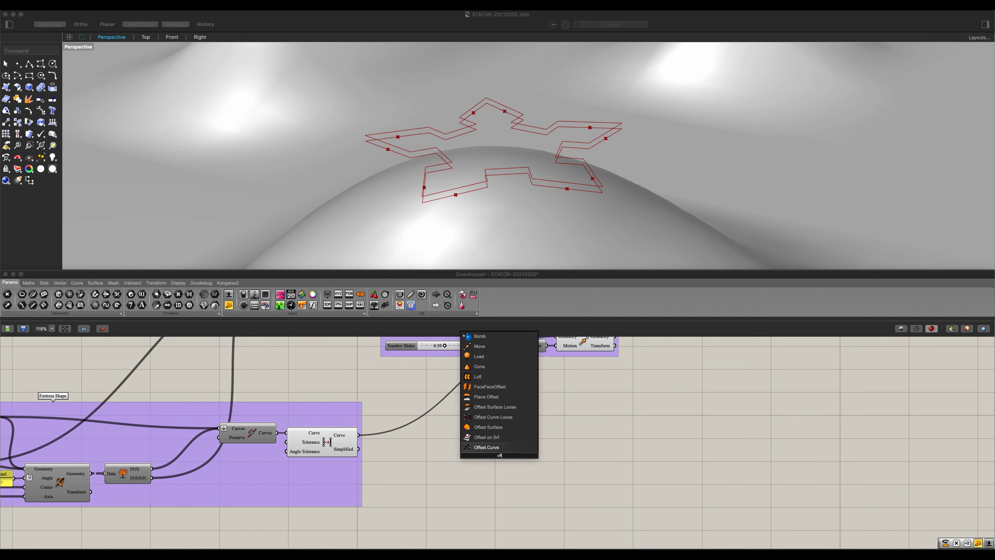
key(Return)
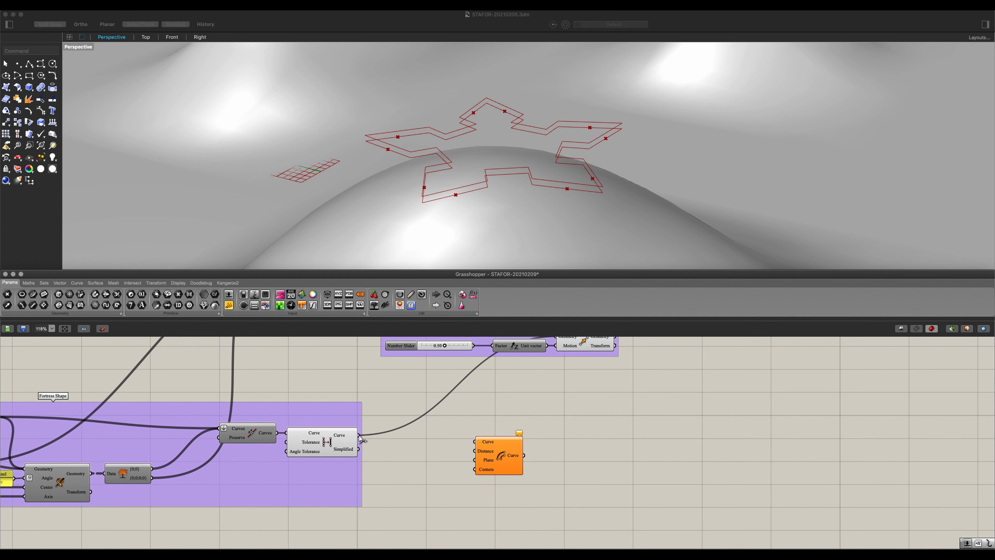
drag(359, 436, 570, 456)
Step: Add a one-decimal number slider at 1.0, connect it to Offset Curve's Distance and set it to 0.7
scroll(484, 468, up, 3)
double_click(485, 467)
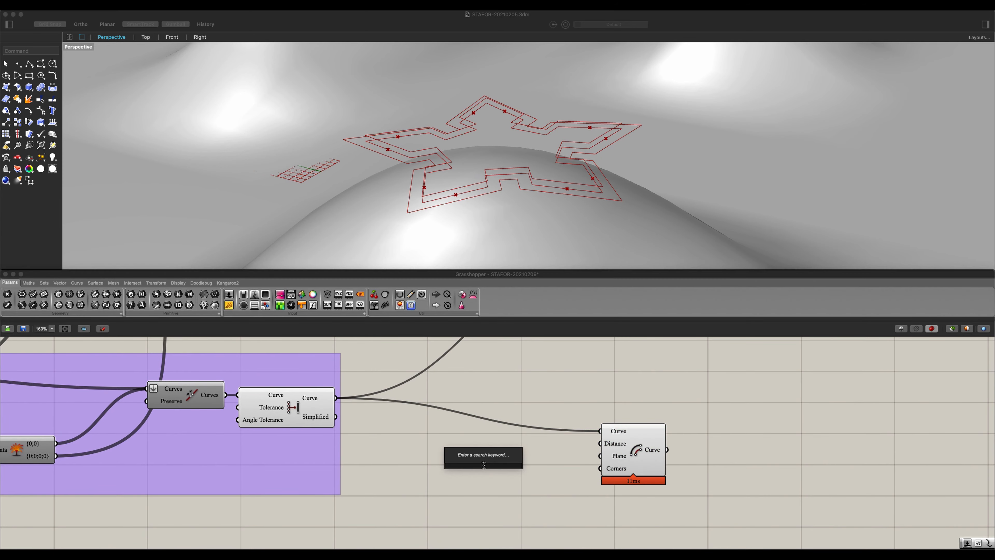
text(1)
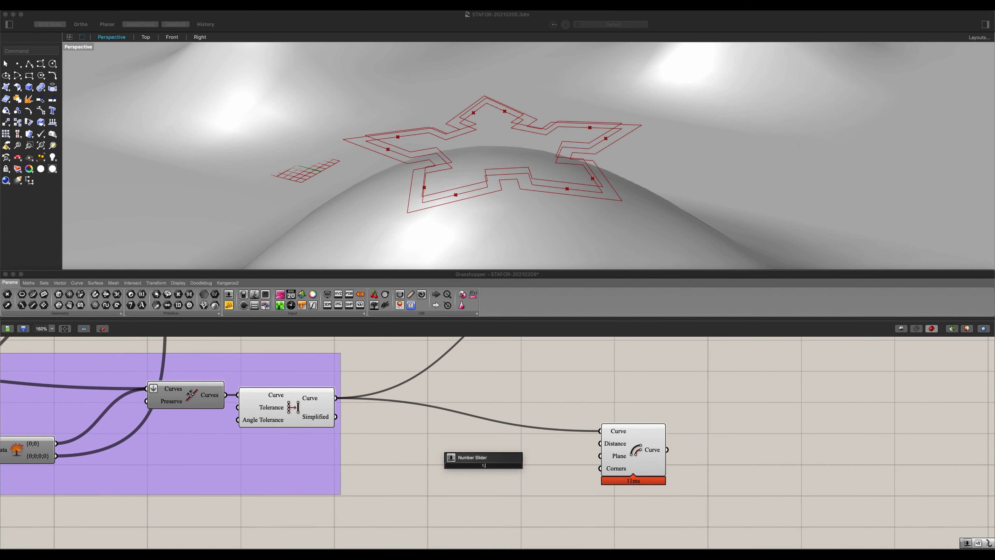
key(Return)
drag(544, 465, 628, 447)
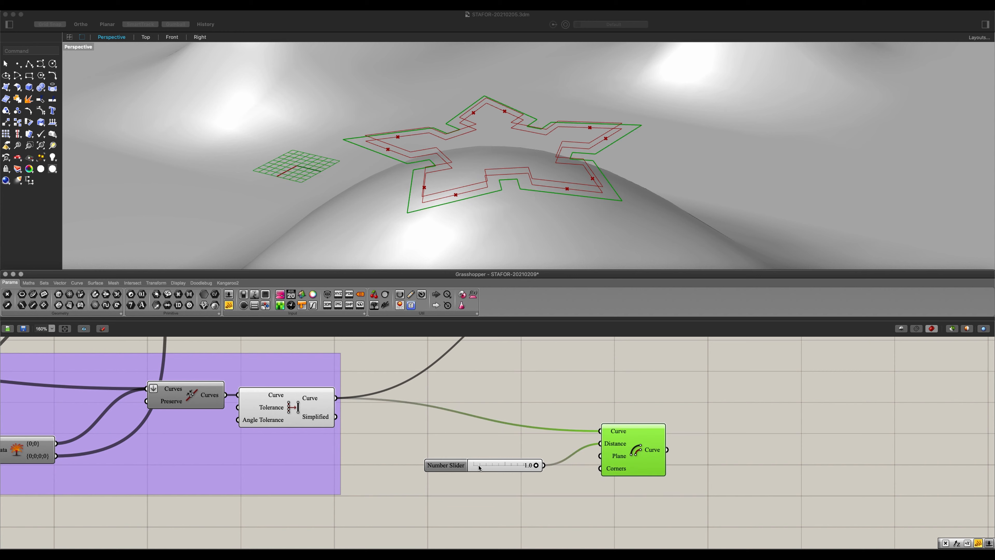
drag(536, 465, 513, 457)
click(639, 453)
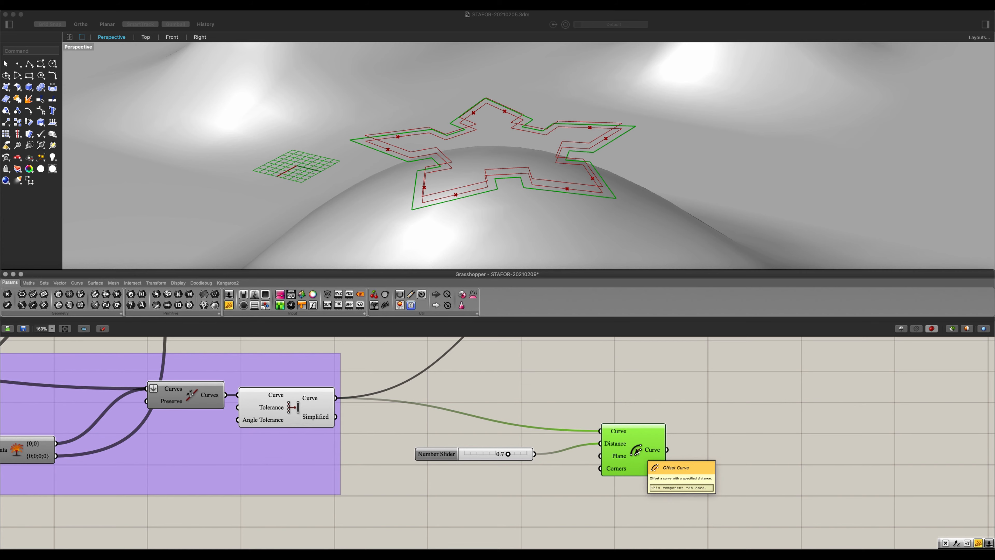
Step: Add an Offset Curve Loose component above the existing offset component and feed Simplify Curve's Curve output into it
mouse_move(474, 208)
right_down()
mouse_move(431, 214)
mouse_move(466, 231)
mouse_move(468, 211)
right_up()
scroll(495, 198, up, 2)
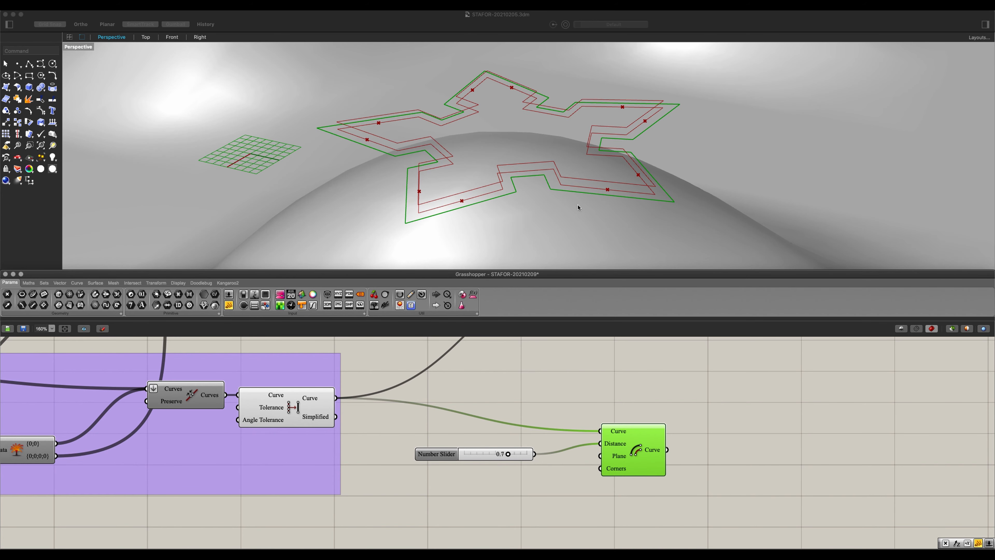
scroll(577, 207, down, 2)
drag(632, 430, 639, 455)
double_click(612, 411)
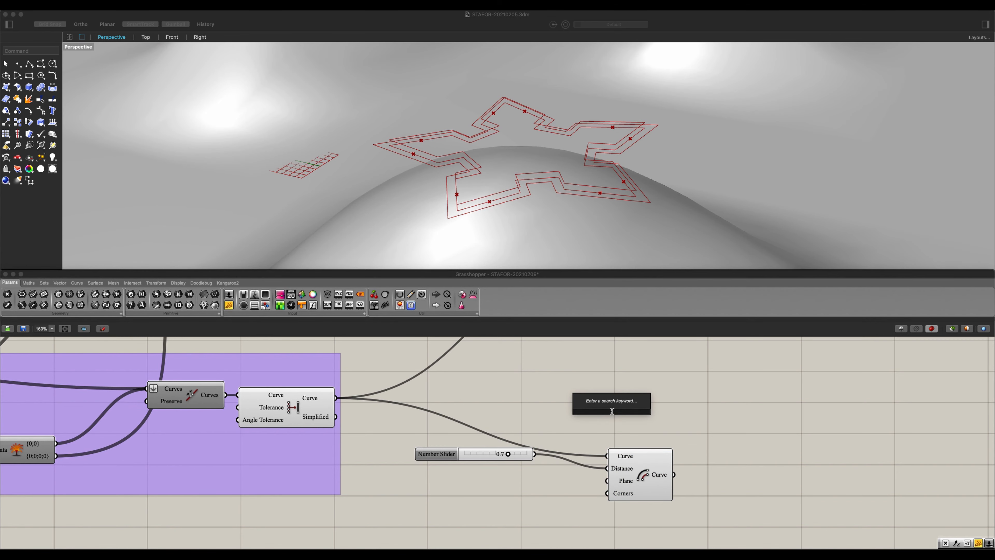
text(o)
key(BackSpace)
text(off)
key(Up)
key(Up)
key(Up)
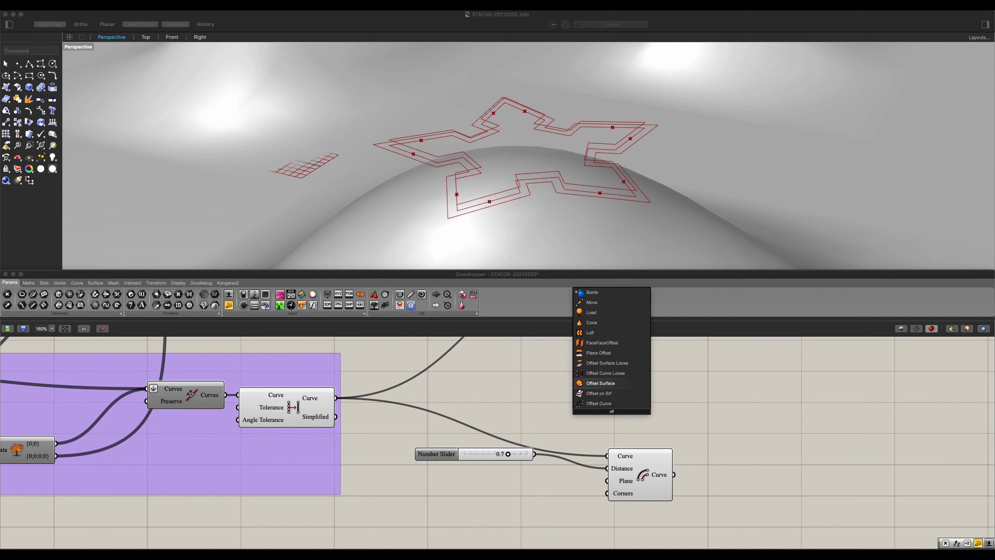
key(Return)
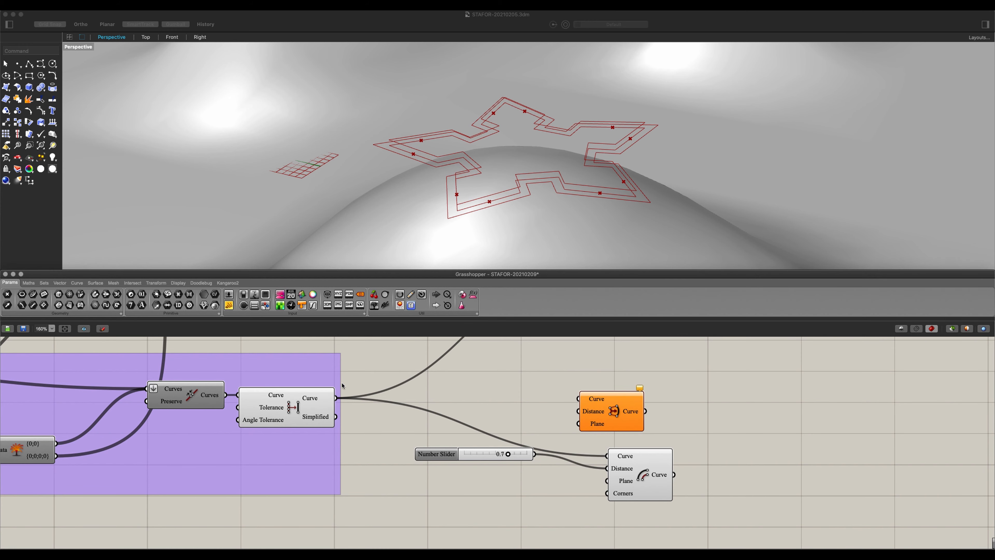
drag(335, 398, 579, 398)
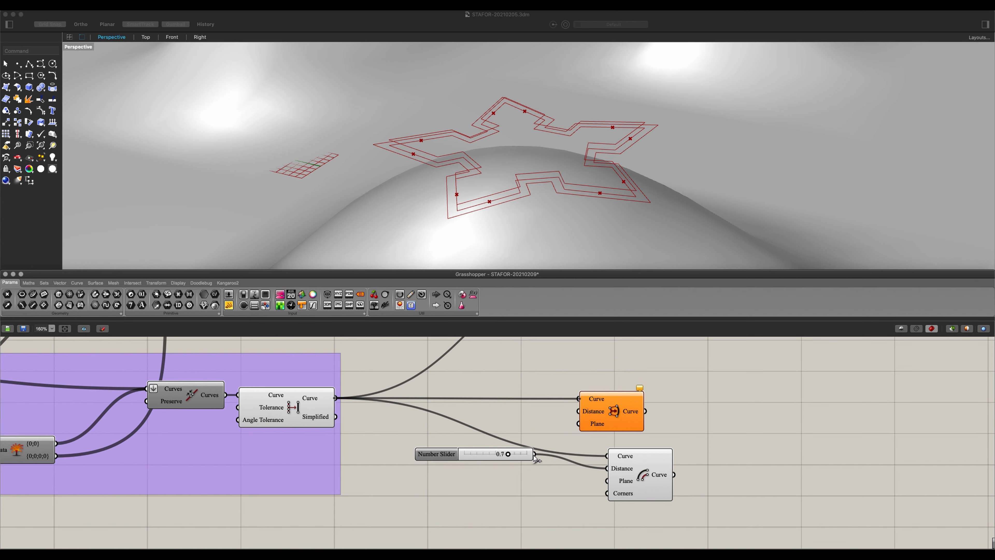
Step: Delete the original Offset Curve and drive Offset Curve Loose's Distance with its slider, placed beside the component and set to 0.6
drag(534, 454, 619, 440)
click(630, 467)
key(Delete)
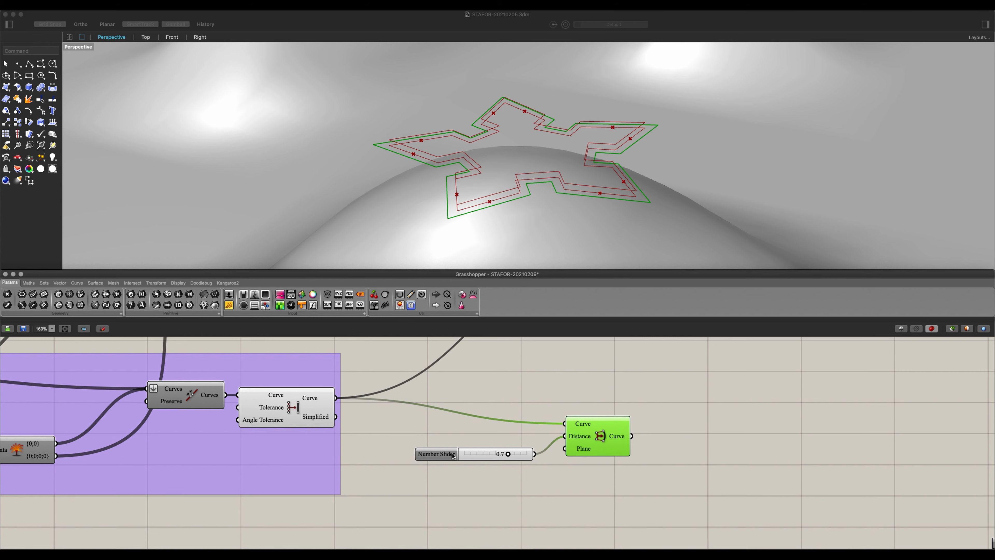
drag(453, 456, 531, 438)
Step: Group the distance slider with Offset Curve Loose and name the group Ridge Polyline
click(637, 489)
drag(637, 489, 467, 409)
key(ctrl+g)
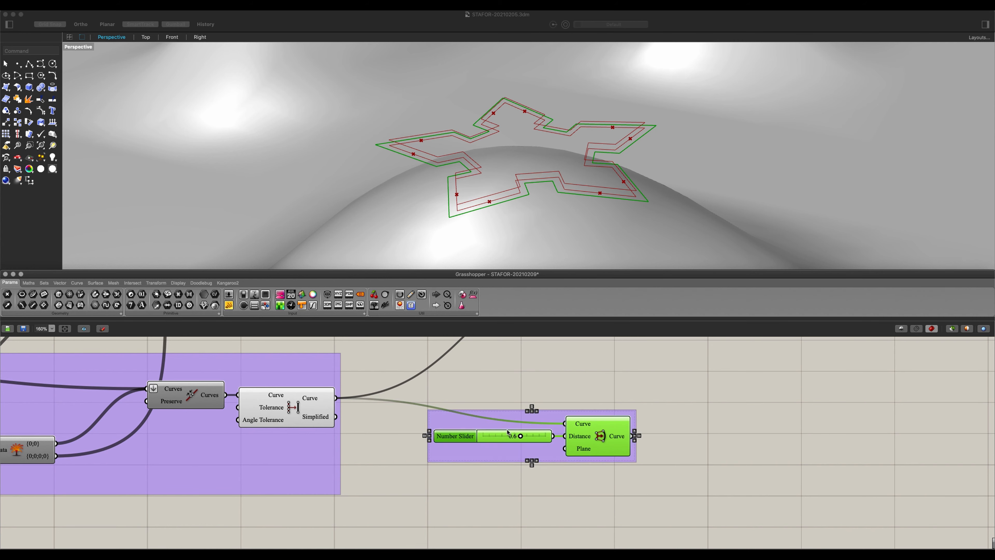
right_click(511, 420)
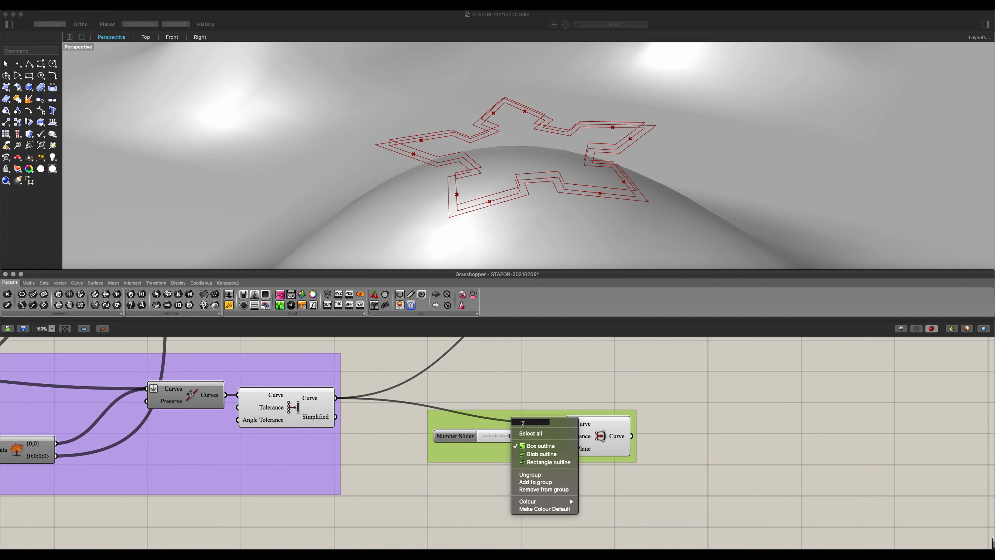
text(Ridge Polyline)
key(Return)
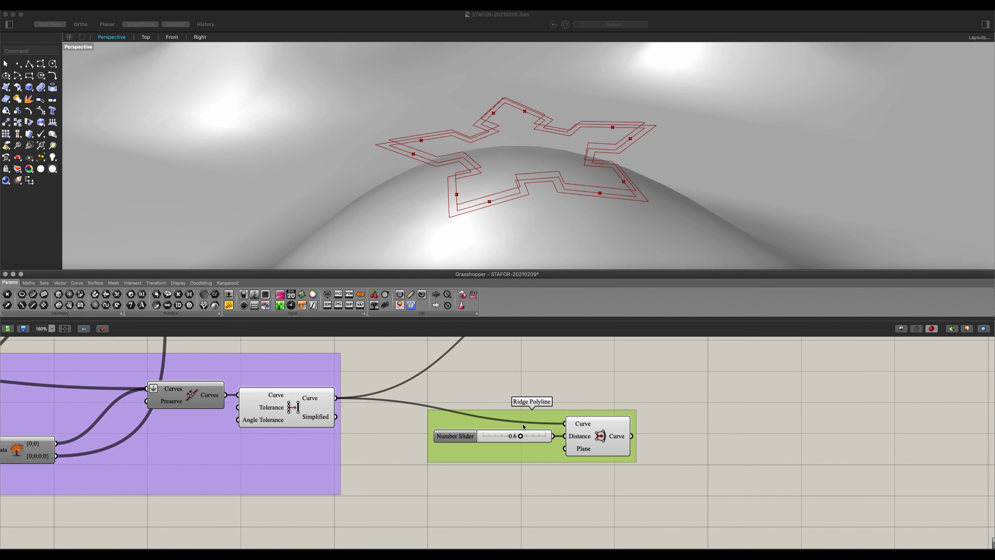
scroll(503, 453, down, 3)
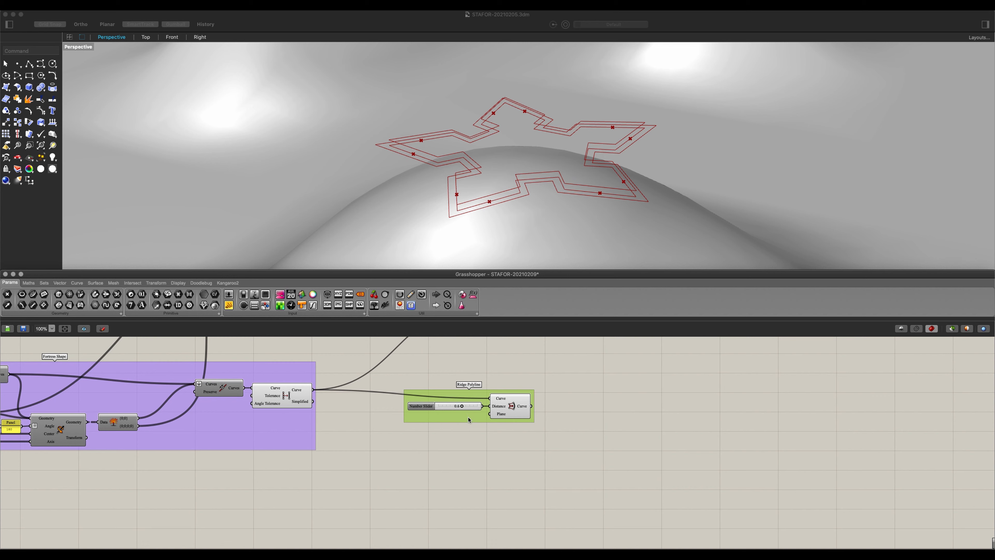
click(475, 441)
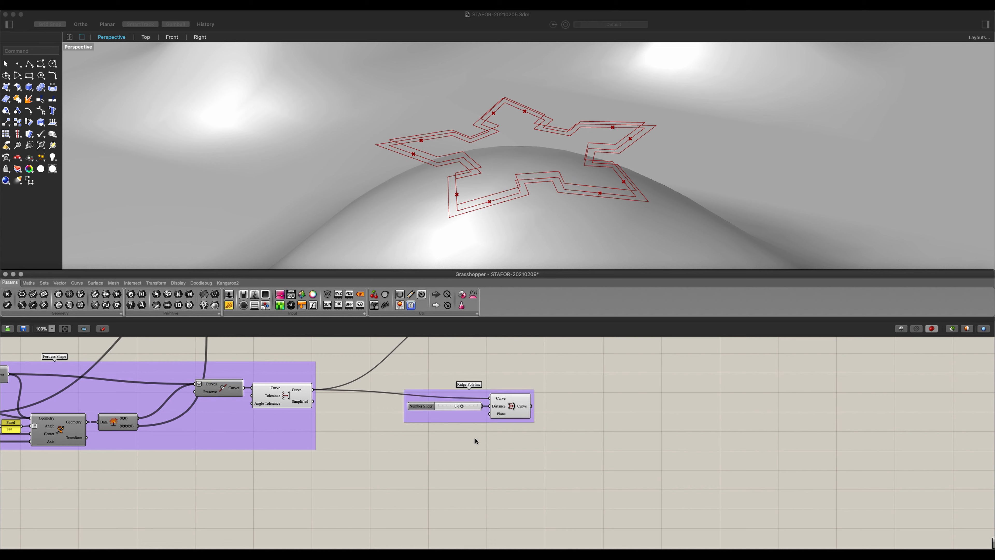
Step: Add a Move component below the Ridge Polyline group and feed the loose offset's Curve output into its Geometry
double_click(466, 460)
text(move)
key(Return)
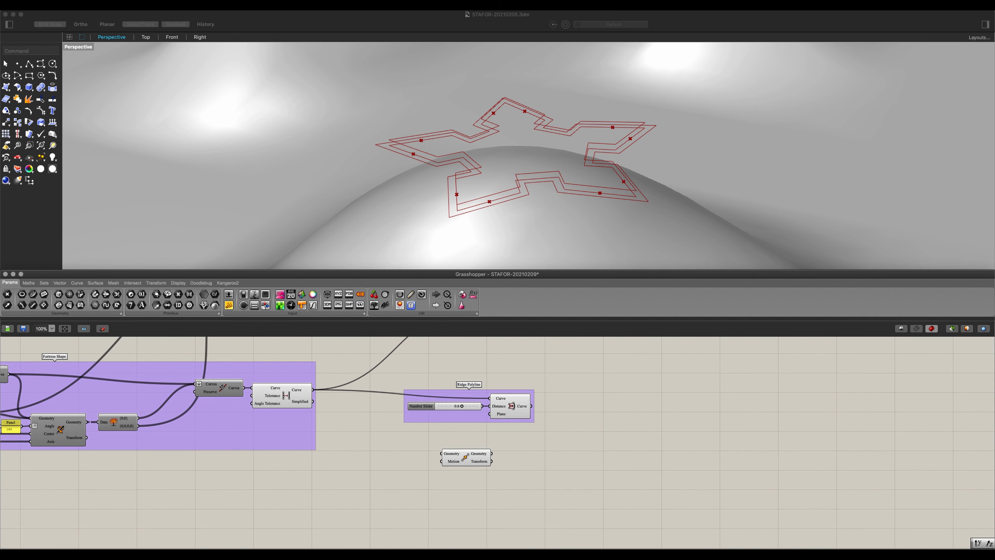
drag(467, 463, 569, 466)
scroll(524, 457, up, 2)
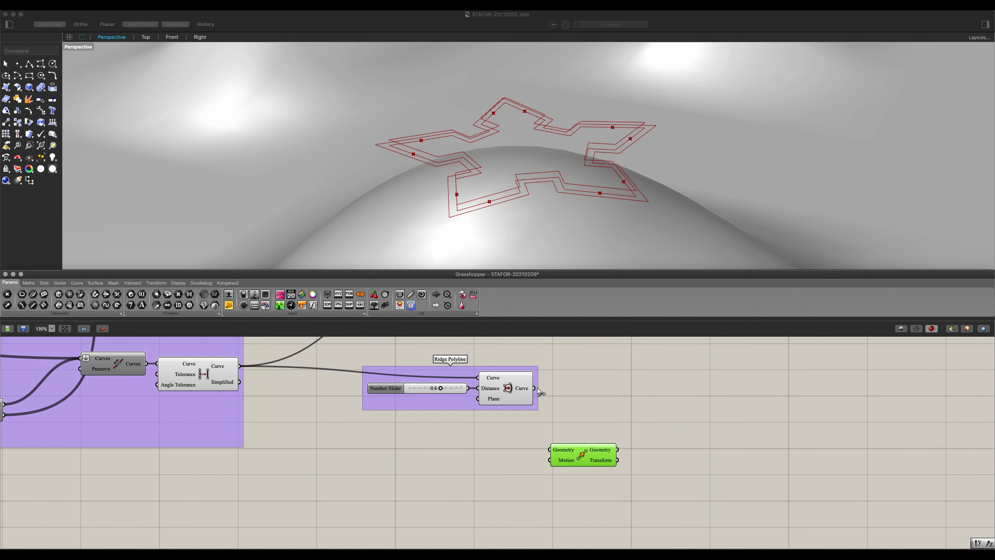
drag(534, 387, 553, 450)
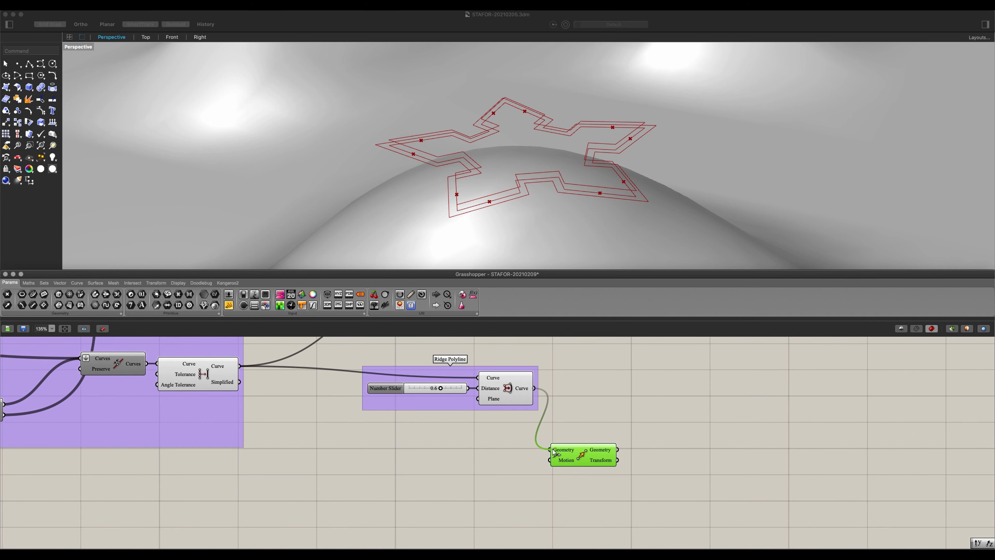
Step: Add a Unit Z vector, feed it into the new Move's Motion input and place it right beside that component
double_click(475, 462)
text(z)
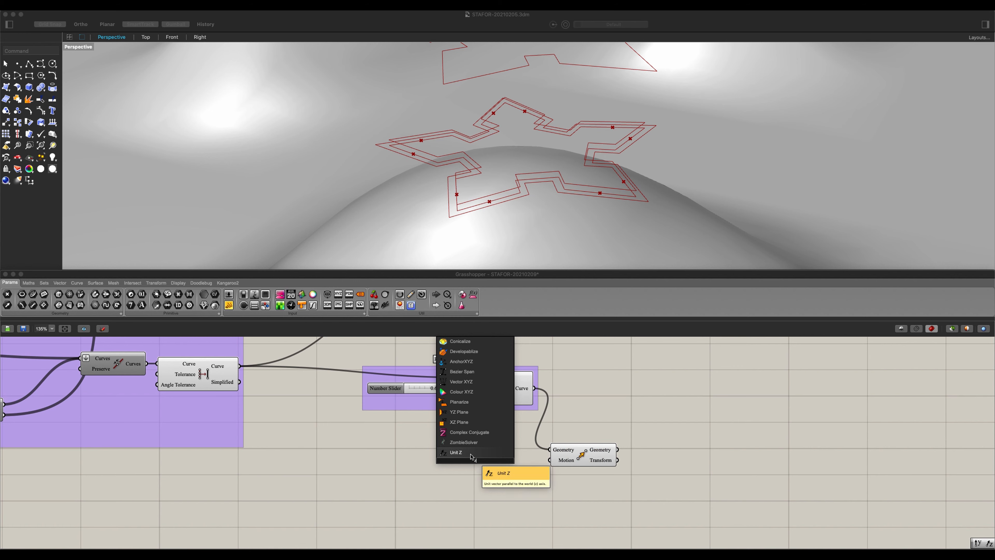
click(470, 455)
drag(507, 460, 548, 461)
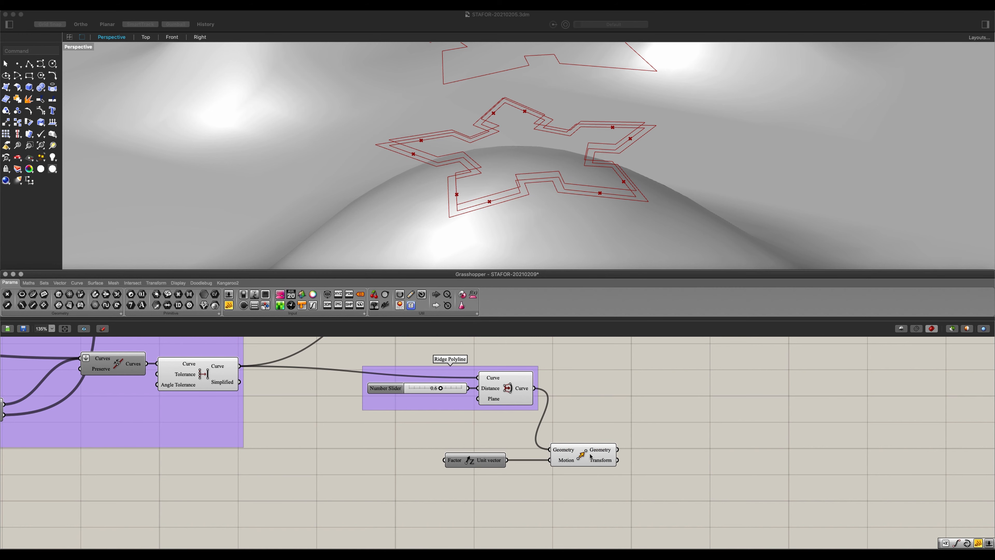
click(470, 461)
drag(470, 461, 507, 462)
Step: Add a Negative component before the new Unit Z and connect its Result to Unit Z's Factor
double_click(407, 464)
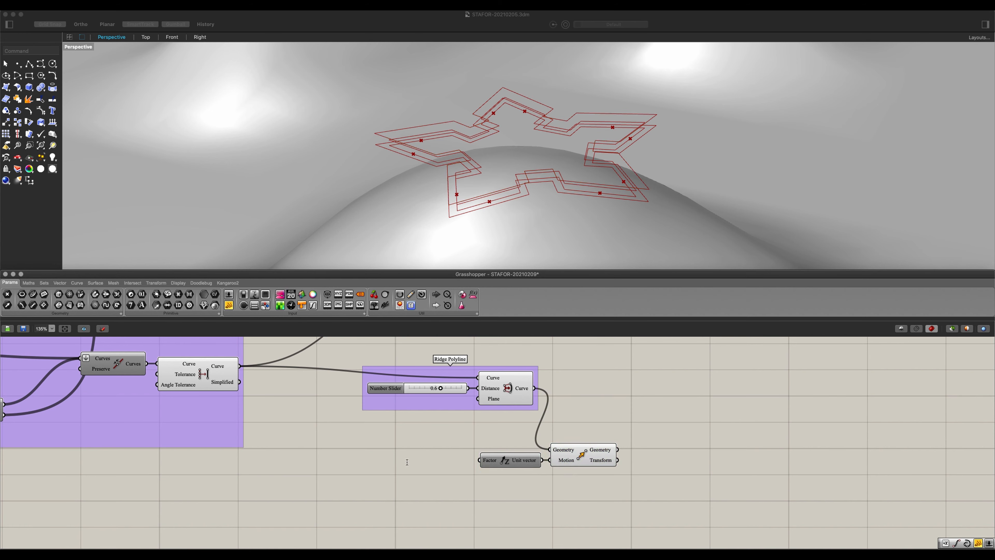
text(n)
key(Return)
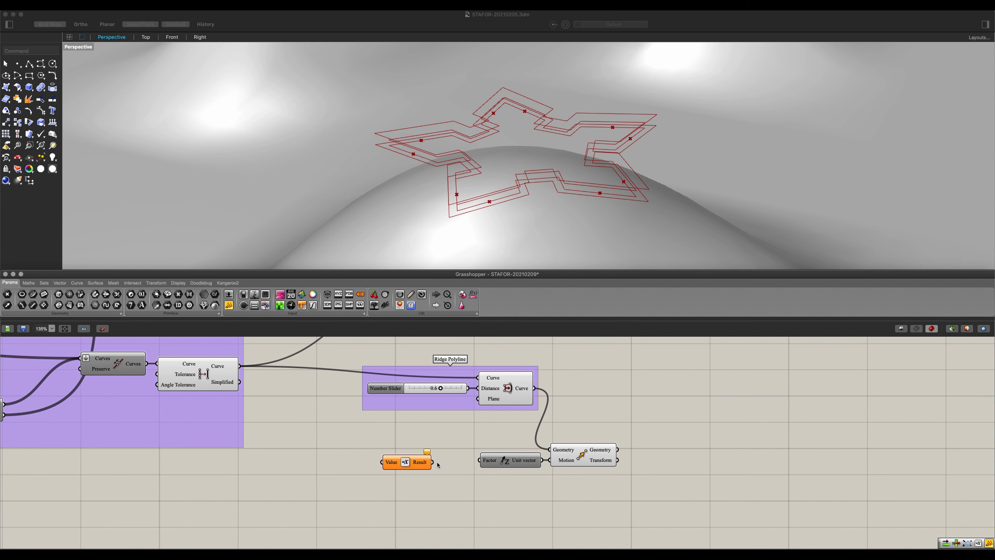
drag(409, 462, 442, 461)
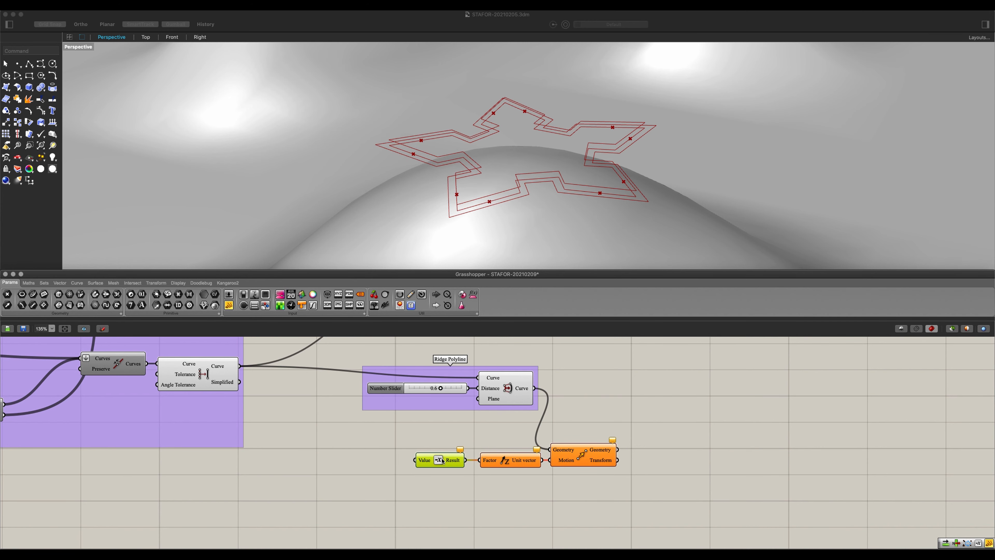
Step: Add a one-decimal number slider at 10.0, connect it to Negative's Value, place it beside that component and set it to 1.0
double_click(370, 467)
text(1)
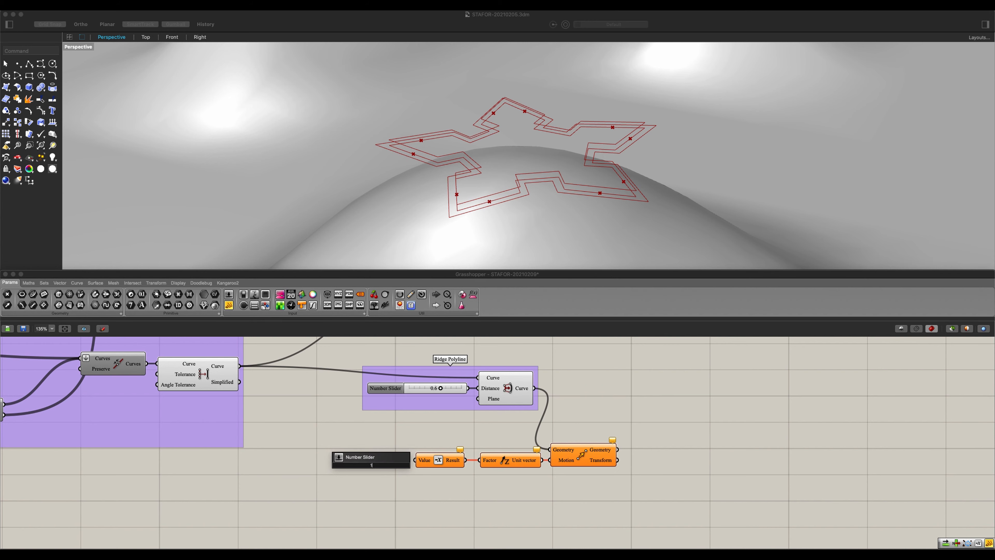
text(0.0)
key(Return)
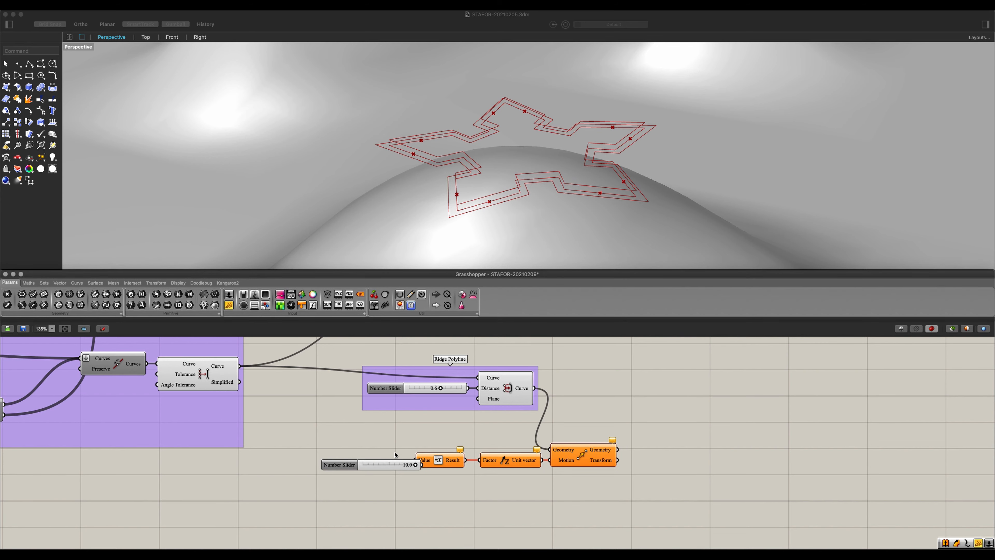
drag(388, 465, 414, 459)
scroll(391, 464, up, 2)
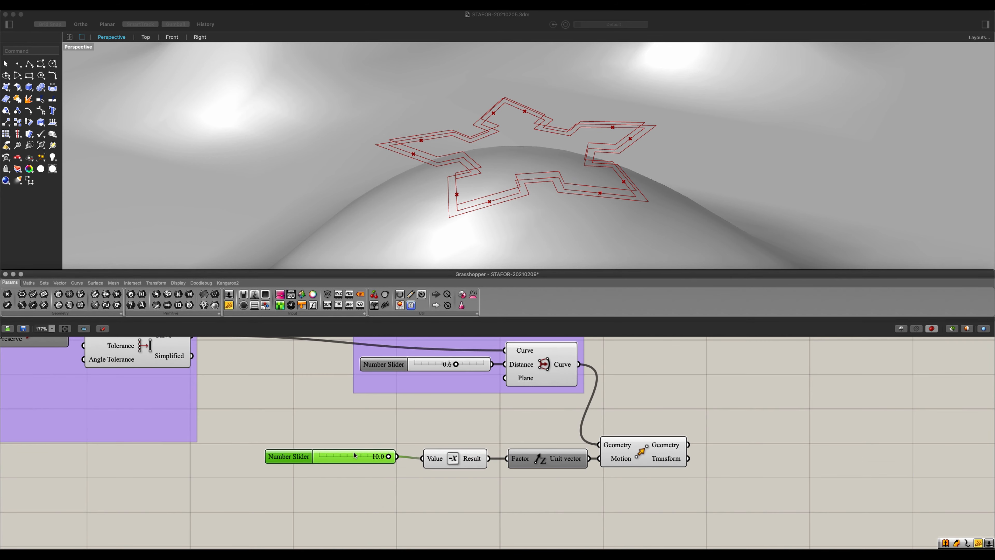
mouse_move(354, 456)
mouse_down()
mouse_move(392, 460)
mouse_move(336, 461)
mouse_up()
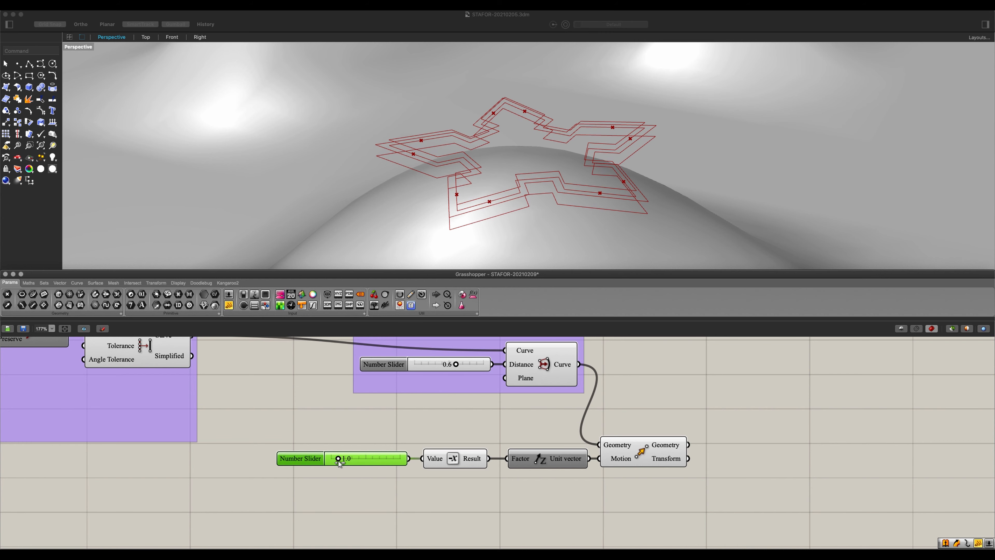
Step: Set the Negative component's slider to 0.6 and shift the slider, Negative, Unit Z and Move components slightly along the canvas
click(608, 496)
drag(698, 502, 331, 440)
drag(618, 463, 664, 464)
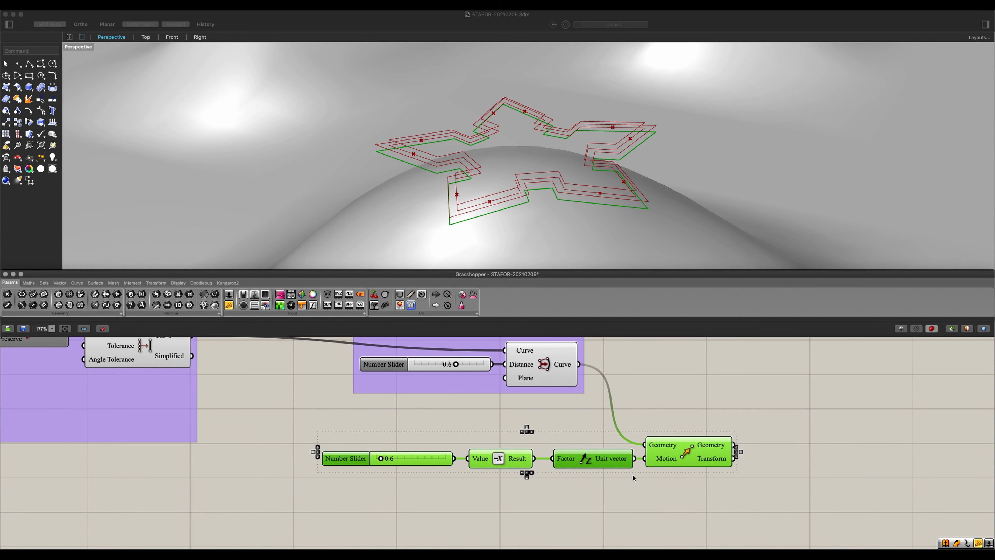
Step: Group the slider, Negative, Unit Z and Move components and name the group Waist Polyline
key(super+g)
click(534, 488)
click(544, 448)
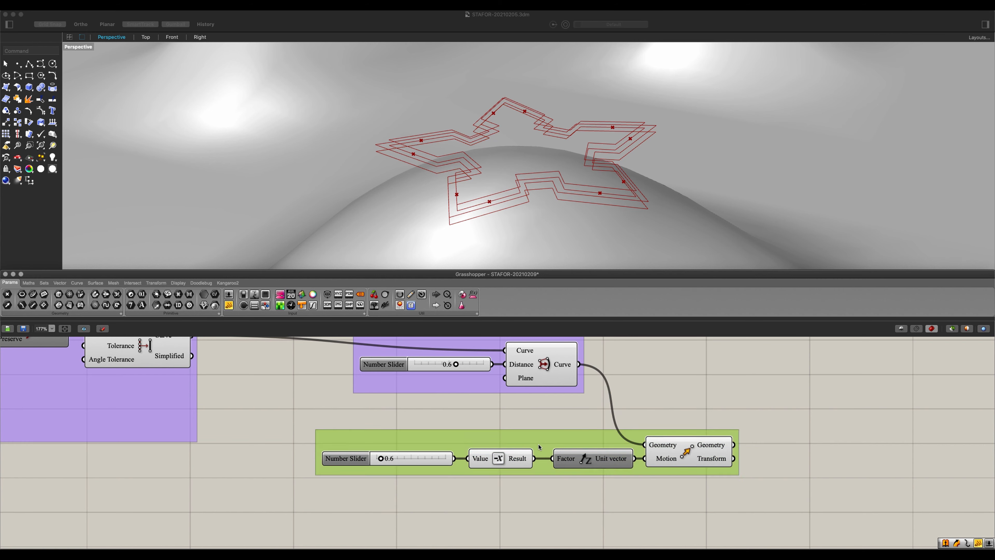
right_click(529, 446)
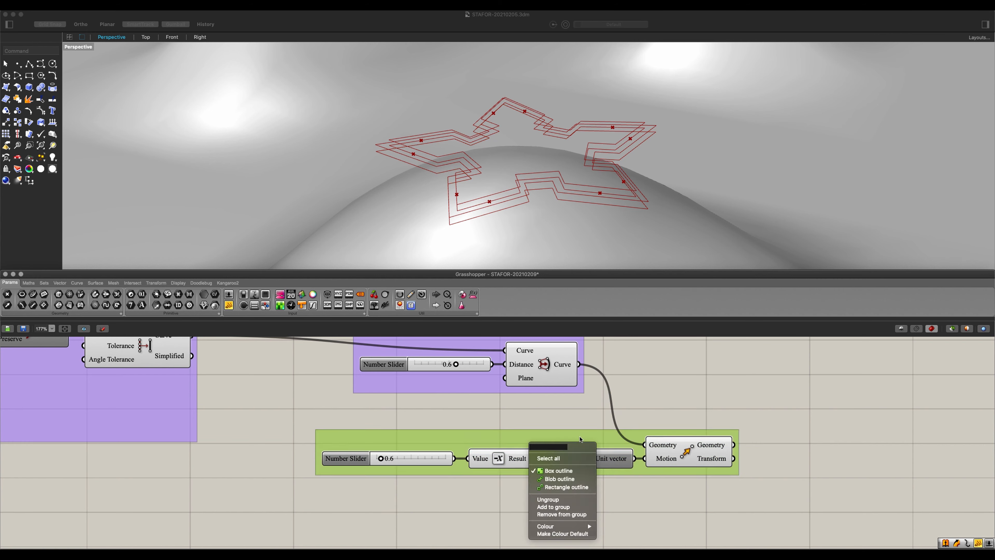
text(Waist Polyline)
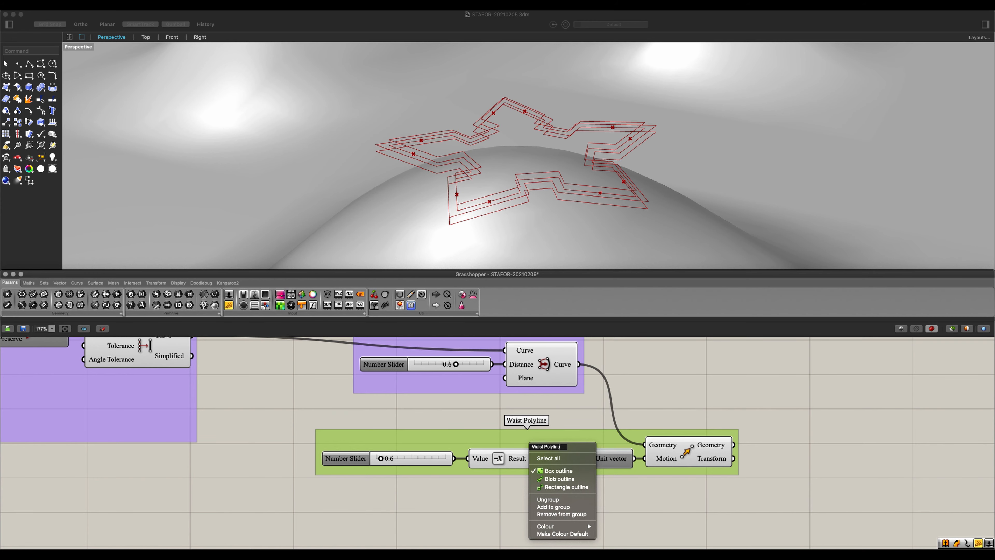
key(Return)
scroll(576, 436, down, 4)
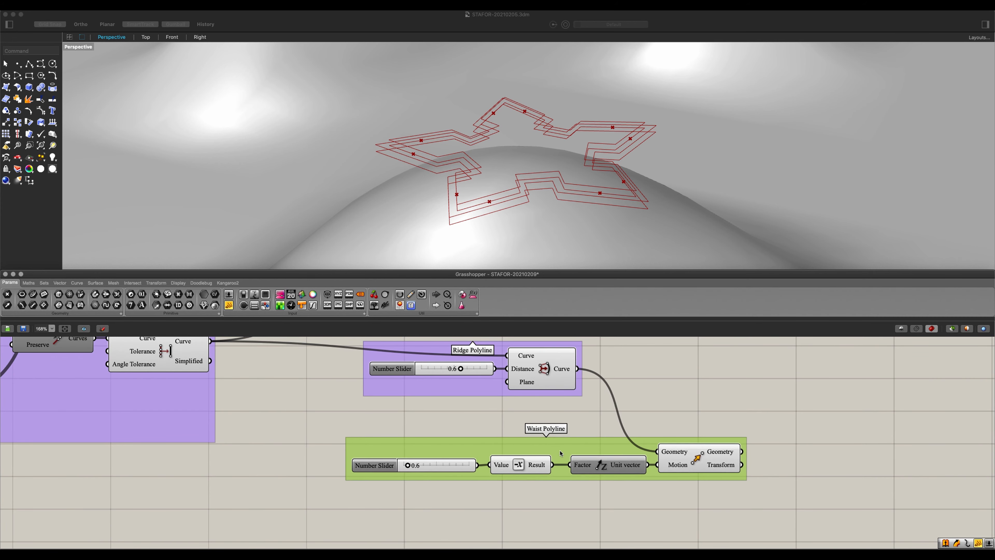
right_drag(599, 473, 475, 442)
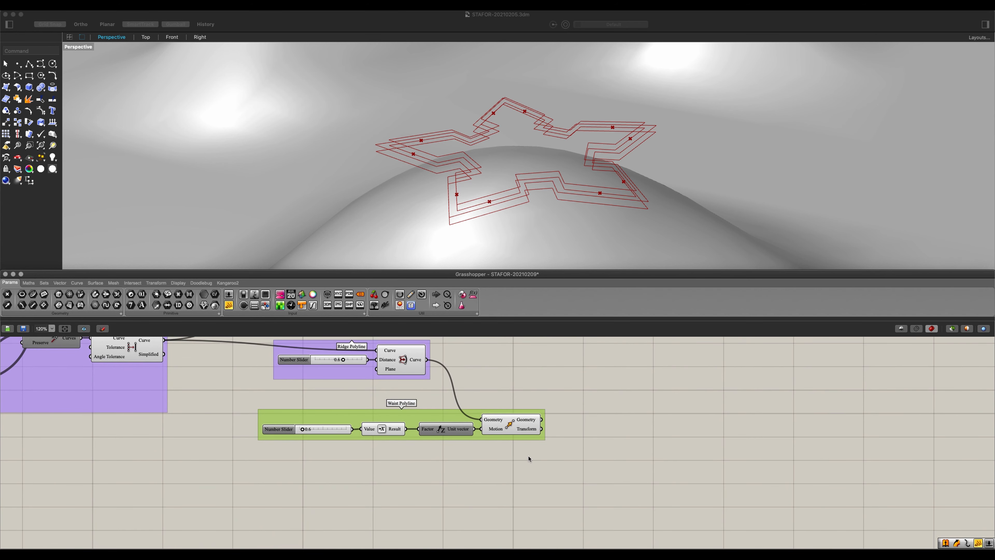
click(528, 458)
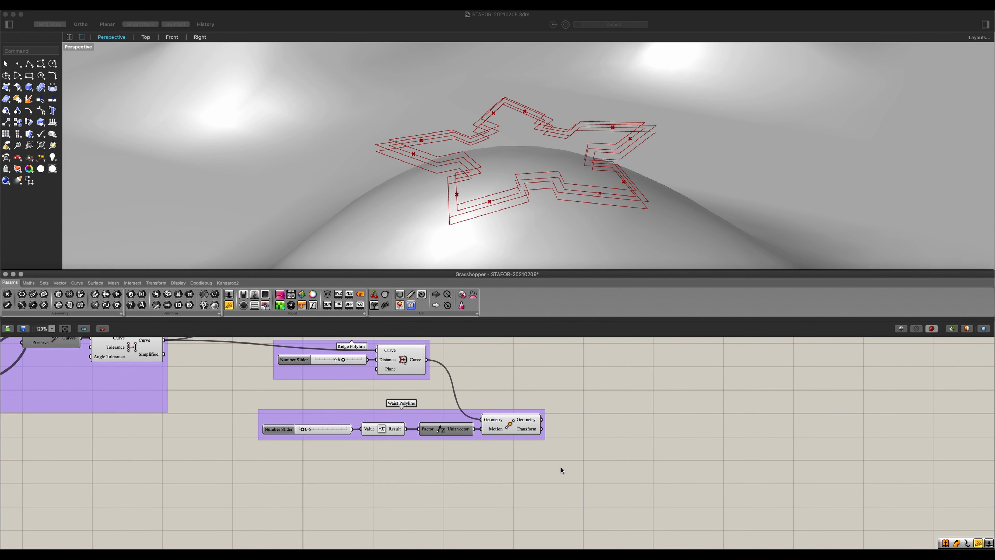
Step: Add an Offset Curve Loose component below the Waist Polyline group and feed the Move's Geometry output into its Curve input
right_drag(521, 450, 508, 436)
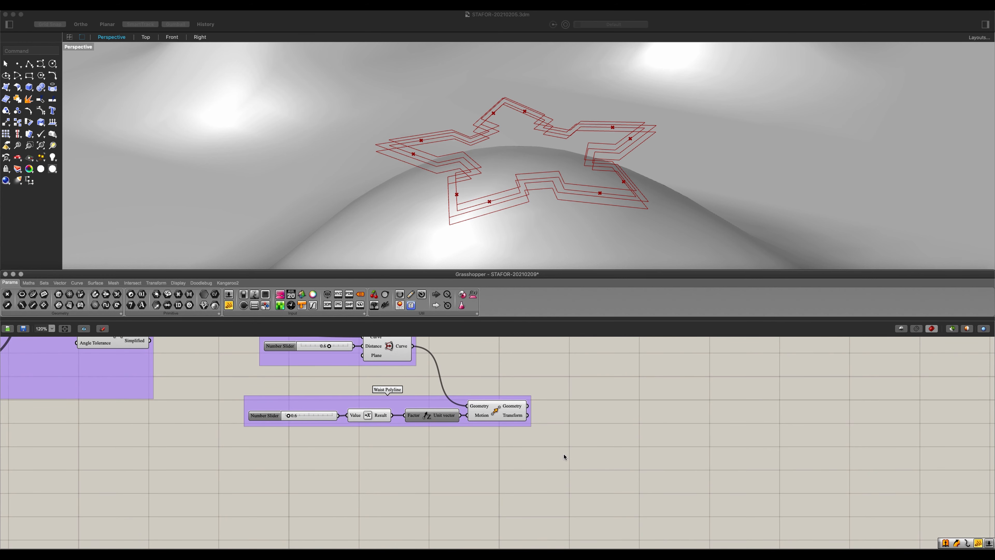
right_drag(518, 224, 407, 163)
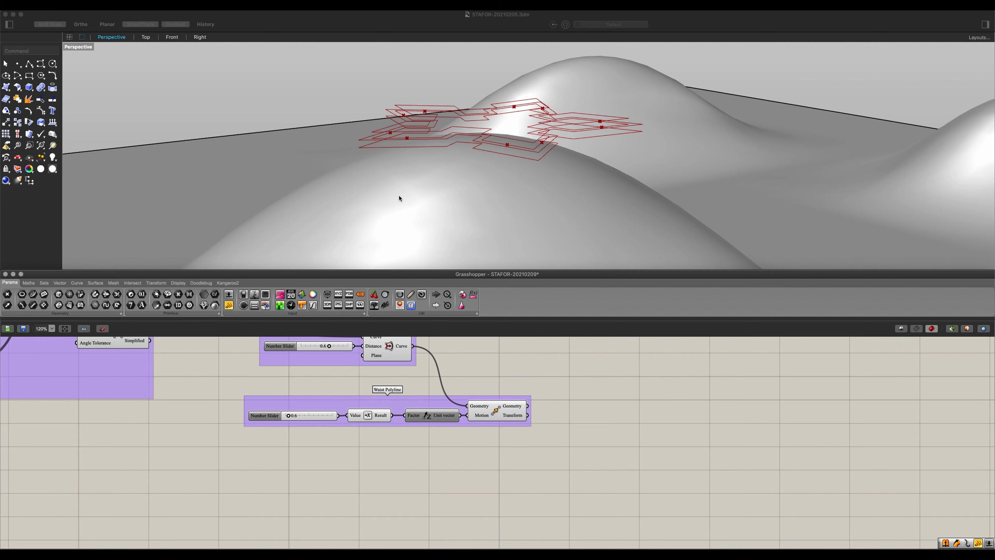
right_drag(399, 198, 481, 173)
double_click(566, 449)
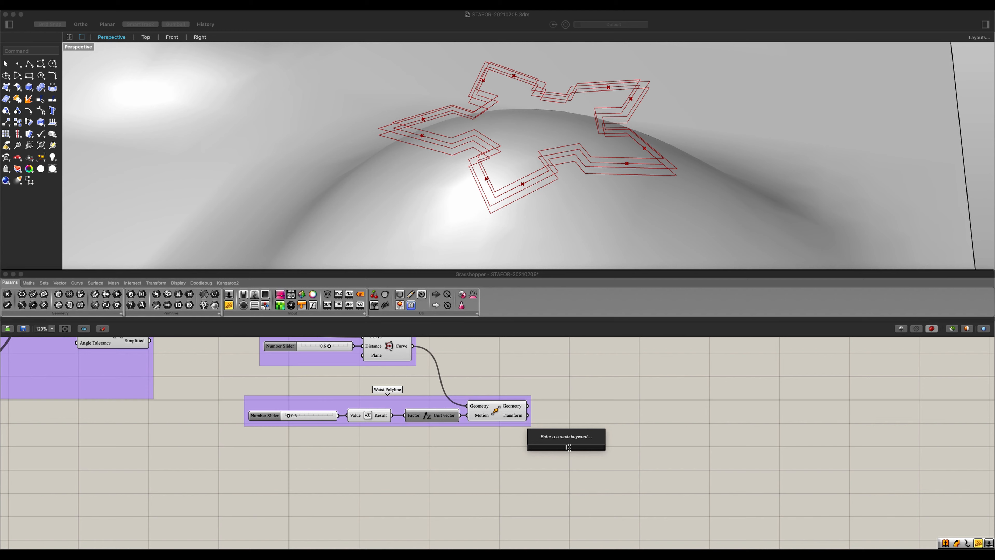
text(off)
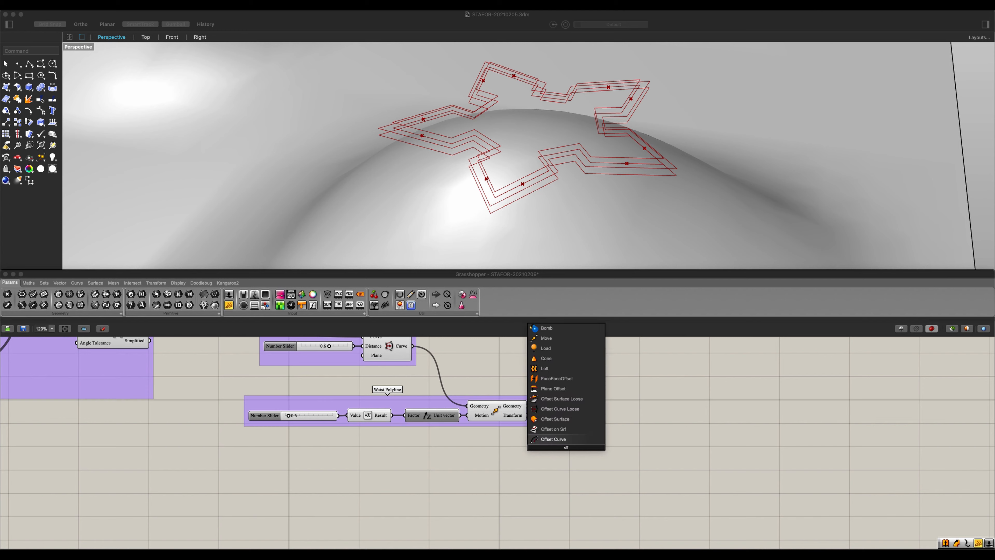
key(Up)
key(Up)
key(Up)
key(Return)
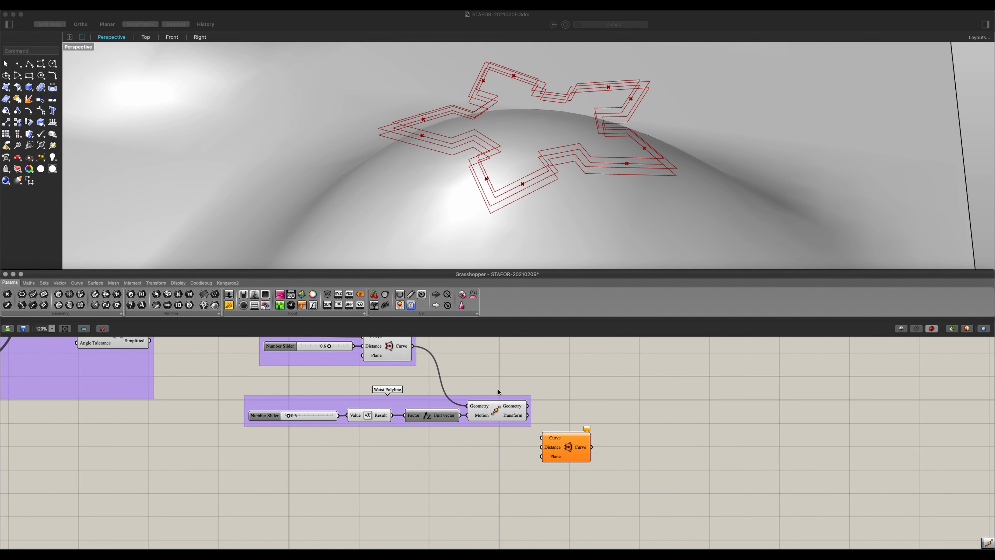
drag(527, 406, 576, 461)
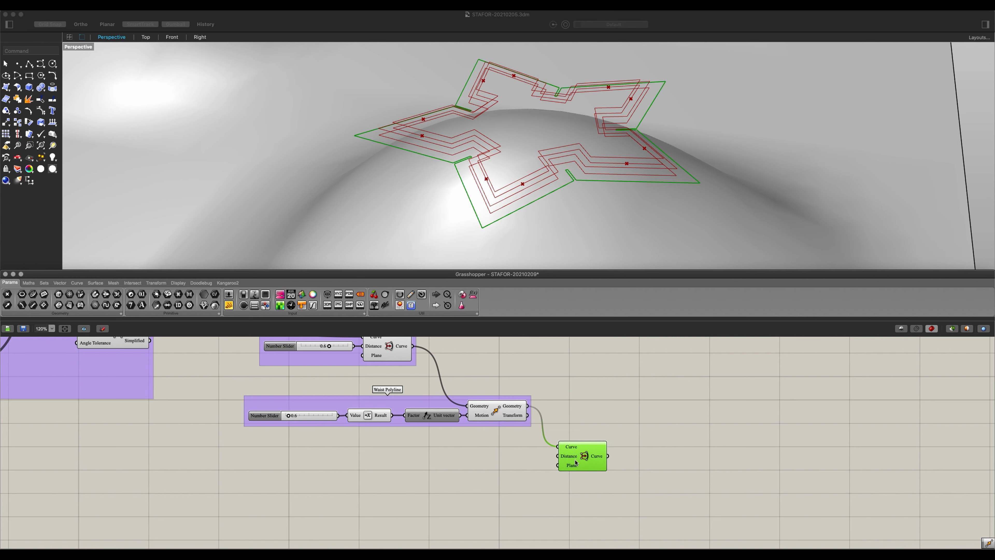
Step: Add a number slider at 1.00, connect it to the new offset's Distance input and align it beside that component
click(396, 457)
double_click(466, 464)
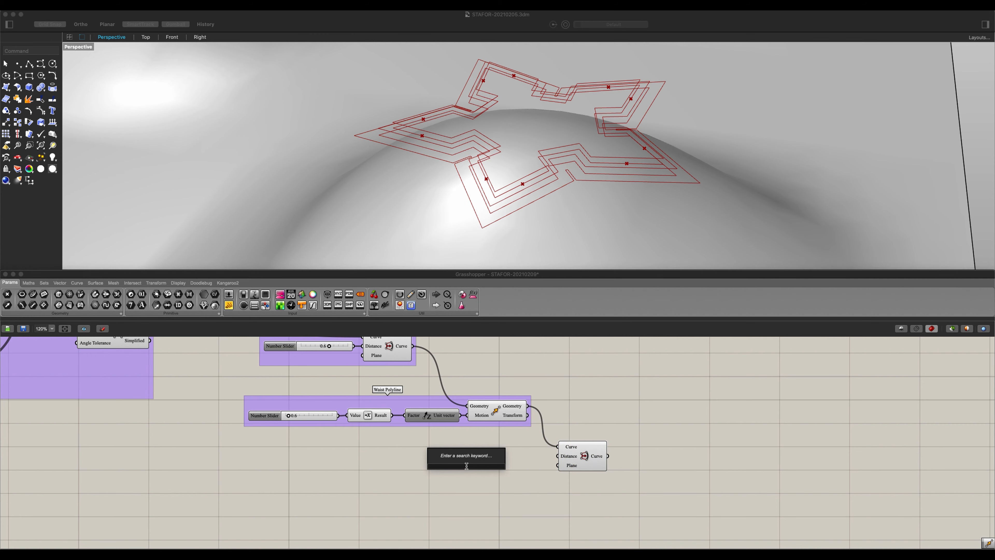
text(1)
key(Return)
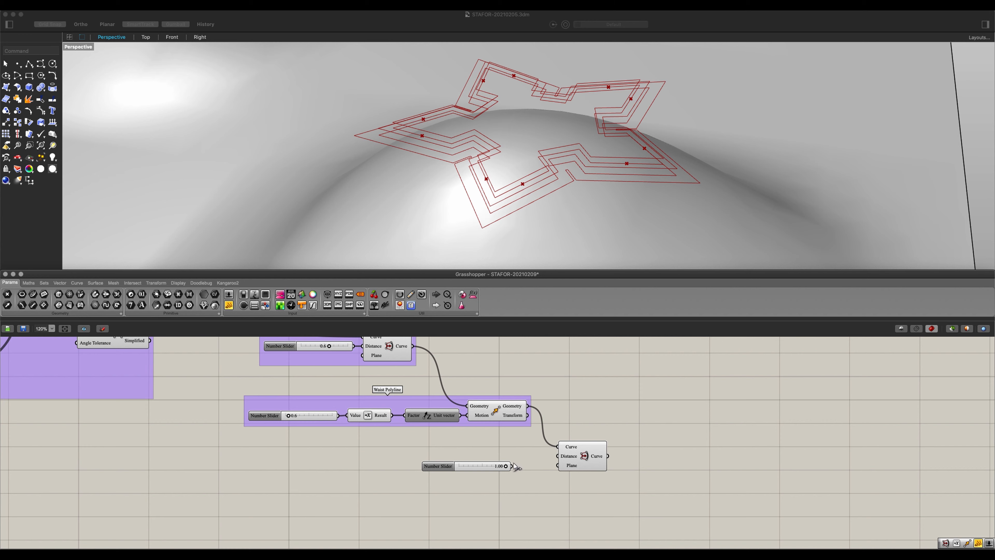
drag(511, 465, 558, 456)
drag(476, 467, 500, 457)
click(580, 464)
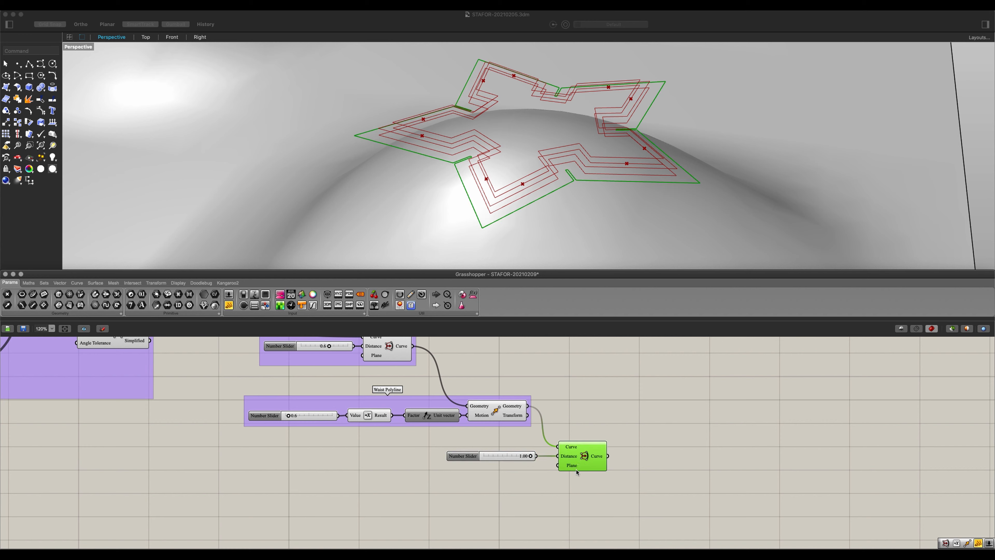
Step: Examine how the new offset star sits above the hill and select the terrain surface in the viewport
scroll(590, 478, right, 3)
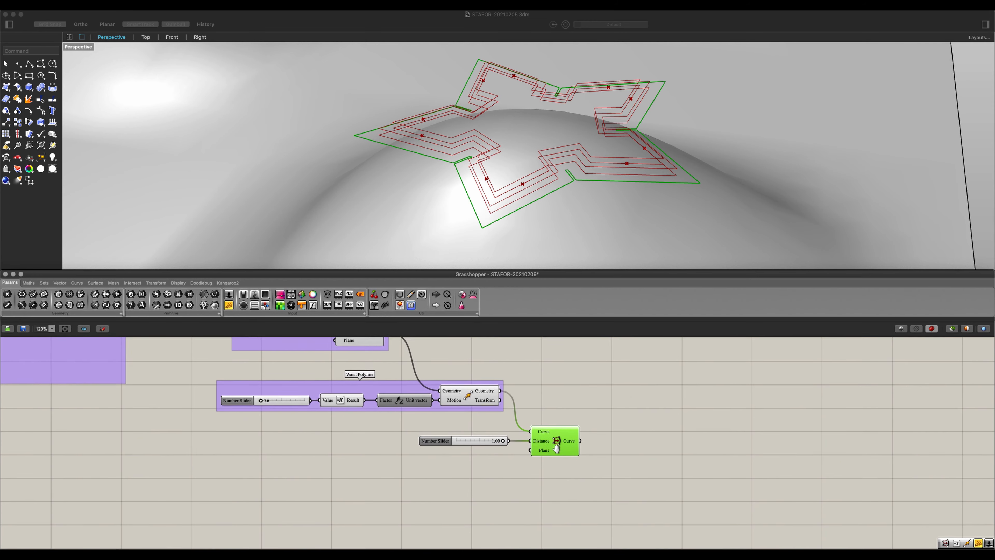
scroll(592, 463, right, 2)
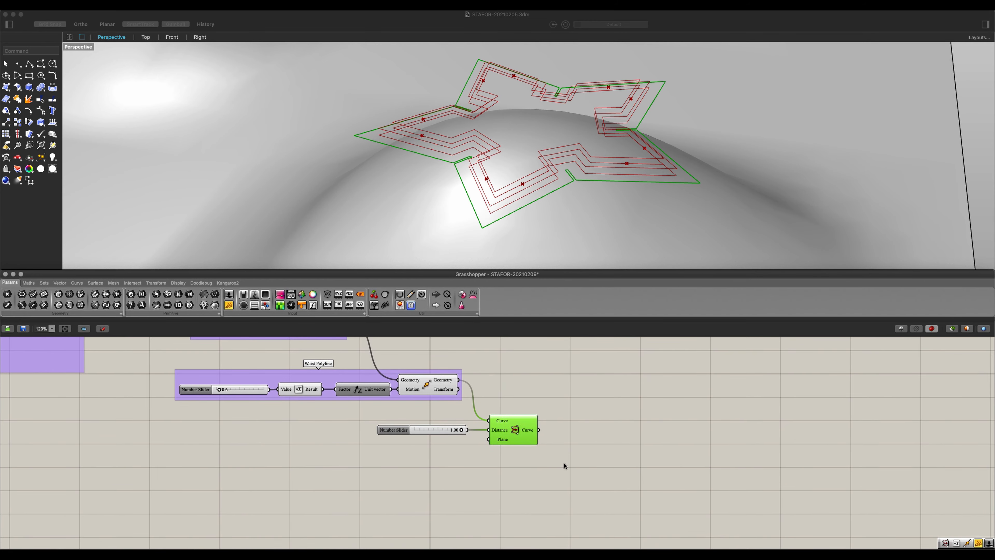
scroll(521, 211, down, 3)
scroll(573, 186, up, 3)
scroll(564, 211, down, 4)
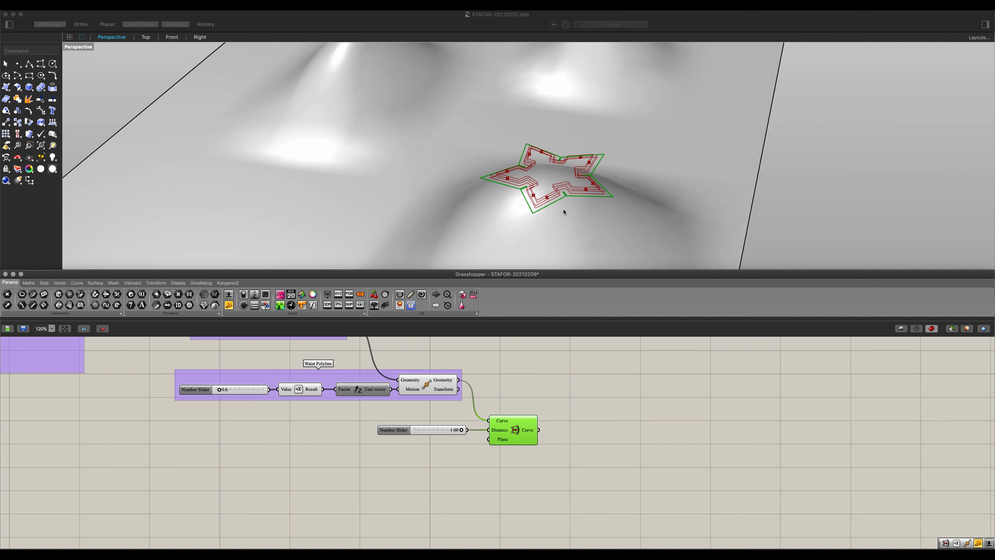
right_drag(564, 211, 546, 179)
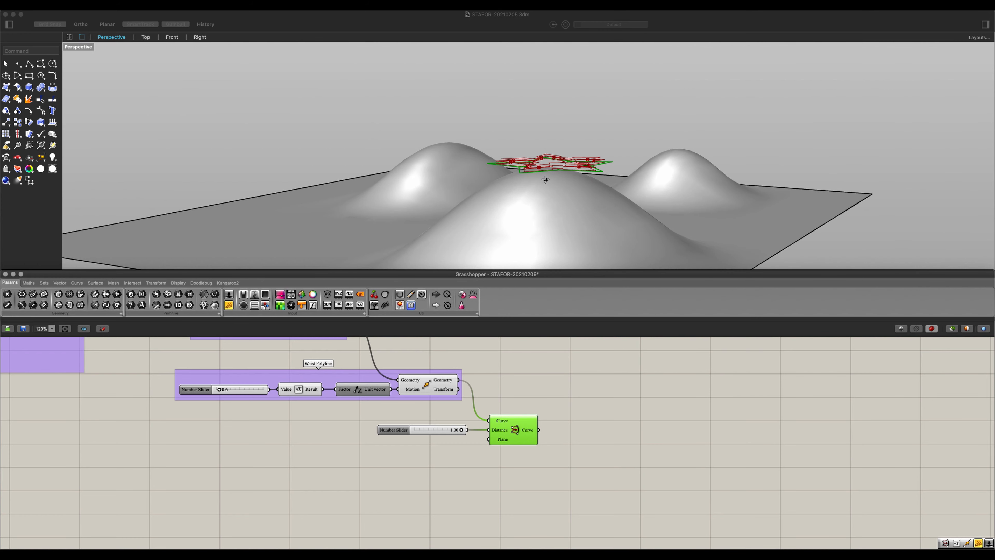
click(525, 192)
click(529, 187)
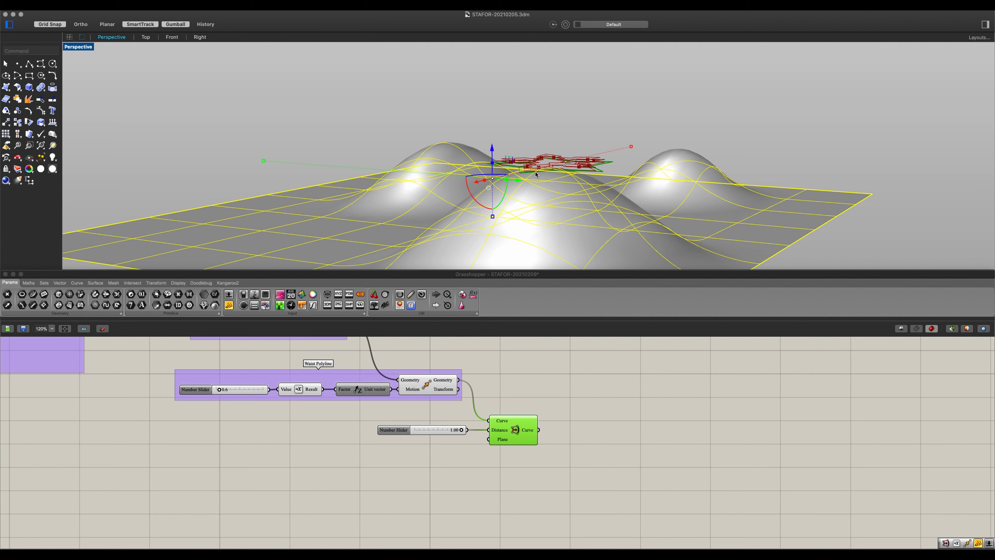
Step: Add a curve-onto-Brep Project component, feed the latest offset's Curve output into its Curve input and place it just below
double_click(575, 438)
text(proje)
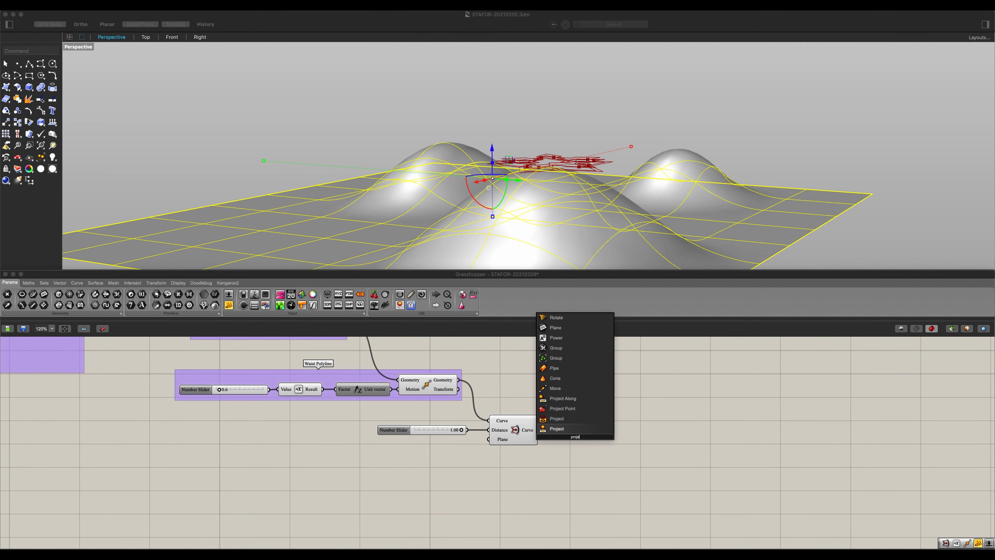
key(Up)
key(Return)
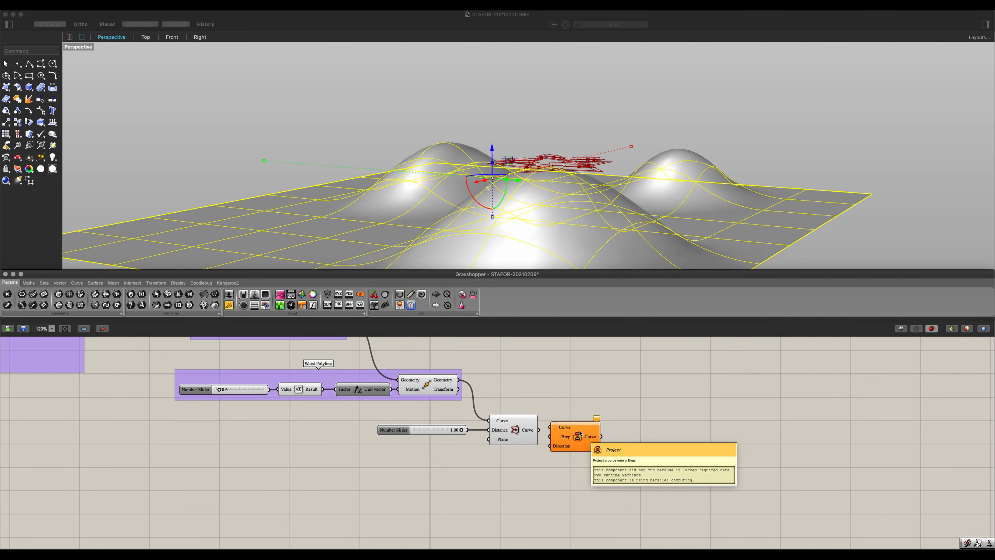
drag(539, 429, 574, 459)
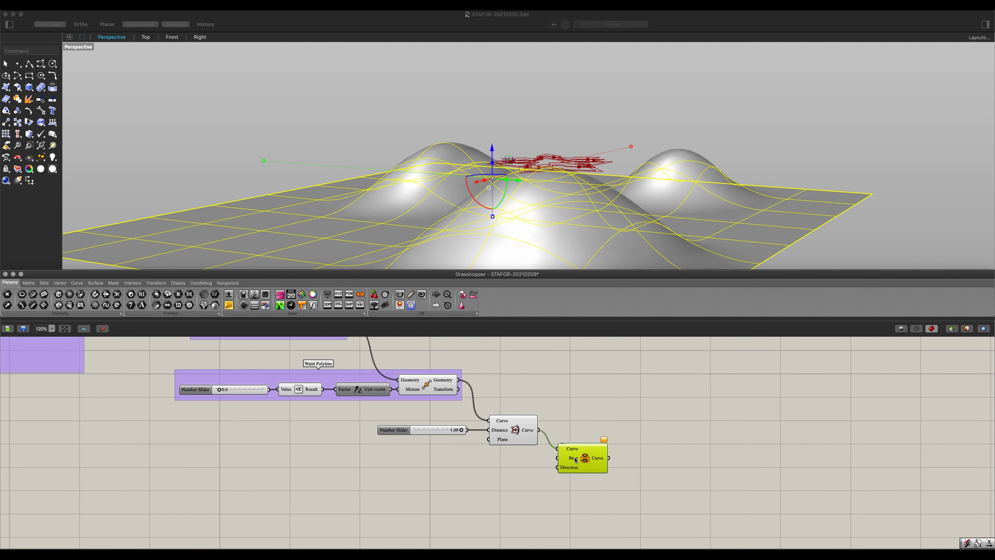
Step: Add a Surface parameter near the surface-evaluation group at the start of the definition and connect the existing terrain surface parameter to it
click(531, 467)
scroll(532, 466, down, 1)
right_drag(490, 451, 738, 439)
scroll(504, 444, down, 2)
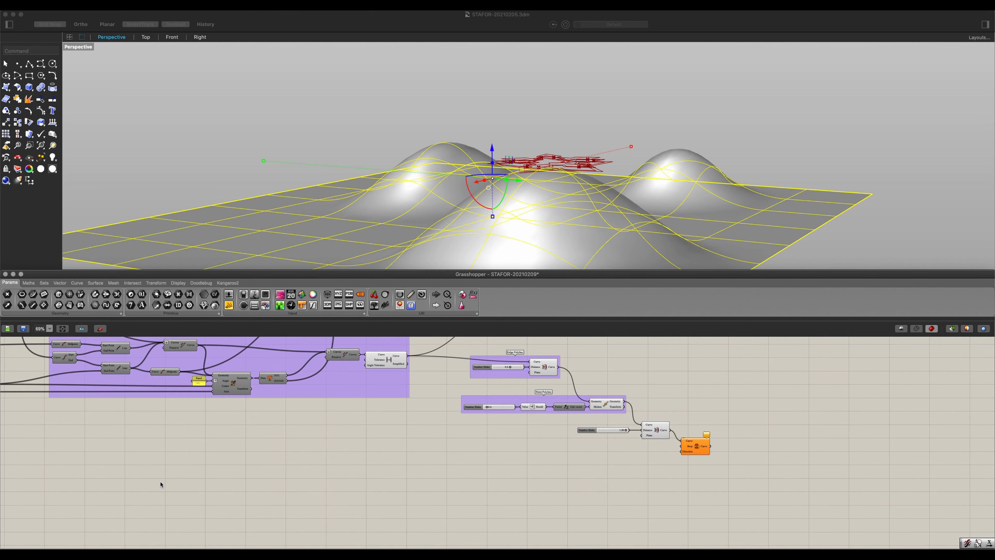
right_drag(160, 485, 470, 484)
right_drag(261, 479, 553, 479)
right_drag(373, 455, 690, 474)
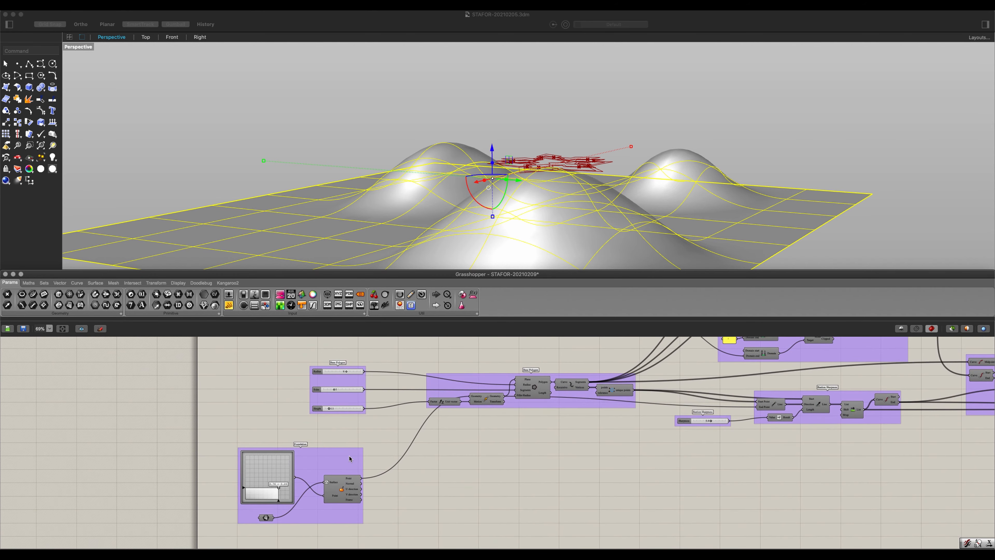
scroll(273, 533, up, 2)
right_drag(273, 533, 345, 459)
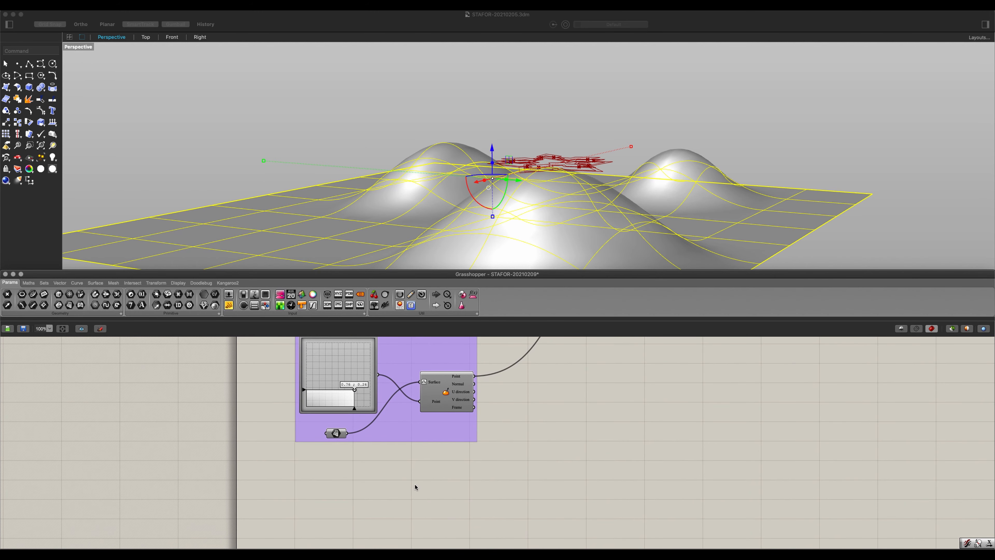
double_click(408, 473)
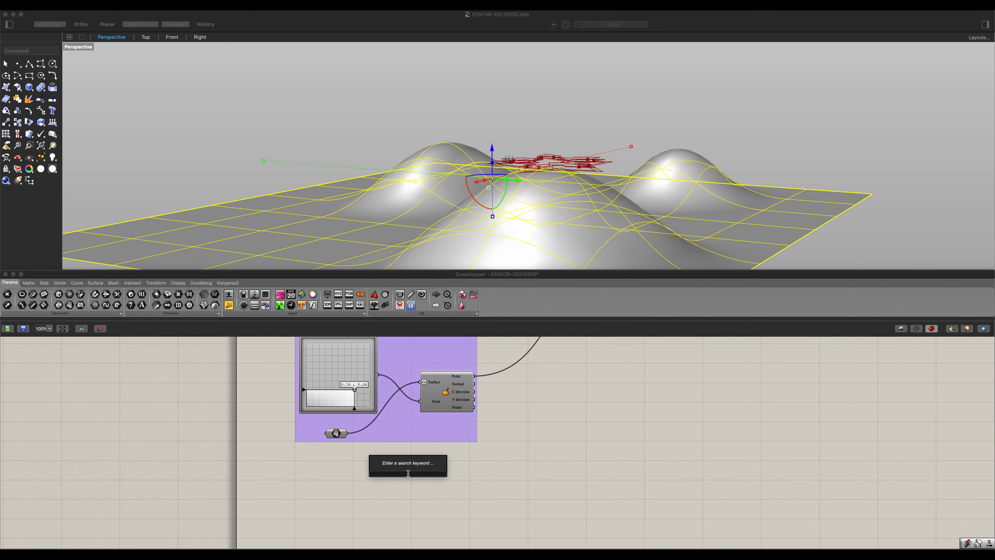
text(surf)
click(393, 455)
drag(346, 433, 867, 462)
Step: Carry the new Surface parameter across the canvas to just below the Project component
scroll(828, 462, down, 1)
right_drag(828, 462, 123, 459)
drag(160, 460, 816, 377)
scroll(815, 377, down, 1)
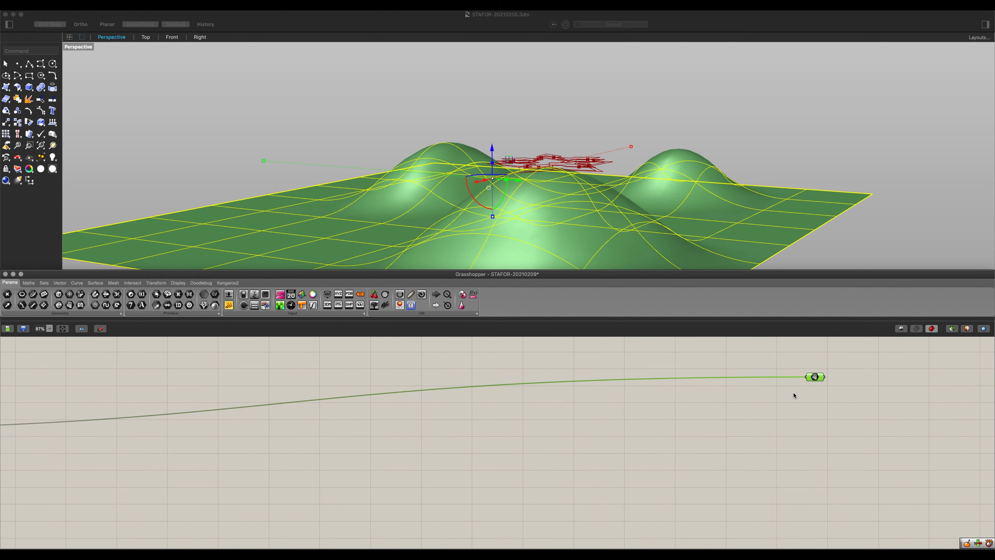
right_drag(794, 395, 311, 502)
drag(326, 487, 916, 490)
right_drag(941, 495, 686, 496)
scroll(685, 496, up, 8)
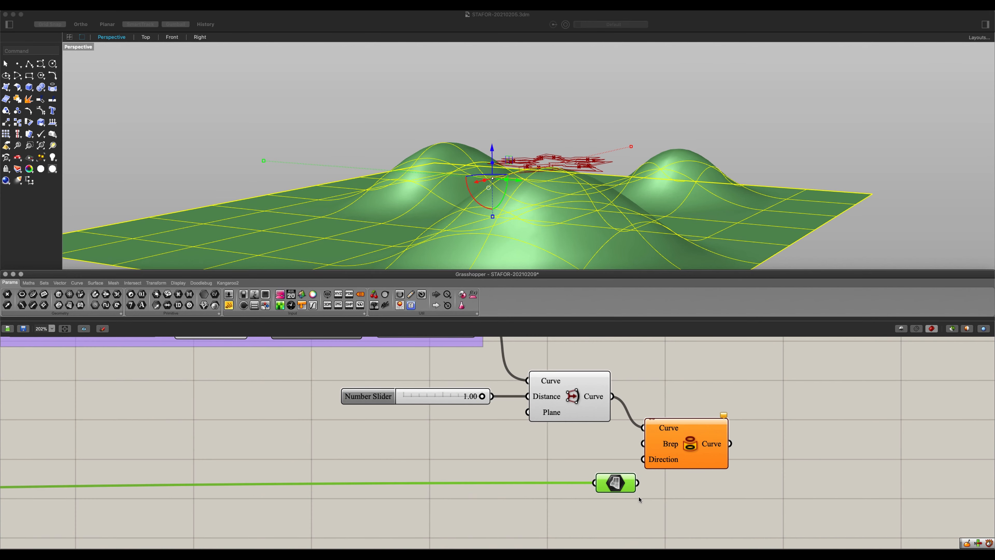
Step: Transfer the terrain surface wire directly to Project's Brep input and delete the relay Surface parameter
drag(592, 484, 642, 477)
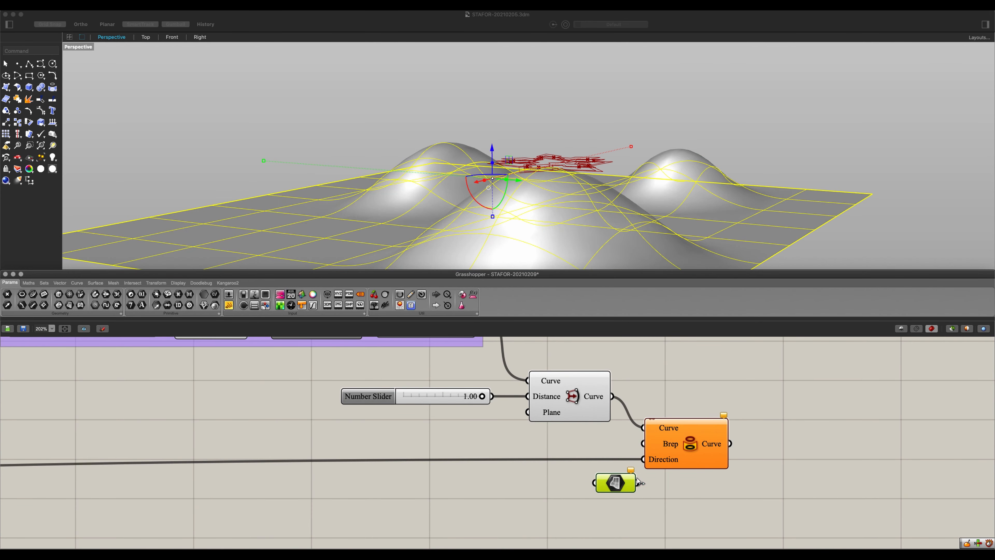
key(Delete)
click(681, 454)
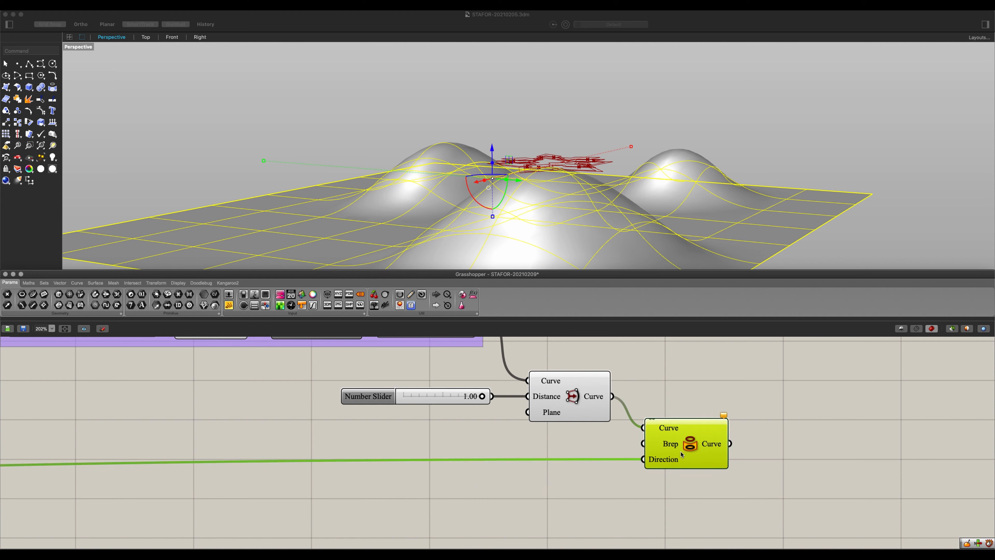
mouse_move(643, 459)
mouse_down()
mouse_move(618, 455)
mouse_move(644, 443)
mouse_up()
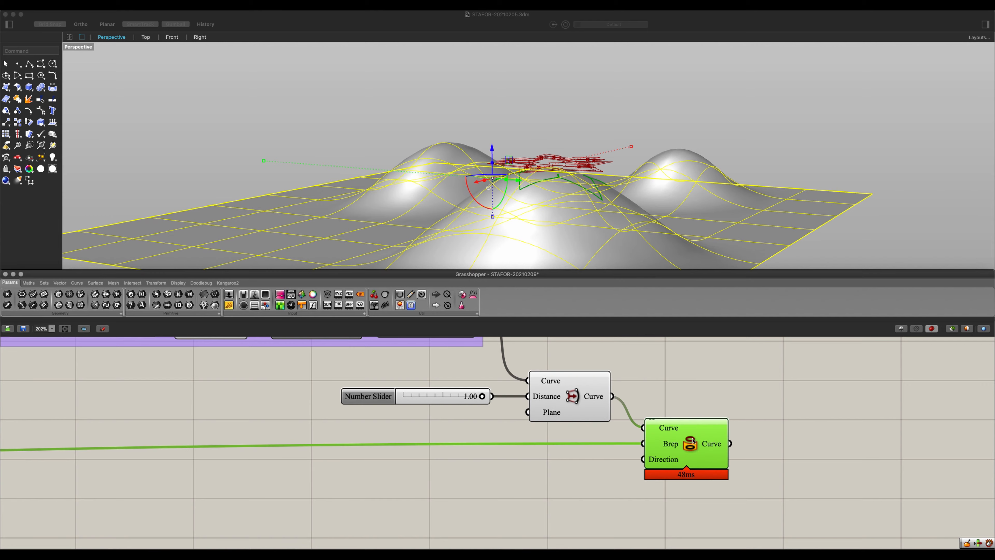
Step: Deselect the terrain surface and examine the star outline projected onto the hill
click(658, 397)
click(764, 124)
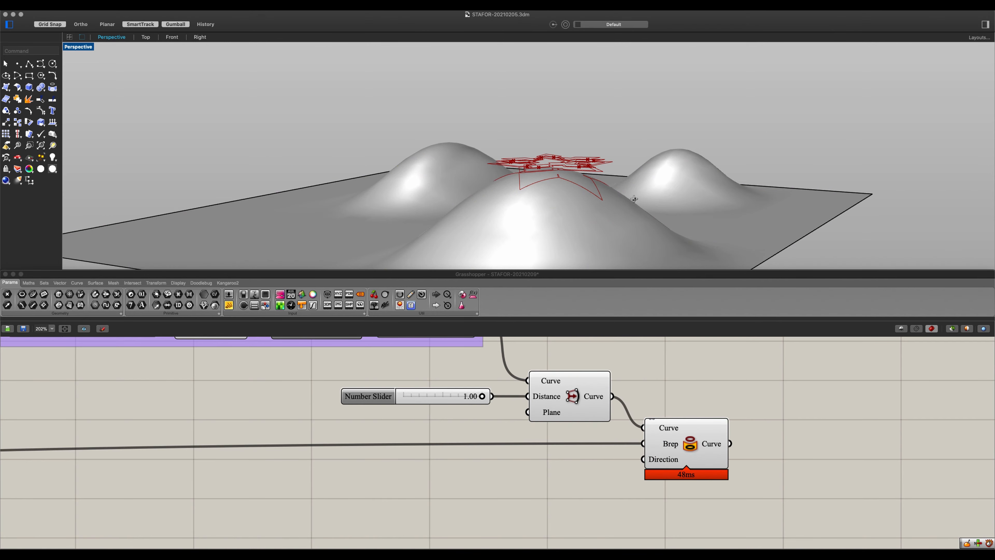
right_drag(763, 124, 517, 227)
scroll(521, 217, up, 5)
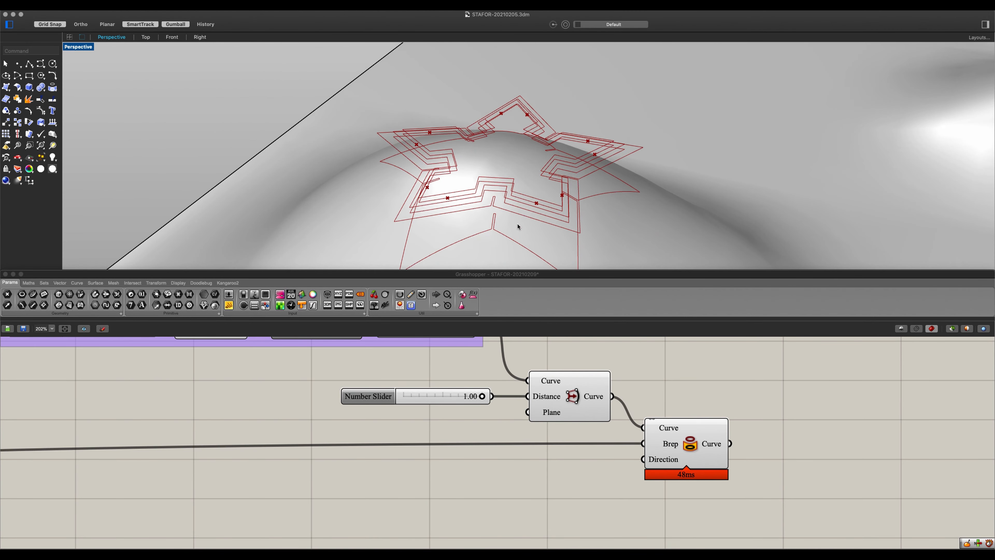
Step: Reduce the outer offset's distance slider to 0.54 and check the star outline on the hill
scroll(496, 477, left, 5)
scroll(496, 478, up, 3)
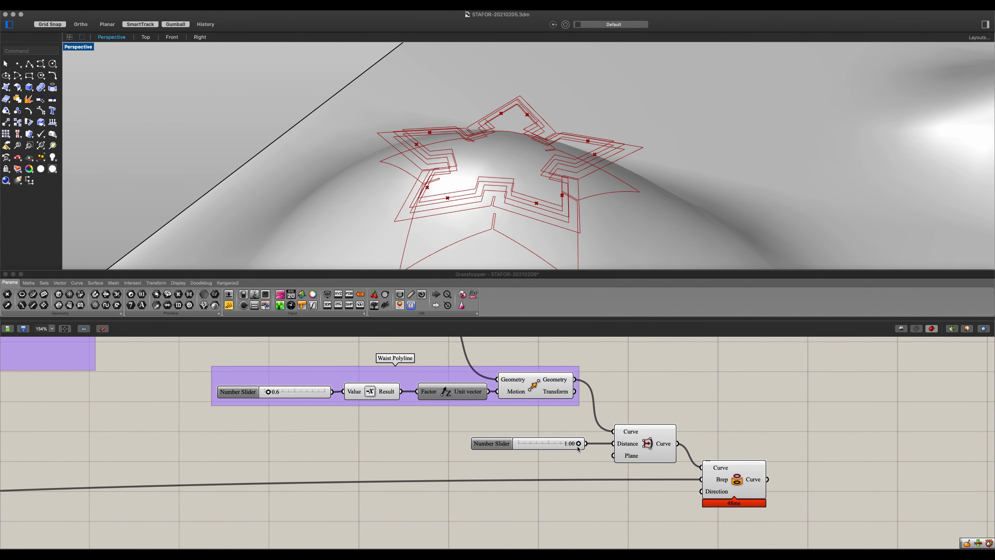
click(578, 444)
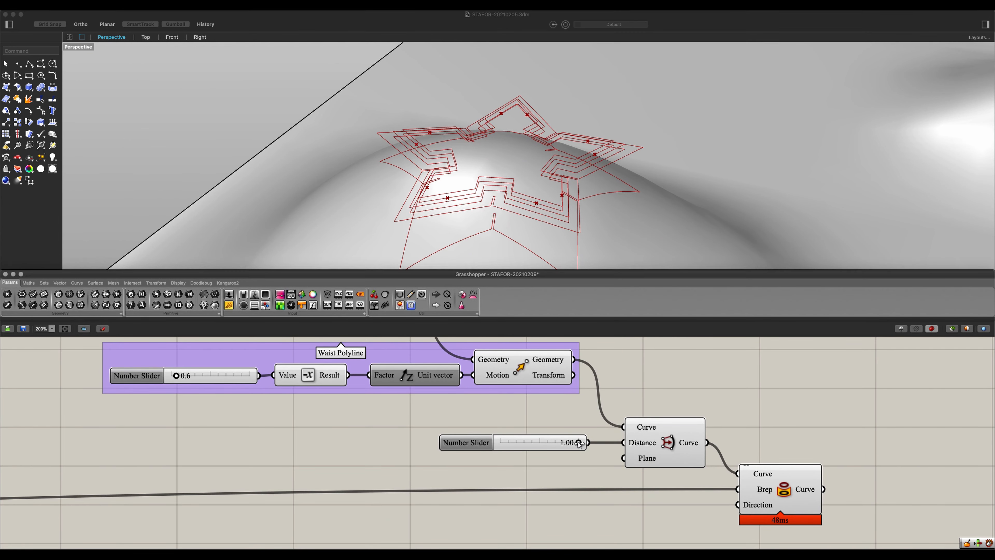
drag(578, 443, 542, 443)
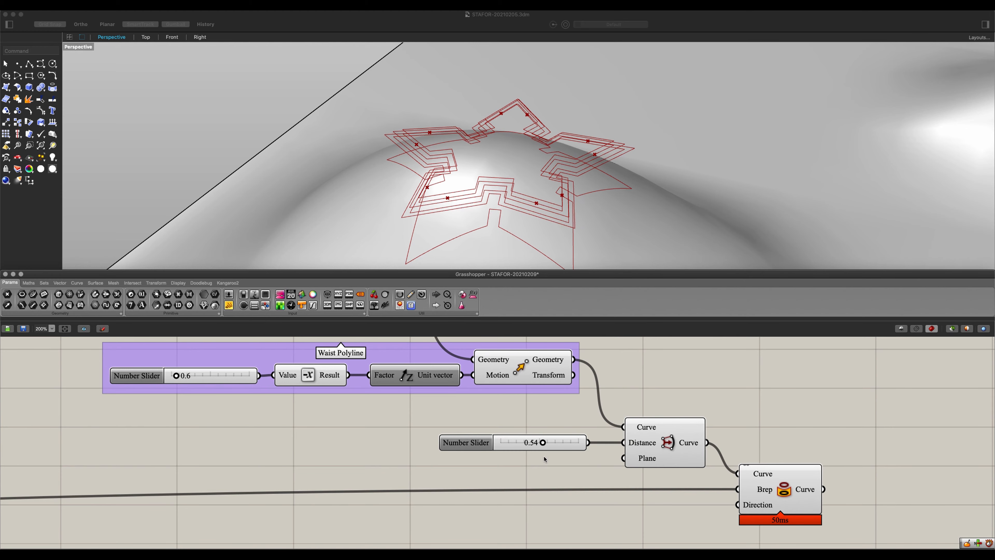
scroll(544, 459, down, 3)
right_drag(510, 214, 551, 193)
scroll(548, 218, up, 5)
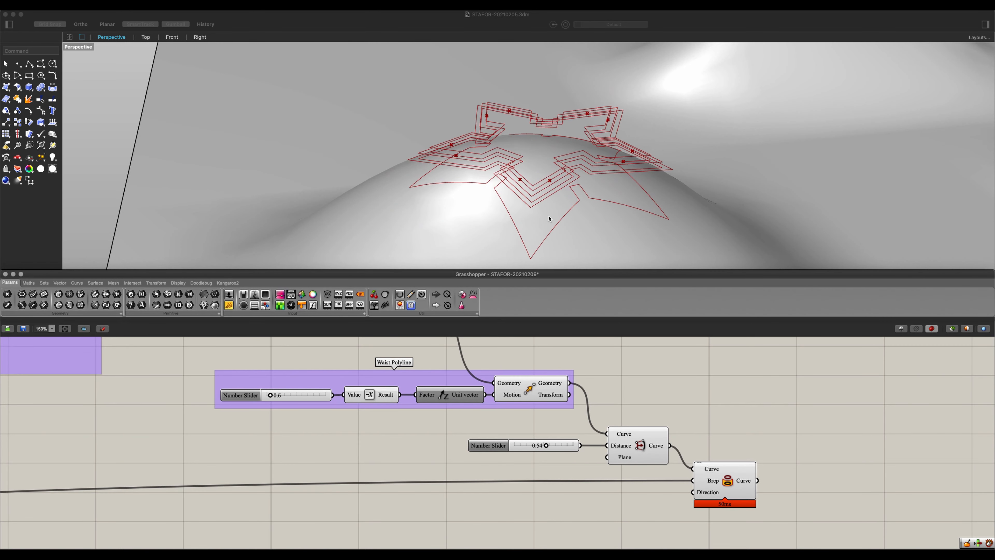
Step: Group the offset's distance slider, Offset and Project components, and shift the group away from the Waist Polyline group
click(625, 461)
click(640, 468)
scroll(761, 445, down, 2)
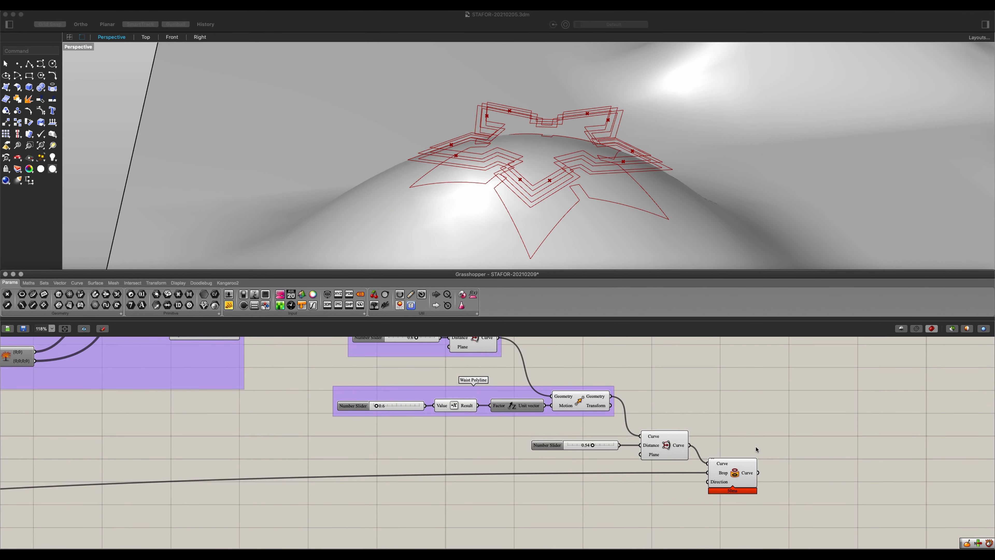
right_drag(759, 446, 658, 448)
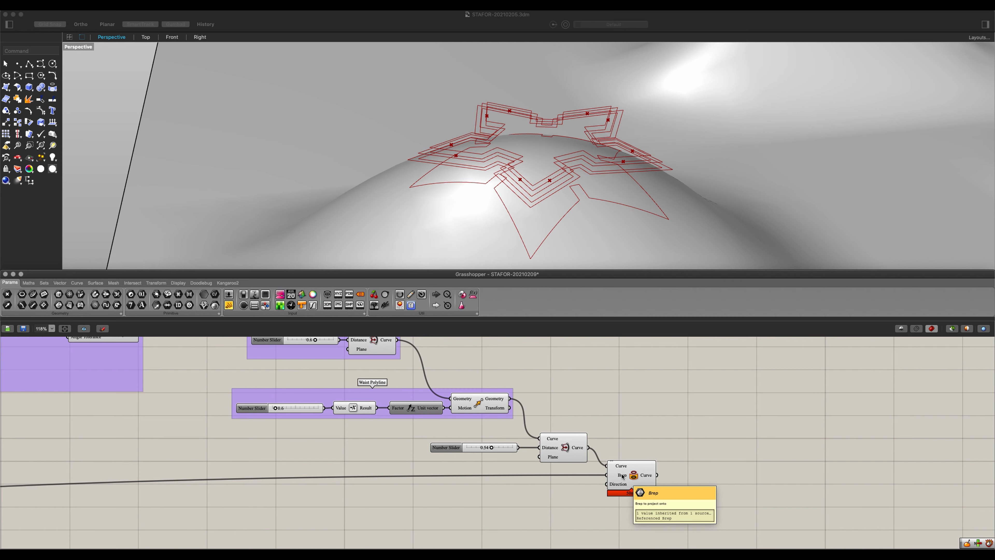
drag(623, 476, 633, 480)
click(584, 481)
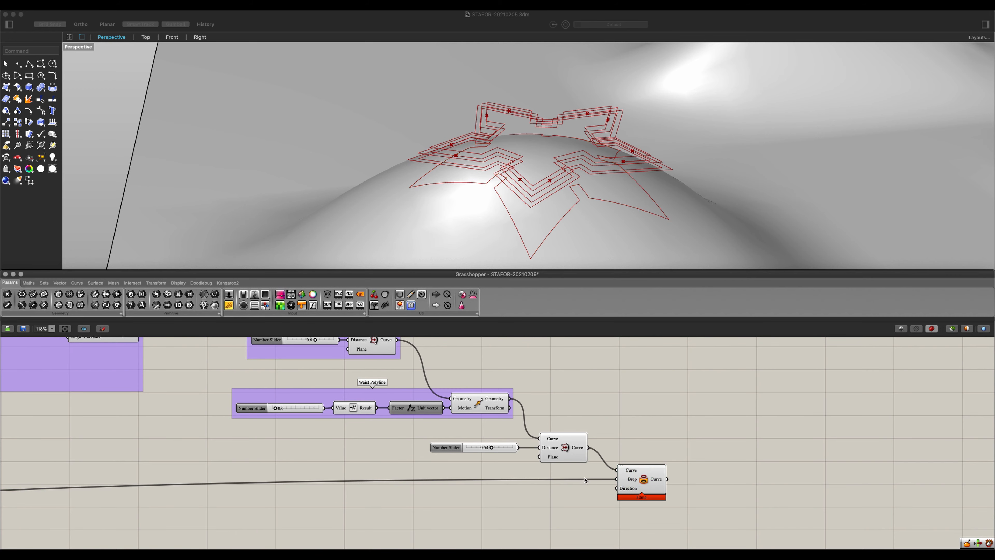
drag(704, 529, 443, 443)
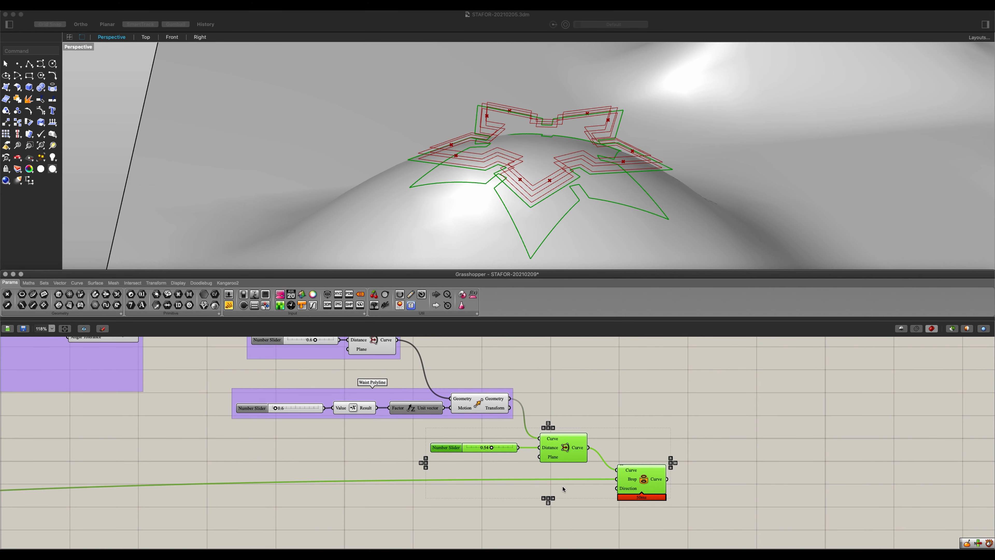
key(ctrl+g)
drag(556, 475, 599, 487)
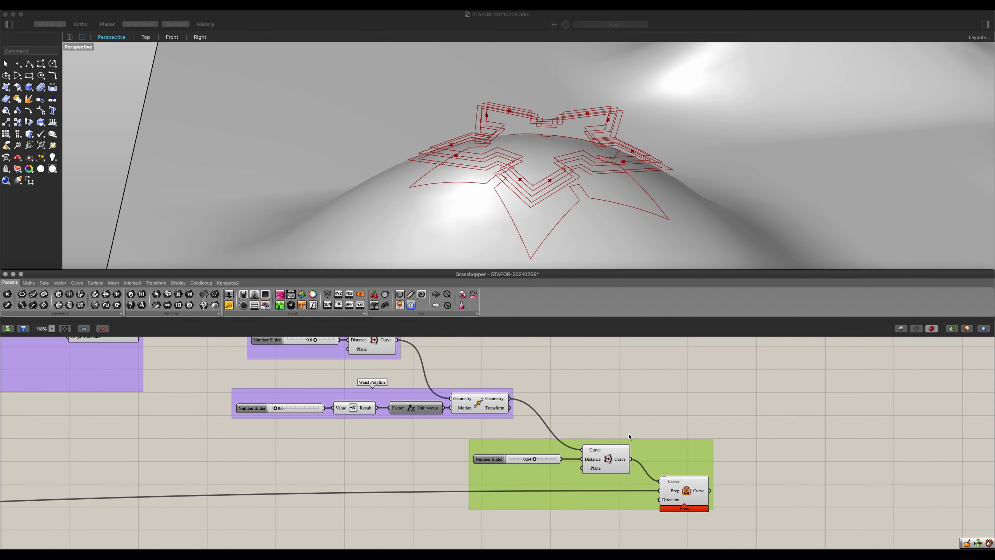
Step: Name the new offset-and-project group "Berm Polyline"
right_click(635, 448)
text(Berm )
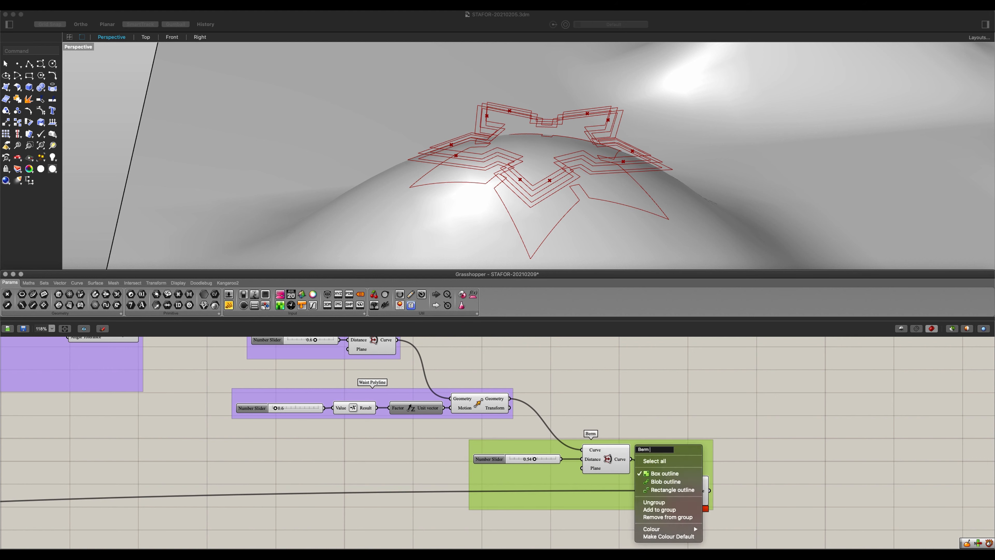
text(Polyline)
key(Return)
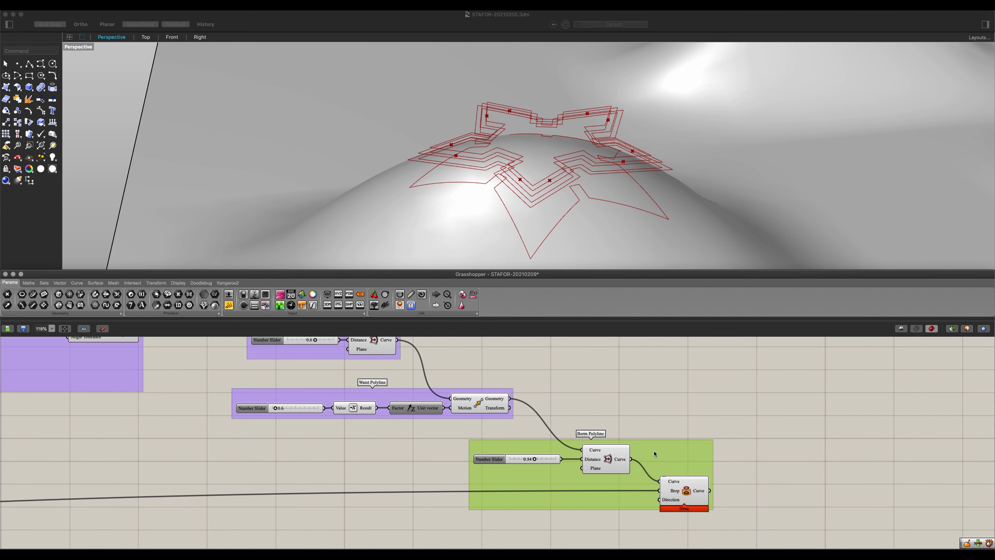
Step: Nudge the Ridge Polyline group slightly upward between the Summit Polyline and Waist Polyline groups
click(587, 412)
scroll(611, 412, down, 4)
right_drag(553, 402, 517, 458)
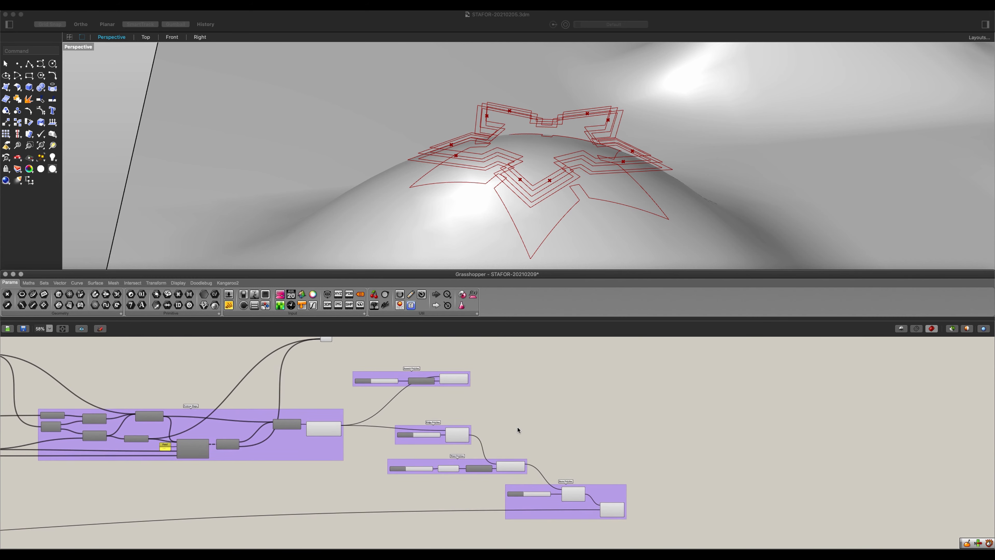
click(433, 440)
click(524, 436)
scroll(477, 395, up, 1)
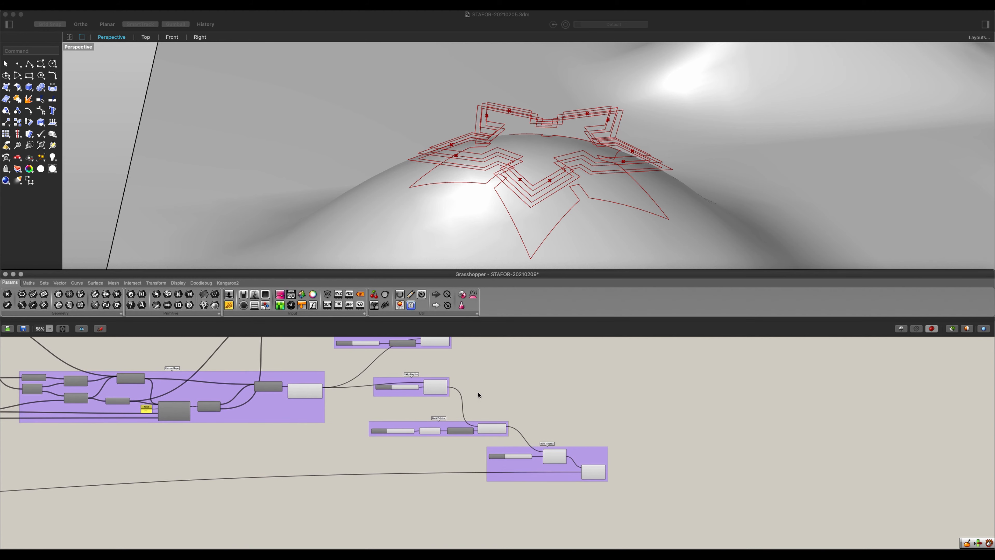
right_drag(488, 401, 491, 415)
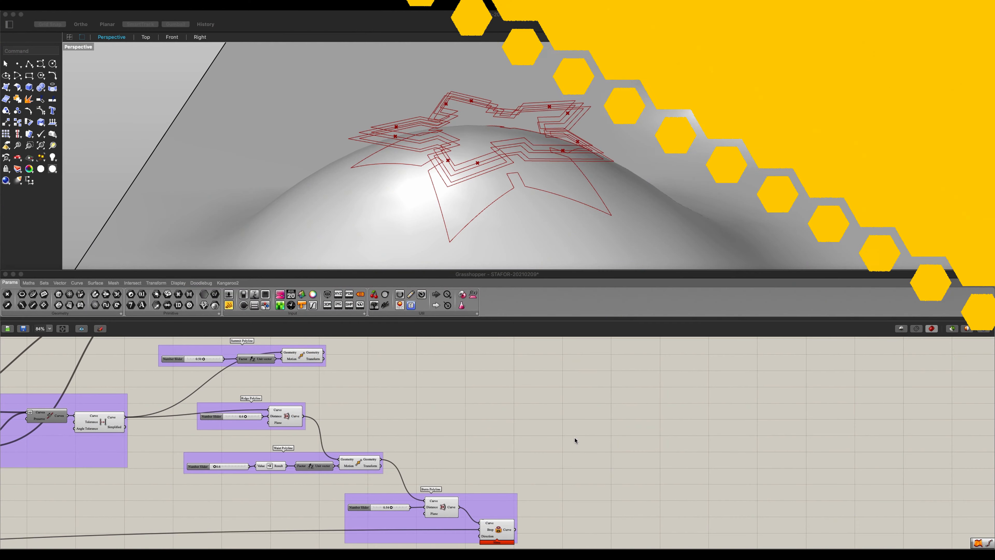
Step: Add a Loft component on the empty canvas beyond the Summit Polyline group
right_drag(578, 436, 556, 430)
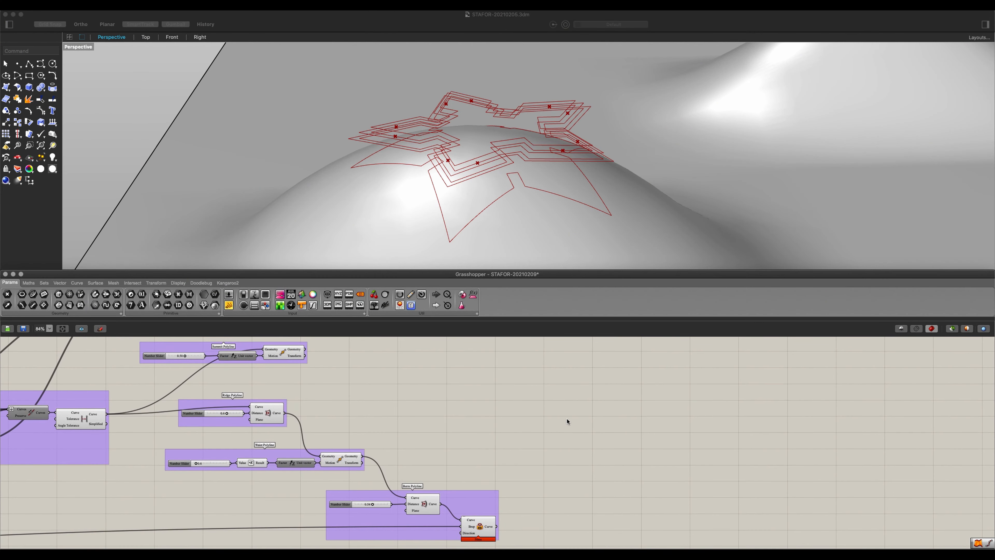
scroll(503, 387, up, 2)
right_drag(493, 395, 487, 432)
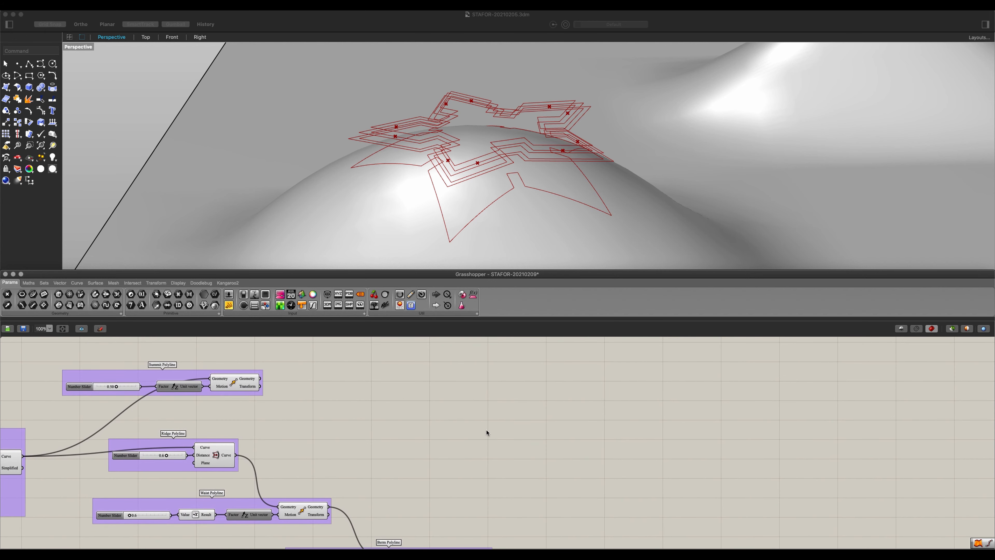
double_click(515, 394)
text(loft)
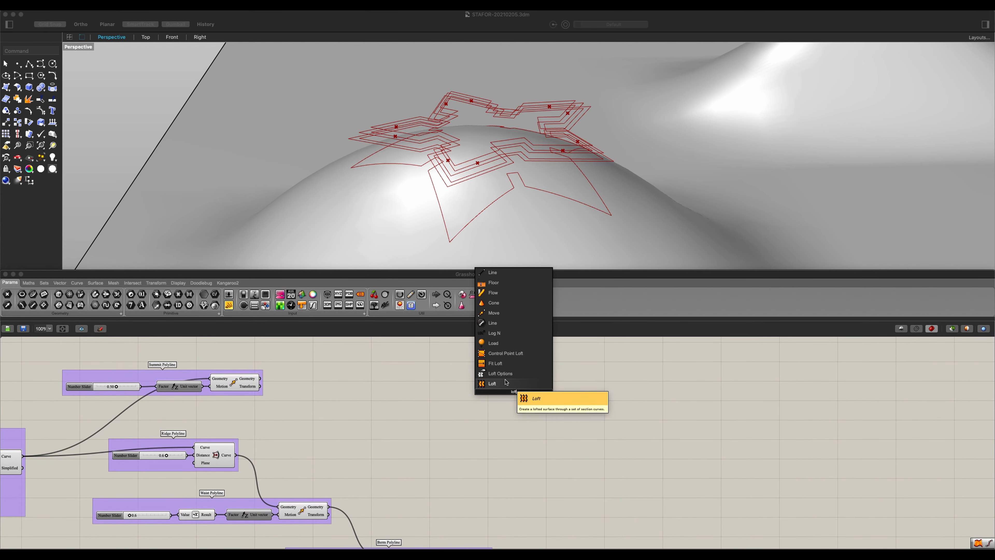
key(Up)
key(Return)
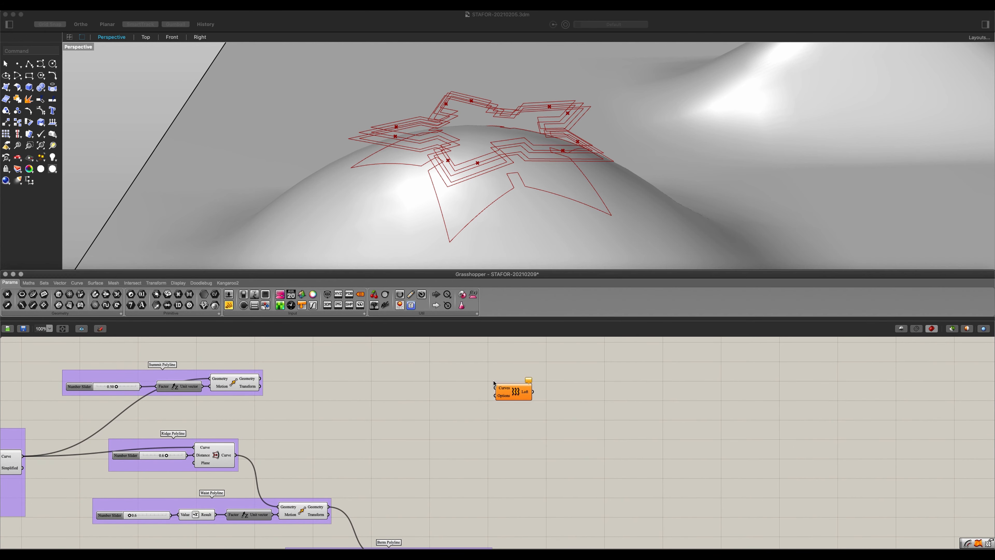
Step: Flatten the Loft component's Curves input and shift the component slightly away from the polyline groups
scroll(534, 393, up, 4)
right_click(553, 389)
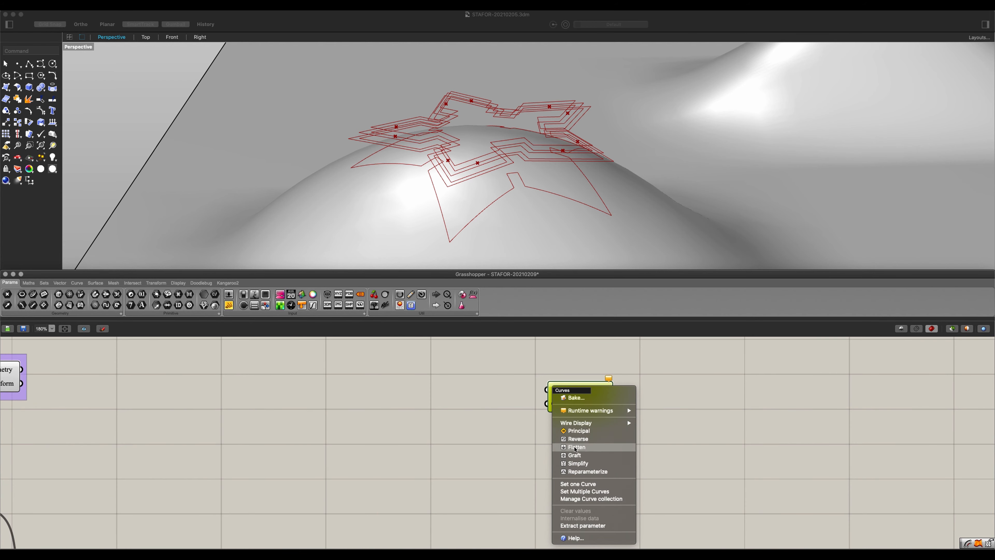
click(566, 444)
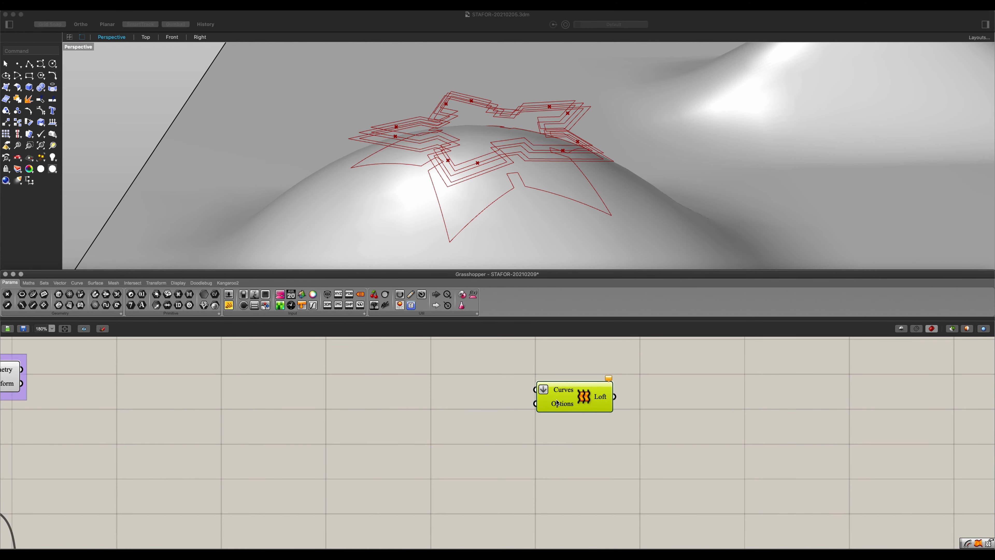
drag(557, 400, 592, 387)
click(539, 401)
Step: Connect the simplified base curve output to Loft's Curves input
scroll(539, 401, down, 5)
right_drag(487, 410, 613, 411)
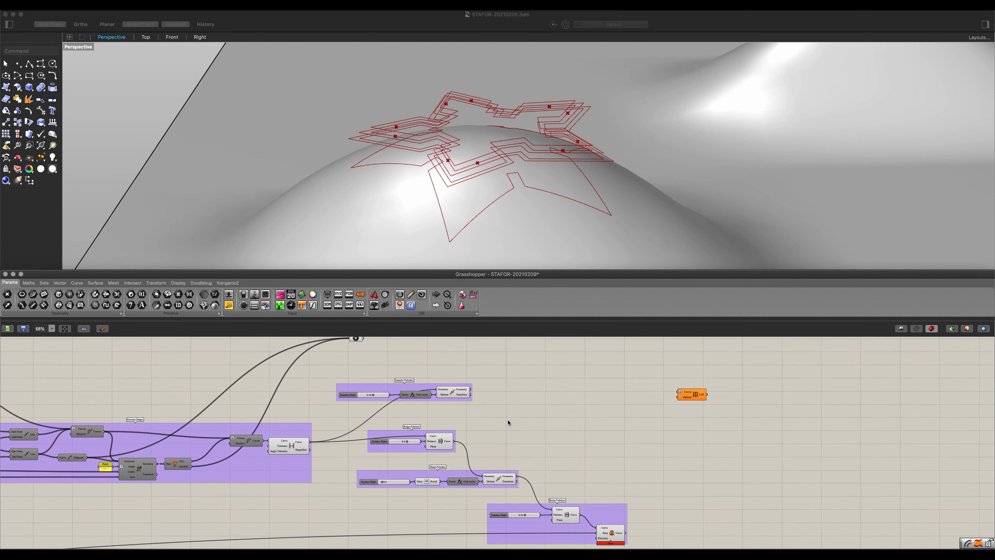
scroll(510, 421, up, 2)
right_drag(522, 395, 487, 421)
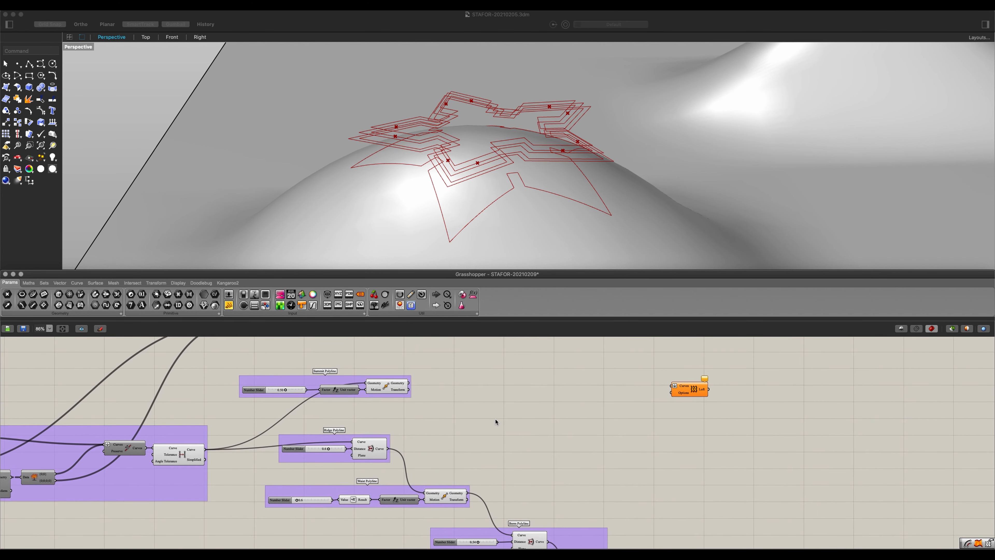
click(689, 388)
scroll(549, 443, down, 2)
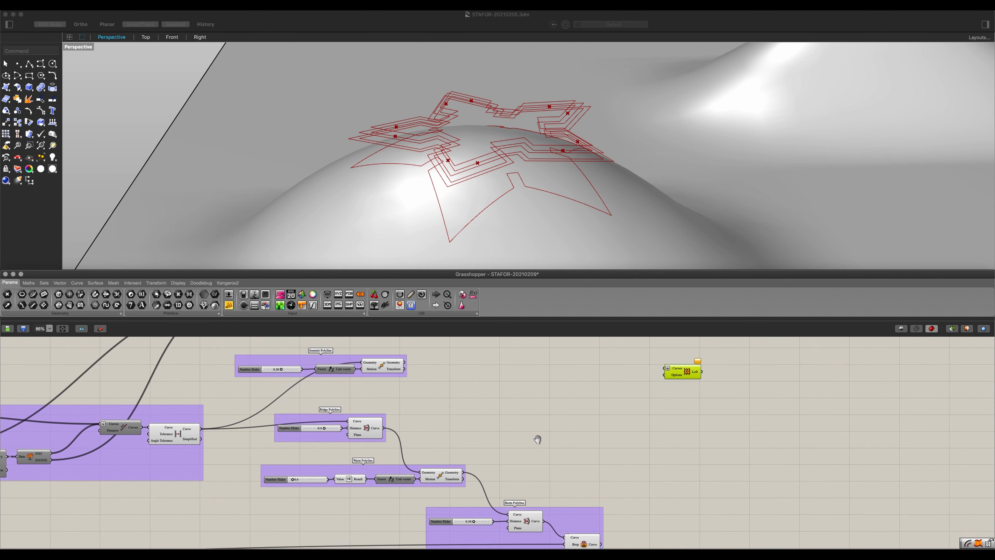
click(197, 435)
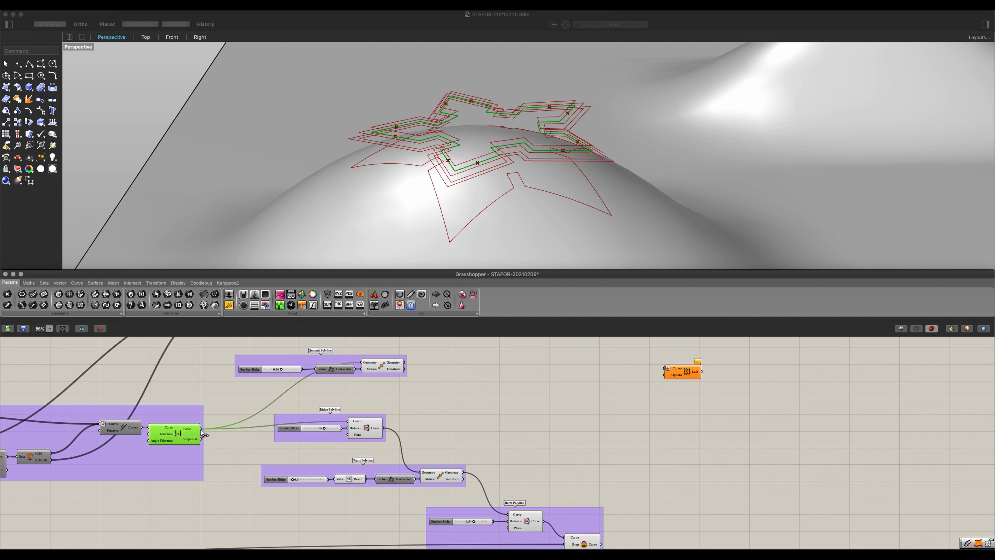
drag(201, 429, 666, 369)
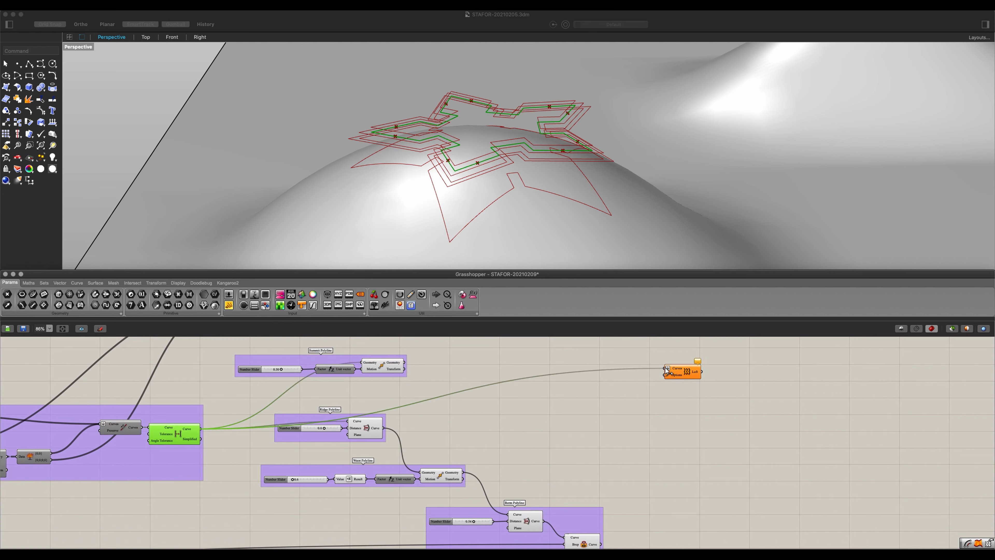
Step: Add the Summit Polyline geometry and the Ridge Polyline curve to Loft's Curves input
scroll(580, 372, up, 2)
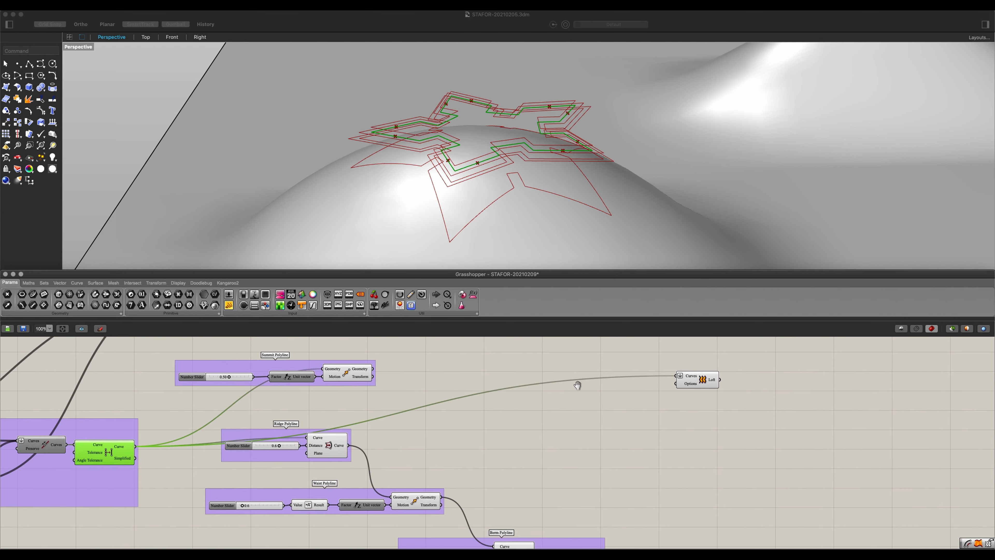
drag(371, 375, 671, 384)
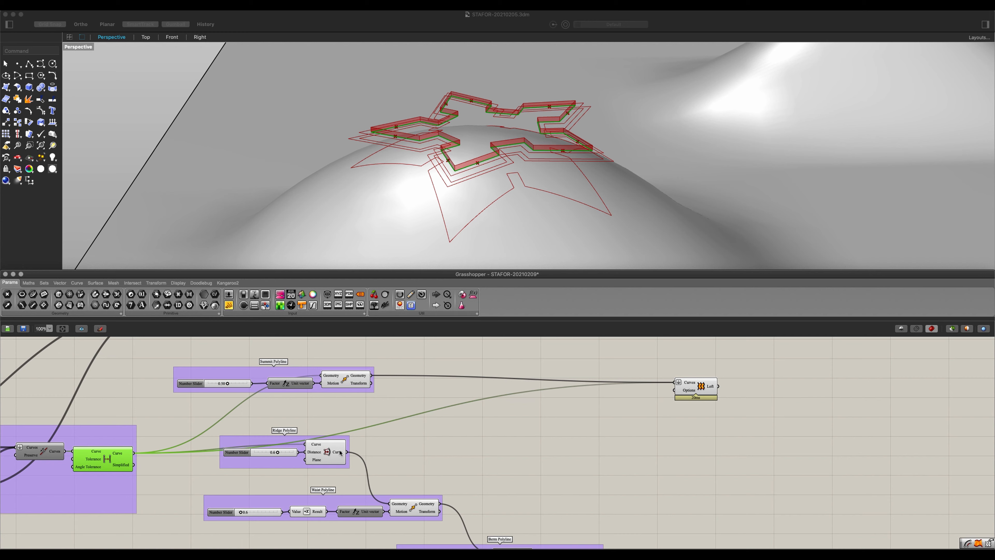
shift+drag(347, 454, 676, 383)
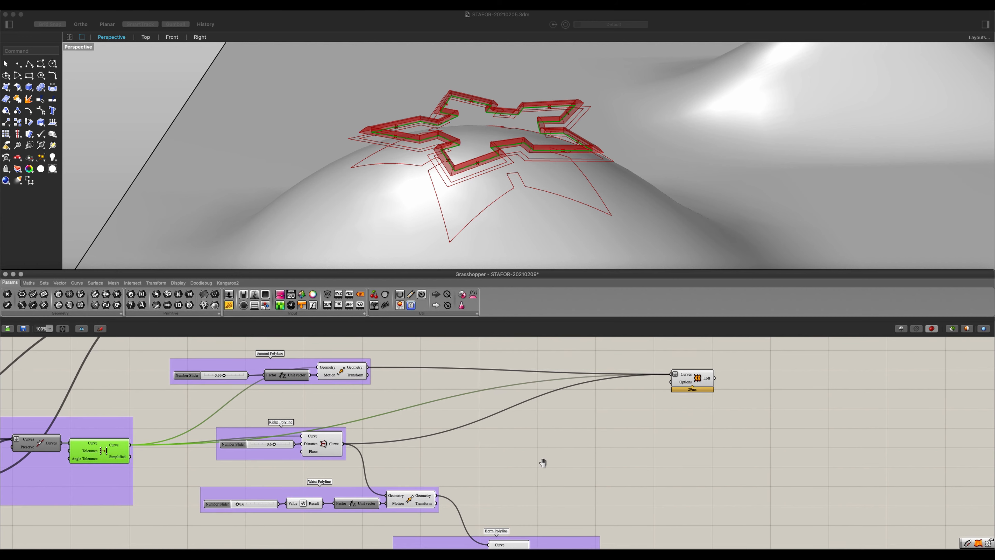
Step: Add the Waist Polyline geometry and the projected Berm Polyline curve to Loft's Curves input, and move Loft farther from the groups
scroll(541, 462, down, 3)
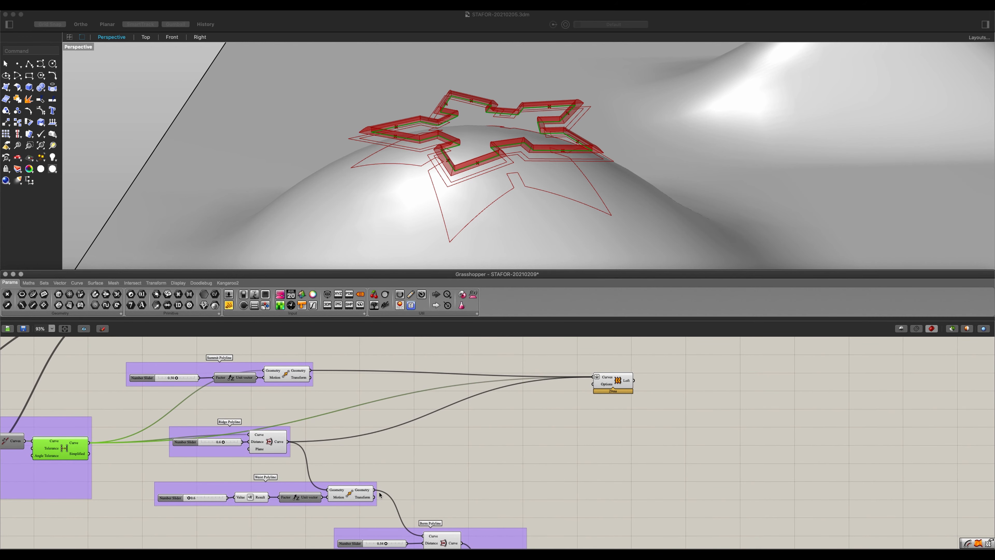
shift+drag(376, 491, 598, 377)
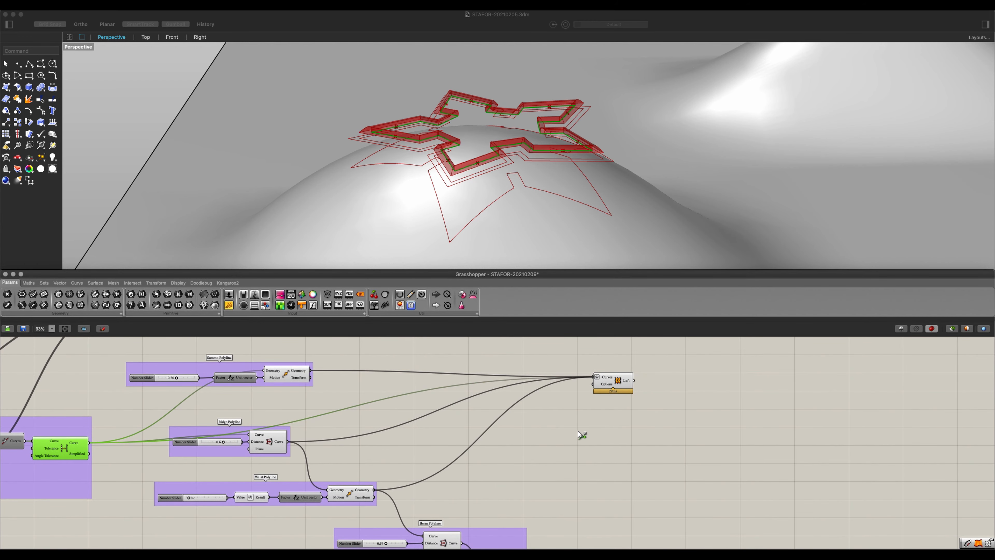
right_drag(569, 463, 568, 415)
scroll(559, 436, down, 3)
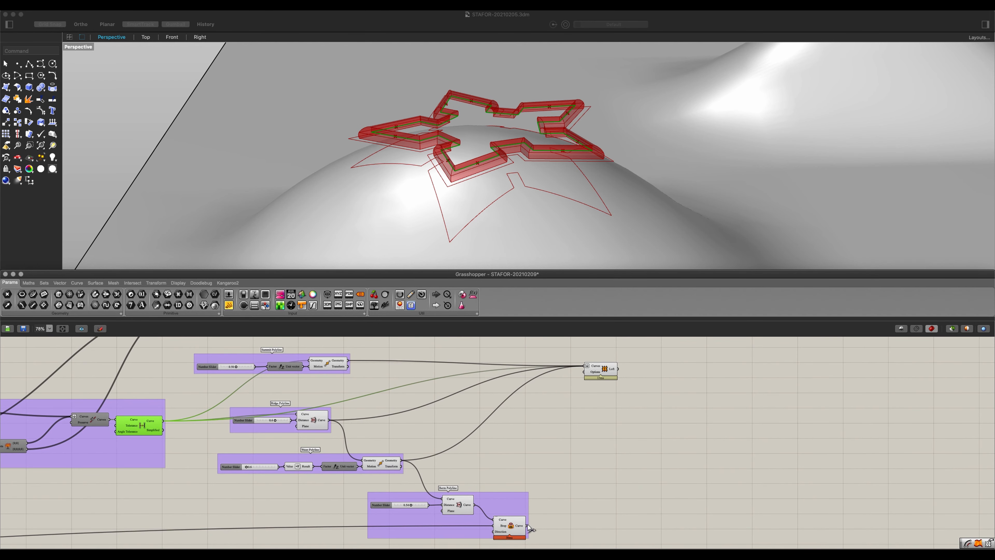
shift+drag(527, 526, 592, 373)
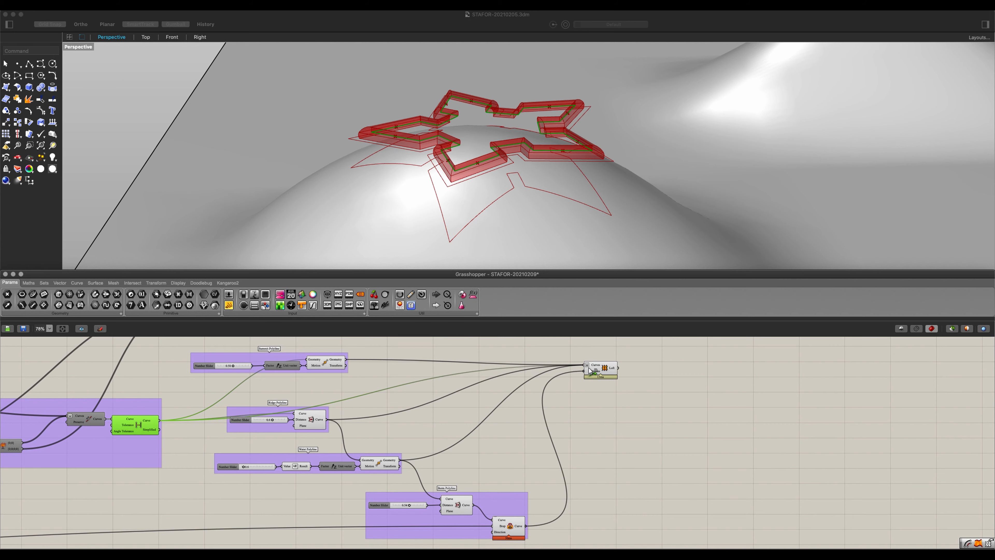
click(594, 396)
drag(592, 372, 638, 375)
click(629, 395)
Step: Examine the shape of the lofted fort walls on the hill
right_drag(554, 353, 525, 408)
scroll(525, 408, up, 1)
right_drag(548, 180, 554, 205)
scroll(501, 183, up, 5)
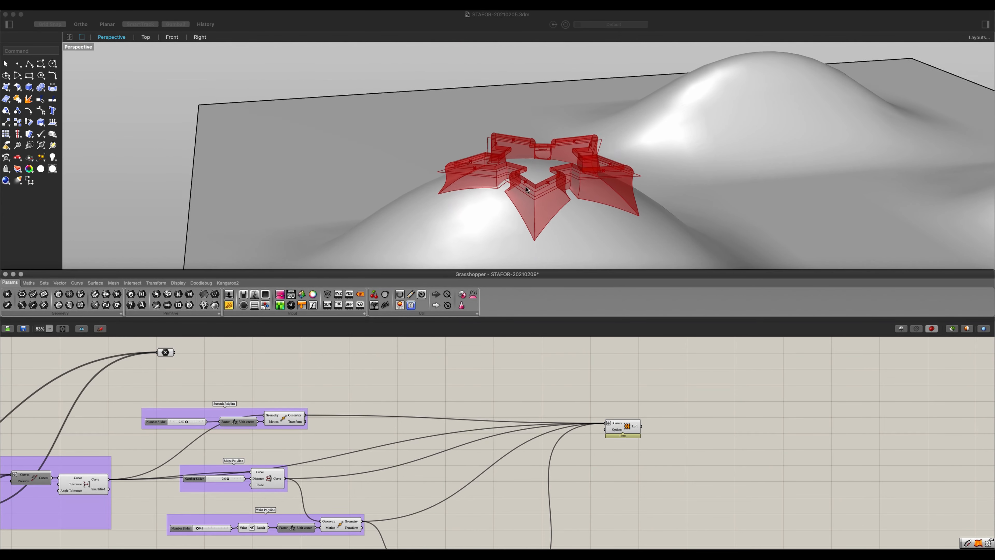
scroll(556, 203, up, 3)
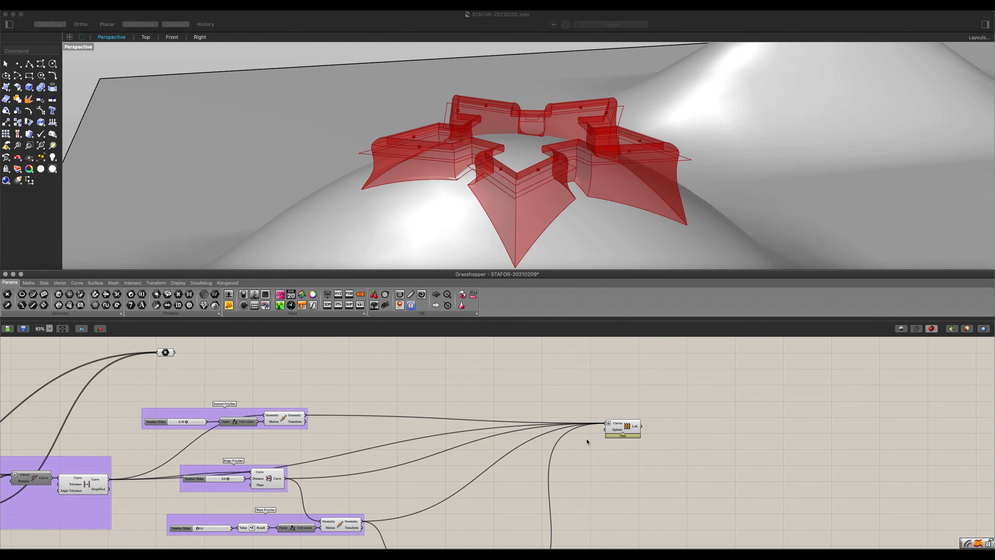
right_drag(588, 442, 560, 424)
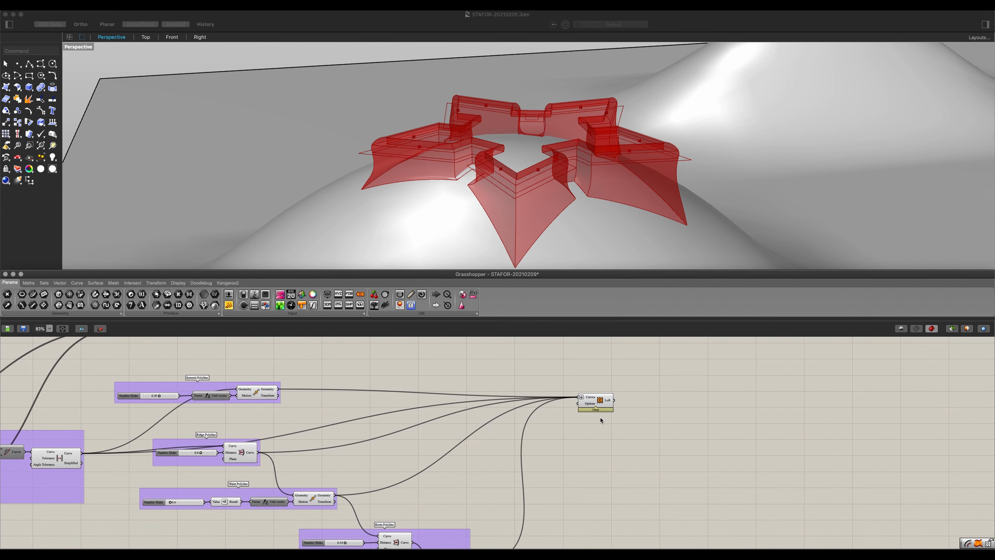
Step: Move the Loft component farther from the named polyline groups
scroll(699, 199, up, 4)
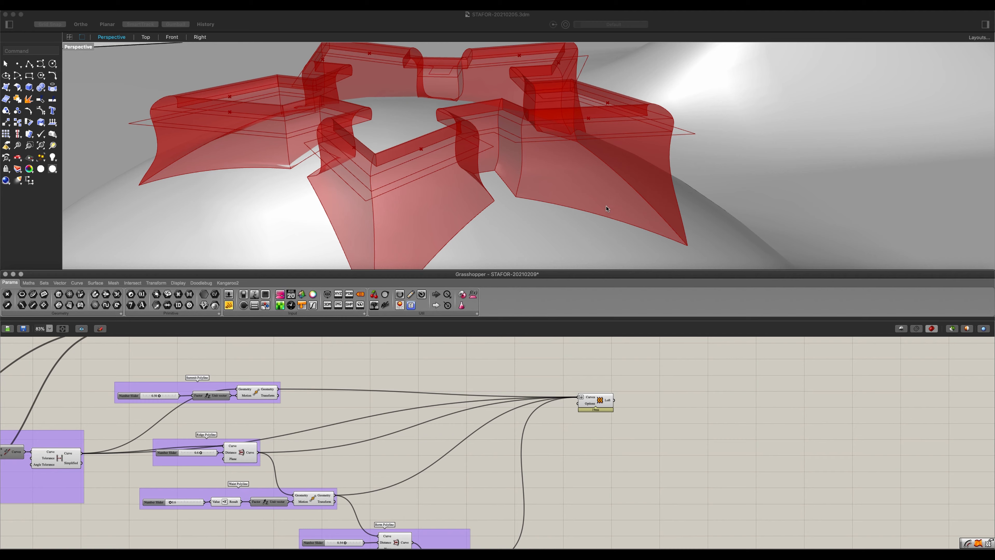
scroll(606, 209, down, 6)
drag(588, 401, 642, 384)
scroll(634, 393, up, 1)
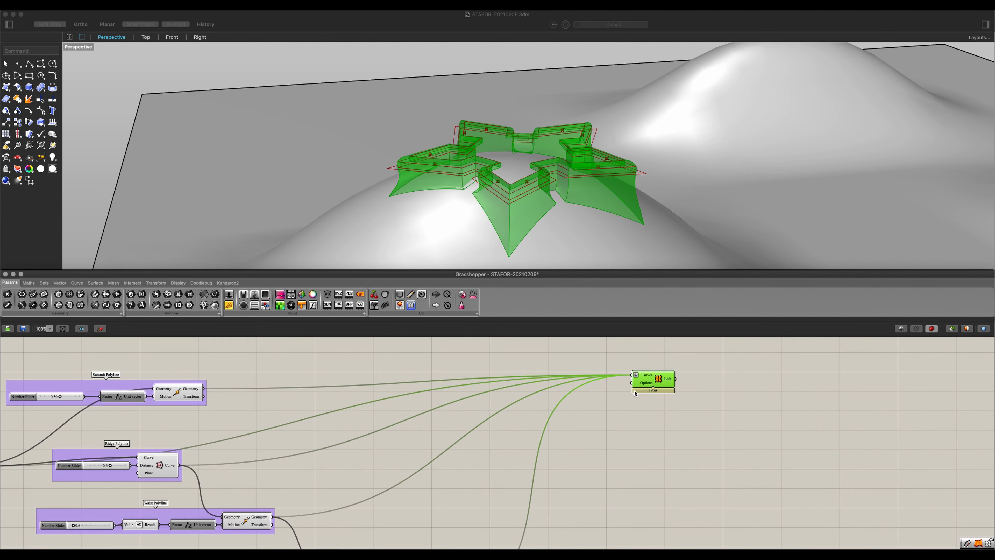
Step: Add a Loft Options component beside Loft and connect it to Loft's Options input
double_click(617, 416)
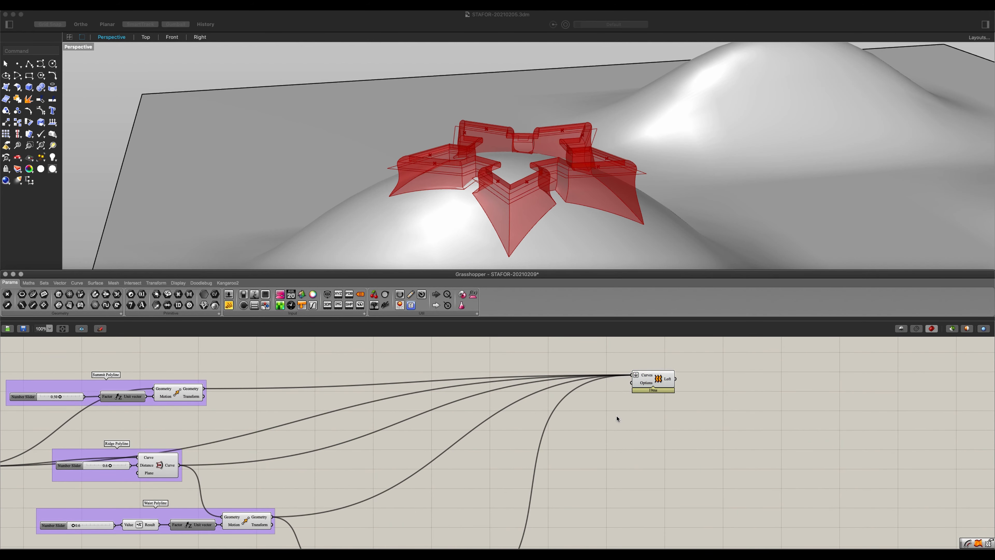
text(loft)
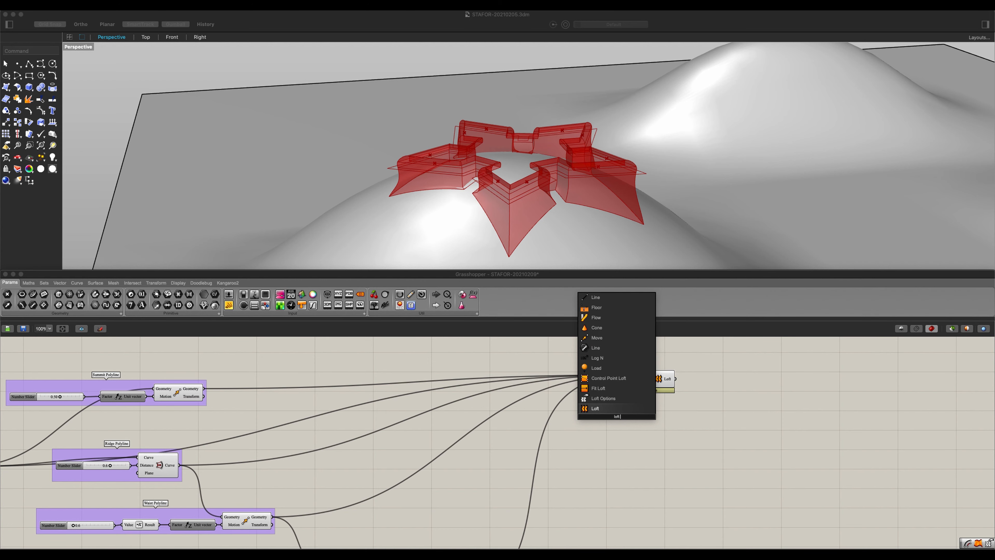
key(Up)
key(Return)
scroll(614, 422, up, 1)
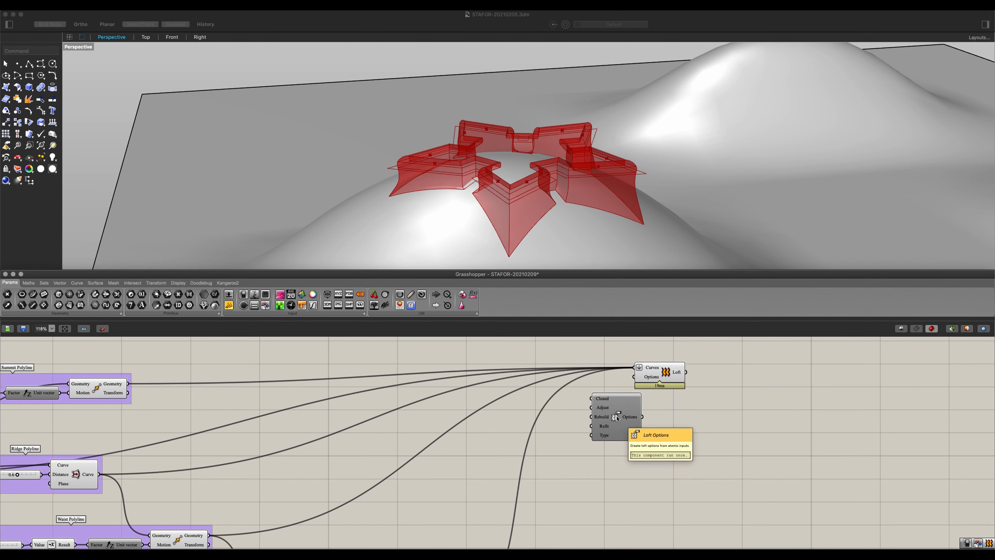
drag(620, 416, 636, 377)
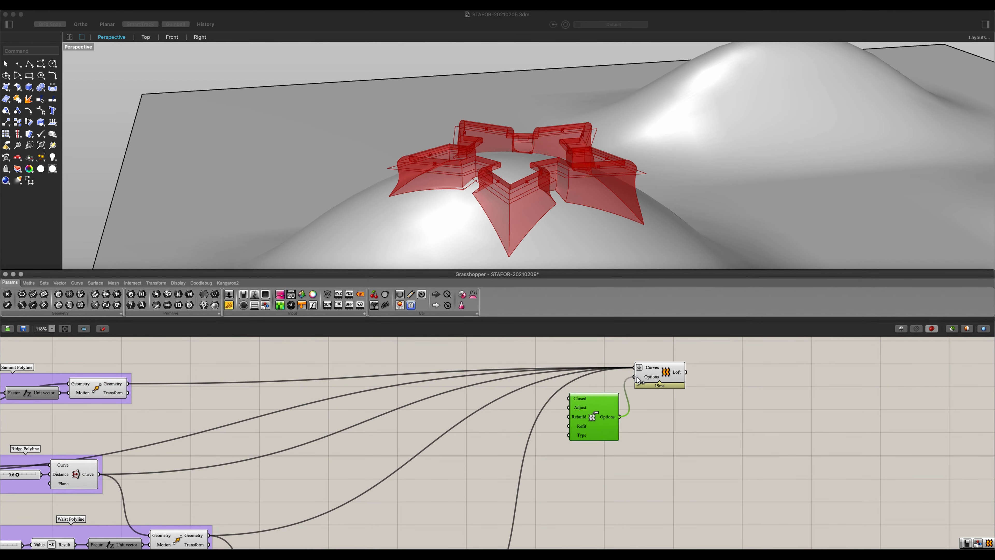
mouse_move(608, 424)
mouse_down()
mouse_move(611, 412)
mouse_move(614, 427)
mouse_up()
Step: Add a Boolean Toggle set to True, connect it to Loft Options' Closed input, and align the two components
scroll(600, 418, up, 2)
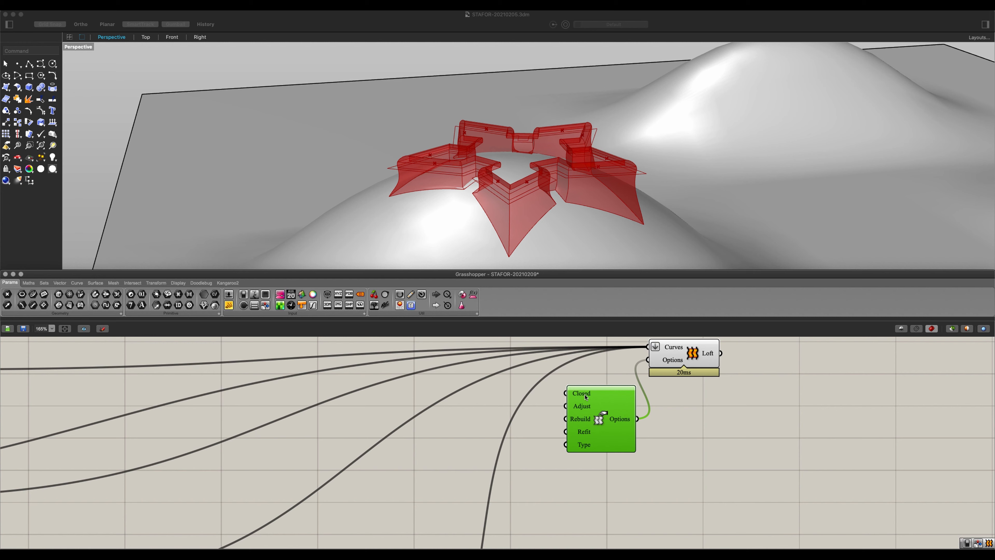
double_click(479, 402)
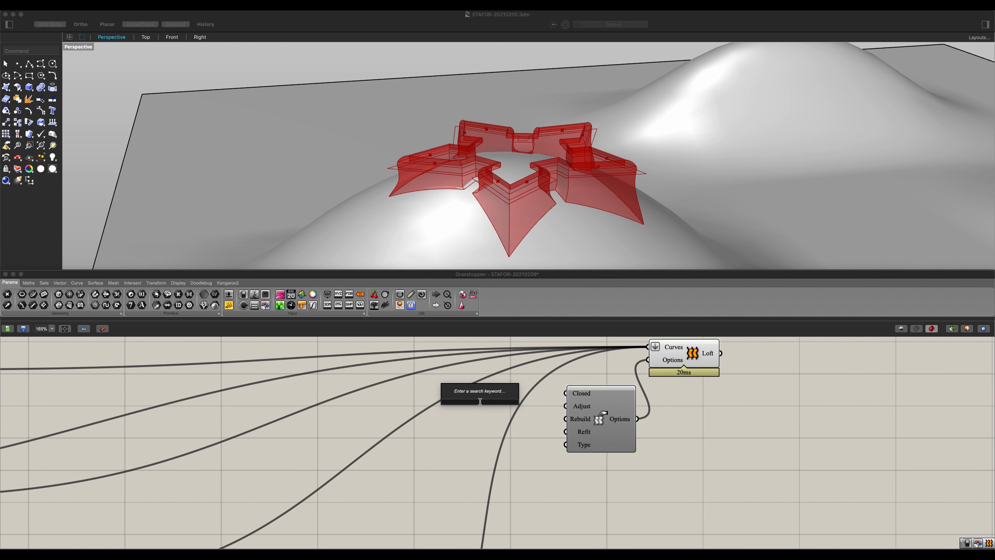
text(to)
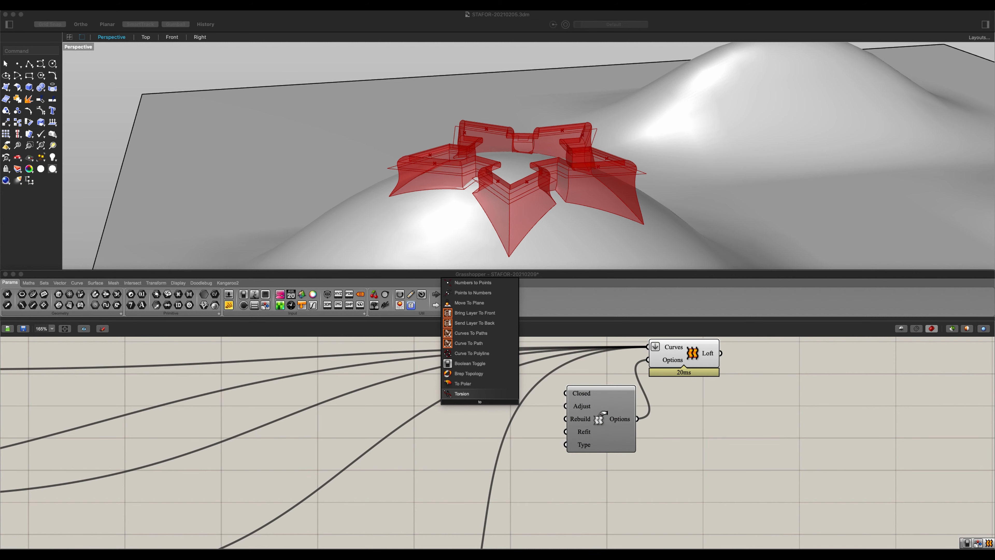
key(Up)
key(Up)
key(Up)
key(Return)
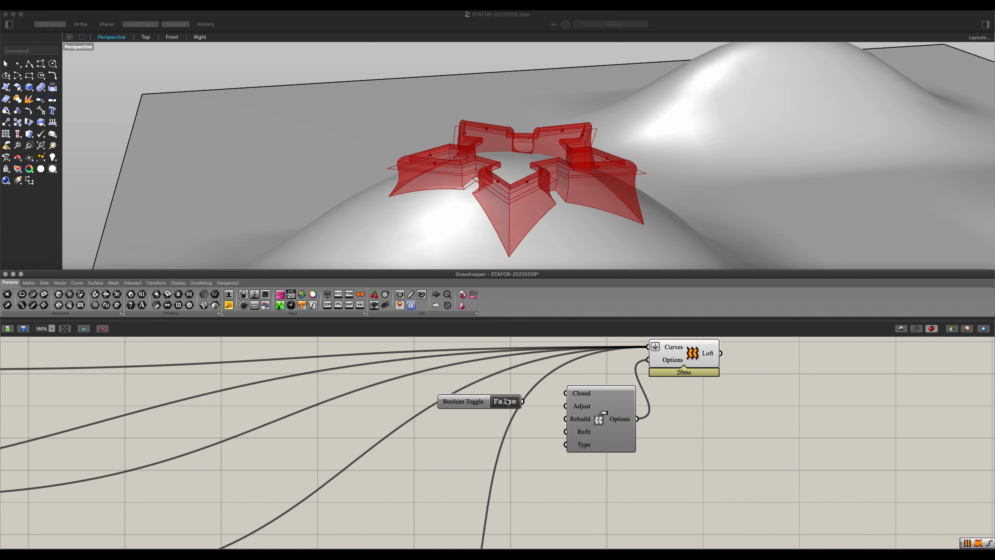
drag(523, 400, 567, 395)
click(505, 402)
drag(472, 405, 493, 391)
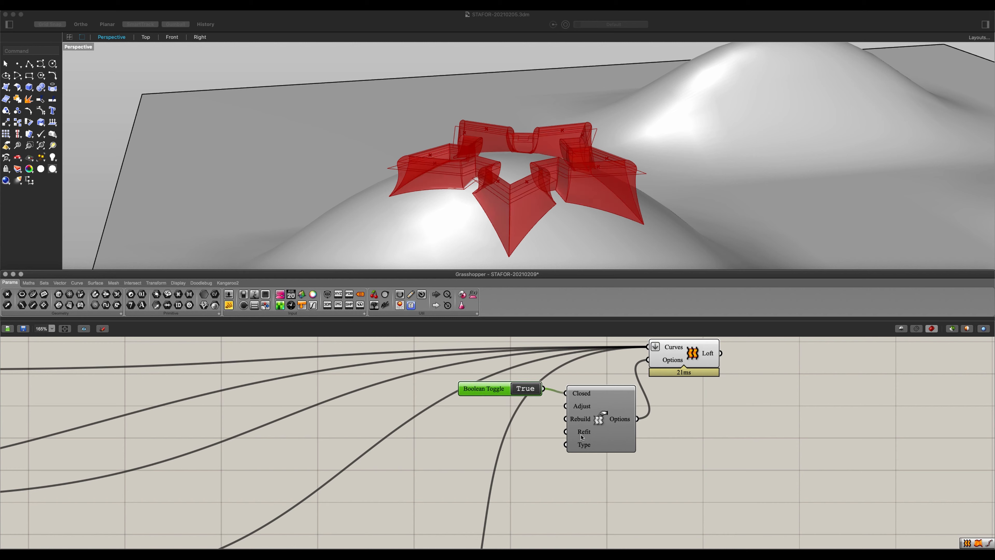
drag(606, 435, 607, 431)
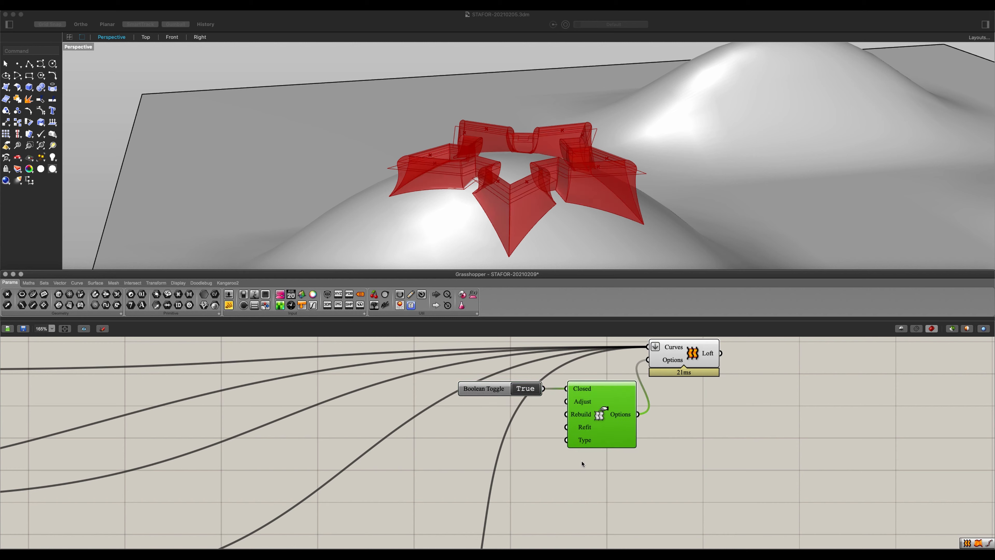
Step: Add a panel containing 3 and connect it to the Type input of Loft Options for a straight loft
mouse_move(582, 442)
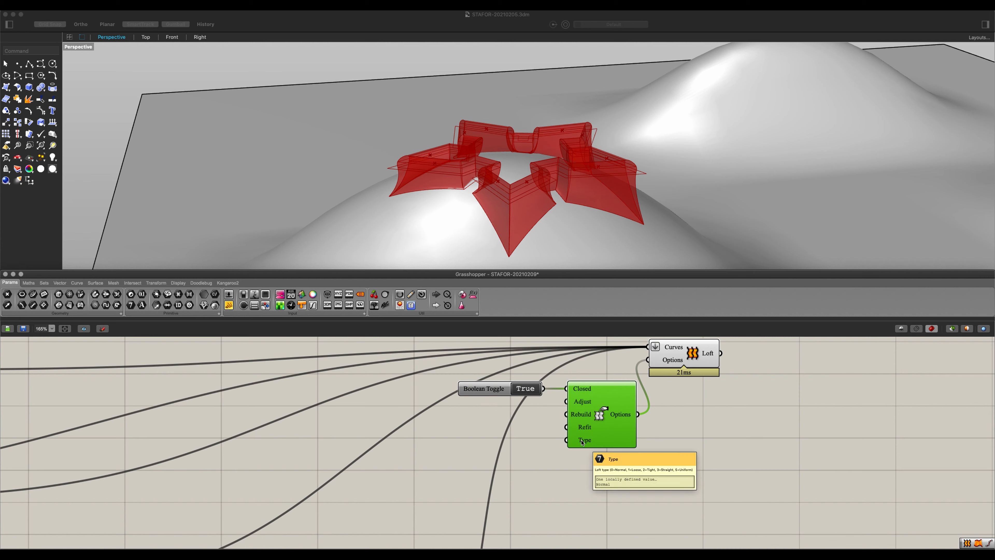
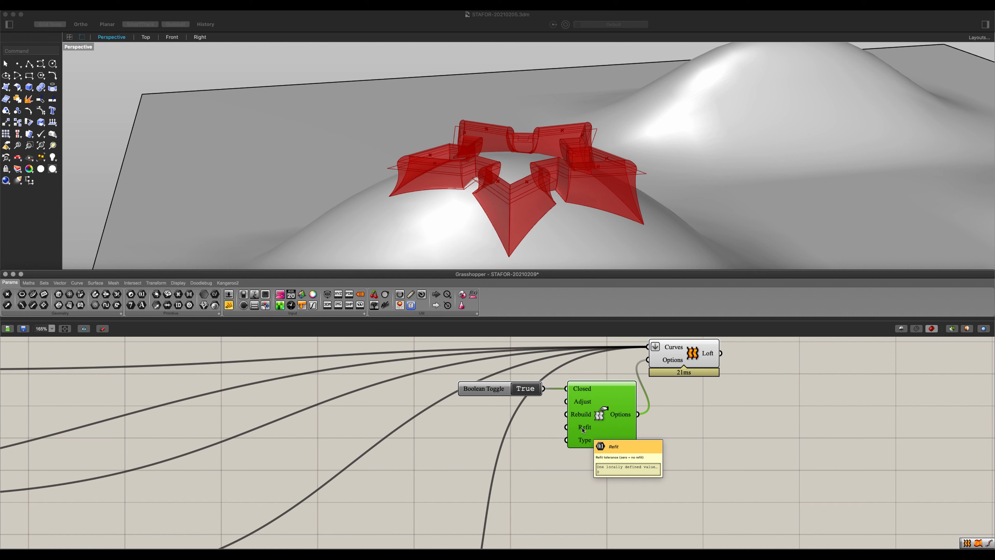
double_click(532, 456)
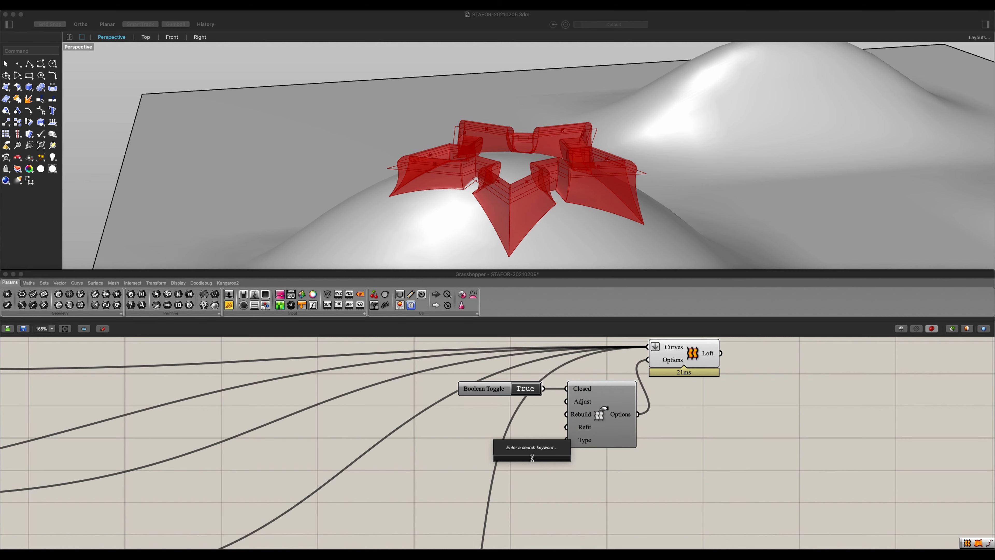
text(panel)
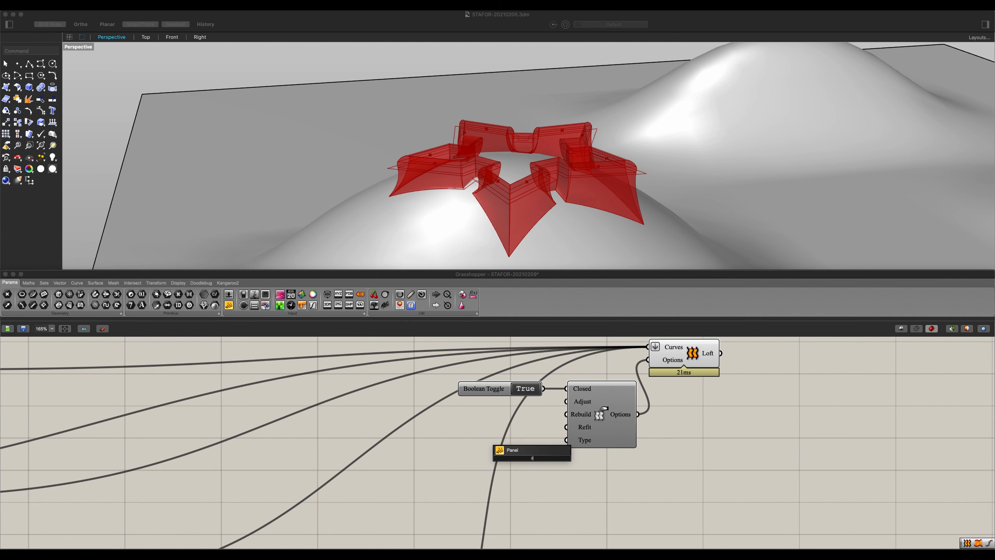
key(Return)
drag(529, 464, 566, 439)
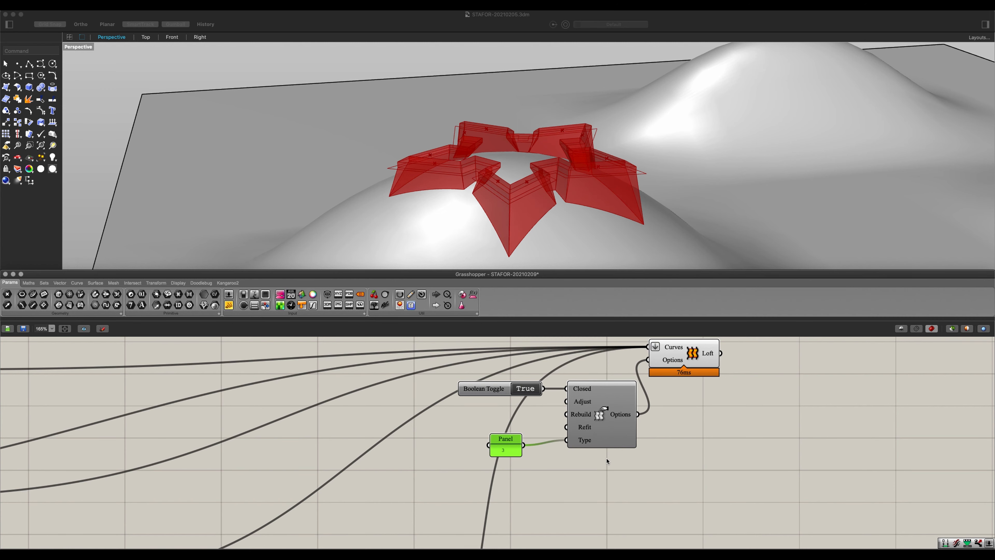
click(597, 419)
Step: Connect the panel containing 3 to the Refit input of Loft Options as well
right_drag(621, 211, 591, 271)
scroll(564, 428, up, 2)
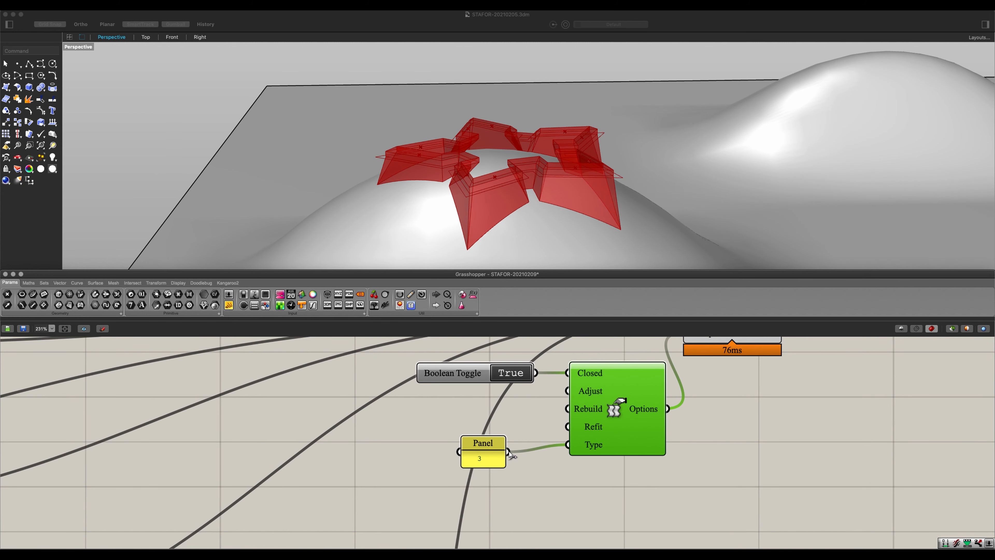
mouse_move(508, 452)
mouse_down()
mouse_move(565, 425)
mouse_move(610, 444)
mouse_move(483, 453)
mouse_move(514, 438)
mouse_up()
click(544, 485)
scroll(578, 462, down, 2)
Step: Turn off the preview of the simplified base curve, Summit Polyline move, Ridge Polyline offset and Waist Polyline move components
right_drag(521, 129, 564, 137)
scroll(571, 499, down, 5)
right_drag(409, 508, 604, 380)
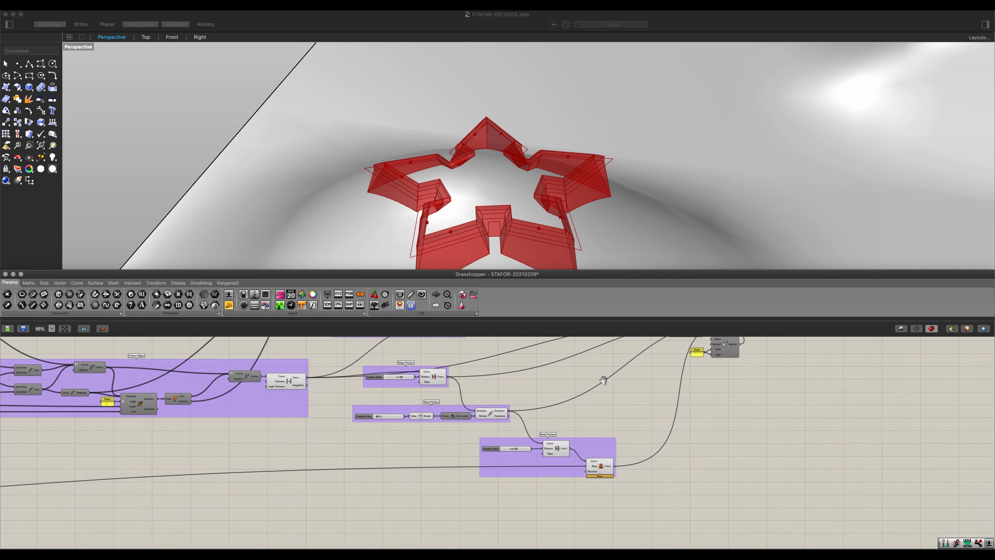
right_drag(419, 390, 434, 435)
click(294, 428)
key(ctrl+q)
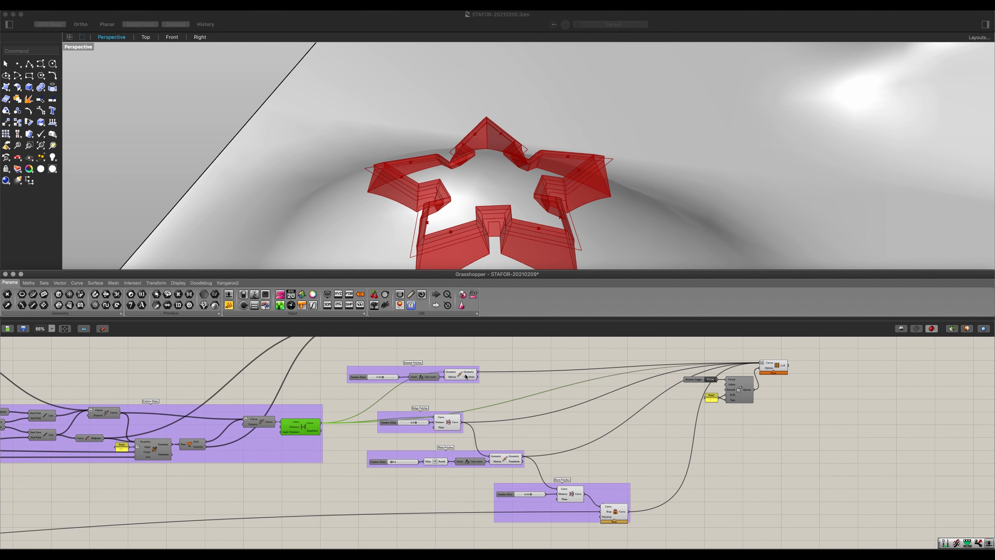
click(465, 377)
key(ctrl+q)
click(447, 421)
key(ctrl+q)
click(505, 457)
key(ctrl+q)
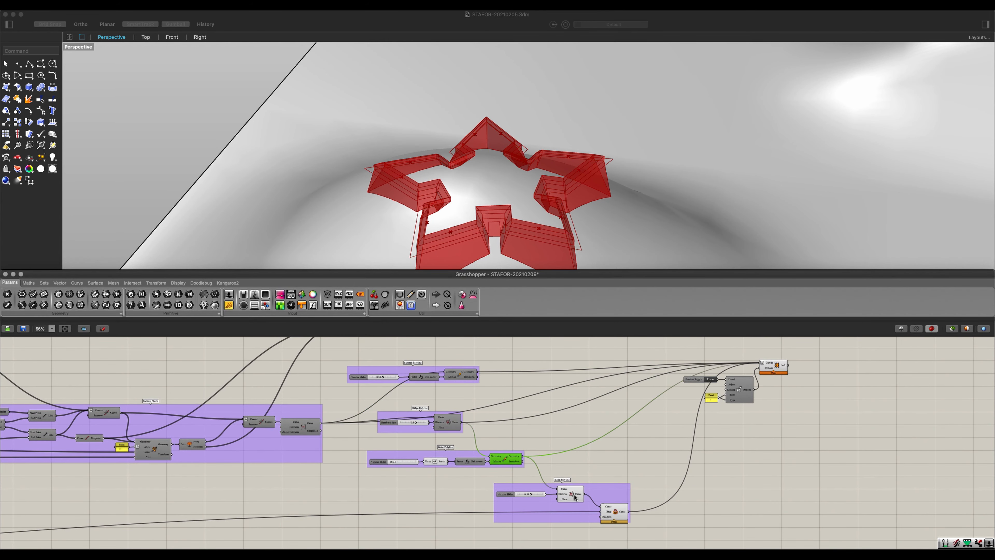
Step: Turn off the preview of the Berm Polyline's offset and projection components
click(570, 494)
key(ctrl+q)
click(612, 511)
key(ctrl+q)
click(644, 476)
Step: Move Loft slightly away from the Loft Options component to widen the gap between them
right_drag(650, 408, 514, 429)
scroll(635, 391, up, 3)
drag(635, 391, 645, 391)
click(613, 382)
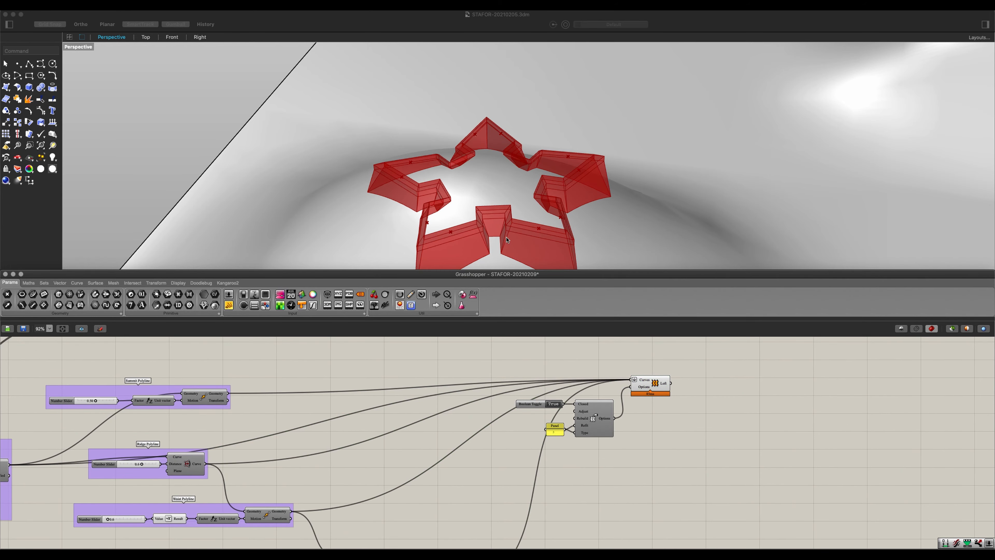
Step: Set the Base Polygon's Sides slider to 7 and check the resulting fort on the hill
mouse_move(470, 176)
right_down()
mouse_move(455, 166)
mouse_move(482, 163)
right_up()
scroll(482, 163, up, 3)
right_drag(403, 149, 459, 145)
scroll(460, 145, down, 3)
scroll(355, 395, down, 4)
right_drag(427, 398, 885, 398)
right_drag(231, 417, 818, 410)
scroll(249, 456, up, 9)
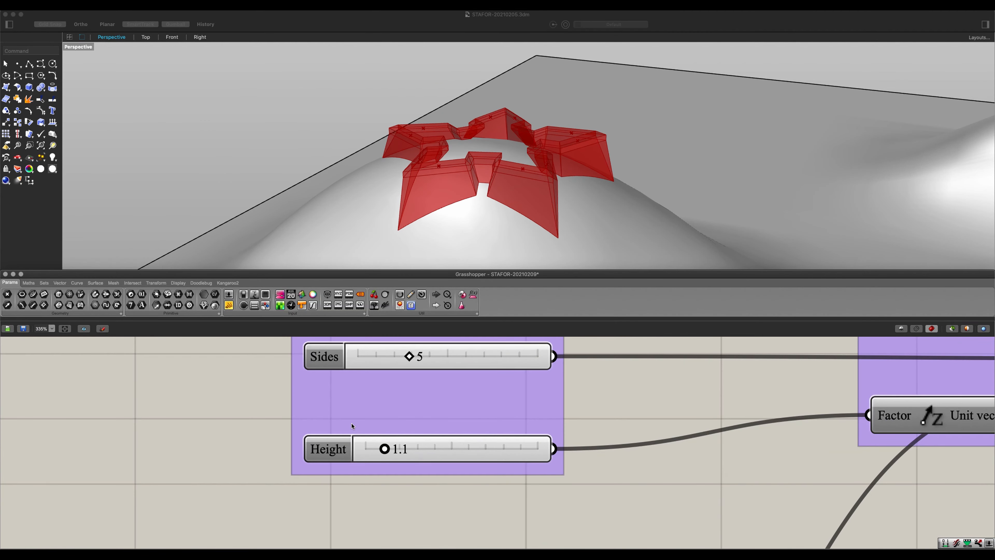
right_drag(363, 407, 282, 476)
scroll(282, 475, down, 2)
drag(317, 437, 347, 438)
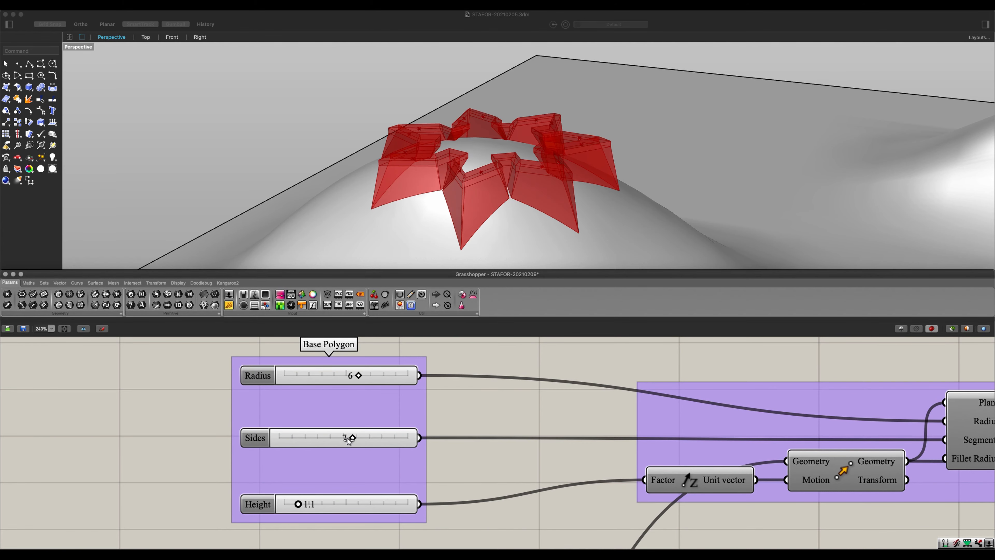
scroll(497, 164, down, 4)
right_drag(497, 165, 499, 232)
scroll(490, 215, up, 7)
scroll(486, 181, down, 3)
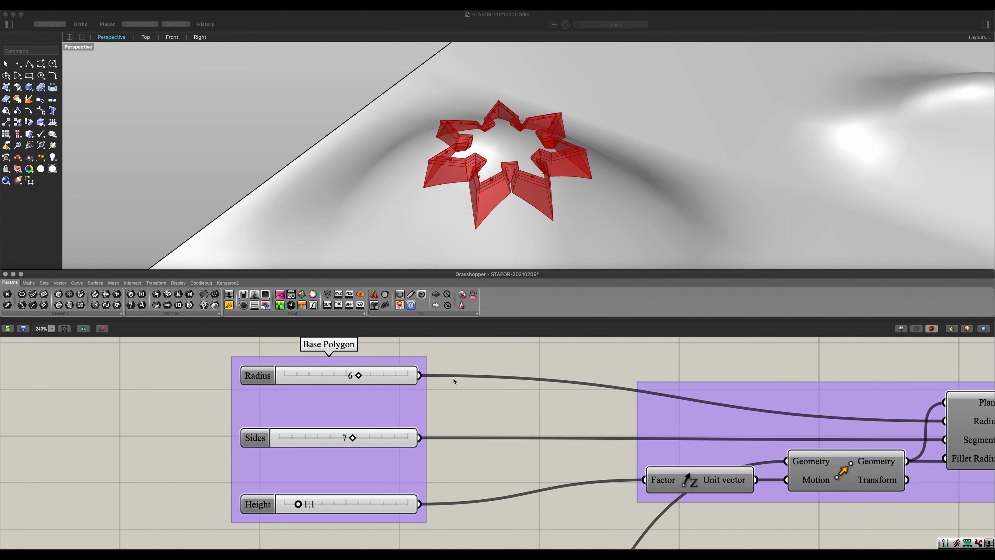
Step: Group the Loft, Loft Options, Boolean Toggle and panel components together
scroll(517, 394, down, 3)
right_drag(769, 395, 73, 422)
scroll(575, 405, down, 3)
right_drag(711, 406, 116, 445)
right_drag(664, 435, 188, 437)
click(635, 386)
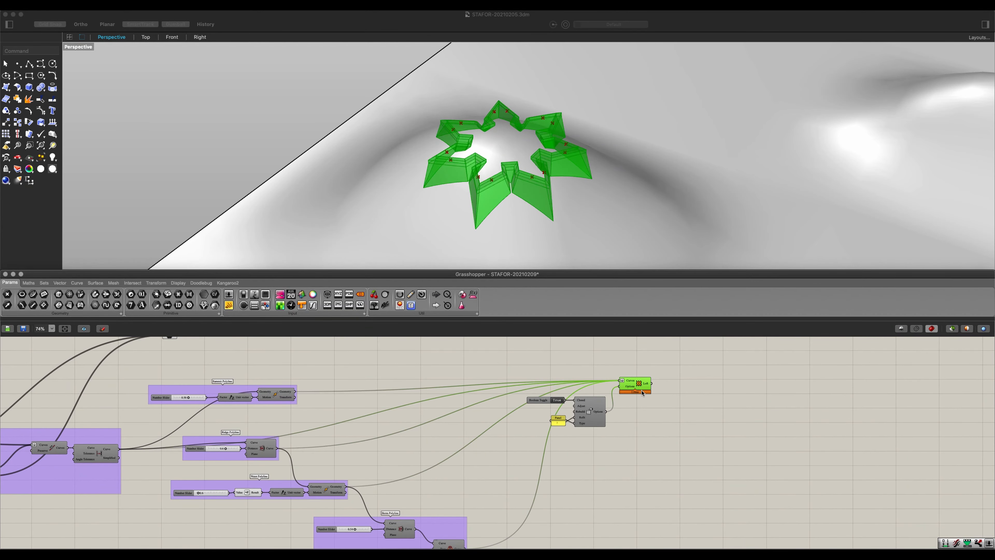
scroll(635, 386, up, 2)
drag(690, 478, 497, 347)
key(ctrl+g)
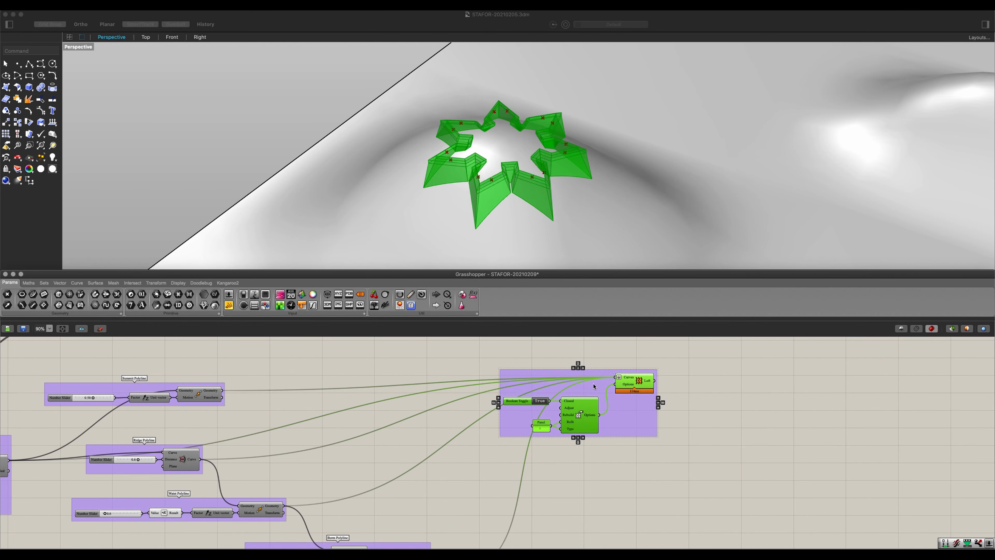
Step: Name the loft group "Fortress Envelope" and shift it slightly on the canvas
scroll(585, 382, up, 3)
right_click(585, 389)
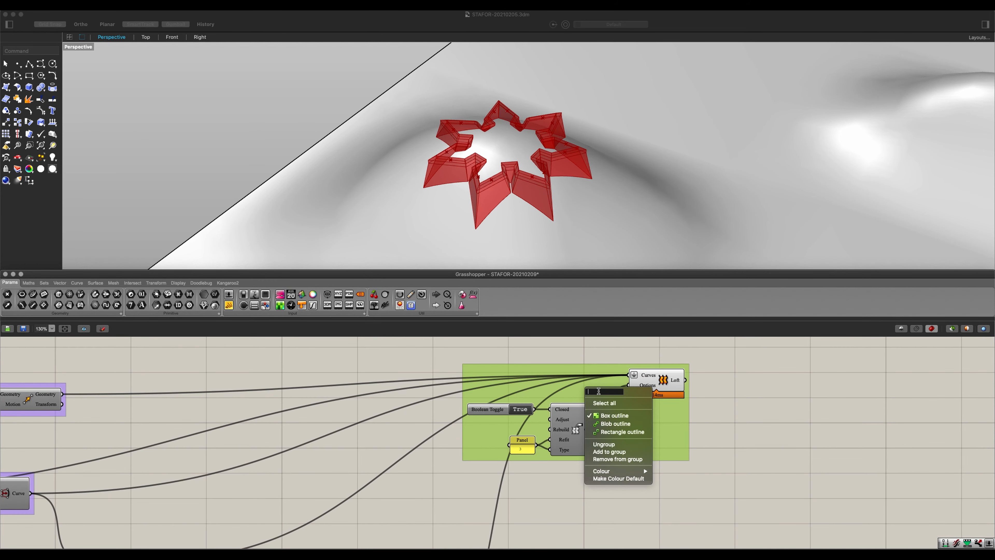
text(Fortress Envelope)
key(Return)
right_drag(636, 431, 655, 441)
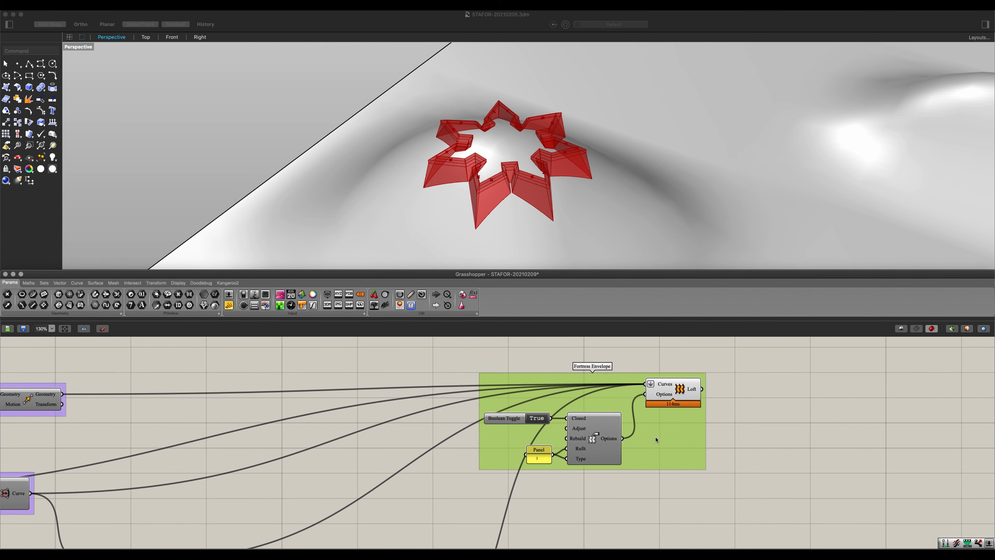
click(707, 409)
Step: Move the Point parameter to a clear spot above the Summit Polyline group
scroll(707, 408, down, 2)
right_drag(709, 406, 692, 405)
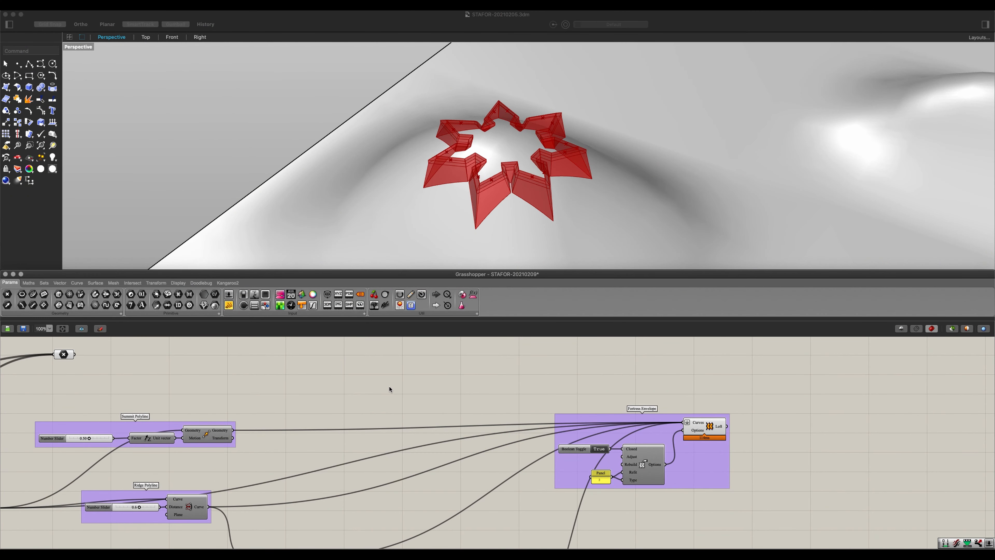
right_drag(392, 387, 567, 419)
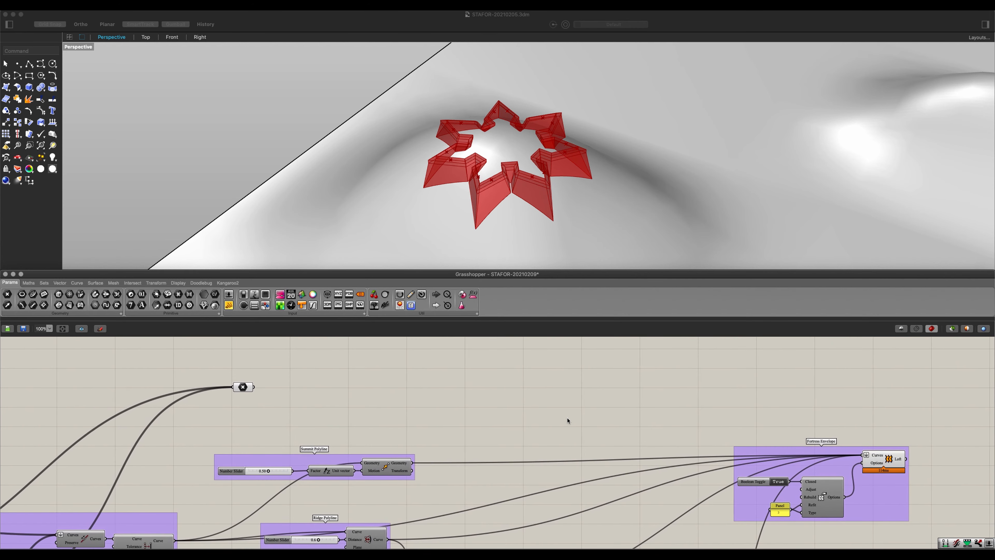
click(246, 385)
drag(246, 387, 367, 363)
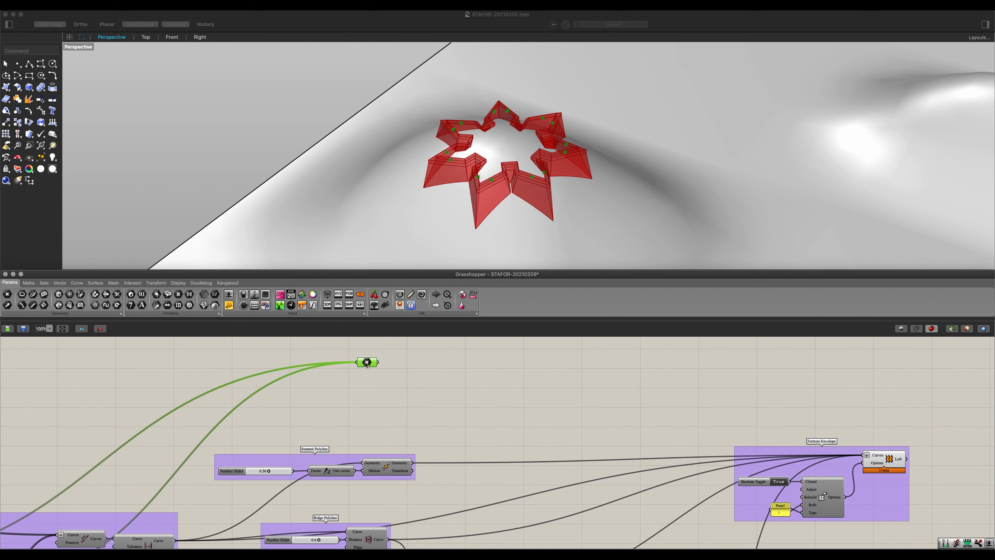
Step: Add a Curve Closest Point component to the canvas near the Point container, above the Summit Polyline group
right_drag(487, 423, 450, 411)
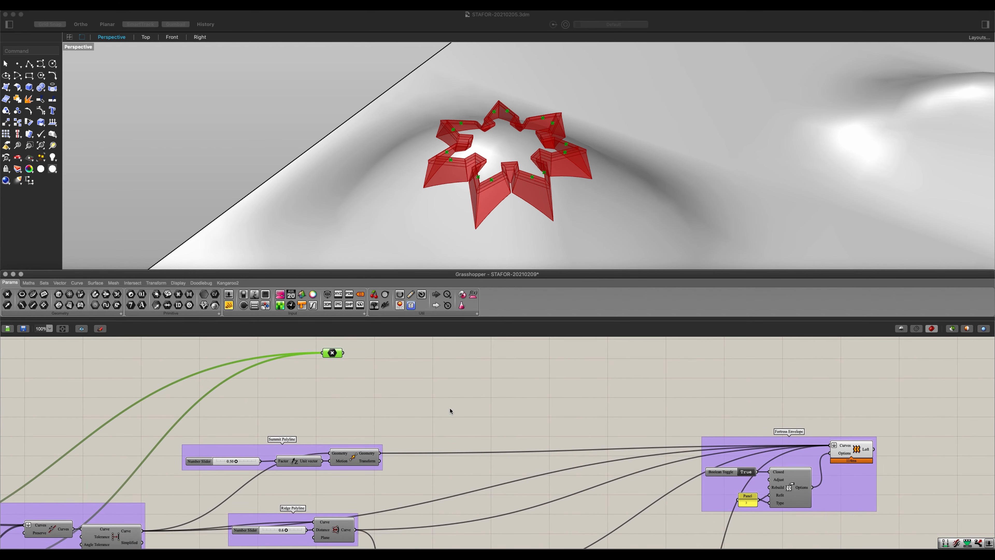
double_click(469, 400)
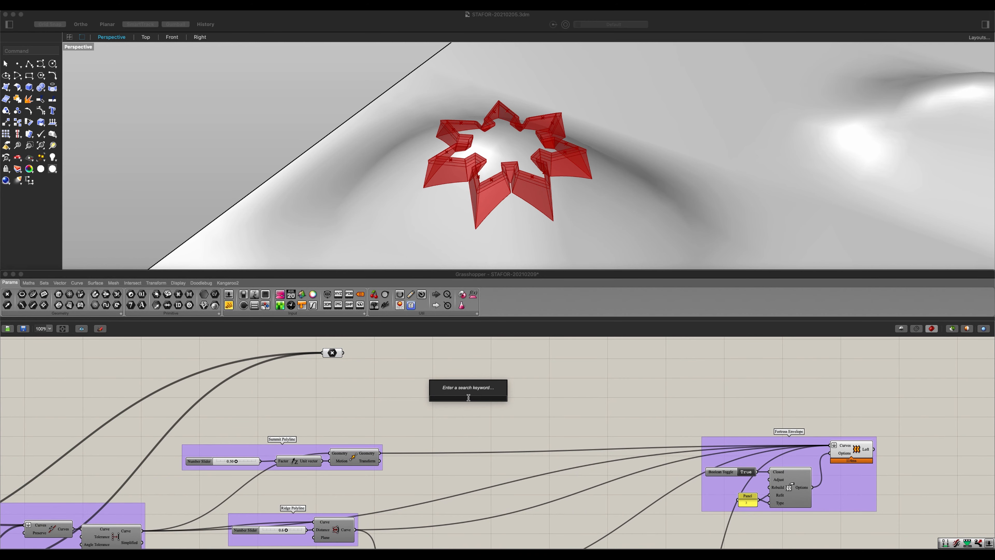
text(cu)
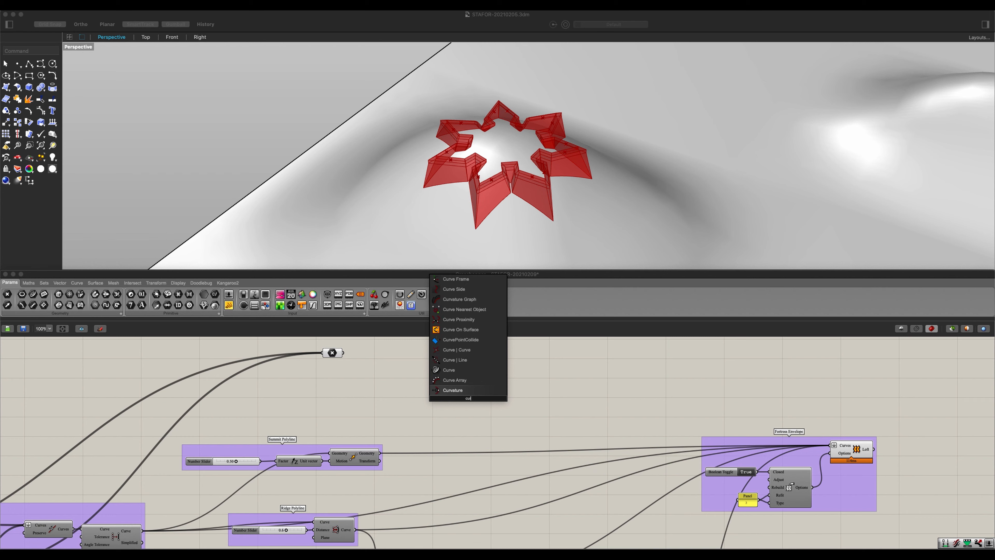
text(rve c)
key(Up)
key(Return)
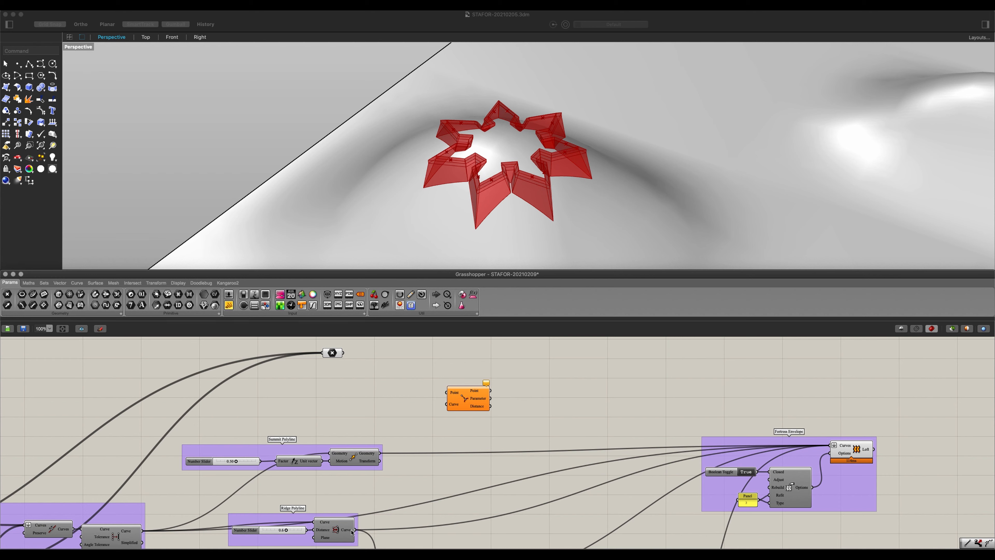
Step: Feed the Ridge Polyline's offset curve and the Point container into the closest-point component's Curve and Point inputs, and reposition the component
drag(353, 530, 446, 411)
click(336, 354)
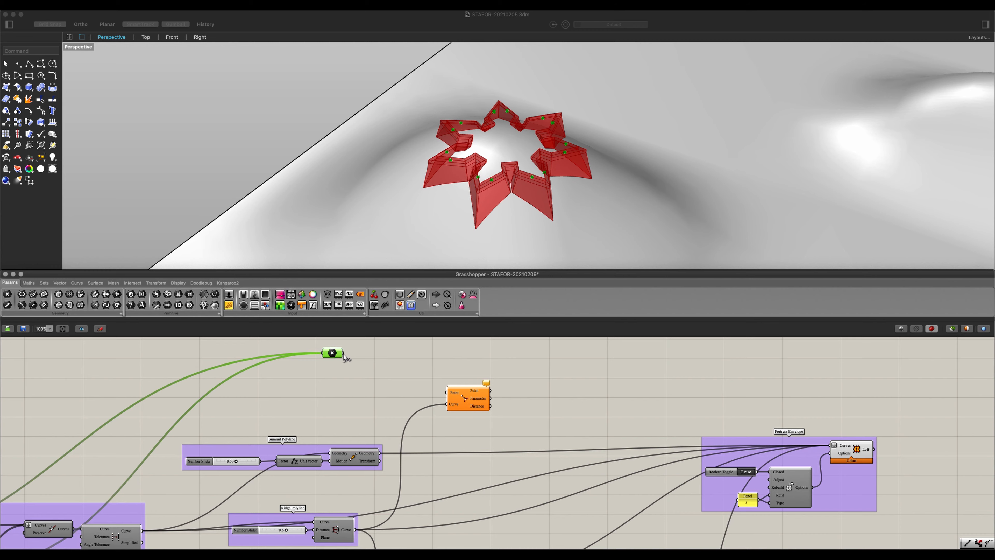
drag(344, 353, 483, 375)
scroll(498, 199, up, 5)
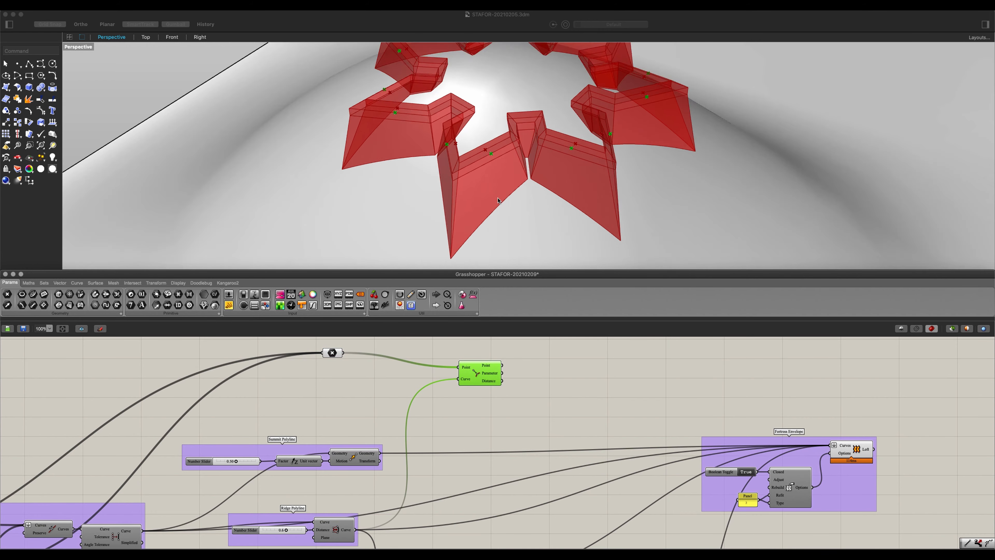
scroll(497, 200, up, 2)
scroll(495, 416, down, 1)
right_drag(495, 416, 462, 445)
drag(446, 415, 431, 420)
Step: Add a Line component with start-point and end-point inputs beside the Curve Closest Point component
double_click(499, 395)
text(lin)
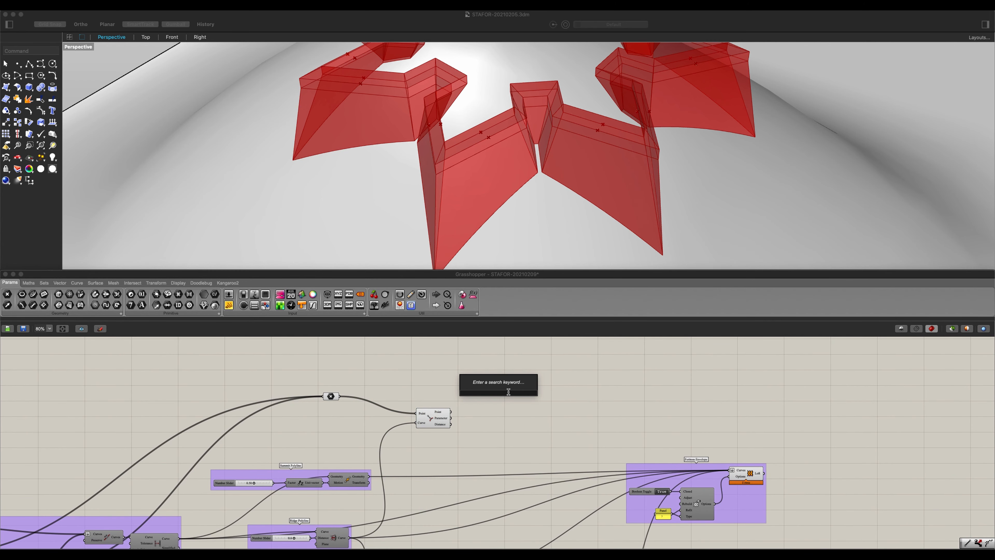
key(Up)
key(Up)
key(Up)
key(Up)
key(Up)
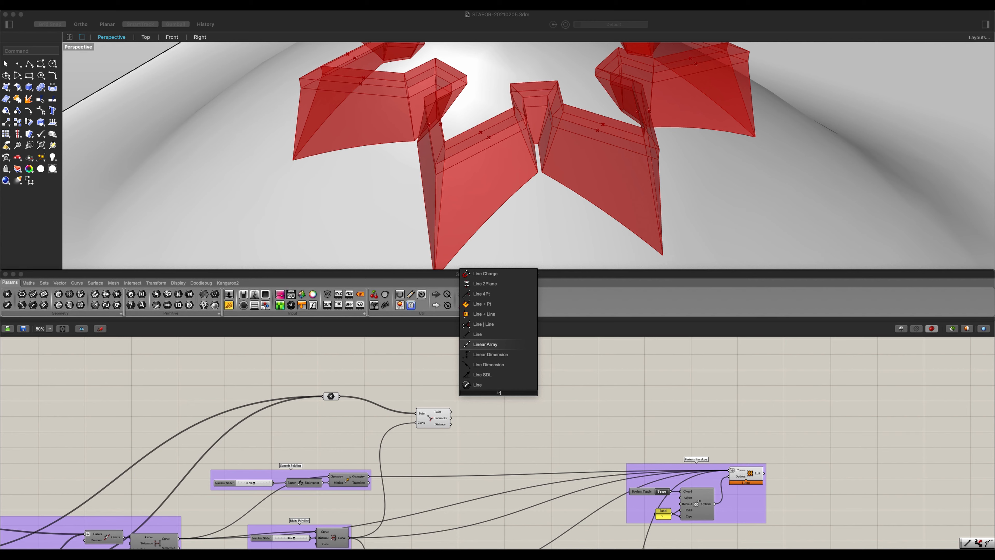
key(Return)
Step: Connect the Point container to the Line's Start Point and the closest Point output to its End Point
scroll(499, 398, up, 1)
scroll(498, 397, up, 2)
drag(414, 426, 469, 398)
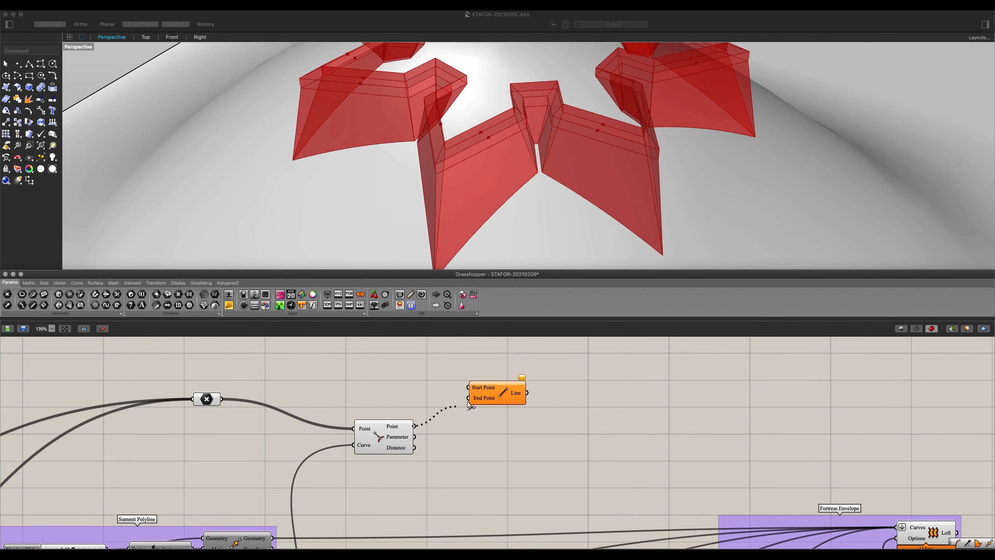
drag(220, 399, 468, 387)
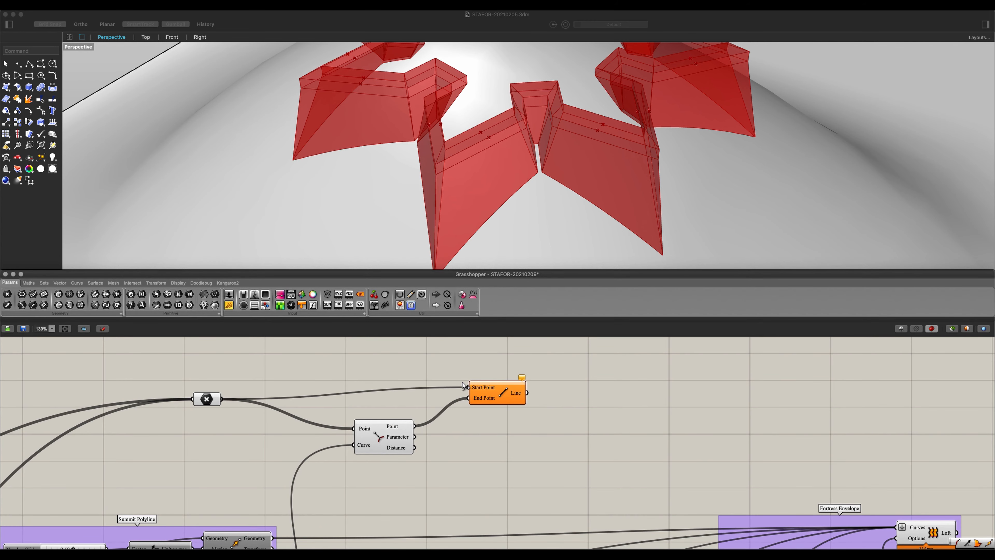
click(495, 387)
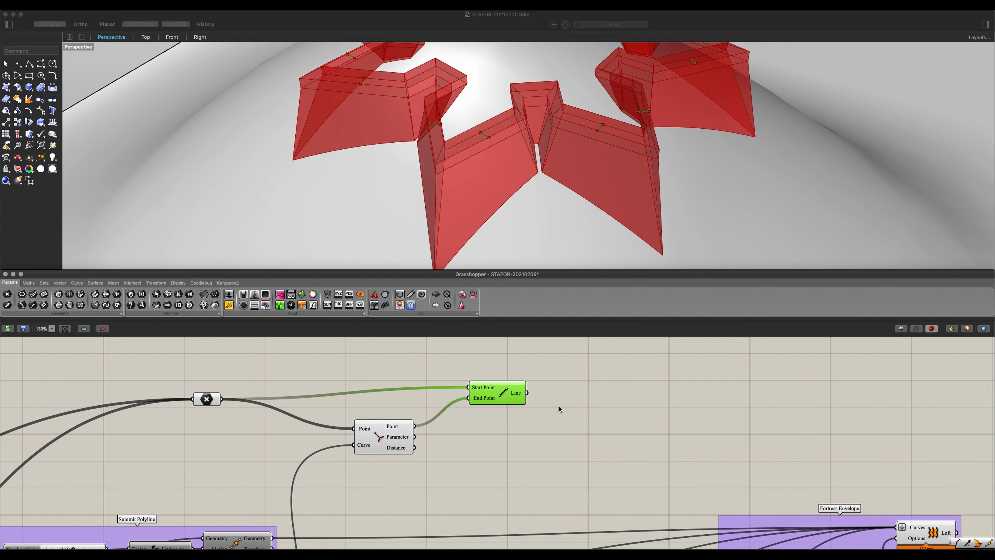
Step: Add a Curve Middle component after the Line component and feed it the Line output
right_drag(559, 410, 428, 377)
double_click(487, 420)
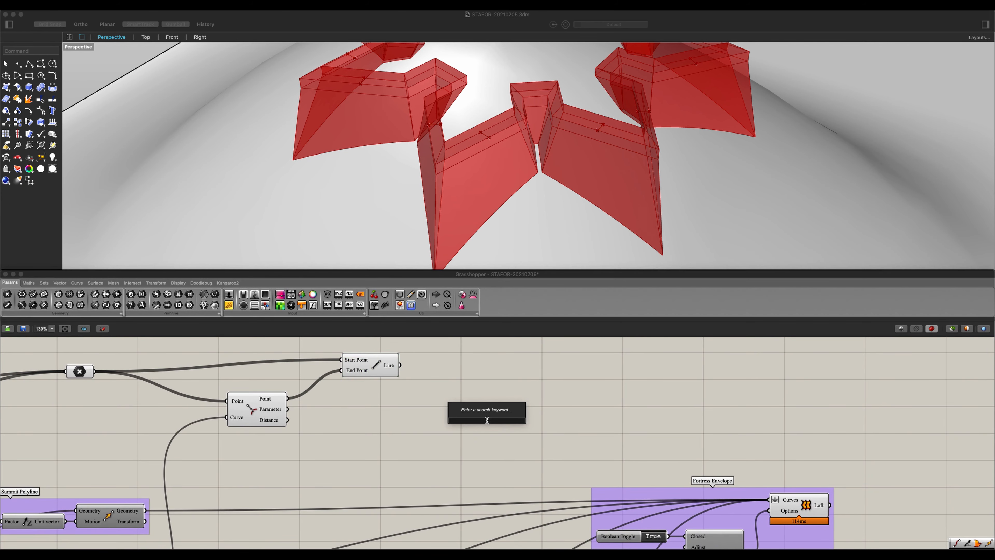
text(mid)
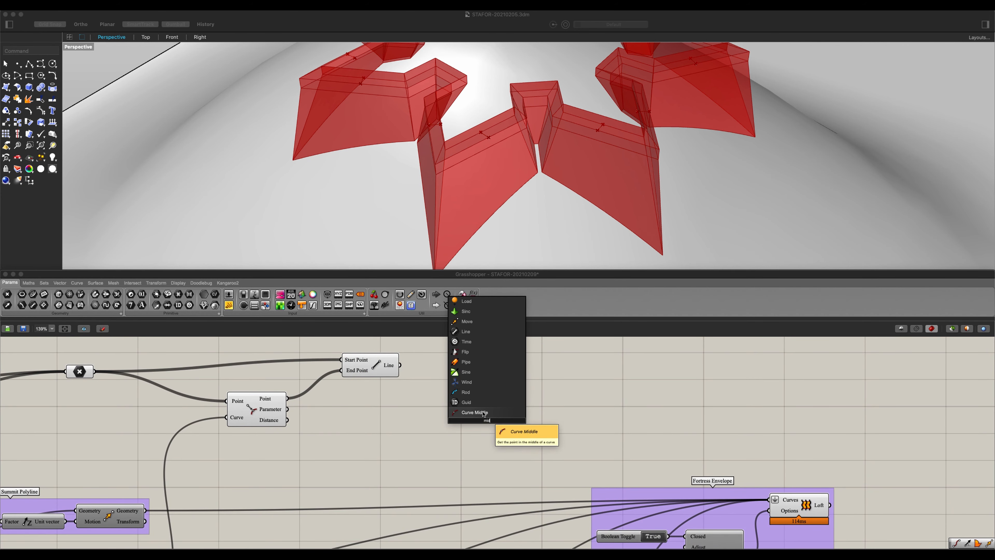
key(Return)
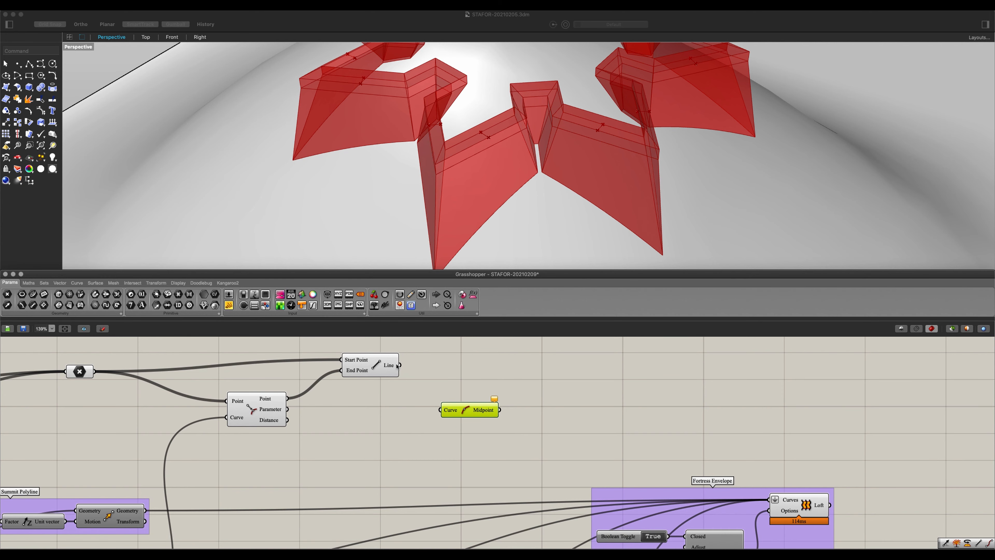
mouse_move(463, 420)
mouse_down()
mouse_move(419, 375)
mouse_move(440, 407)
mouse_move(456, 406)
mouse_up()
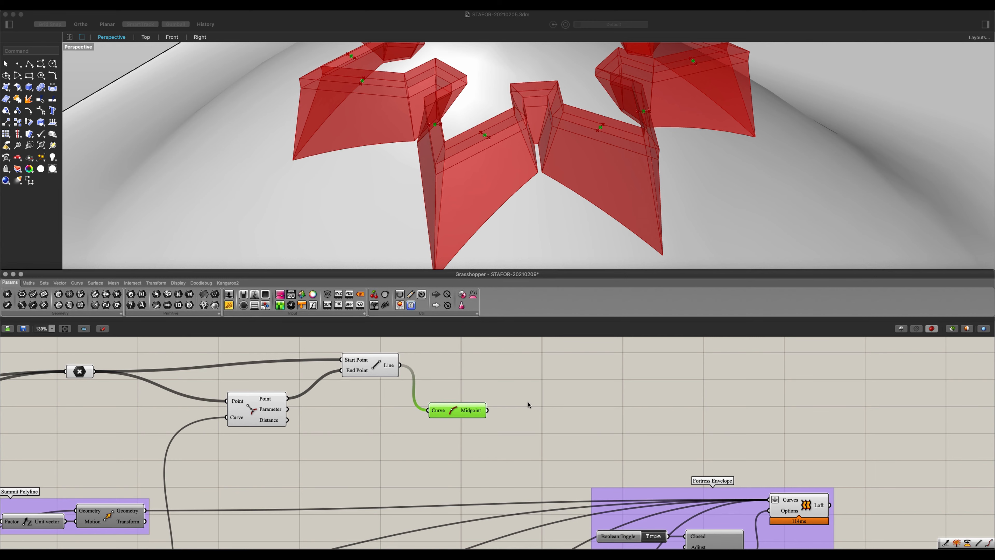
Step: Add a Rotate component, using the Line output as Geometry and the Midpoint output as Plane
scroll(526, 402, right, 5)
double_click(496, 383)
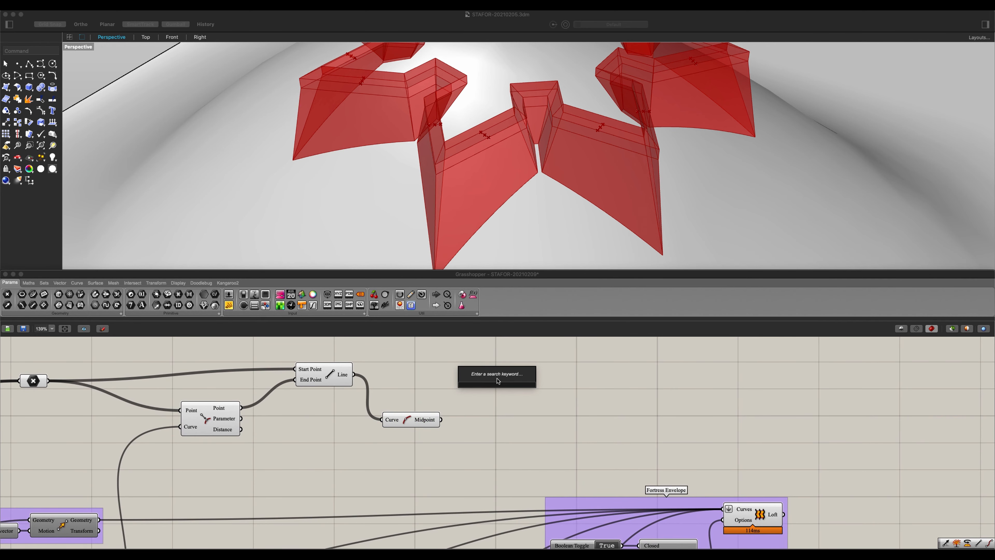
text(rotate)
key(Return)
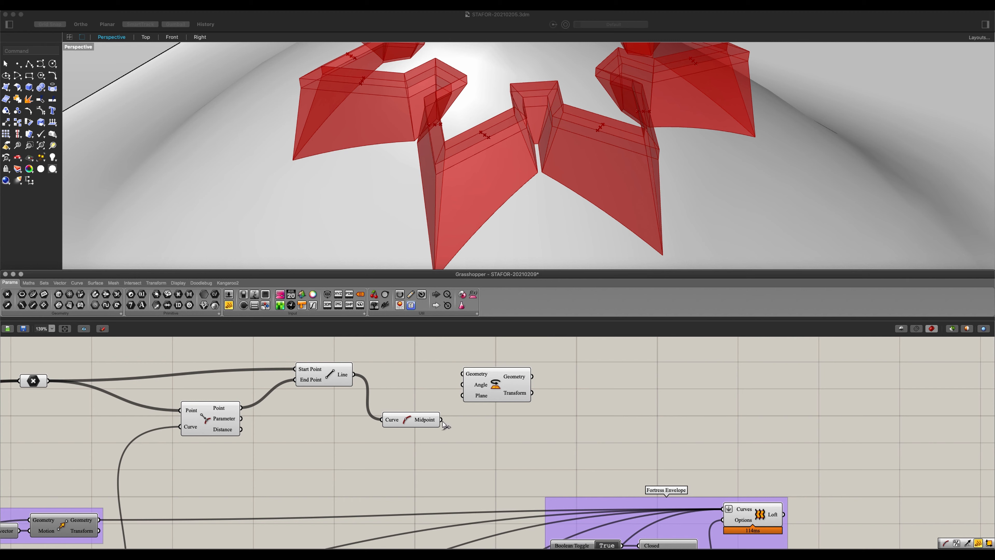
drag(443, 421, 446, 410)
drag(354, 374, 501, 402)
Step: Examine the original and rotated lines together on the fortress walls from several angles
shift+click(332, 383)
scroll(502, 124, up, 5)
right_drag(493, 114, 490, 203)
shift+right_drag(473, 84, 441, 152)
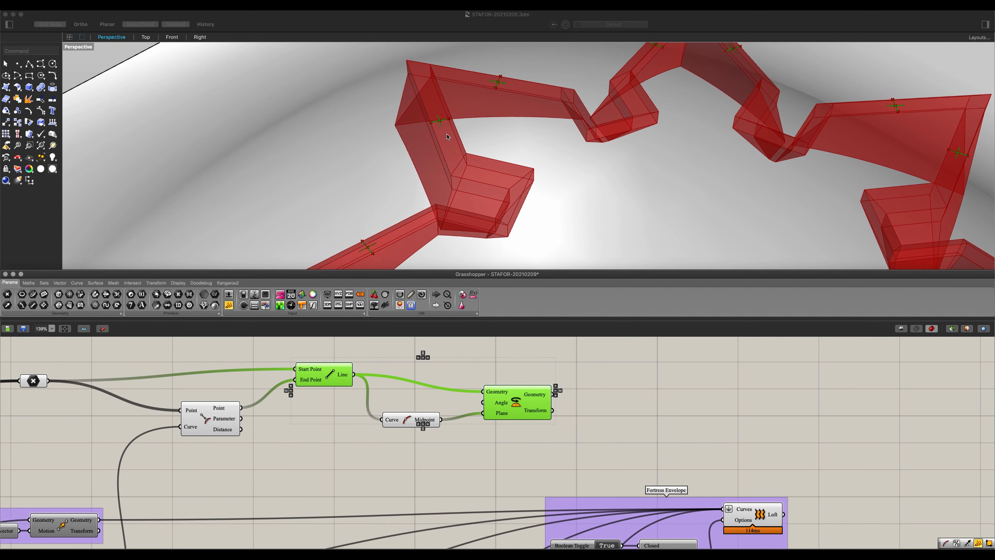
scroll(439, 120, down, 5)
right_drag(494, 118, 487, 138)
click(575, 413)
Step: Add a Flip Curve component after Rotate and feed it the rotated Geometry output
right_drag(577, 414, 497, 420)
right_drag(550, 397, 532, 419)
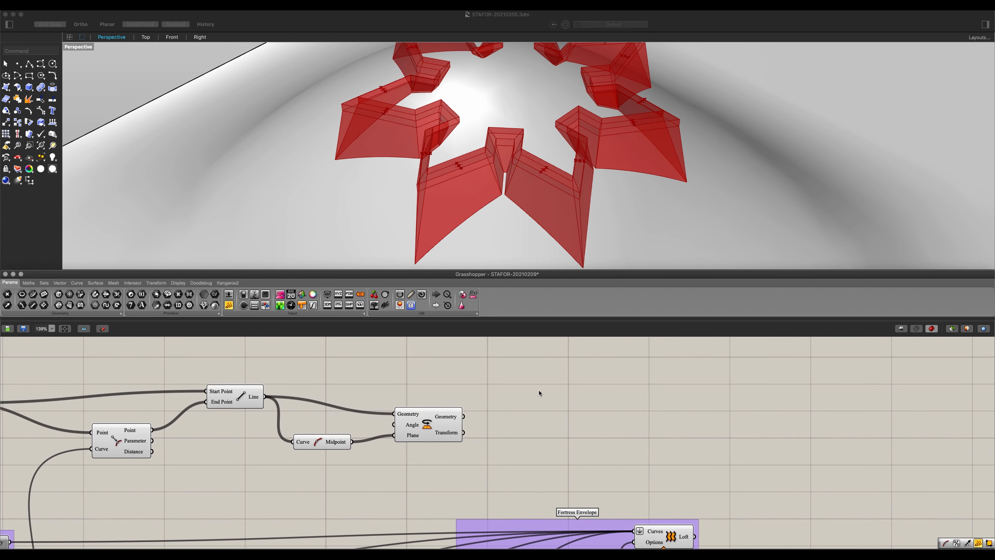
double_click(536, 399)
text(flip)
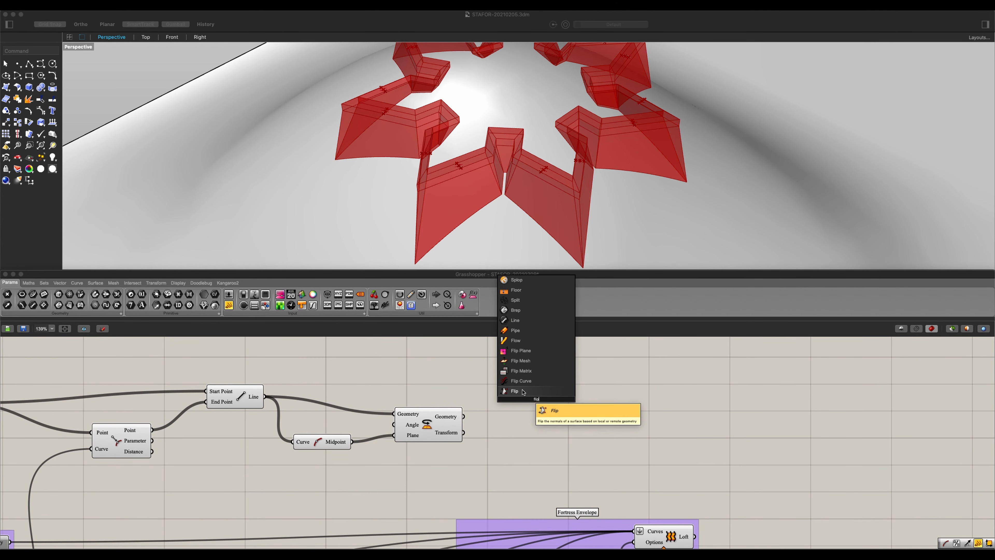
click(521, 382)
drag(463, 416, 505, 422)
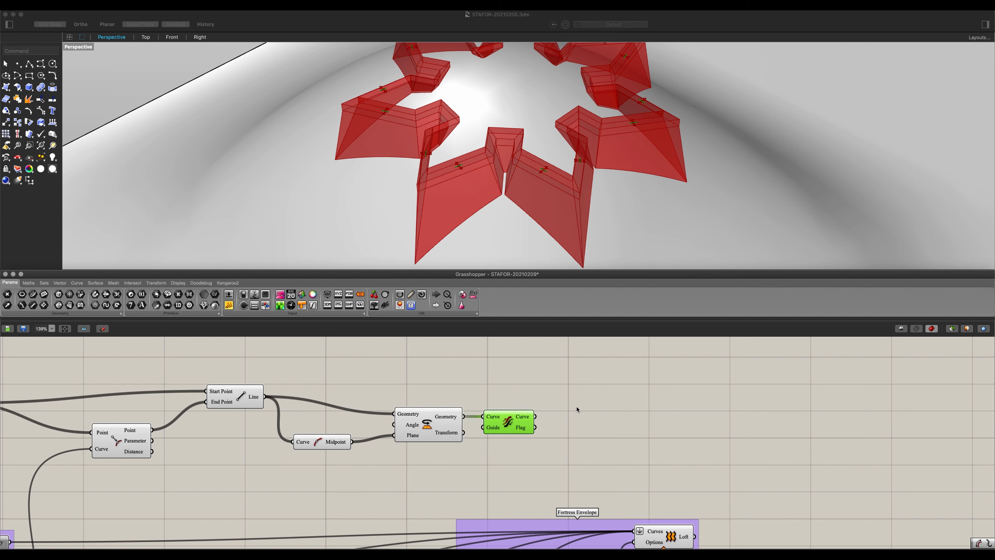
Step: Add a Construct Plane component and place it clear of the Flip Curve component, slightly above it
double_click(549, 412)
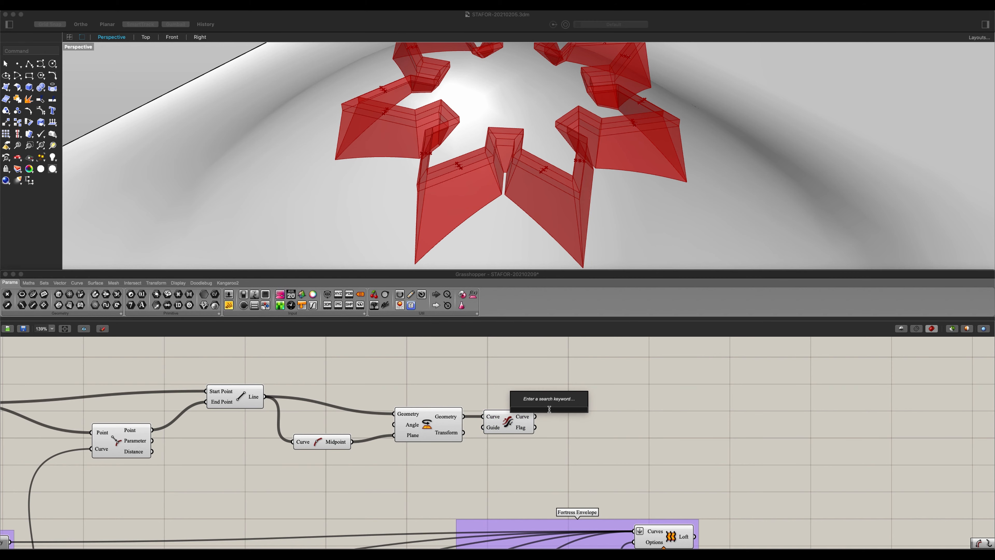
text(constru)
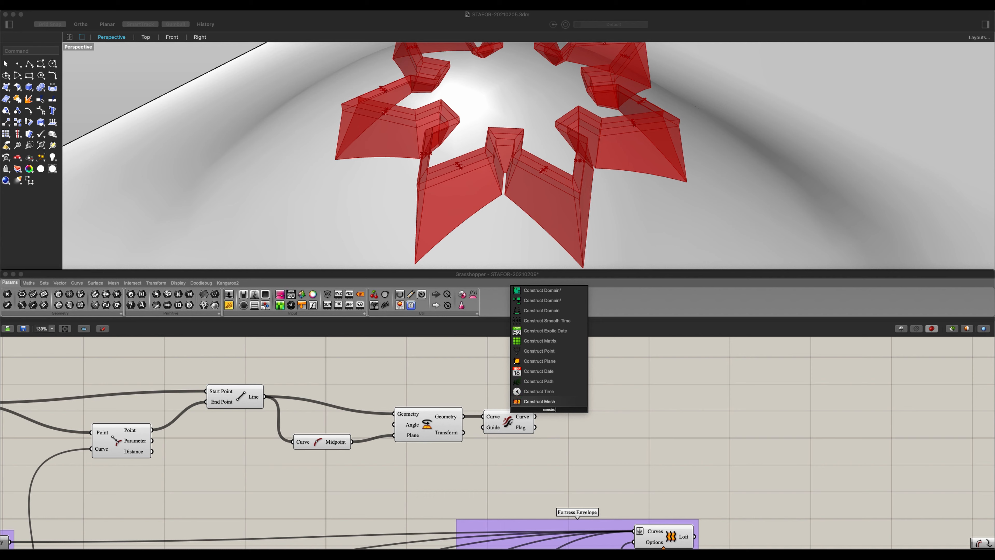
key(Up)
key(Up)
key(Up)
key(Up)
key(Return)
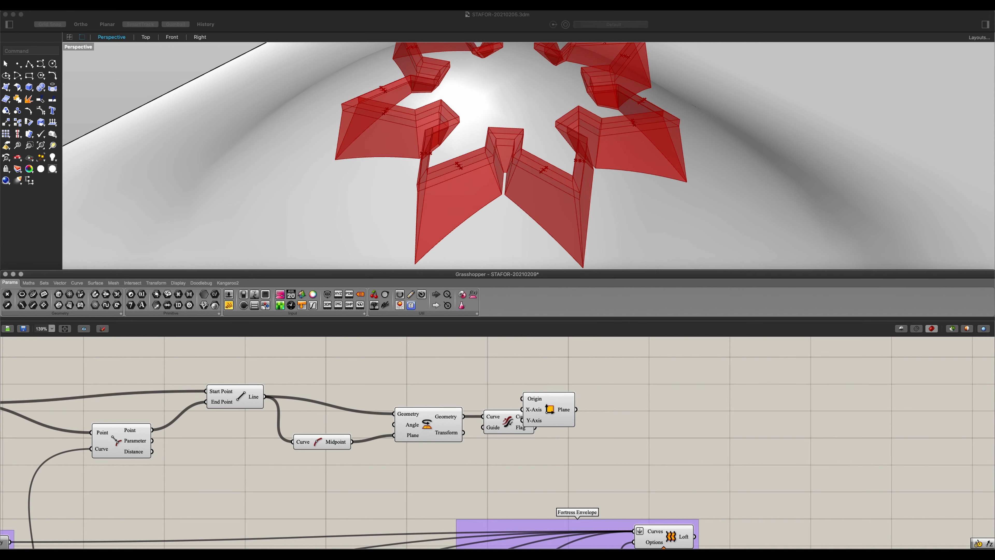
drag(535, 409, 583, 391)
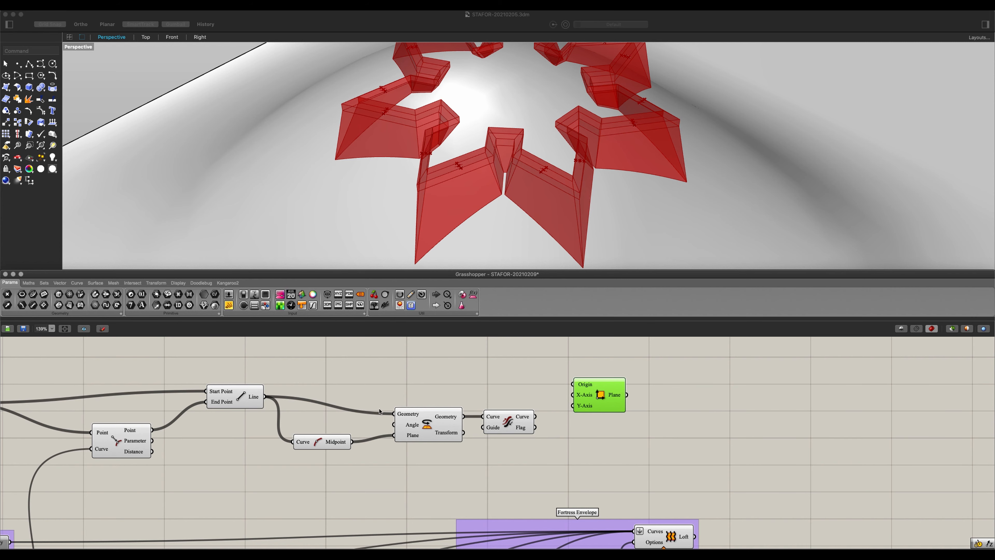
Step: Wire the Point container to the plane's Origin, the Line output to X-Axis and the flipped Curve to Y-Axis
right_drag(379, 411, 495, 448)
scroll(495, 448, down, 1)
drag(104, 440, 683, 421)
scroll(677, 435, up, 4)
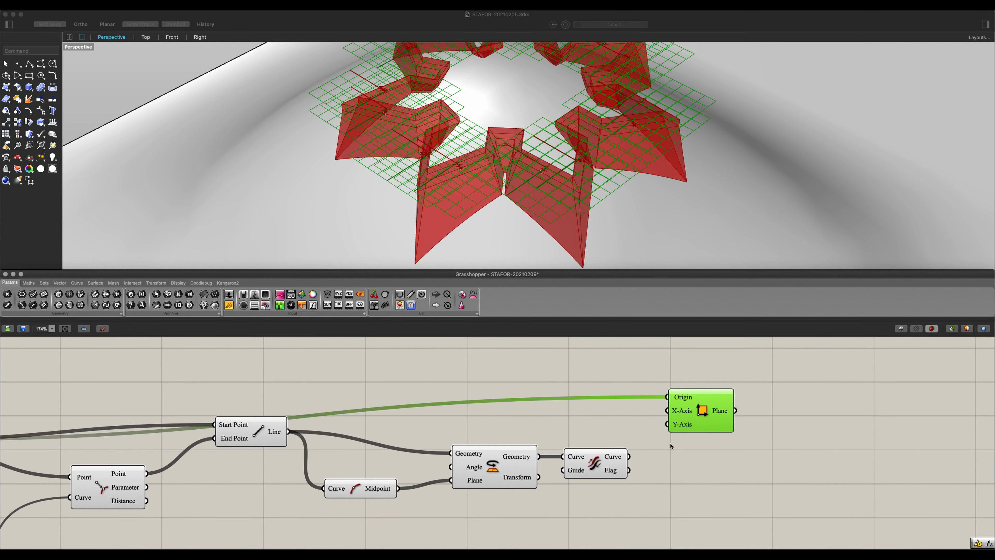
mouse_move(609, 457)
drag(288, 431, 667, 411)
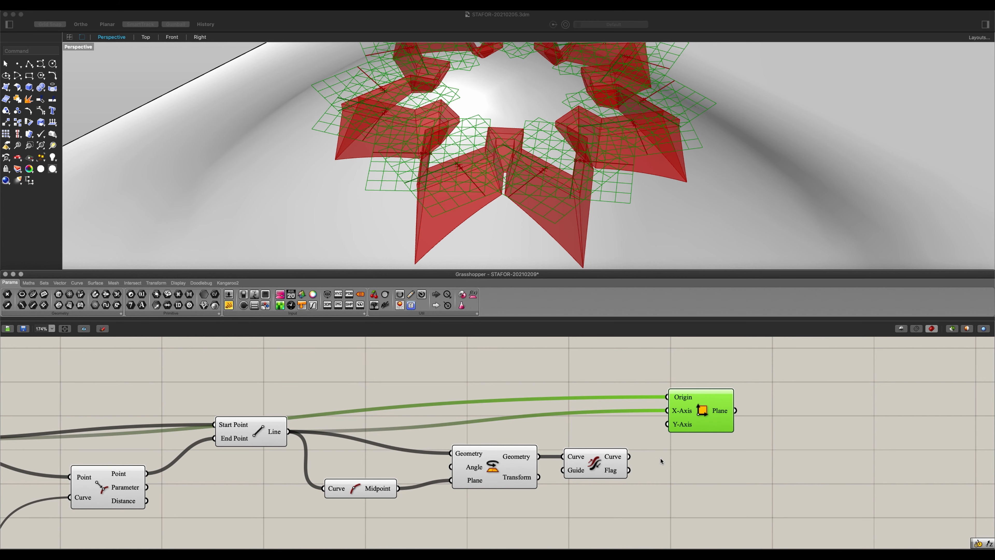
drag(652, 460, 667, 424)
right_drag(497, 156, 450, 157)
scroll(497, 156, down, 5)
Step: Tidy the plane definition by arranging its Point, Curve Closest Point, Line, Curve Middle, Rotate, Flip Curve and Construct Plane components closer together
scroll(665, 431, down, 2)
right_drag(588, 439, 702, 425)
drag(492, 416, 499, 421)
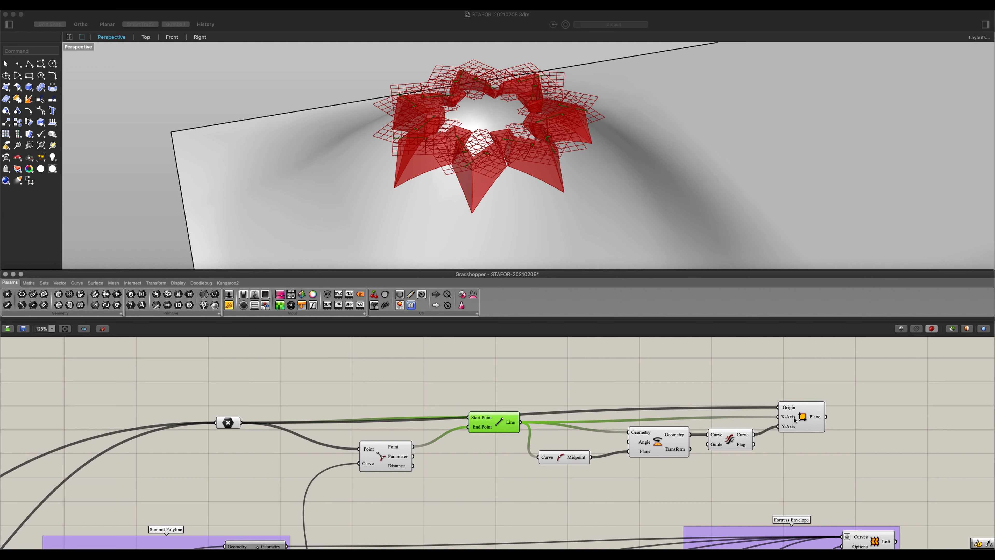
drag(792, 418, 788, 395)
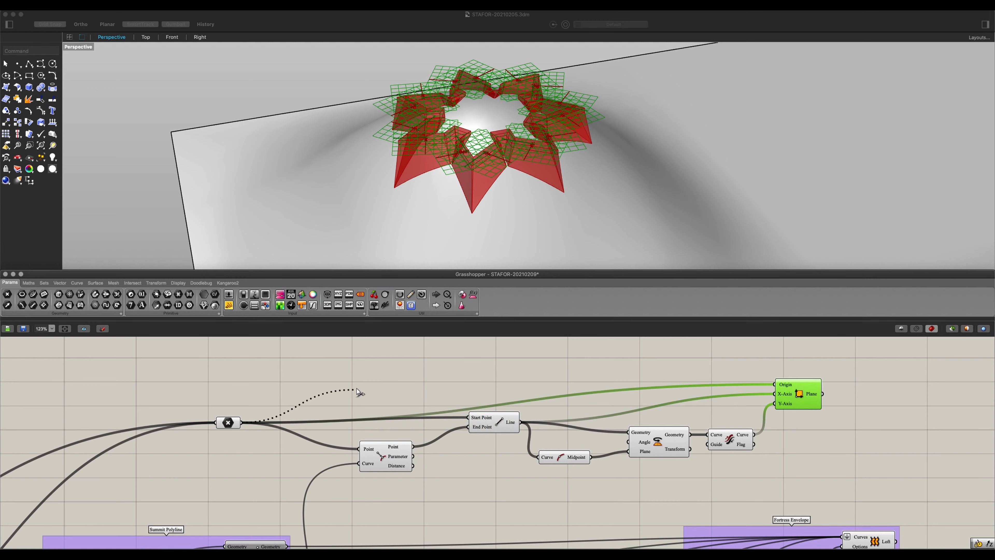
drag(237, 419, 359, 384)
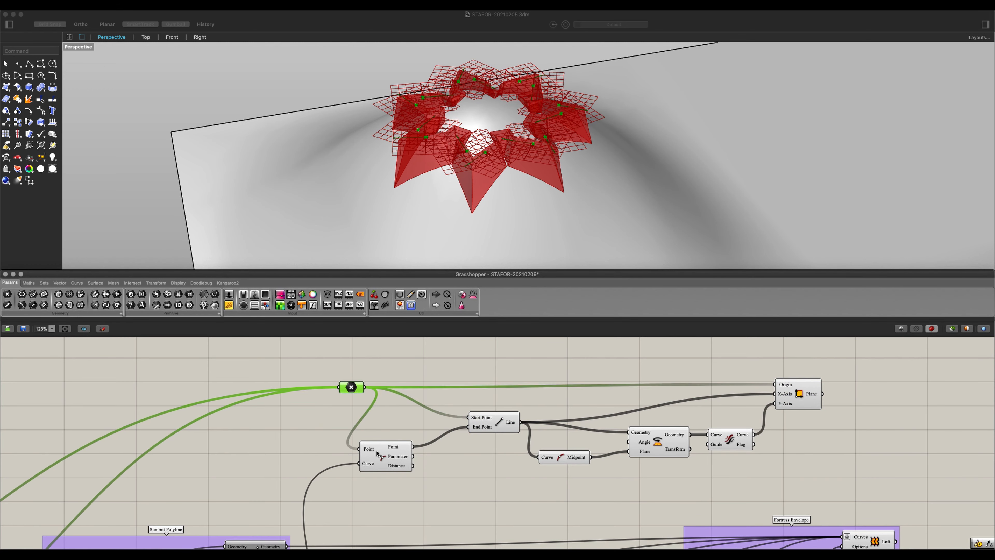
drag(380, 452, 428, 433)
drag(575, 457, 586, 451)
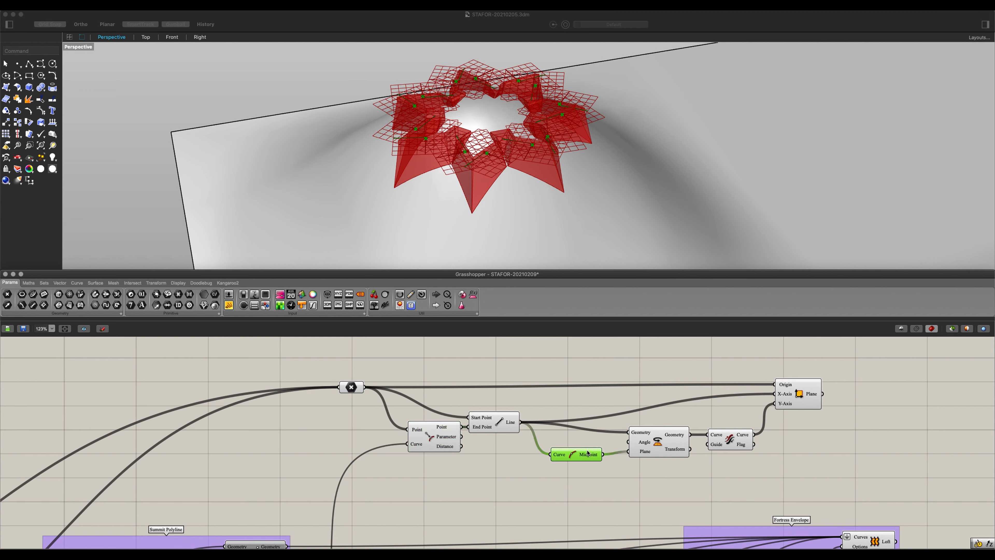
drag(659, 444, 641, 444)
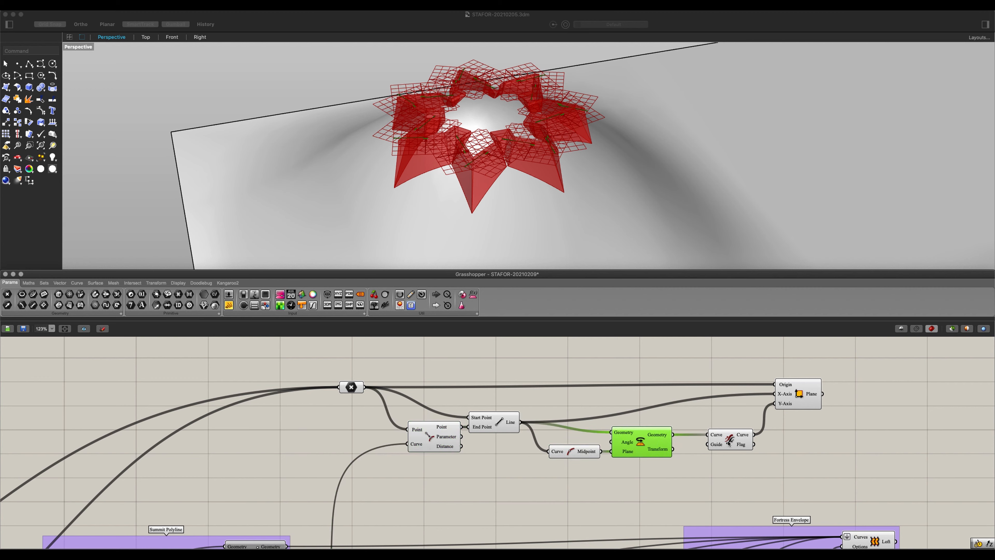
drag(728, 442, 699, 442)
drag(797, 393, 768, 393)
right_drag(646, 157, 744, 153)
right_drag(744, 152, 763, 152)
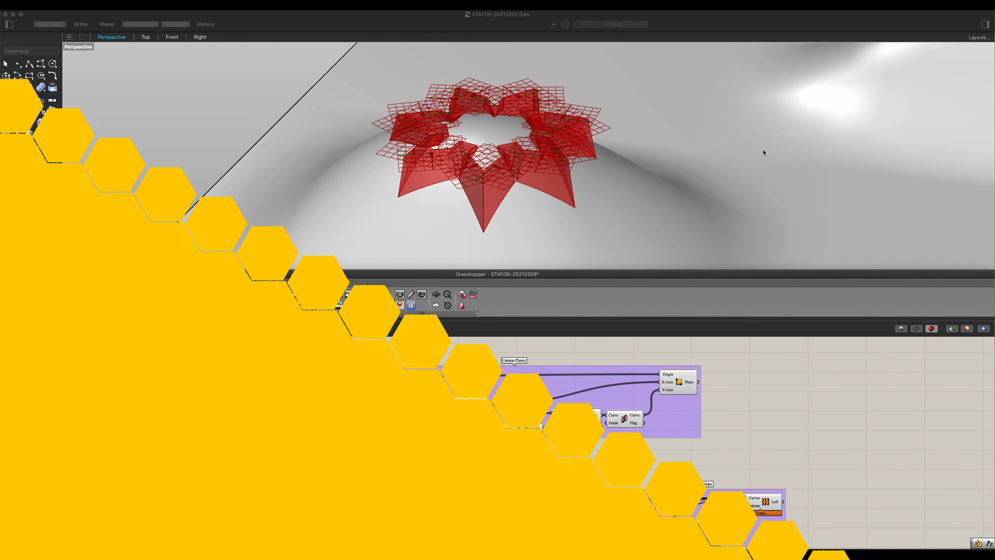
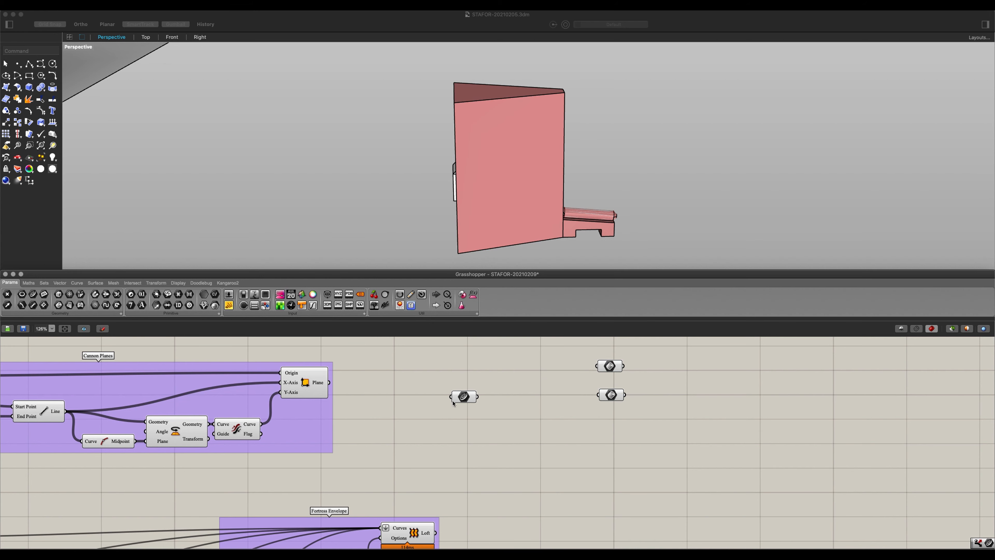
Step: Add a Construct Plane component to the right of the Curve container, leaving a wide gap between the two
drag(462, 397, 443, 412)
click(518, 421)
double_click(507, 413)
text(constr)
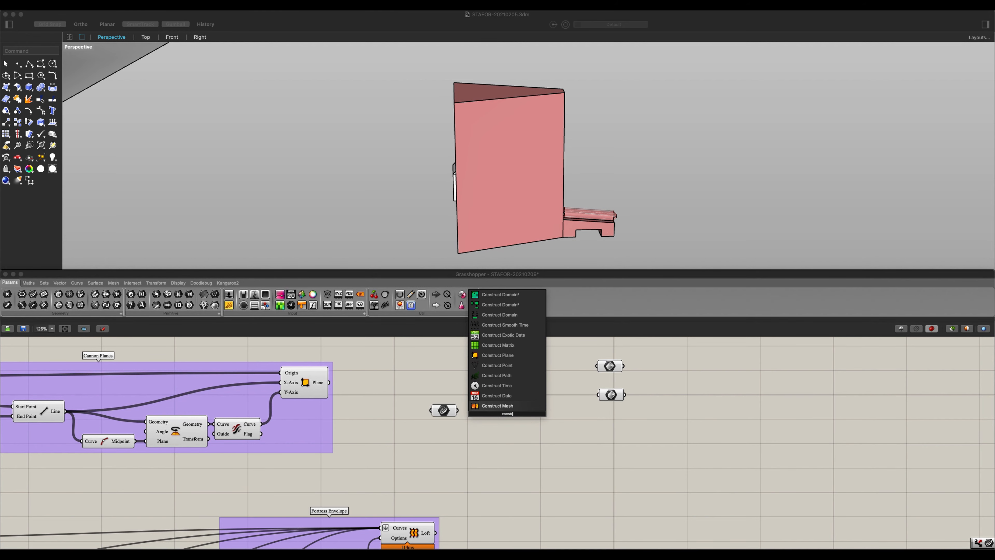
key(Up)
key(Up)
key(Up)
key(Up)
key(Up)
key(Return)
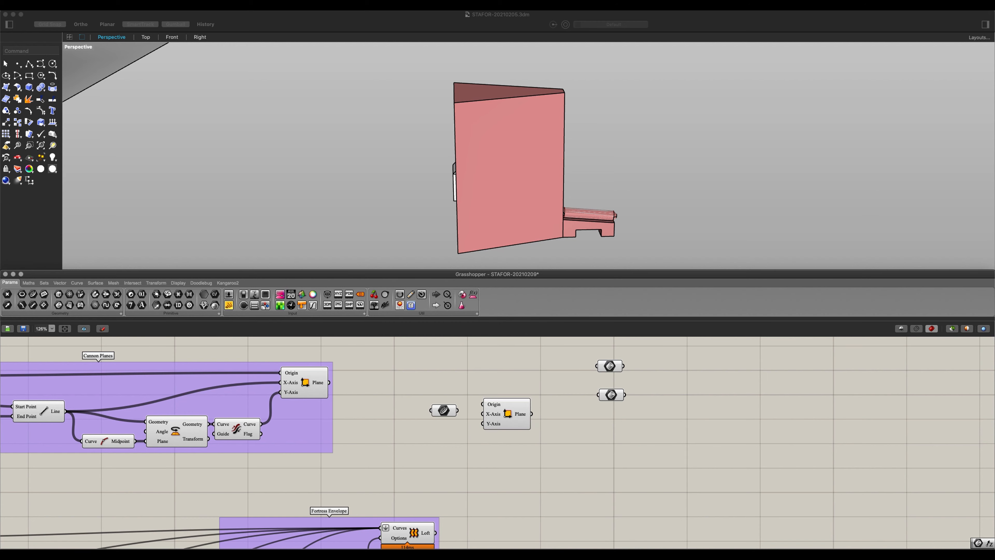
drag(506, 414, 544, 418)
drag(444, 410, 426, 407)
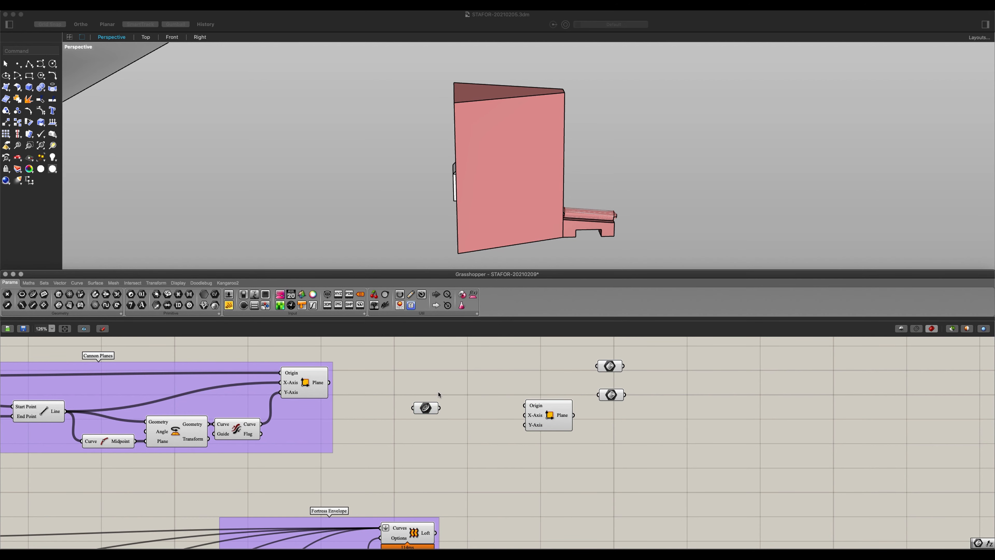
Step: Add an End Points component between the Curve container and the new Construct Plane, and feed it the Curve container
double_click(438, 392)
text(endpoi)
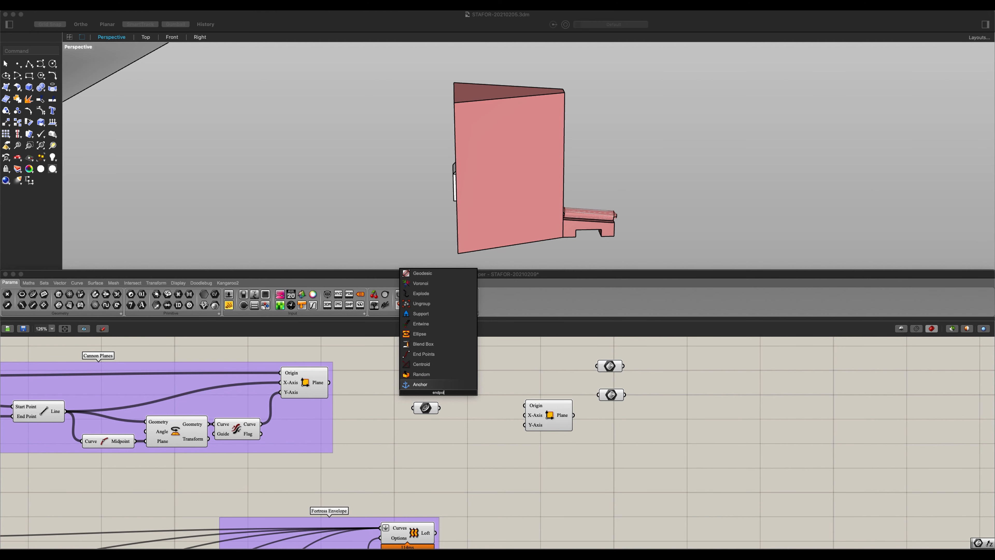
key(Up)
key(Up)
key(Up)
key(Return)
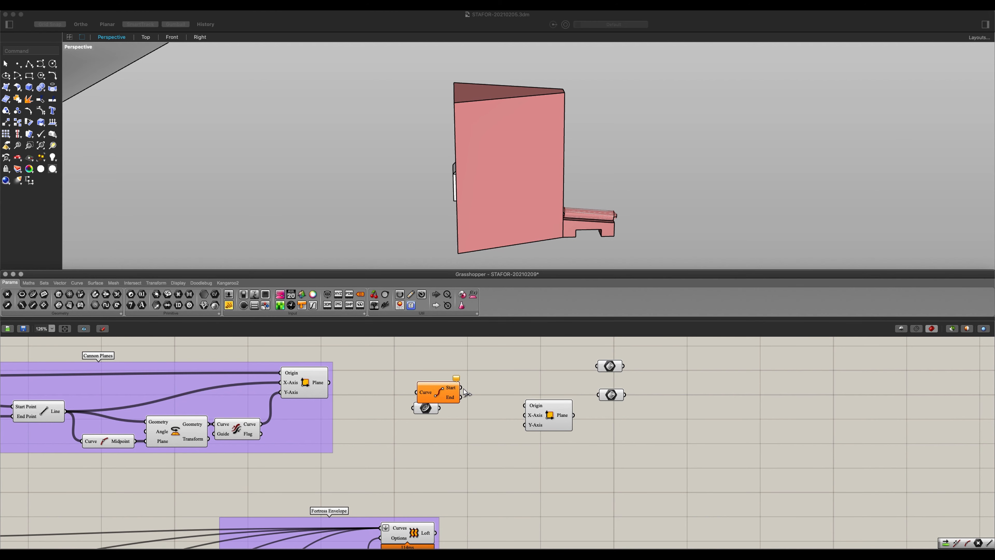
drag(436, 395, 469, 387)
click(537, 409)
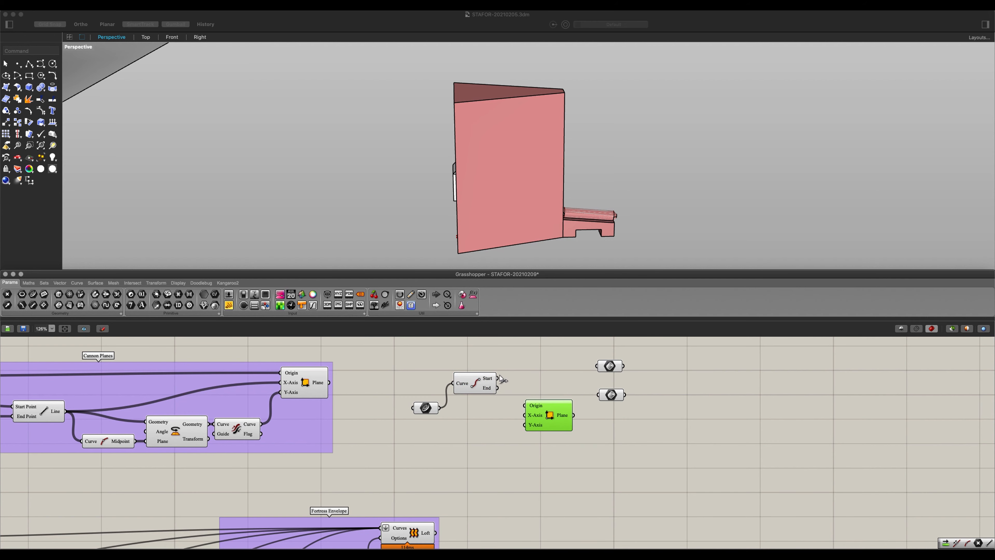
Step: Wire the End Points Start output to the new plane's Origin and the Curve container to its X-Axis, and check the plane beside the cannon
drag(497, 377, 542, 425)
click(484, 388)
drag(484, 388, 494, 390)
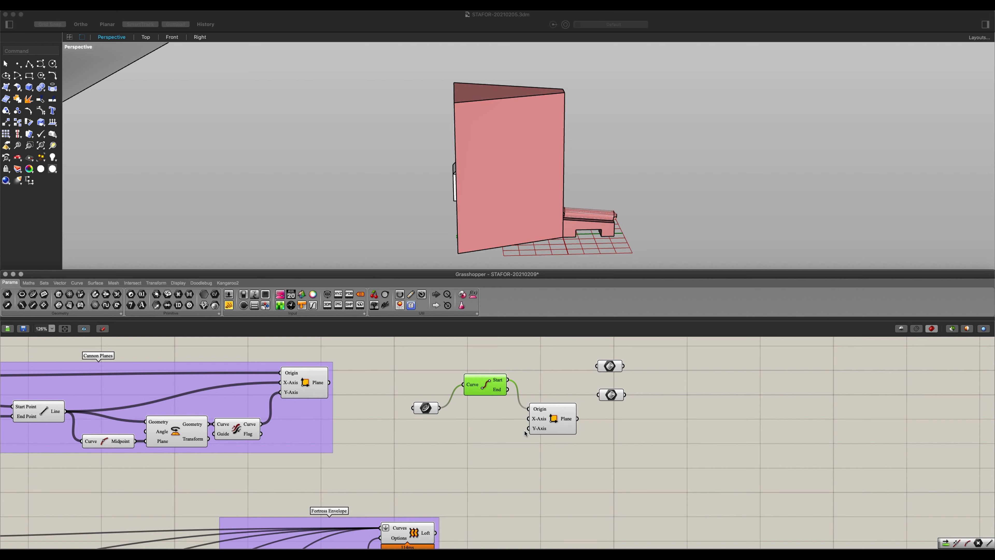
drag(439, 407, 528, 418)
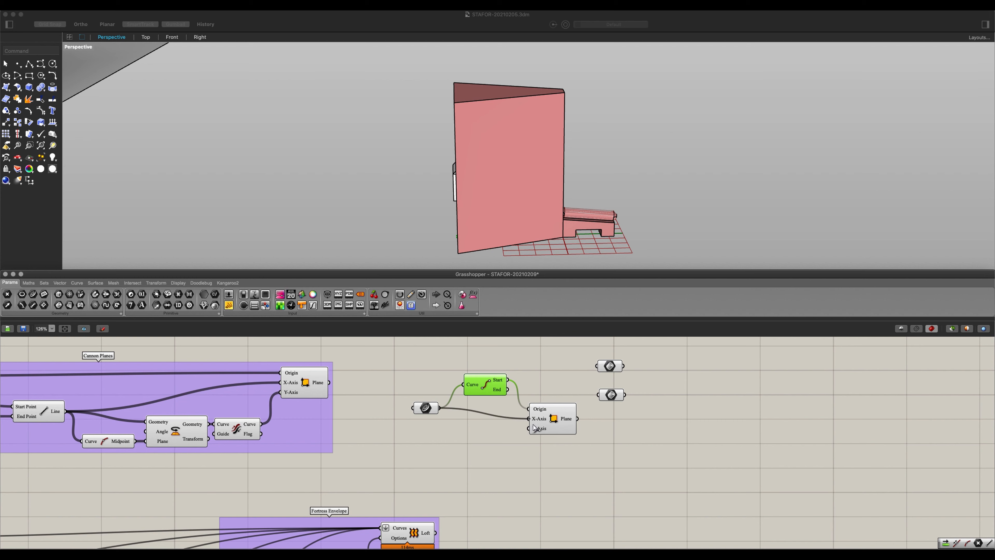
click(559, 422)
right_drag(517, 212, 541, 153)
scroll(668, 188, up, 5)
scroll(566, 215, down, 5)
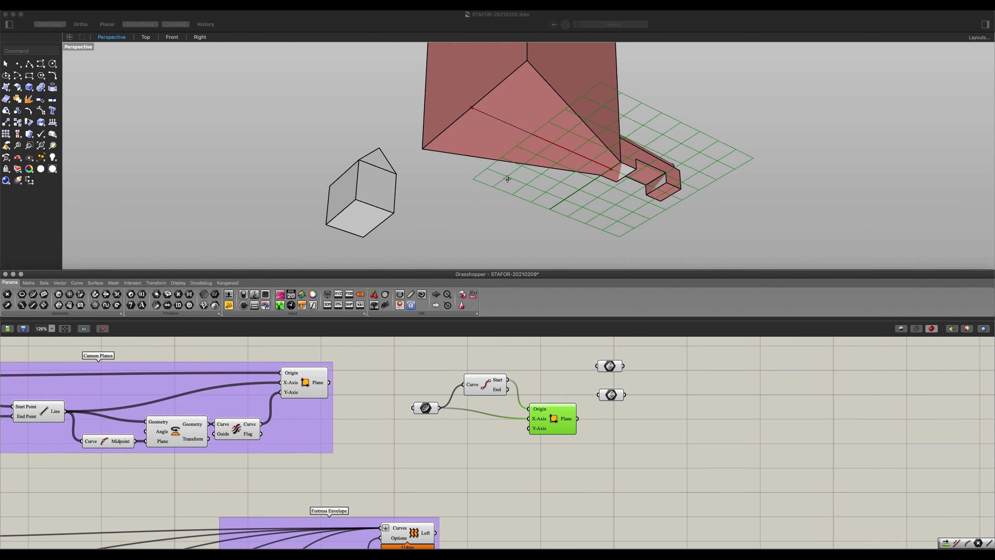
right_drag(501, 191, 520, 205)
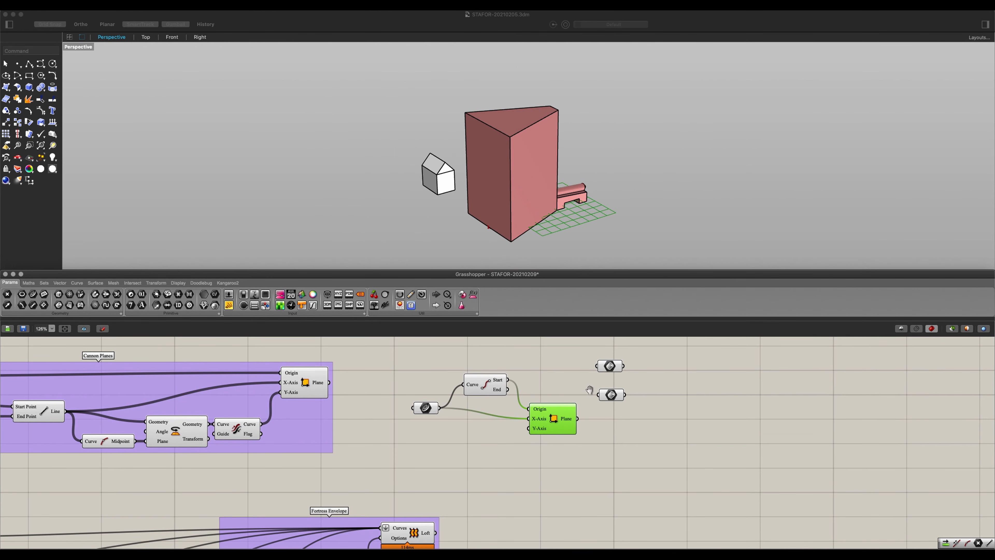
Step: Move the Curve container, End Points and Construct Plane components together slightly down, clear of the two geometry containers
right_drag(545, 472, 477, 474)
drag(485, 475, 335, 364)
drag(418, 396, 437, 406)
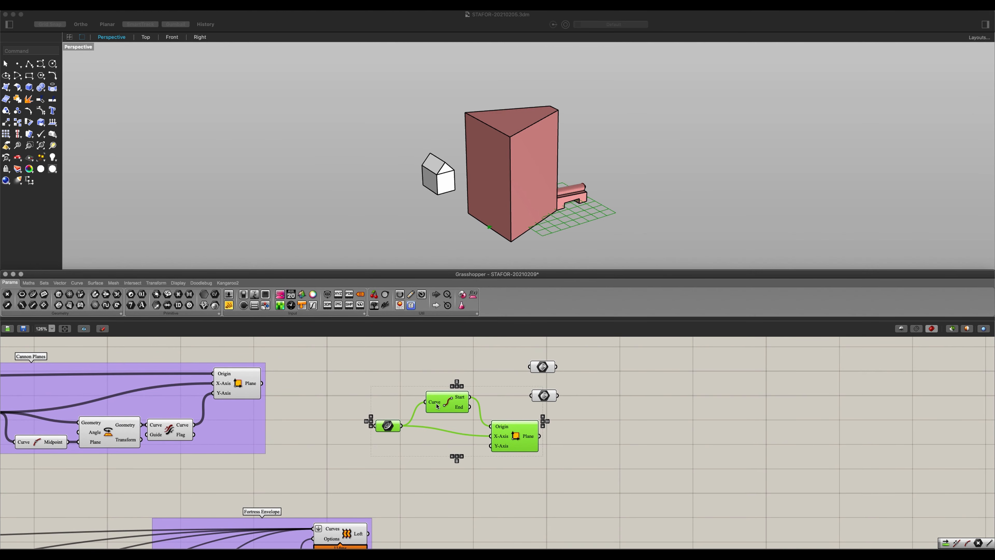
click(388, 463)
Step: Turn off the preview of all components in the Cannon Planes group
scroll(470, 443, down, 5)
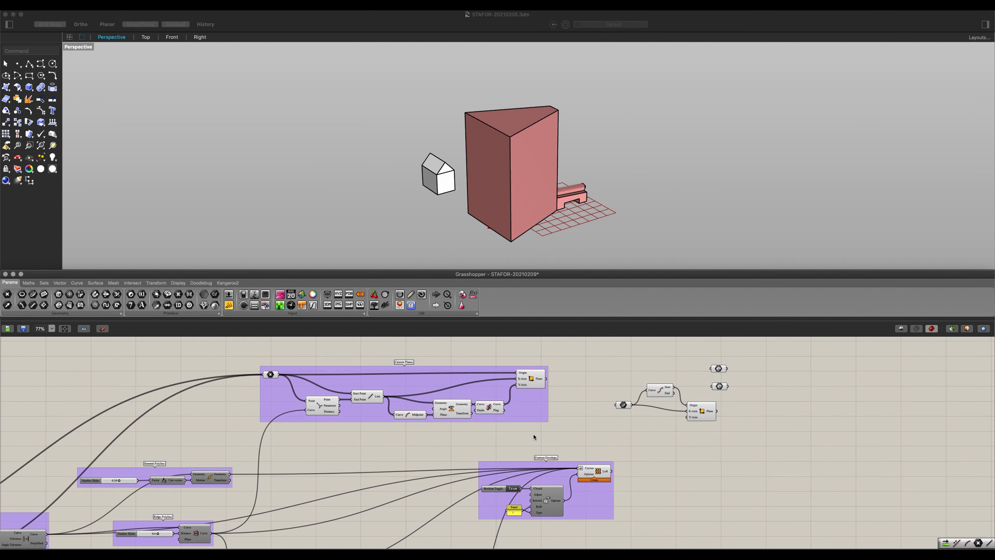
drag(517, 435, 228, 344)
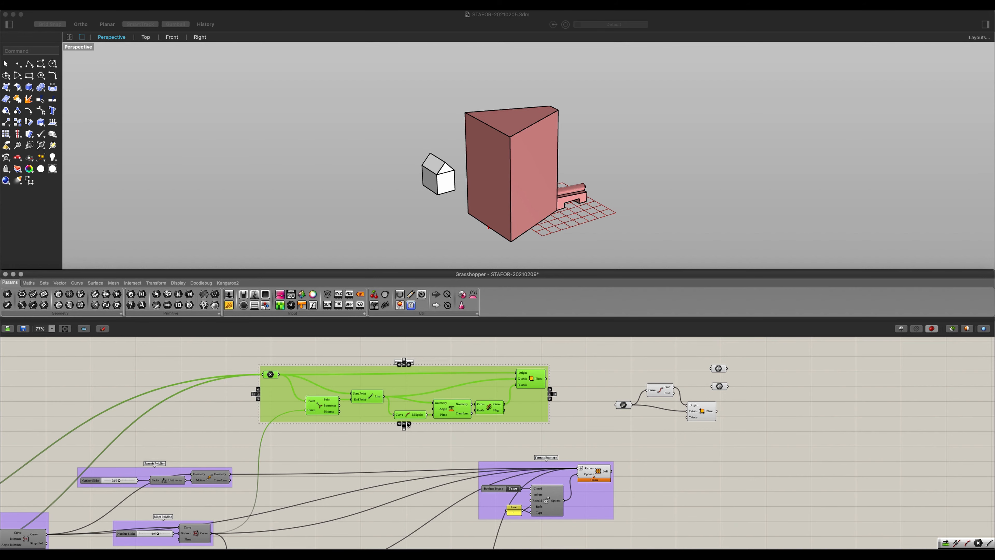
click(554, 423)
right_drag(475, 437, 215, 436)
Step: Add an Orient component to the right of the cannon's Construct Plane
scroll(503, 404, up, 7)
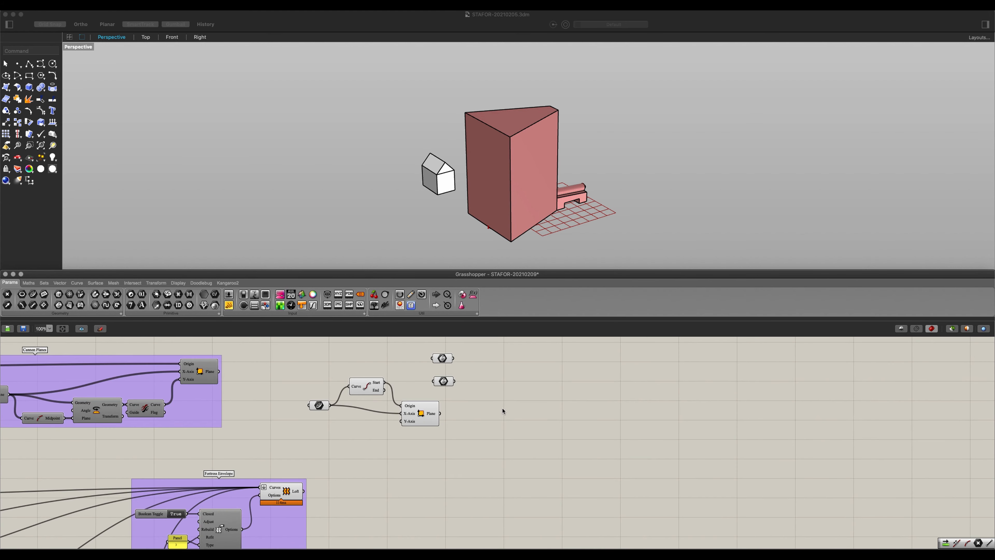
double_click(496, 428)
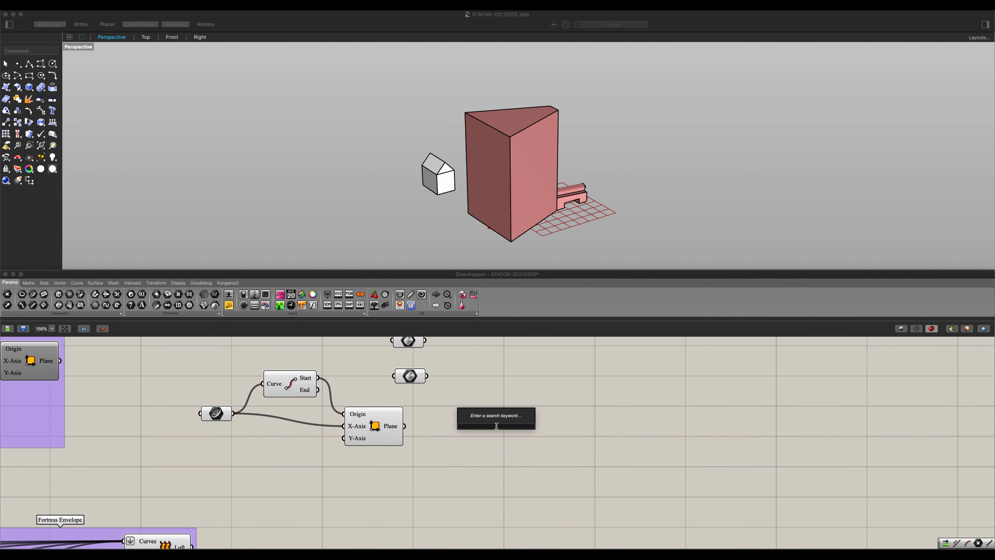
text(orin)
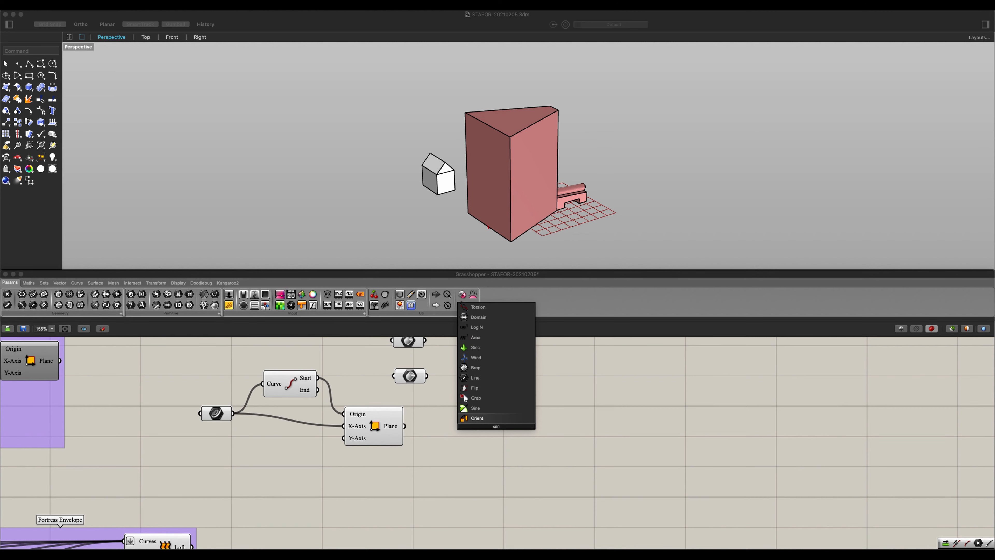
key(Return)
drag(504, 422, 568, 432)
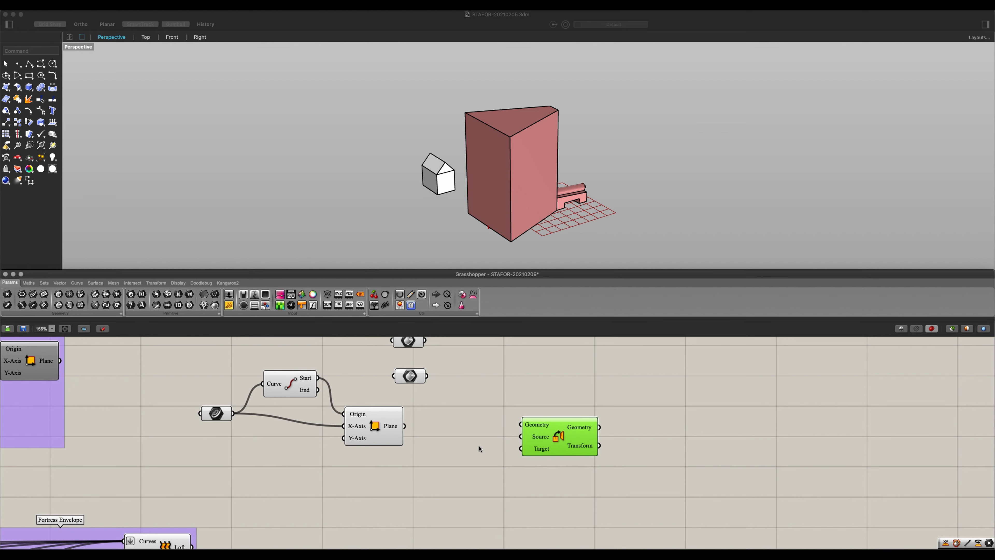
Step: Wire the cannon's plane to Orient's Source and both geometry containers to its Geometry input, and graft that input
drag(403, 427, 532, 419)
right_drag(450, 410, 440, 433)
drag(417, 398, 505, 439)
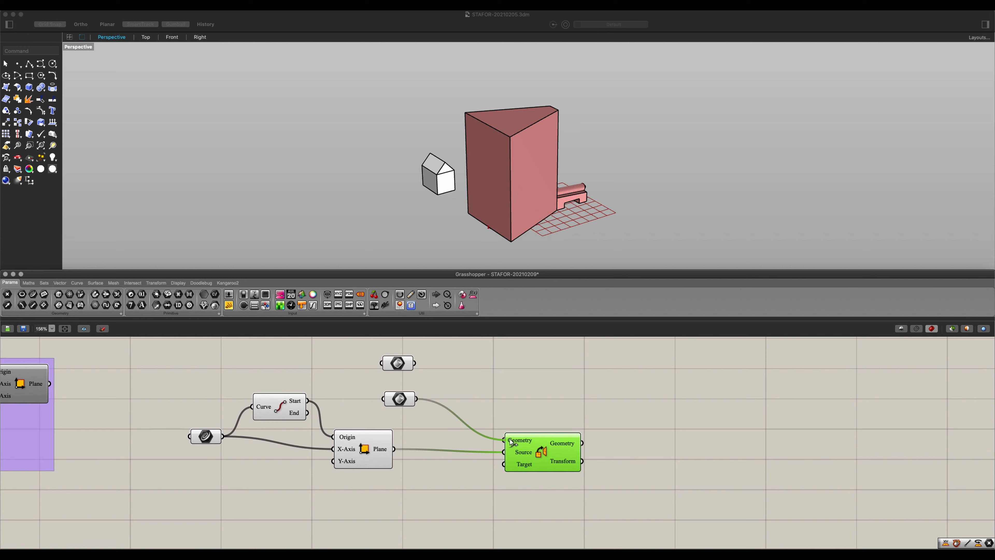
drag(415, 363, 477, 362)
drag(494, 418, 504, 439)
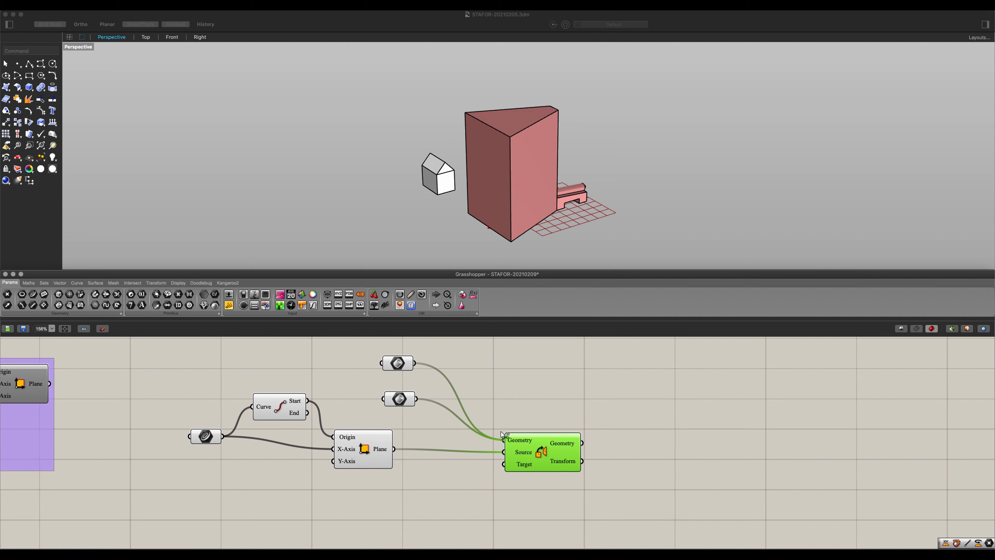
right_click(512, 441)
click(530, 478)
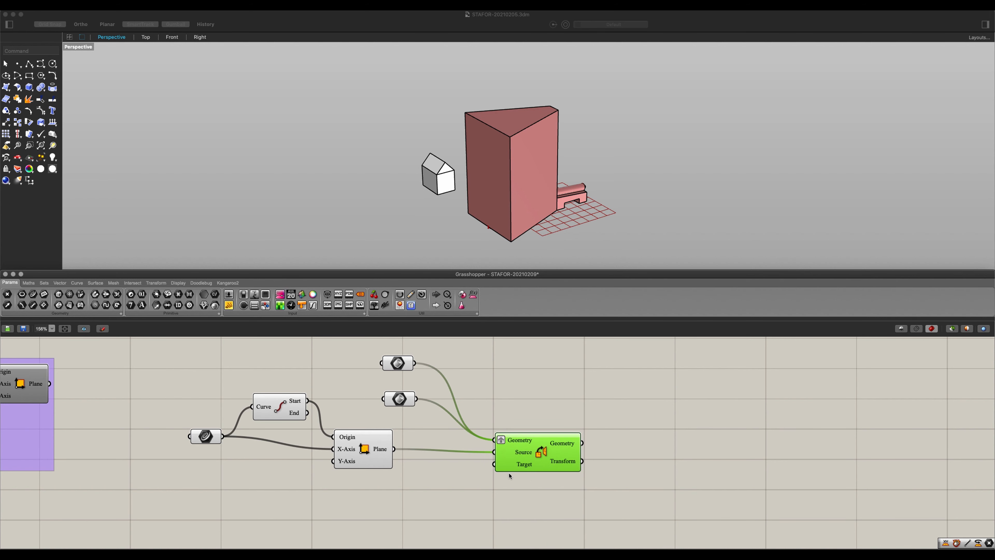
Step: Wire the Plane output of the Cannon Planes group to Orient's Target
right_drag(461, 472, 557, 468)
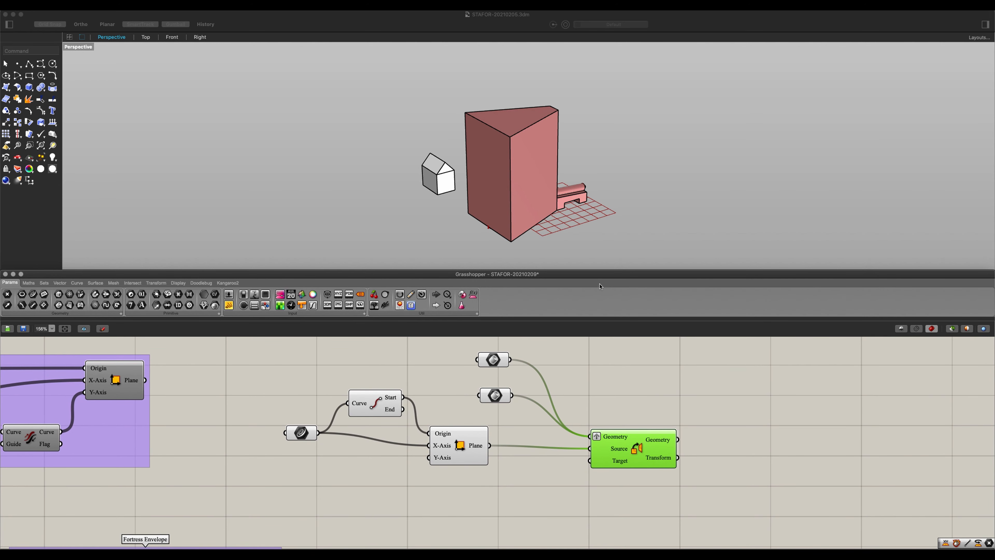
scroll(284, 339, left, 5)
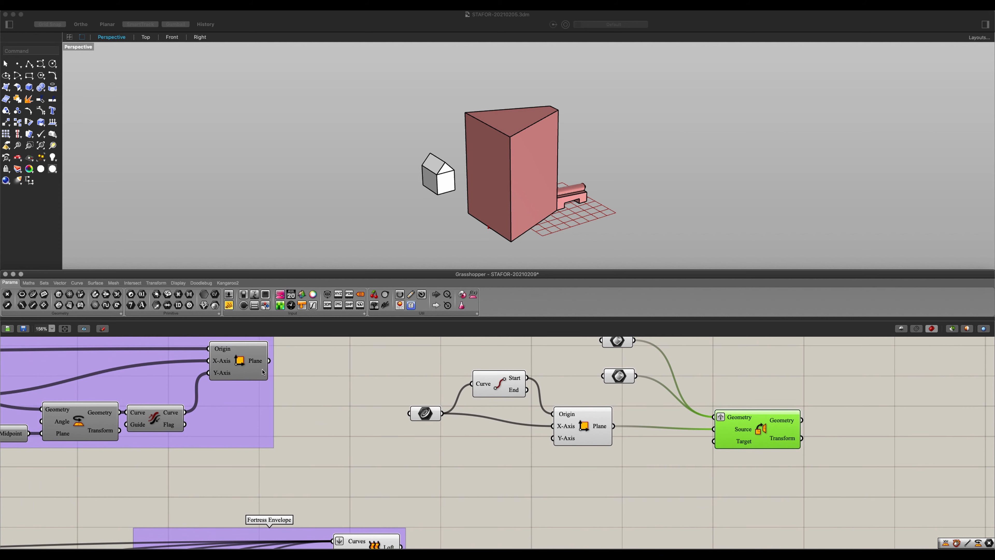
drag(270, 361, 340, 464)
drag(711, 473, 712, 441)
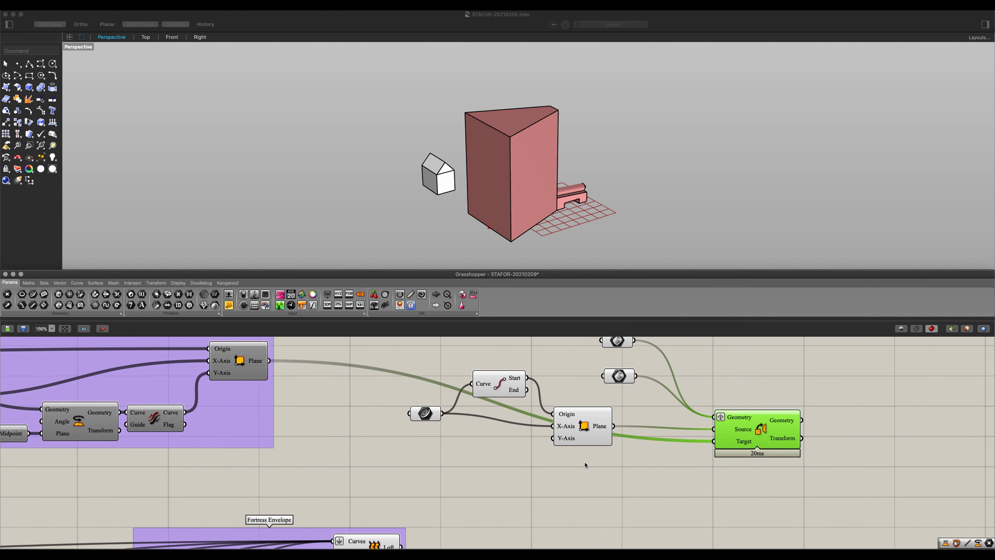
click(575, 462)
Step: Move the cannon's source plane and geometry components up, clear of the Target wire, and turn off their preview
scroll(576, 462, down, 1)
drag(623, 488, 425, 350)
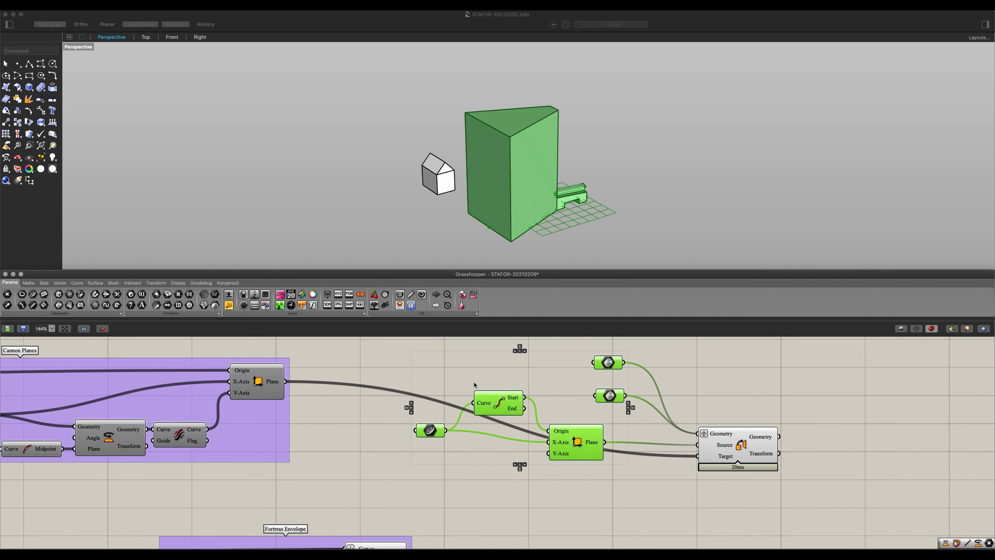
drag(573, 447, 601, 408)
click(686, 454)
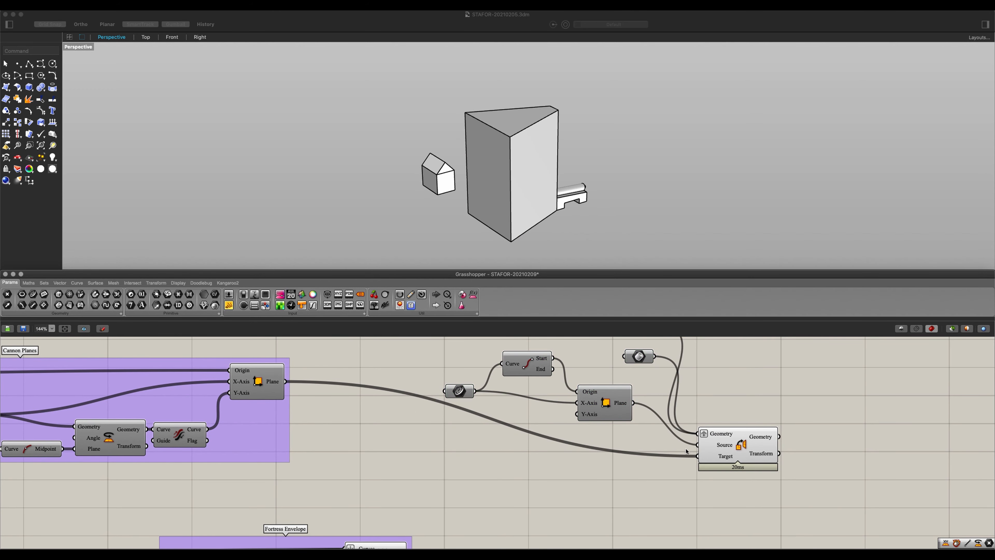
Step: Examine the placement and size of the oriented cannons and cutting volumes on the fortress walls
click(721, 445)
scroll(513, 393, down, 3)
click(440, 205)
scroll(439, 206, down, 5)
scroll(440, 209, down, 2)
shift+right_drag(439, 209, 559, 189)
scroll(508, 204, up, 6)
right_drag(497, 172, 348, 170)
scroll(499, 203, up, 8)
scroll(516, 191, down, 5)
scroll(515, 190, up, 4)
scroll(504, 195, down, 5)
scroll(488, 189, down, 5)
scroll(425, 153, up, 5)
click(686, 462)
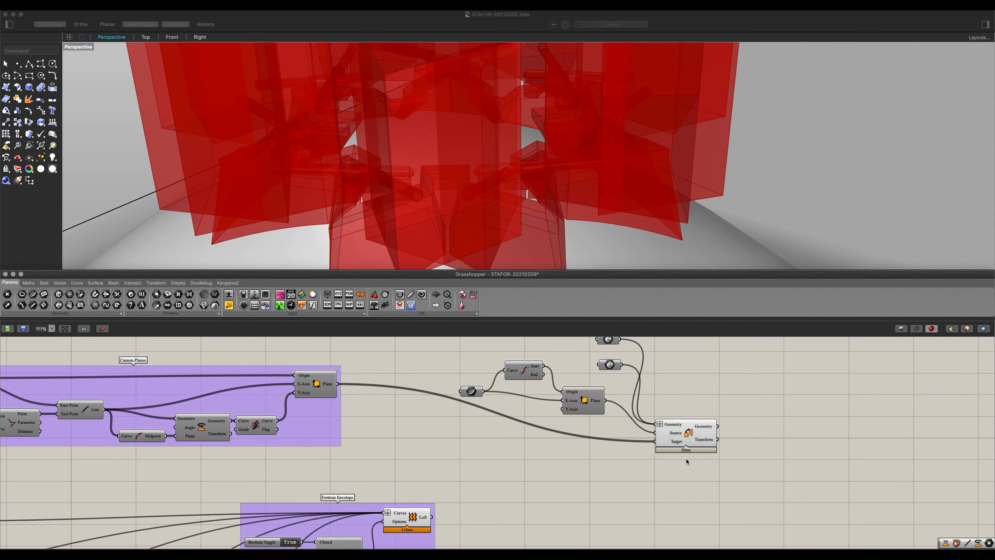
Step: Turn off the Orient component's preview and add a Scale component fed by Orient's Geometry output
click(690, 432)
right_drag(747, 445, 588, 432)
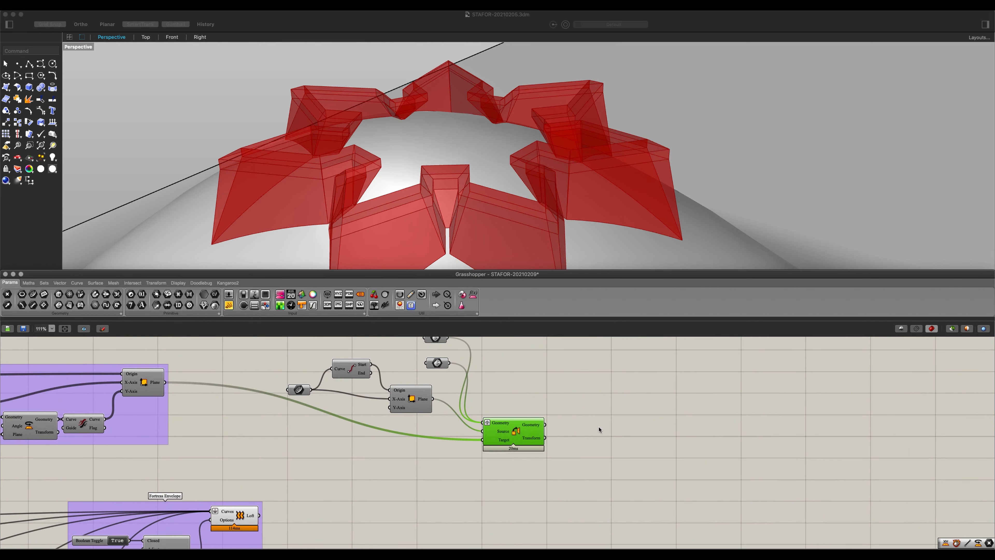
double_click(619, 425)
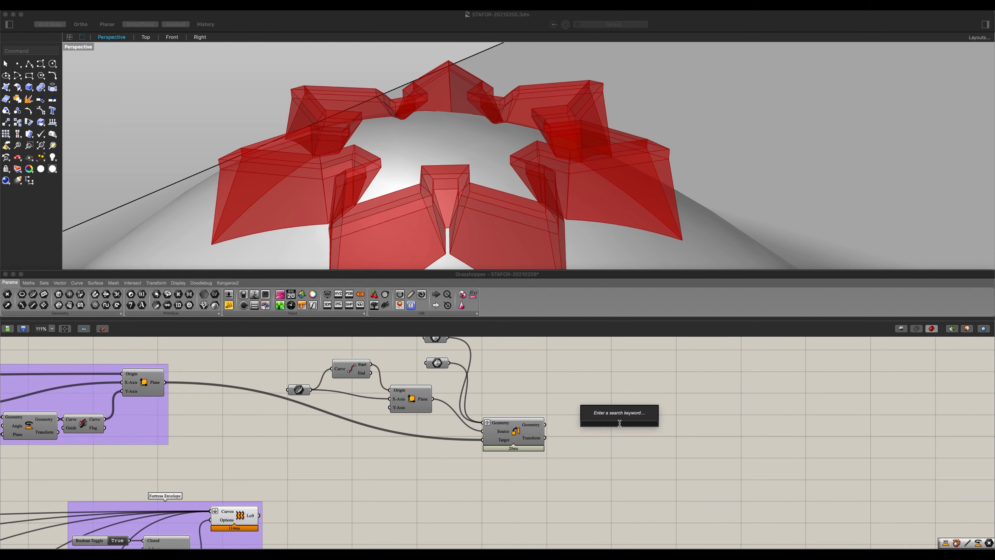
text(scale)
key(Return)
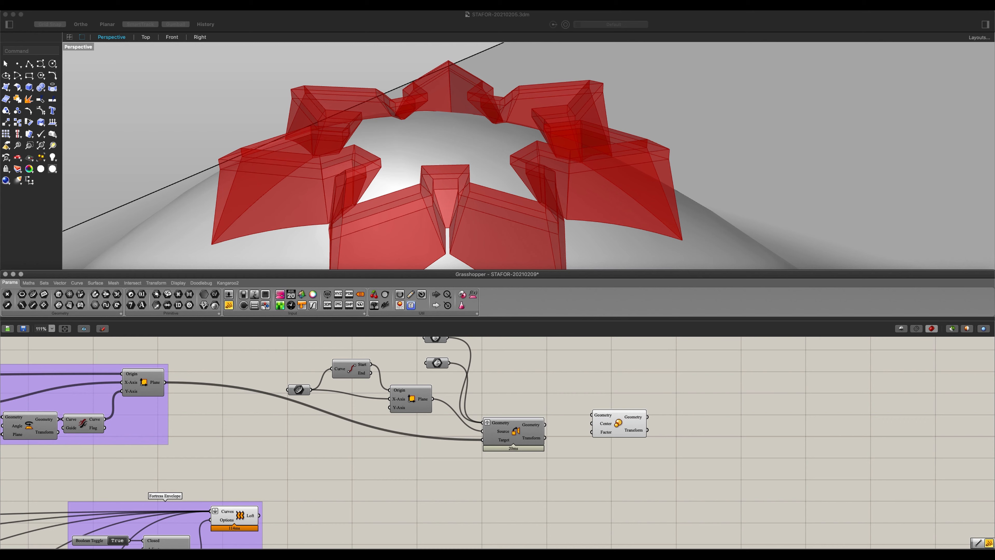
drag(545, 424, 610, 449)
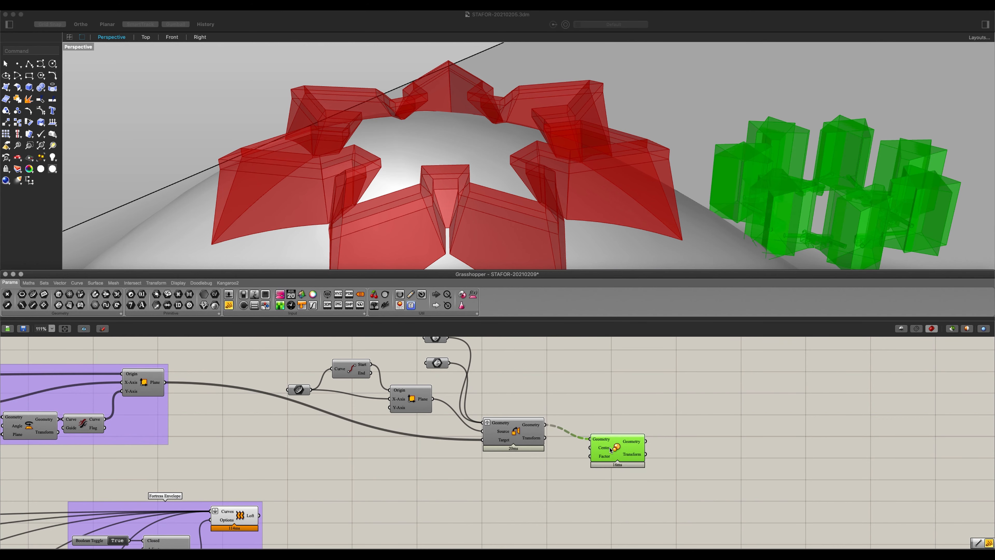
Step: Move Orient up slightly and wire the Plane output of the Cannon Planes group to Scale's Center
drag(506, 438, 496, 414)
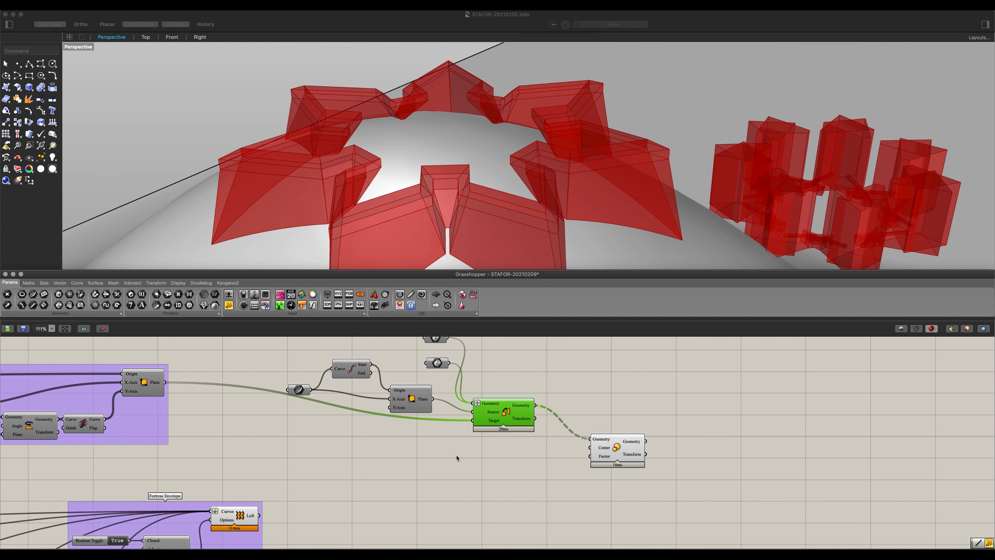
right_drag(456, 455, 462, 447)
drag(171, 375, 619, 449)
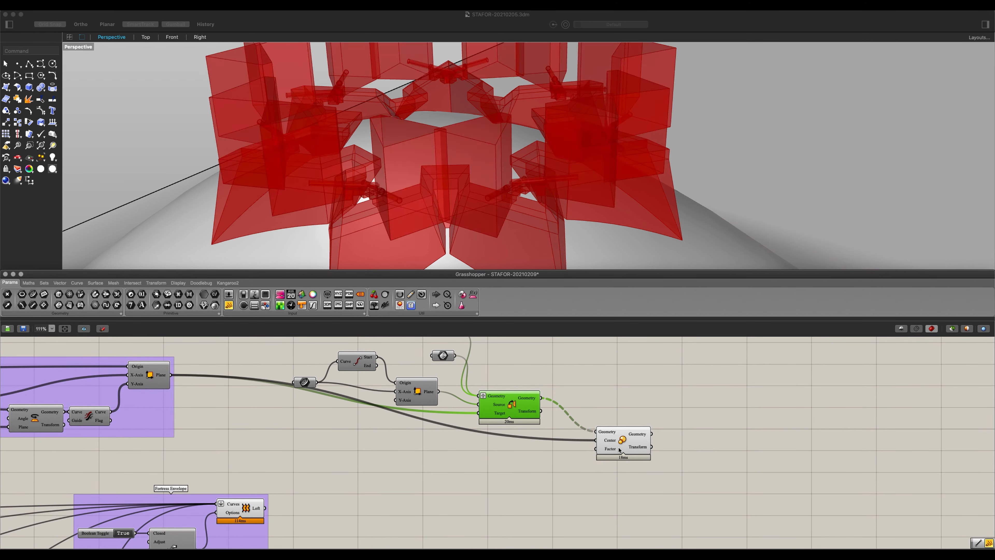
click(620, 442)
scroll(603, 455, up, 3)
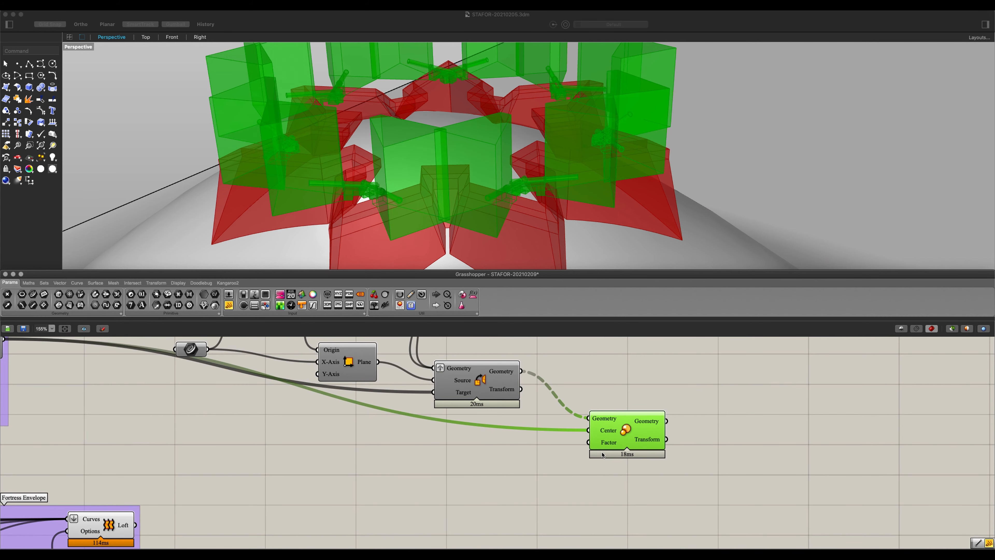
right_drag(515, 462, 545, 460)
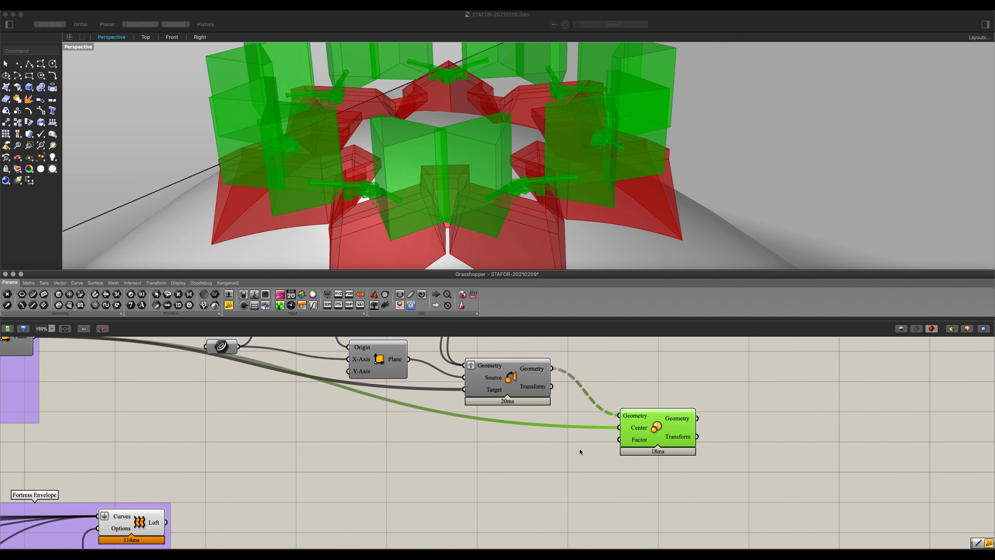
Step: Add a number slider of 1.00 and wire it into the Factor input of the Scale component
double_click(496, 460)
text(1)
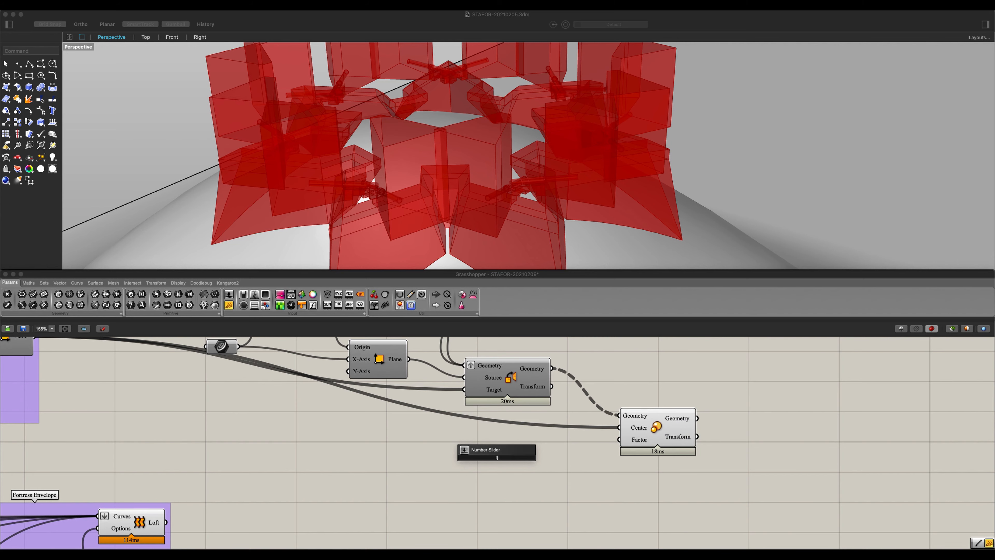
text(.00)
key(Return)
scroll(582, 466, up, 1)
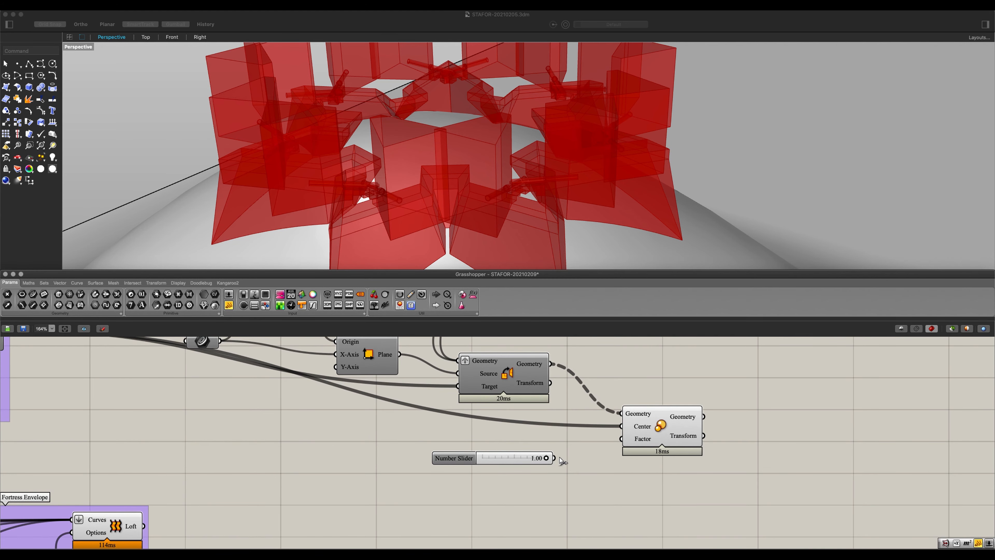
drag(553, 457, 621, 438)
Step: Set the scale factor slider to 0.15 and place it directly beside the Scale component
drag(546, 459, 494, 459)
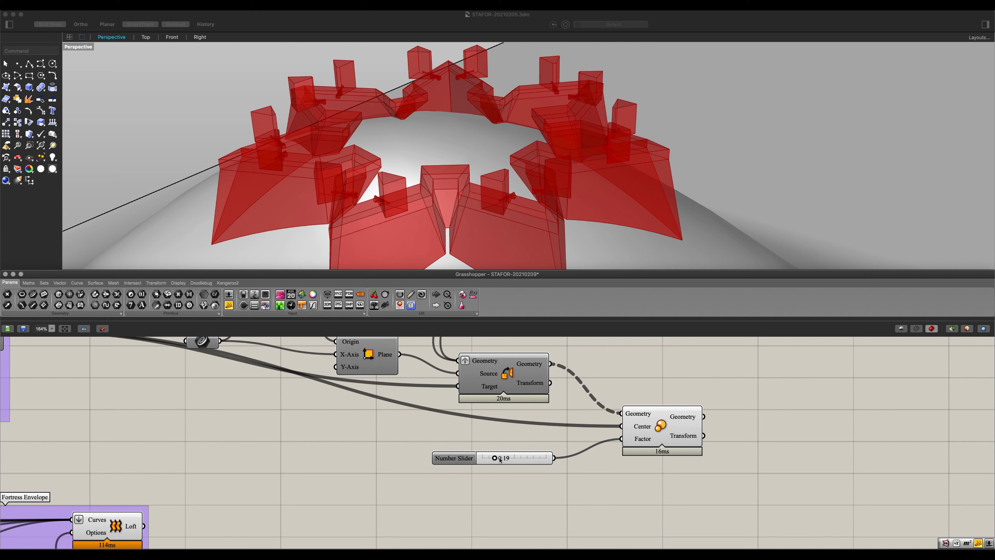
double_click(503, 458)
text(0.15)
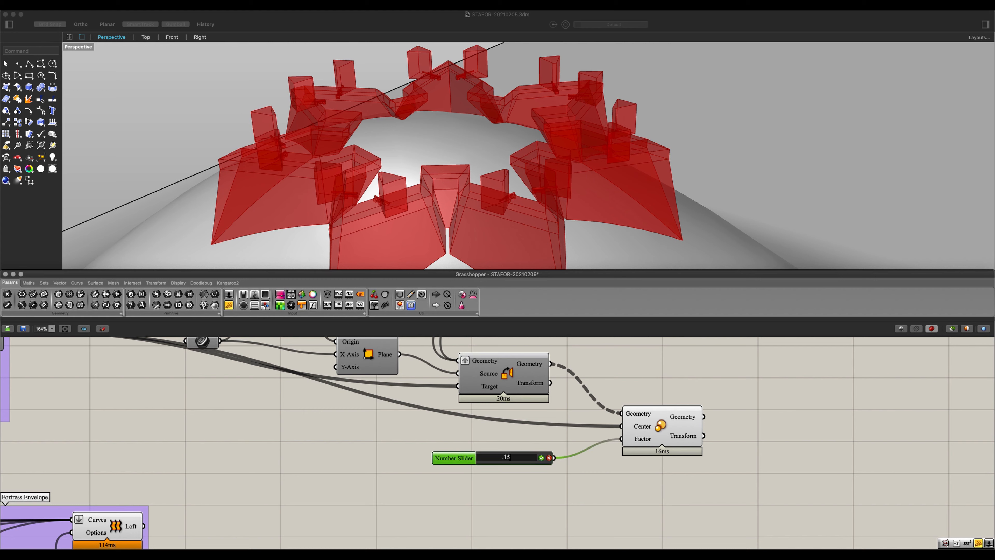
key(Return)
drag(528, 459, 576, 441)
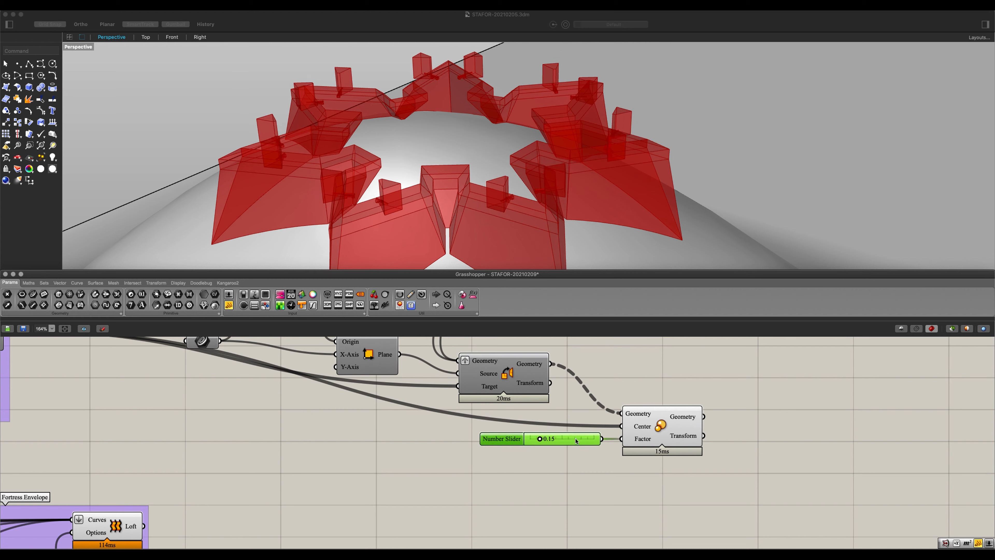
click(566, 454)
Step: Inspect the scaled geometry on the walls and the data structure of Scale's Geometry output
scroll(566, 454, down, 3)
click(640, 450)
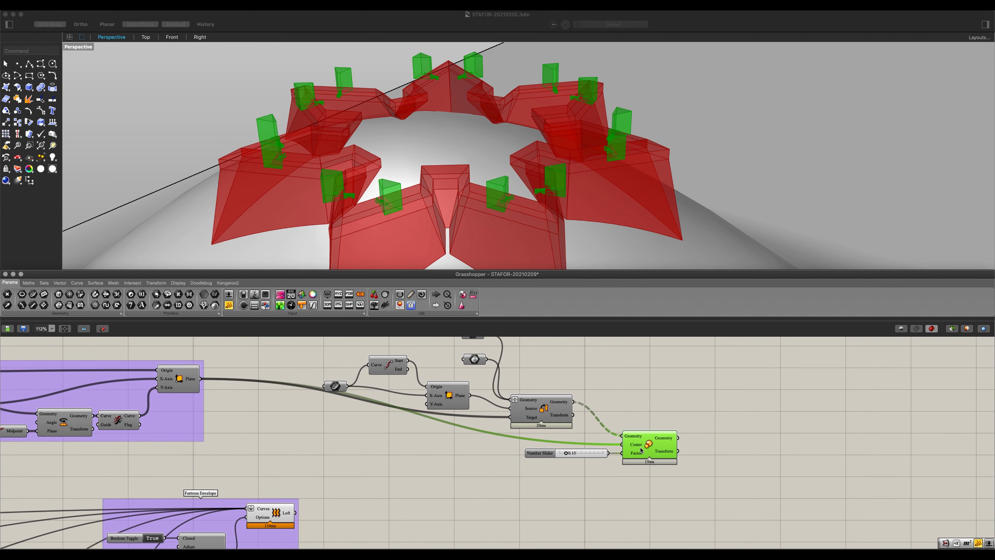
right_drag(568, 376, 578, 394)
click(617, 409)
right_drag(658, 452, 462, 428)
mouse_move(487, 434)
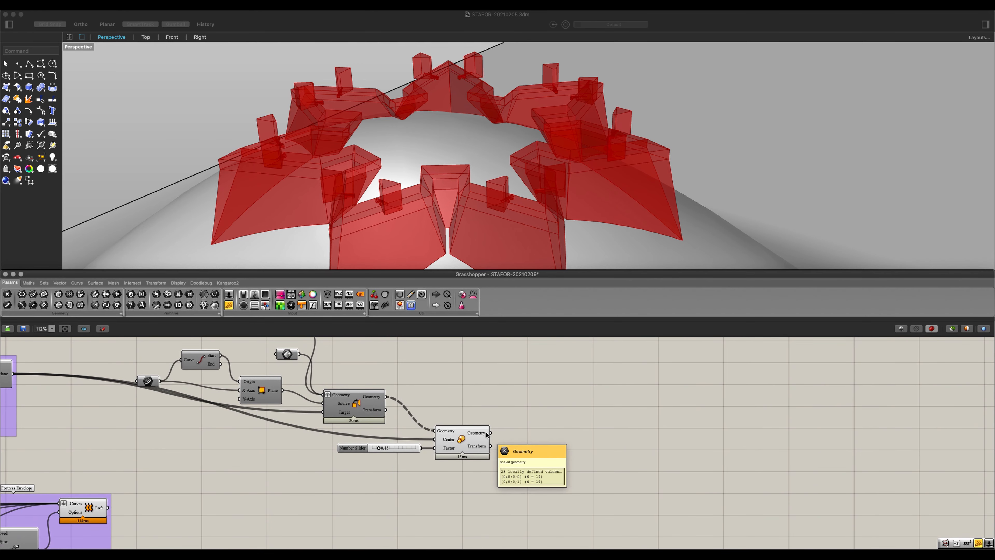
Step: Add an Explode Tree component, feed it Scale's Geometry output and inspect its two branch outputs
scroll(551, 427, up, 1)
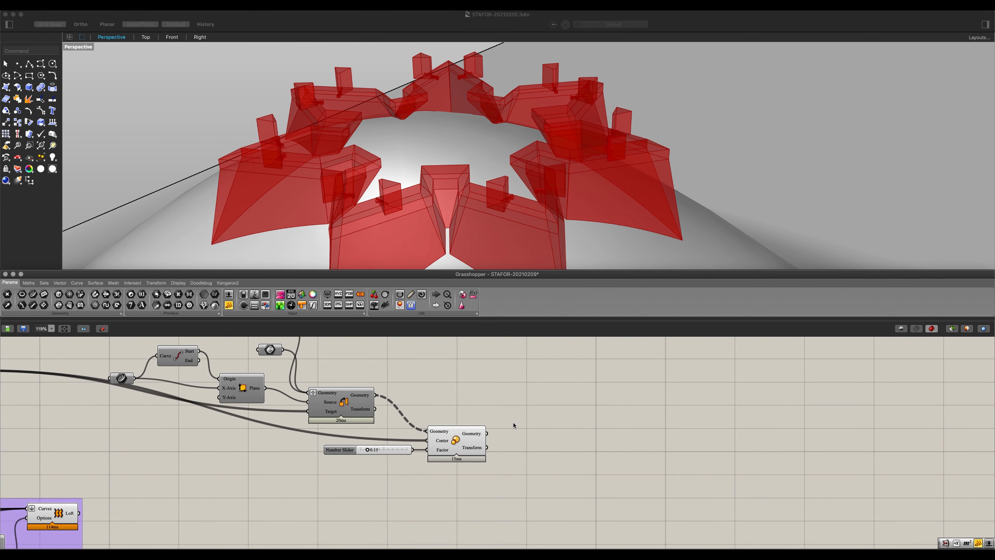
double_click(513, 425)
text(explo)
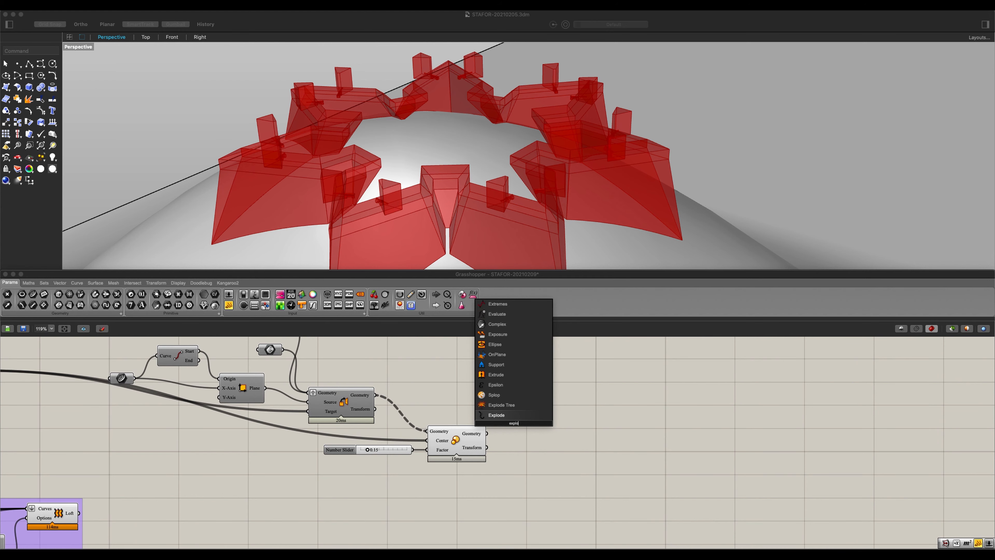
key(Up)
key(Return)
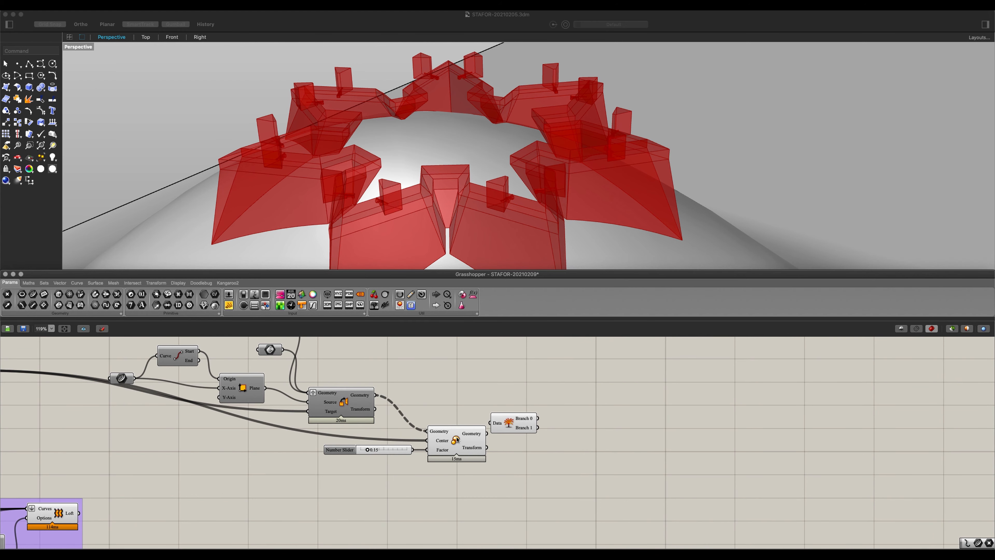
drag(487, 433, 507, 425)
click(509, 423)
scroll(556, 442, up, 2)
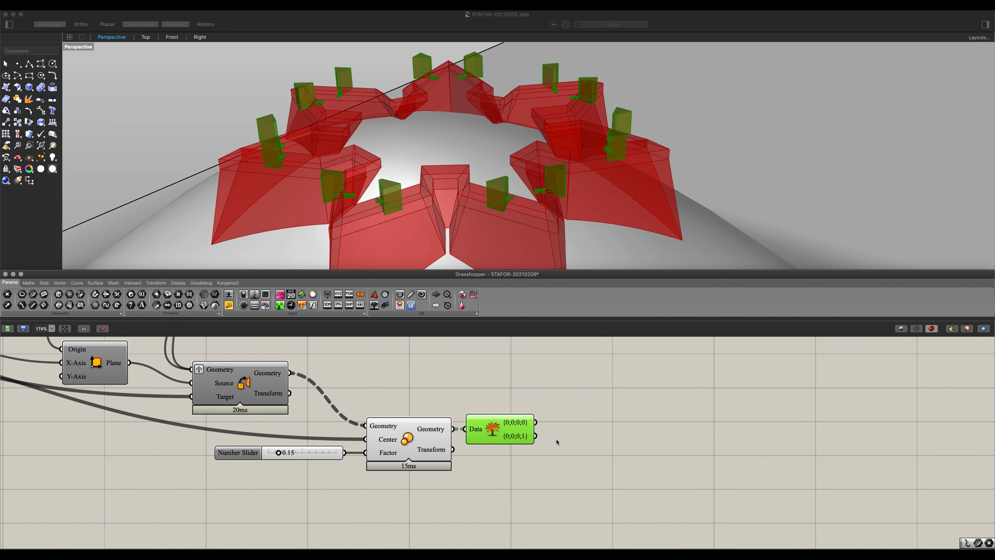
right_drag(545, 432, 500, 445)
mouse_move(474, 436)
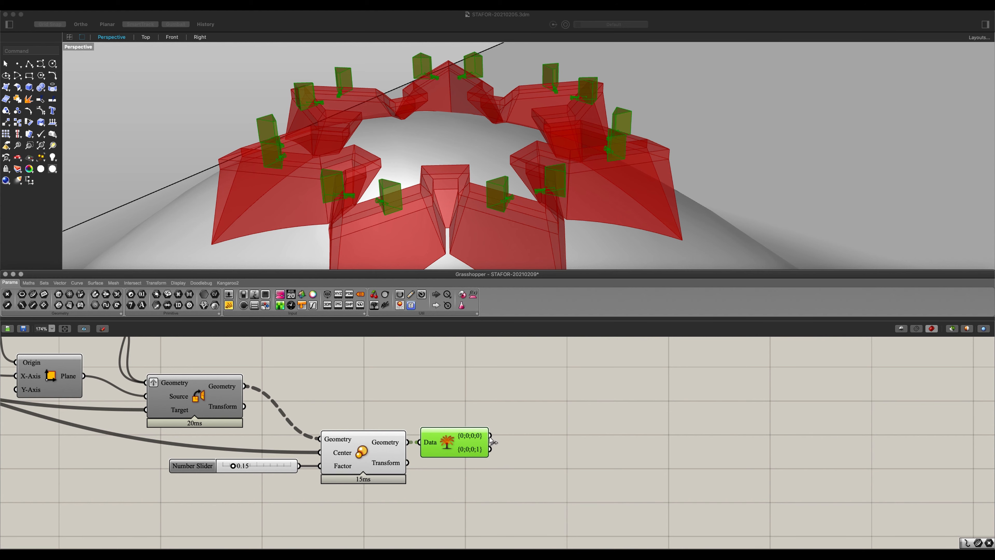
Step: Add a Brep parameter fed by Explode Tree's {0;0;0;0} branch and check which geometry it carries
click(519, 438)
double_click(536, 417)
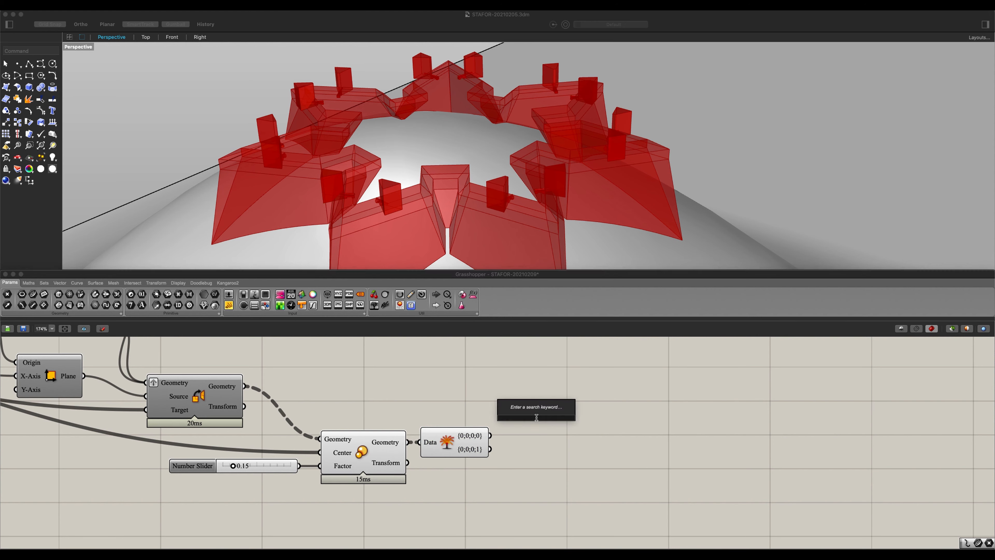
text(brep)
key(Return)
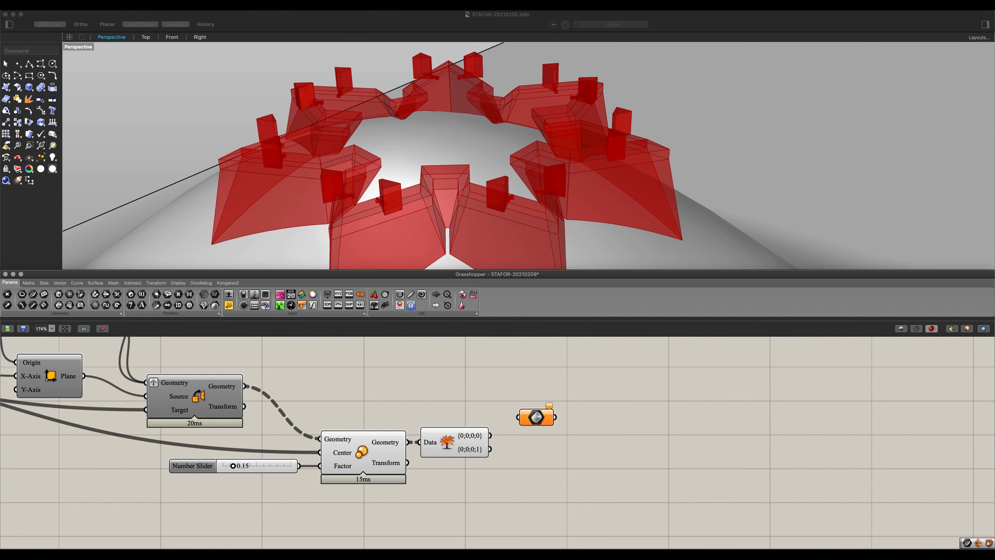
drag(491, 435, 518, 417)
click(534, 421)
mouse_move(478, 212)
right_down()
mouse_move(462, 207)
mouse_move(493, 210)
mouse_move(486, 206)
right_up()
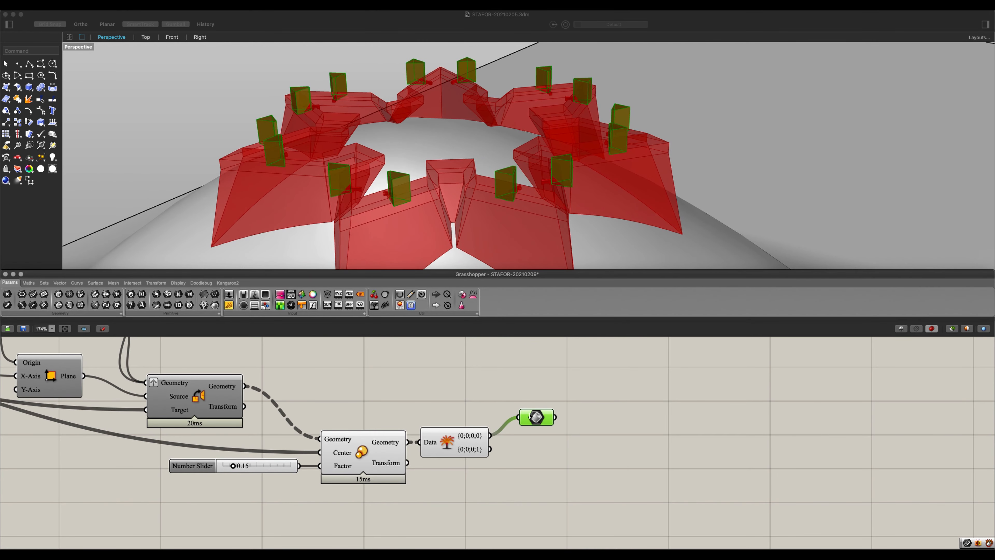
drag(529, 416, 536, 410)
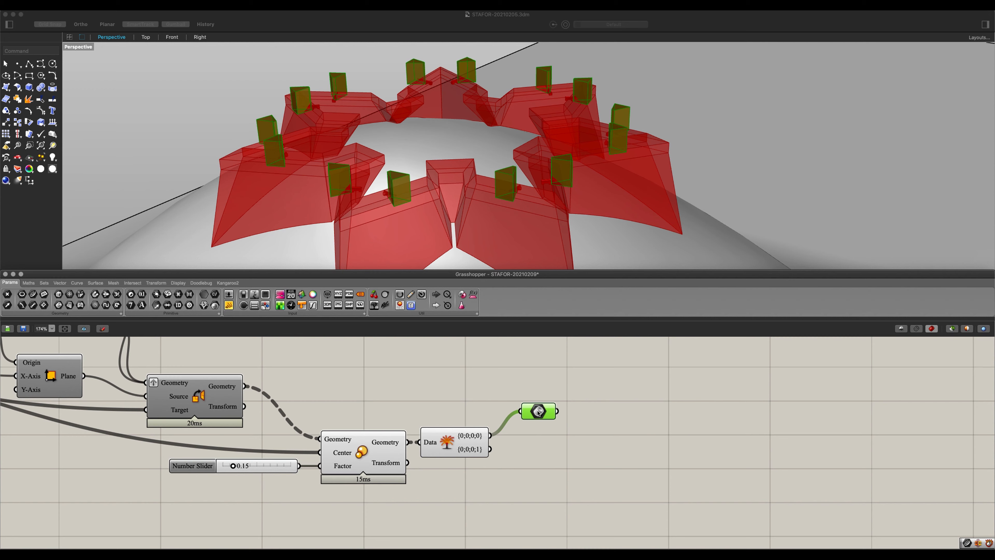
Step: Rewire the Brep parameter to Explode Tree's {0;0;0;1} branch
drag(490, 449, 537, 461)
click(538, 465)
scroll(539, 466, down, 3)
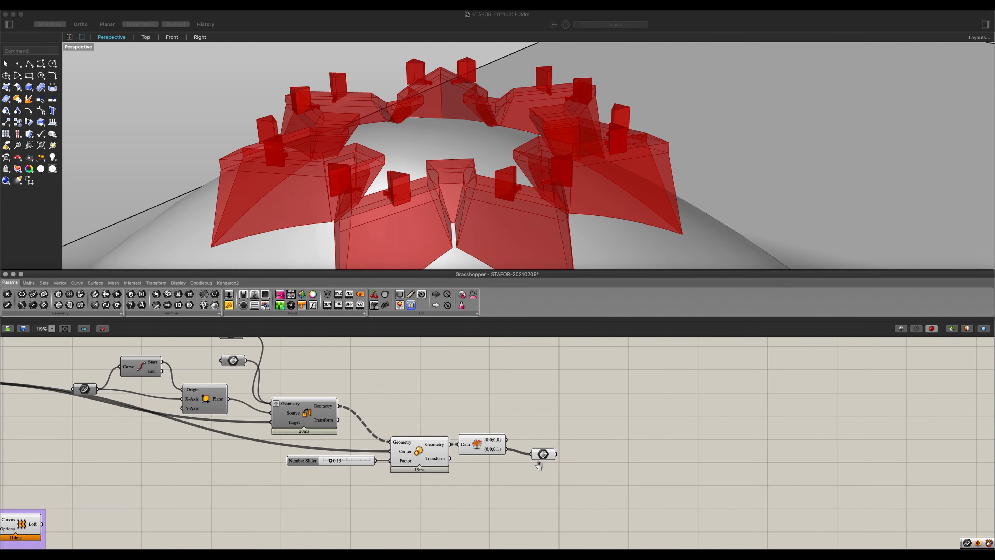
Step: Group the components from the source curve through Explode Tree and move the group up, leaving the Brep parameter outside
right_drag(538, 465, 756, 487)
click(638, 473)
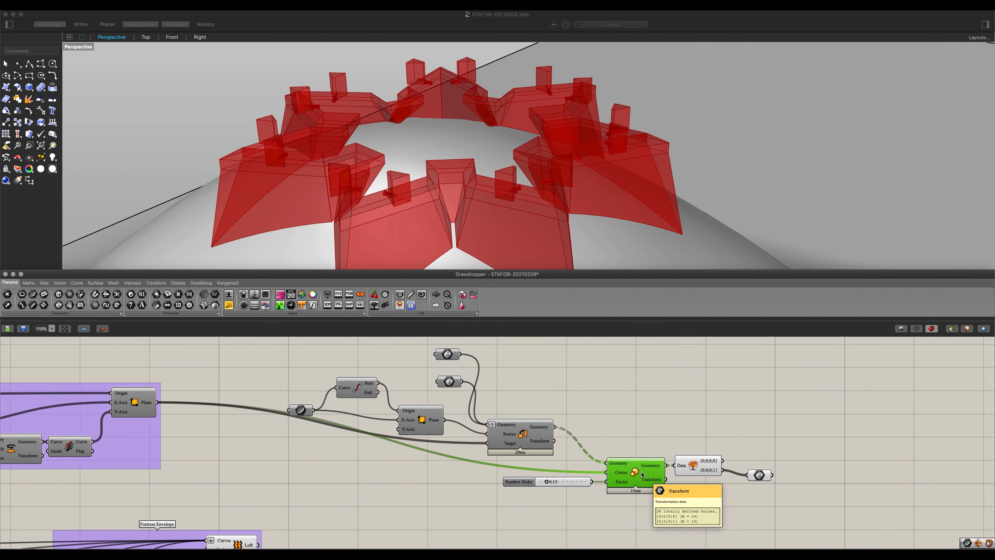
click(716, 506)
drag(735, 506, 285, 347)
key(super+g)
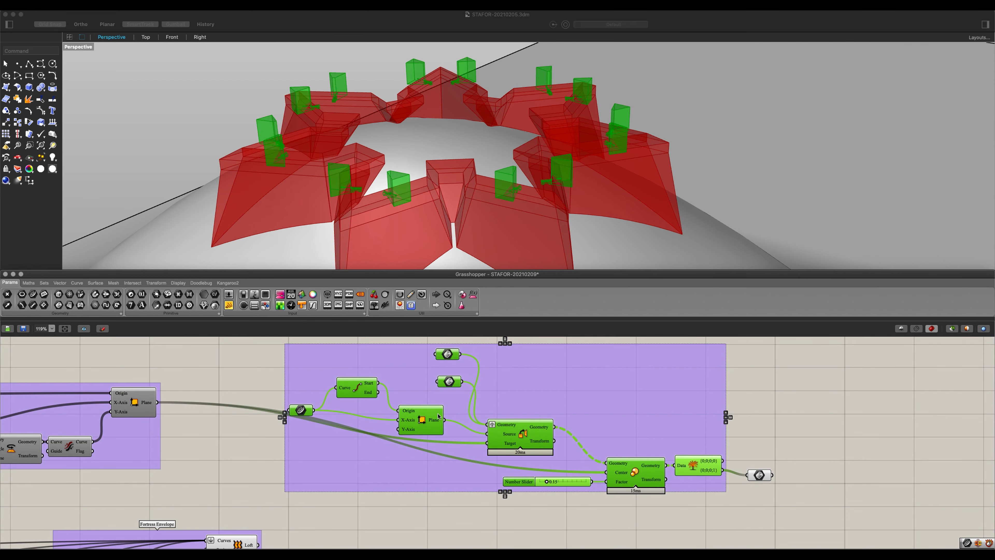
drag(427, 487, 413, 448)
scroll(416, 455, down, 4)
right_drag(419, 461, 424, 467)
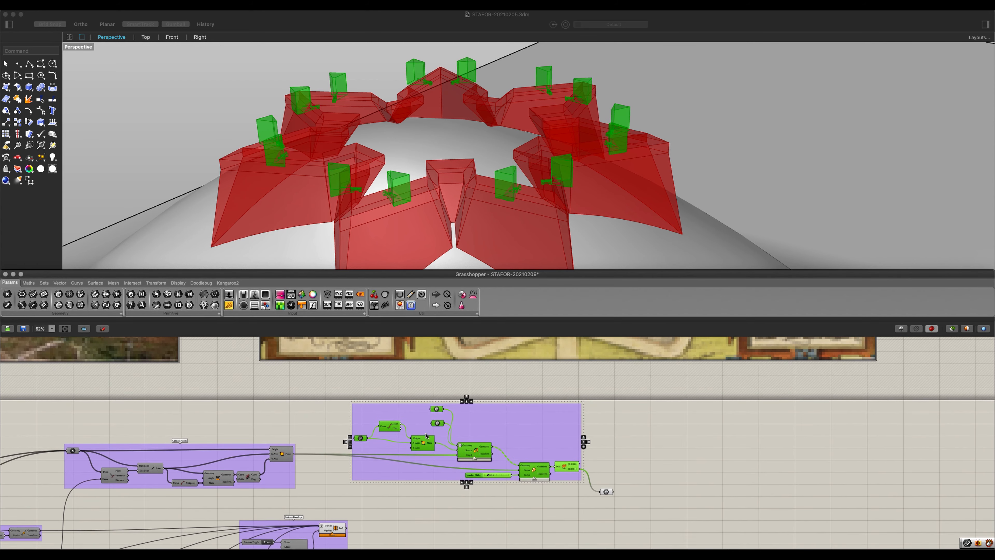
drag(424, 466, 408, 438)
scroll(422, 464, up, 4)
click(422, 493)
Step: Compact the new group by lowering the source curve, end points and geometry parameters and raising Scale with its slider
drag(312, 421, 313, 435)
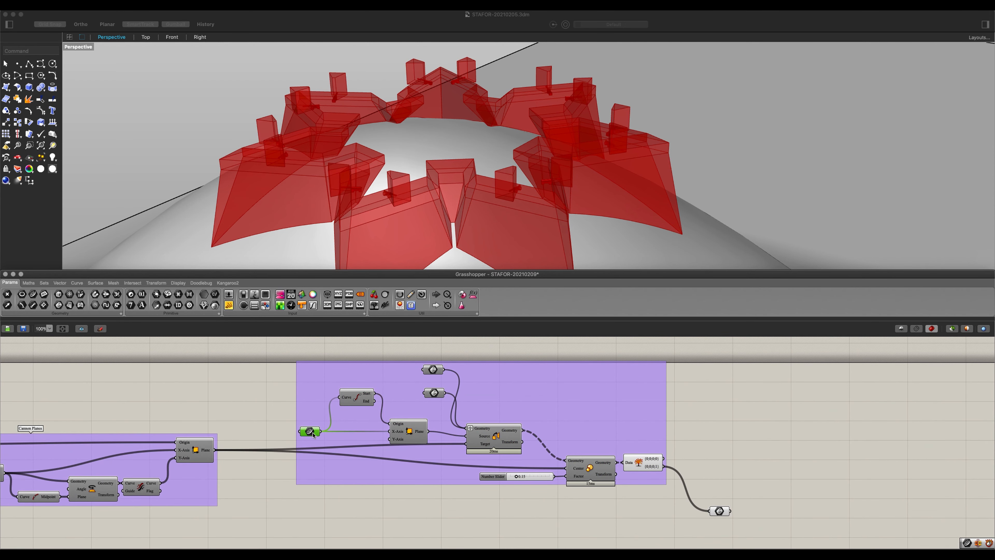
drag(358, 399, 358, 424)
mouse_move(434, 392)
mouse_down()
mouse_move(439, 422)
mouse_move(438, 411)
mouse_up()
click(432, 369)
drag(439, 398, 439, 400)
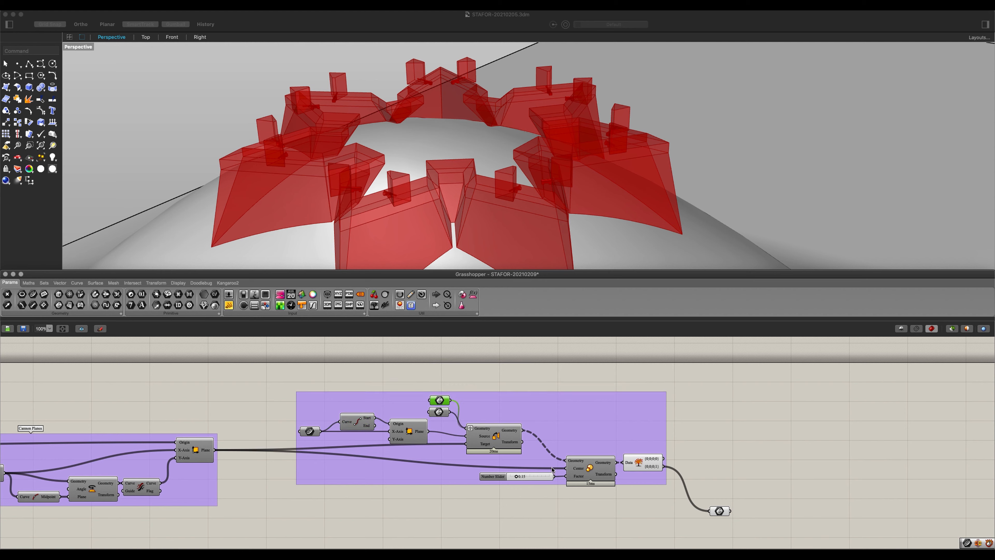
drag(583, 473, 579, 466)
drag(515, 478, 511, 470)
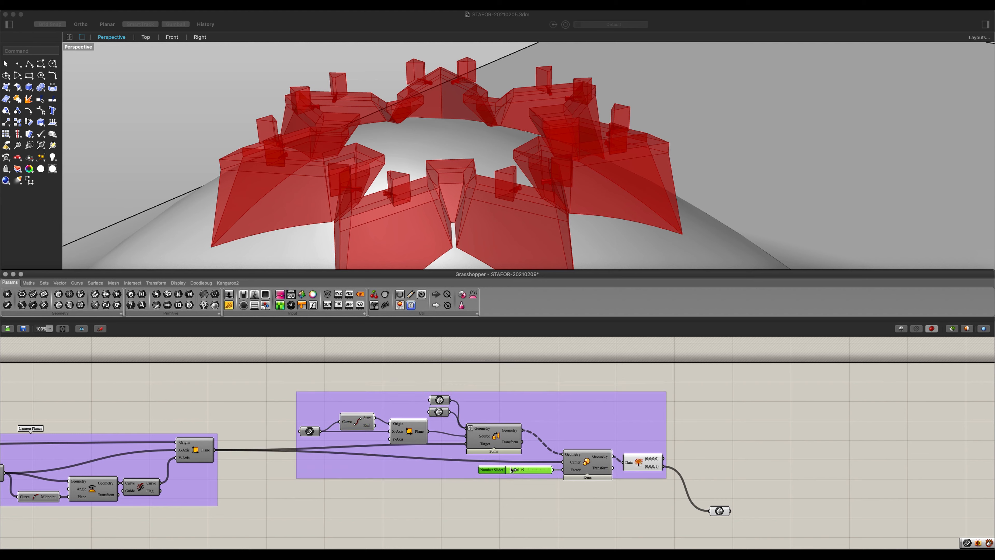
Step: Name the new group Cannons
click(523, 389)
click(513, 404)
scroll(505, 404, up, 3)
right_click(486, 399)
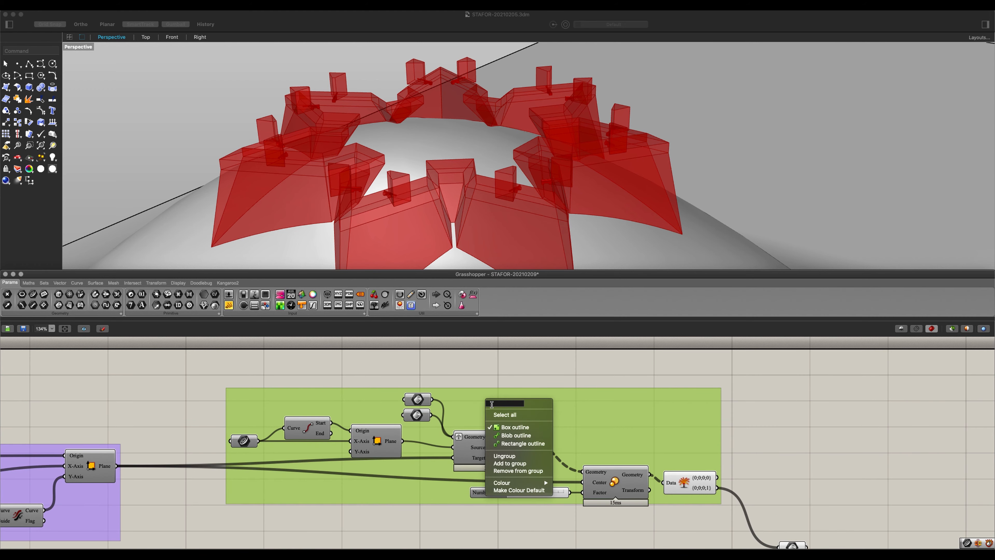
text(Cannons)
key(Return)
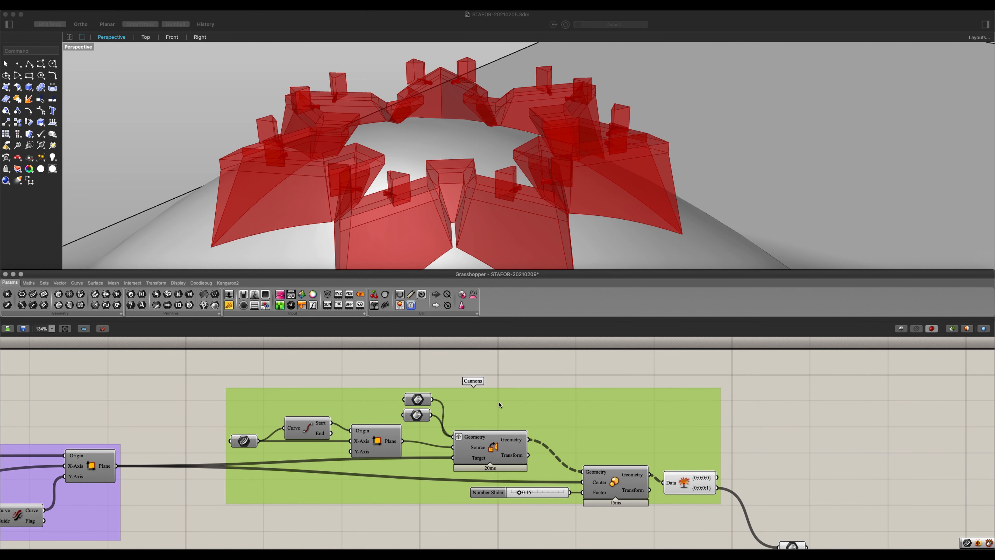
Step: Move the Brep parameter closer to Explode Tree and wire it to the {0;0;0;0} branch
click(689, 487)
click(733, 453)
scroll(729, 424, down, 3)
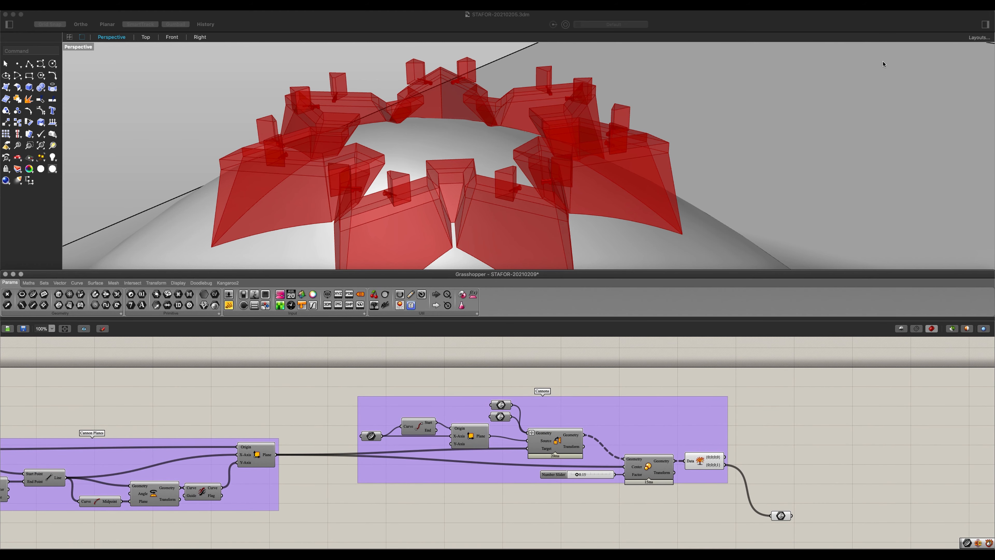
right_drag(593, 515, 392, 433)
click(512, 388)
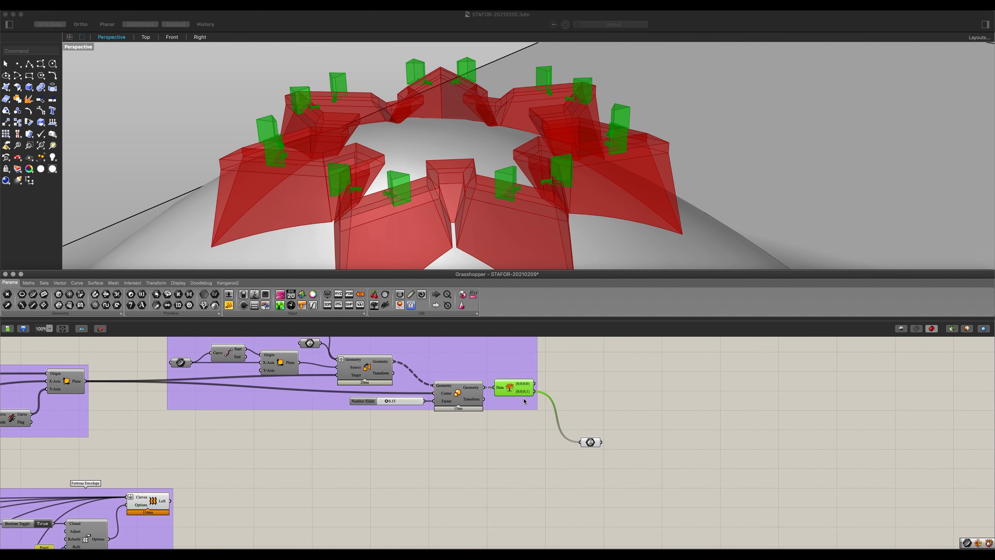
drag(586, 446, 578, 416)
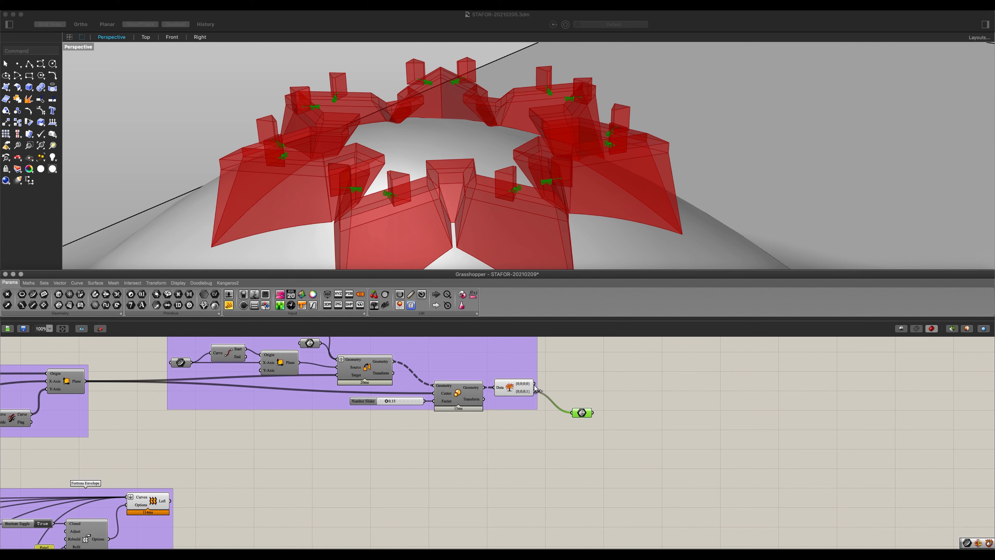
drag(534, 384, 582, 412)
drag(582, 413, 590, 413)
Step: Examine up close how the cutting volumes and cannons sit on the fortress walls
right_drag(509, 176, 480, 177)
click(485, 492)
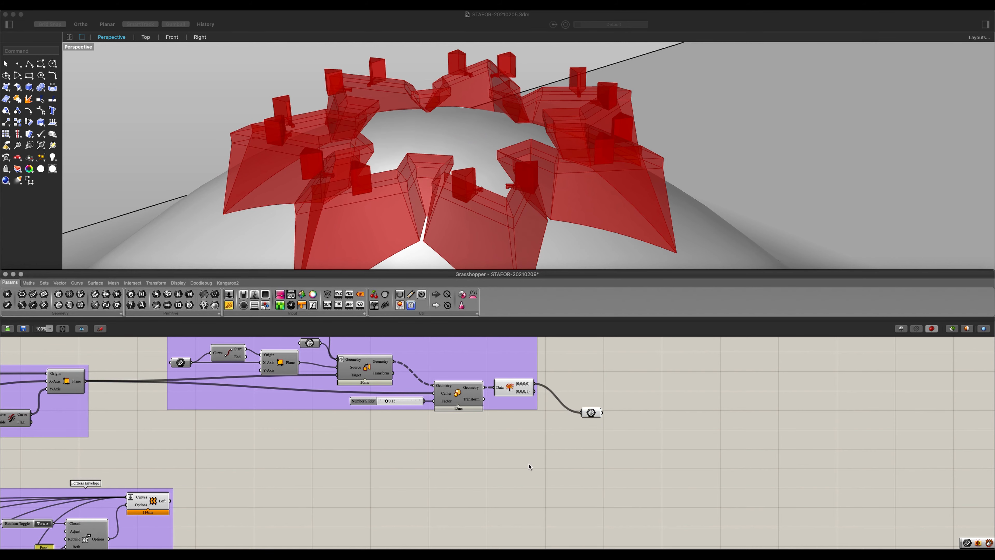
scroll(463, 189, up, 5)
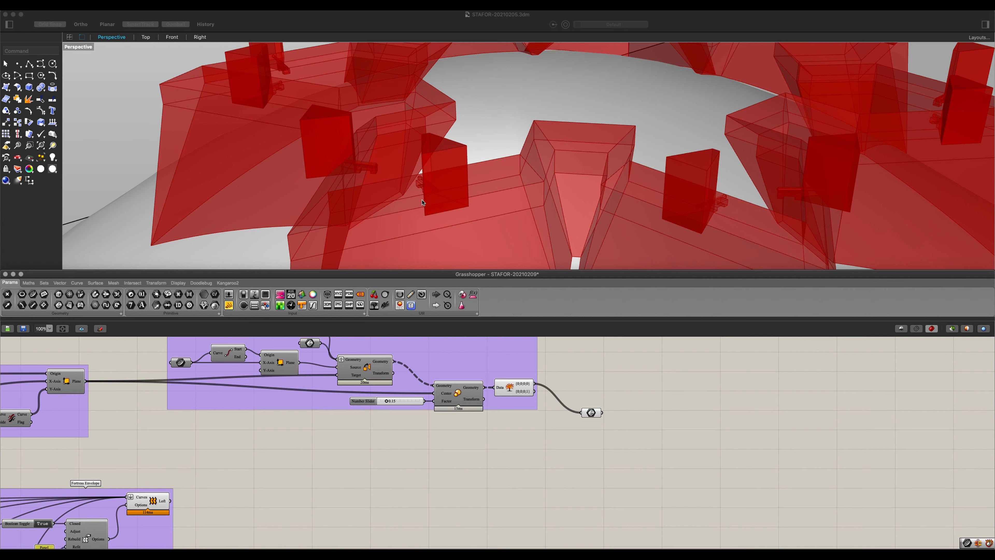
right_drag(422, 202, 539, 202)
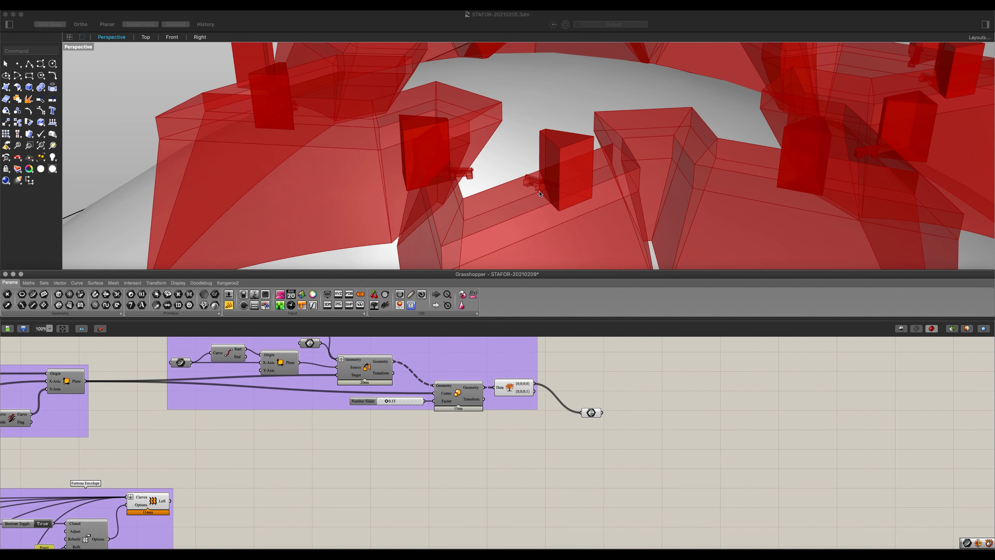
scroll(626, 225, down, 5)
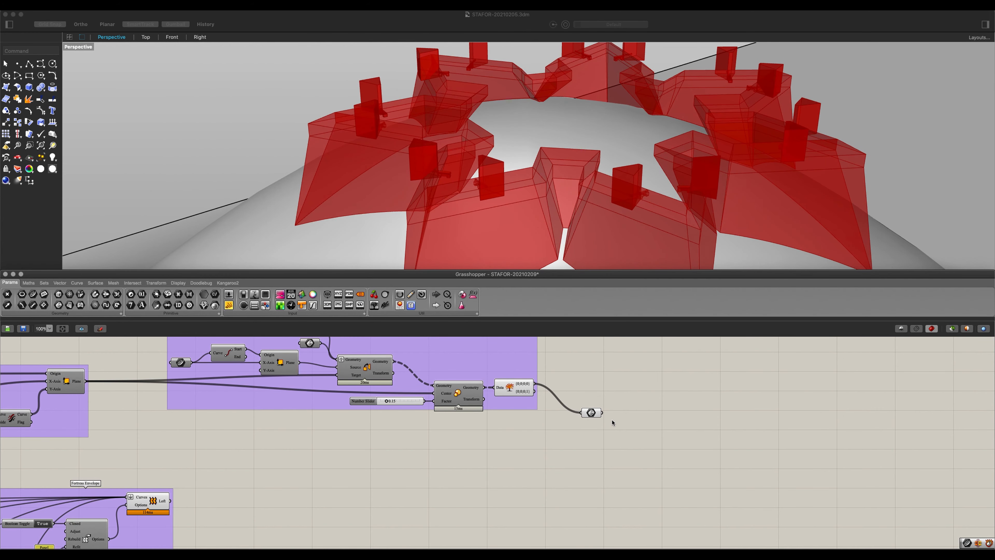
Step: Add a Solid Difference component below the Brep parameter that follows the Cannons group
double_click(575, 442)
text(sloid)
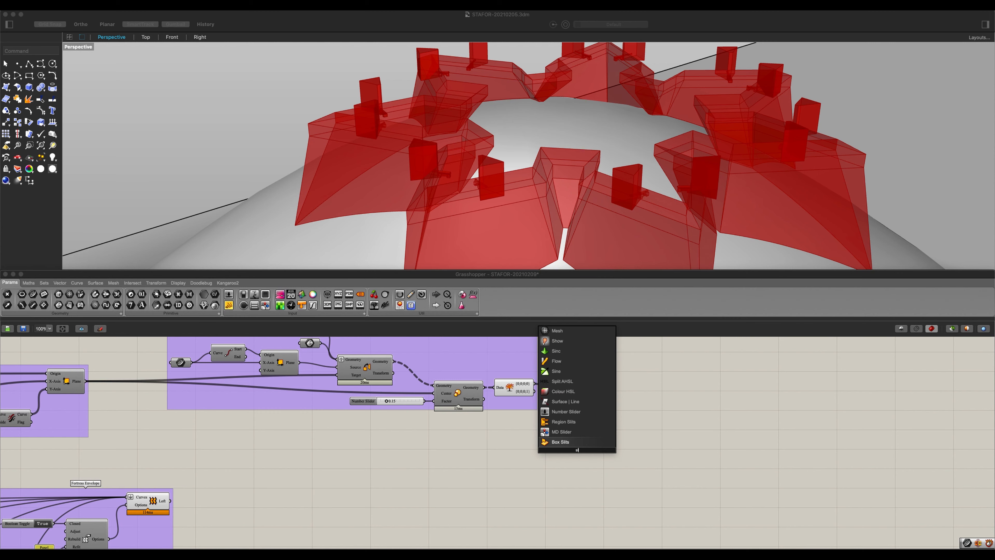
key(BackSpace)
key(BackSpace)
key(BackSpace)
key(BackSpace)
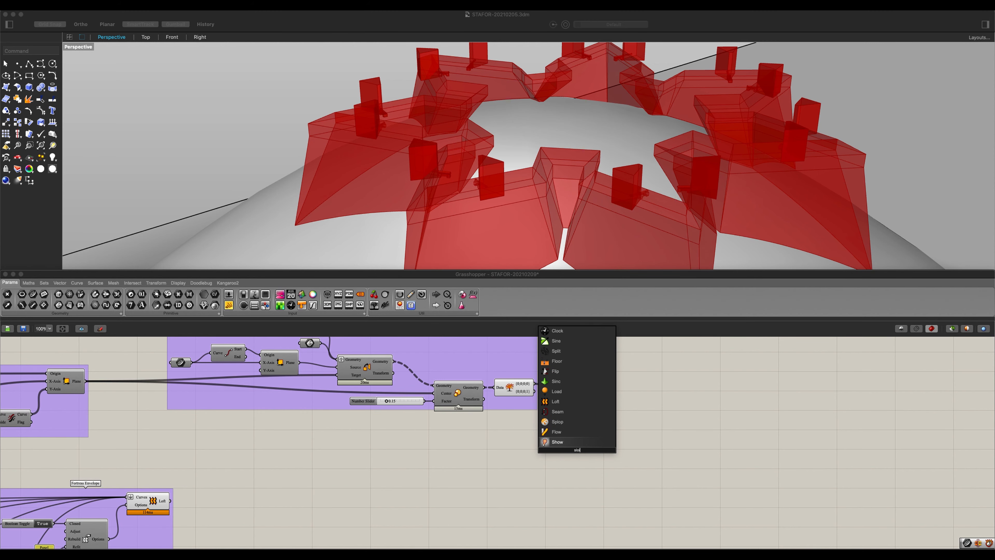
text(olid d)
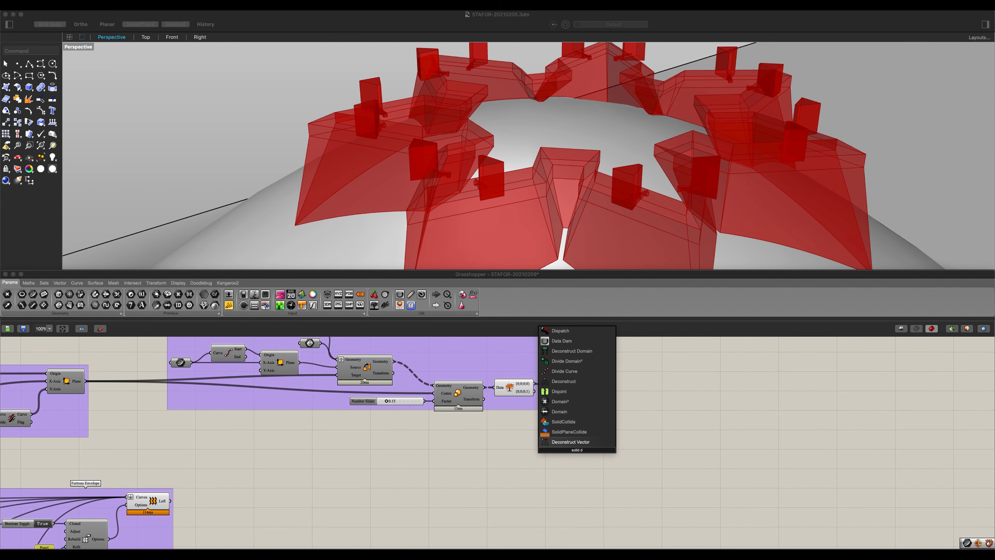
text(if)
key(Return)
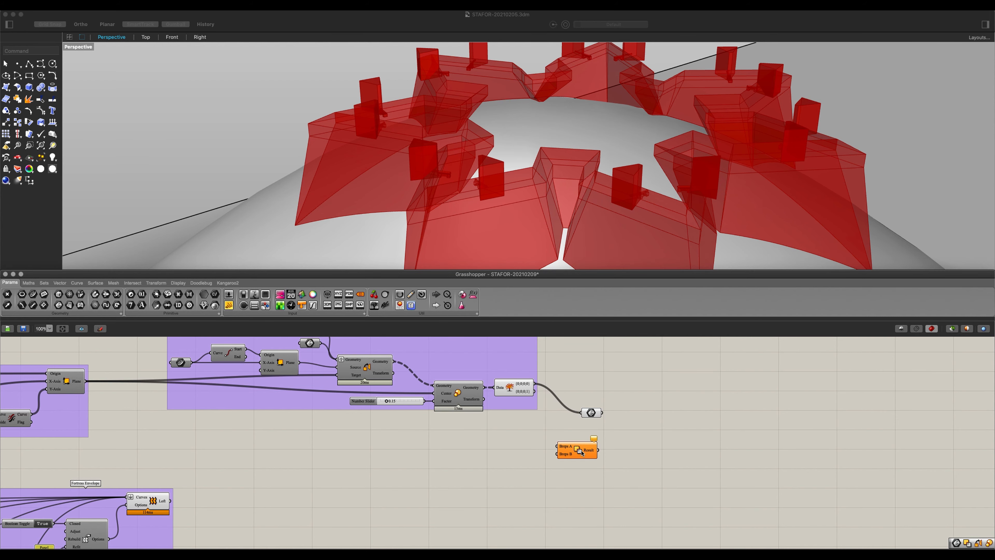
Step: Wire the {0;0;0;0} branch to Breps B and the fortress envelope Loft to Breps A of Solid Difference
scroll(581, 452, up, 2)
drag(521, 366, 600, 457)
scroll(487, 464, down, 1)
scroll(487, 464, left, 3)
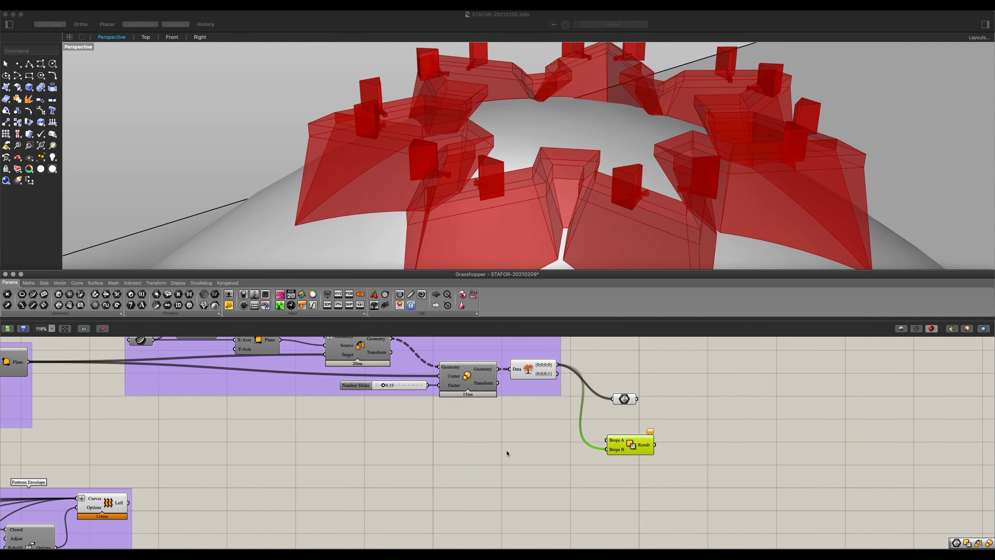
click(128, 509)
drag(129, 503, 633, 438)
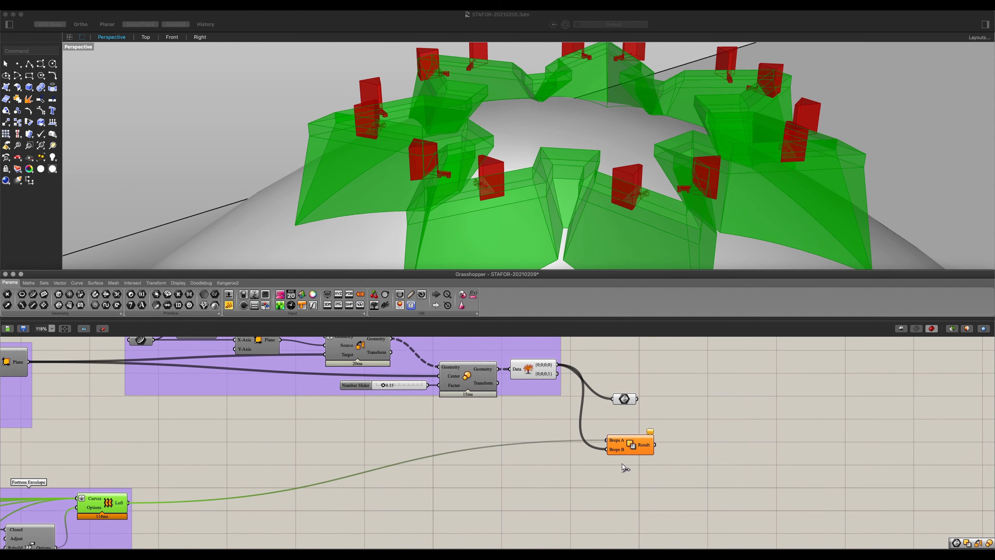
drag(629, 451, 646, 453)
Step: Delete the Brep parameter on the cutting-volume branch and hide the previews of Loft and Explode Tree to inspect the wall notches
click(624, 399)
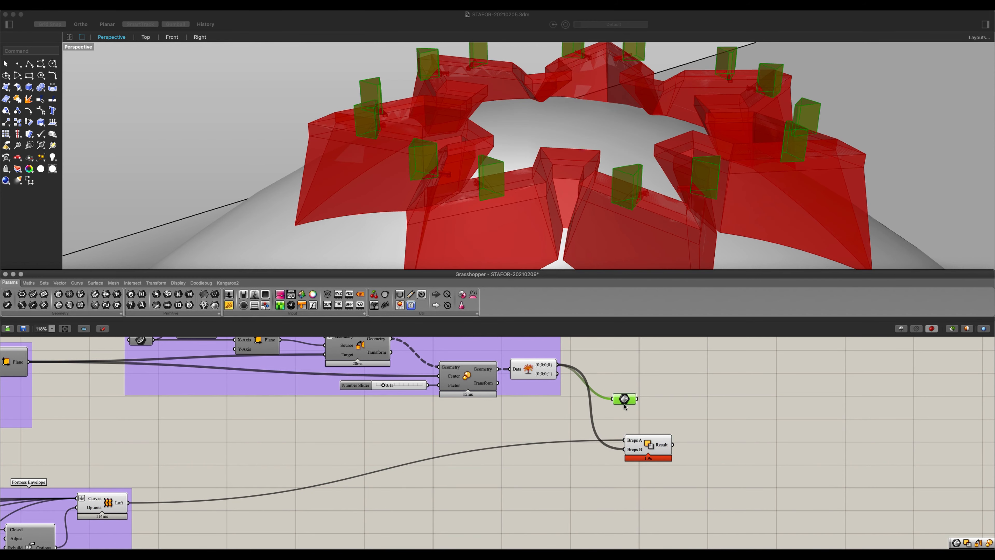
key(Delete)
scroll(626, 407, down, 1)
click(112, 505)
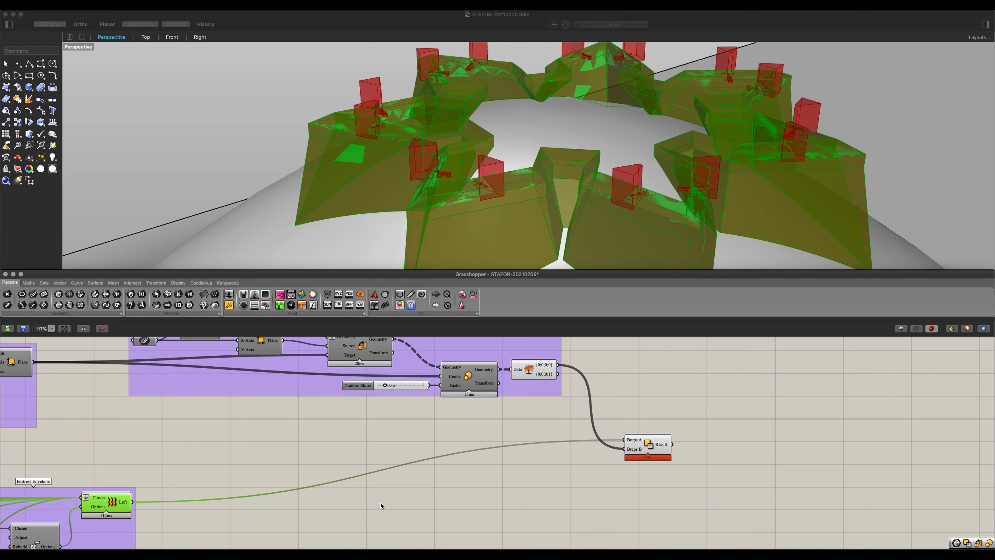
click(534, 374)
click(633, 395)
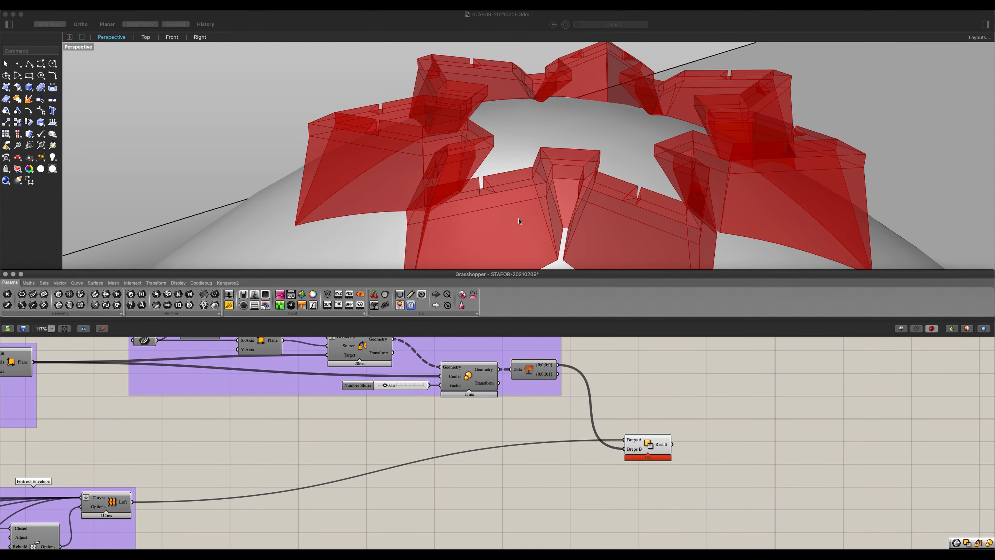
scroll(485, 190, up, 5)
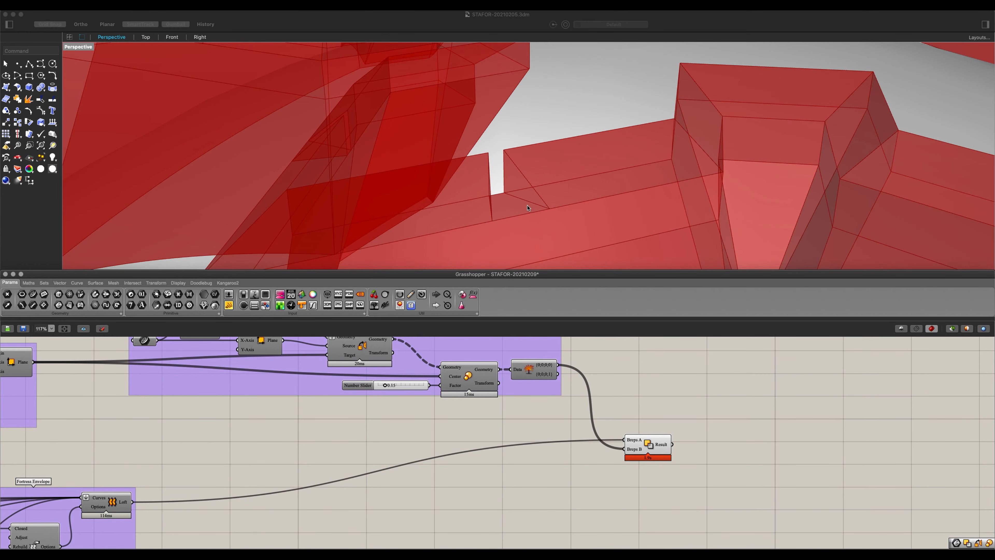
scroll(489, 216, down, 5)
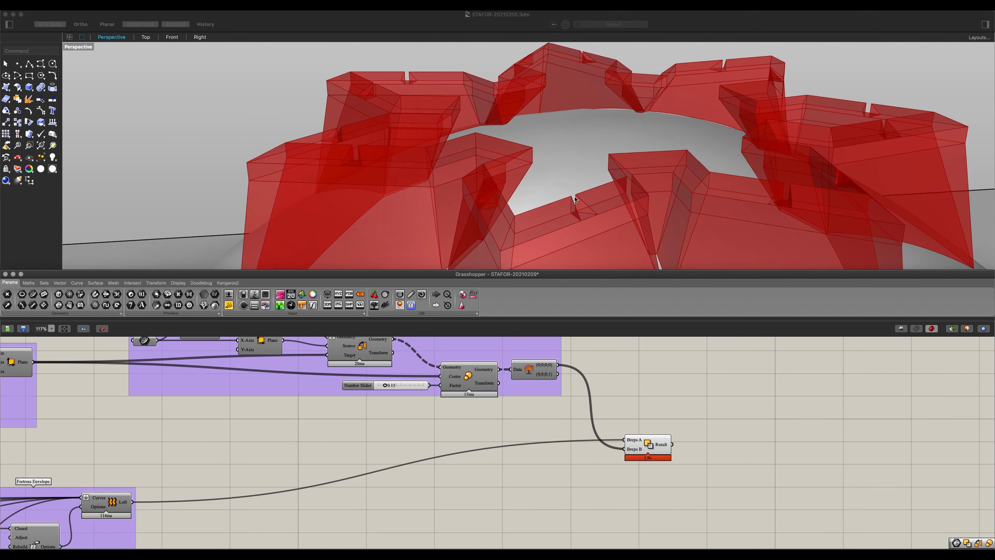
right_drag(558, 195, 589, 211)
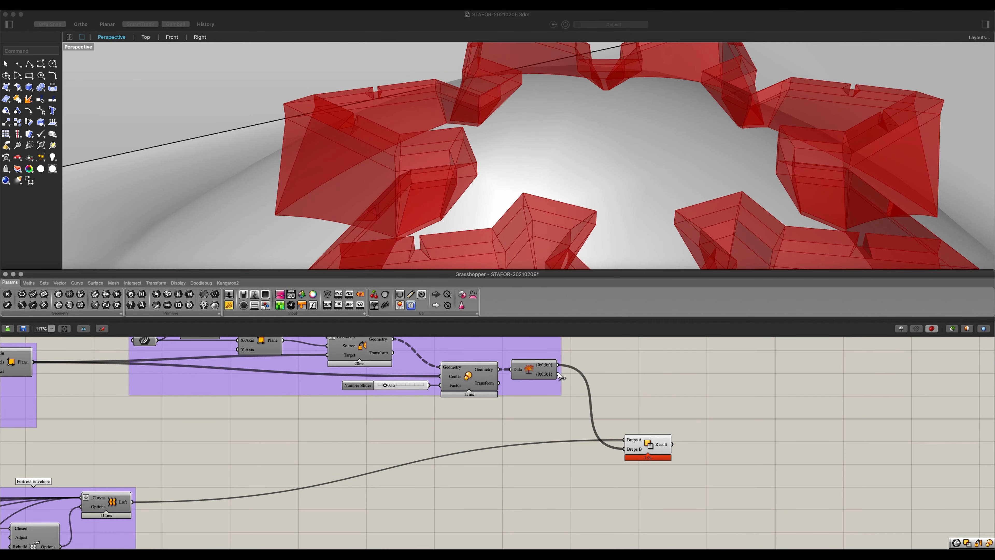
Step: Add a Brep parameter fed by the {0;0;0;1} branch to show the cannons, and shift Solid Difference beneath it
double_click(637, 383)
text(br)
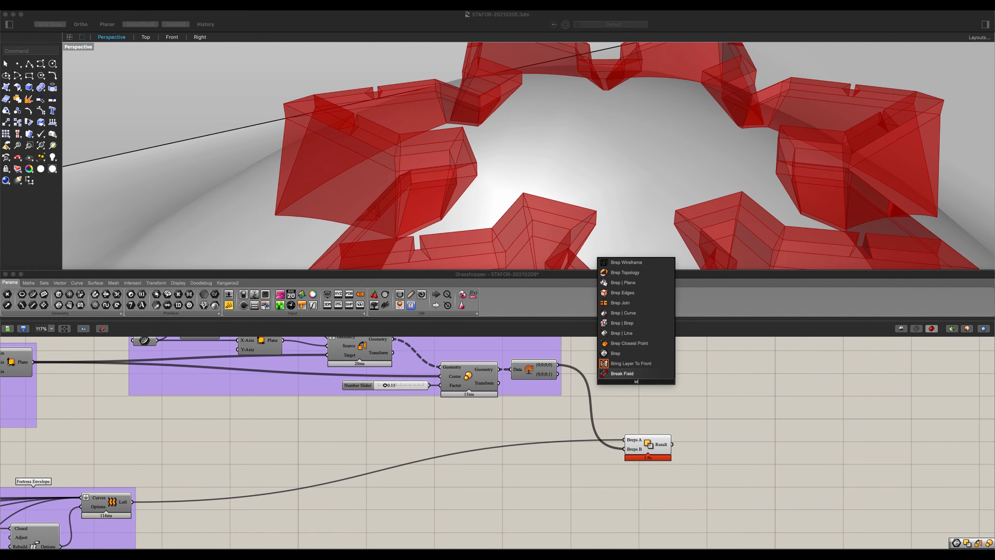
click(615, 353)
drag(558, 374, 656, 377)
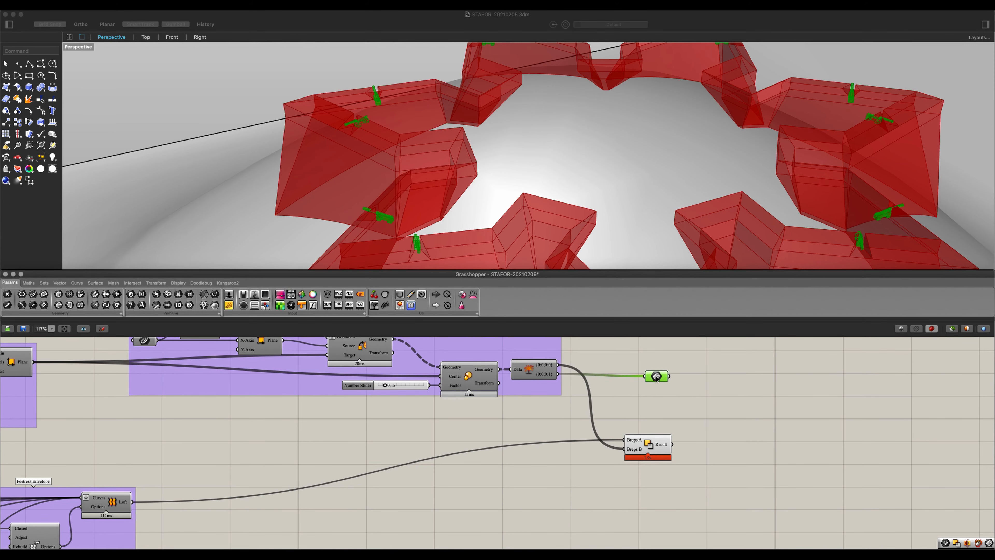
click(642, 410)
right_drag(549, 168, 540, 188)
scroll(570, 185, down, 3)
drag(627, 458, 640, 458)
click(696, 472)
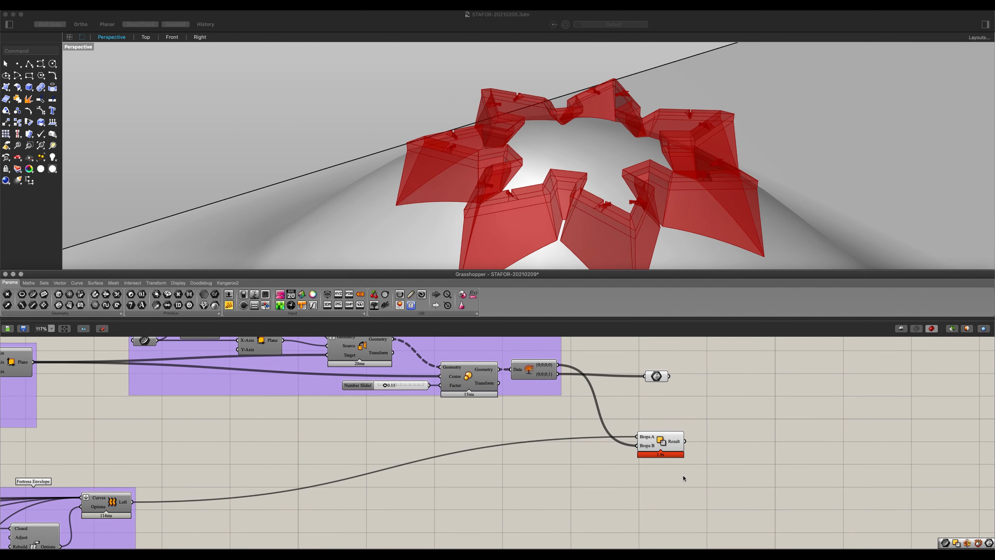
Step: Add a second Polygon component in the empty canvas area below the base polygon group
scroll(681, 467, down, 4)
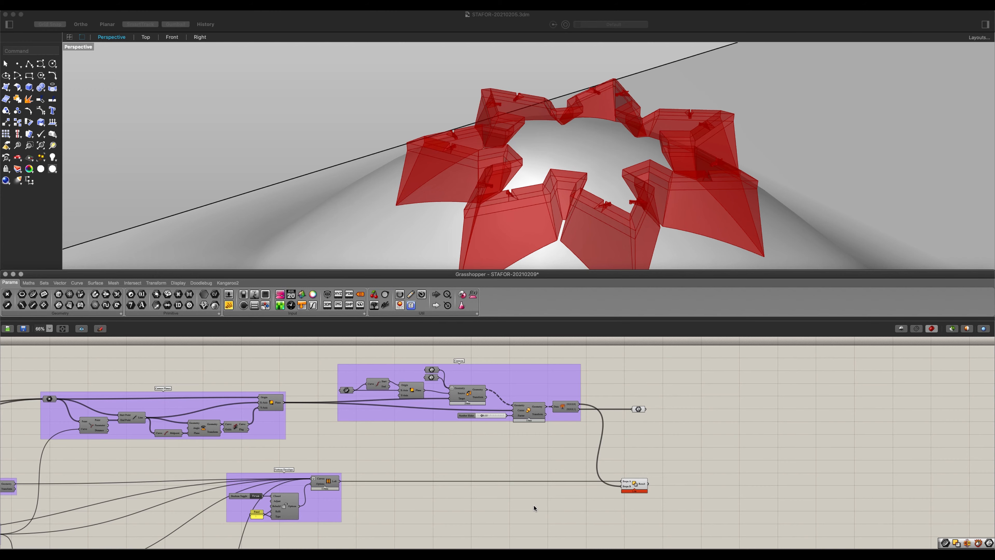
right_drag(398, 517, 744, 449)
right_drag(291, 462, 718, 430)
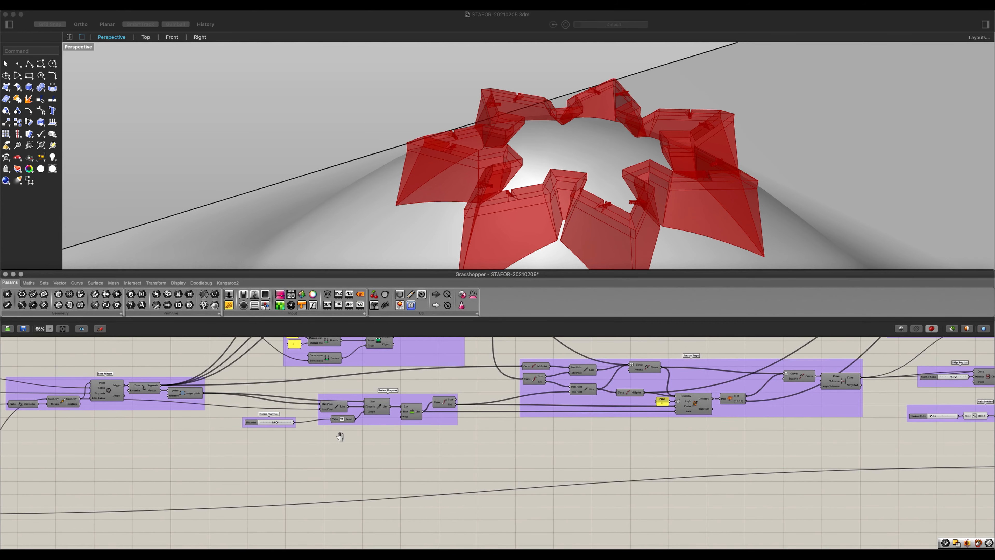
right_drag(339, 436, 644, 422)
right_drag(449, 445, 412, 418)
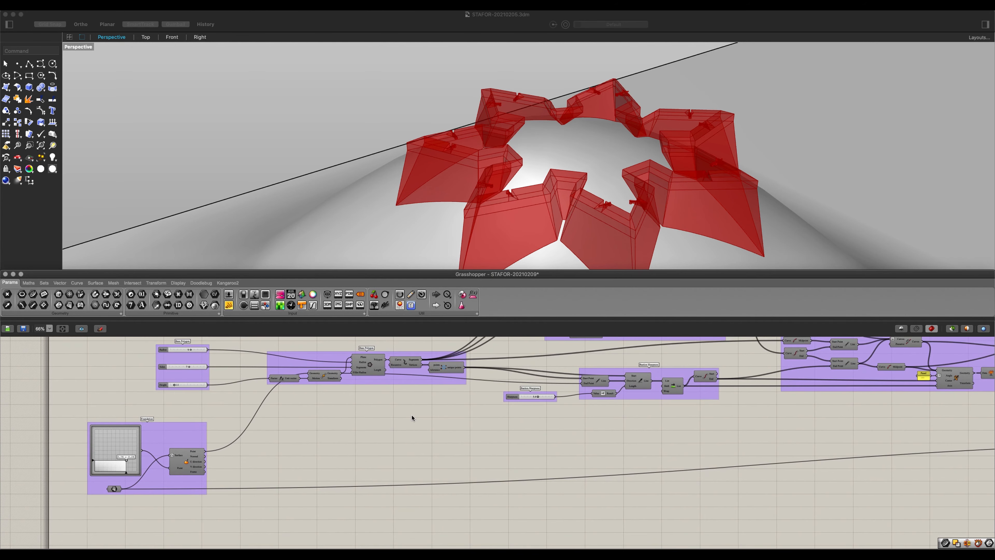
scroll(411, 418, up, 3)
right_drag(443, 472, 436, 418)
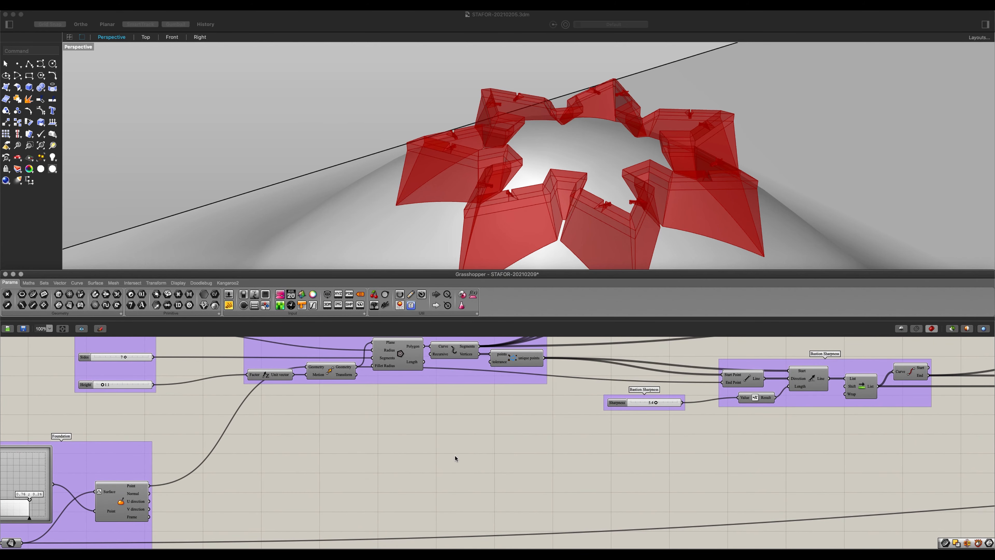
double_click(445, 461)
text(polygon)
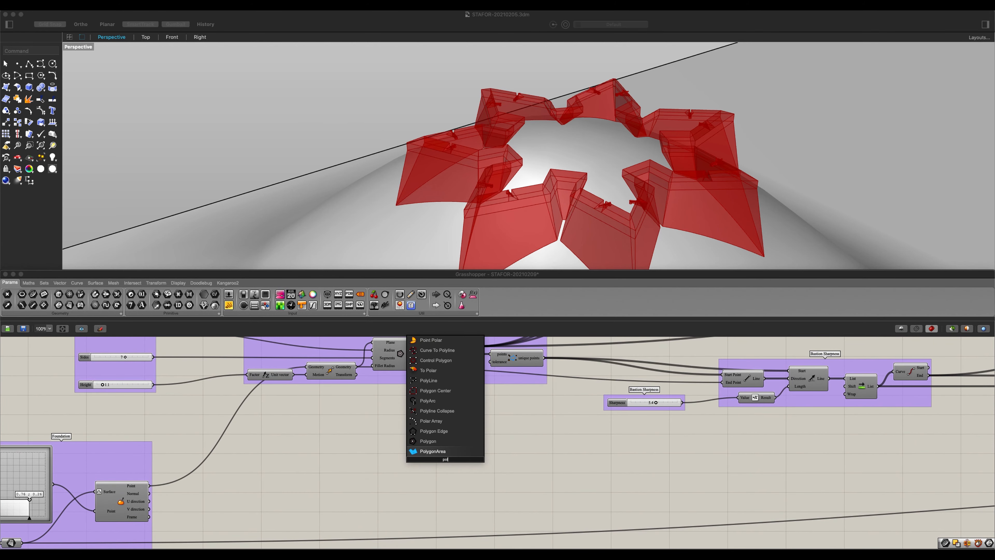
key(Return)
drag(447, 459, 490, 474)
right_drag(439, 469, 461, 471)
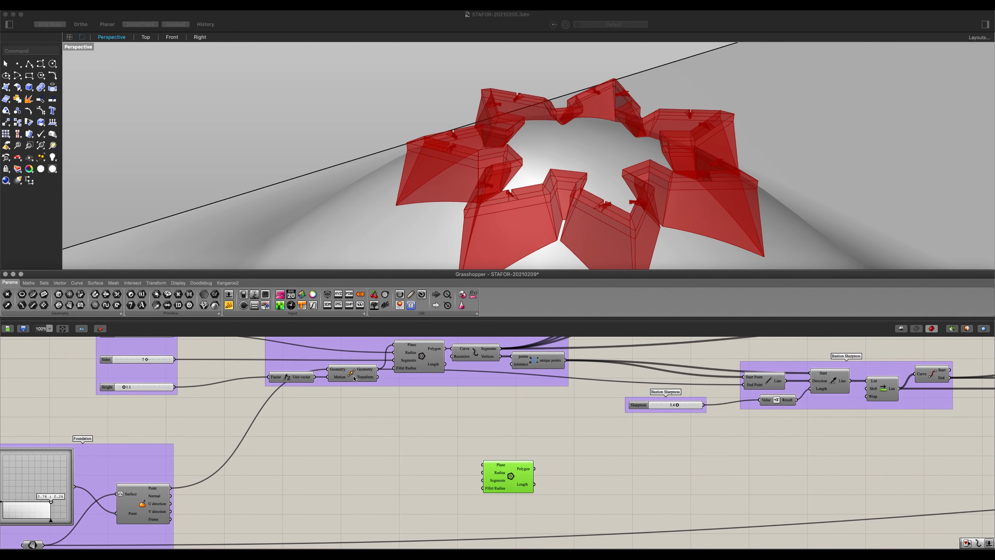
Step: Wire the moved base point geometry to the new Polygon's Plane and the Sides slider to its Segments
drag(376, 369, 483, 468)
right_drag(511, 494, 509, 477)
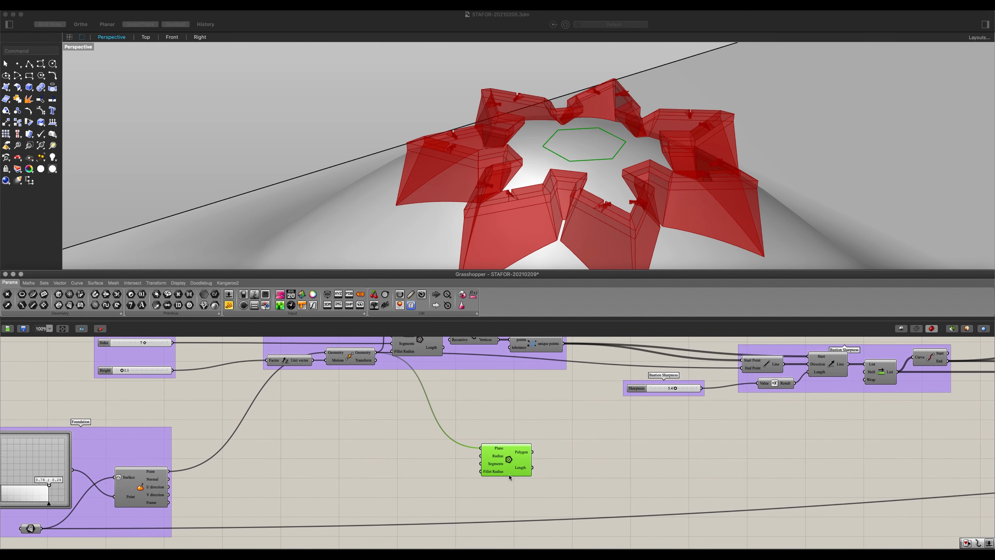
right_drag(382, 450, 382, 455)
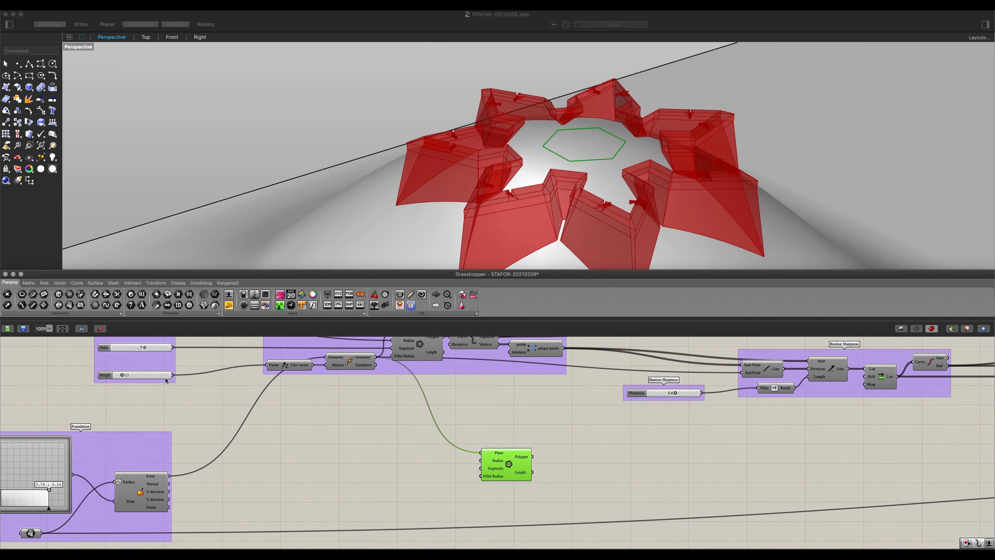
drag(172, 347, 511, 463)
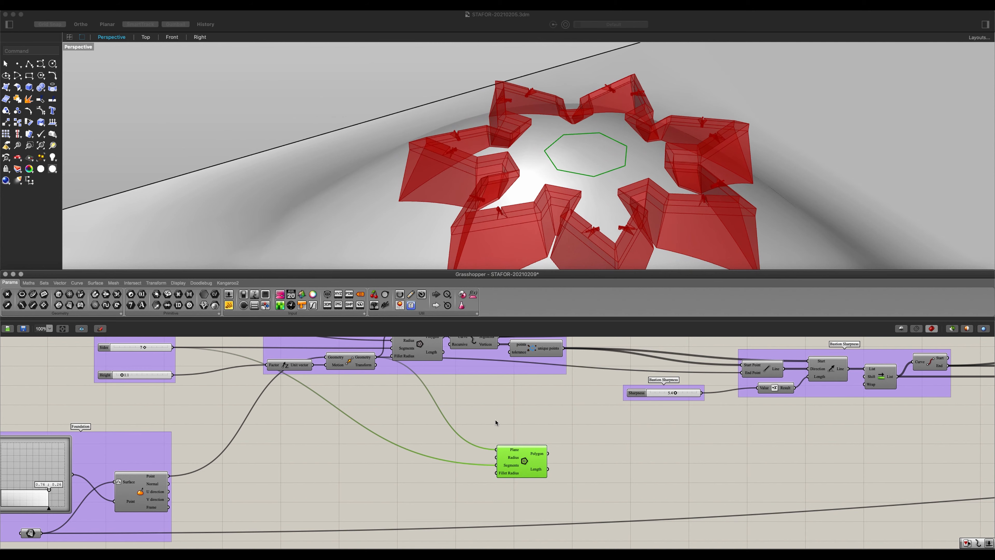
Step: Create a 10.000 number slider, wire it to the new Polygon's Radius, set it to 2.385 and place it alongside
scroll(501, 439, up, 2)
scroll(435, 459, up, 1)
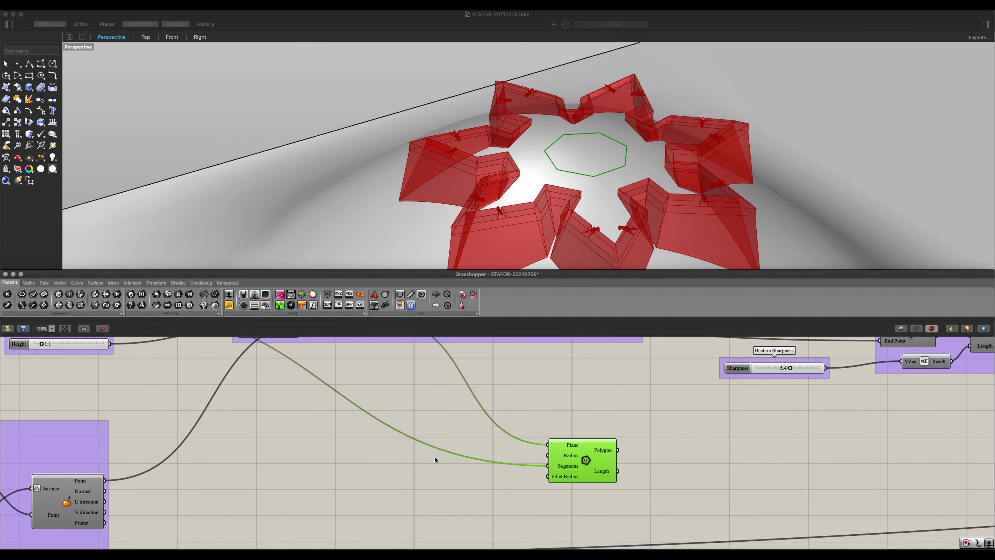
double_click(406, 468)
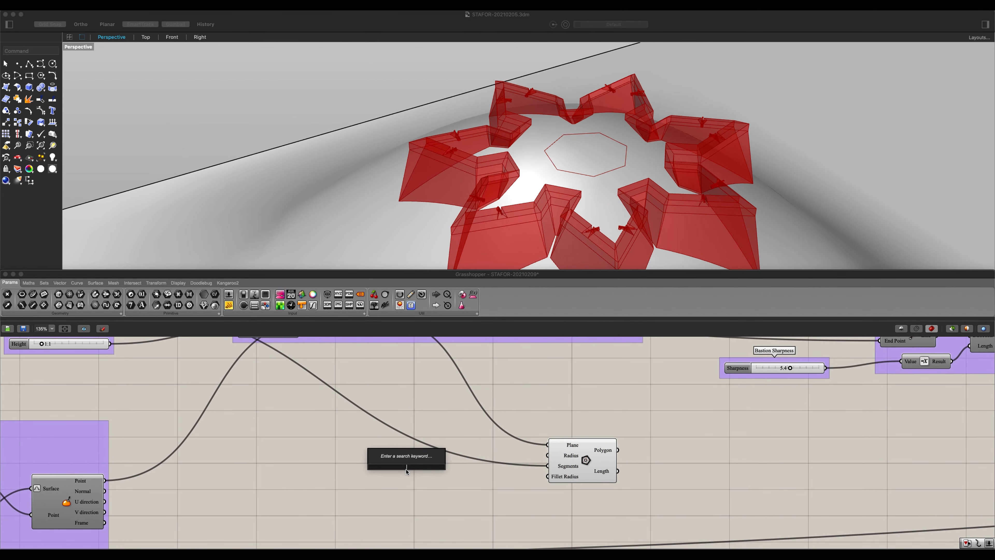
text(10.000)
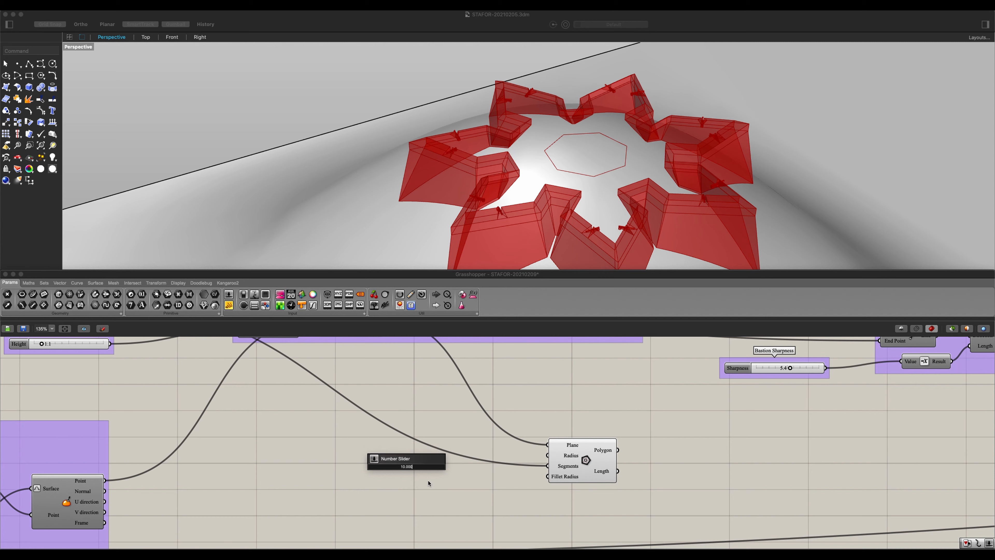
key(Return)
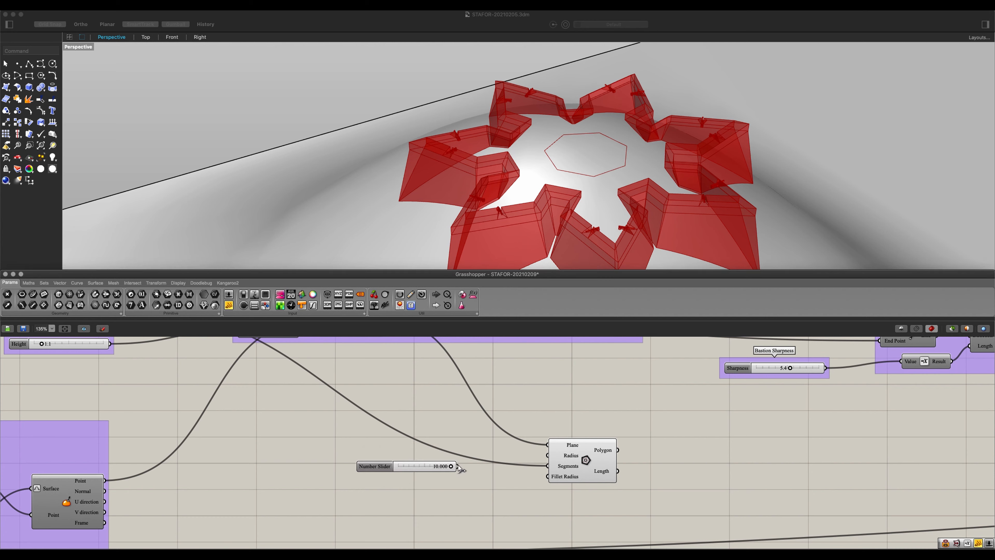
drag(457, 466, 542, 466)
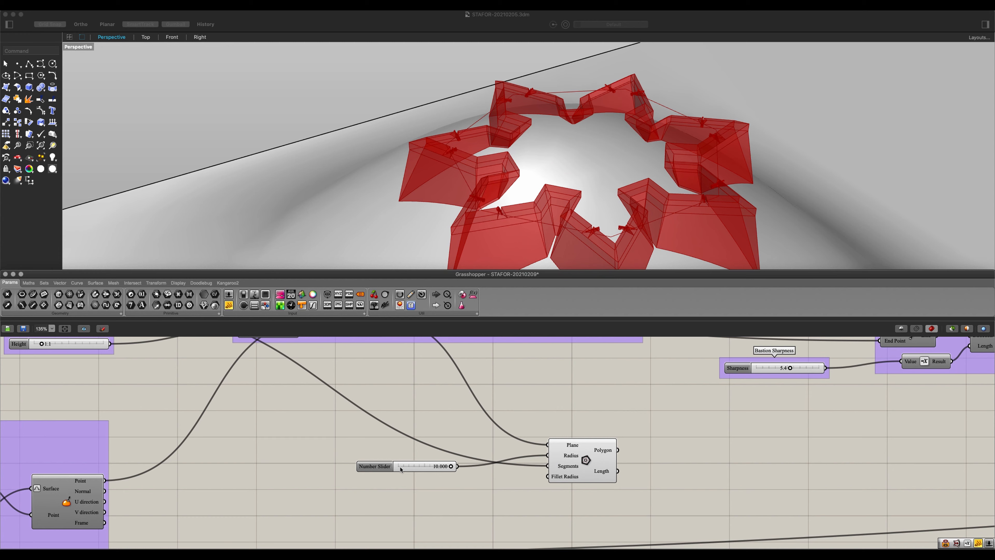
drag(401, 470, 450, 467)
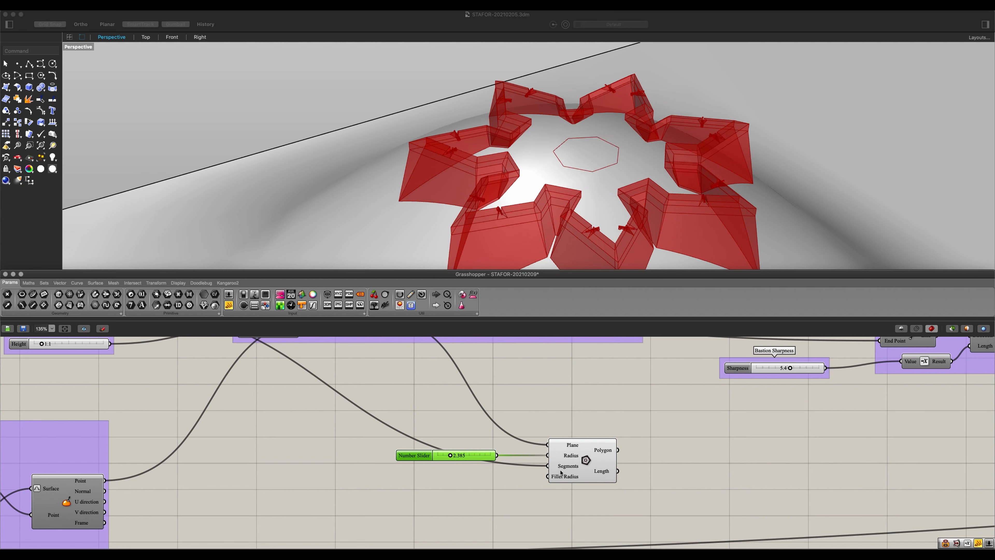
Step: Add an Explode component after the new Polygon and feed the polygon into its Curve input
scroll(572, 477, right, 5)
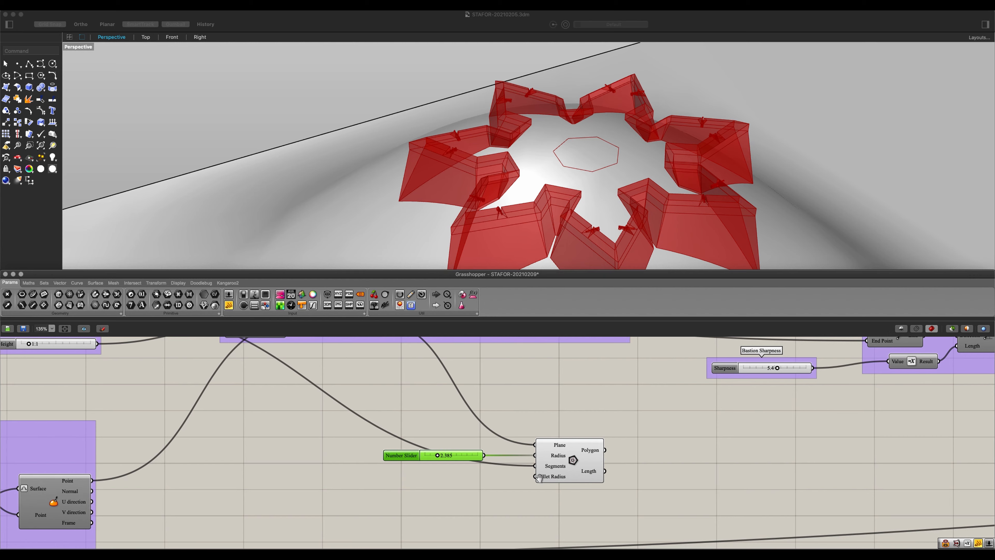
double_click(594, 462)
text(explo)
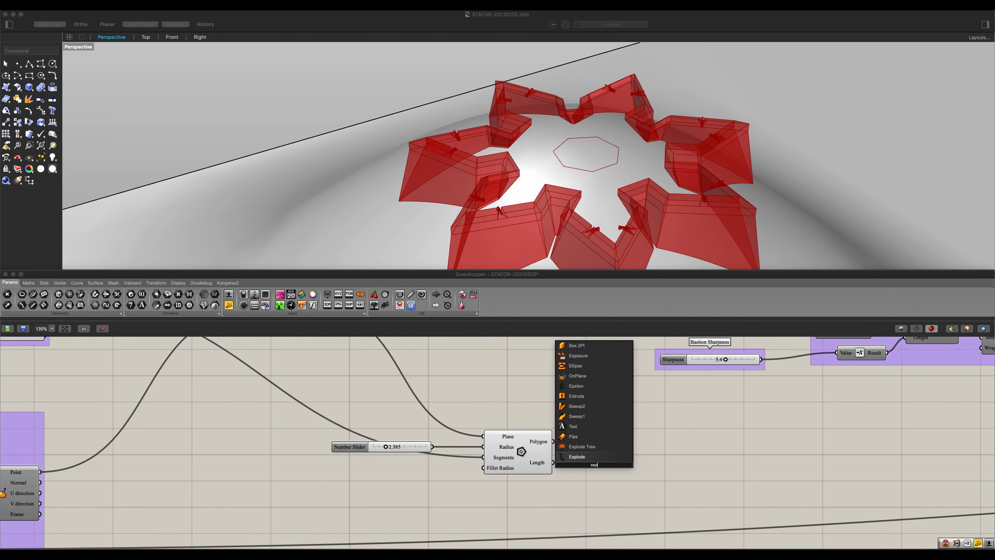
key(Return)
drag(553, 442, 585, 448)
right_drag(645, 464, 556, 467)
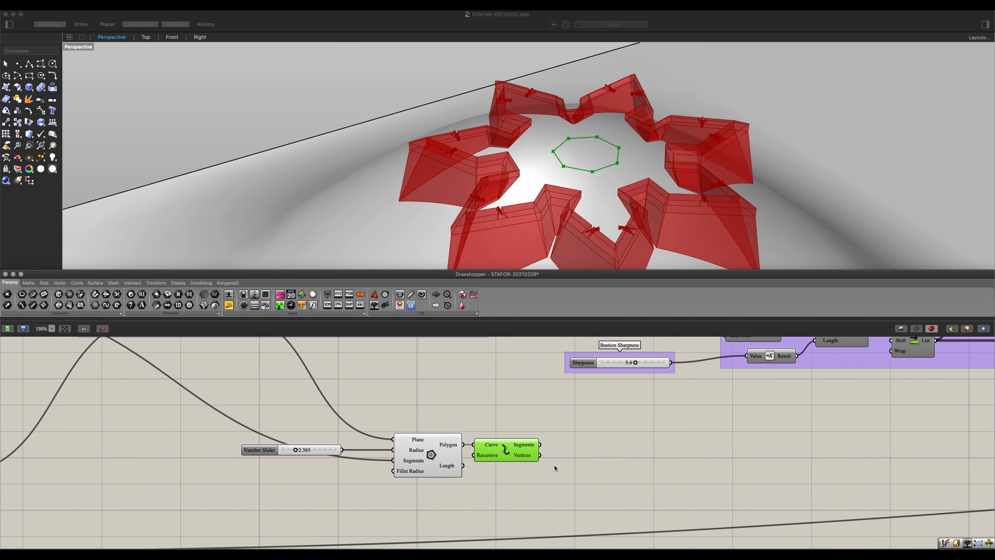
Step: Add an Offset Curve component and wire the exploded polygon's Segments to its Curve input
double_click(584, 472)
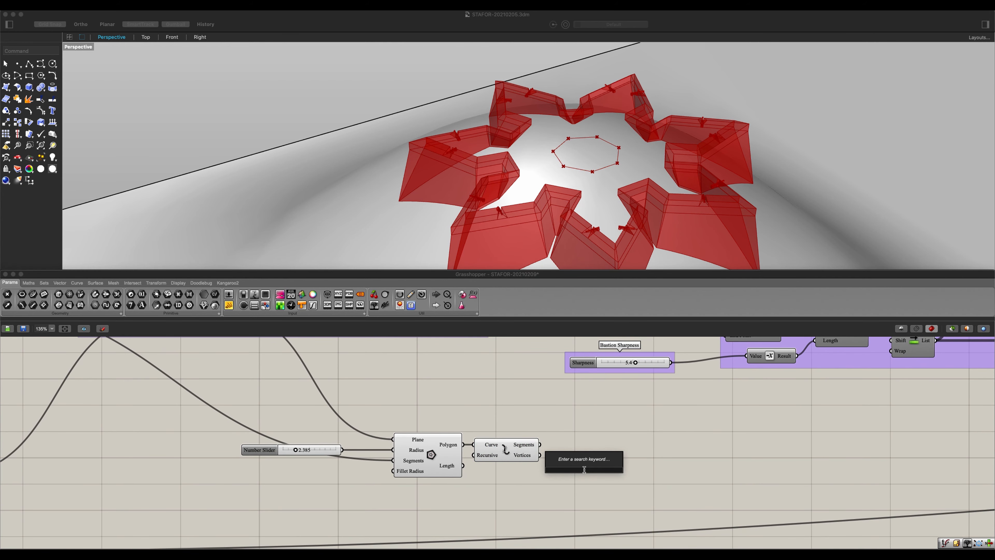
text(off)
key(Return)
drag(541, 444, 555, 454)
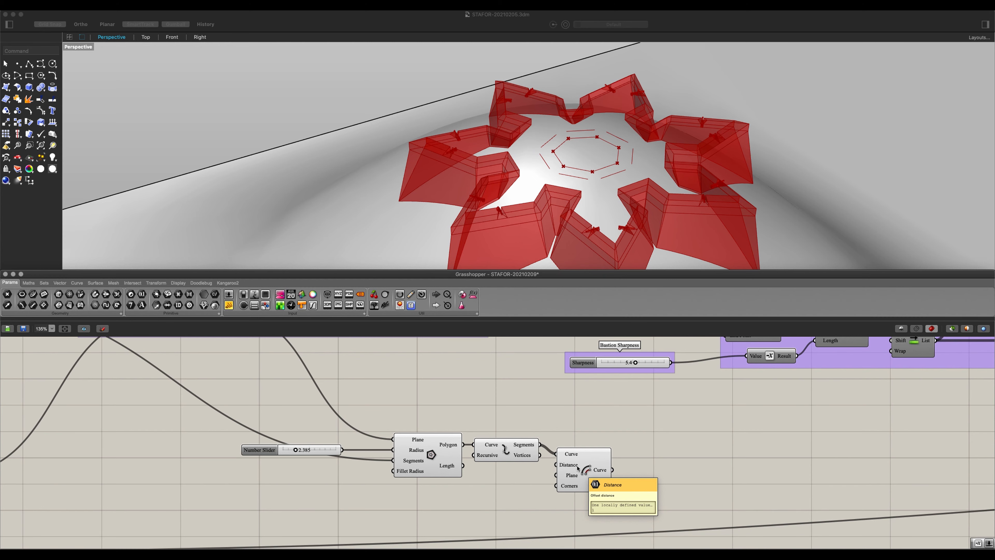
Step: Move the Offset Curve component clear, create a 1.00 number slider and wire it to the Offset Curve's Distance
drag(577, 467, 591, 489)
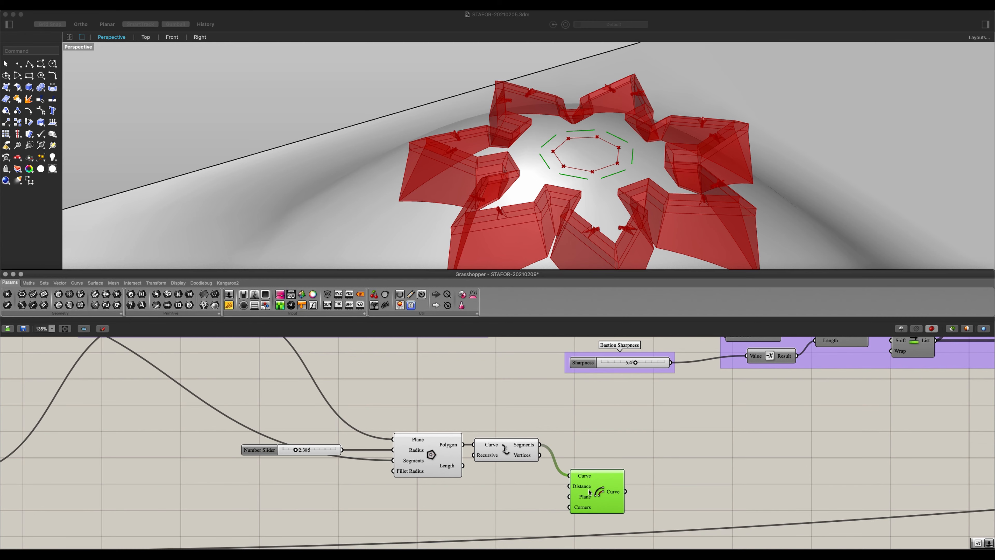
right_drag(572, 499, 592, 484)
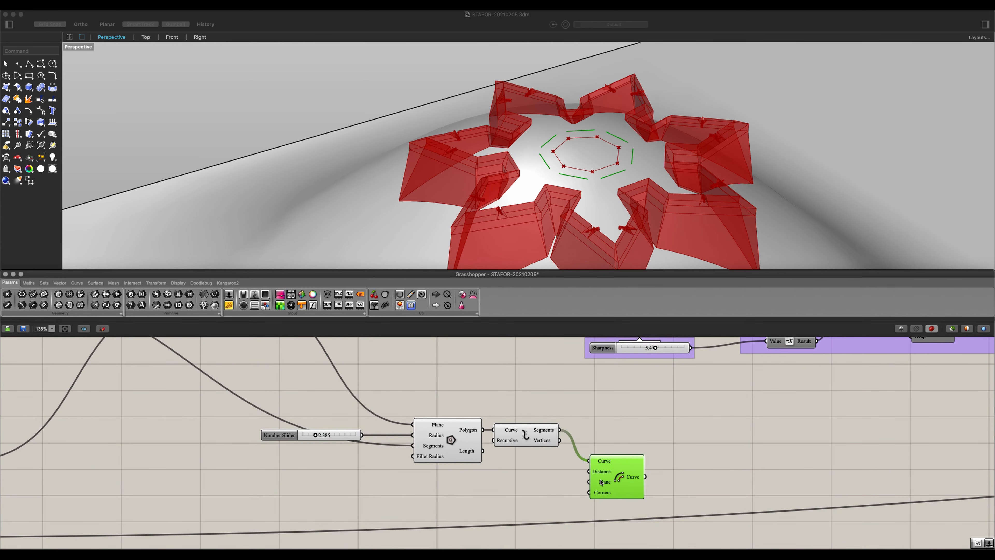
double_click(378, 492)
text(1)
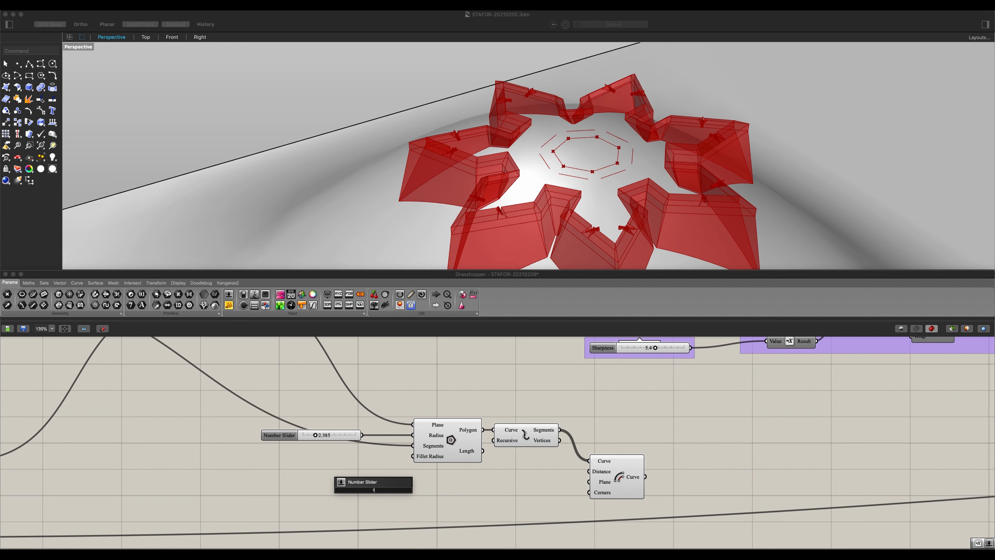
key(Return)
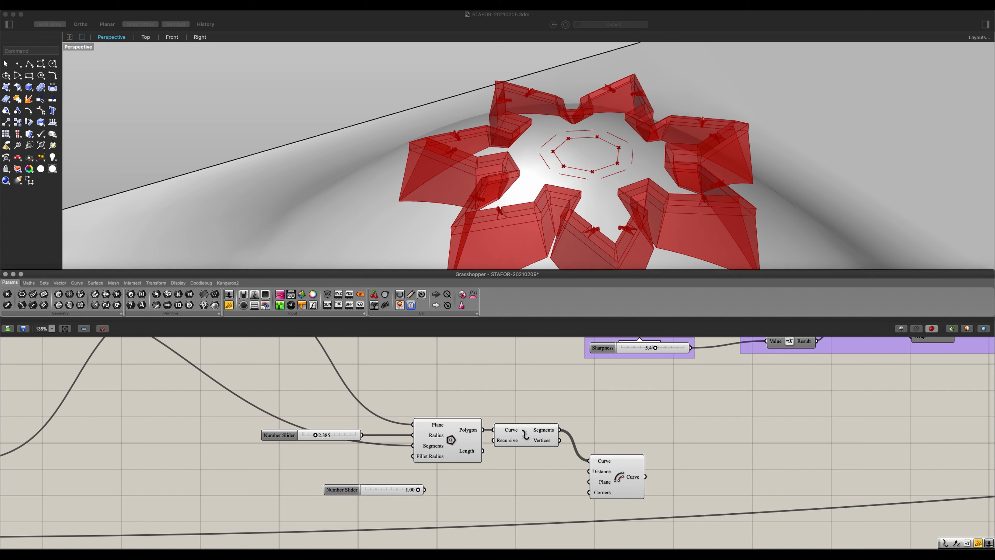
drag(424, 489, 589, 471)
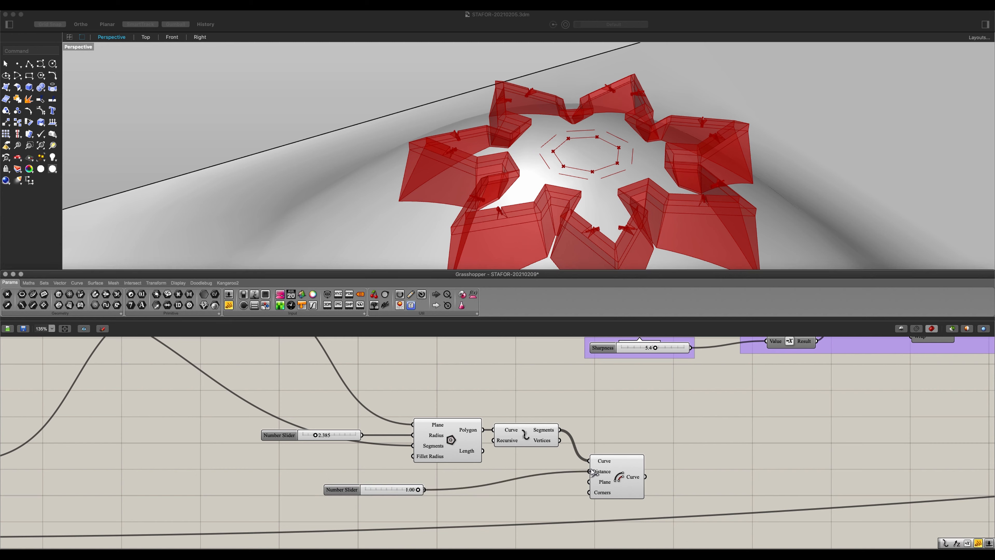
Step: Place the offset distance slider below the polygon radius slider and align the two horizontally
drag(421, 489, 371, 471)
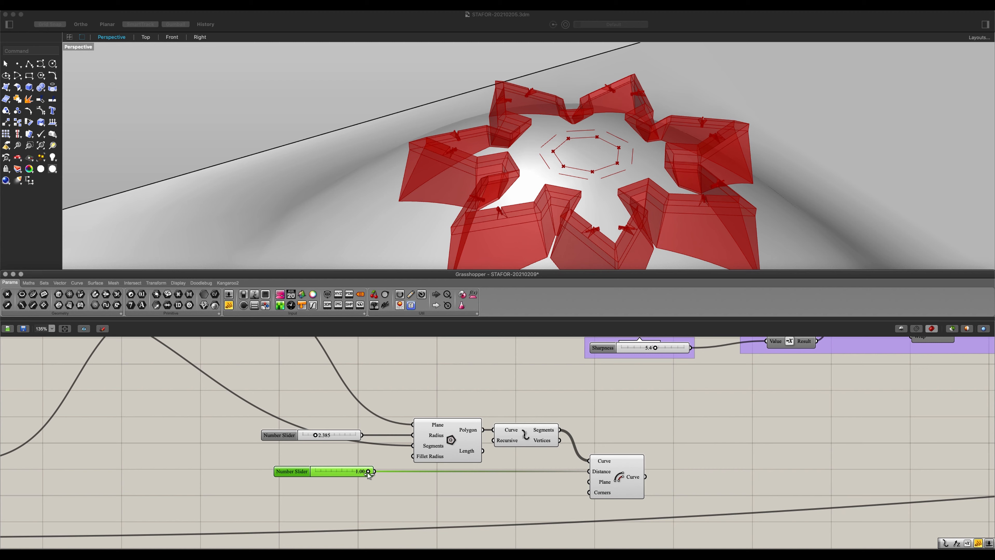
drag(368, 474, 326, 433)
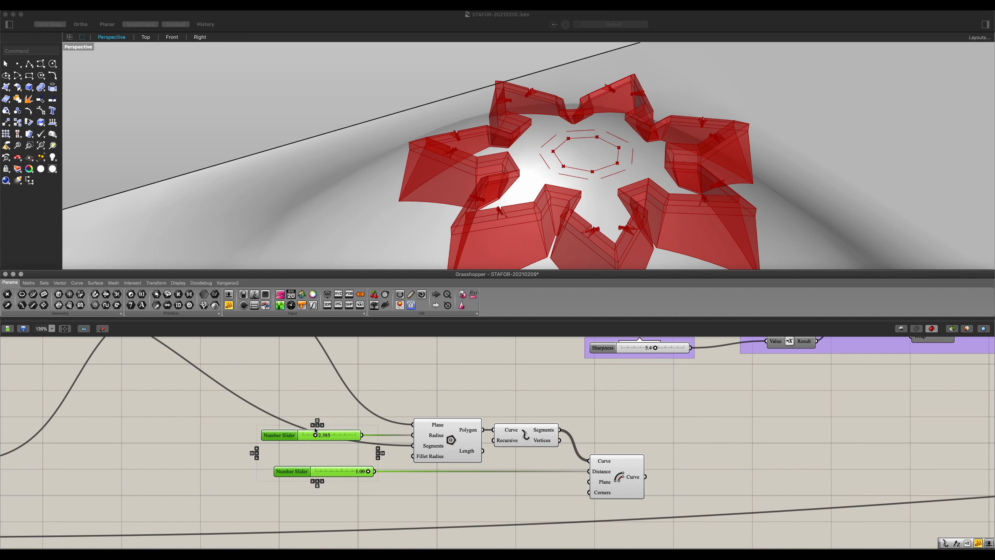
click(317, 425)
click(418, 487)
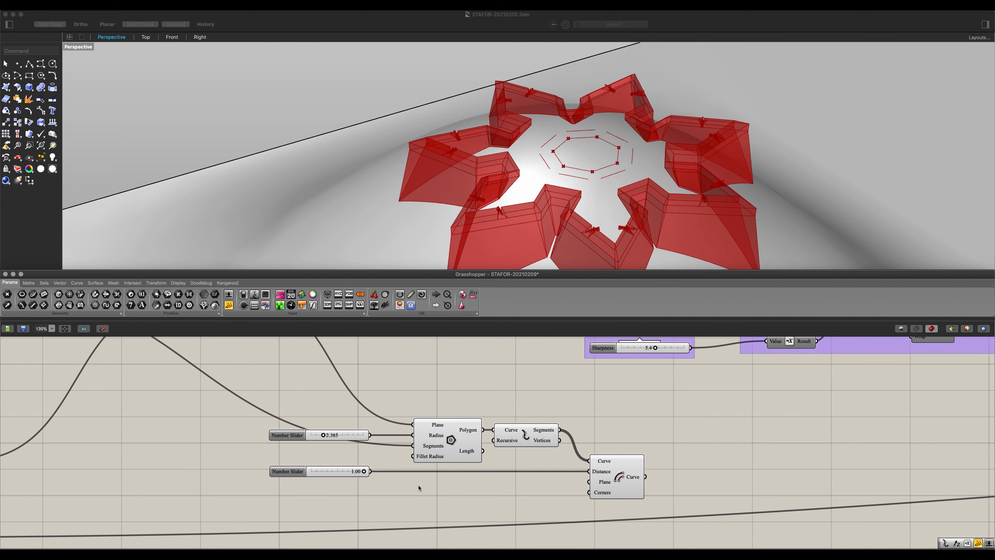
Step: Duplicate the Offset Curve component and wire the first offset's output to the copy's Curve input
right_drag(628, 481, 503, 470)
click(500, 469)
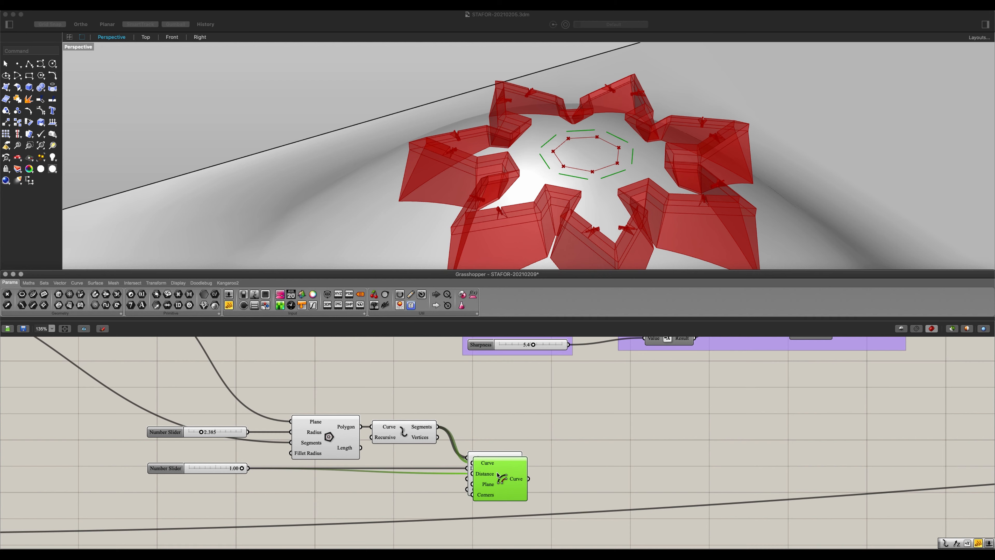
alt+drag(498, 469, 589, 420)
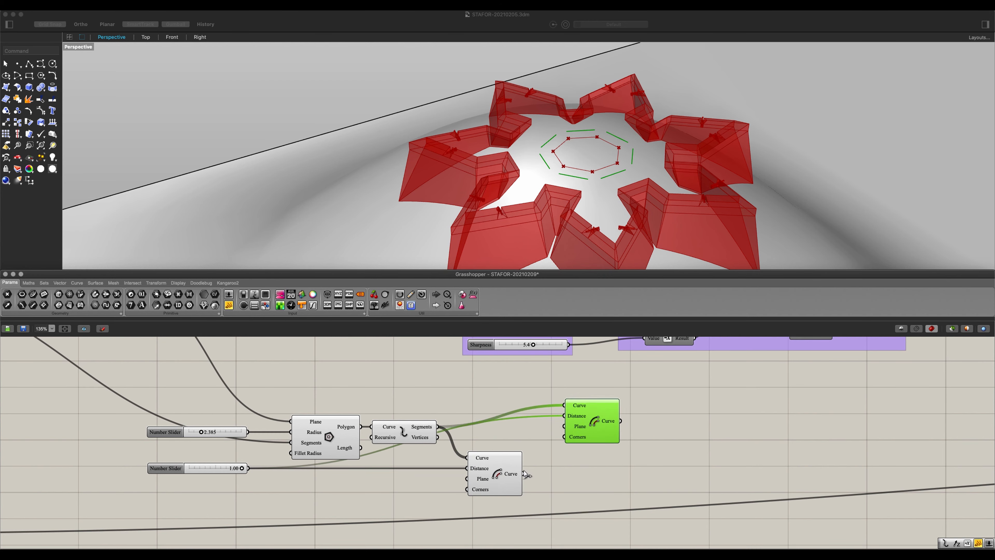
drag(524, 474, 564, 405)
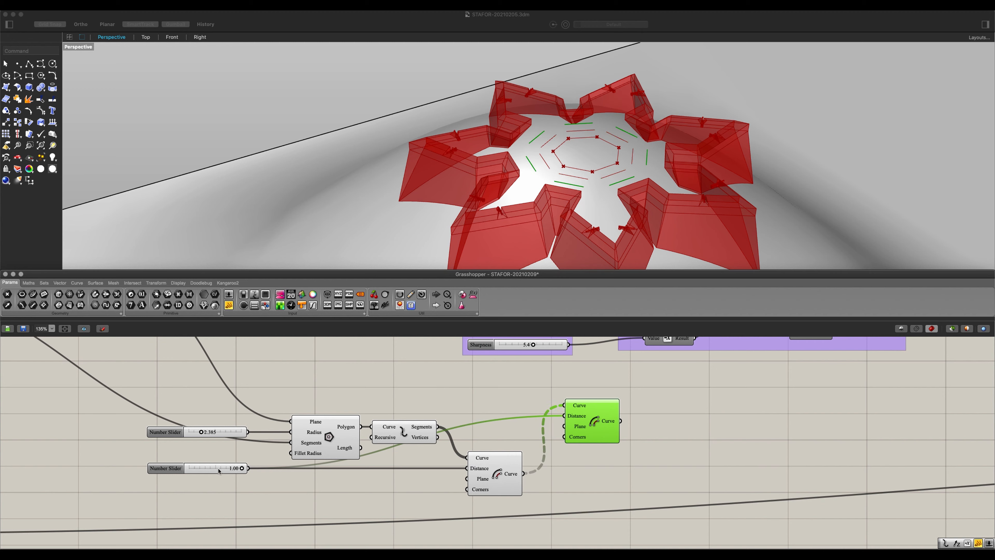
Step: Duplicate the 1.00 slider to drive the second Offset Curve's Distance and align all three sliders
alt+drag(215, 470, 596, 412)
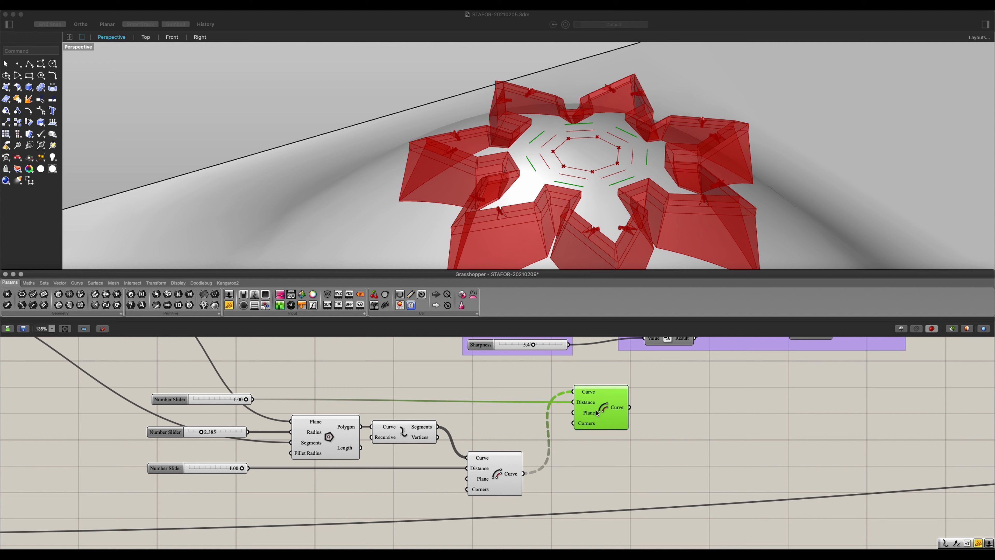
drag(590, 418, 598, 417)
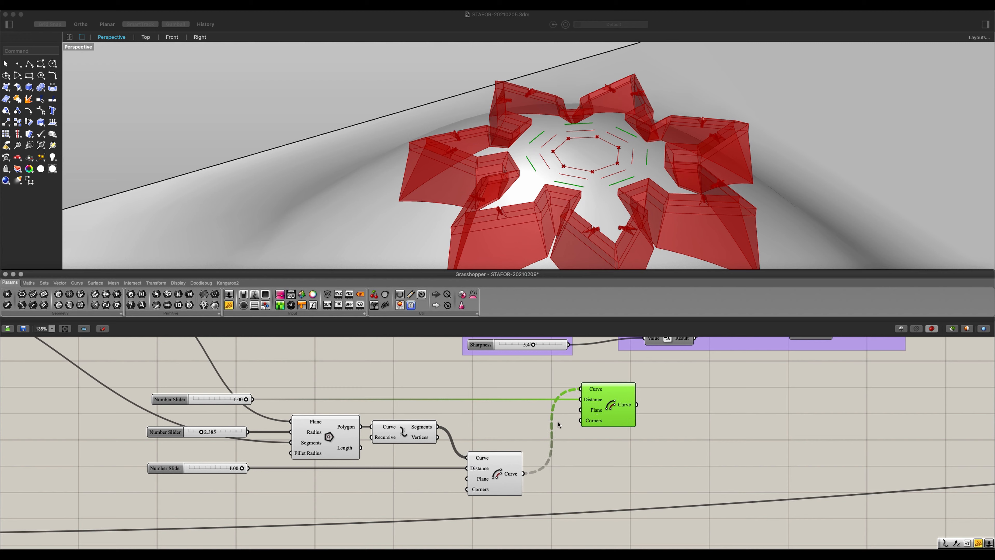
drag(200, 384, 203, 387)
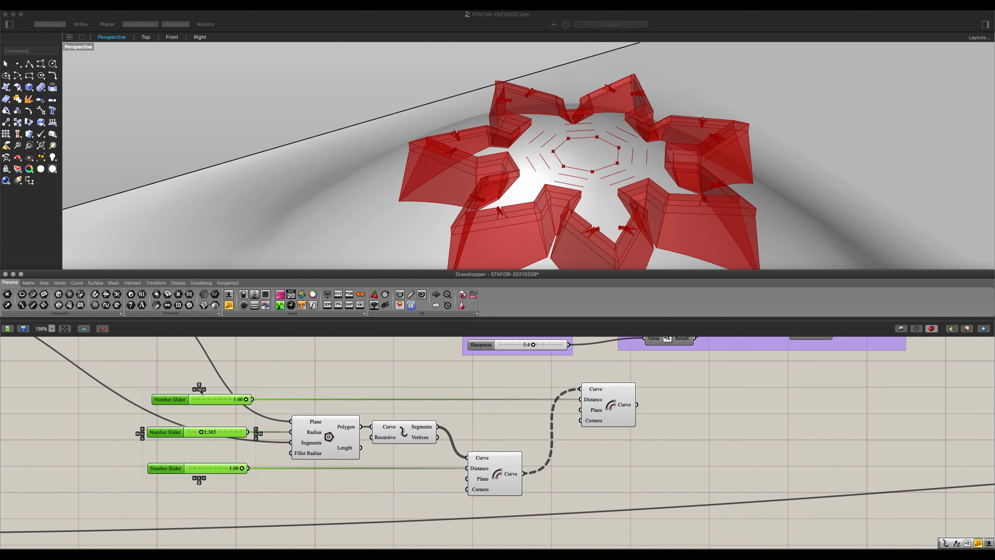
click(201, 390)
Step: Add a Ruled Surface, with the second offset's curves as Curve A and the first offset's curves as Curve B
scroll(579, 449, right, 3)
scroll(580, 448, down, 1)
click(579, 395)
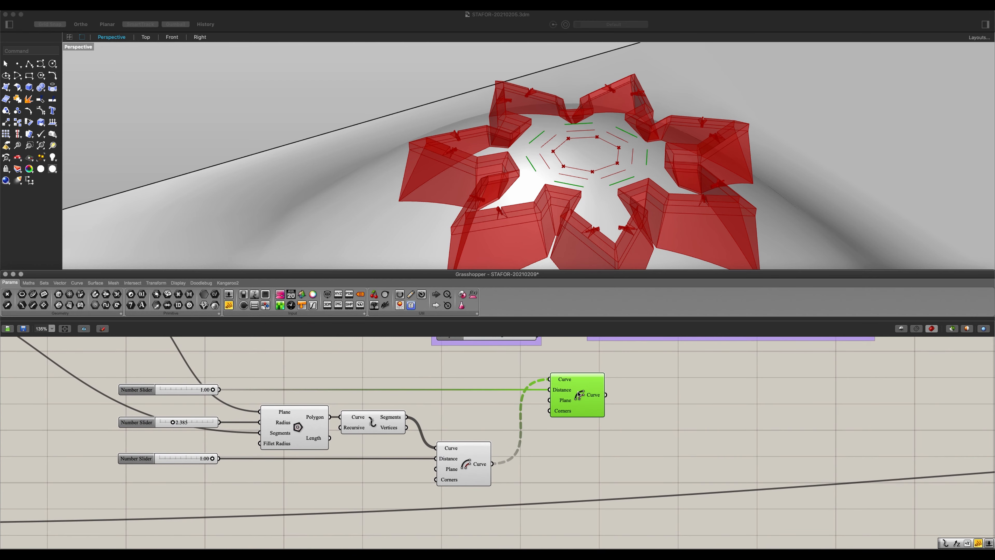
double_click(627, 441)
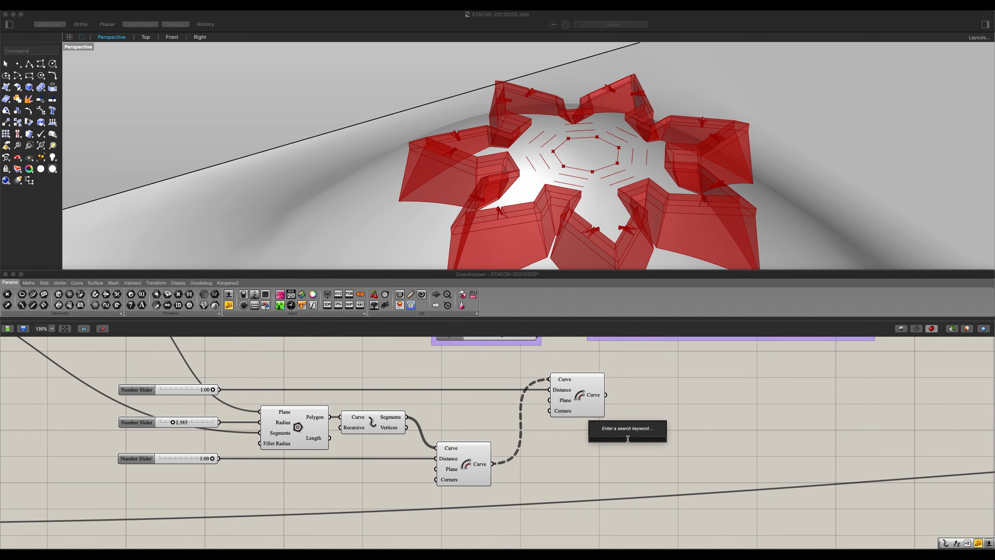
text(rul)
click(626, 431)
drag(606, 395, 634, 453)
drag(494, 464, 650, 457)
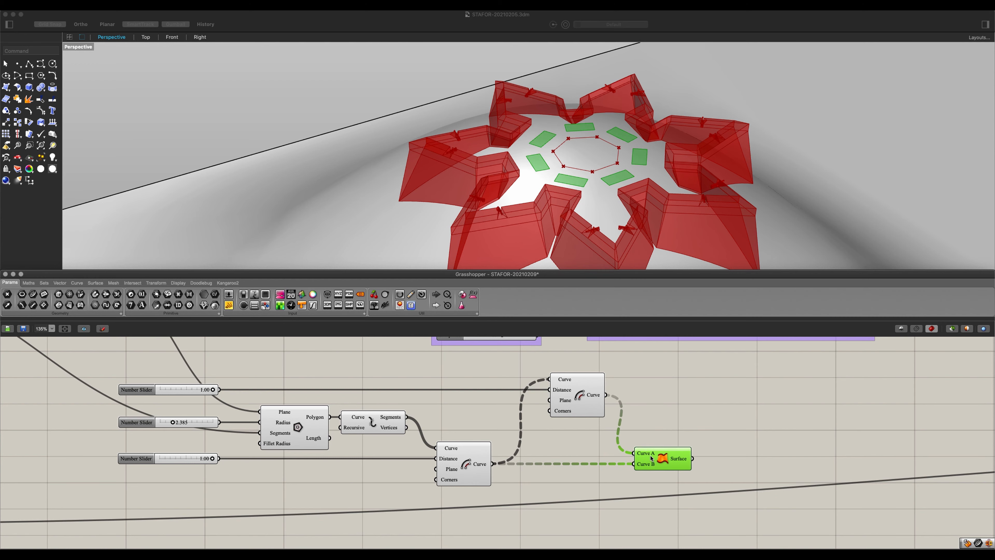
Step: Group the Polygon, Explode, both Offset Curve and Ruled Surface components
right_drag(607, 223, 586, 198)
right_drag(568, 144, 563, 203)
click(572, 474)
drag(572, 474, 304, 380)
scroll(572, 442, down, 3)
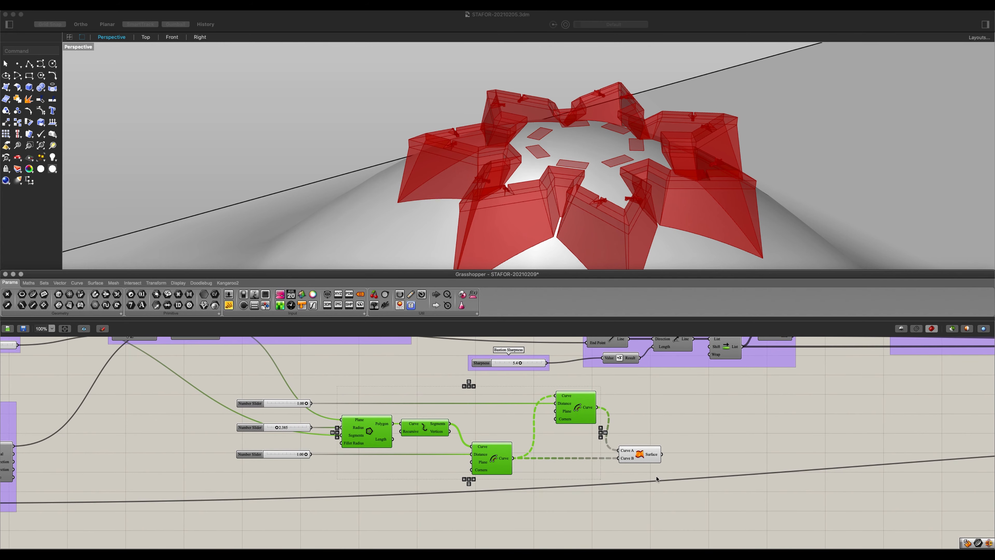
click(656, 478)
drag(647, 474, 352, 389)
key(ctrl+g)
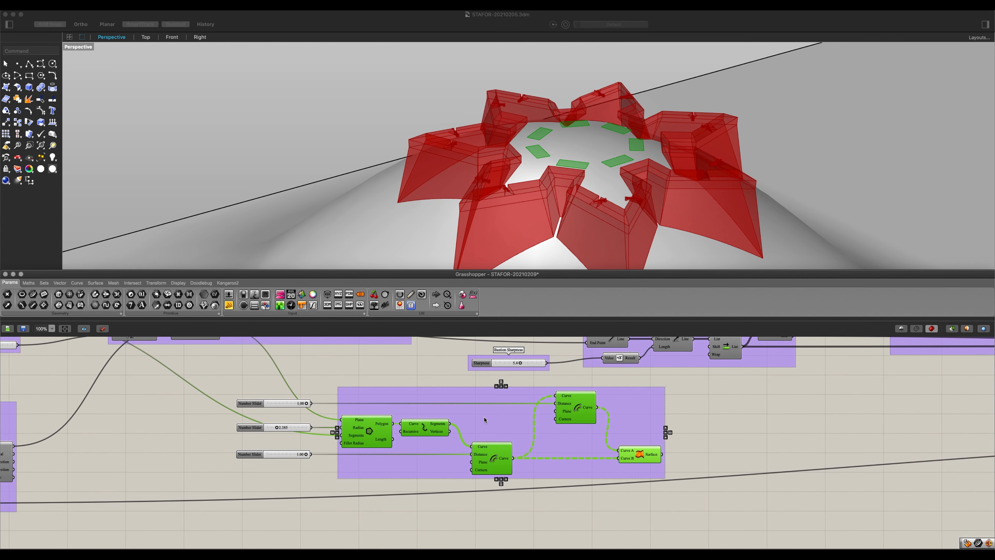
Step: Label the new component group "Building Plans"
click(484, 419)
scroll(484, 420, up, 2)
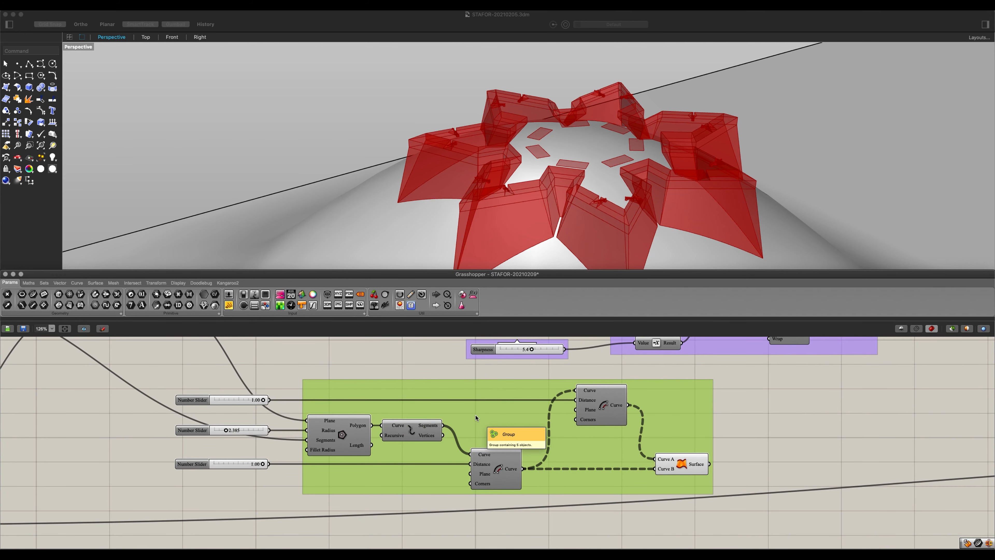
right_click(476, 418)
text(Building Plans)
key(Return)
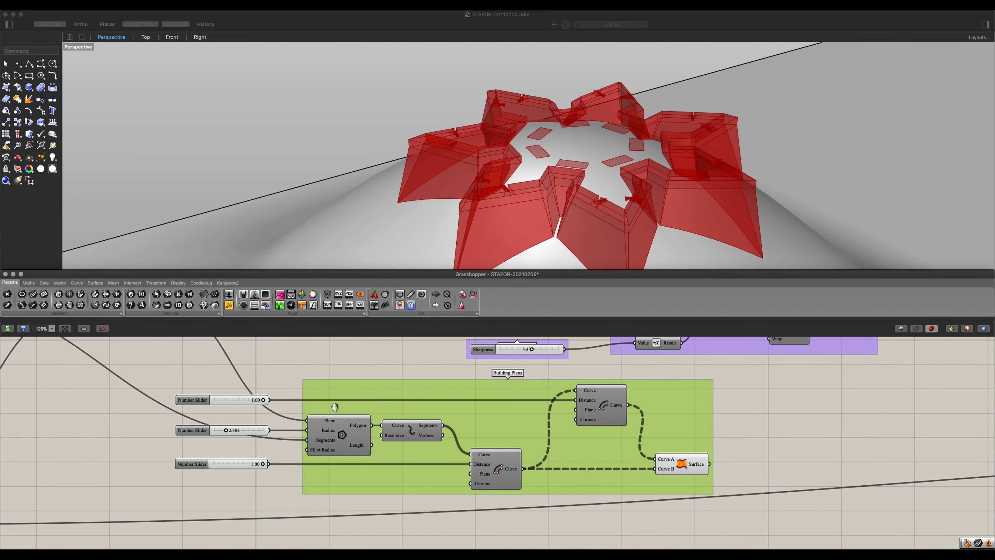
Step: Group the three number sliders feeding the building plans and label the group "Building Foundations"
right_drag(334, 406, 389, 405)
drag(336, 473, 260, 379)
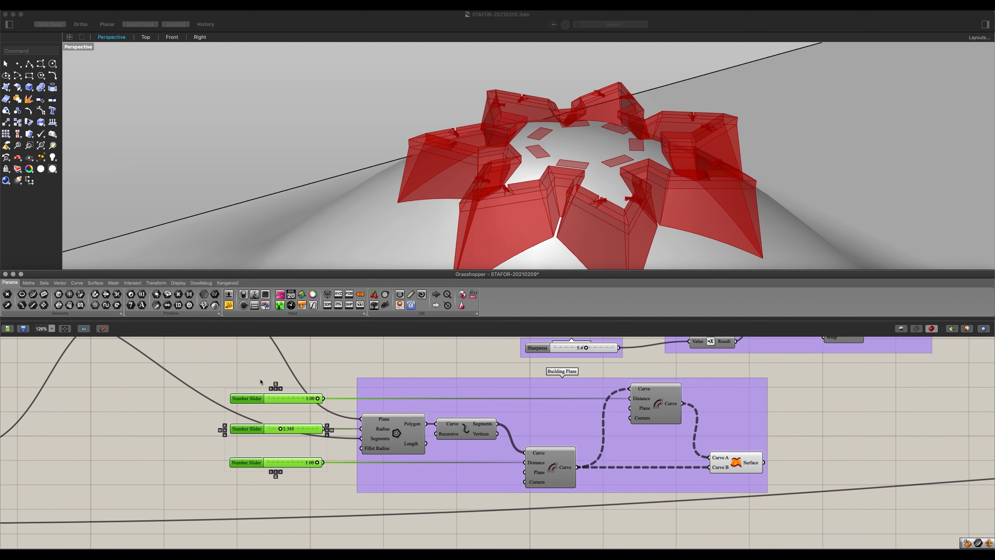
scroll(257, 384, up, 3)
key(super+g)
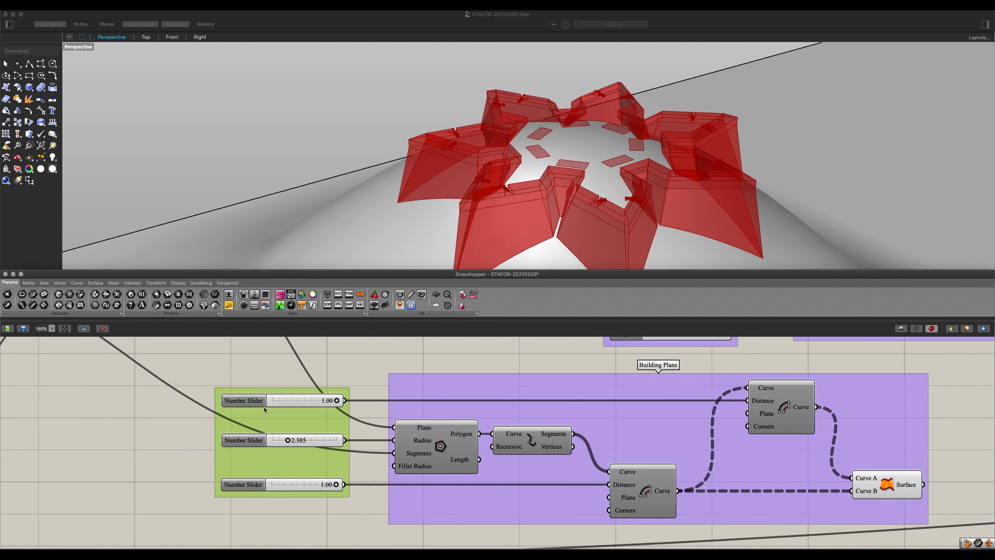
right_click(264, 410)
text(Bui)
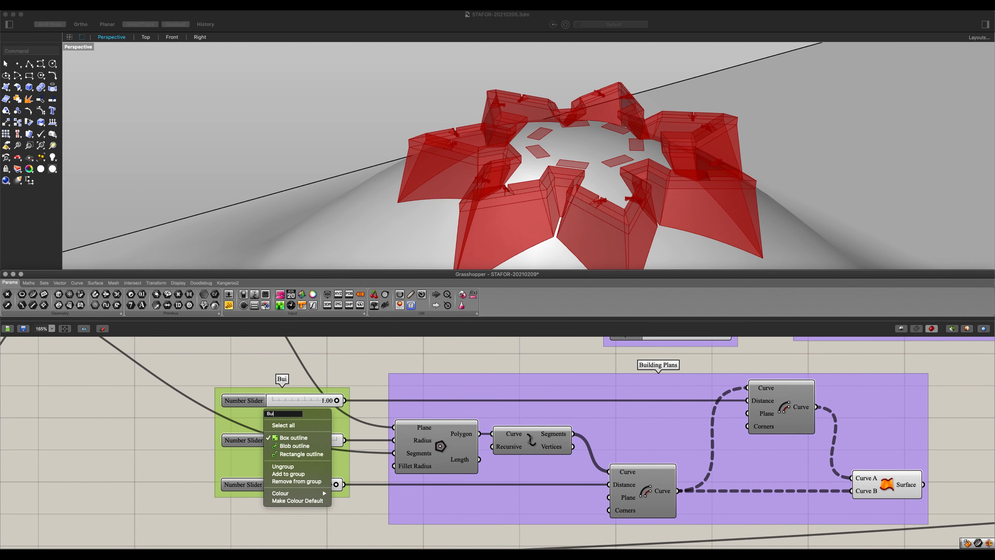
text(lding Foundations)
key(Return)
Step: Rename the slider group "Building Plans" and move it farther away from the component group
scroll(276, 424, down, 2)
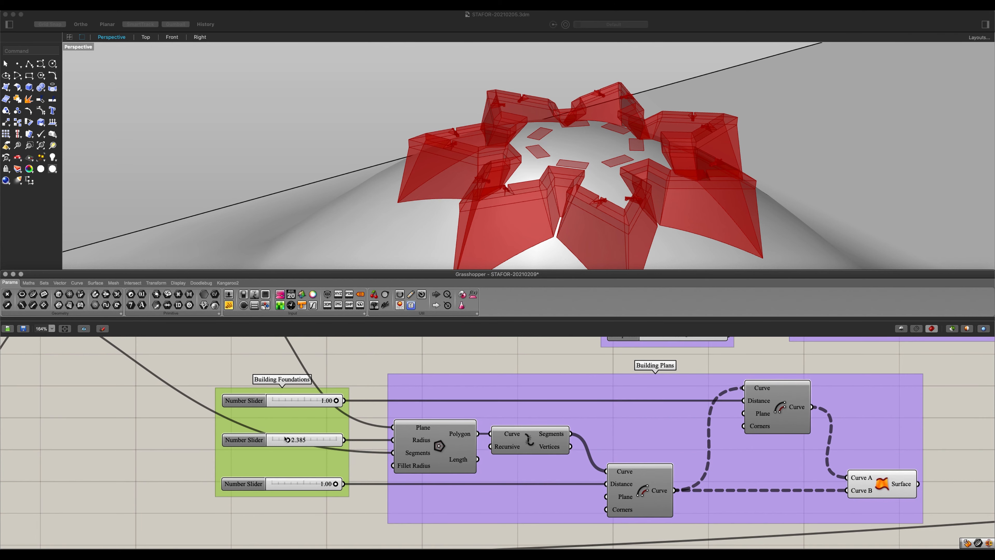
right_click(303, 428)
drag(312, 428, 366, 444)
text(Plans)
key(Return)
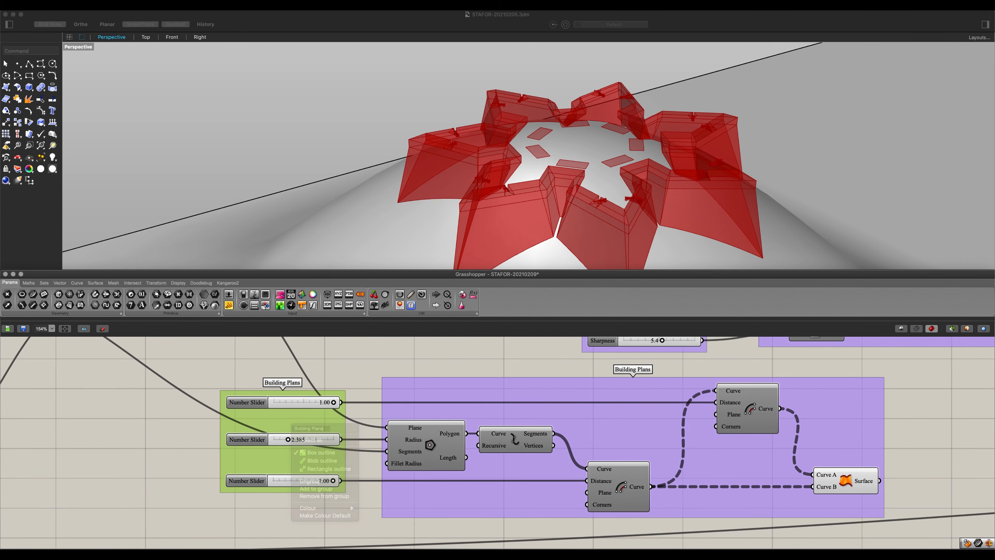
drag(324, 429, 182, 429)
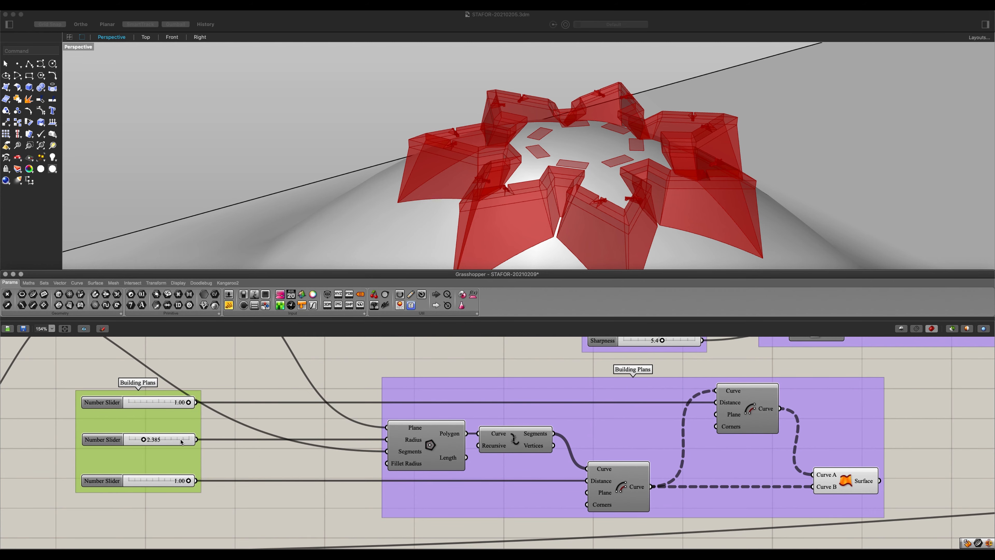
click(307, 444)
Step: Add a Surface Box component and wire the Ruled Surface's output to its Surface and Domain inputs
scroll(306, 444, down, 10)
right_drag(306, 444, 349, 446)
scroll(350, 446, up, 4)
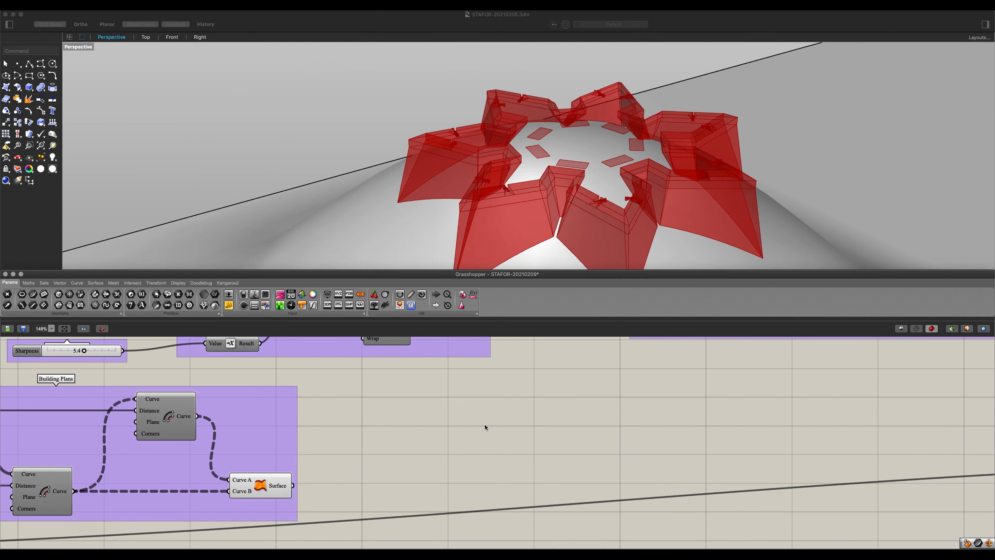
right_drag(485, 428, 469, 428)
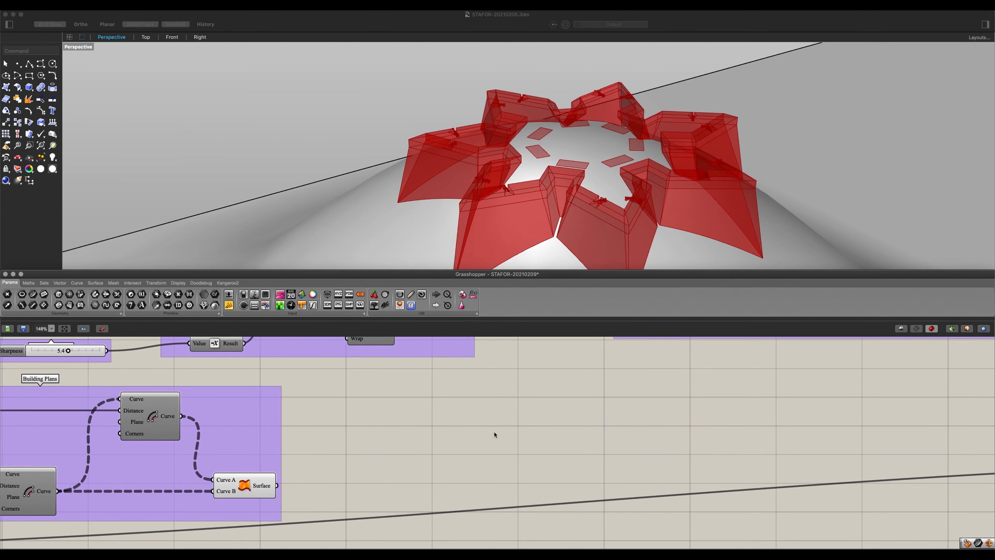
double_click(477, 432)
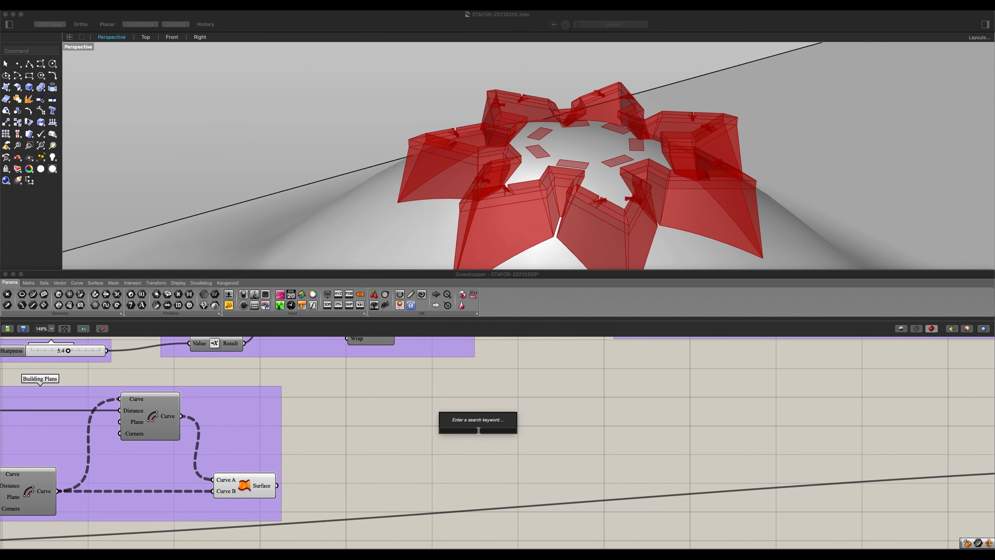
text(surfa)
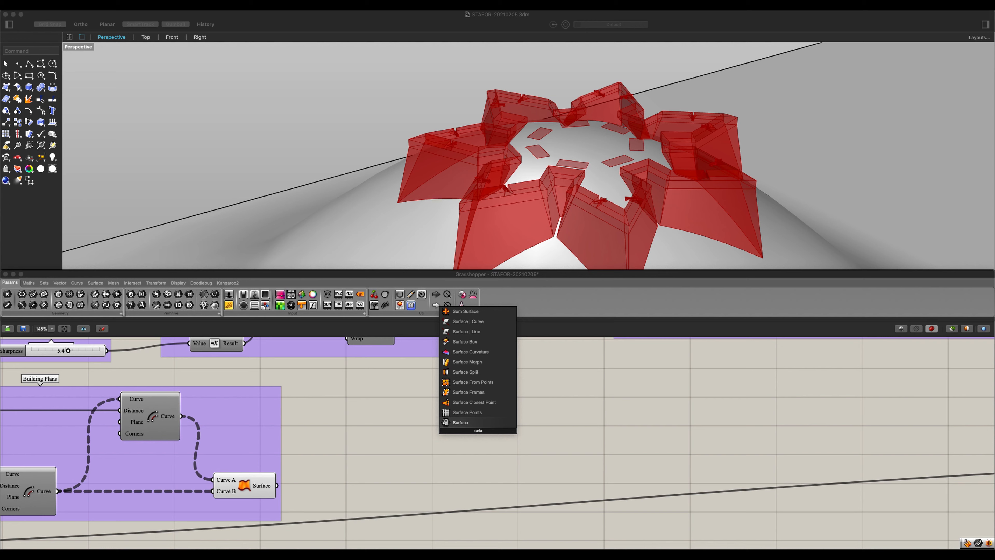
text(ce box)
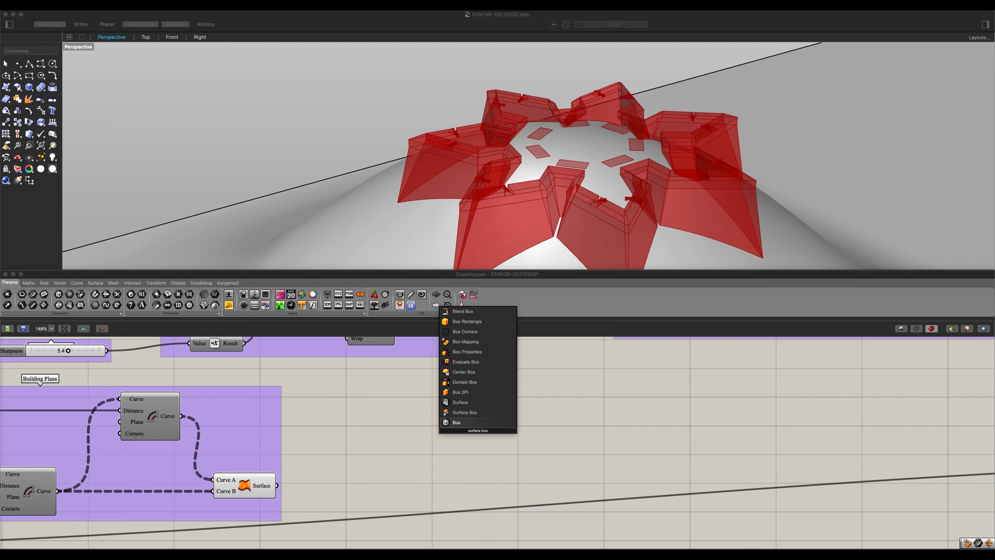
key(Return)
drag(462, 447, 456, 468)
click(269, 487)
drag(355, 490, 435, 440)
drag(277, 487, 584, 459)
double_click(444, 495)
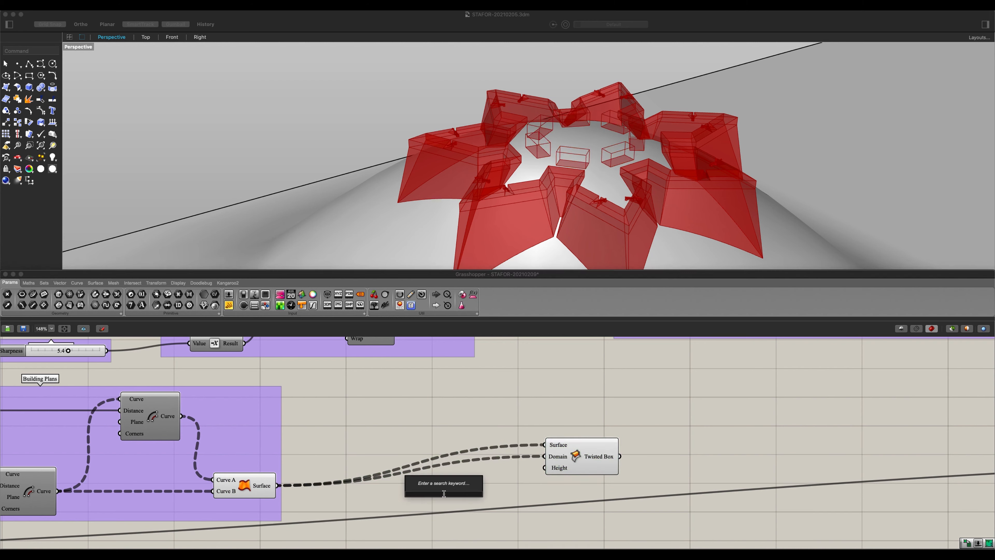
text(10)
key(Return)
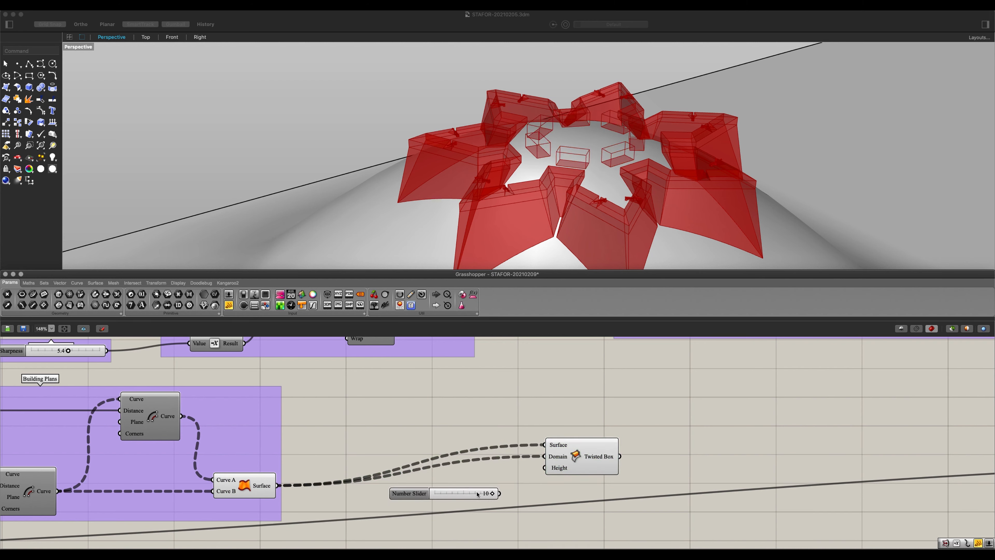
Step: Add a one-decimal number slider with maximum 10.0, wire it to the Surface Box's Height and set it to 1.5
double_click(463, 495)
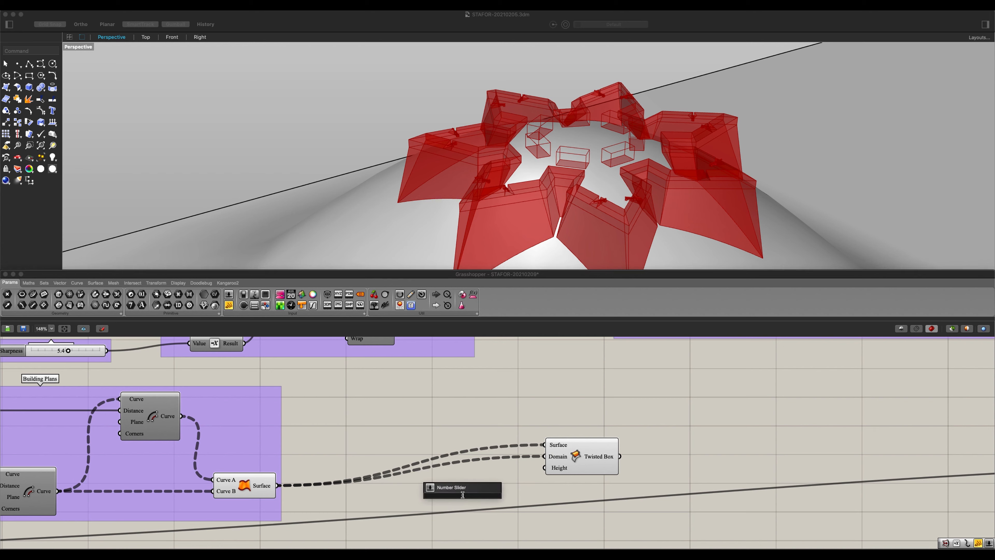
key(Return)
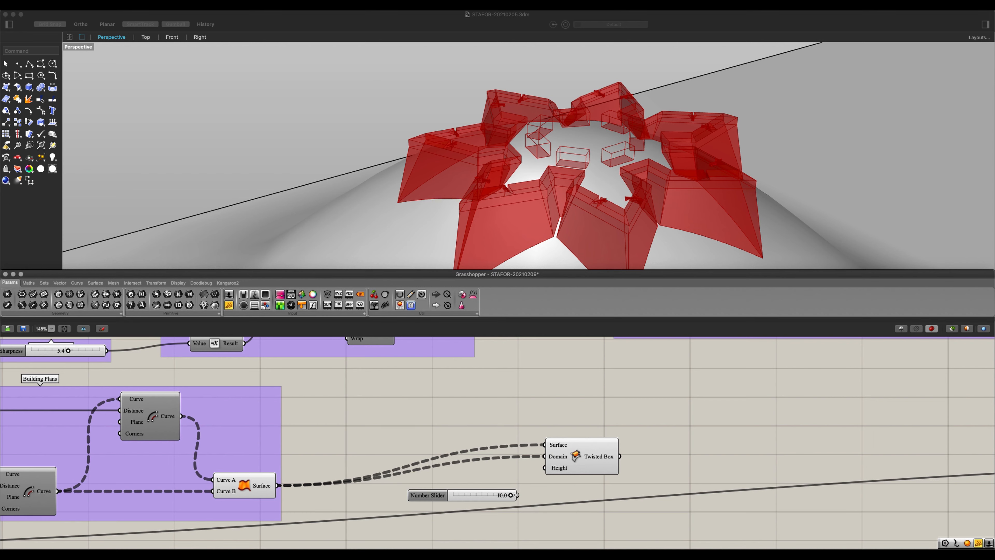
drag(516, 495, 545, 468)
drag(512, 495, 461, 497)
right_drag(516, 466, 448, 480)
mouse_move(509, 472)
mouse_down()
mouse_move(491, 482)
mouse_move(499, 482)
mouse_up()
right_drag(555, 463, 493, 464)
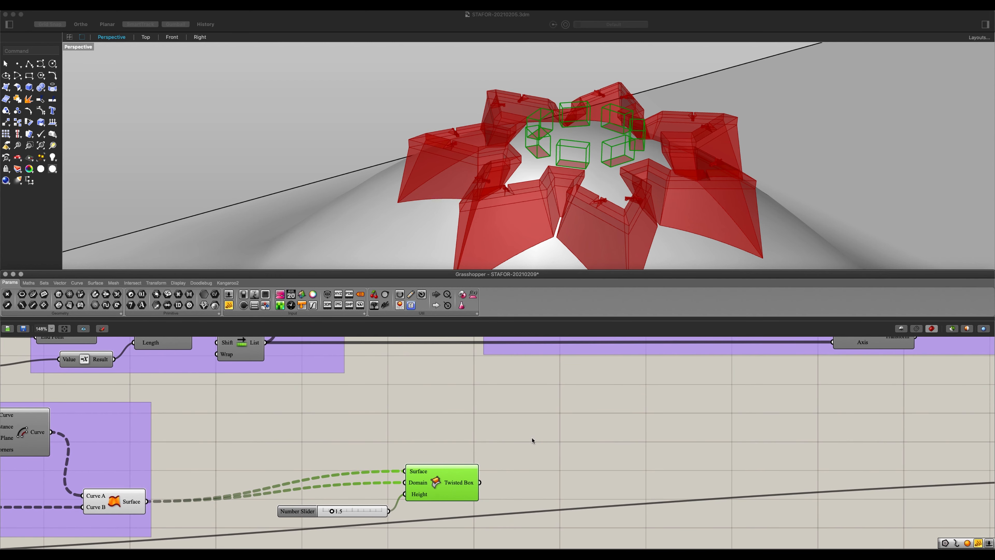
Step: Add a Box Morph component and wire the Surface Box's Twisted Box output to its Target input
click(532, 440)
double_click(533, 433)
text(box)
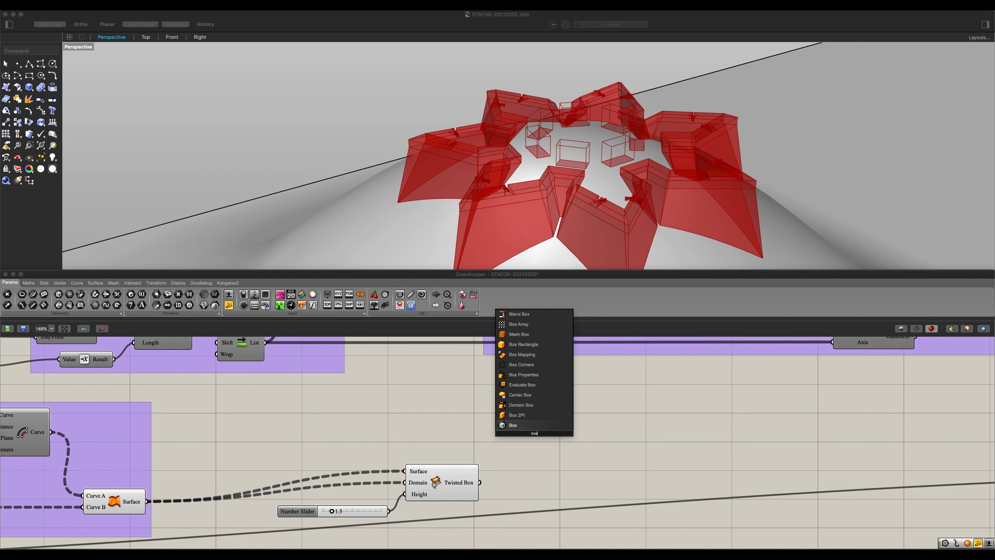
key(BackSpace)
key(BackSpace)
key(BackSpace)
text(orient)
key(Return)
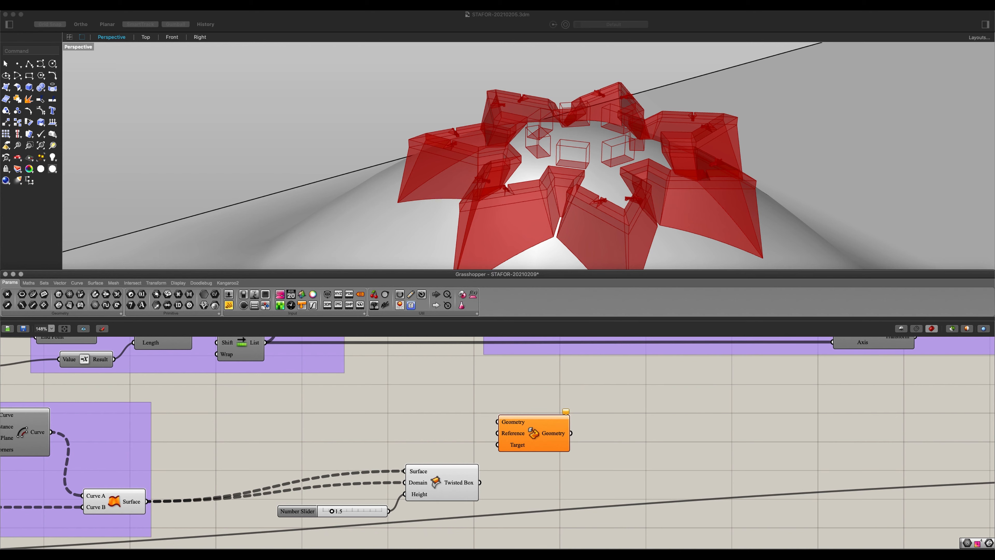
drag(478, 482, 538, 428)
click(389, 418)
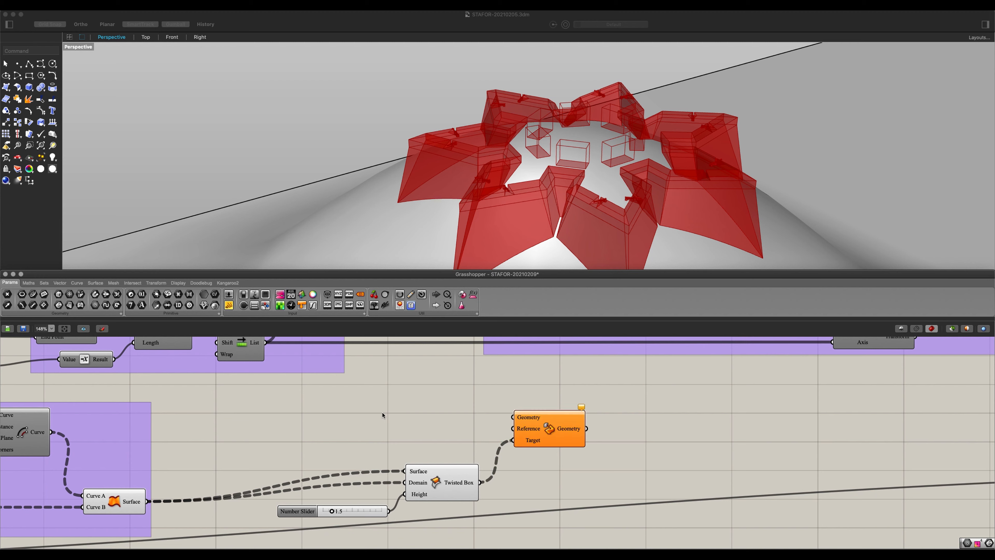
Step: Add a Brep parameter and a Bounding Box component ahead of the Box Morph
double_click(383, 415)
text(brep)
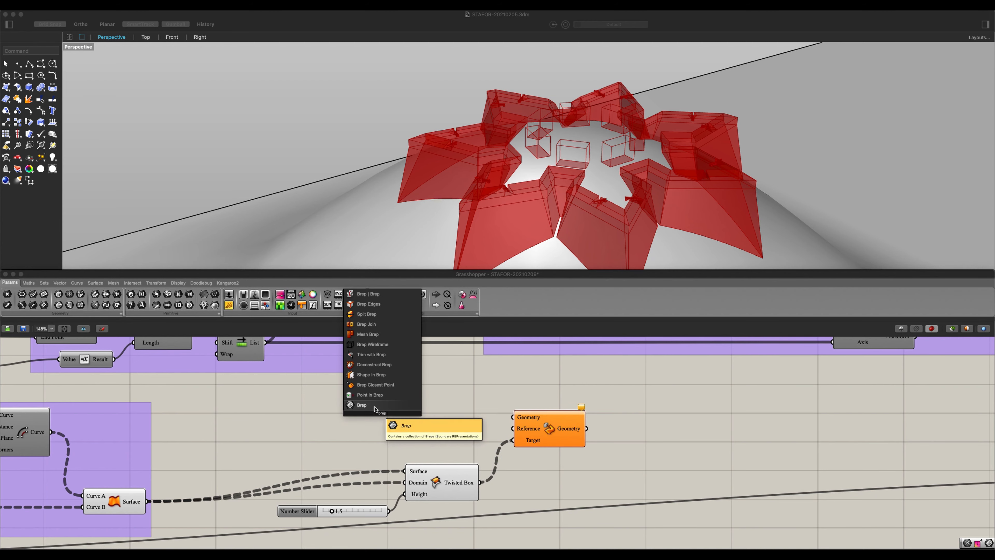
click(375, 406)
double_click(424, 409)
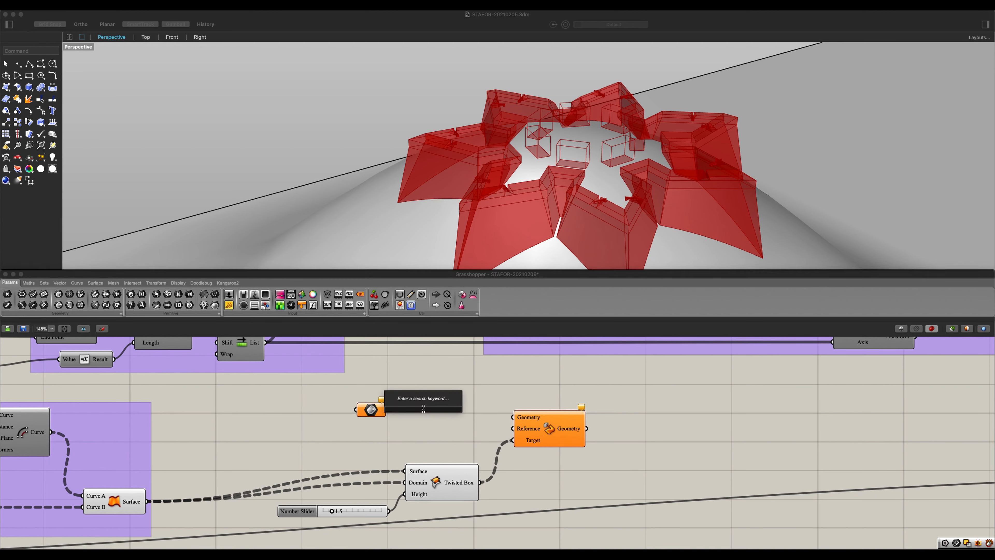
text(bound)
key(Up)
key(Return)
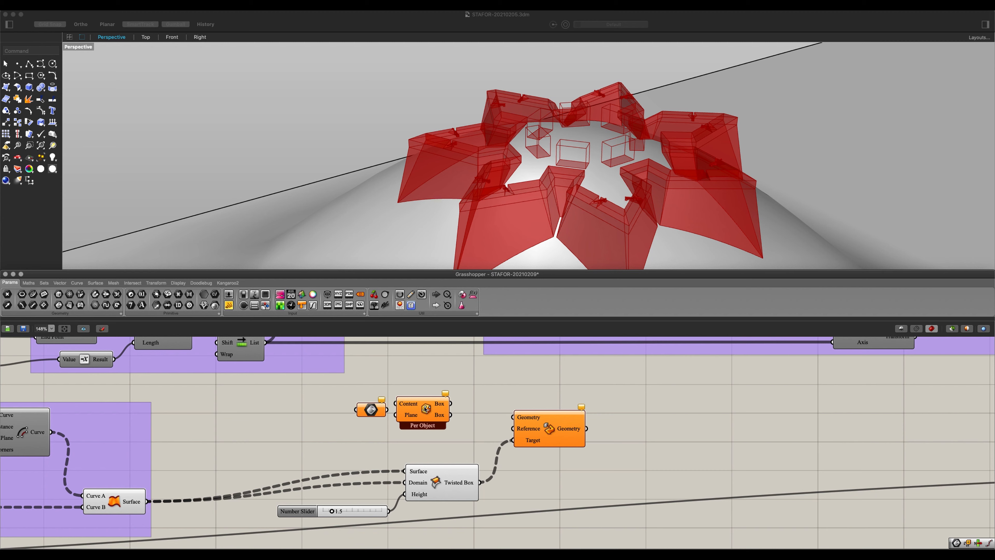
Step: Wire the Brep to the Bounding Box's Content and the Box Morph's Geometry, and the Bounding Box's Box output to Reference
drag(386, 409, 427, 427)
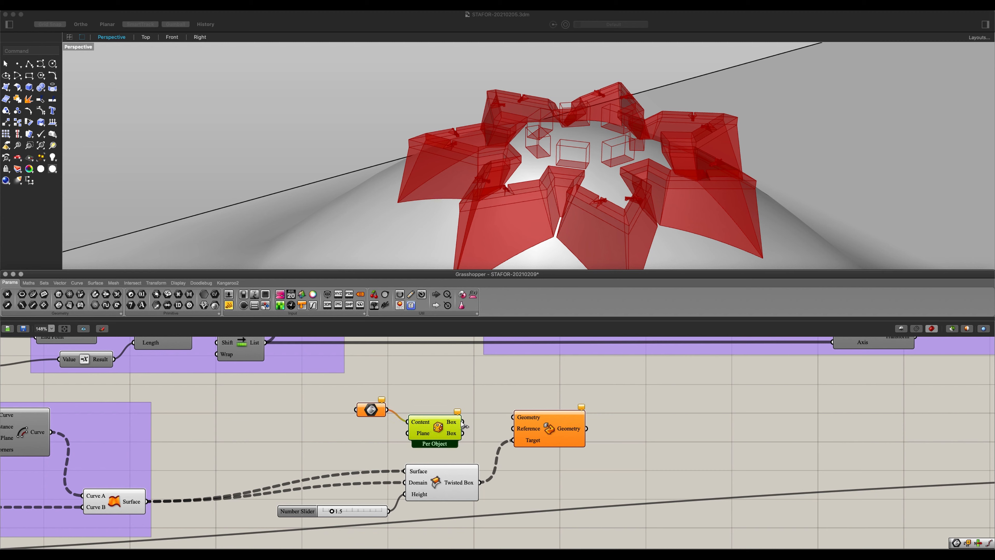
drag(461, 422, 512, 429)
drag(432, 432, 435, 439)
drag(387, 410, 514, 417)
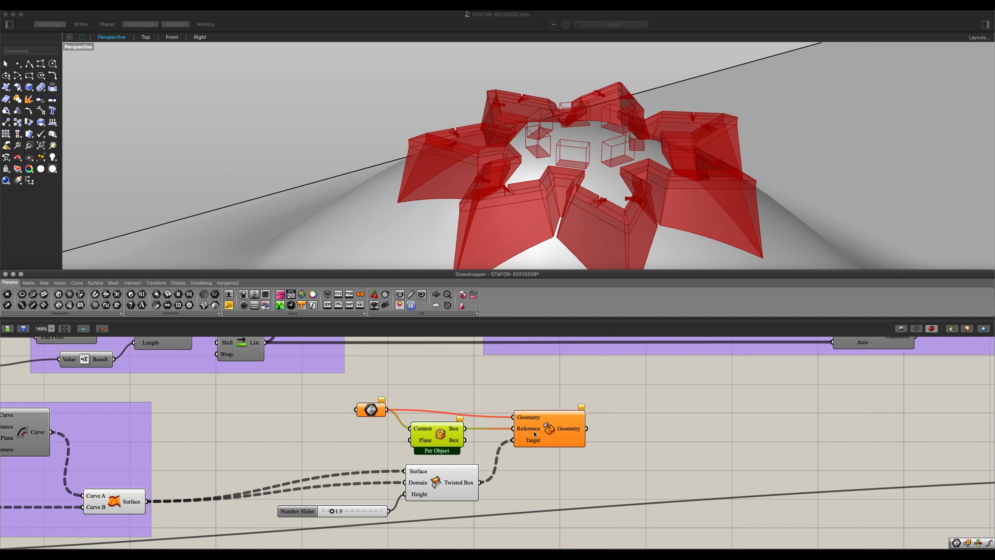
Step: Reference the small gabled house model in the Brep parameter
click(372, 414)
scroll(391, 219, down, 10)
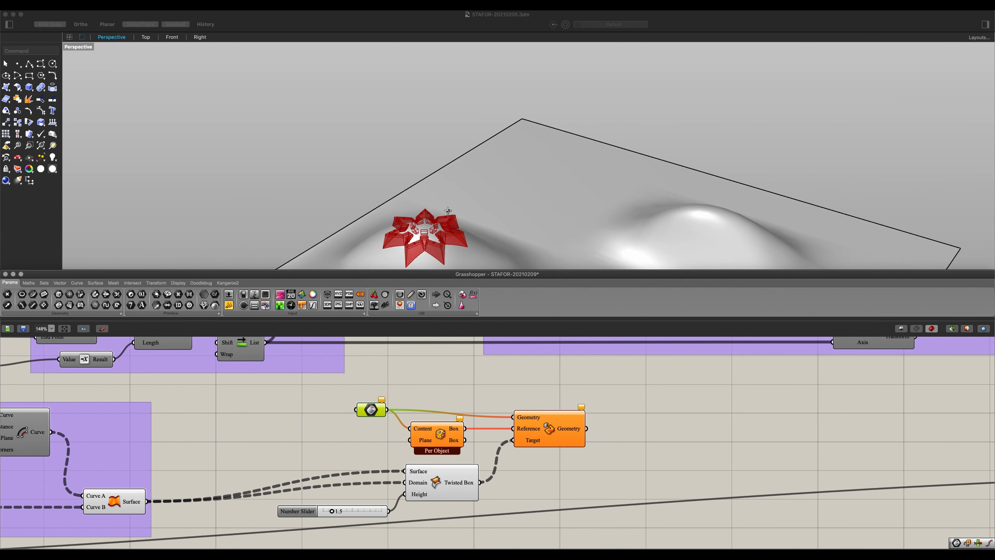
right_drag(405, 230, 342, 227)
shift+right_drag(588, 227, 486, 249)
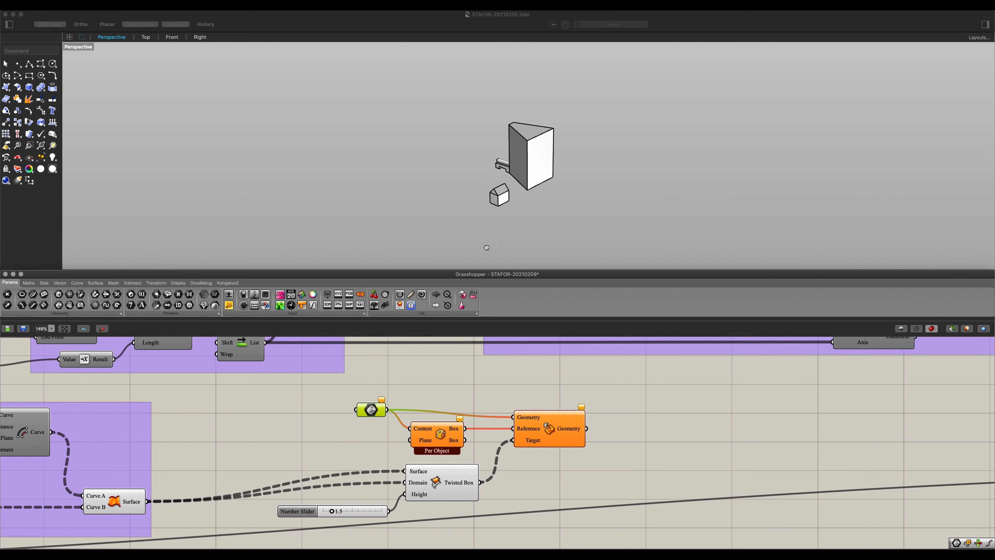
scroll(493, 183, up, 8)
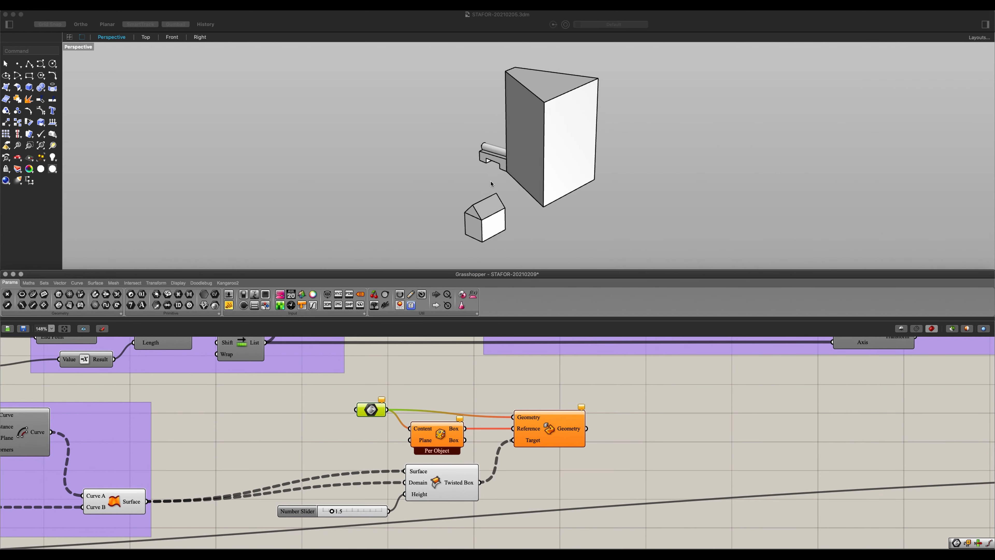
right_click(373, 409)
click(416, 506)
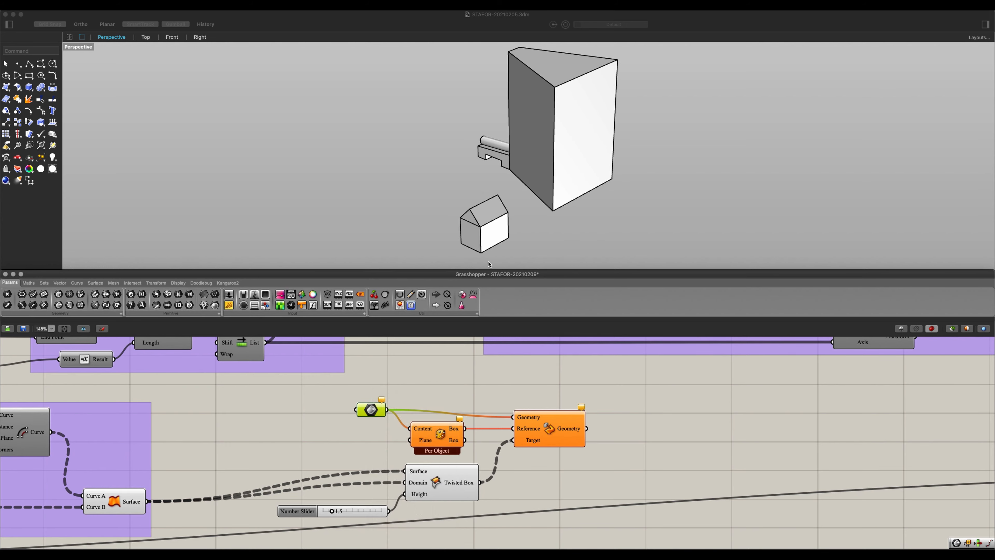
drag(509, 263, 436, 194)
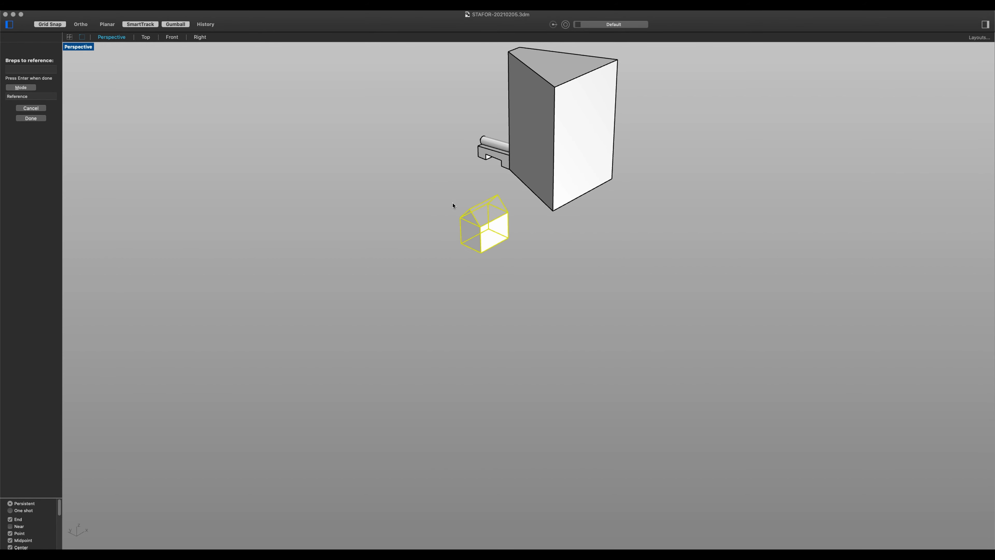
key(Return)
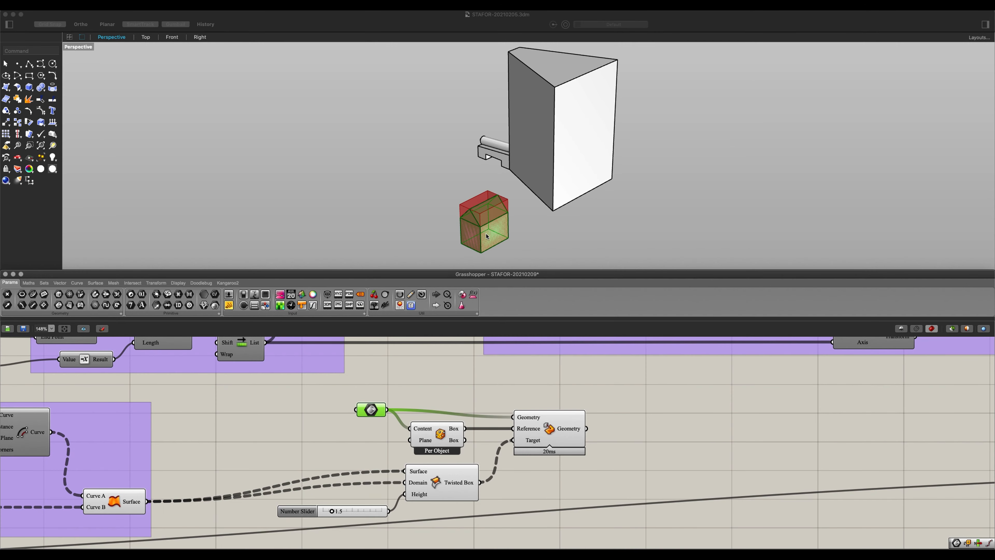
Step: Switch the Bounding Box component from Per Object to Union Box
scroll(493, 231, up, 2)
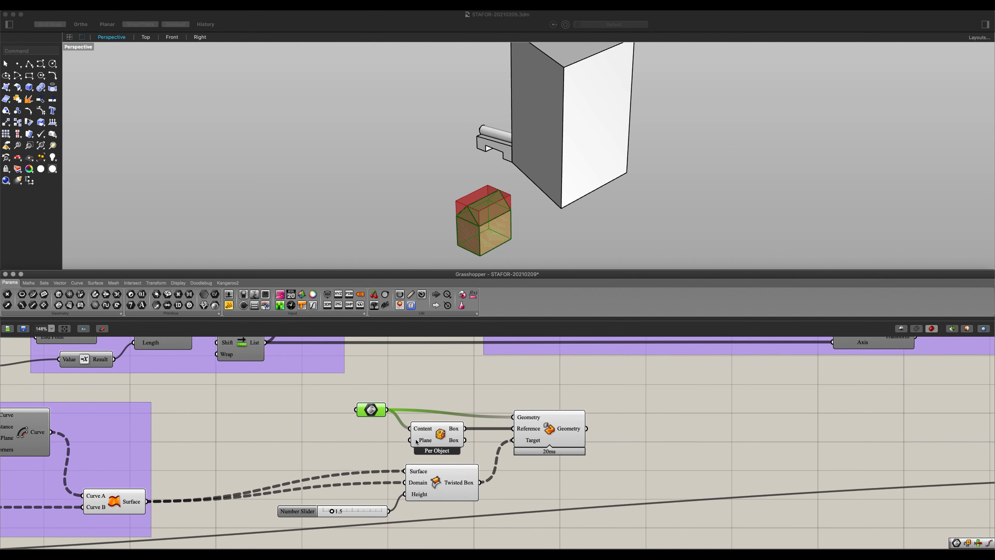
scroll(425, 424, up, 3)
click(436, 436)
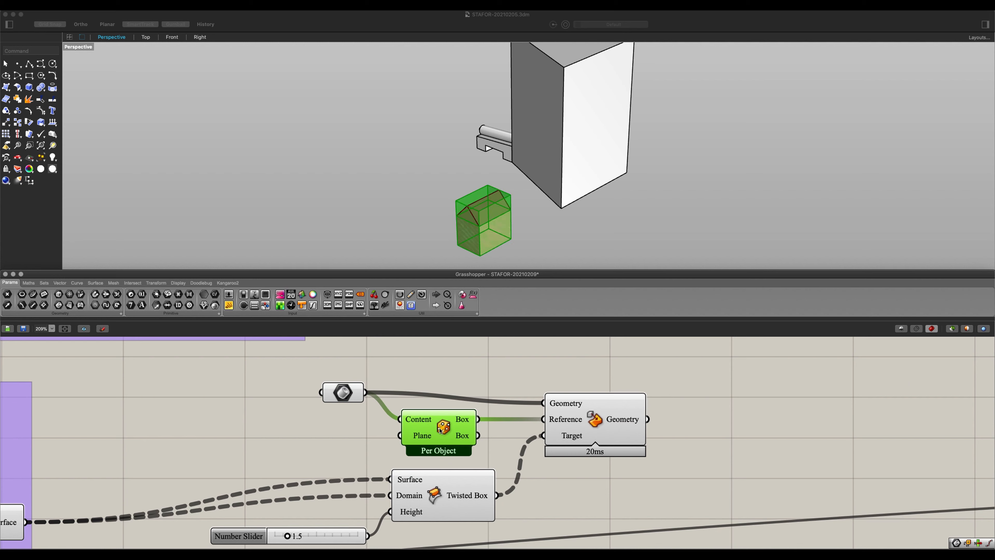
right_click(441, 430)
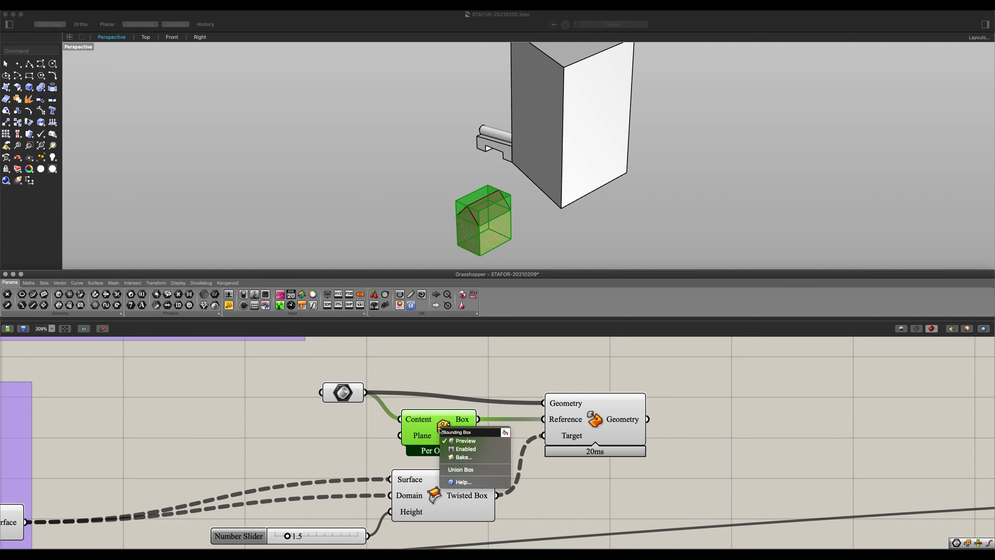
click(460, 470)
click(454, 372)
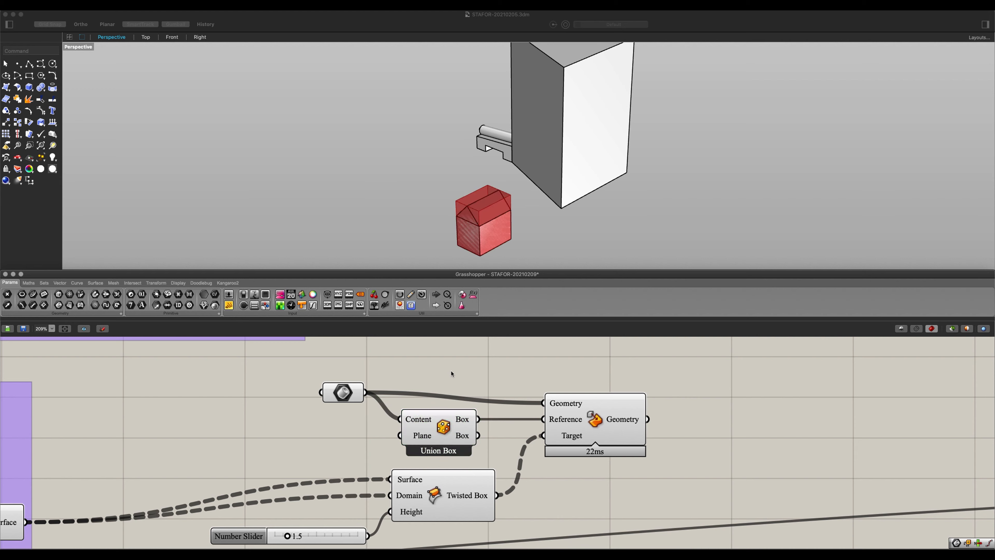
Step: Inspect the morphed houses inside the fortress and set the Surface Box height slider to 1.8
click(594, 428)
scroll(542, 216, down, 10)
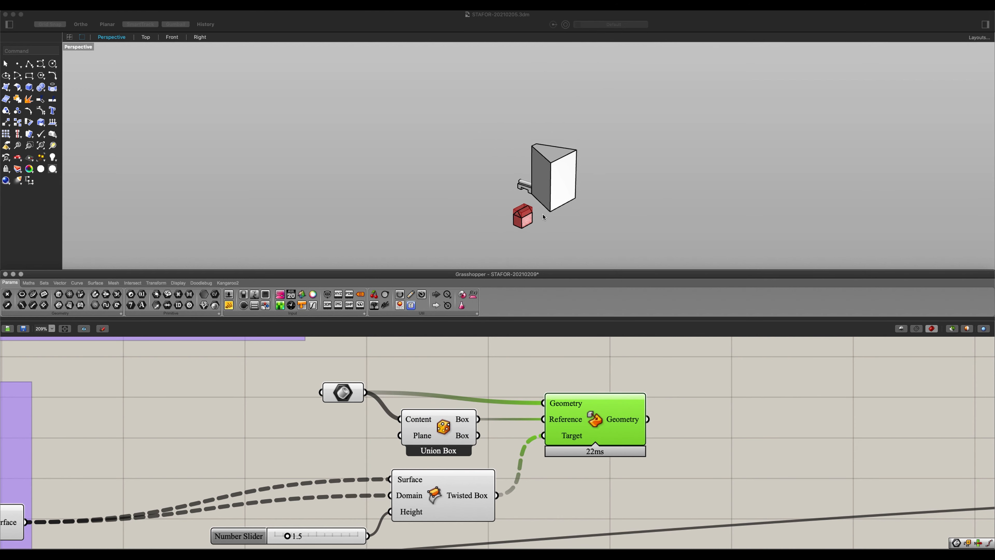
scroll(559, 231, up, 10)
right_drag(559, 231, 376, 212)
scroll(509, 174, up, 8)
right_drag(482, 157, 498, 137)
right_drag(506, 392, 572, 345)
scroll(366, 504, down, 1)
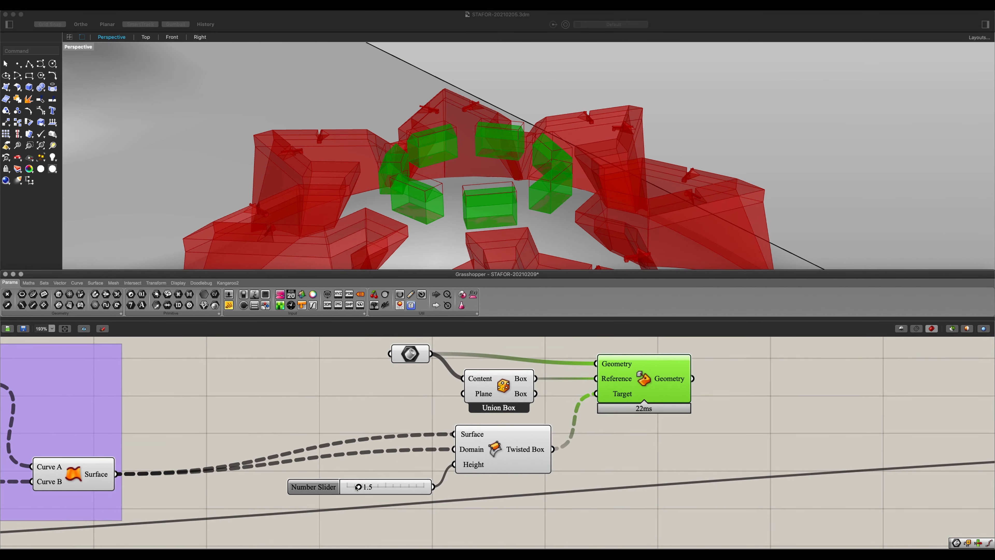
mouse_move(359, 487)
mouse_down()
mouse_move(373, 487)
mouse_move(360, 487)
mouse_up()
click(355, 425)
Step: Try the Building Plans sliders and set the one feeding the first offset's Distance to 0.95
scroll(355, 410, down, 1)
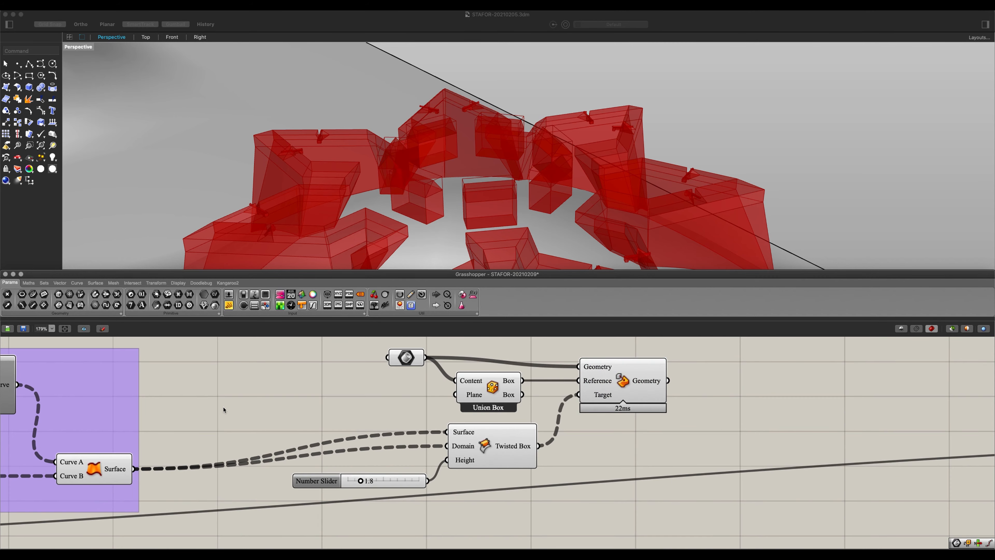
right_drag(253, 408, 676, 393)
right_drag(431, 444, 566, 433)
scroll(566, 433, down, 3)
right_drag(177, 439, 339, 476)
scroll(307, 479, up, 1)
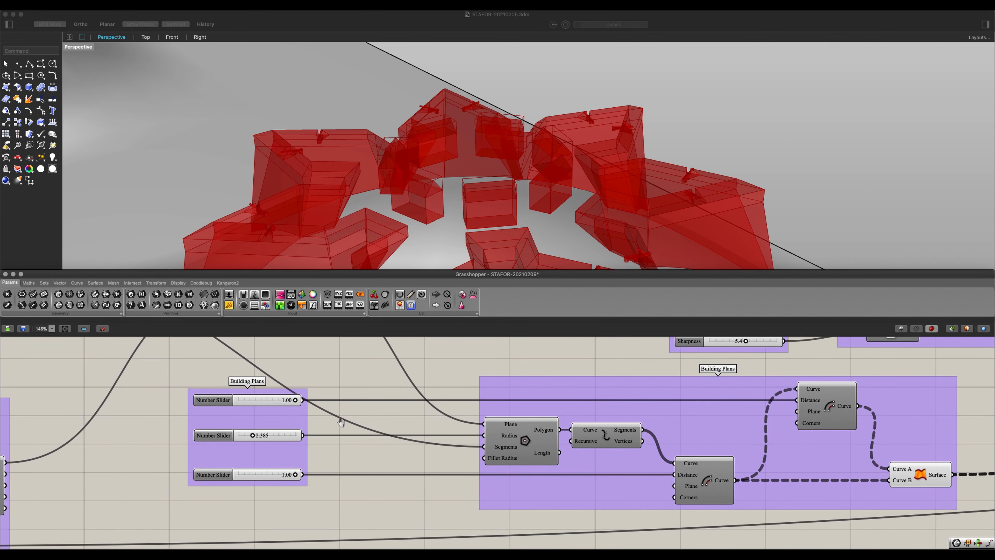
right_drag(341, 421, 375, 442)
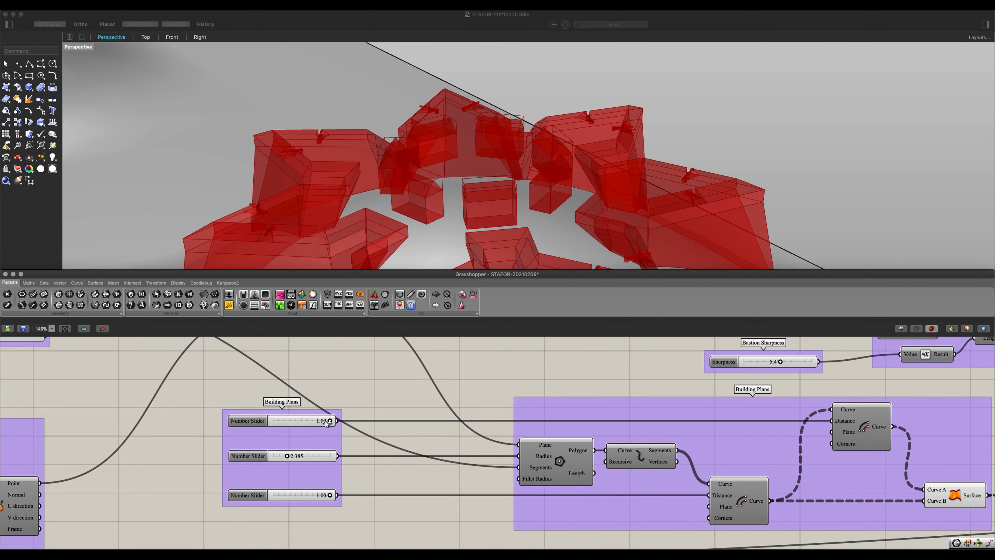
drag(326, 422, 360, 428)
drag(294, 458, 287, 460)
mouse_move(323, 495)
mouse_down()
mouse_move(302, 495)
mouse_move(330, 495)
mouse_up()
Step: Group the Brep, Bounding Box, Surface Box, Box Morph and height slider, then align the slider and Brep more compactly within the group
scroll(377, 439, down, 5)
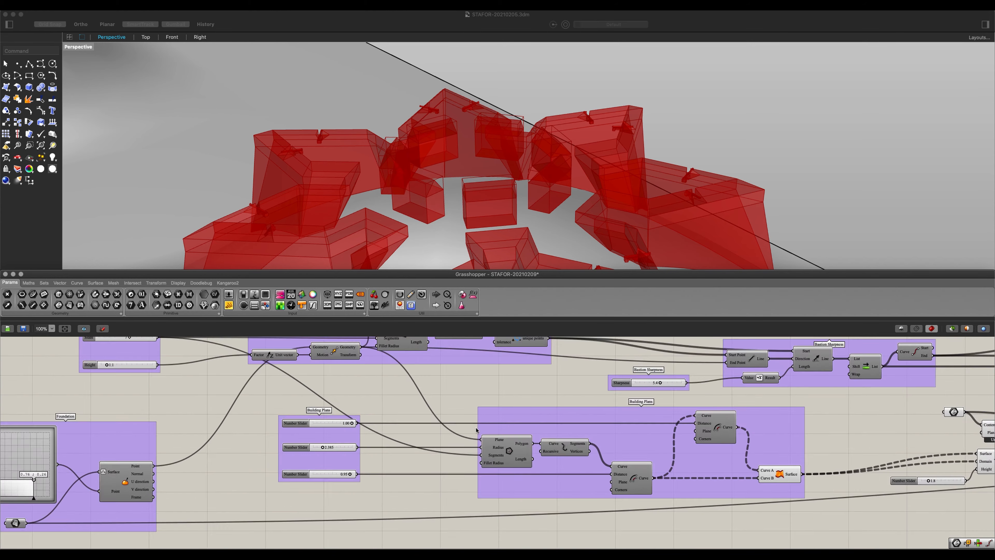
right_drag(376, 439, 270, 441)
scroll(584, 460, up, 5)
drag(581, 514, 326, 403)
key(ctrl+g)
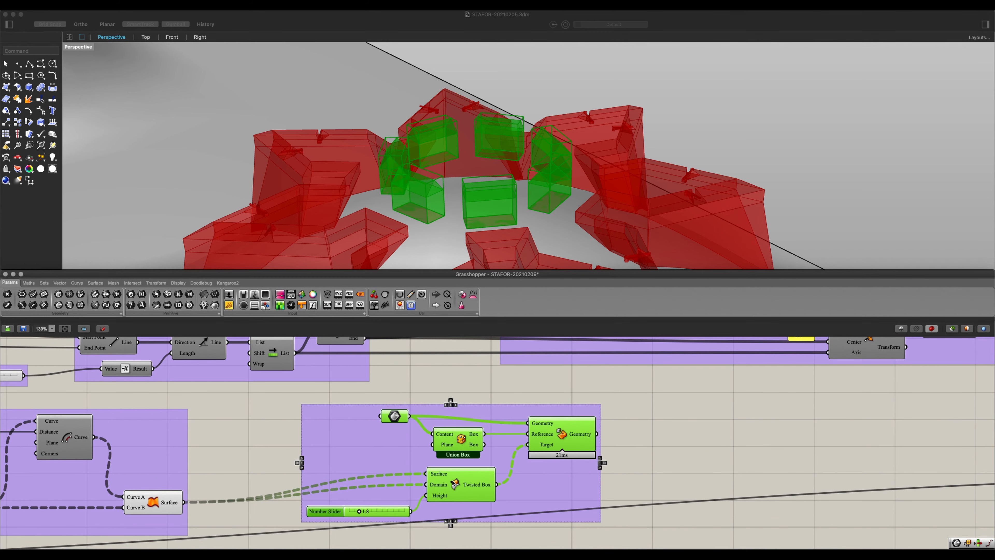
click(272, 439)
drag(325, 511, 331, 494)
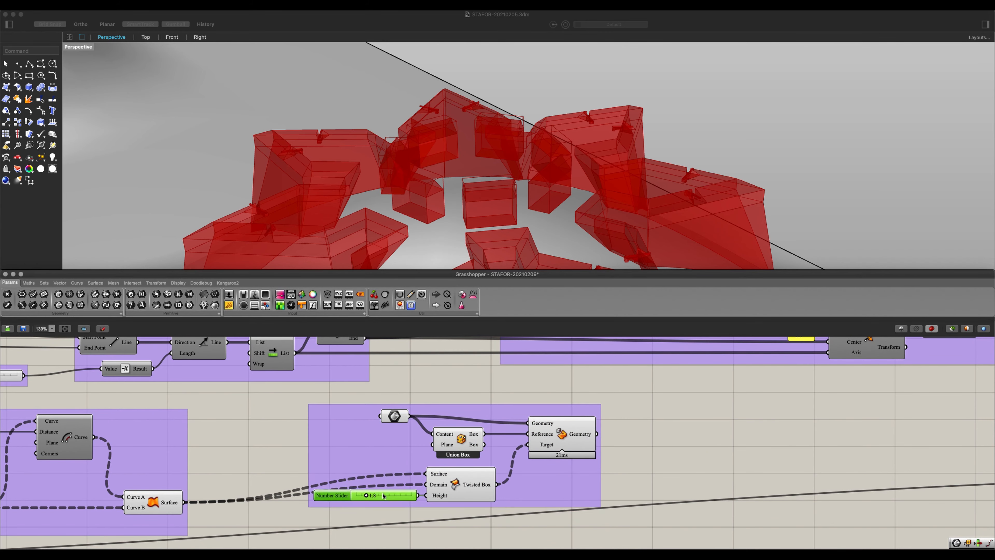
drag(405, 415, 407, 422)
Step: Turn off the preview of the Brep, Bounding Box, Surface Box and Ruled Surface components
click(577, 442)
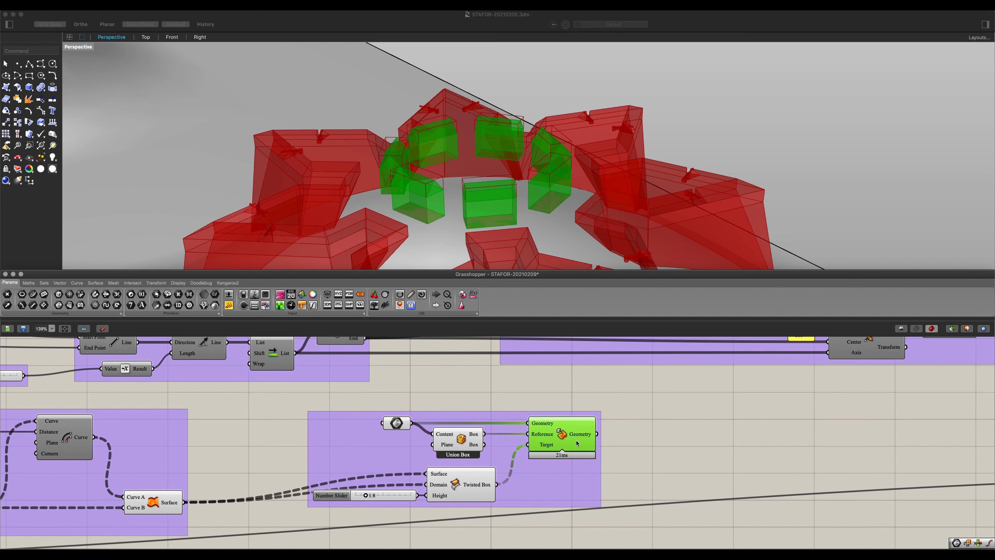
drag(488, 533, 345, 410)
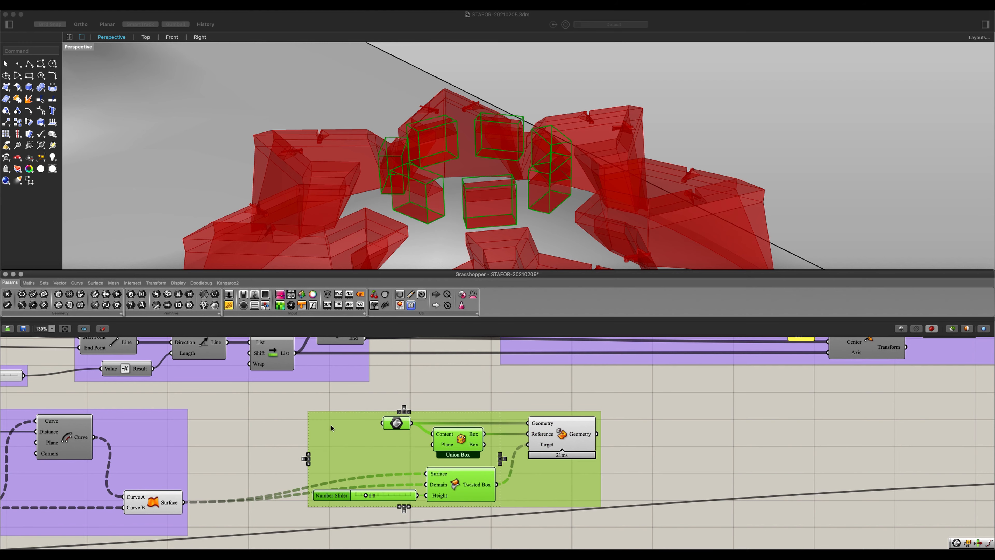
key(ctrl+q)
click(154, 505)
key(ctrl+q)
click(240, 454)
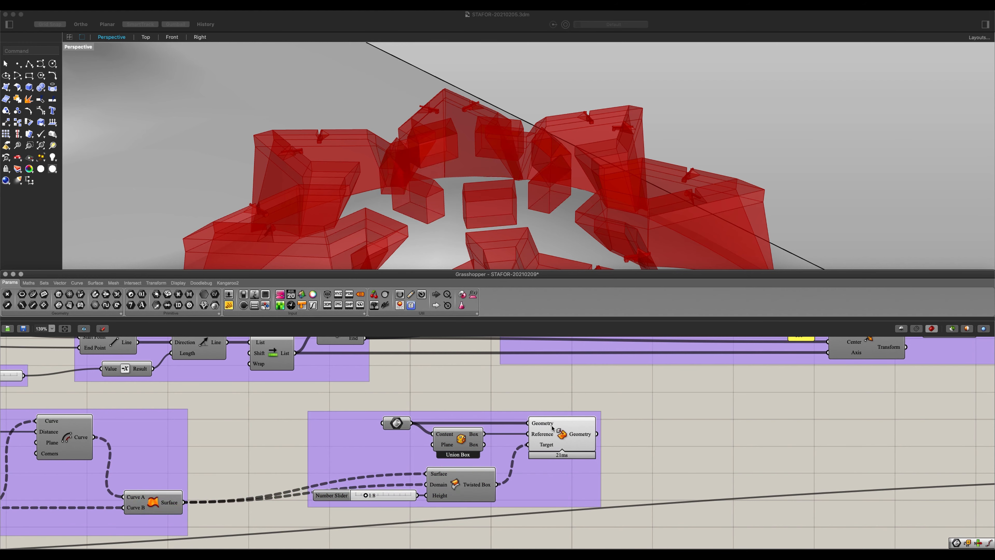
Step: Label the new box-morphing component group "Barracks"
click(581, 427)
click(629, 428)
click(483, 419)
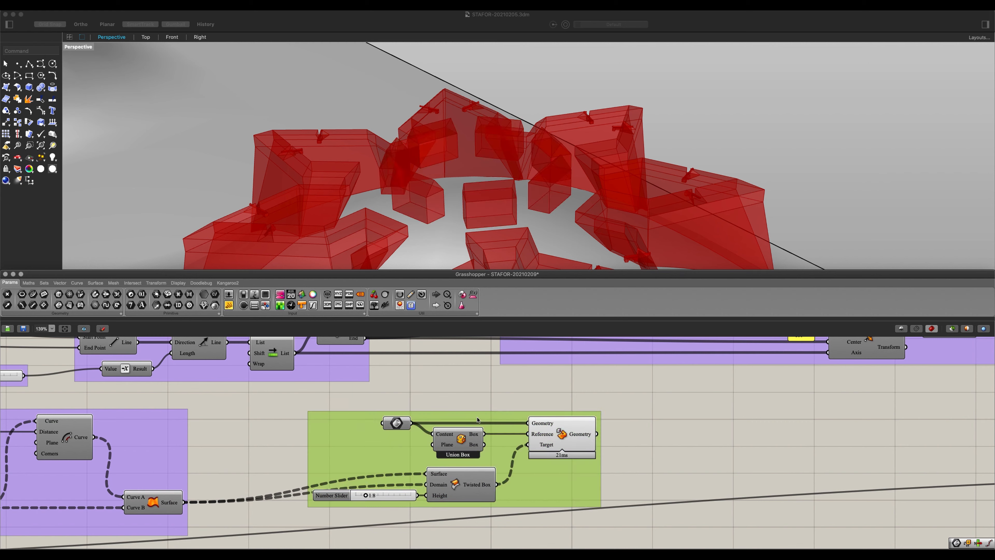
right_click(483, 420)
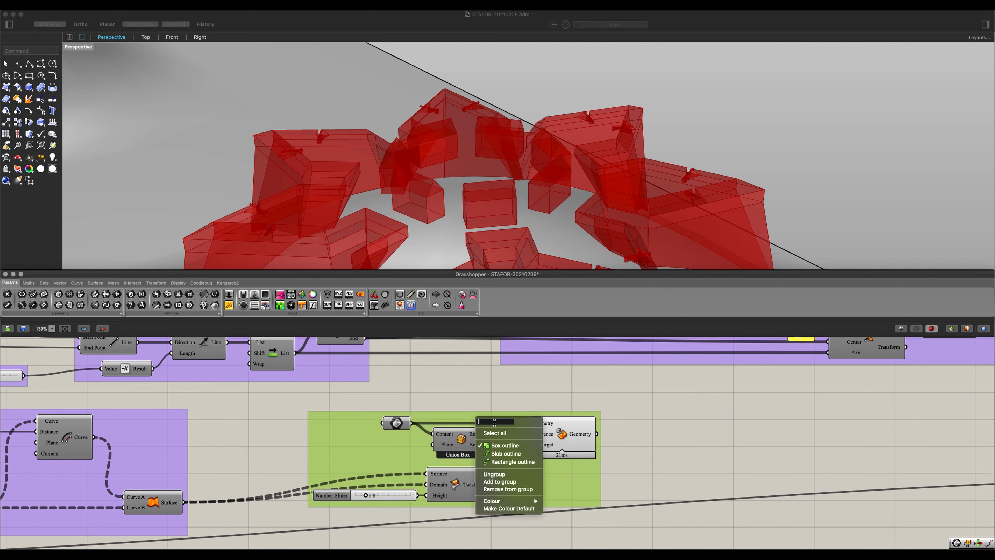
text(Barracks)
key(Return)
click(549, 386)
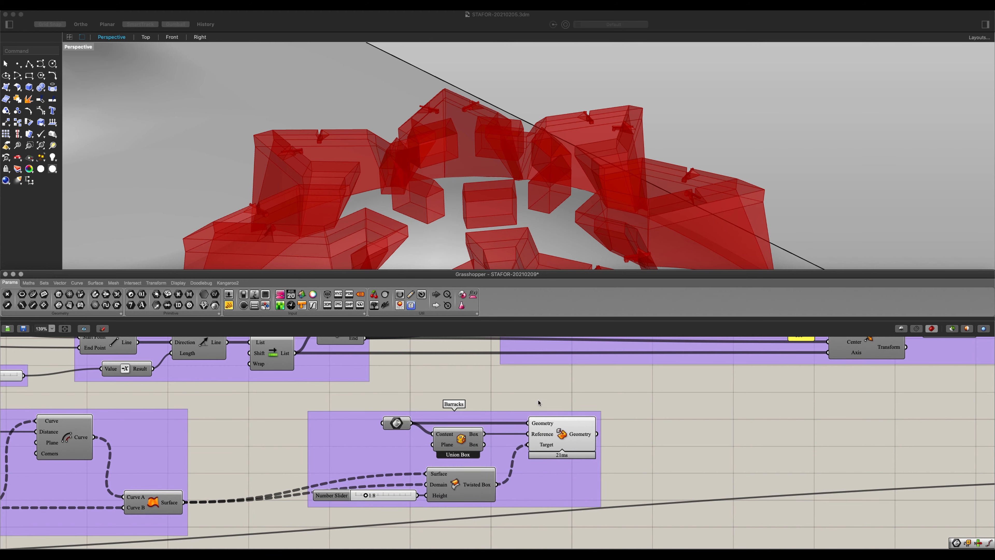
Step: Add a Brep parameter beside the Barracks group, feed it from the Box Morph's Geometry output, and turn off the Box Morph's preview
scroll(548, 386, down, 4)
drag(565, 442, 585, 438)
click(644, 459)
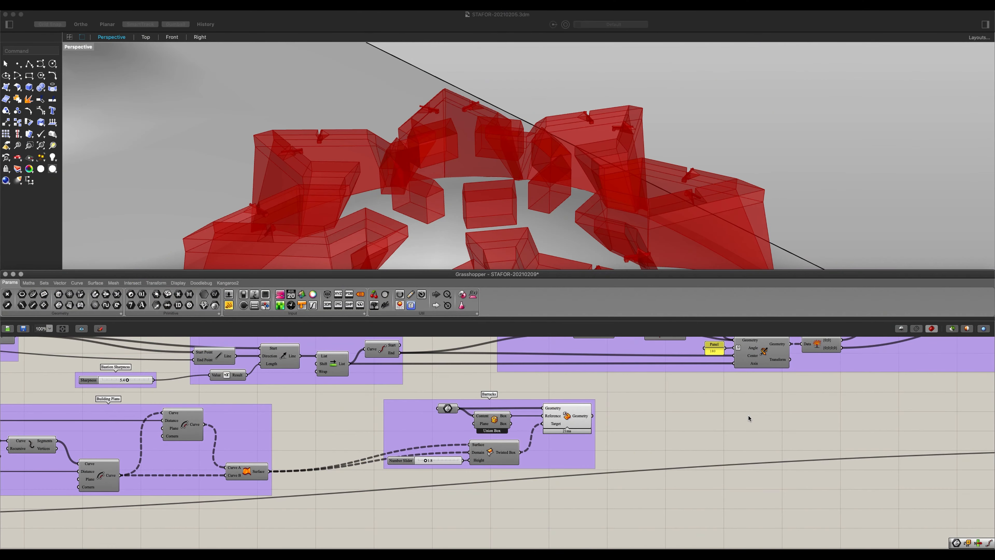
scroll(745, 421, down, 1)
right_drag(744, 417, 631, 436)
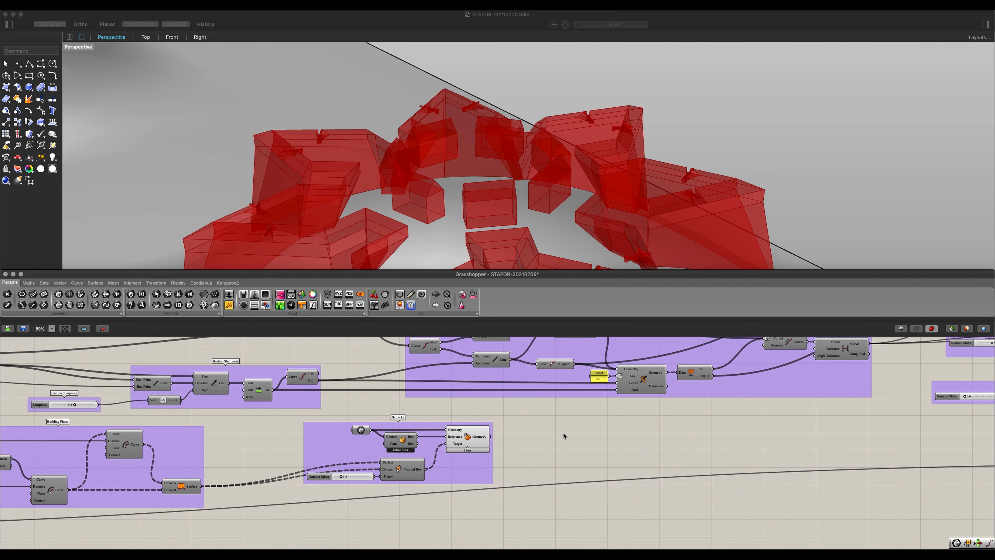
scroll(560, 435, up, 4)
double_click(545, 445)
text(brep)
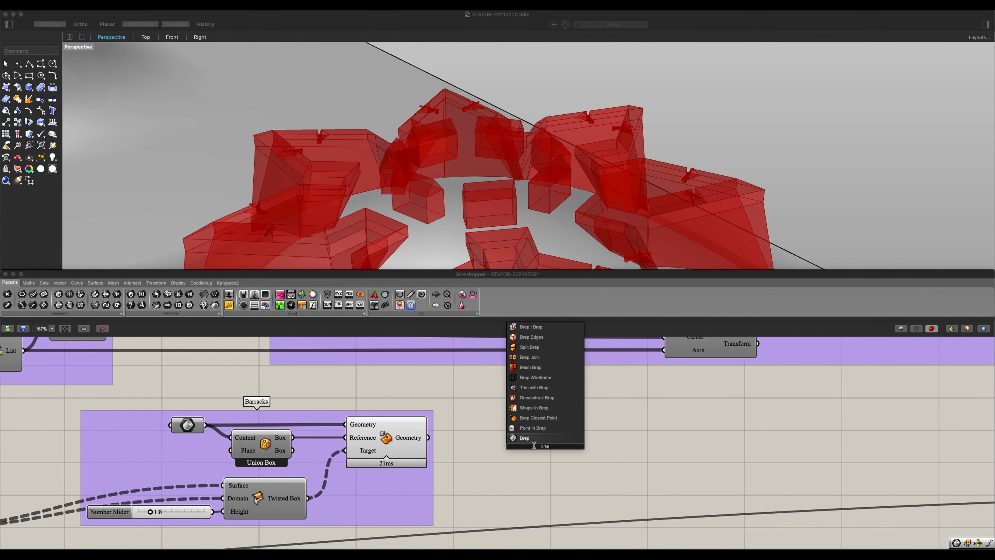
key(Return)
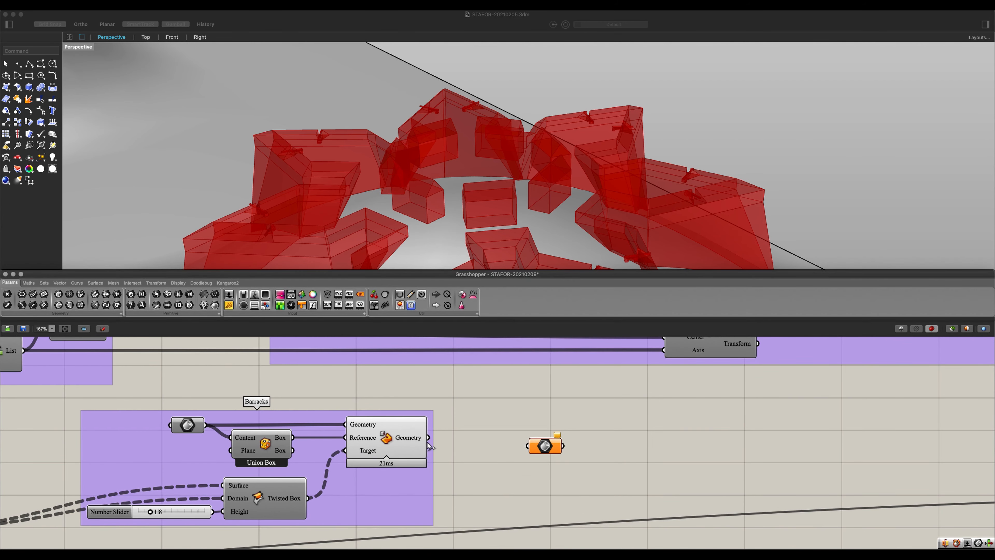
drag(512, 439, 586, 440)
click(469, 476)
click(376, 438)
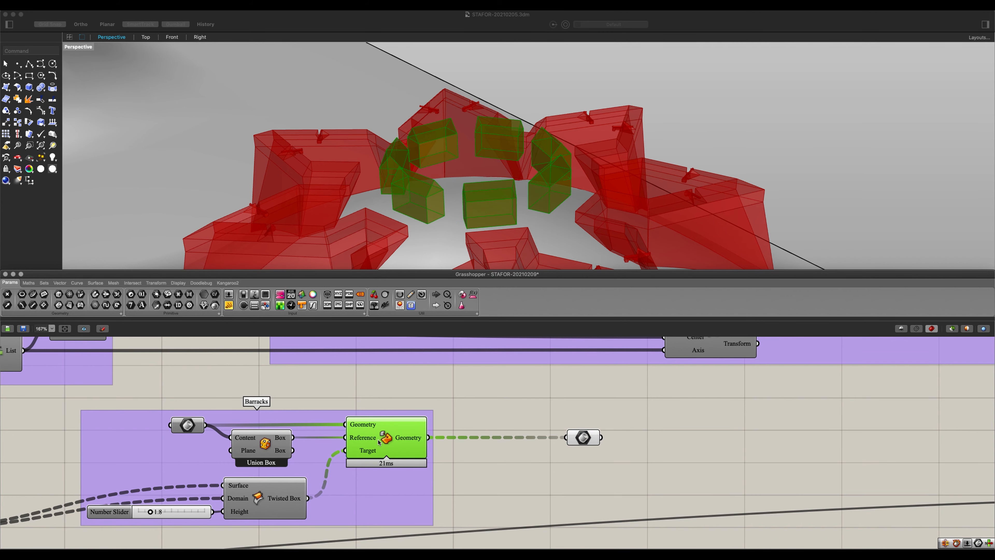
scroll(509, 468, down, 3)
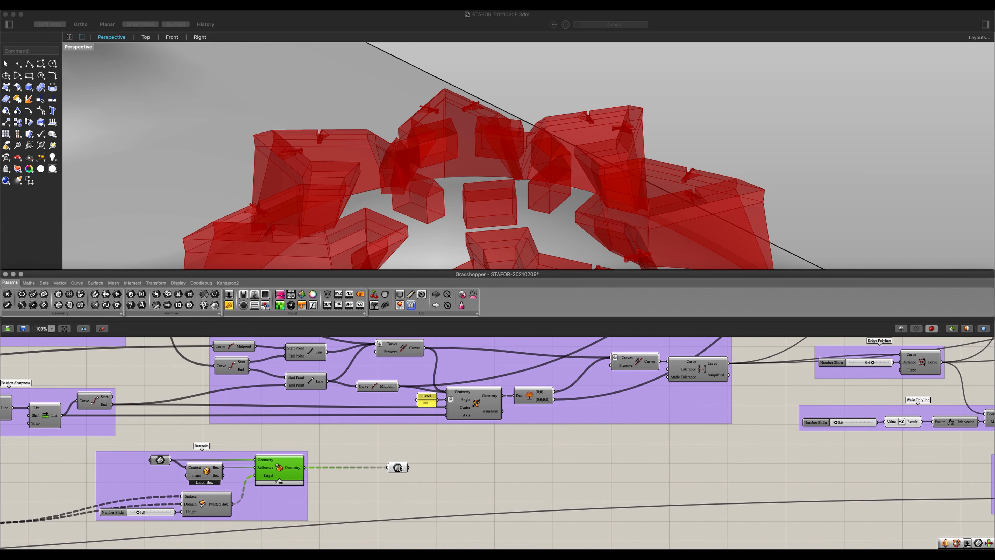
Step: Move the new barracks Brep parameter across the canvas to the end of the definition, below the Solid Difference component
drag(399, 467, 921, 447)
right_drag(921, 448, 312, 450)
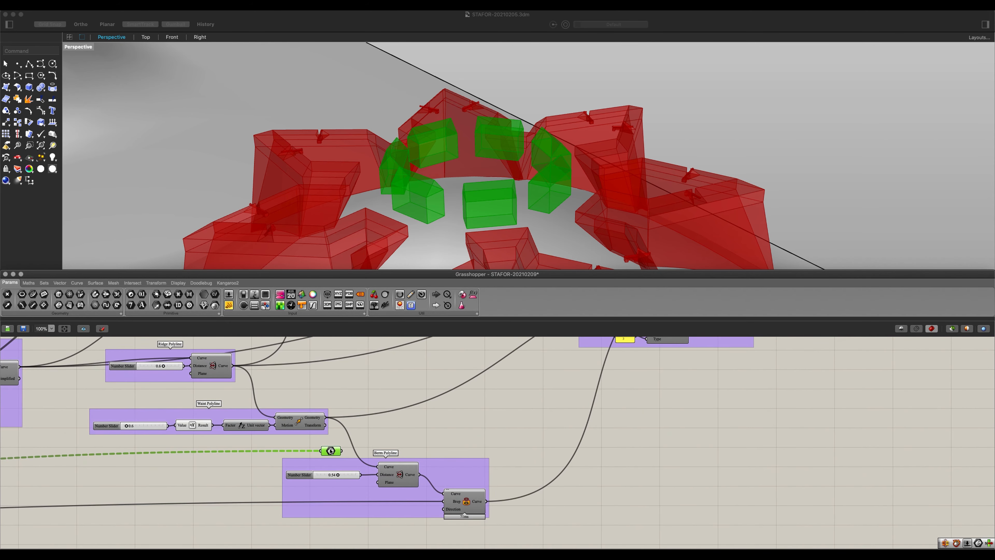
drag(330, 449, 795, 461)
right_drag(788, 457, 539, 477)
scroll(539, 476, down, 3)
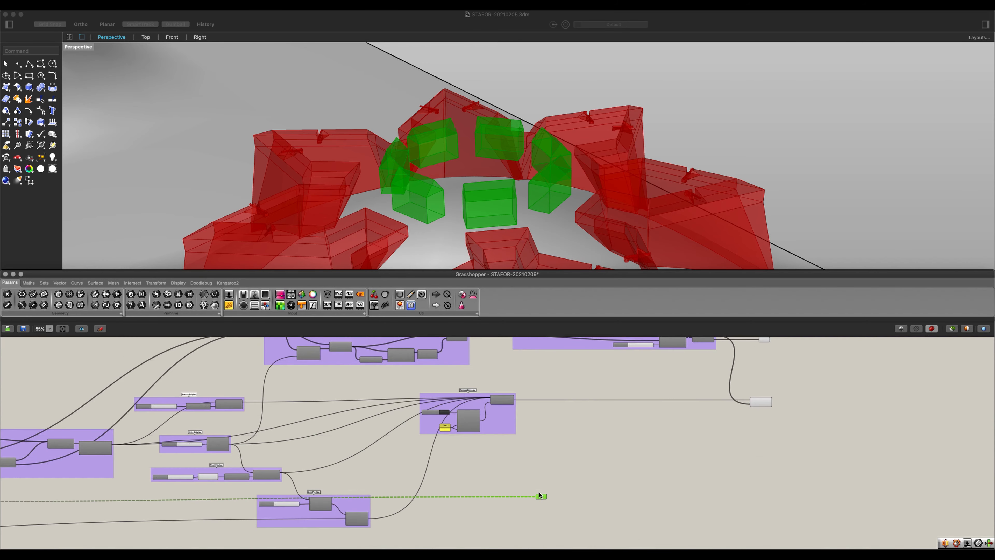
drag(540, 495, 762, 450)
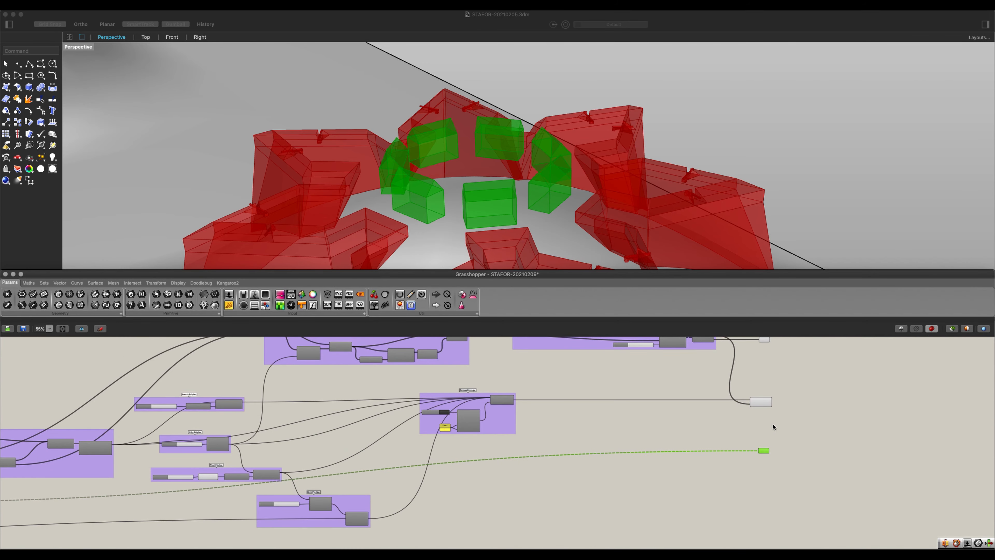
scroll(772, 427, up, 2)
right_drag(694, 456, 529, 532)
right_drag(619, 493, 750, 431)
click(550, 459)
right_drag(516, 456, 540, 464)
Step: Add a Boundary Surfaces component to the canvas between the Summit Polyline and Fortress Envelope groups
right_drag(476, 133, 521, 160)
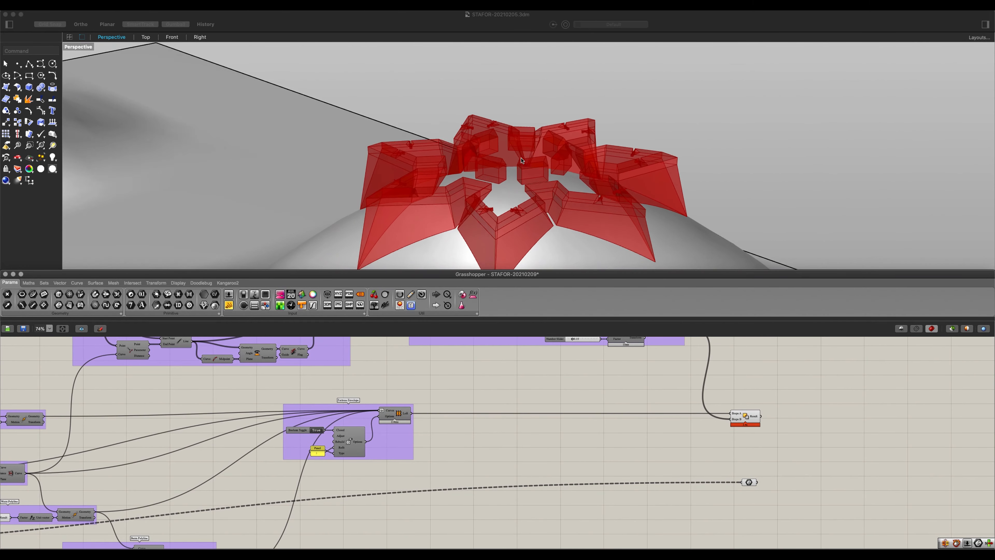
scroll(457, 144, up, 3)
scroll(572, 212, down, 6)
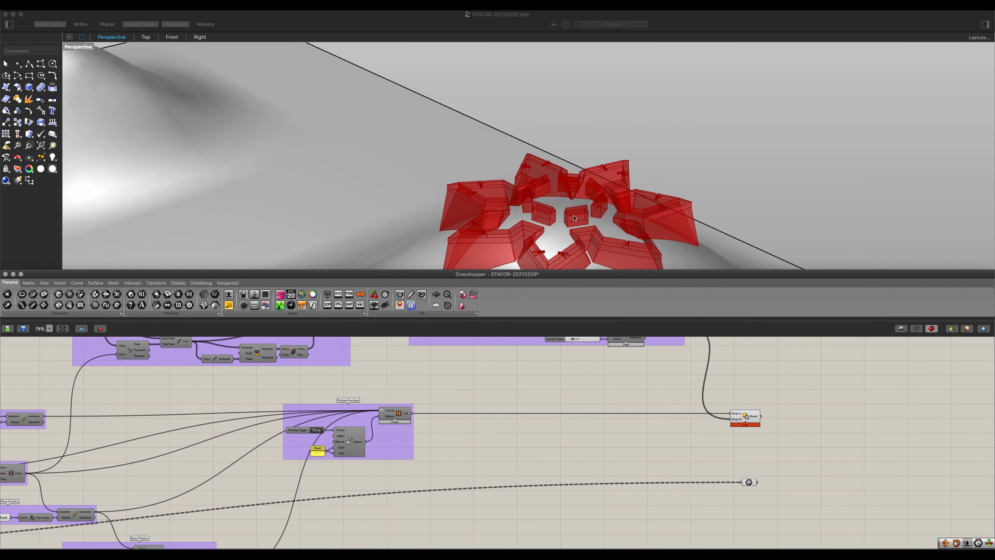
scroll(553, 222, up, 6)
scroll(542, 222, down, 6)
right_drag(543, 222, 516, 219)
scroll(516, 220, up, 3)
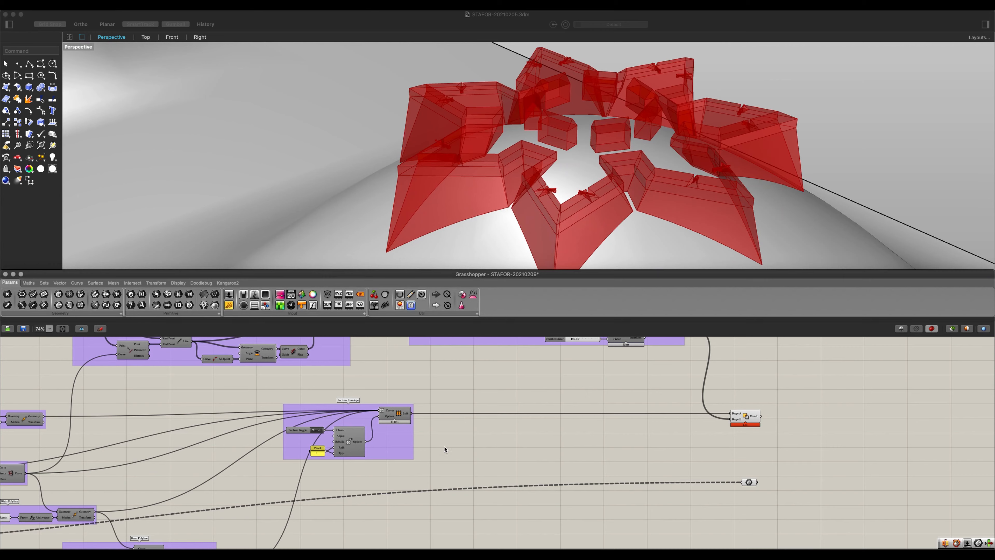
scroll(455, 431, down, 2)
right_drag(462, 418, 668, 469)
double_click(423, 406)
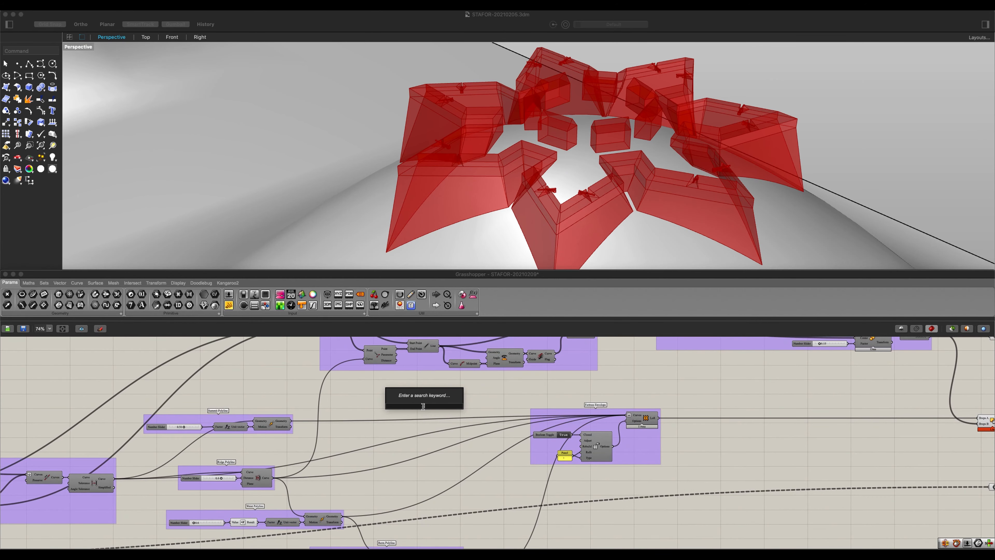
text(bou)
click(416, 402)
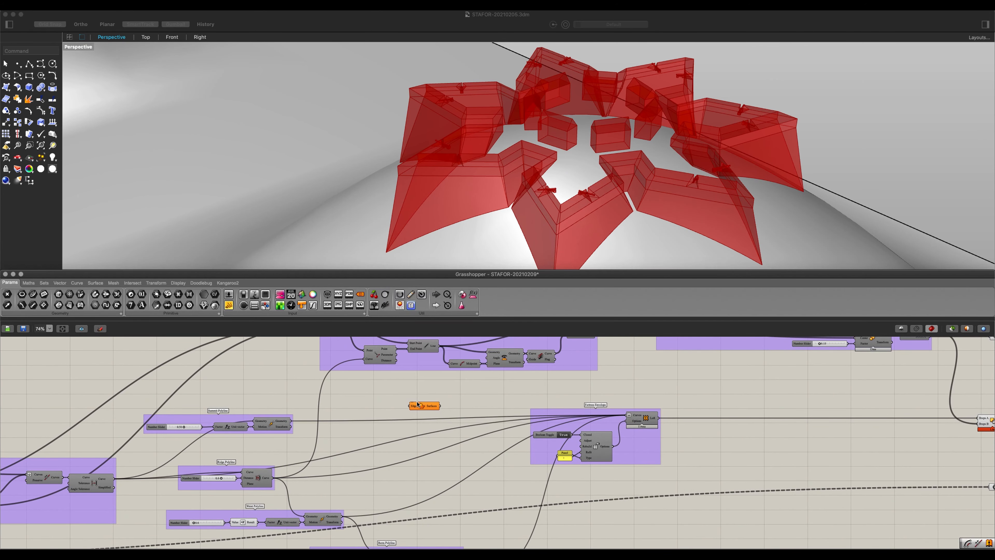
Step: Connect the Simplify Curve component's Curve output to the Edges input of Boundary Surfaces
scroll(423, 407, up, 5)
drag(422, 405, 232, 473)
scroll(428, 440, down, 4)
right_drag(428, 440, 604, 381)
click(384, 465)
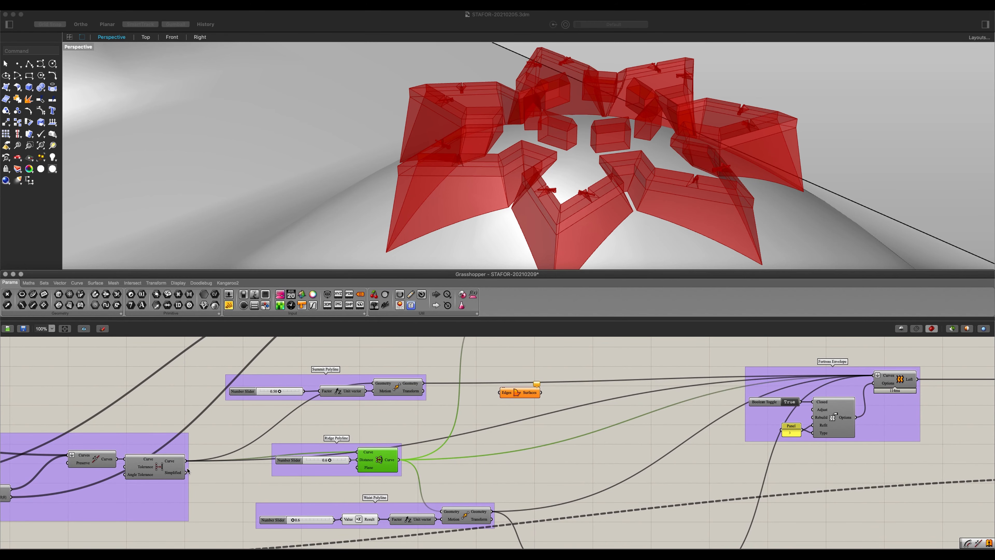
click(168, 465)
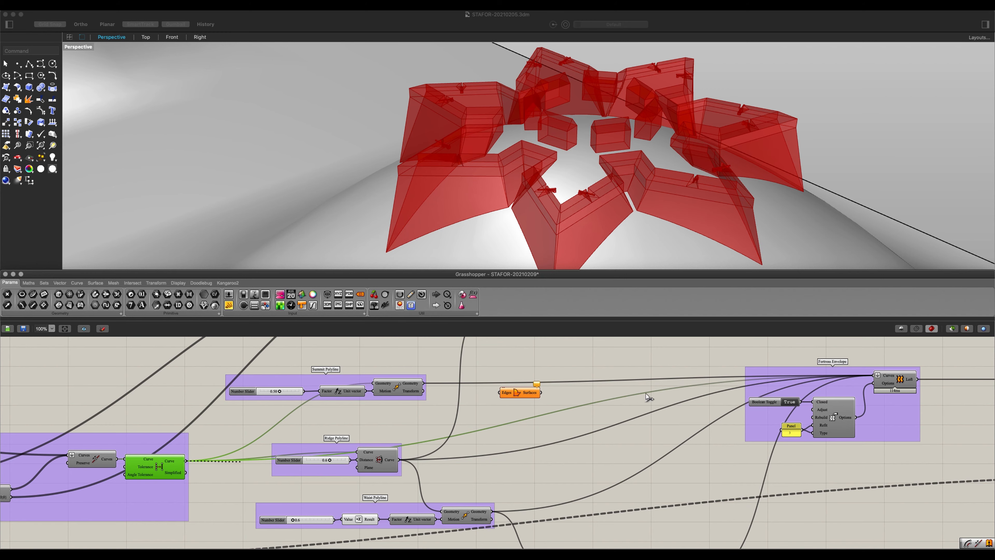
drag(186, 461, 500, 392)
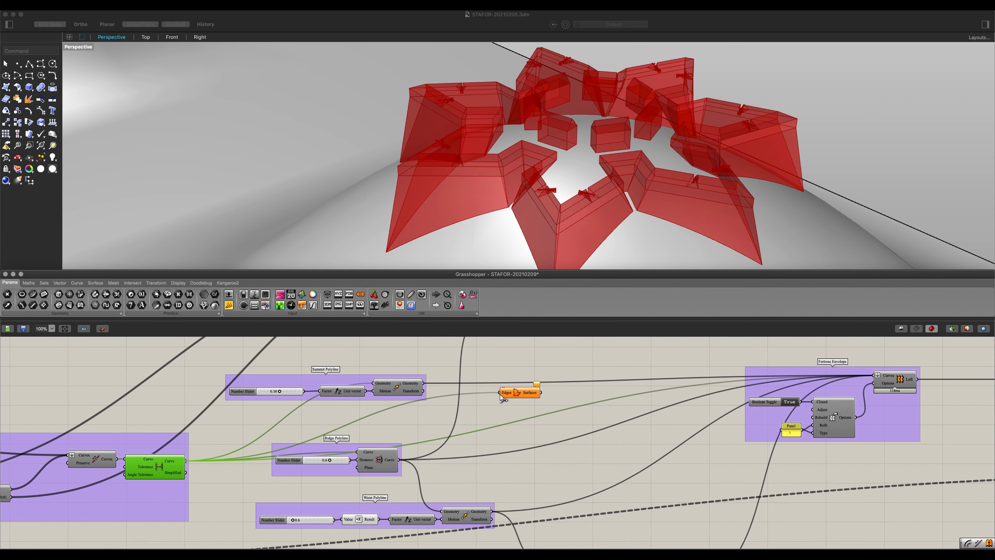
Step: Move Boundary Surfaces to the end of the definition, between the Solid Difference component and the barracks Brep parameter
click(518, 393)
right_drag(556, 129, 561, 305)
scroll(558, 347, down, 3)
right_drag(550, 421, 398, 418)
drag(385, 367, 913, 466)
right_drag(812, 462, 570, 455)
drag(588, 456, 695, 433)
right_drag(692, 426, 580, 493)
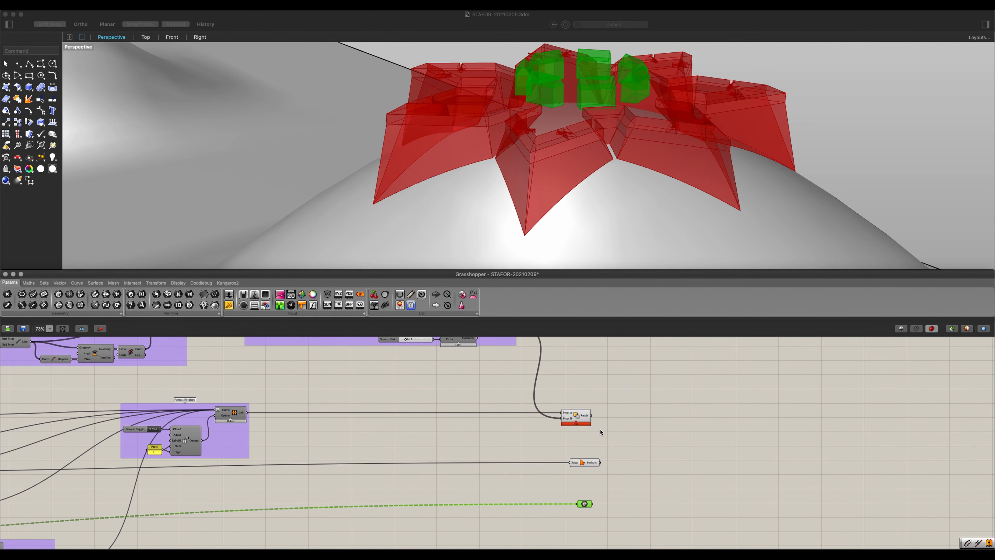
Step: Gather the two Brep parameters, Solid Difference and Boundary Surfaces in one column, group them and align them on a vertical axis
drag(578, 417, 582, 415)
click(653, 431)
right_drag(653, 431, 609, 473)
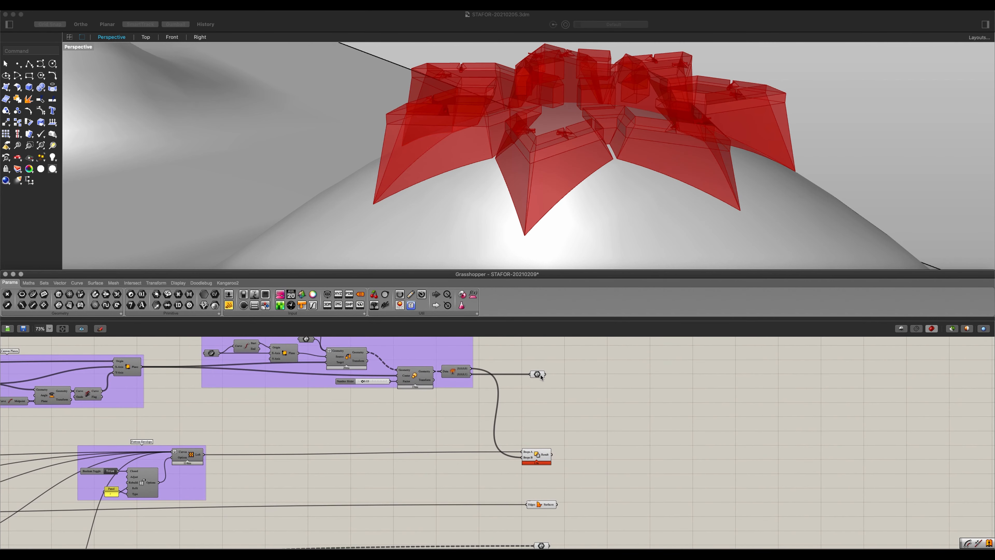
drag(540, 376, 538, 404)
right_drag(580, 406, 585, 359)
drag(580, 525, 521, 346)
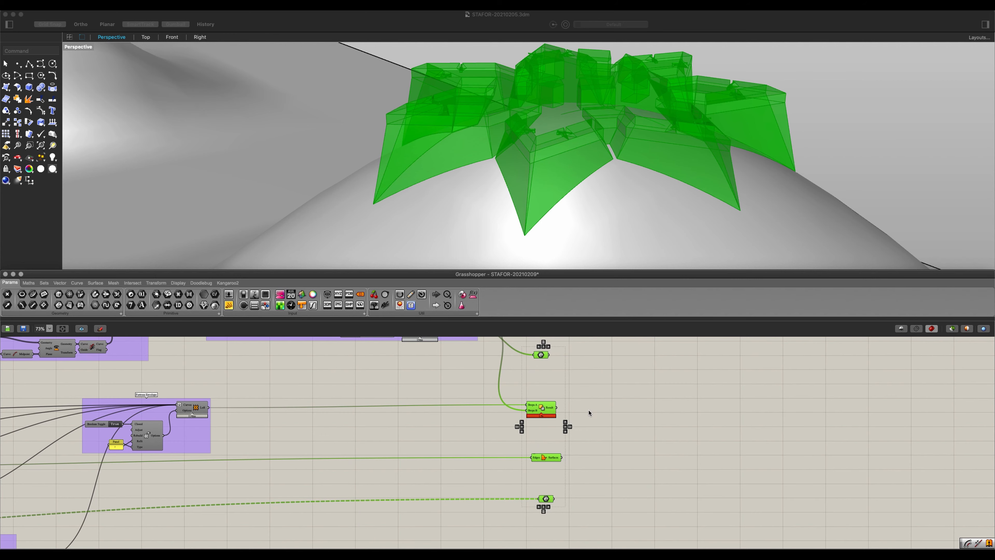
key(ctrl+g)
click(543, 347)
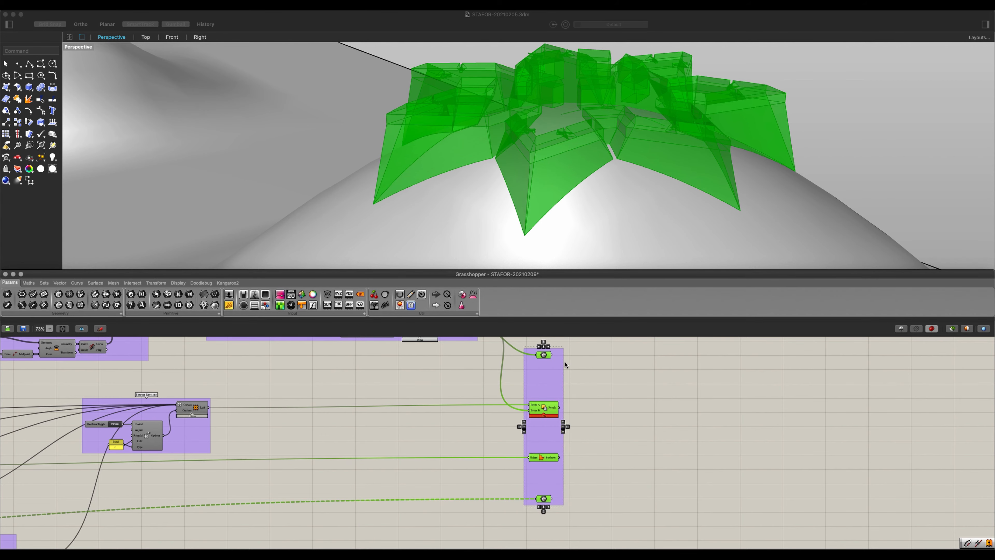
Step: Label the new group of final geometry components "Outputs"
click(582, 362)
scroll(579, 356, up, 5)
right_click(474, 432)
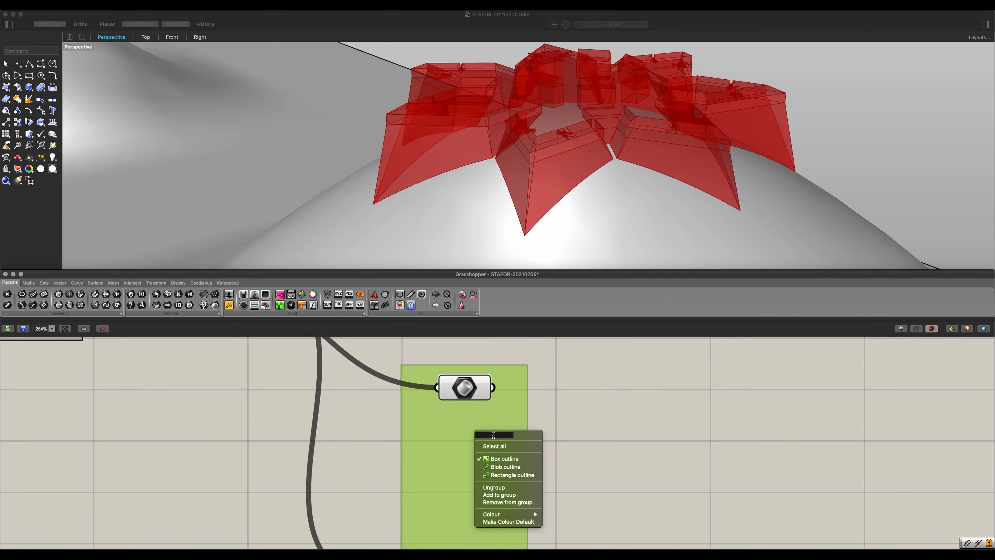
text(Outputs)
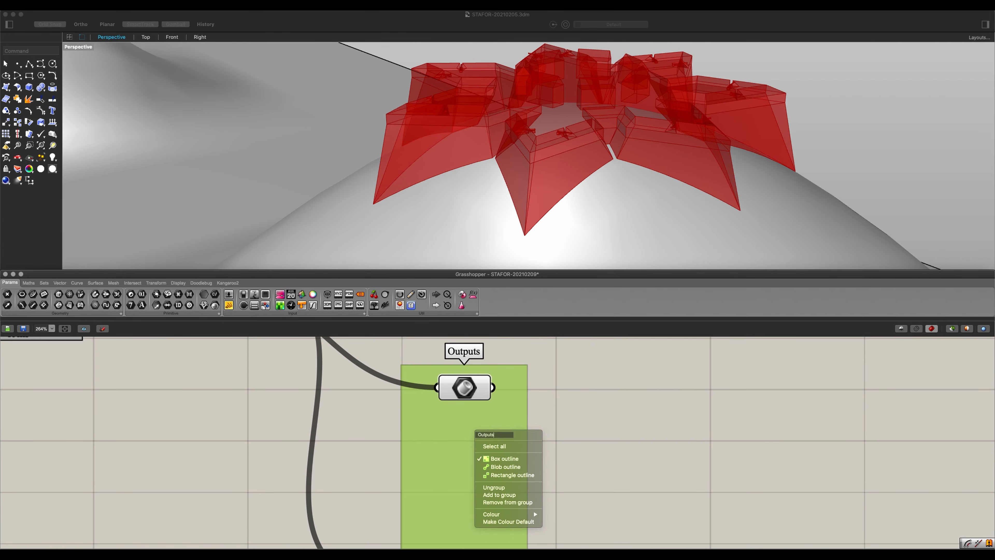
key(Return)
click(544, 427)
Step: Add a Brep Edges component beside the Outputs group
scroll(573, 216, down, 5)
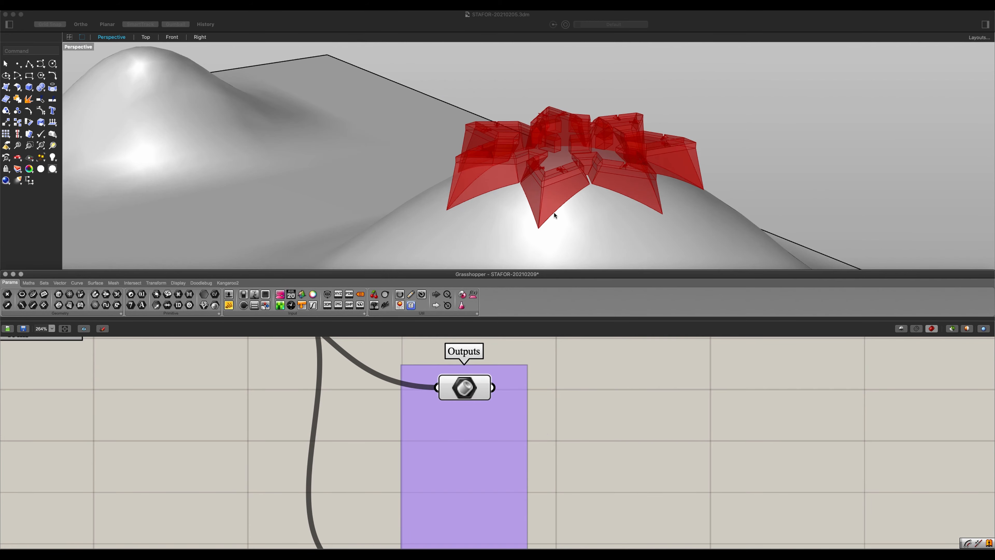
right_drag(573, 217, 465, 228)
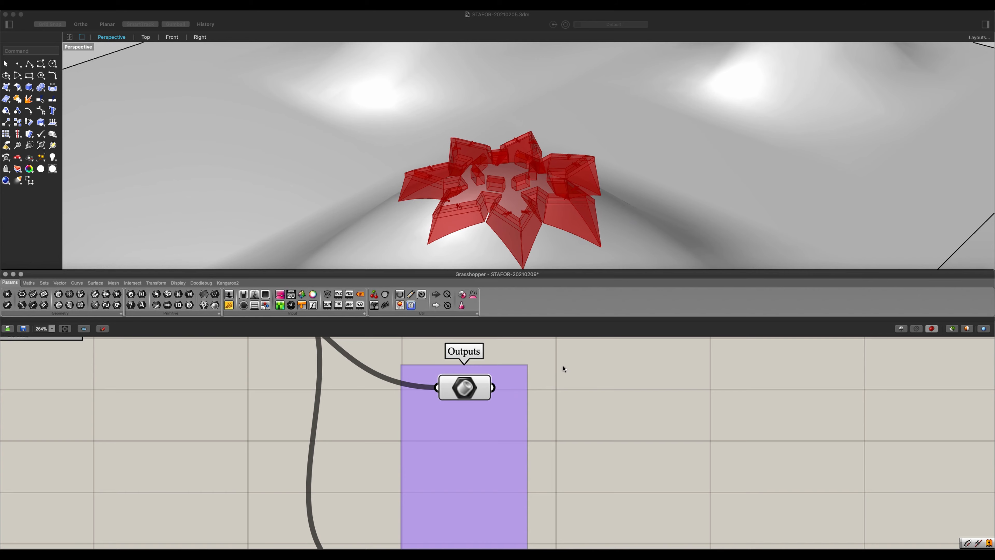
scroll(570, 447, down, 8)
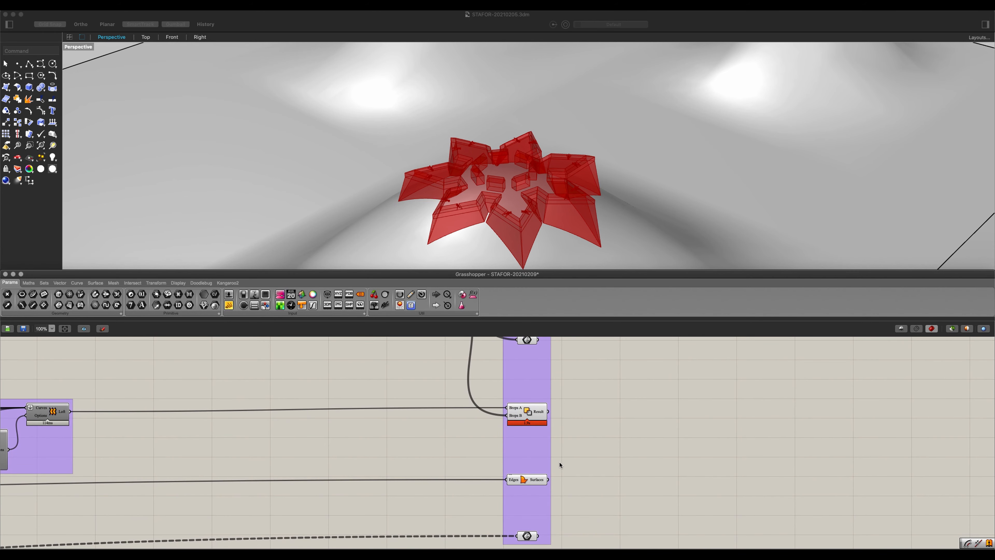
mouse_move(560, 462)
right_down()
mouse_move(568, 436)
mouse_move(567, 462)
right_up()
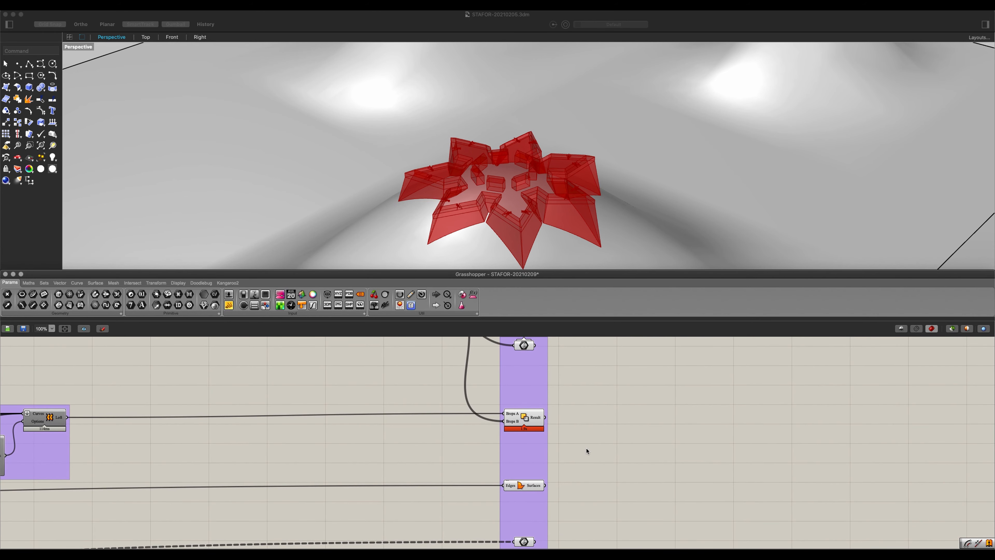
double_click(626, 437)
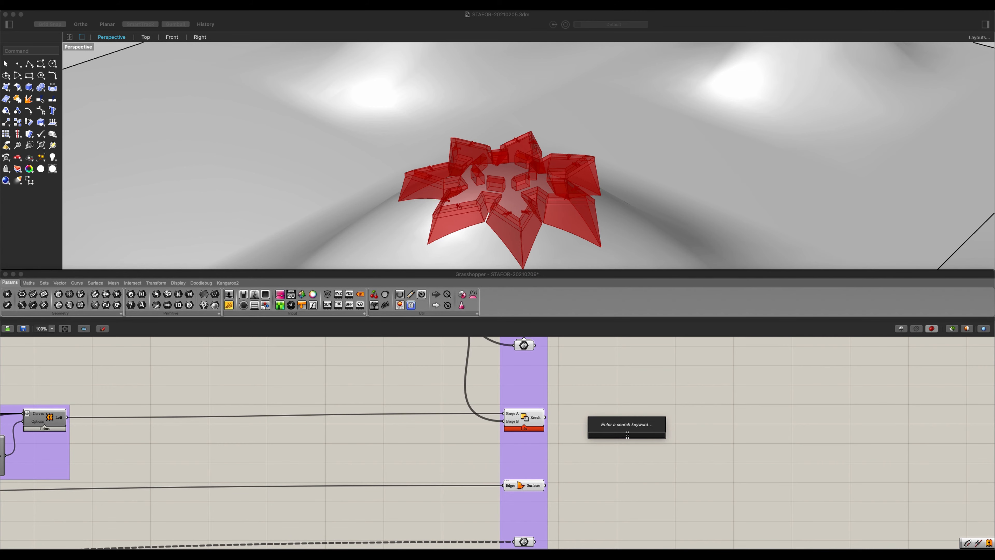
text(brep)
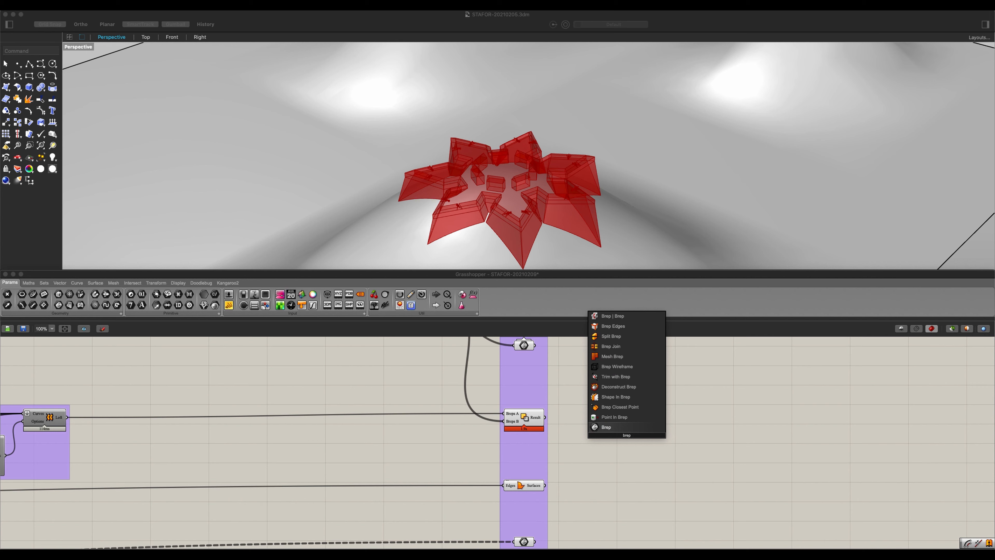
text( ed)
key(Up)
key(Return)
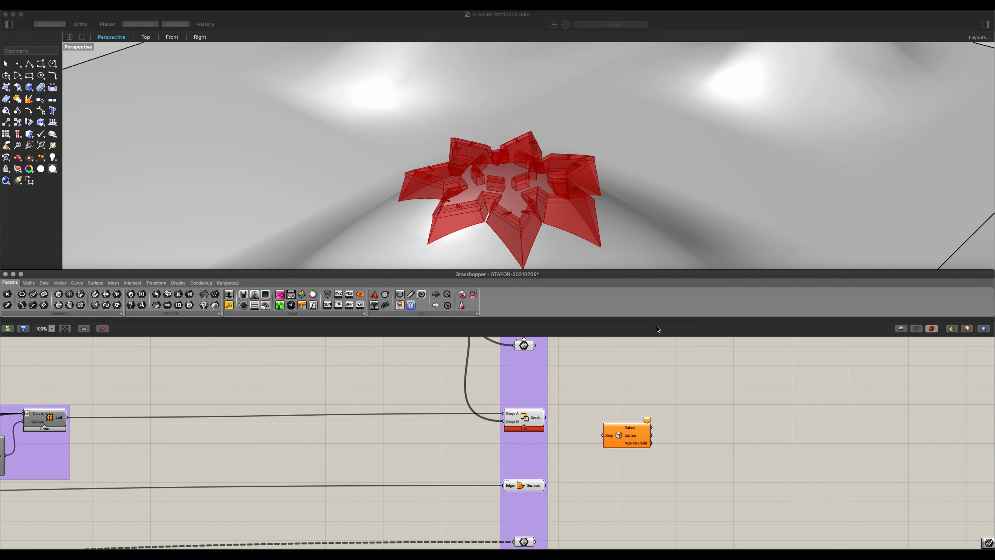
Step: Connect the outputs of all four components in the Outputs group to the Brep input of Brep Edges
drag(535, 346, 603, 435)
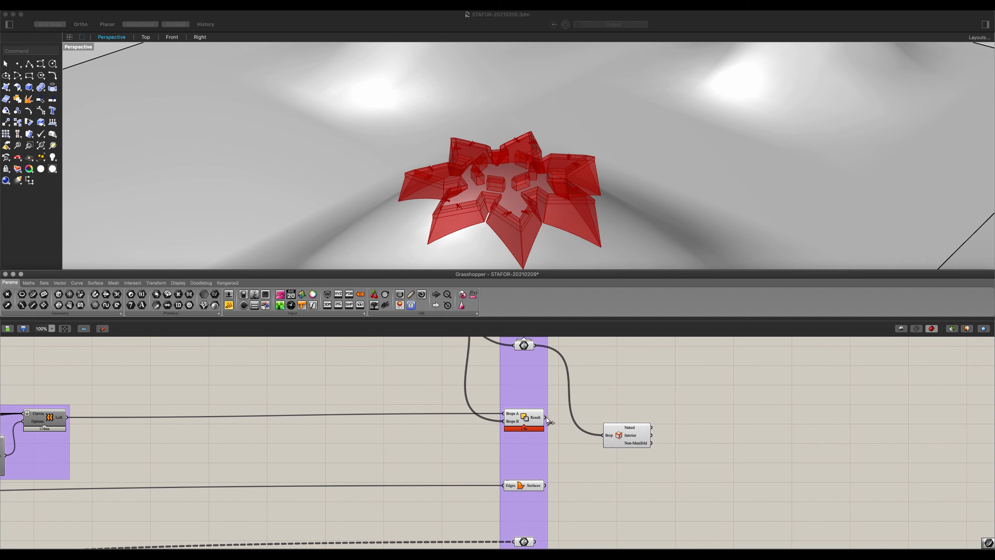
shift+drag(548, 420, 608, 439)
shift+drag(547, 490, 608, 463)
scroll(572, 477, down, 2)
shift+drag(520, 522, 665, 372)
click(630, 402)
Step: Turn off the preview of the four components in the Outputs group
scroll(577, 445, down, 3)
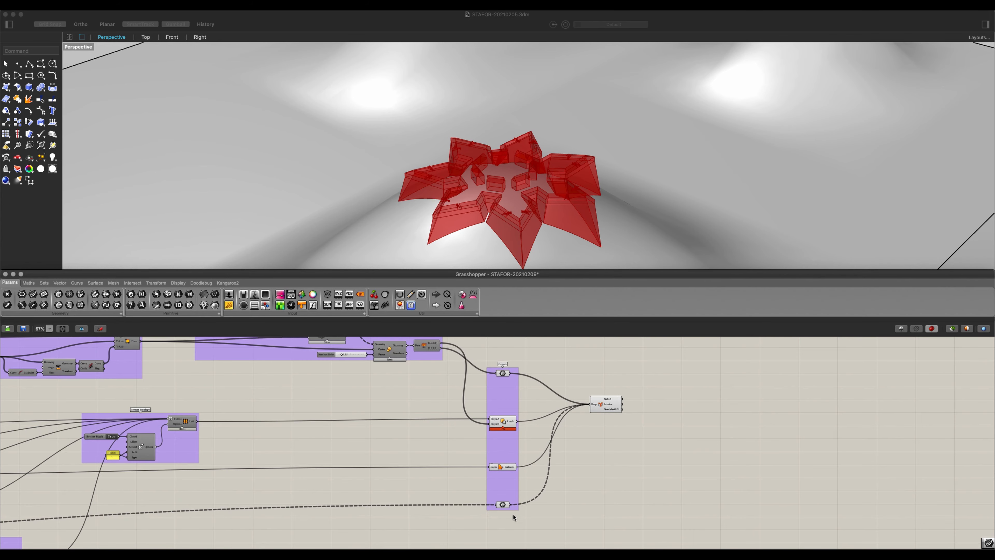
drag(529, 528, 484, 355)
key(ctrl+q)
click(560, 401)
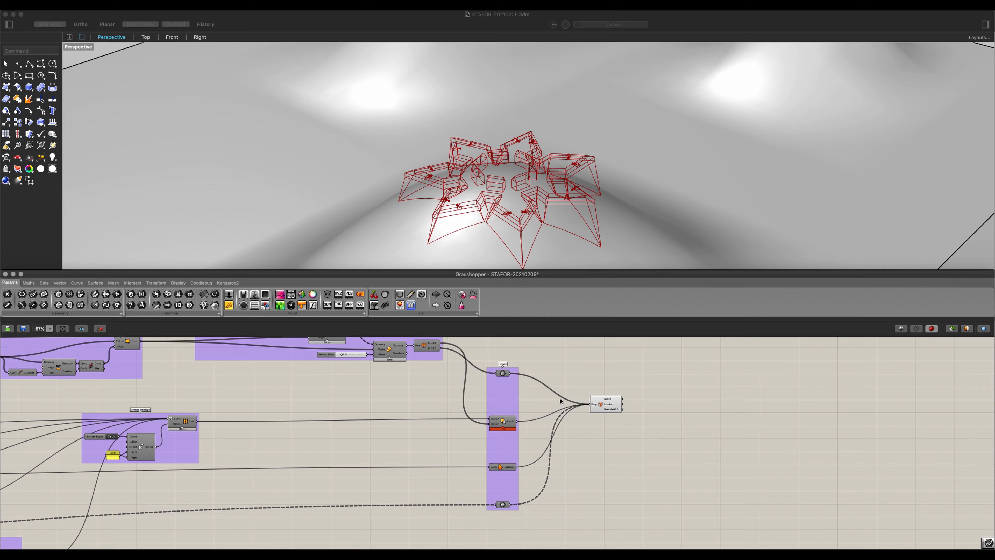
Step: Inspect the fortress edges from several angles and switch the Perspective viewport to the Rendered display mode
scroll(559, 400, up, 2)
right_drag(537, 243, 518, 213)
scroll(485, 160, up, 6)
right_drag(485, 161, 258, 114)
scroll(480, 157, down, 5)
click(78, 47)
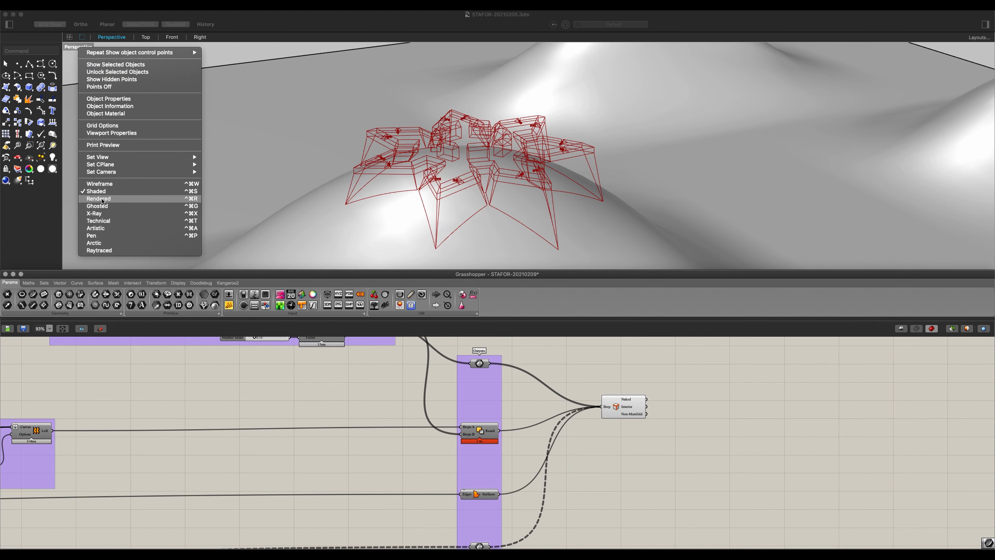
key(Escape)
right_drag(361, 178, 457, 209)
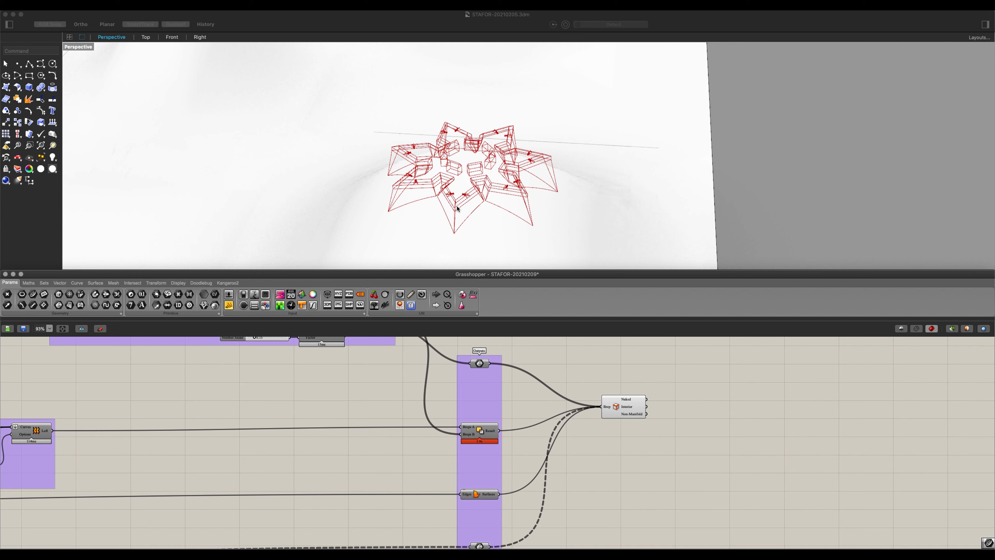
Step: Add a Brep Join component near Brep Edges and make a copy of it
scroll(446, 196, up, 5)
scroll(452, 230, down, 2)
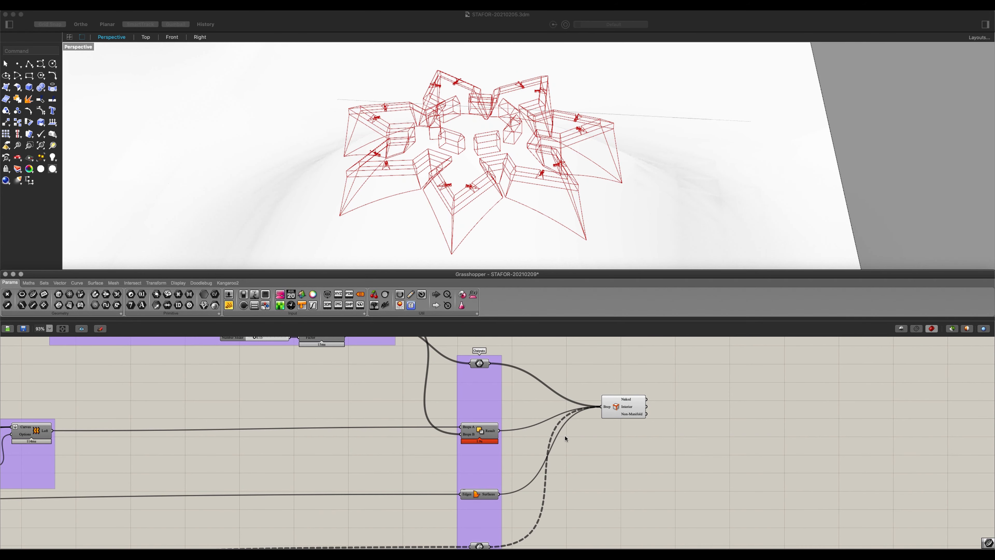
right_drag(612, 476, 556, 421)
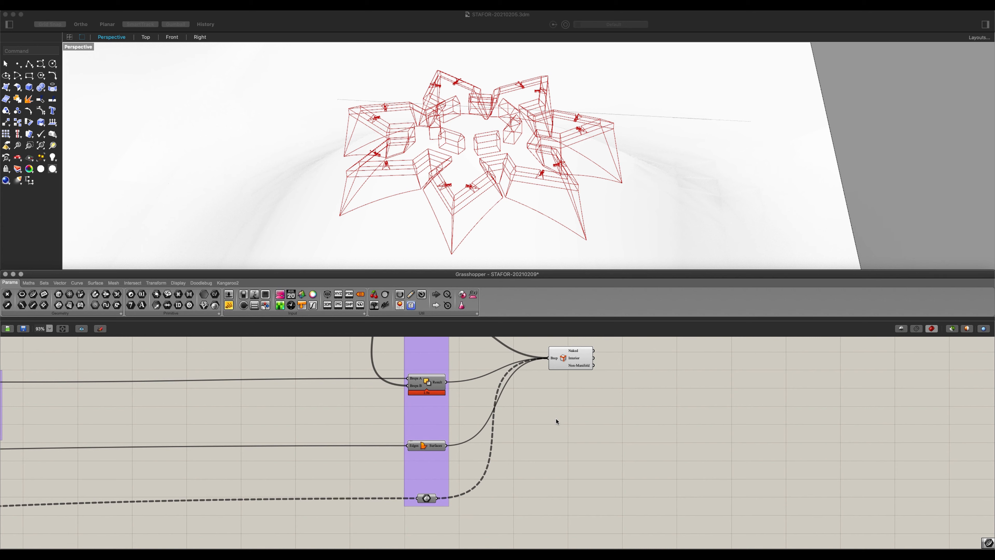
double_click(557, 421)
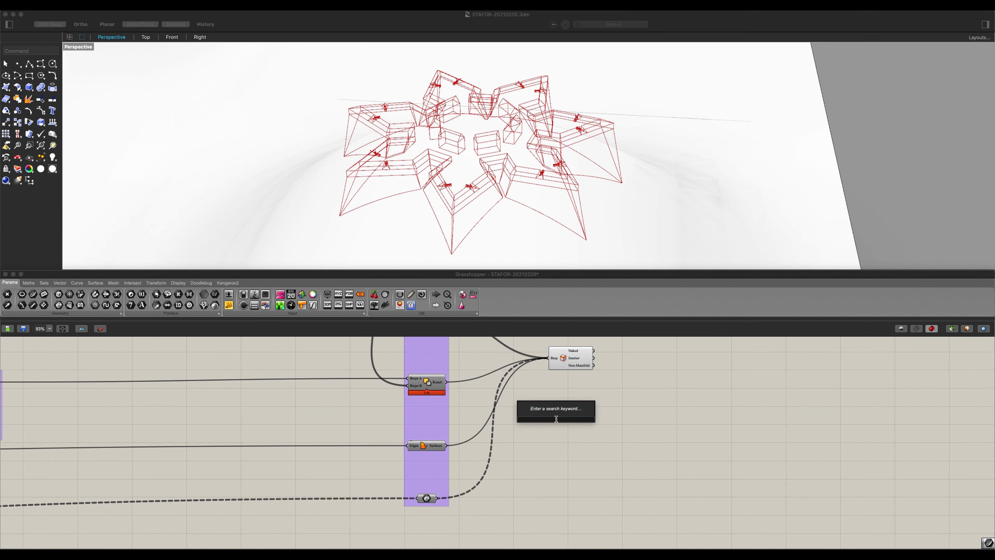
text(brep)
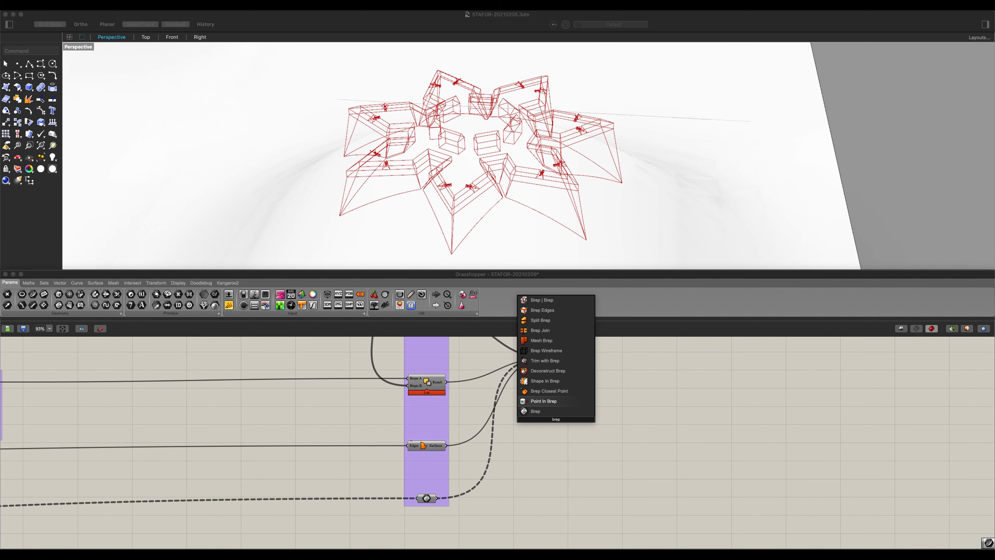
key(Up)
key(Up)
key(Up)
key(Up)
key(Up)
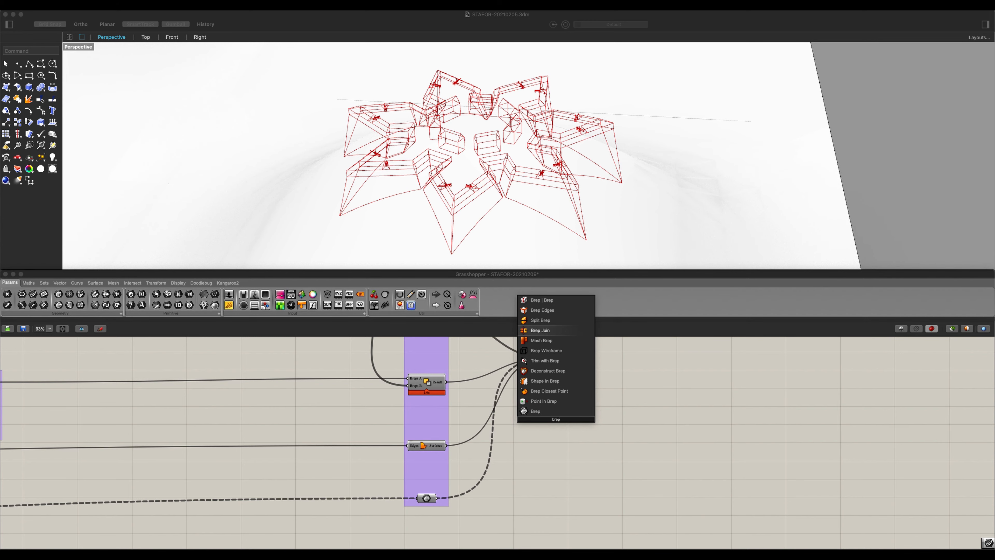
key(Return)
scroll(554, 421, up, 3)
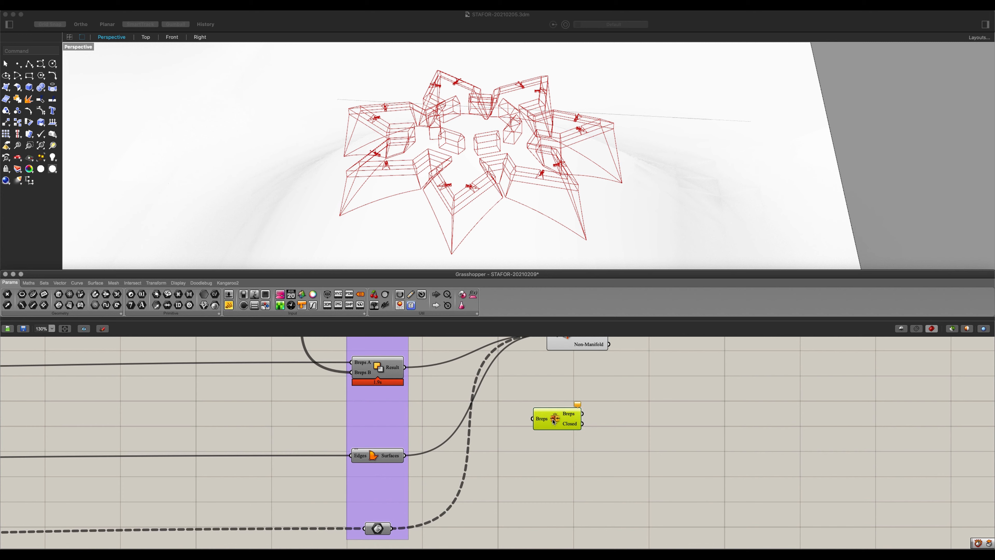
key(ctrl+c)
key(ctrl+v)
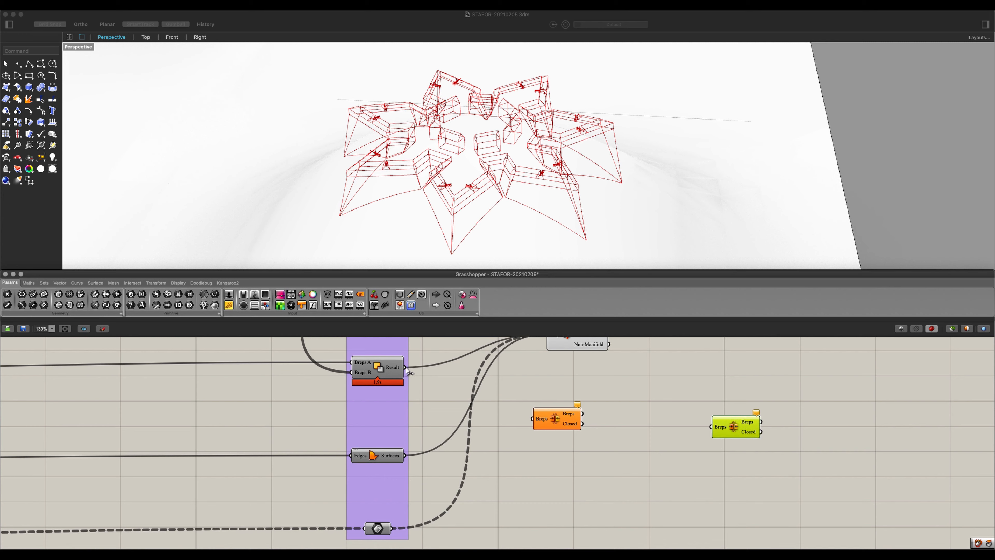
Step: Connect the boolean Result and the Surfaces outputs of the Outputs group to the Breps input of the first Brep Join
drag(405, 367, 532, 418)
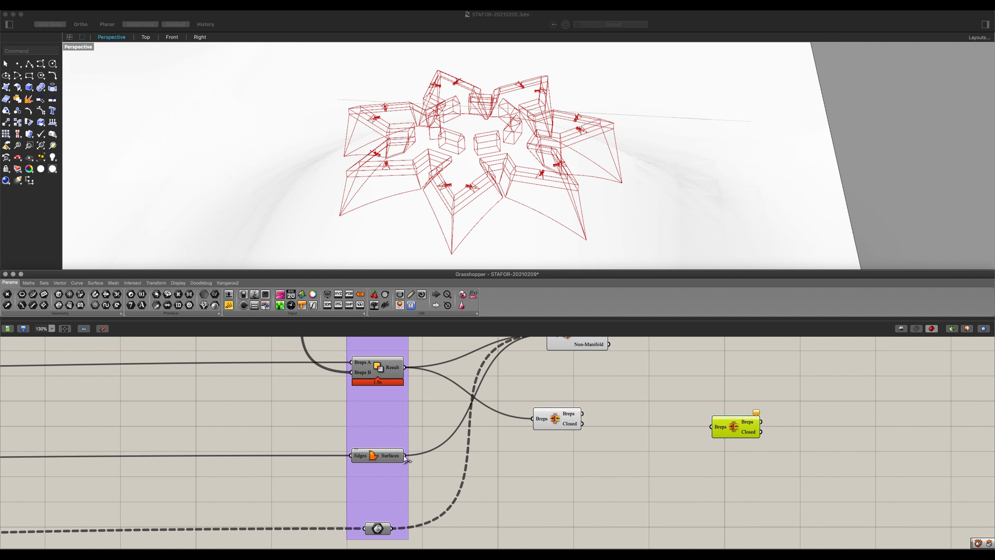
shift+drag(405, 455, 532, 418)
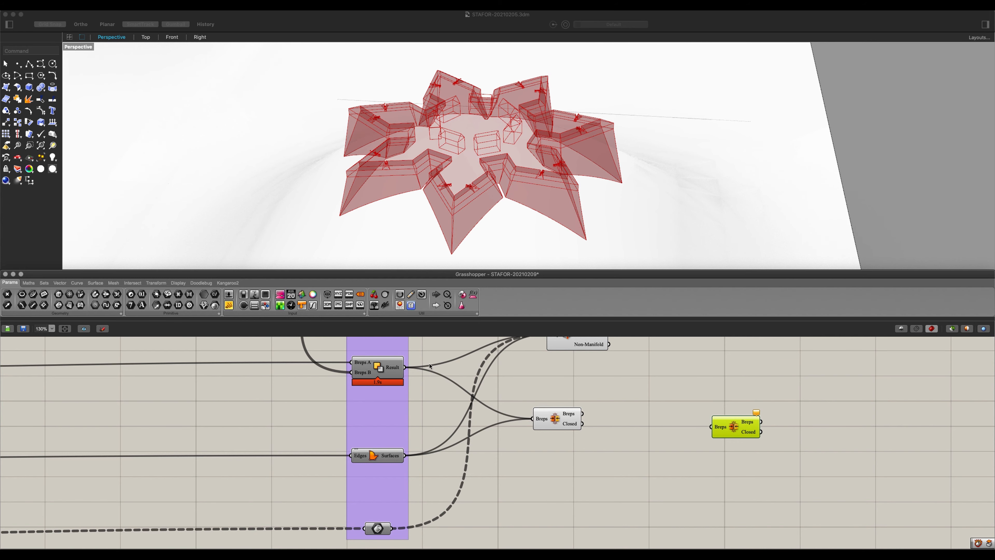
right_drag(483, 455, 435, 480)
drag(498, 439, 467, 442)
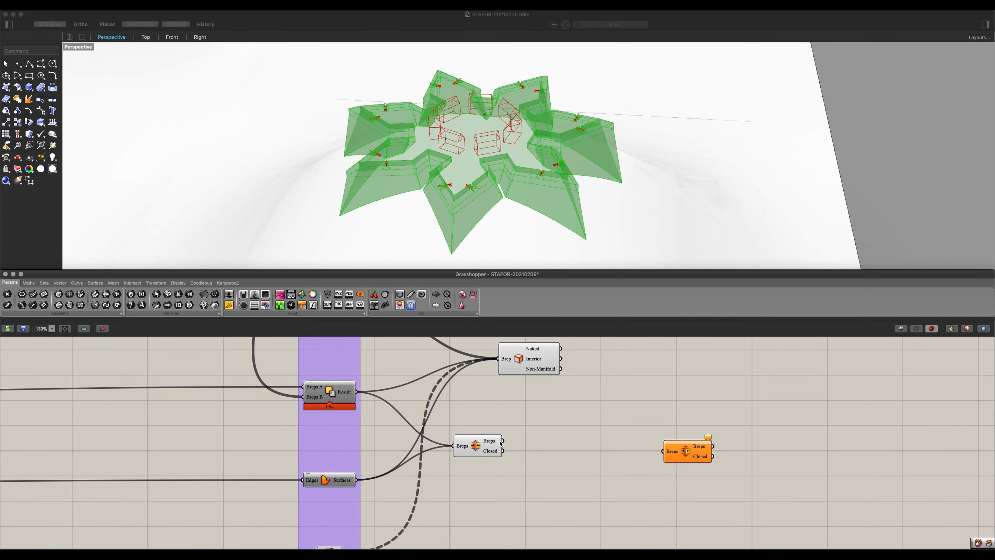
Step: Add a Custom Preview component and feed its Geometry input from the Breps output of the first Brep Join
double_click(560, 444)
text(cus)
key(Return)
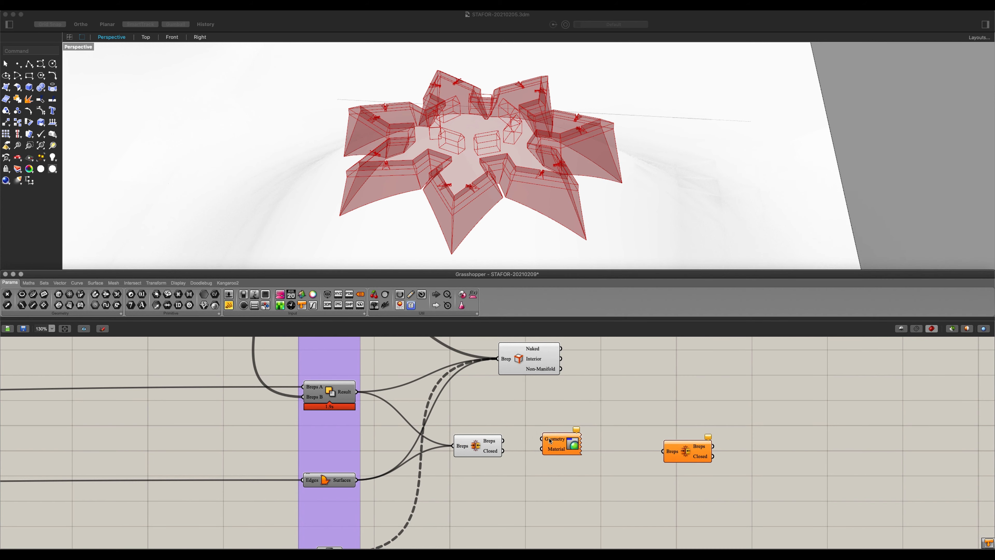
drag(499, 443, 595, 452)
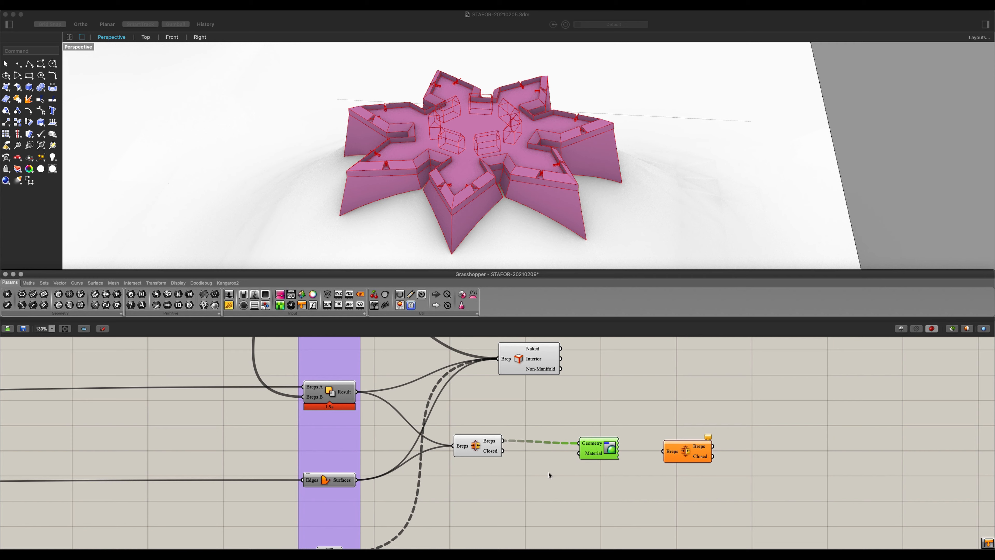
Step: Add a Colour Swatch below the connection and set it to yellow with hue 50, saturation 100 and value 100
double_click(529, 474)
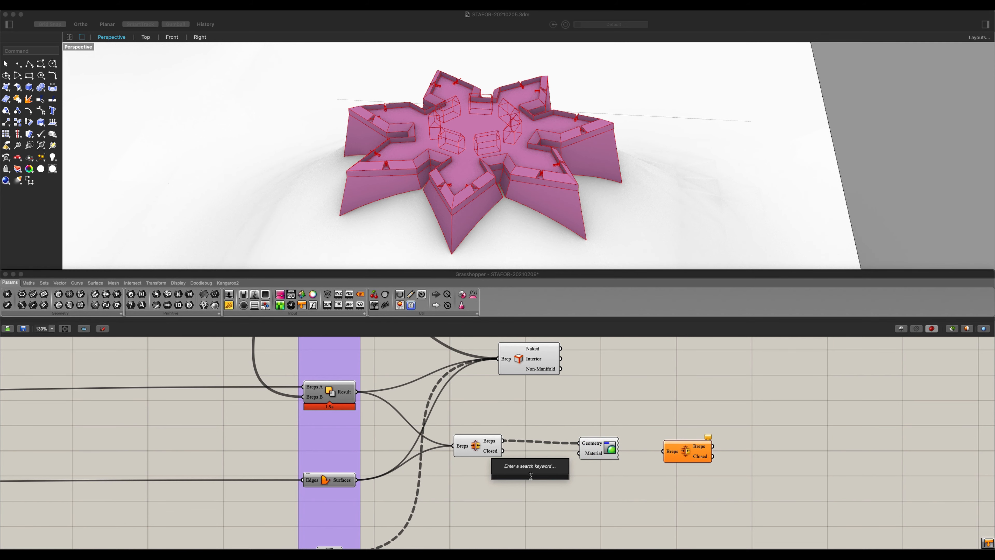
text(swatch)
key(Return)
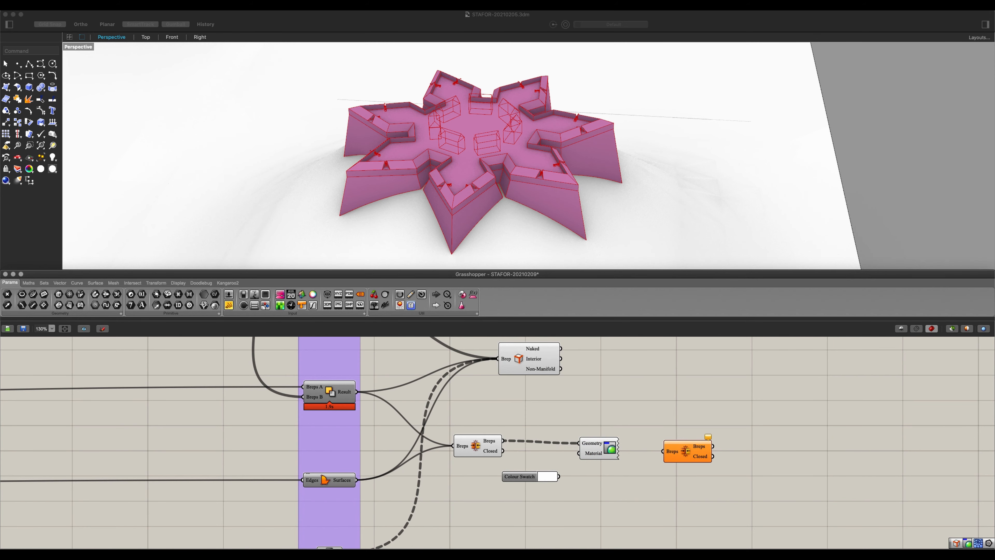
scroll(535, 476, up, 3)
click(541, 477)
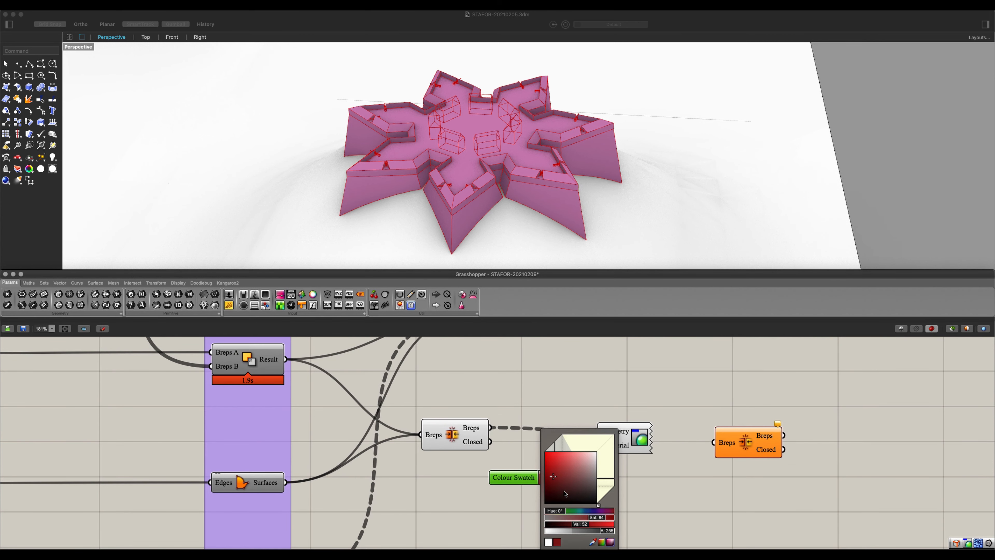
double_click(571, 510)
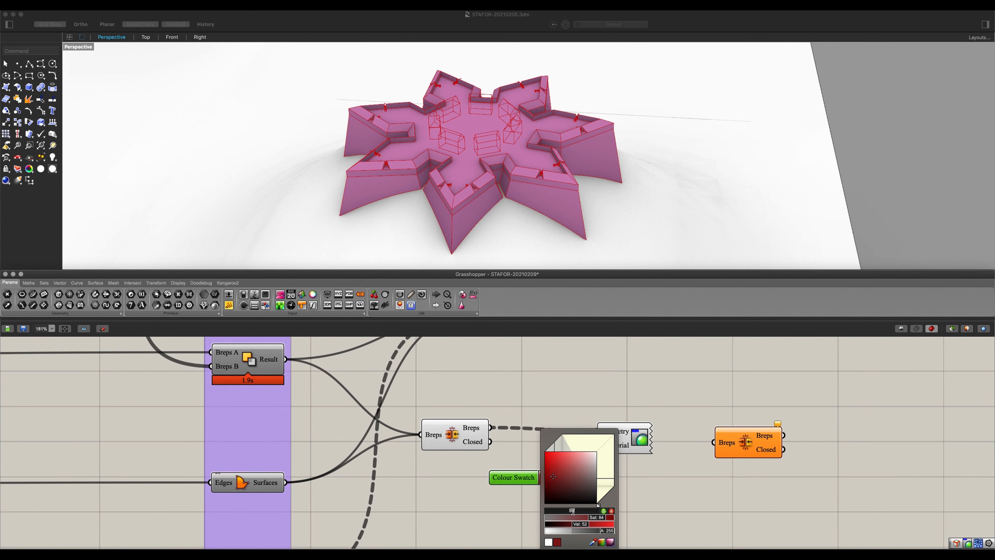
click(603, 512)
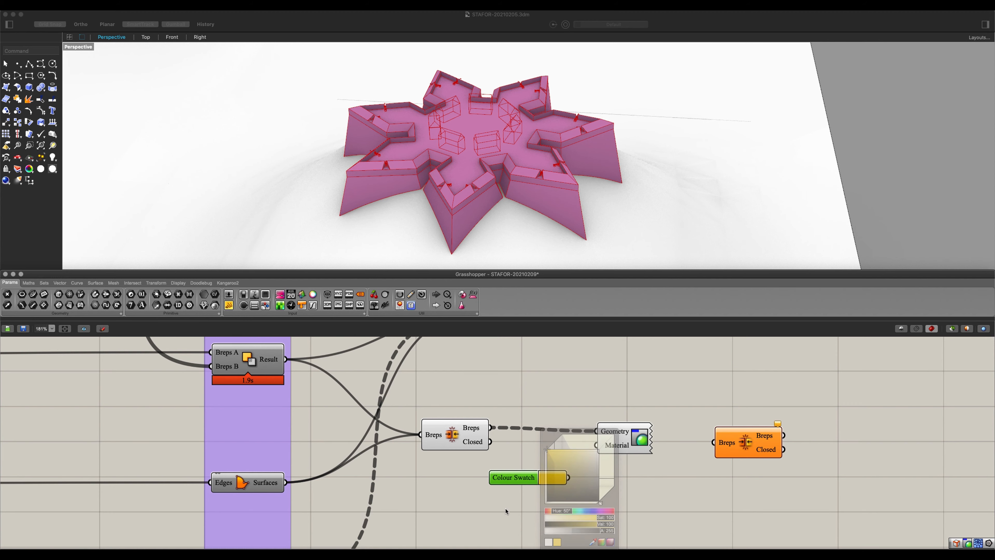
Step: Connect the yellow Colour Swatch to the Material input of Custom Preview, keeping the joined breps on its Geometry input
drag(568, 477, 603, 445)
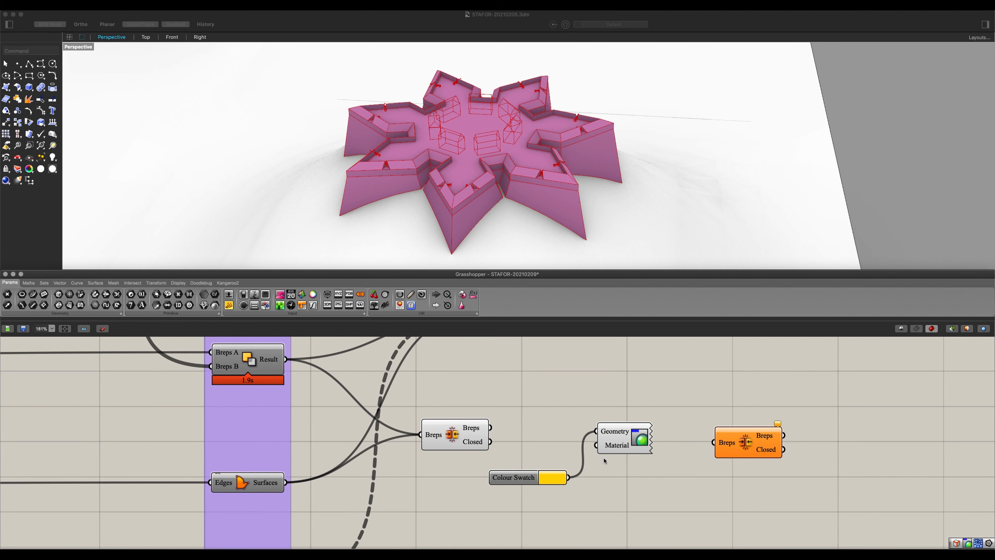
key(super+z)
drag(571, 478, 589, 452)
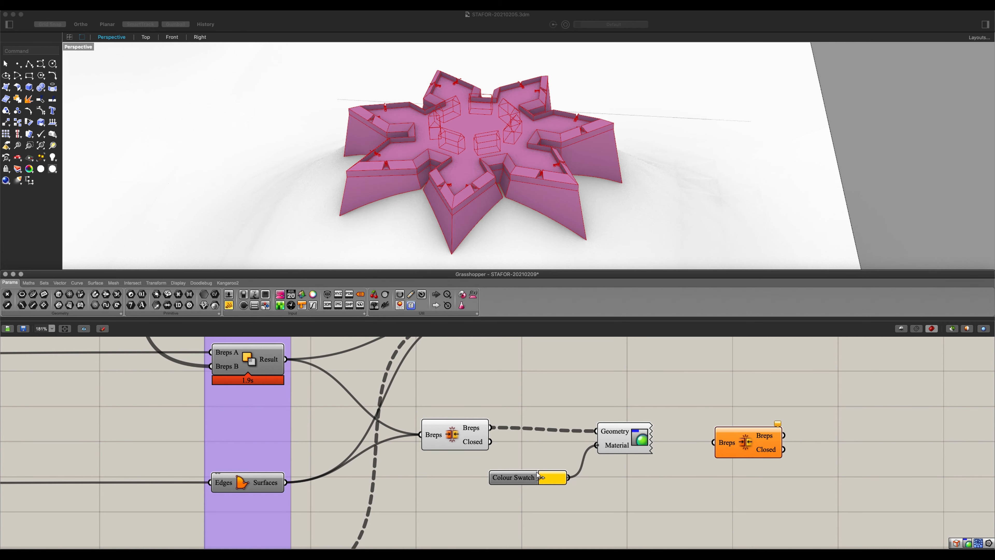
Step: Line up the first Brep Join, the Colour Swatch and the Custom Preview in a compact row
drag(516, 475, 535, 443)
drag(621, 441, 626, 434)
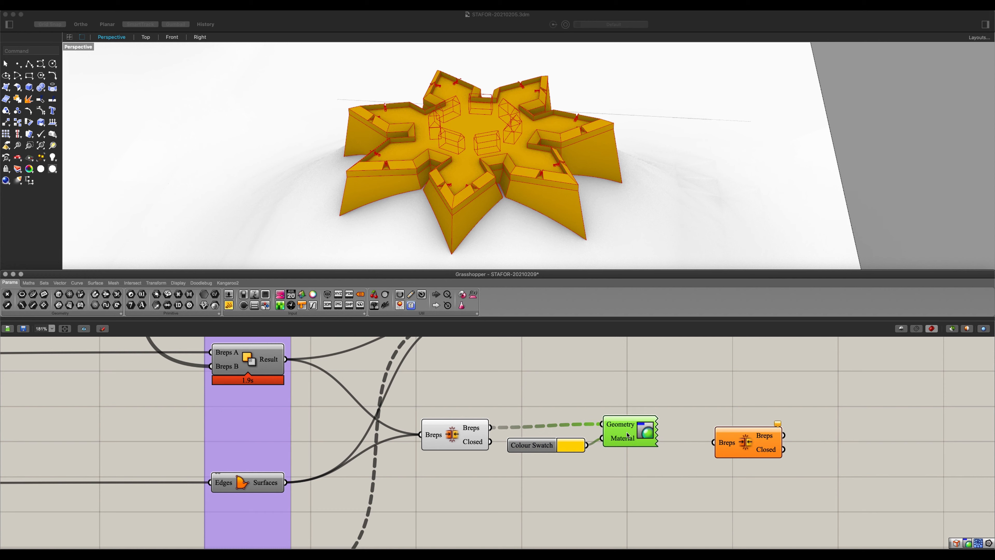
drag(549, 448, 544, 444)
click(621, 435)
drag(619, 433, 618, 436)
drag(459, 438, 468, 437)
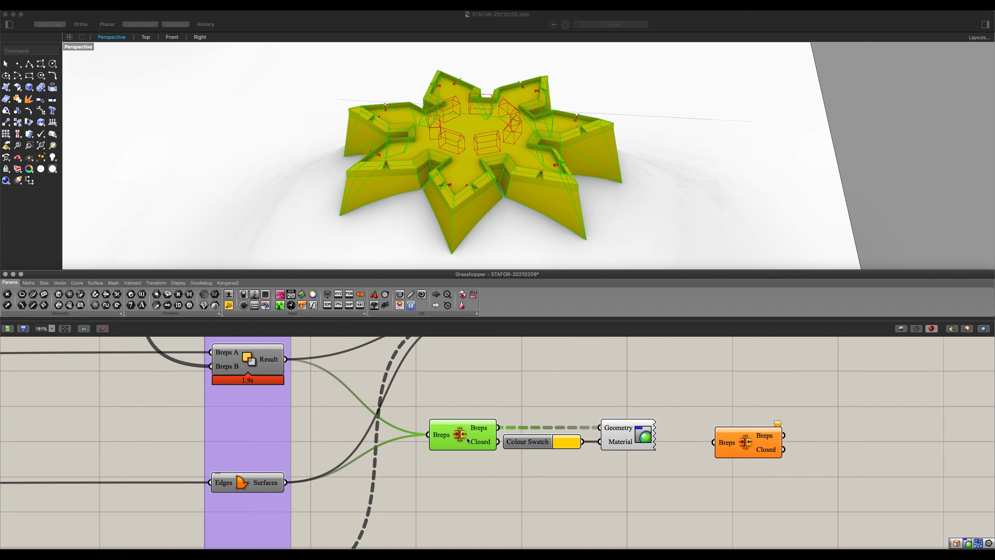
click(630, 492)
drag(629, 494, 414, 379)
key(ctrl+g)
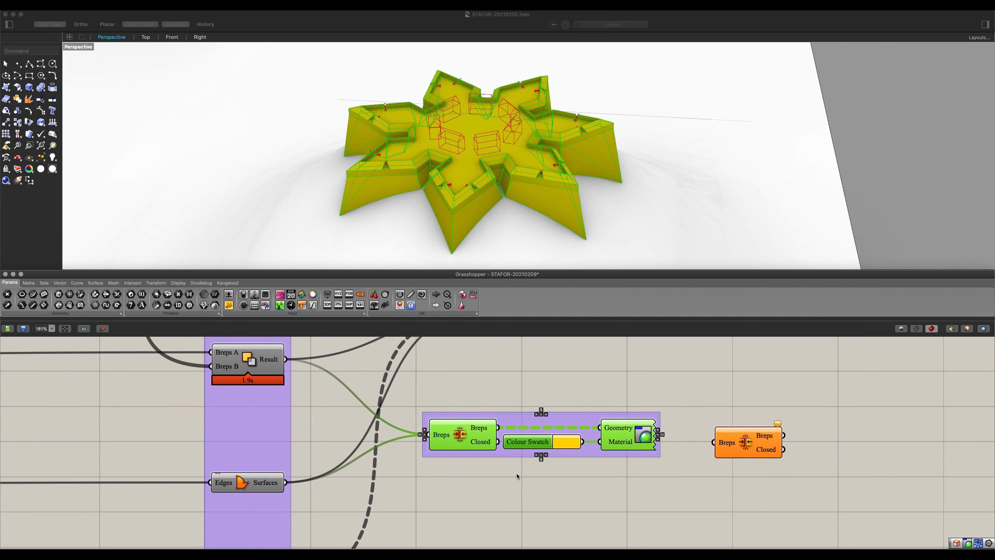
click(529, 472)
scroll(529, 472, down, 3)
key(super+z)
Step: Connect the first and last geometry components of the Outputs group to the Breps input of the second Brep Join
right_drag(549, 468, 442, 510)
click(578, 492)
drag(580, 492, 595, 436)
scroll(517, 435, down, 3)
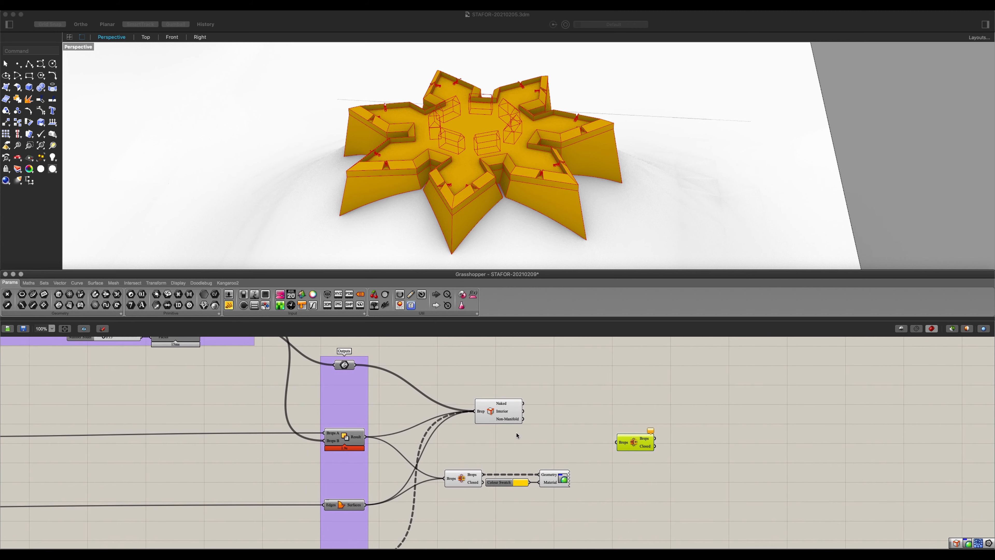
drag(464, 368, 617, 442)
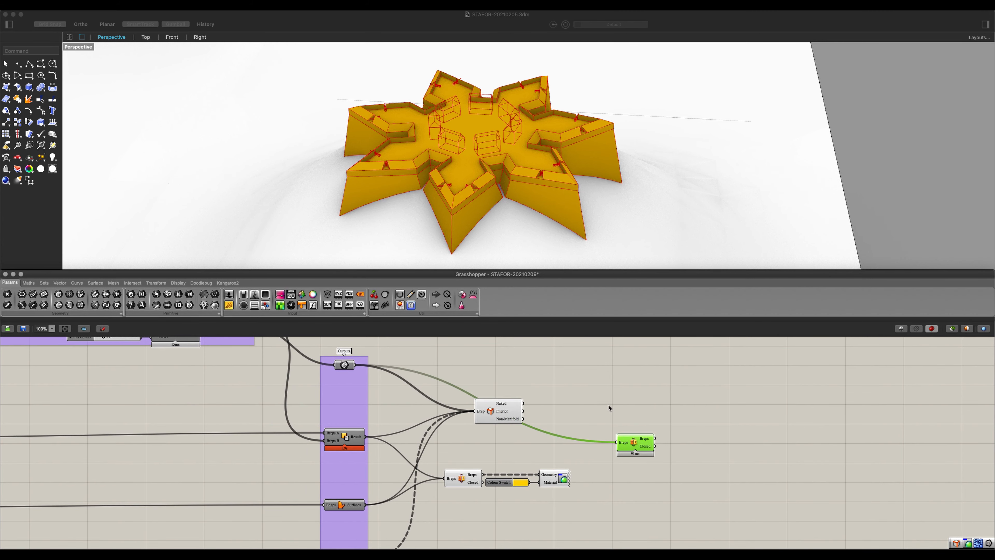
scroll(447, 477, down, 3)
shift+drag(366, 485, 657, 404)
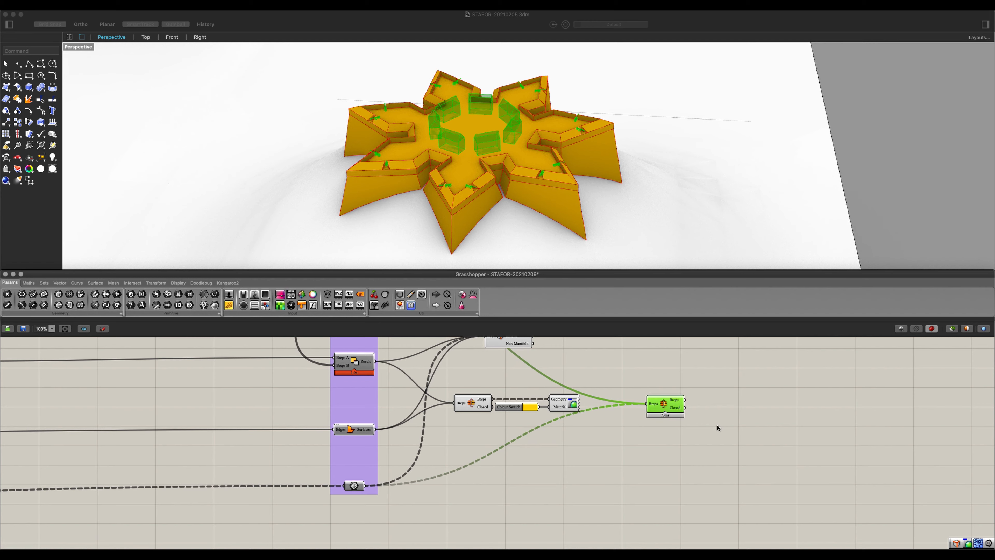
Step: Shift both Brep Joins and the preview components away from the Outputs group and place Brep Edges close beside it
drag(717, 427, 567, 416)
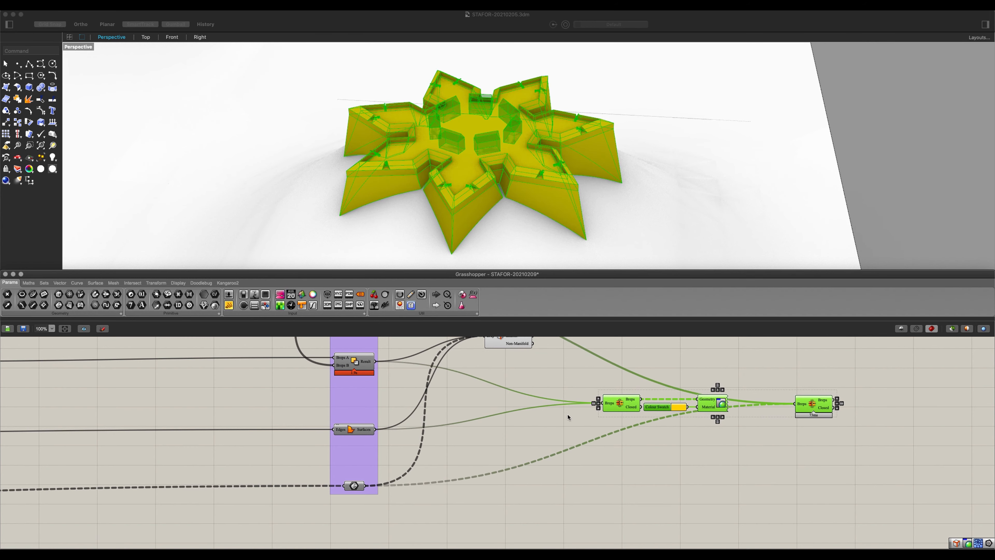
click(482, 388)
right_click(503, 414)
right_drag(511, 376, 514, 440)
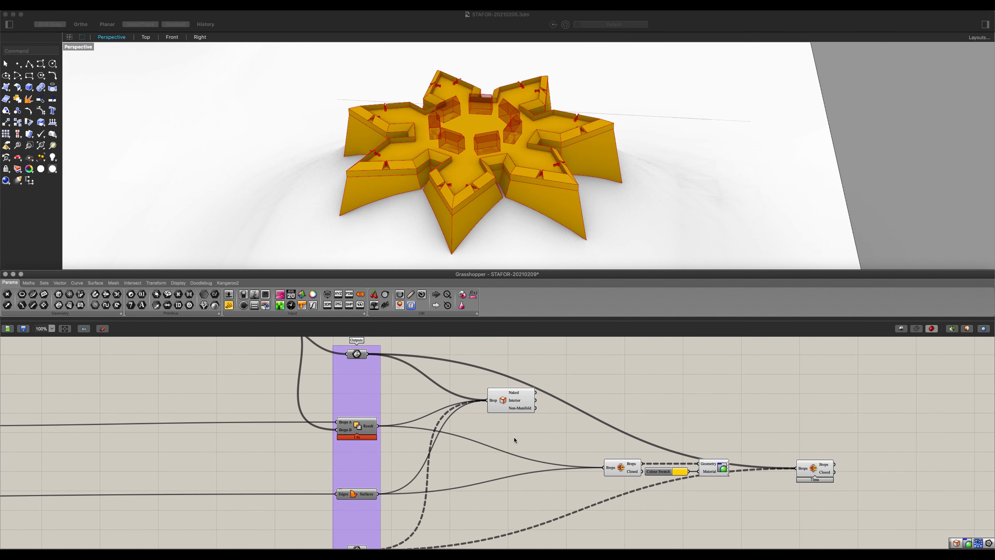
drag(509, 403, 459, 466)
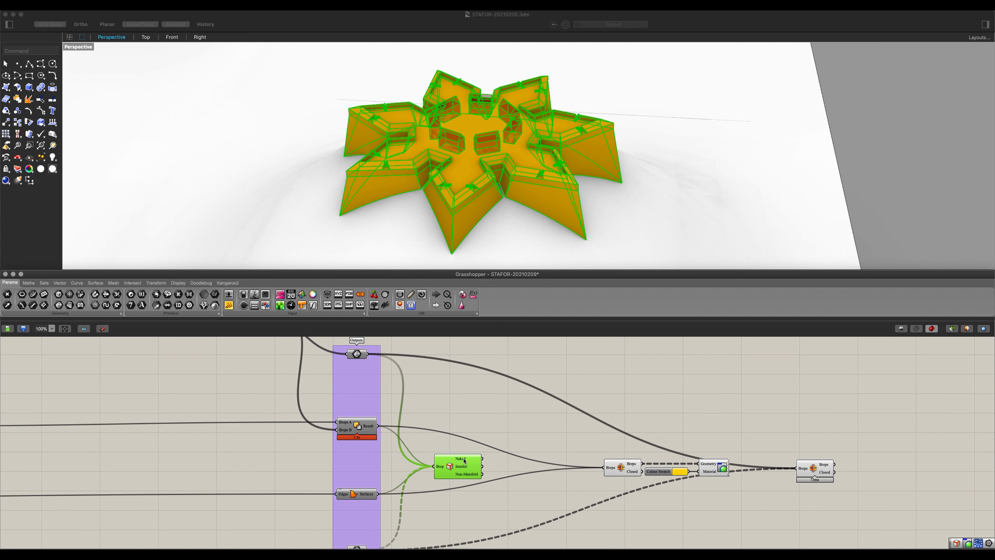
Step: Move the first Brep Join with its swatch and preview next to Brep Edges, and bring the second Brep Join closer
click(498, 476)
right_drag(607, 485, 394, 449)
scroll(572, 430, up, 3)
click(603, 449)
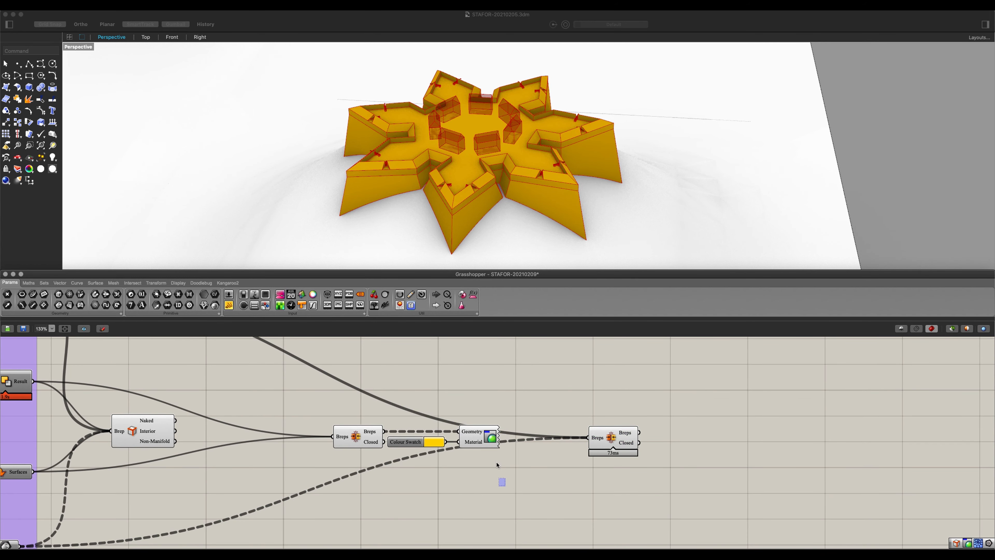
drag(500, 466, 272, 436)
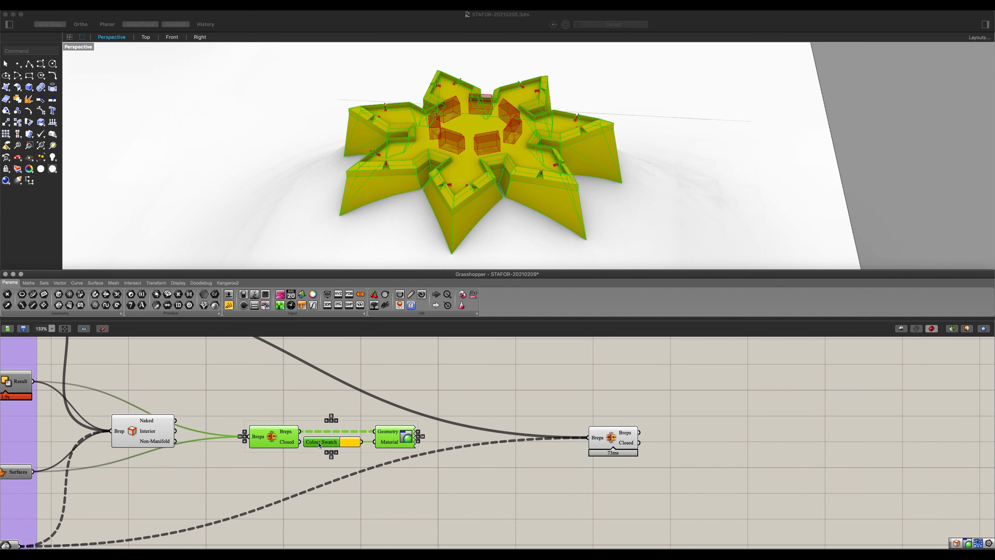
click(527, 482)
drag(615, 445, 543, 446)
click(428, 480)
Step: Duplicate the Colour Swatch and Custom Preview past the second Brep Join and connect its Breps output to the copy's Geometry input
drag(453, 492, 330, 407)
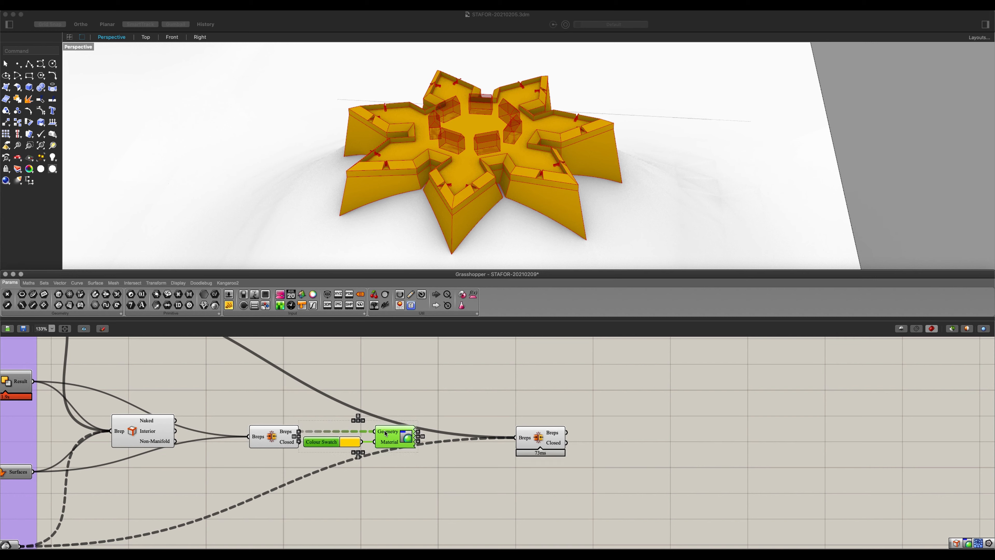
alt+drag(385, 431, 699, 457)
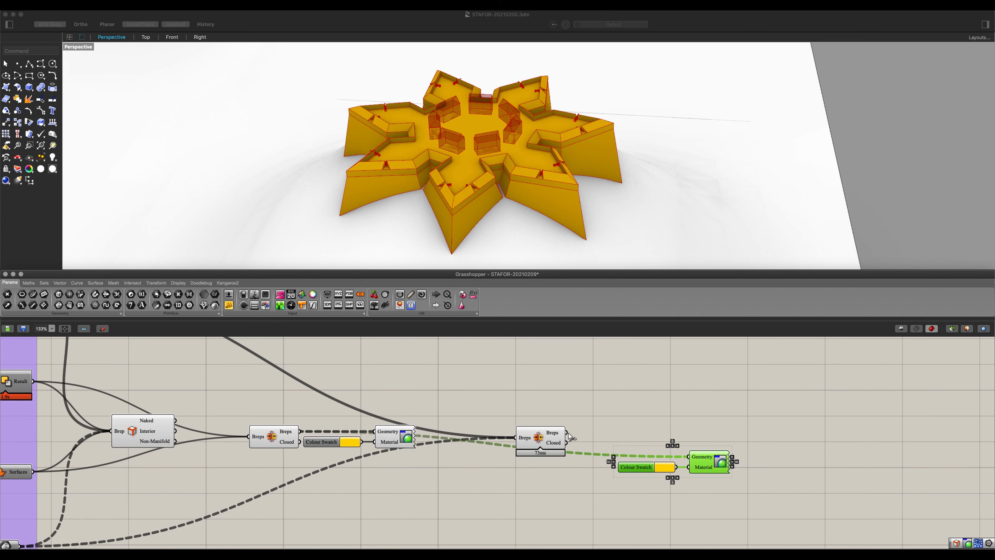
drag(569, 434, 689, 457)
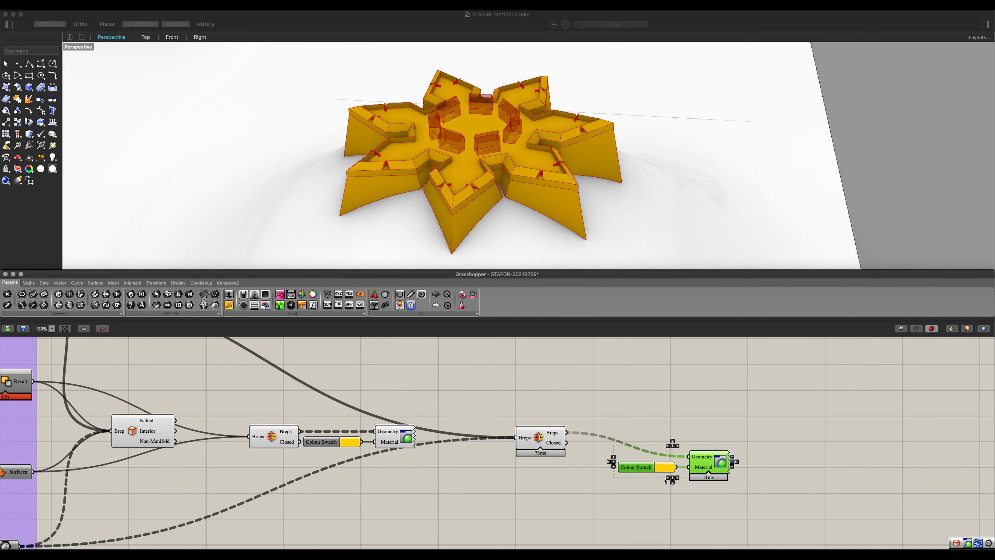
click(653, 484)
Step: Set the duplicated Colour Swatch's hue to 25 and move it with its Custom Preview closer to the second Brep Join
click(662, 466)
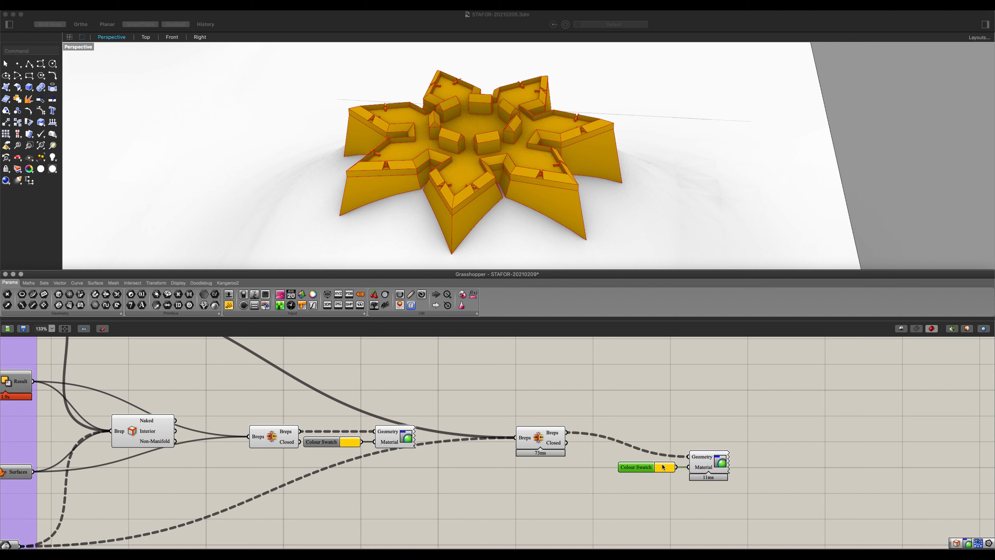
double_click(687, 511)
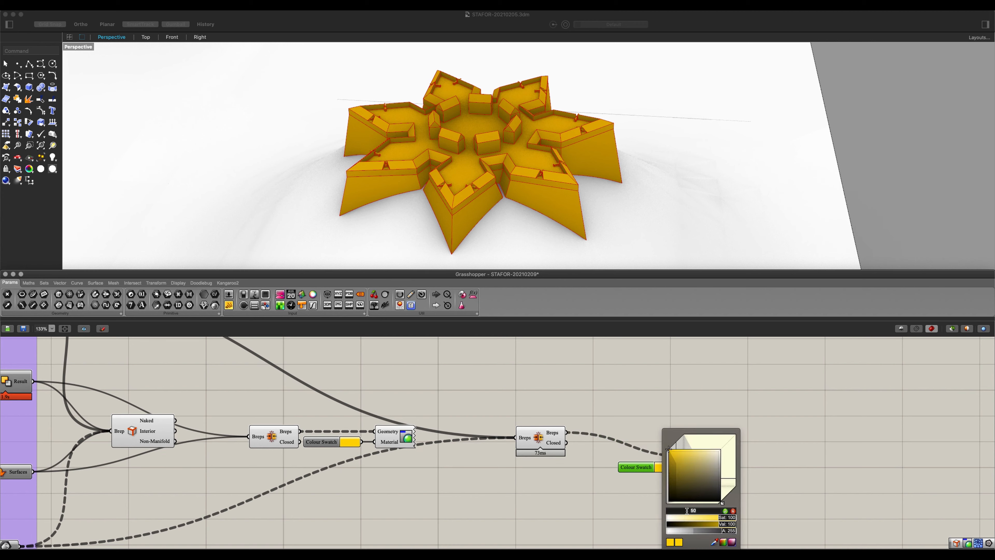
text(25)
click(725, 511)
click(795, 497)
click(709, 486)
drag(605, 437, 739, 515)
drag(706, 467, 672, 443)
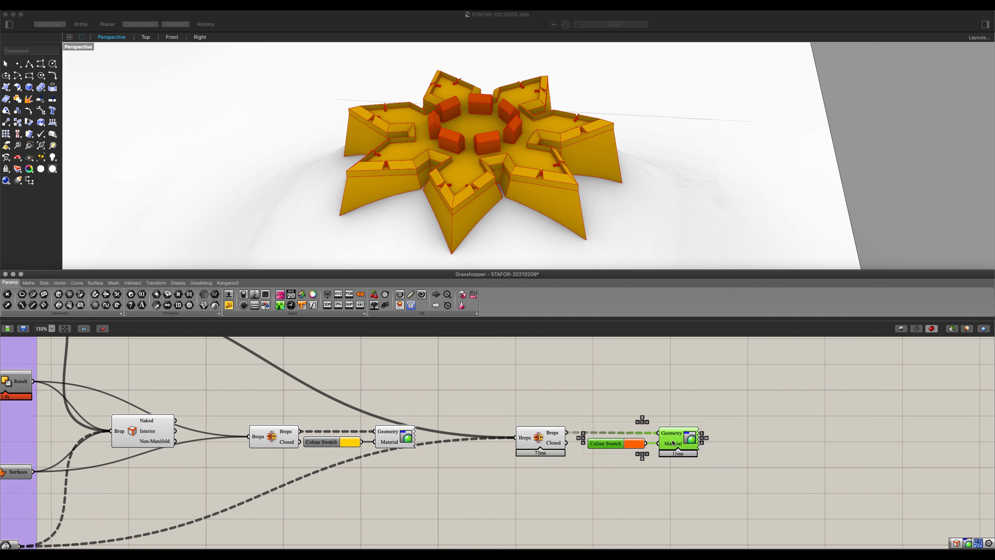
Step: Group both Brep Joins together with their Colour Swatches and Custom Previews
drag(742, 467, 219, 377)
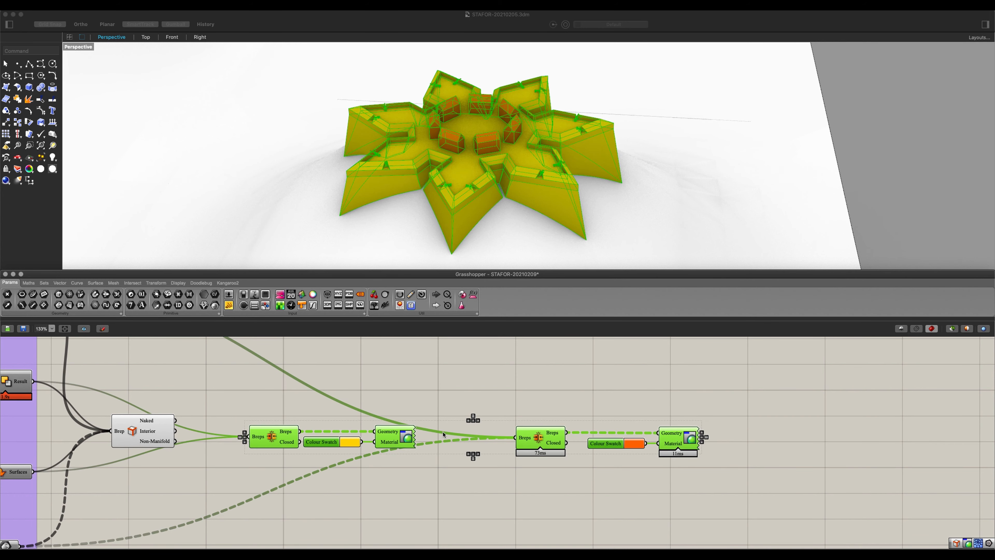
key(ctrl+g)
shift+click(155, 425)
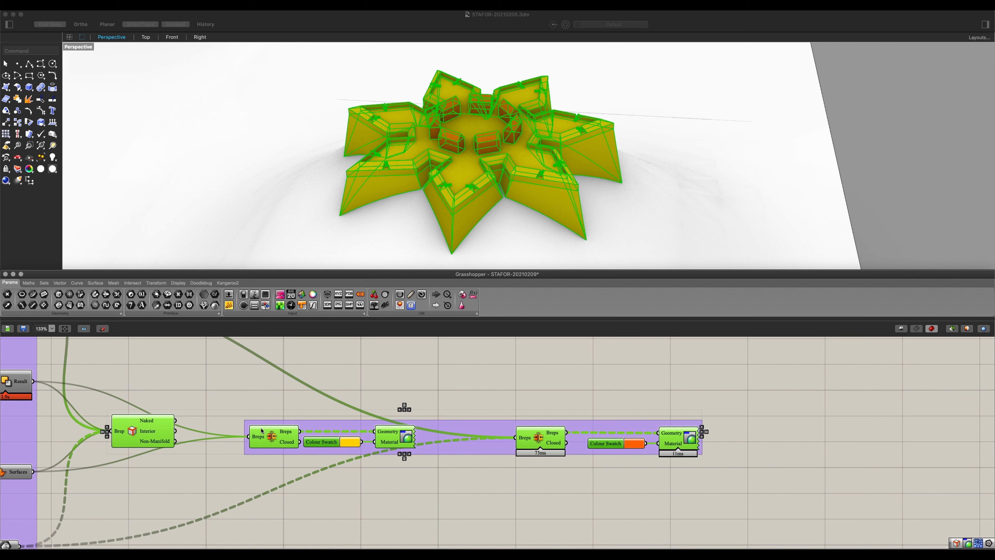
click(260, 417)
click(305, 426)
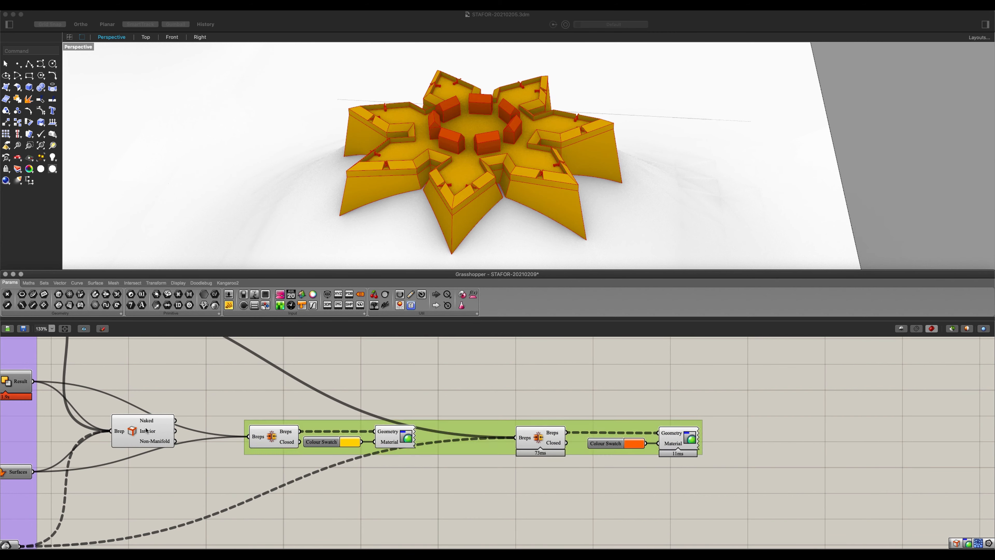
Step: Add Brep Edges to the new preview group and nudge it in line with the other components
shift+click(146, 430)
right_click(255, 417)
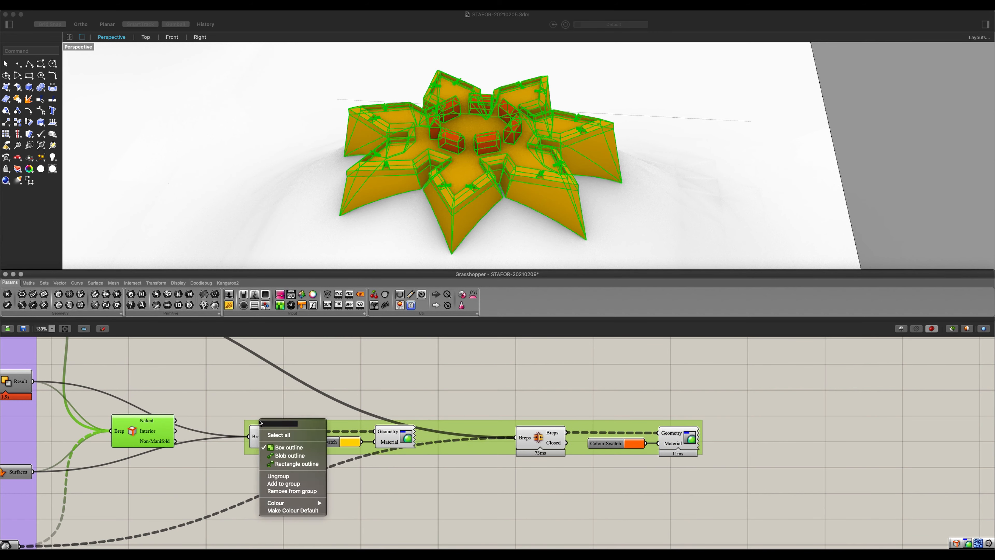
click(282, 484)
click(163, 477)
drag(154, 440, 158, 448)
Step: Label the preview group "Result!"
click(348, 424)
right_click(348, 422)
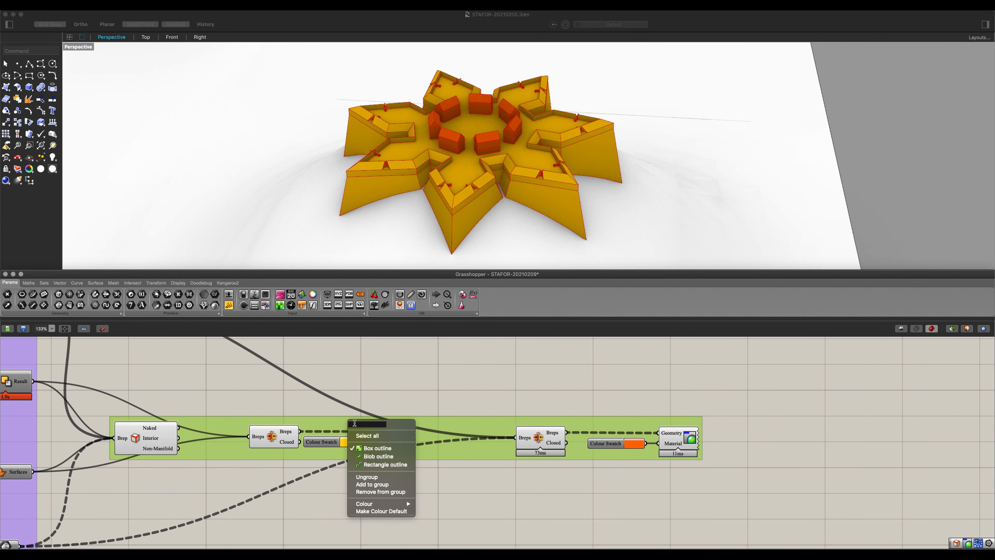
text(Result!)
key(Return)
click(449, 392)
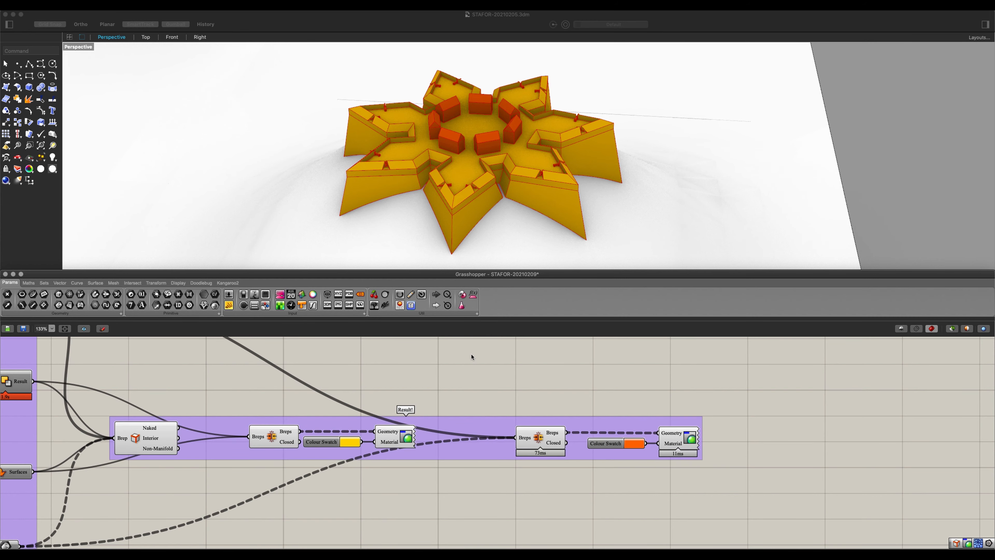
Step: Examine the coloured fortress from several sides and survey the definition back to the Base Polygon sliders
right_drag(525, 170, 419, 168)
scroll(520, 133, up, 5)
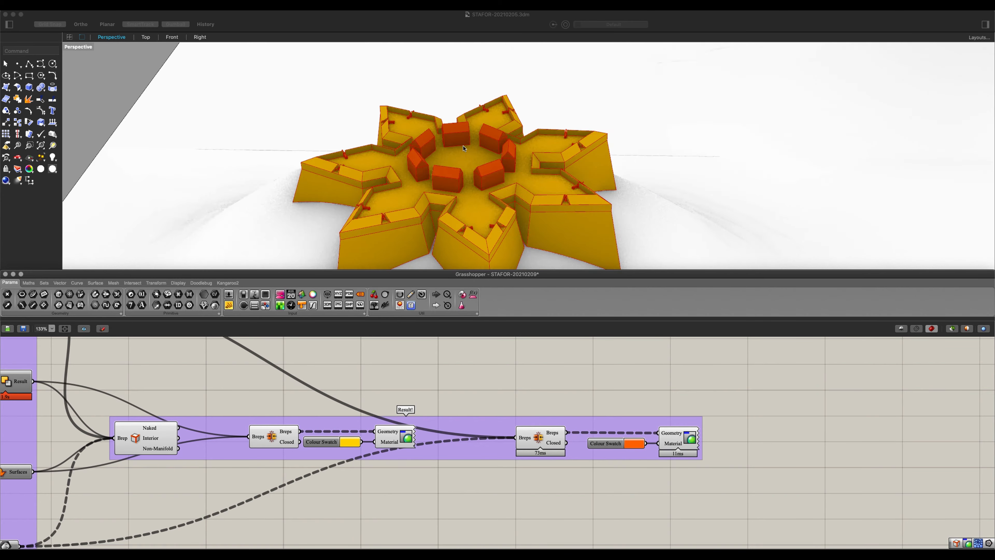
right_drag(521, 133, 546, 232)
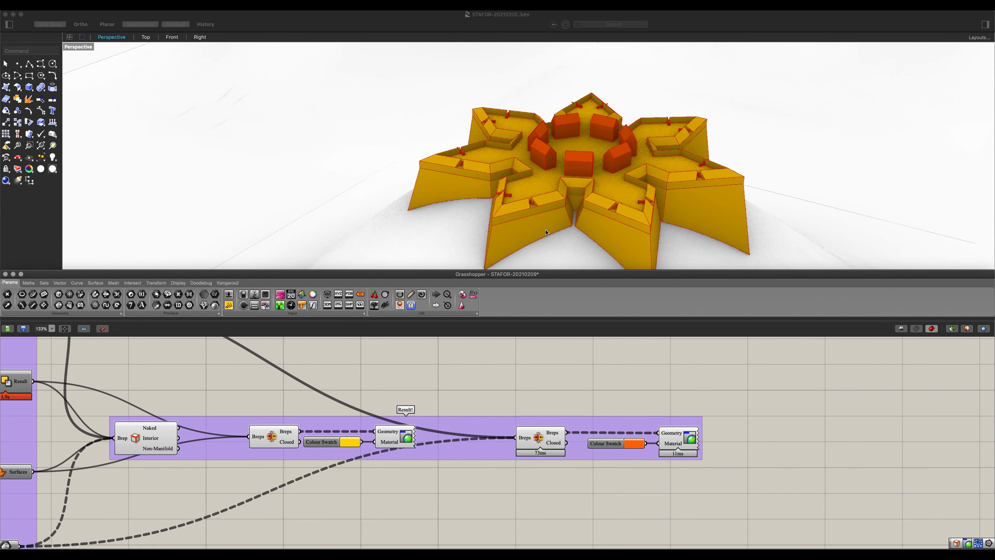
scroll(481, 386, down, 9)
right_drag(395, 420, 821, 444)
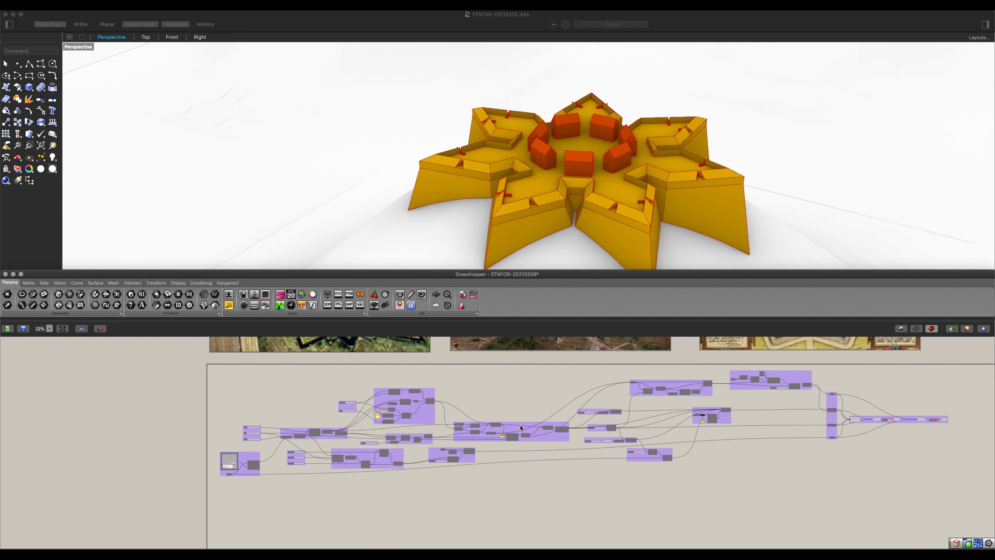
scroll(267, 434, up, 5)
scroll(277, 427, up, 3)
right_drag(277, 427, 468, 436)
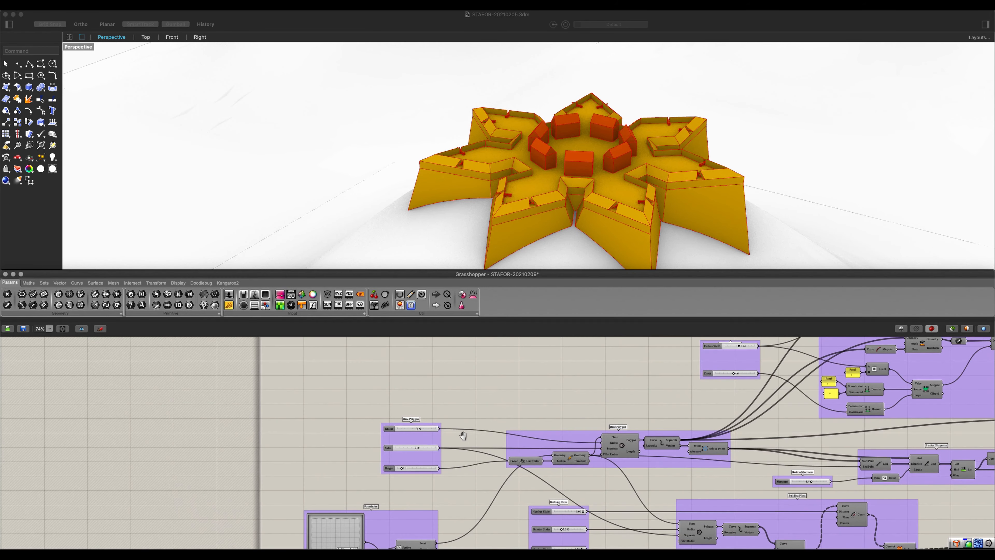
Step: Move the Base Polygon and Building Plans slider groups to the start of the definition, one below the other
click(409, 441)
drag(409, 438, 322, 371)
right_click(322, 370)
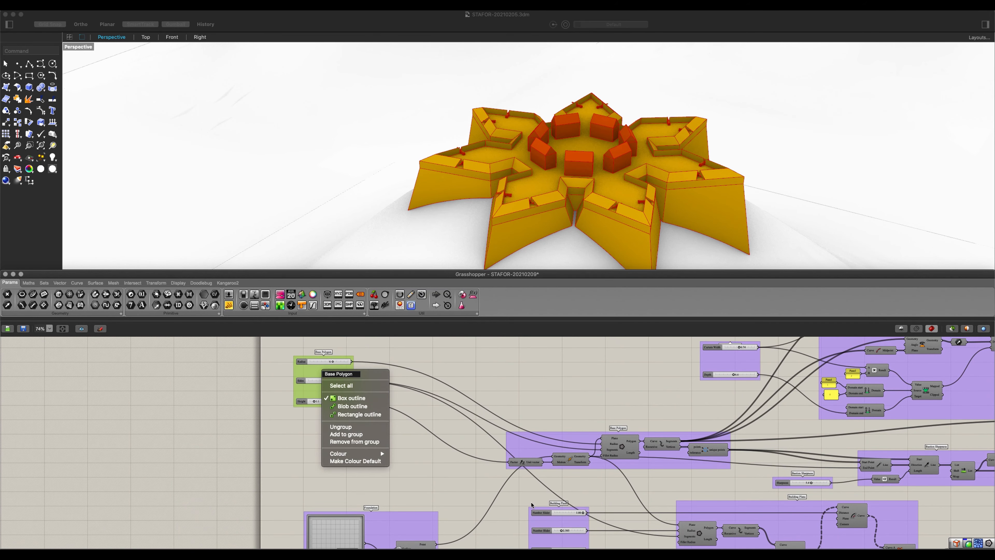
click(489, 521)
drag(537, 542, 311, 467)
Step: Move the Bastion Shoulders slider group to the start of the definition, above the Base Polygon sliders
right_drag(420, 387, 524, 455)
click(803, 424)
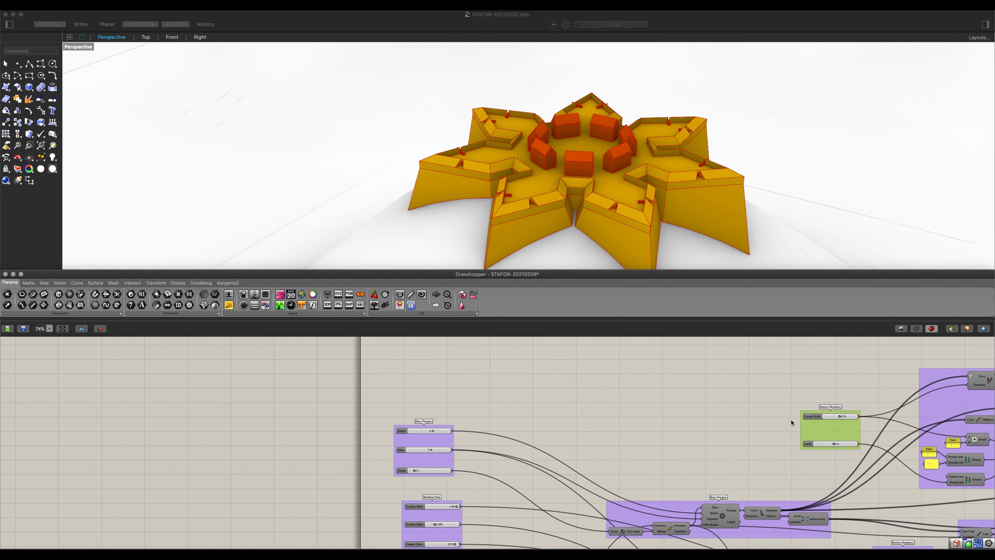
drag(803, 424, 407, 383)
scroll(553, 392, down, 2)
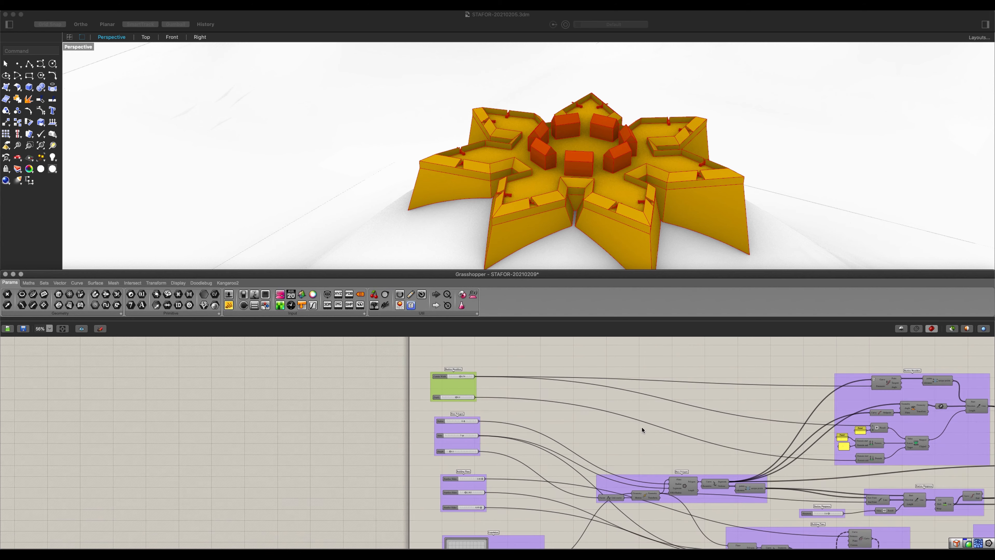
Step: Move the Bastion Sharpness slider to the Bastion Shoulders sliders and fit it between Curtain Width and Depth
right_drag(655, 428, 533, 371)
scroll(705, 474, up, 5)
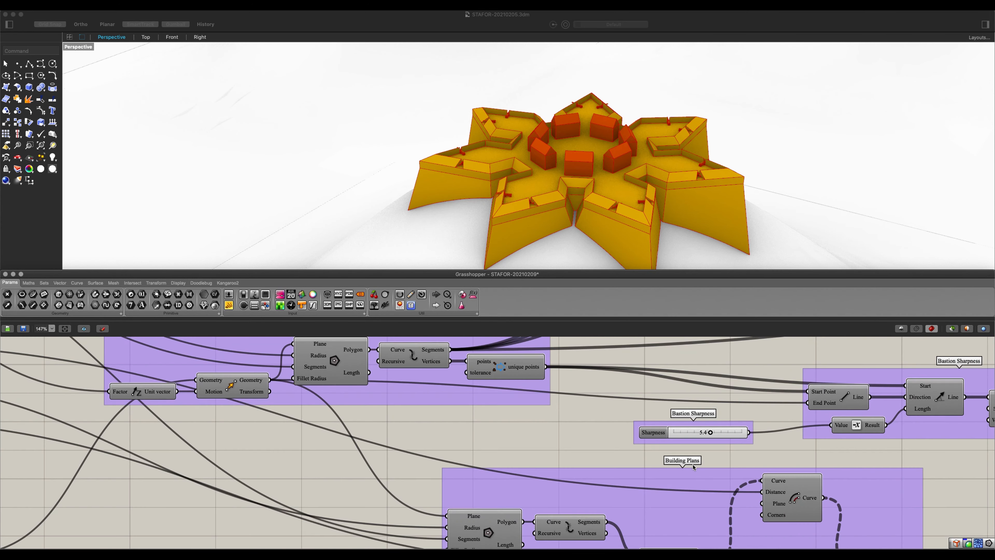
scroll(662, 462, down, 1)
right_drag(626, 455, 797, 477)
scroll(797, 479, down, 2)
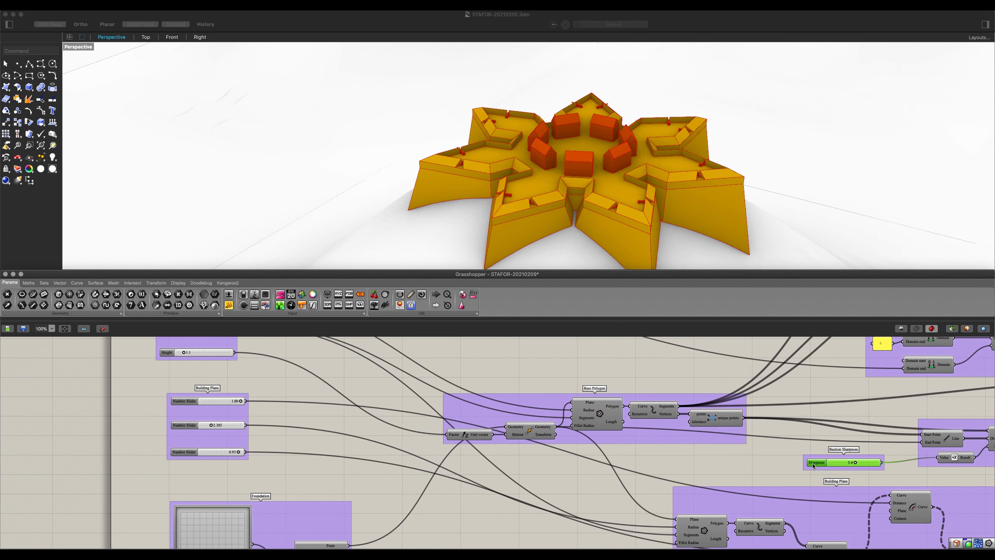
drag(815, 463, 464, 353)
right_drag(426, 353, 665, 458)
drag(656, 464, 417, 382)
right_drag(452, 366, 505, 464)
drag(492, 456, 494, 438)
drag(446, 481, 446, 428)
right_drag(499, 448, 475, 399)
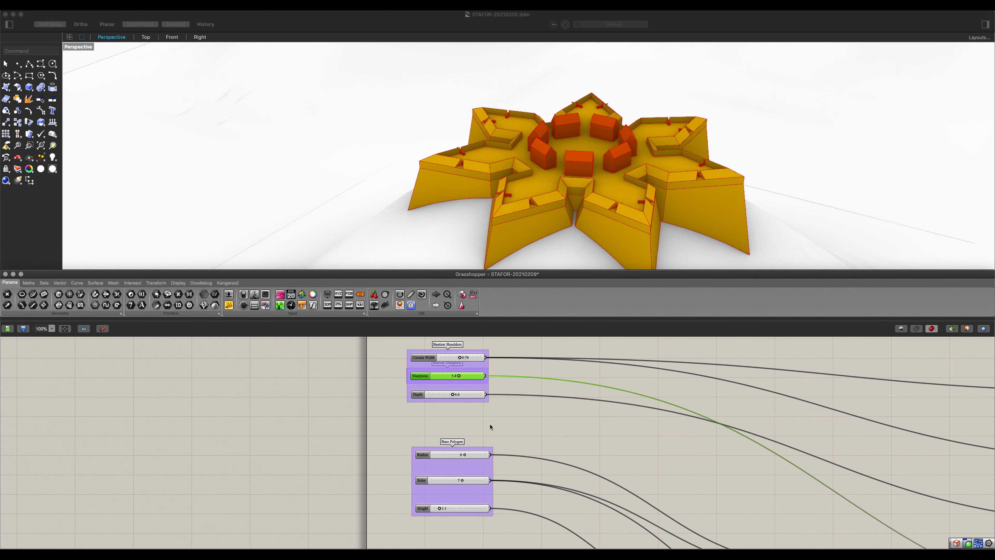
click(461, 394)
Step: Set the bastion Sharpness slider to 2.8
scroll(464, 394, up, 3)
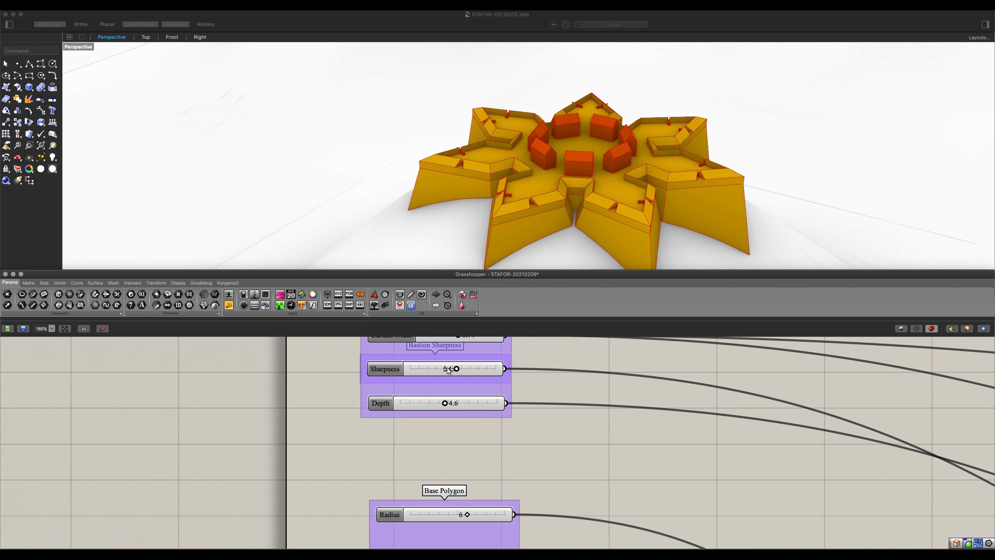
drag(445, 370, 435, 373)
drag(443, 463, 542, 429)
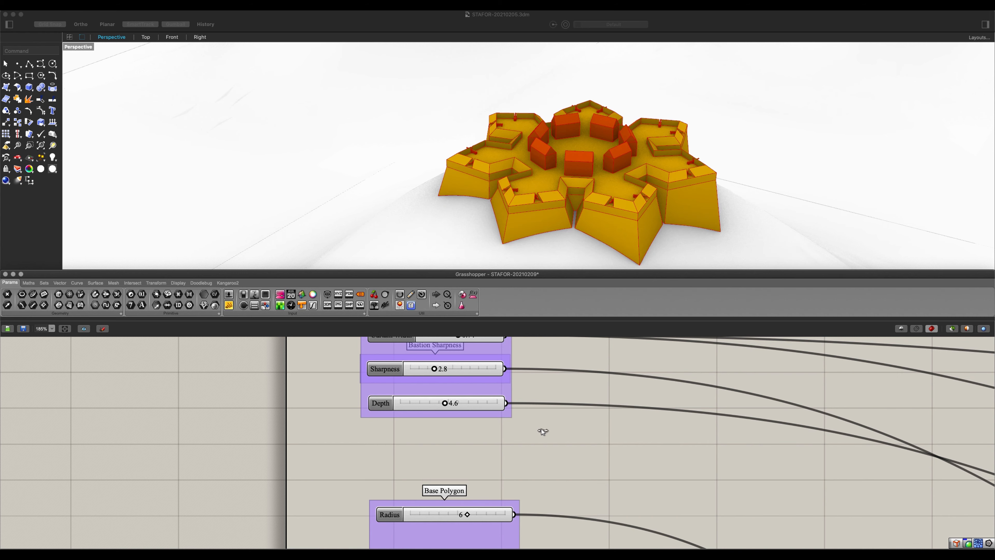
scroll(541, 431, down, 3)
Step: Set the Base Polygon's Sides slider to 6
right_drag(539, 433, 524, 404)
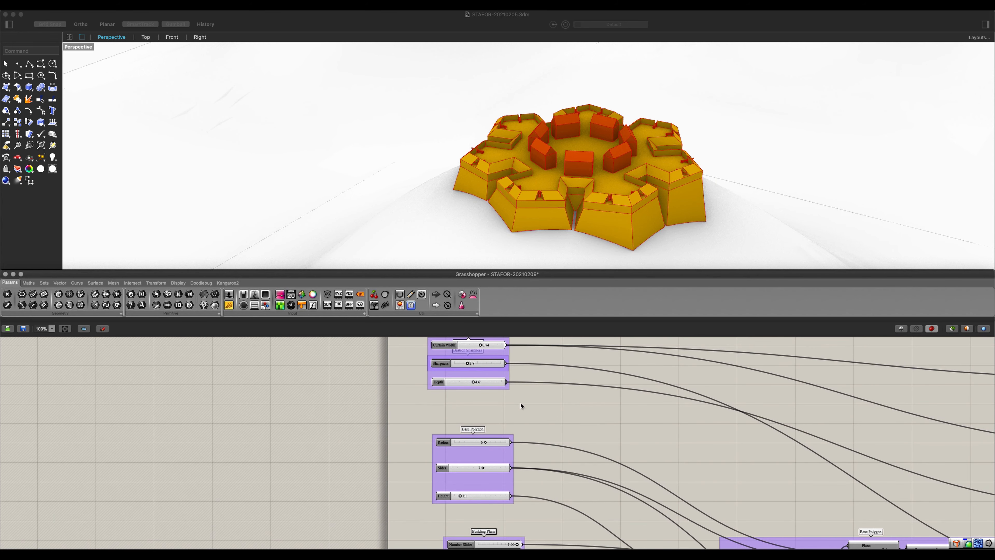
scroll(482, 468, up, 1)
double_click(470, 463)
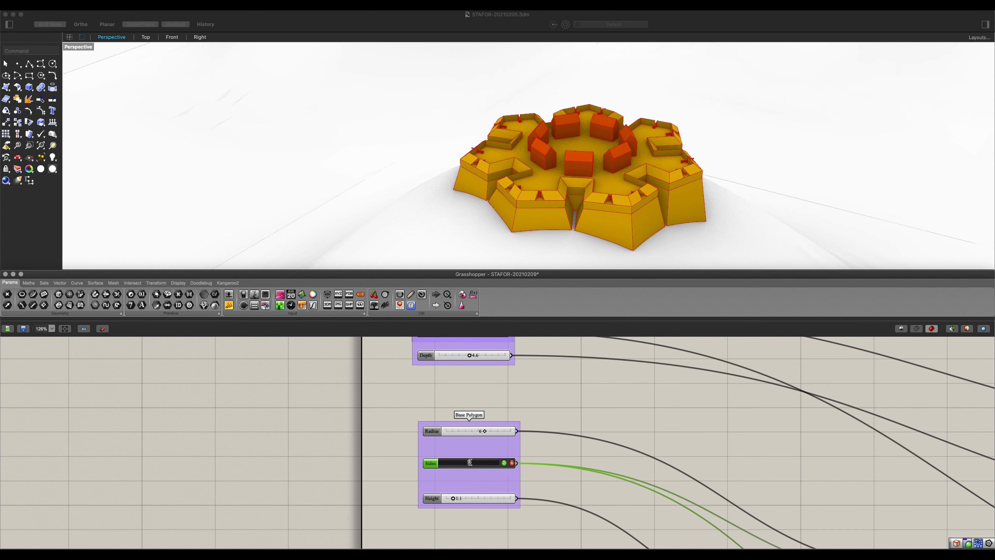
text(6)
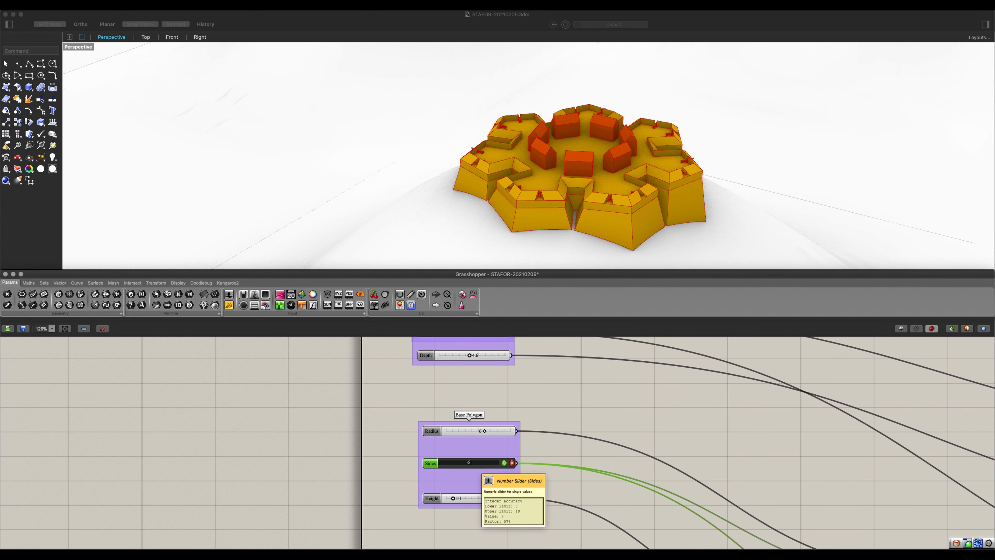
click(504, 463)
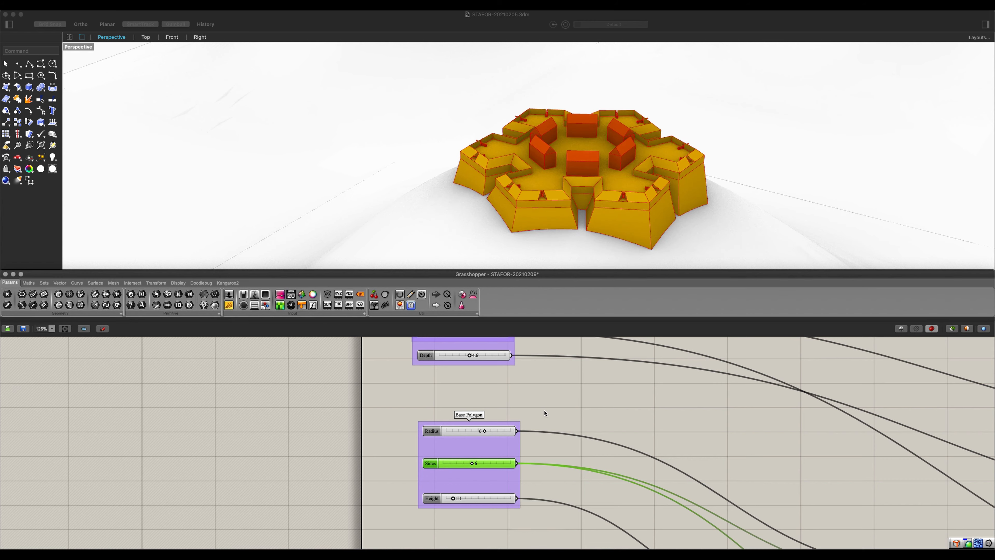
click(544, 413)
Step: Align the Bastion Shoulders, Base Polygon and Building Plans sliders along their right edges
right_drag(564, 211, 592, 327)
scroll(569, 384, down, 3)
right_drag(628, 413, 285, 413)
scroll(286, 412, down, 1)
scroll(411, 399, down, 1)
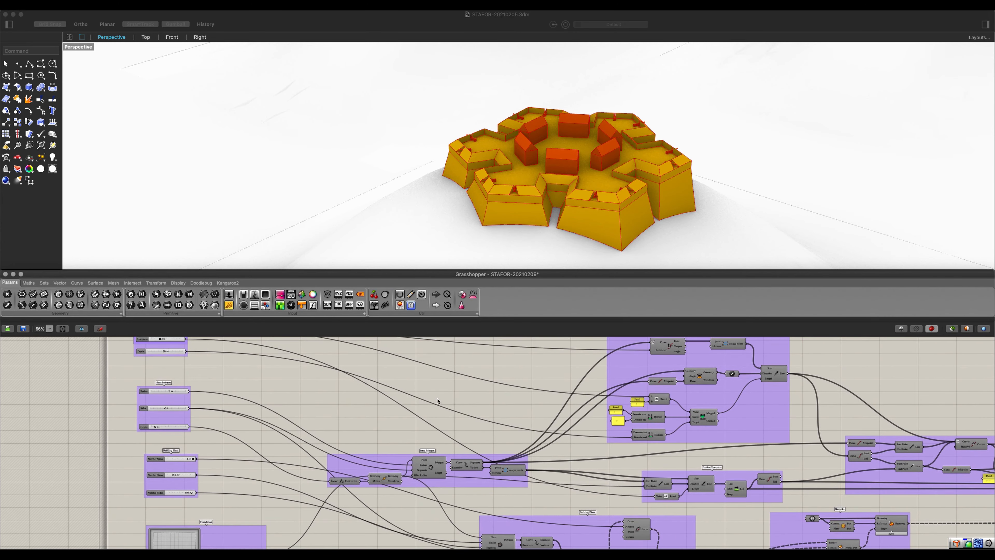
right_drag(451, 387, 681, 428)
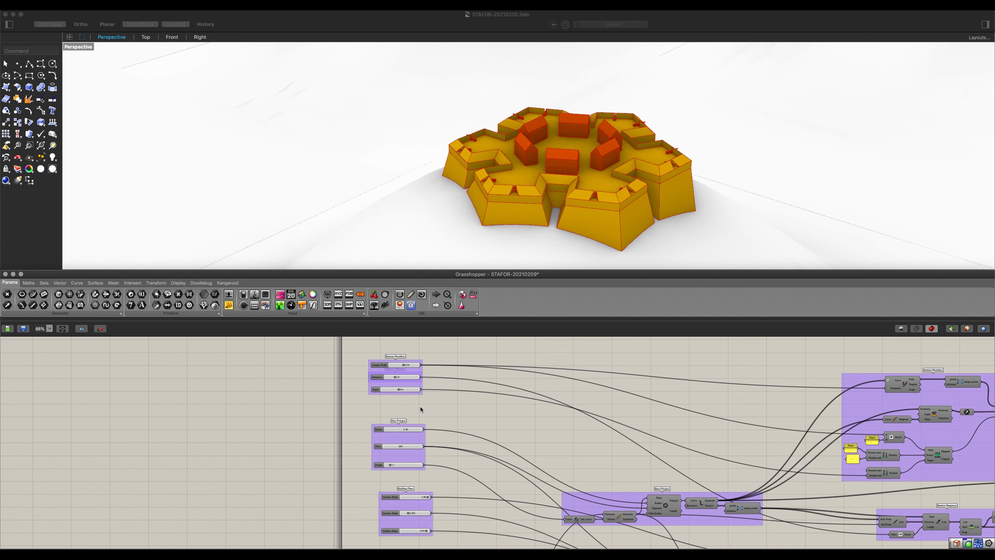
drag(353, 351, 452, 545)
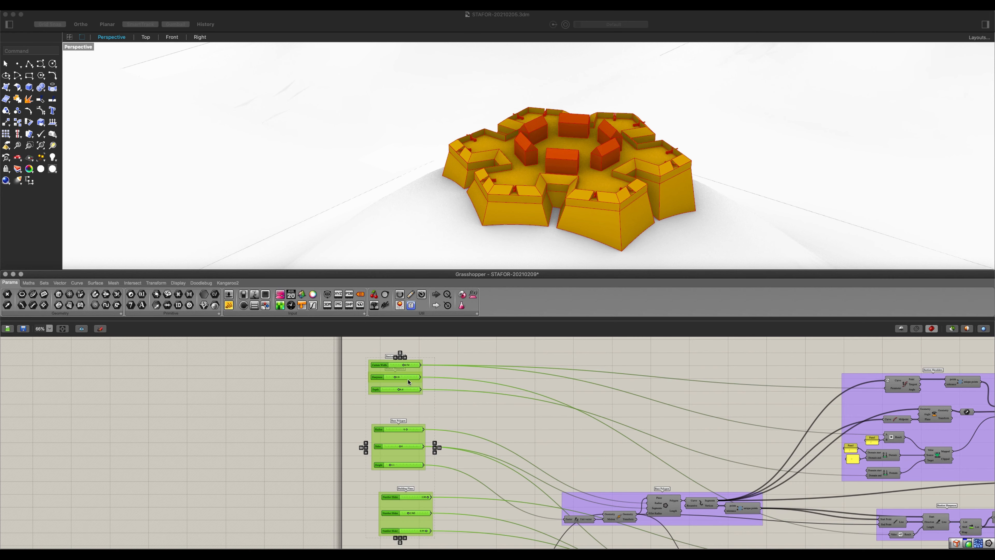
click(402, 357)
click(471, 416)
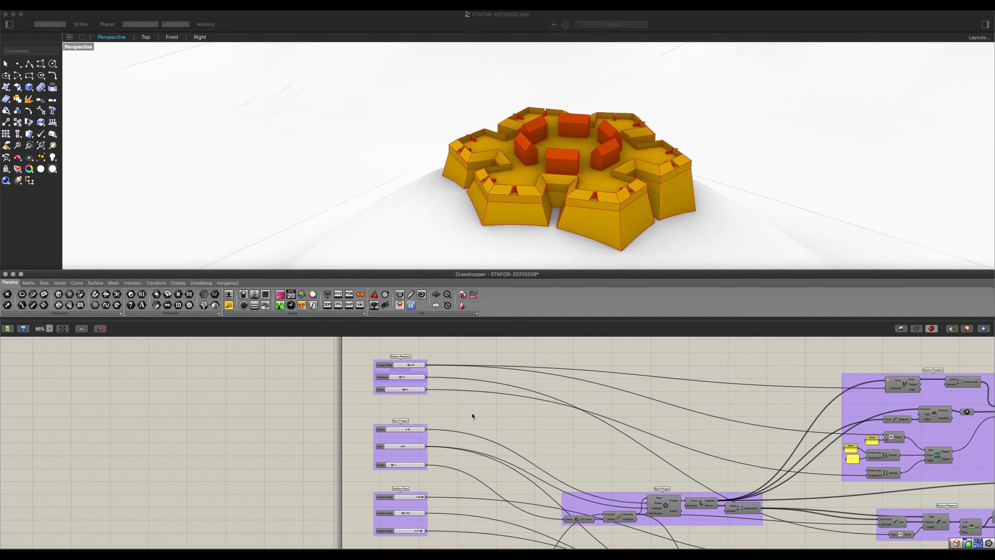
Step: Review the complete definition beneath the reference images and view the six-sided fortress from another angle
right_drag(612, 343, 397, 345)
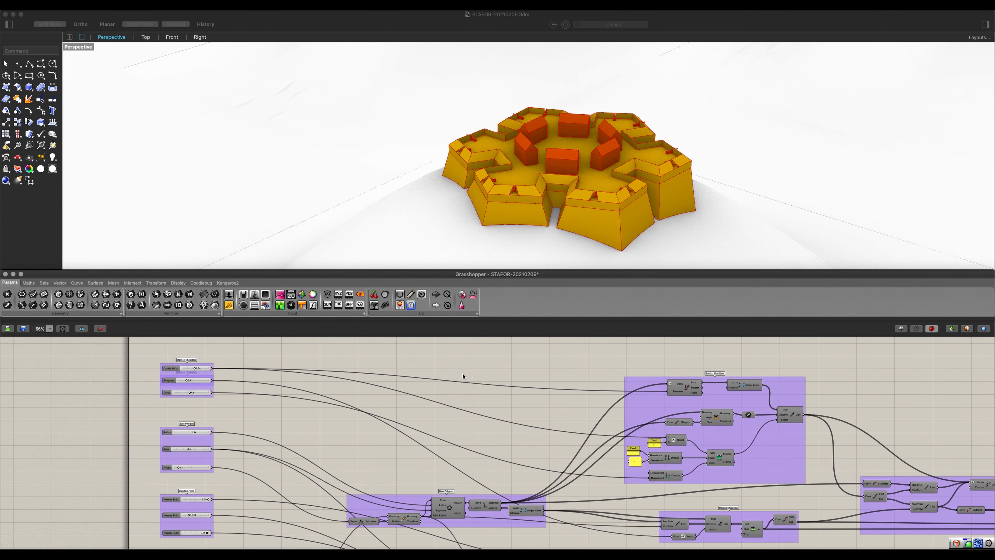
scroll(462, 375, down, 2)
right_drag(600, 429, 410, 420)
scroll(411, 419, down, 3)
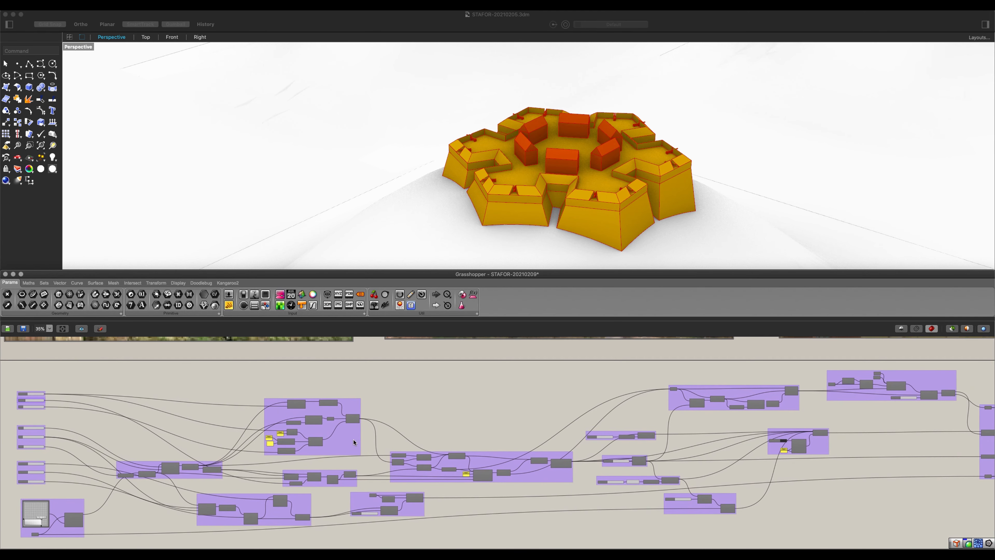
scroll(442, 466, down, 2)
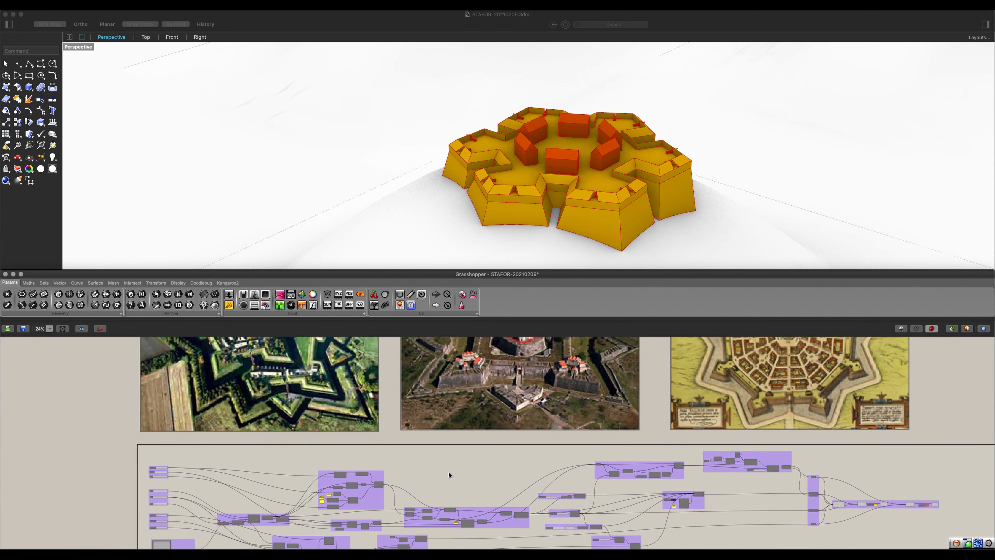
right_drag(561, 181, 538, 190)
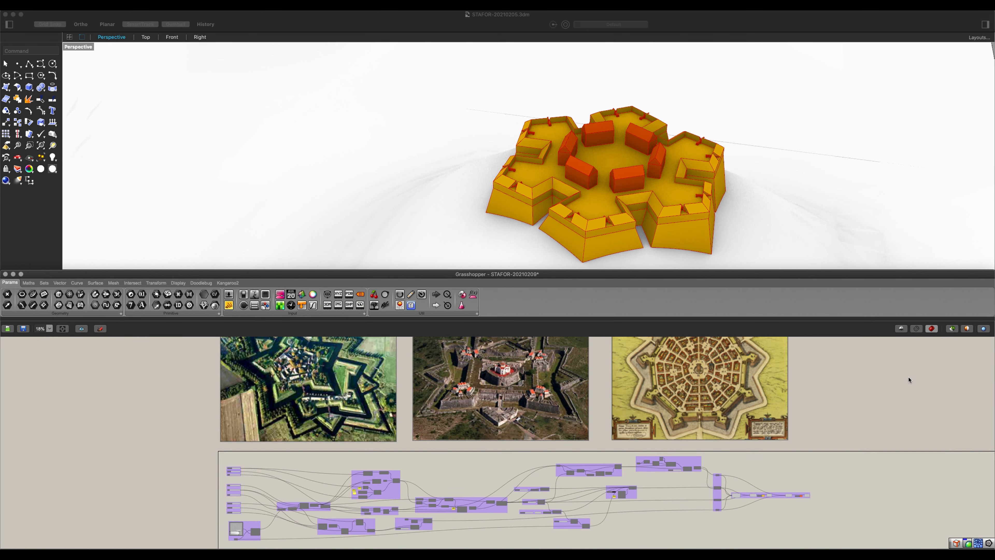